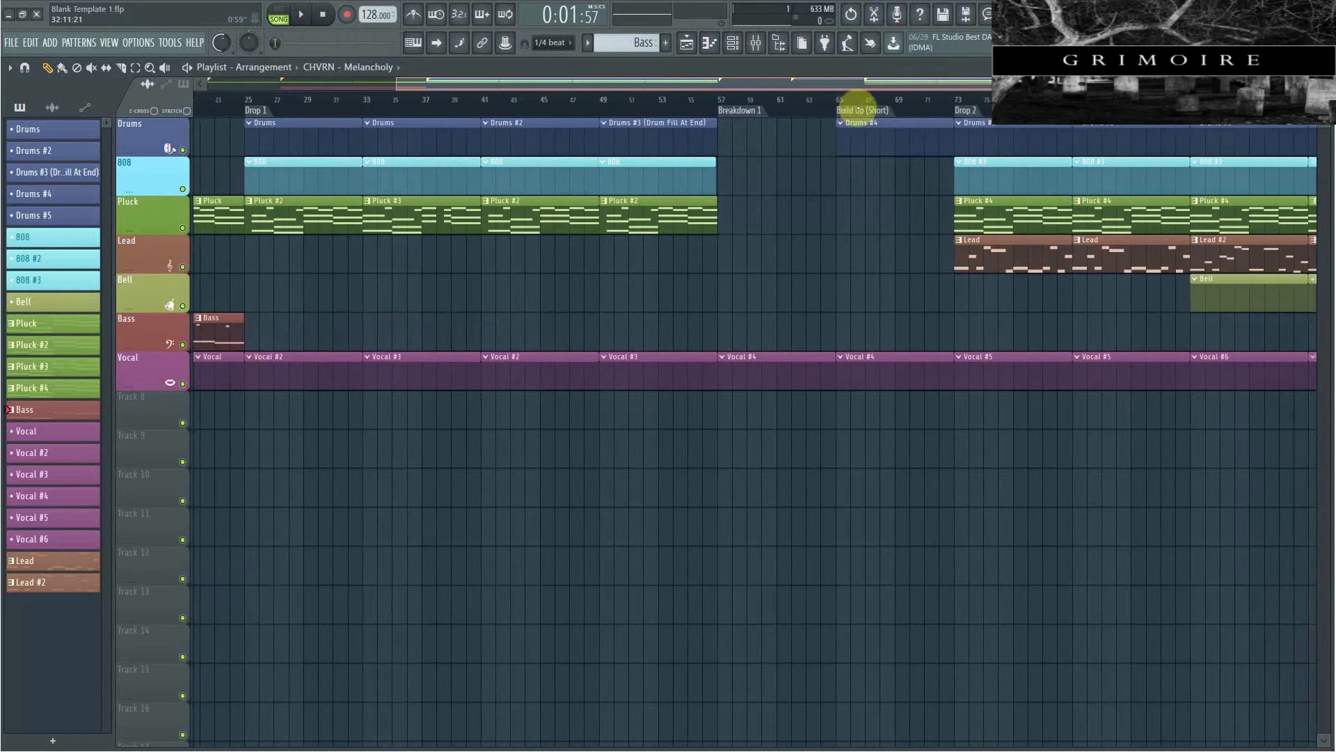
Set a playback selection over bars 73 to 81 at Drop 2 in the playlist and make Drums #5 the active pattern.
{"action": "left_click_drag", "start_coordinate": [857, 101], "coordinate": [1091, 124]}
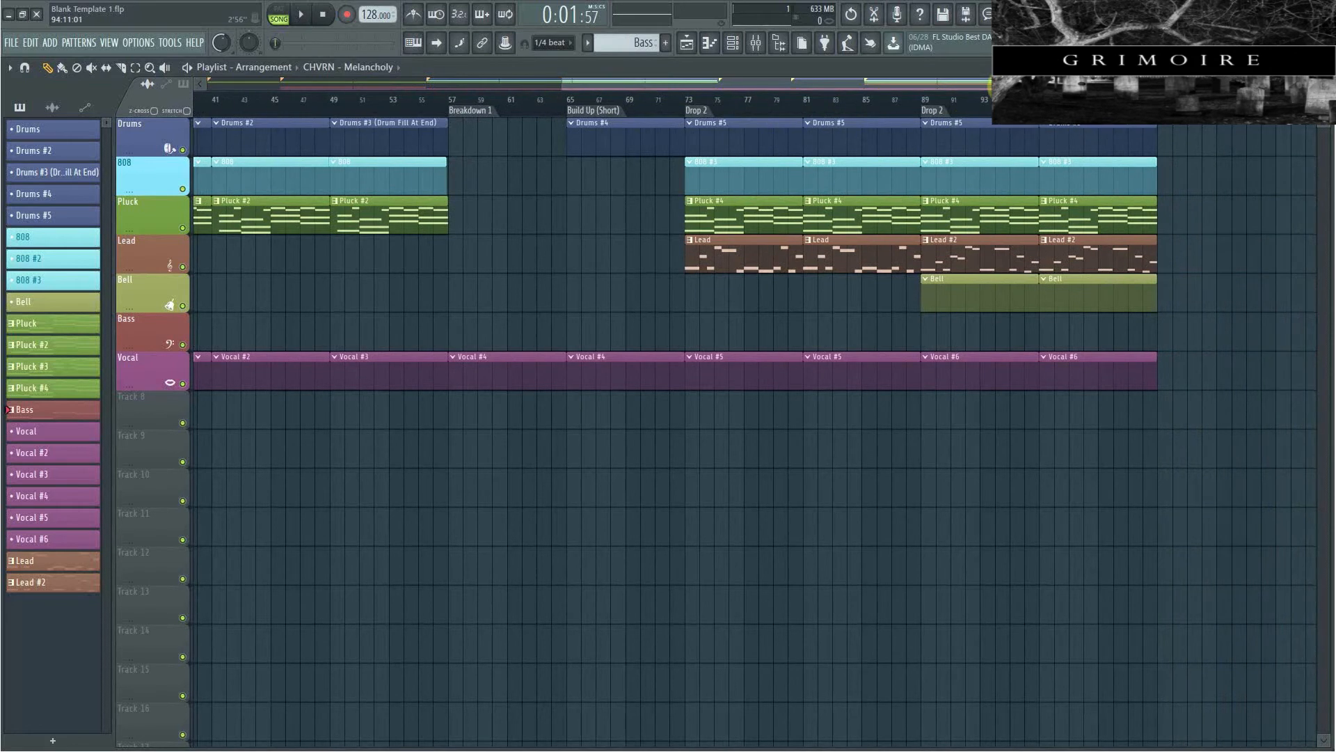
{"action": "left_click_drag", "start_coordinate": [1006, 85], "coordinate": [947, 149]}
{"action": "scroll", "coordinate": [659, 110], "scroll_direction": "up", "scroll_amount": 3}
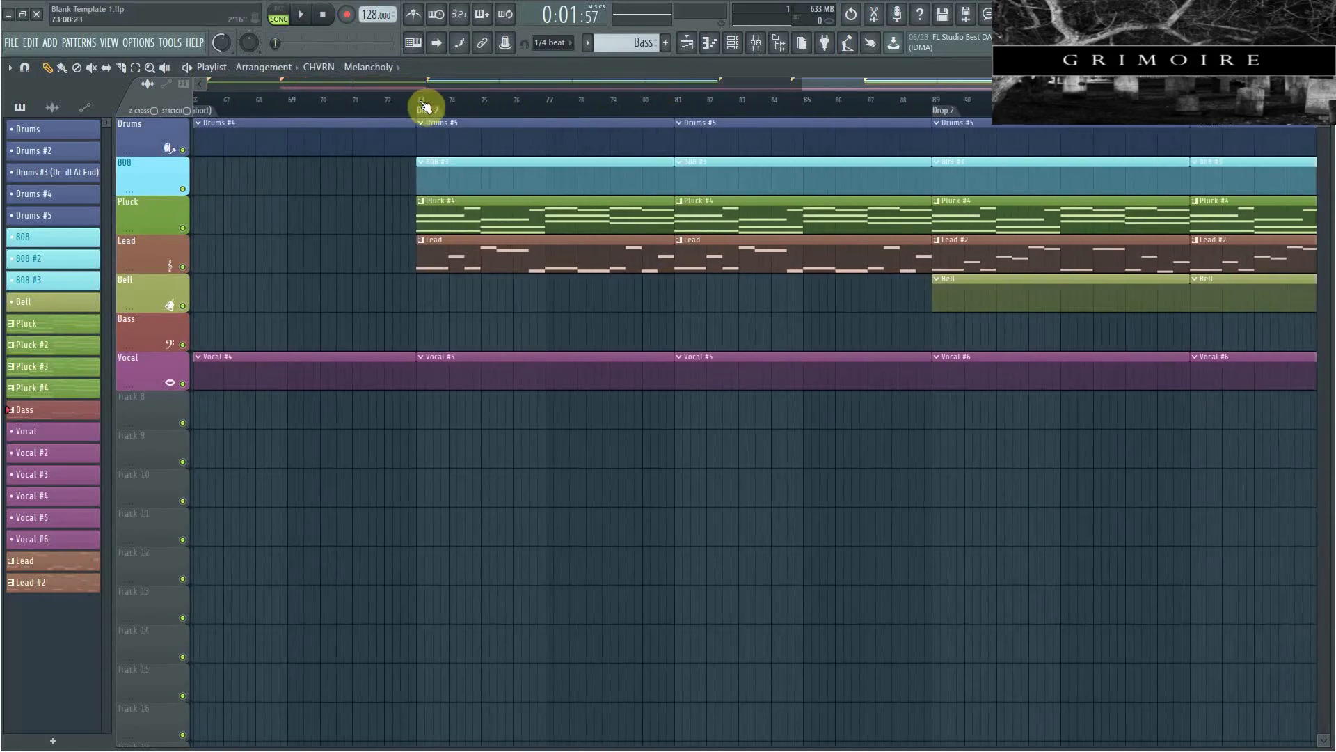
{"action": "left_click_drag", "start_coordinate": [419, 105], "coordinate": [679, 137]}
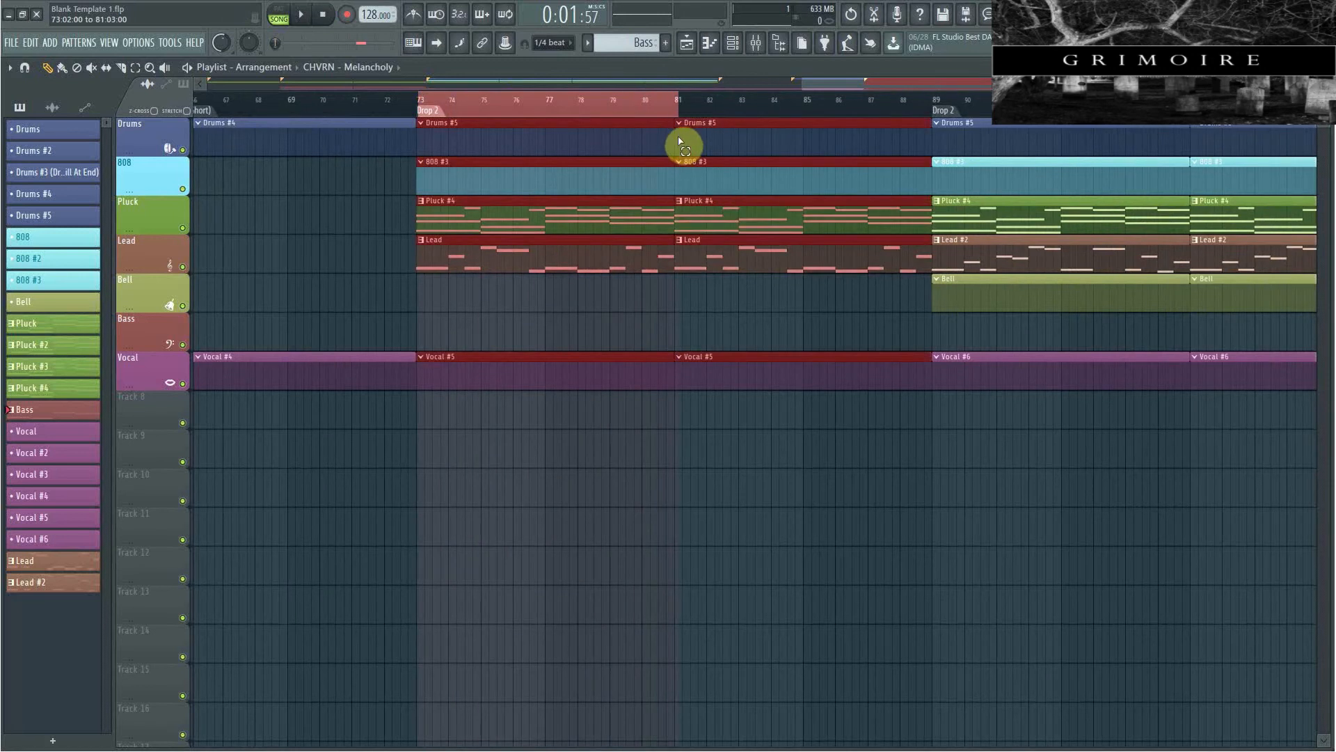
{"action": "scroll", "coordinate": [428, 101], "scroll_direction": "up", "scroll_amount": 5}
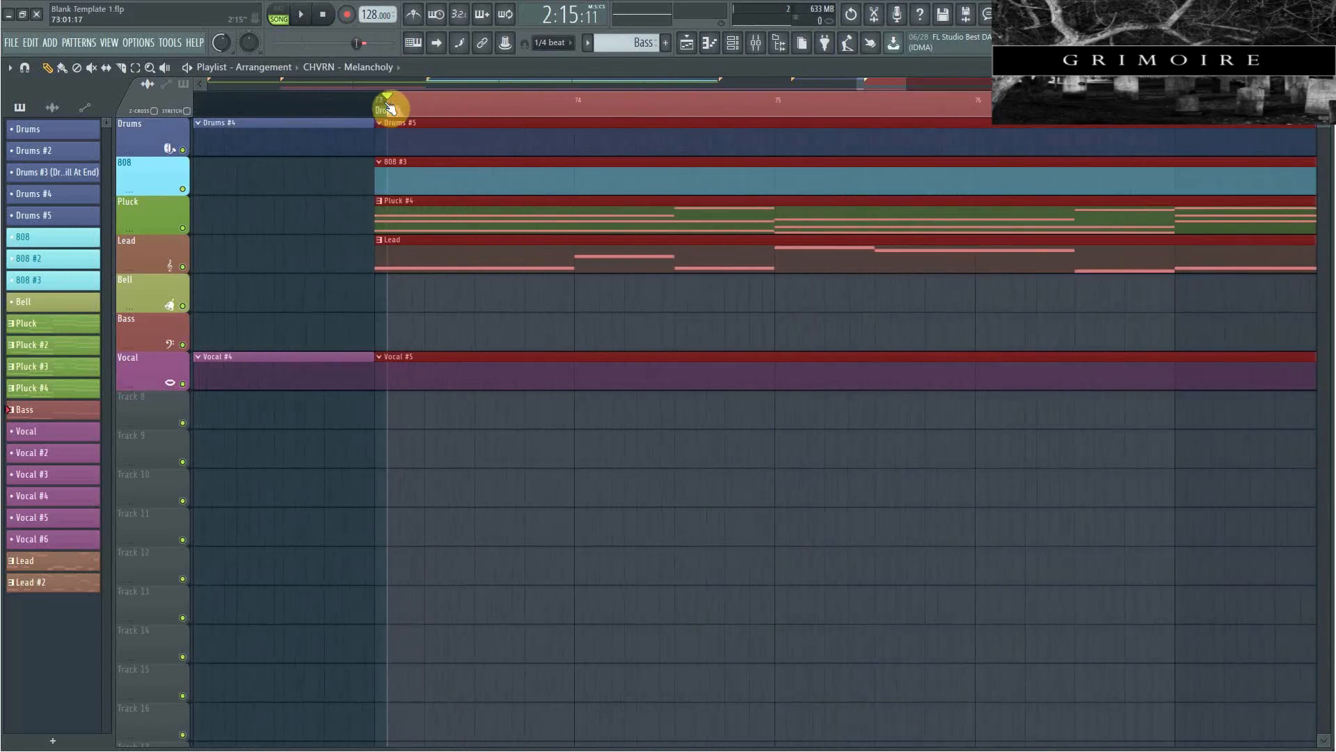
{"action": "left_click", "coordinate": [627, 306]}
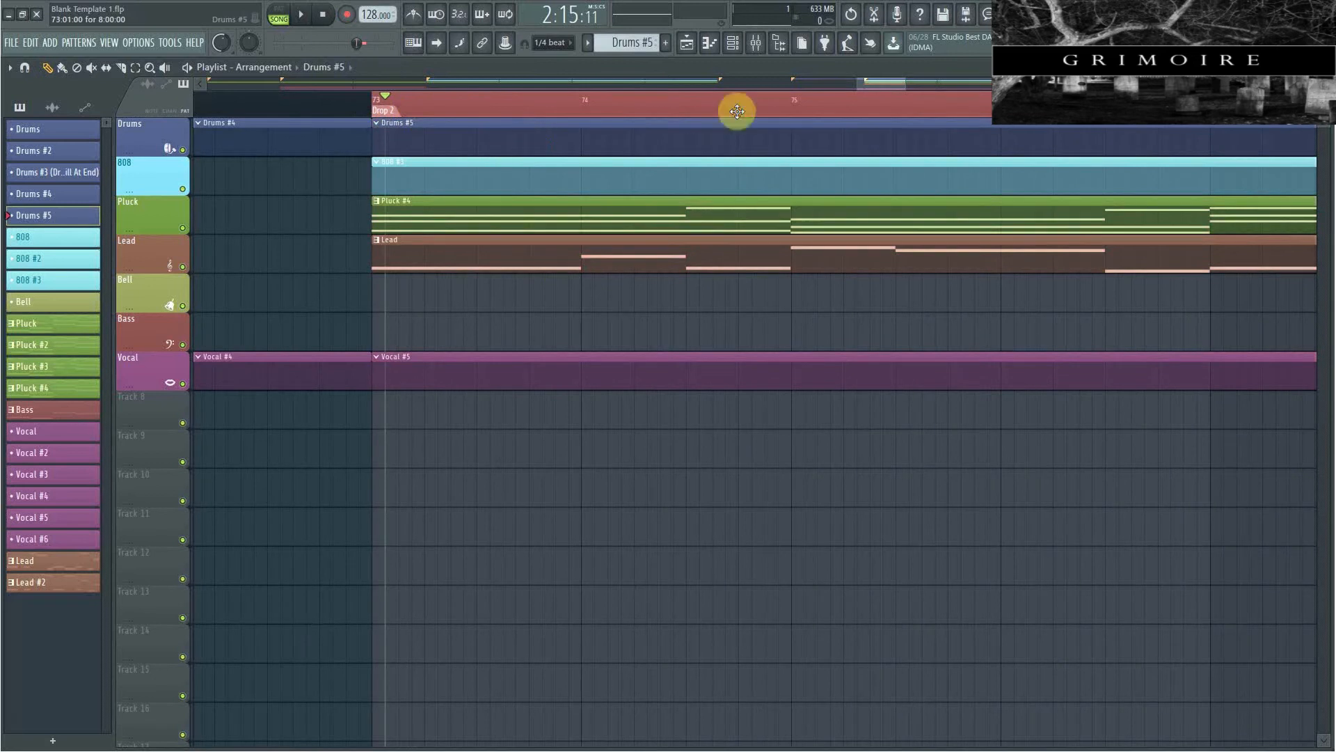
Show the Channel rack and insert an FPC drum machine channel above the Sylenth1 channel.
{"action": "left_click", "coordinate": [732, 43]}
{"action": "left_click_drag", "start_coordinate": [635, 82], "coordinate": [761, 177]}
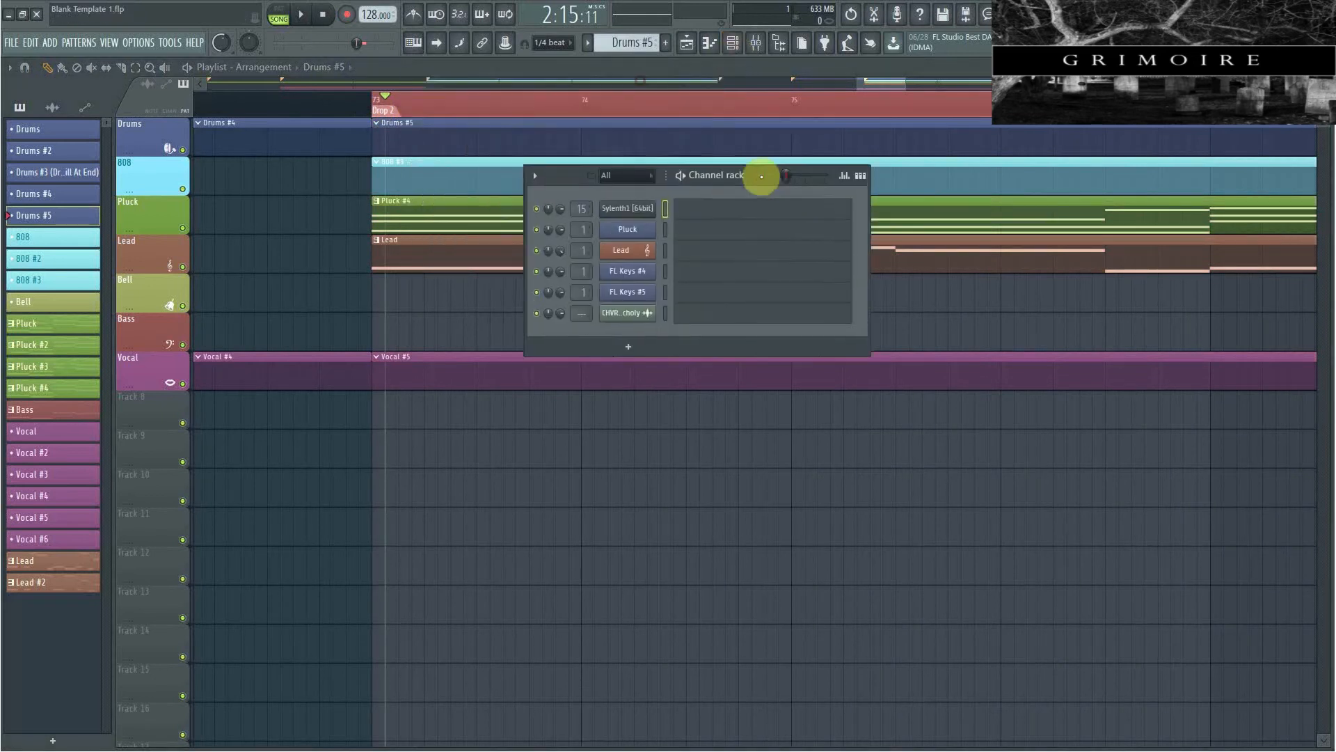
{"action": "right_click", "coordinate": [635, 207]}
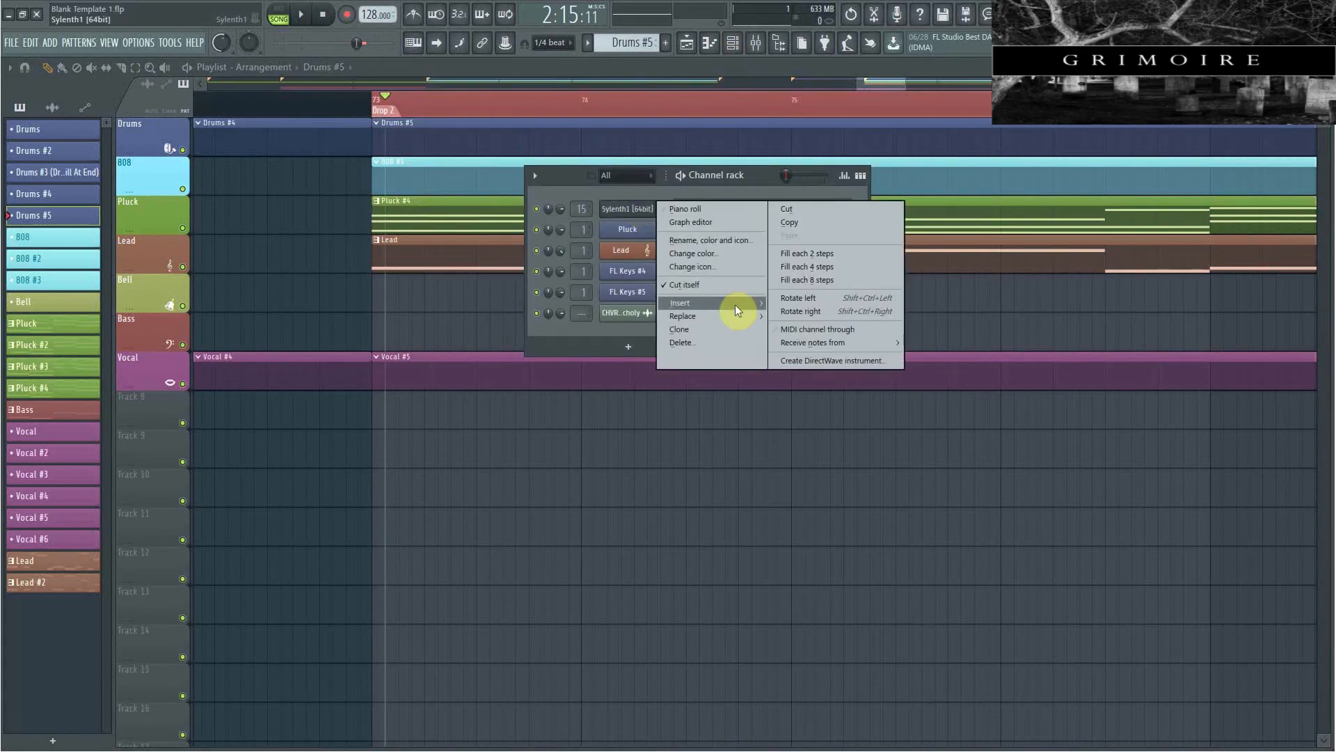
{"action": "mouse_move", "coordinate": [735, 303]}
{"action": "left_click", "coordinate": [808, 201]}
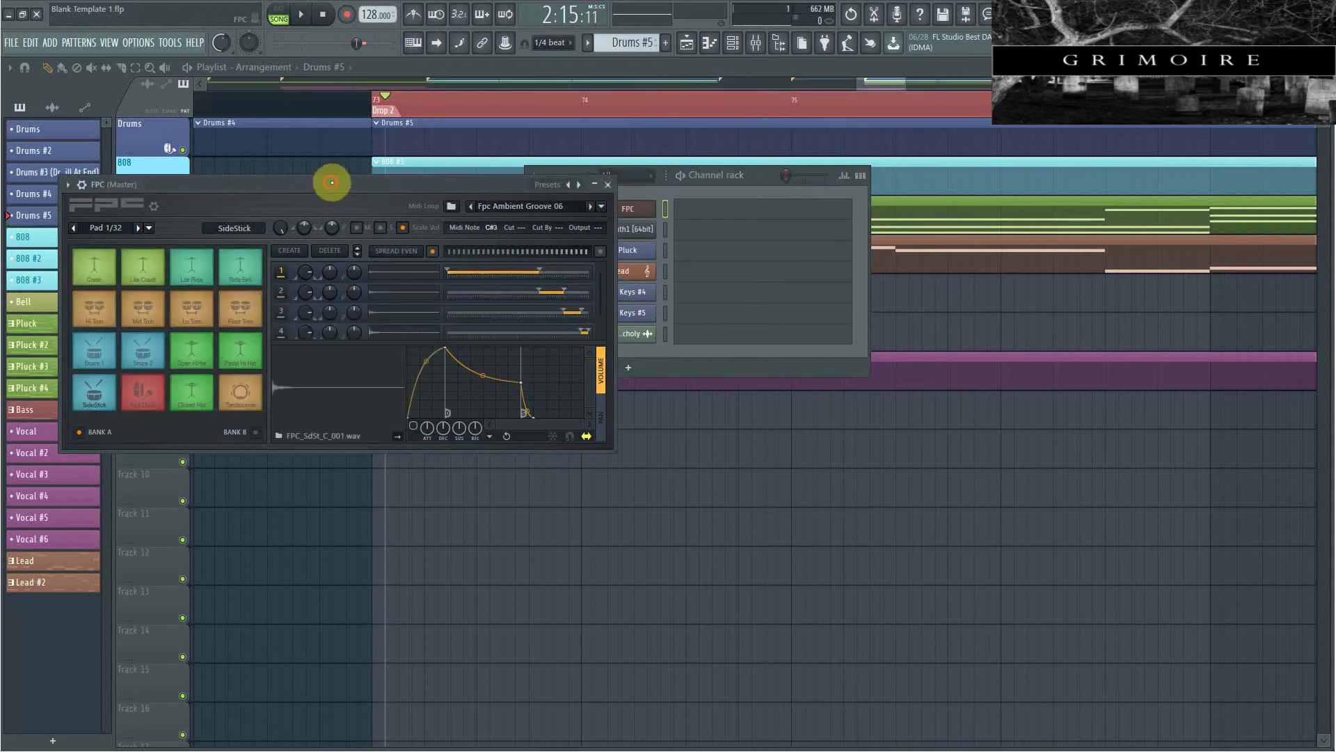
Load the preset The Dank into the FPC, moving its window clear of the track headers.
{"action": "left_click_drag", "start_coordinate": [332, 182], "coordinate": [802, 281]}
{"action": "left_click", "coordinate": [540, 283]}
{"action": "mouse_move", "coordinate": [641, 323]}
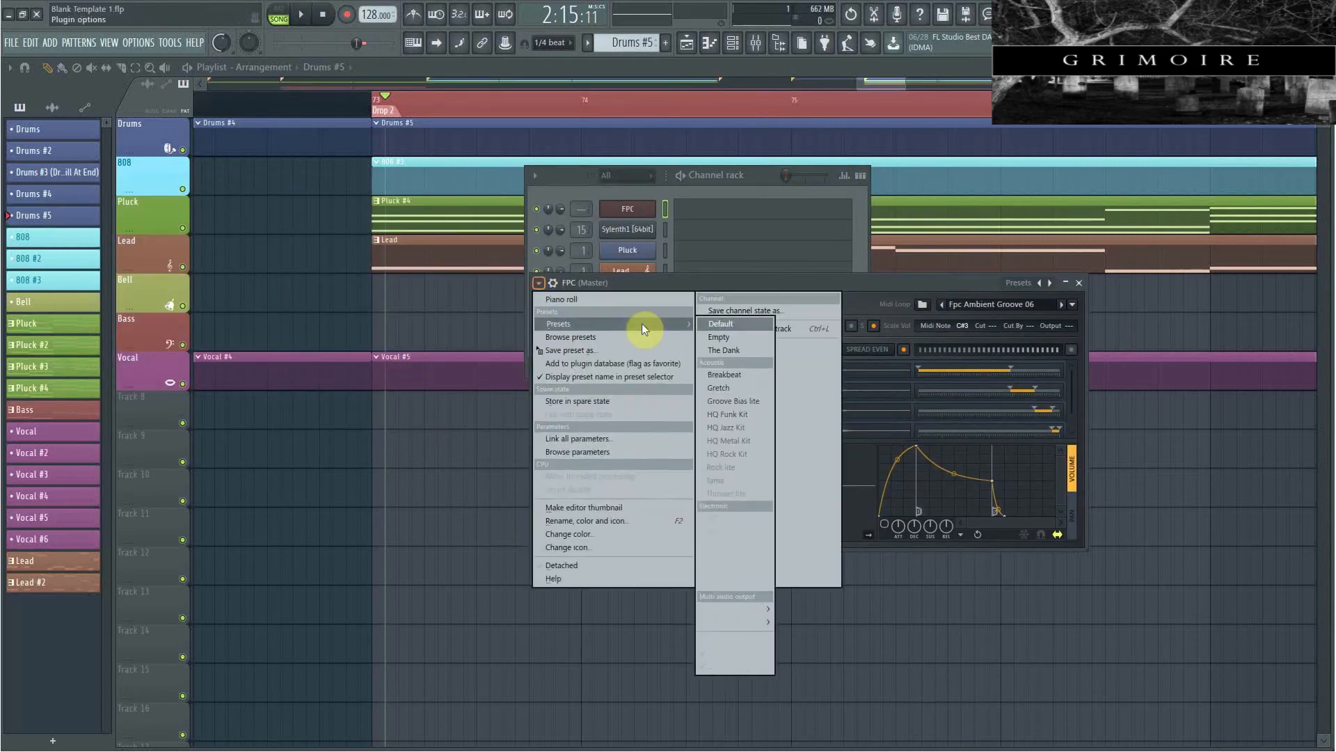
{"action": "left_click", "coordinate": [717, 352]}
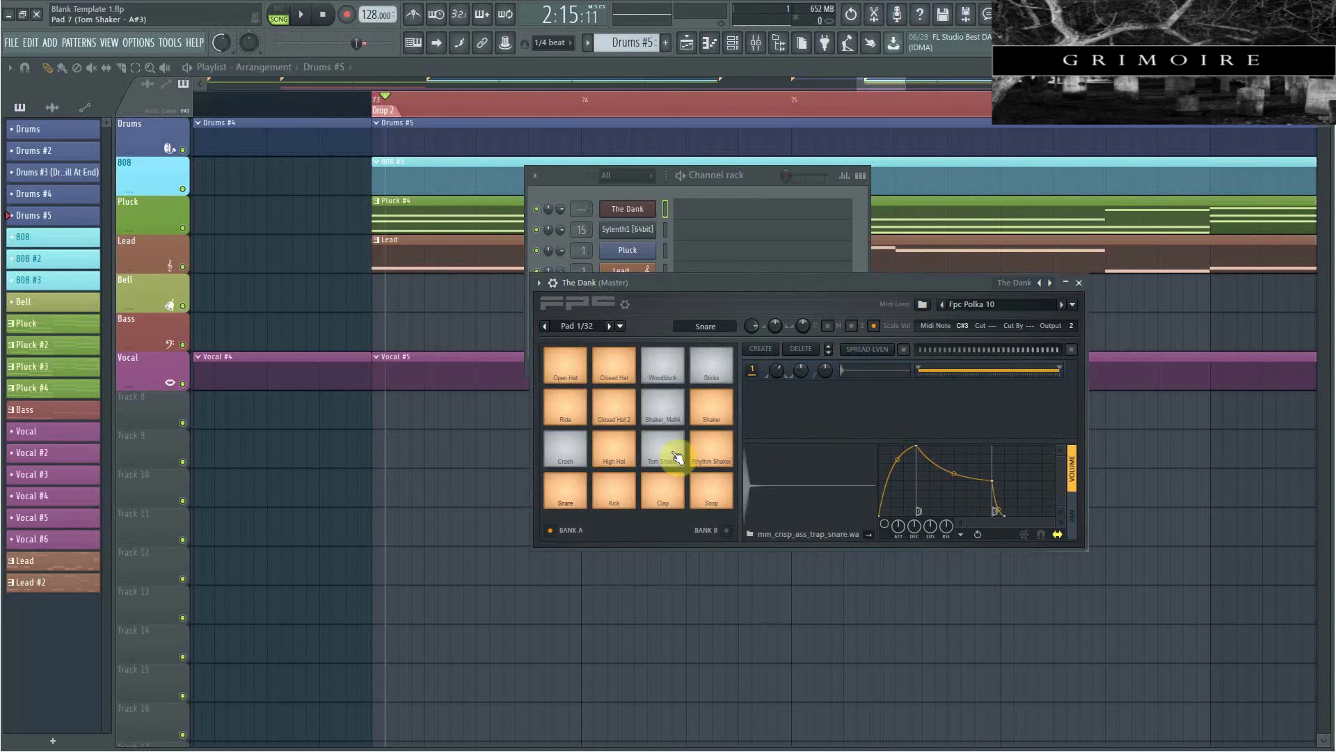
Audition the Kick, Snare, High Hat, Clap and Rhythm Shaker pads of the drum kit.
{"action": "left_click", "coordinate": [618, 496]}
{"action": "left_click", "coordinate": [581, 506]}
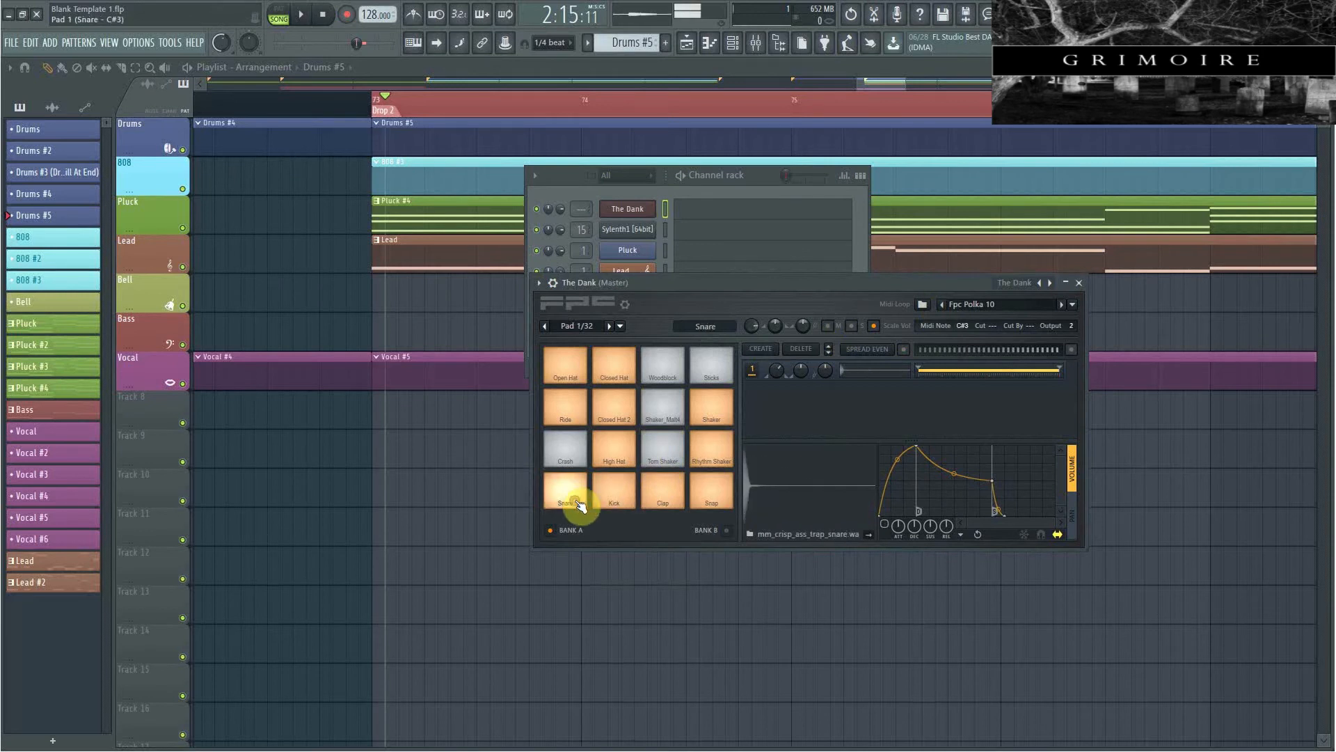
{"action": "left_click", "coordinate": [619, 466]}
{"action": "left_click", "coordinate": [654, 493]}
{"action": "left_click", "coordinate": [617, 491]}
{"action": "left_click", "coordinate": [612, 441]}
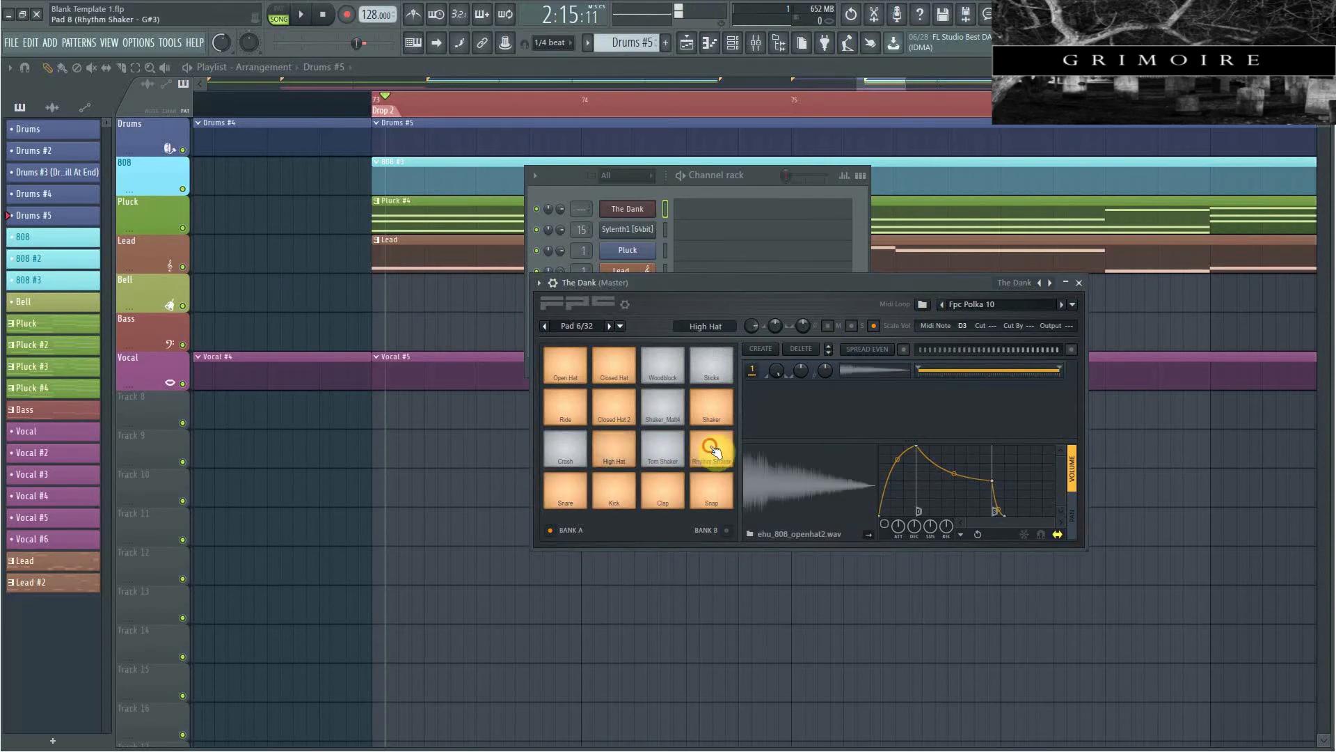
{"action": "left_click", "coordinate": [713, 450]}
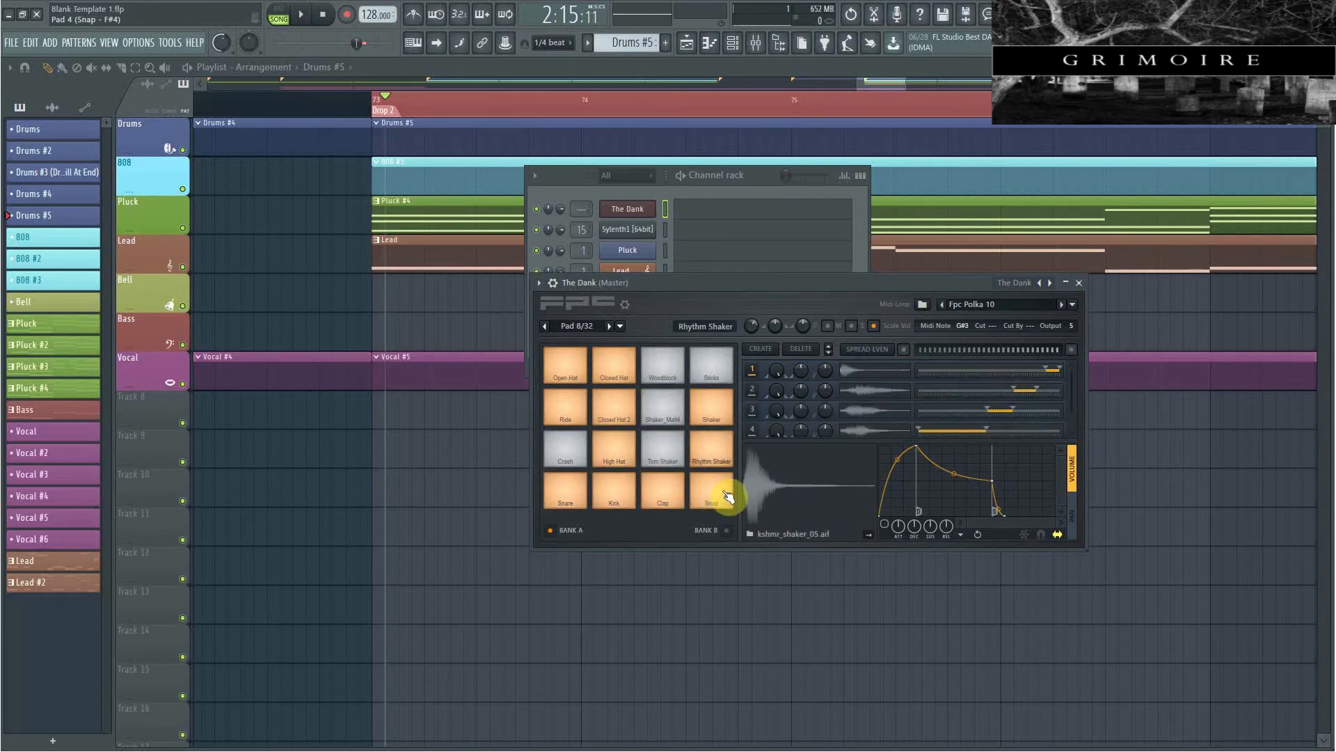
Audition the Snap, Clap, shaker, Closed Hat 2, Ride, Open Hat and Closed Hat pads.
{"action": "left_click", "coordinate": [718, 495]}
{"action": "left_click", "coordinate": [672, 500]}
{"action": "left_click", "coordinate": [710, 462]}
{"action": "left_click", "coordinate": [704, 406]}
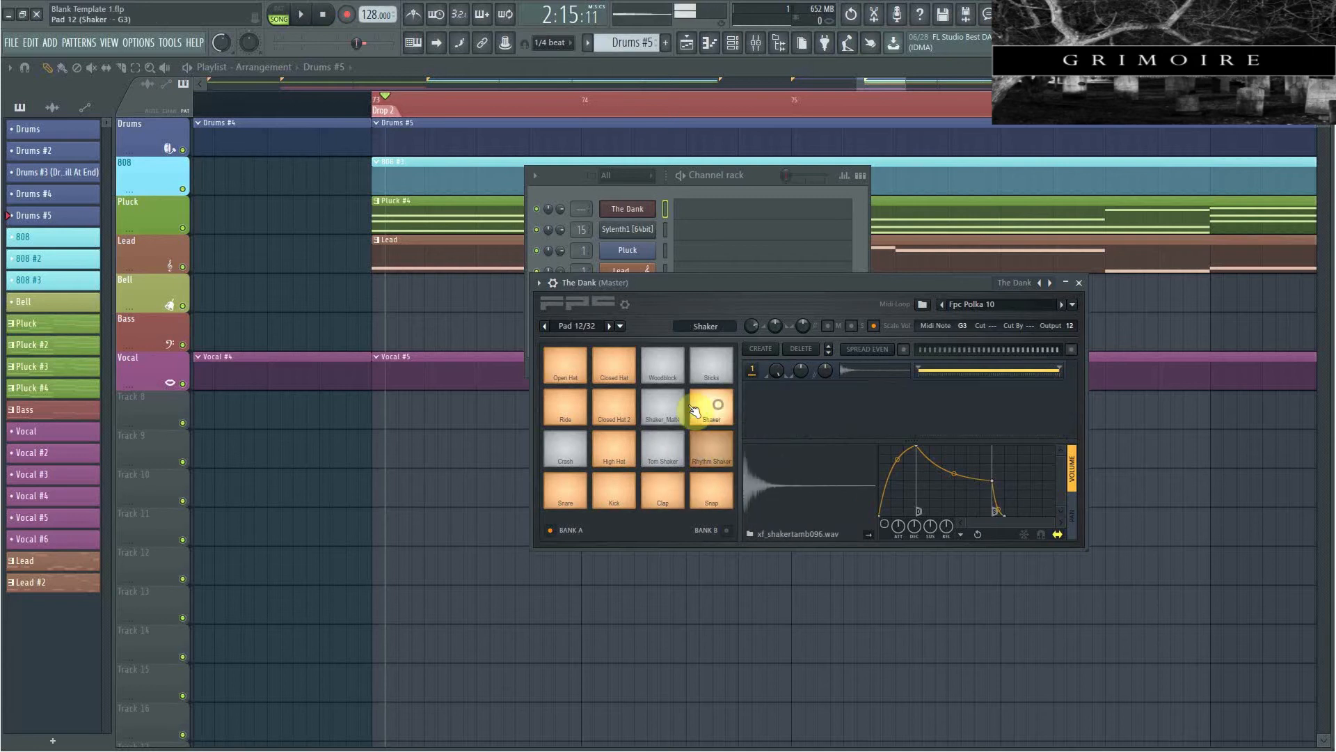
{"action": "left_click", "coordinate": [615, 403]}
{"action": "left_click", "coordinate": [550, 403]}
{"action": "left_click", "coordinate": [569, 368]}
{"action": "left_click", "coordinate": [604, 374]}
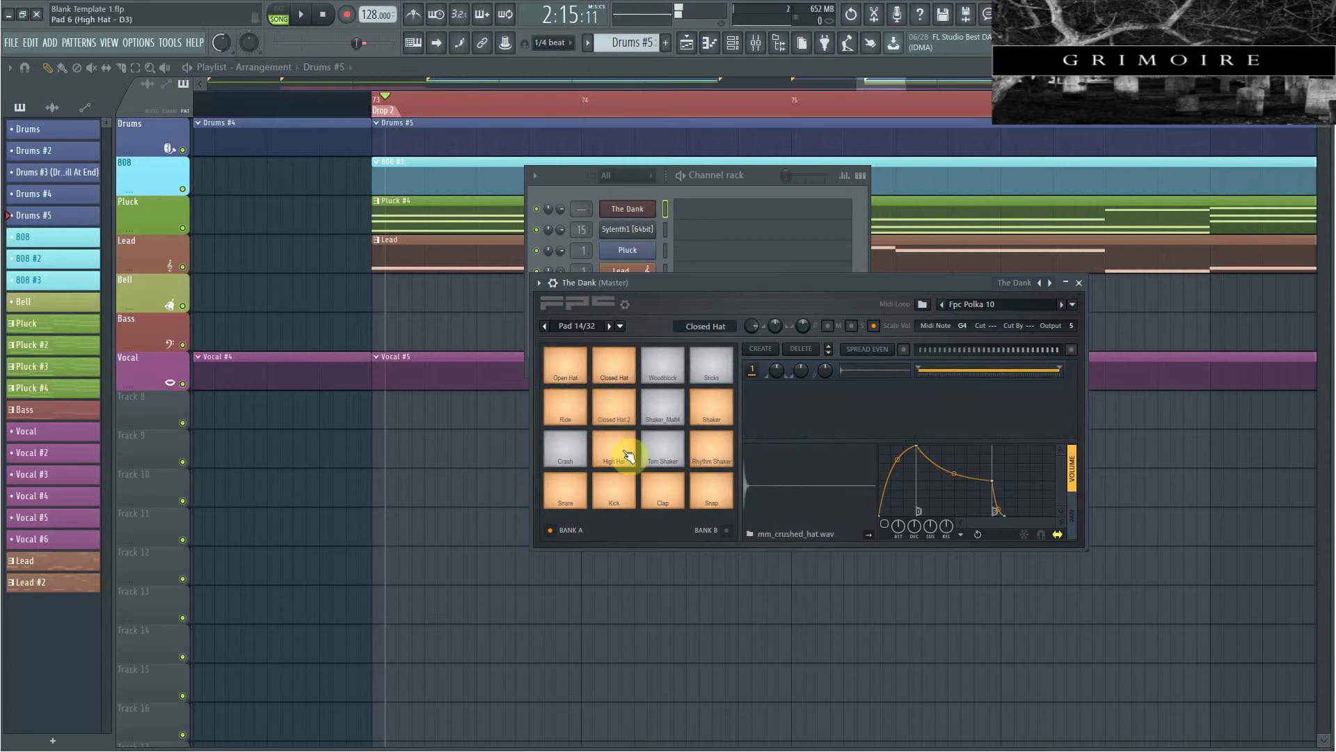
Audition the Kick and Snare pads alternately and close the drum kit window.
{"action": "left_click", "coordinate": [611, 484]}
{"action": "left_click", "coordinate": [572, 494]}
{"action": "left_click", "coordinate": [612, 497]}
{"action": "left_click", "coordinate": [572, 494]}
{"action": "left_click", "coordinate": [600, 489]}
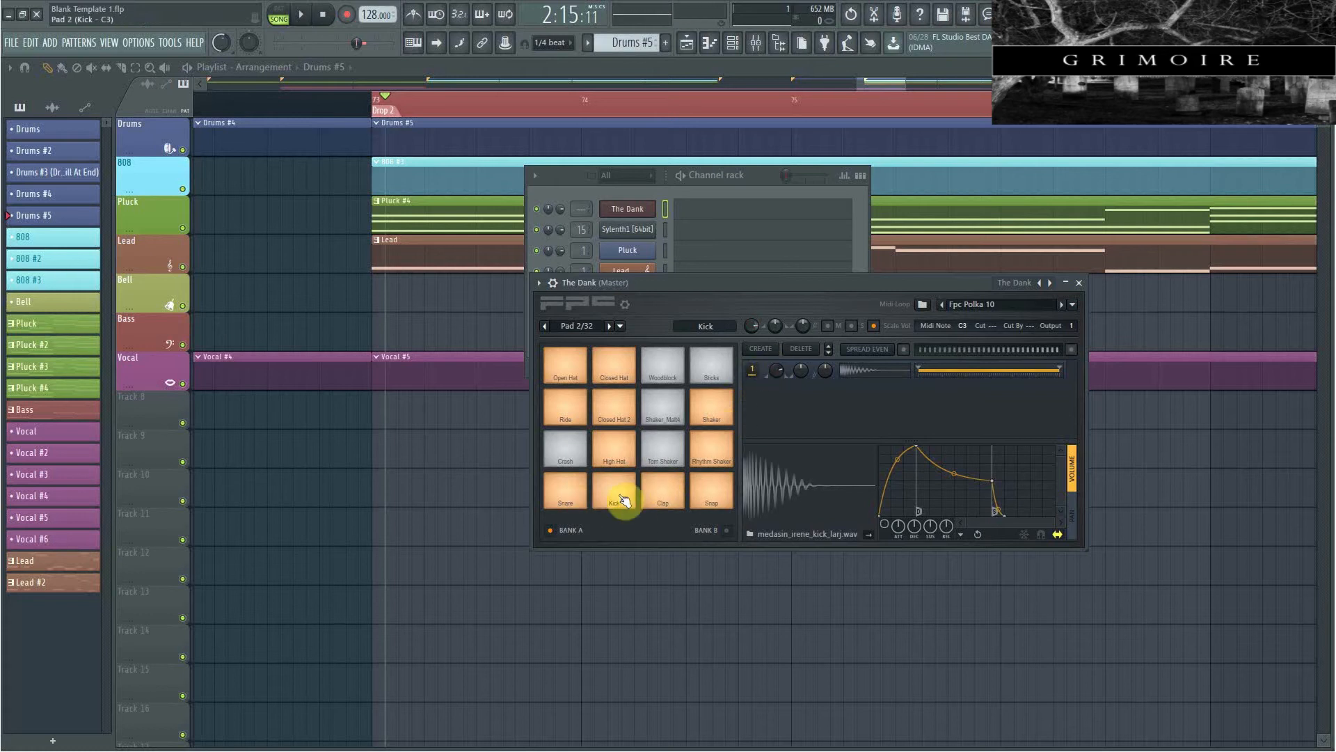
{"action": "left_click", "coordinate": [550, 492]}
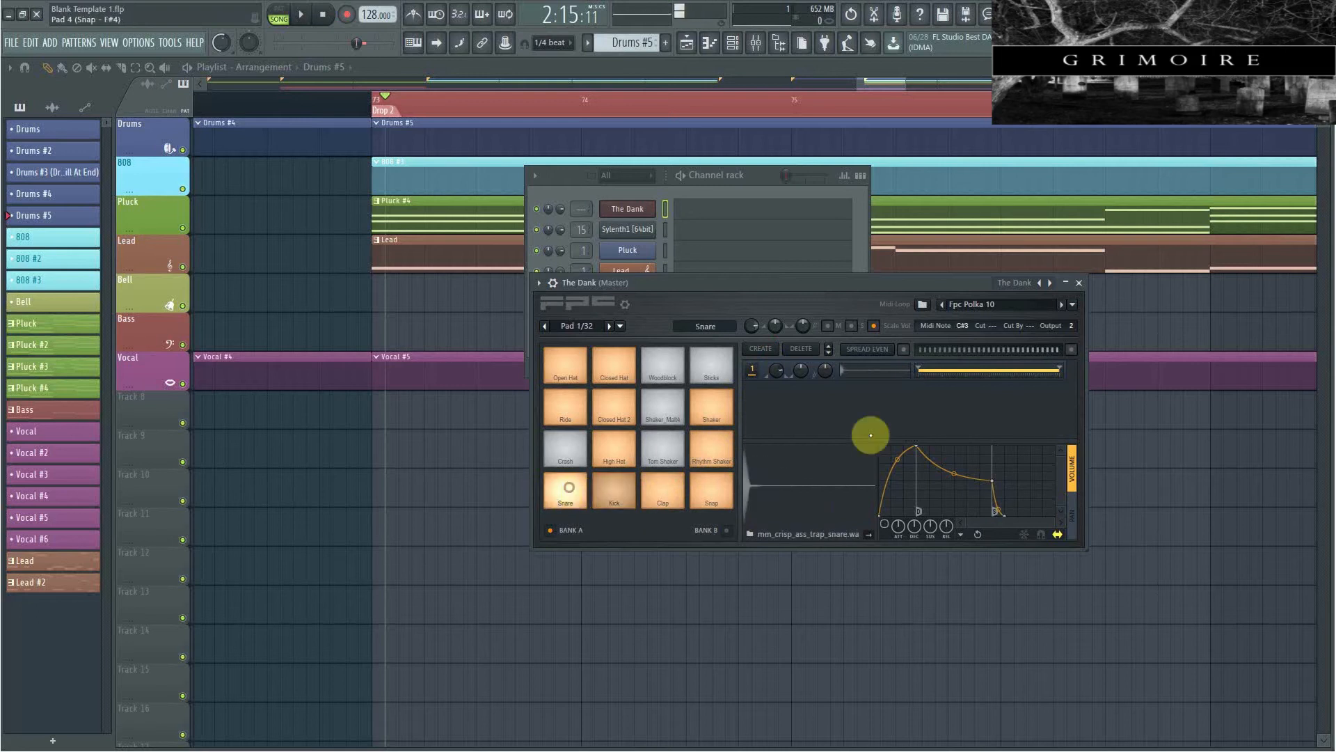
{"action": "left_click", "coordinate": [1079, 282]}
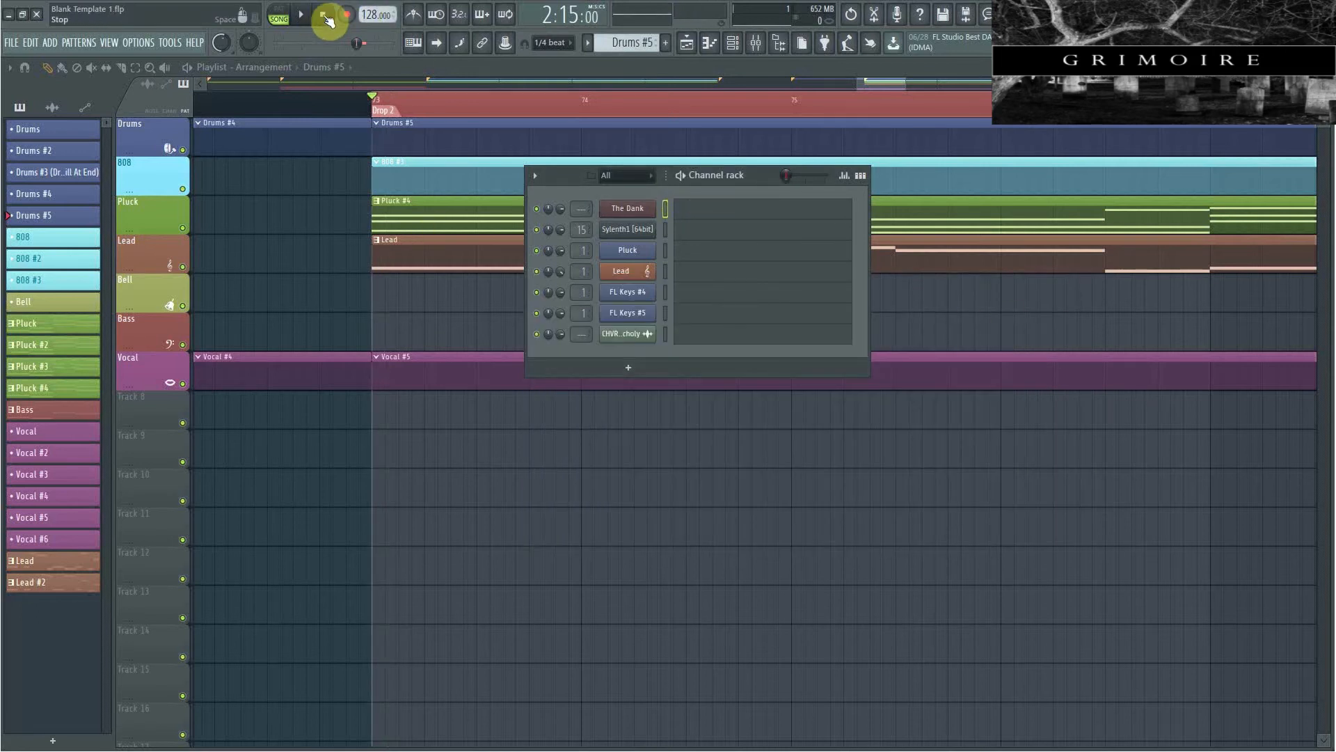
Open The Dank's piano roll, listen to the drop, and place kicks on steps 1 and 7 and a snare on step 9 of bar 1.
{"action": "left_click", "coordinate": [705, 227]}
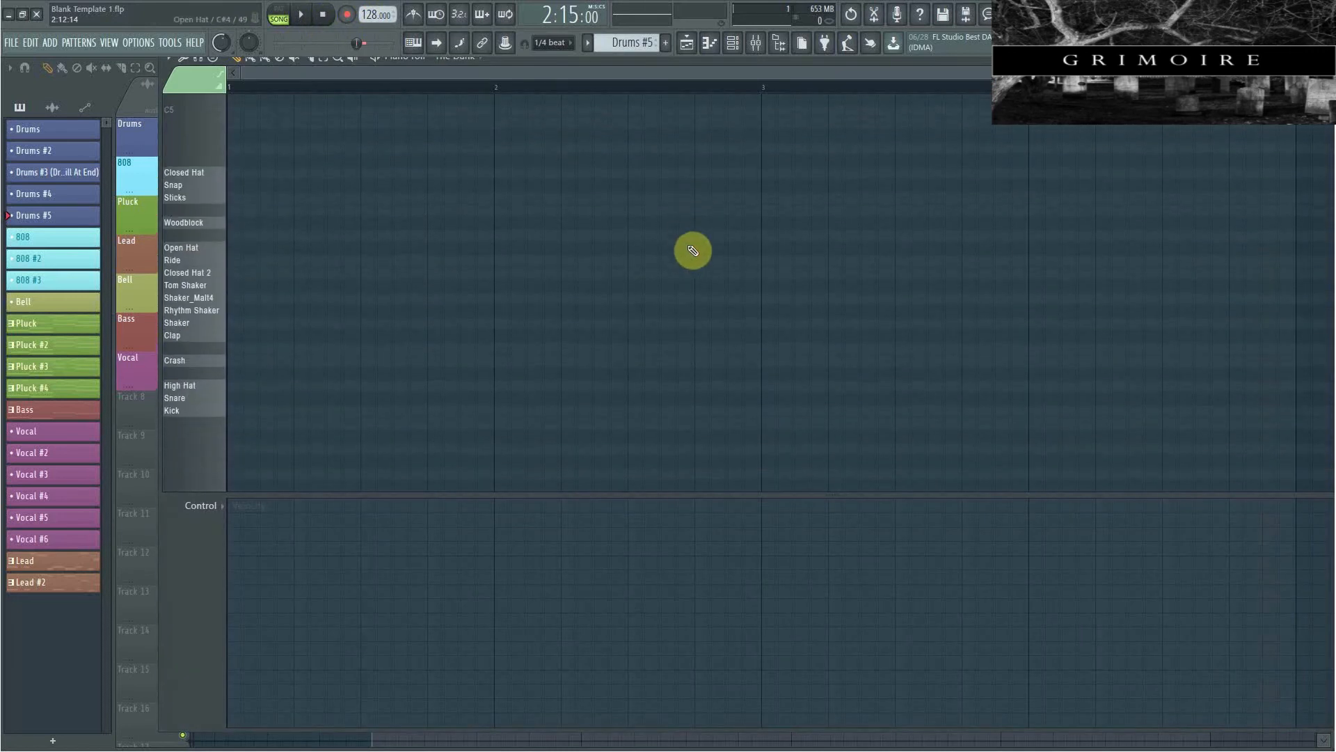
{"action": "scroll", "coordinate": [341, 388], "scroll_direction": "down", "scroll_amount": 3}
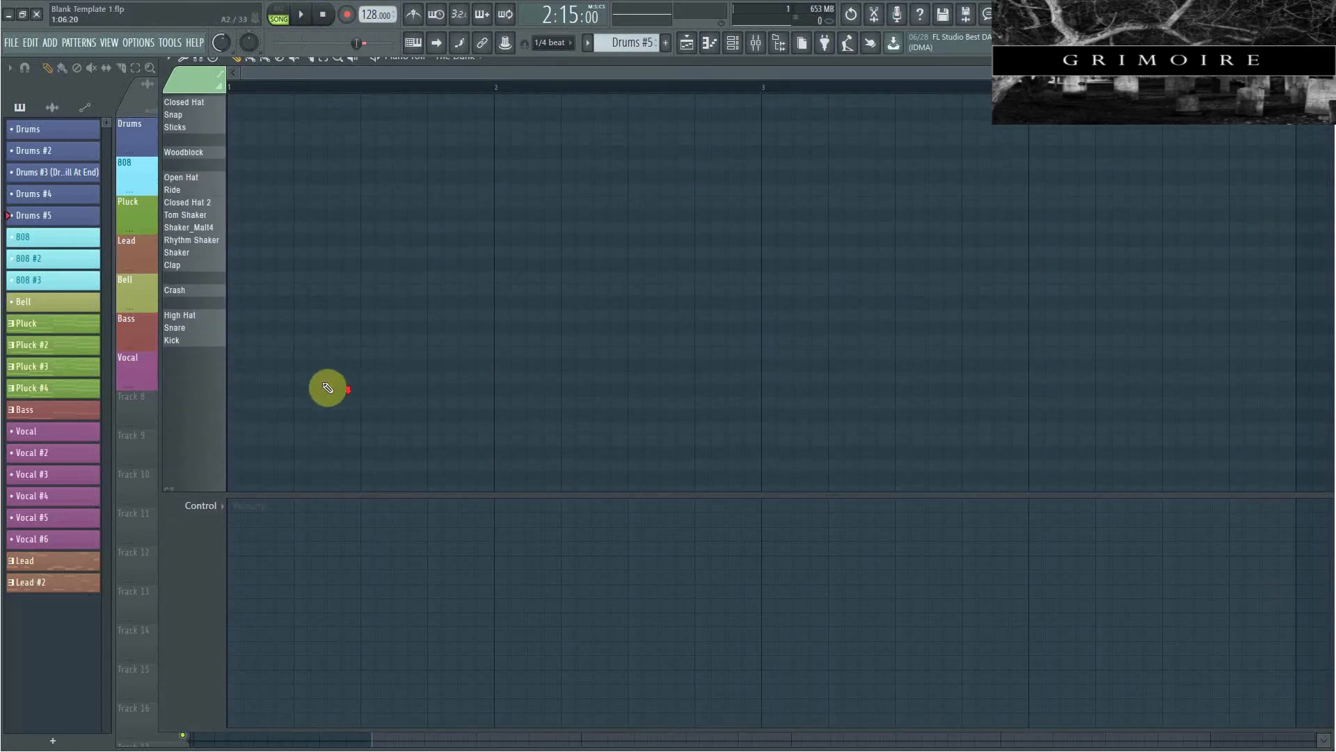
{"action": "left_click", "coordinate": [311, 25]}
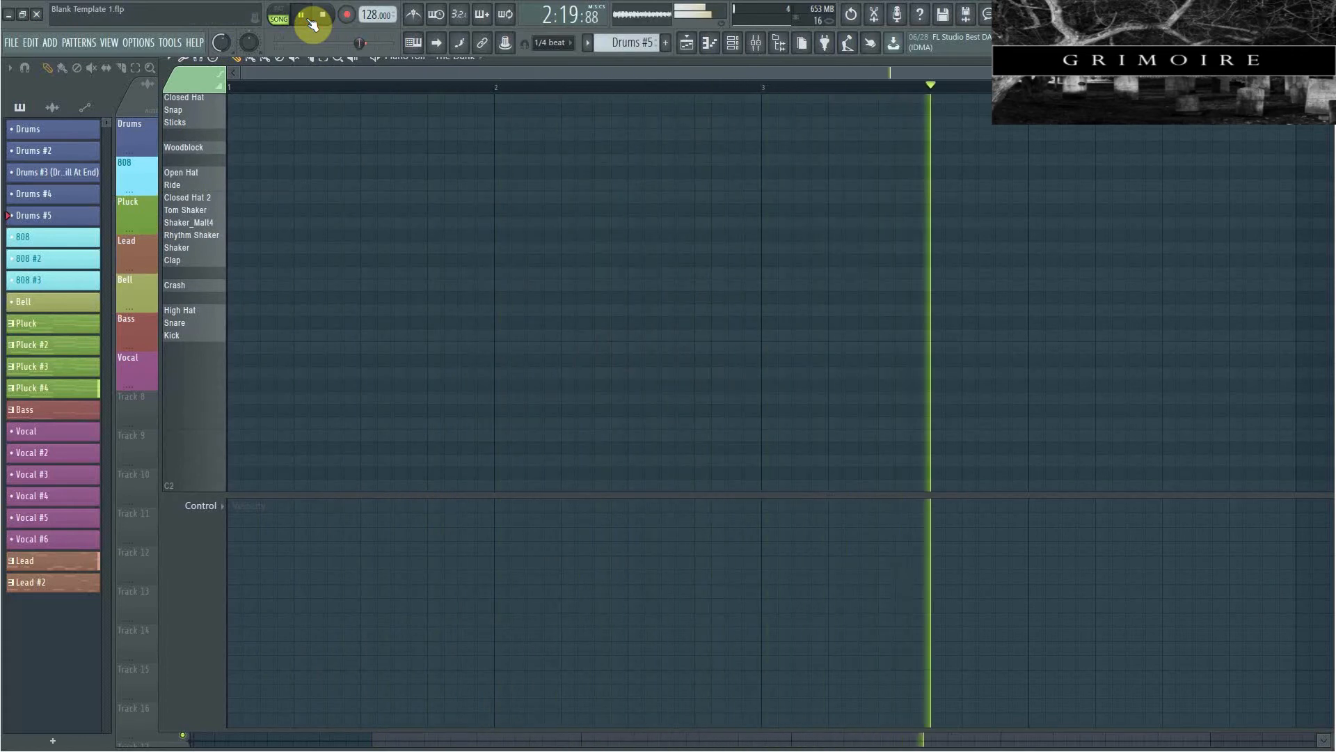
{"action": "left_click", "coordinate": [311, 24]}
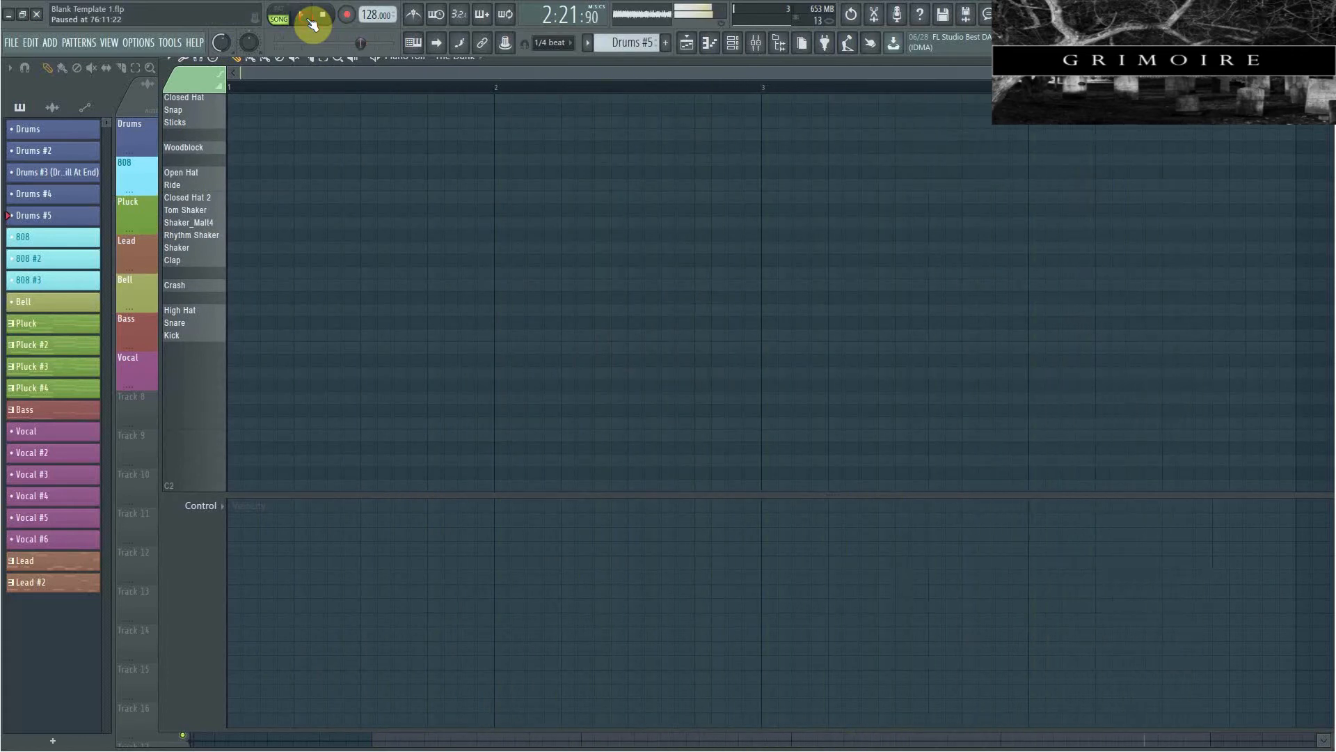
{"action": "left_click_drag", "start_coordinate": [310, 333], "coordinate": [76, 329]}
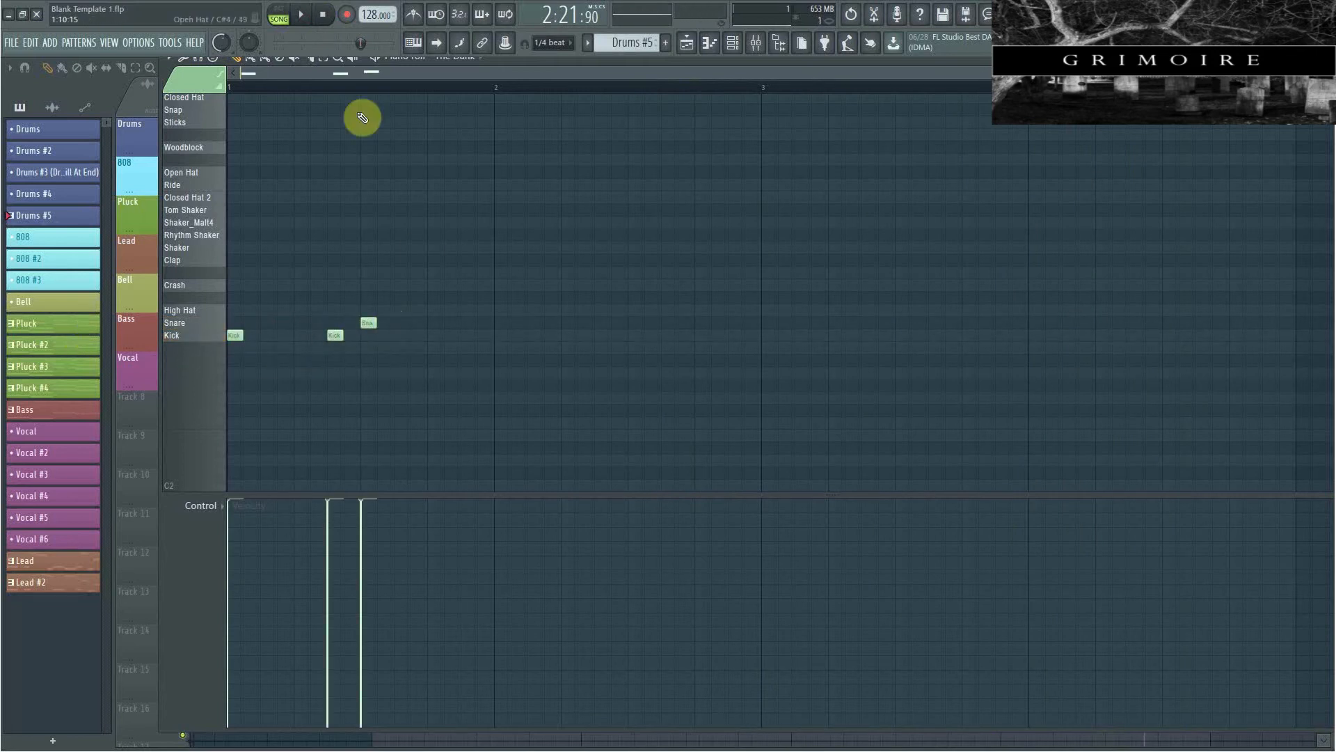
Play back bar 1 and add kicks on steps 7 and 13 and a snare on step 9 of bar 2.
{"action": "left_click", "coordinate": [309, 27]}
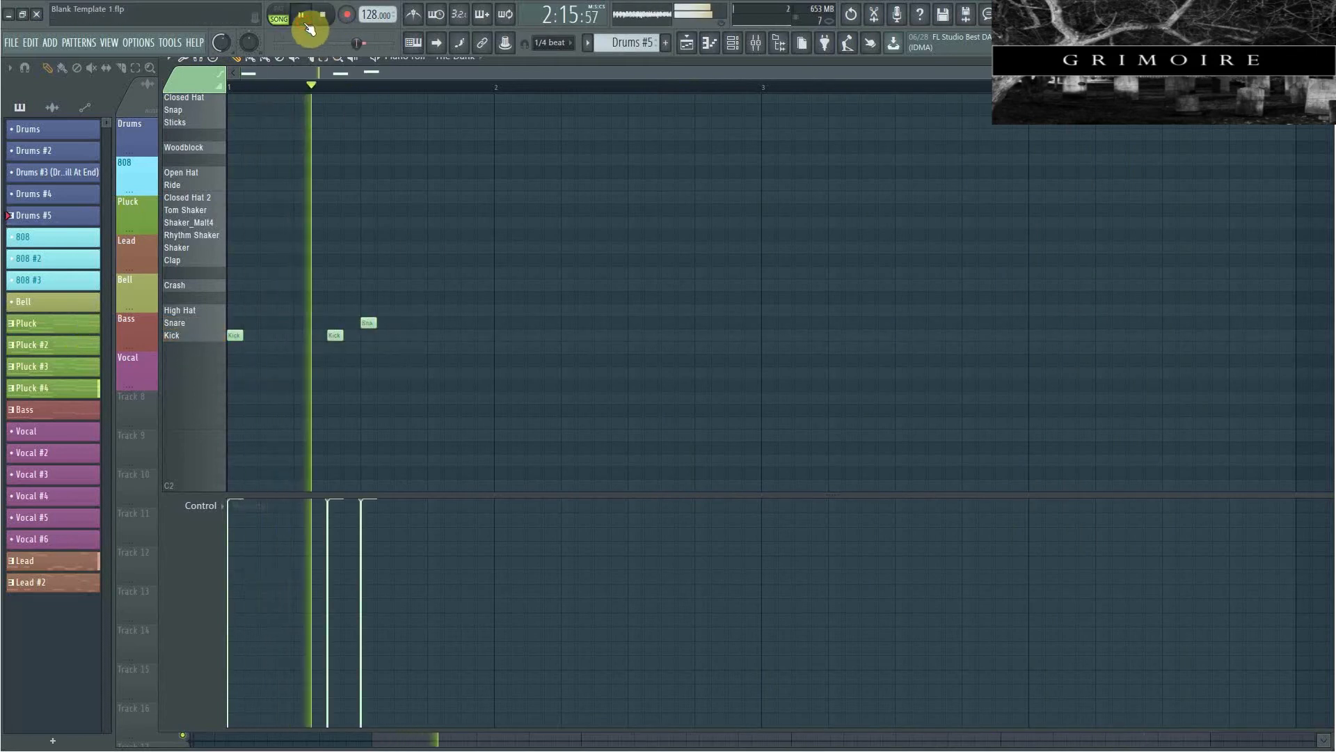
{"action": "left_click", "coordinate": [309, 28]}
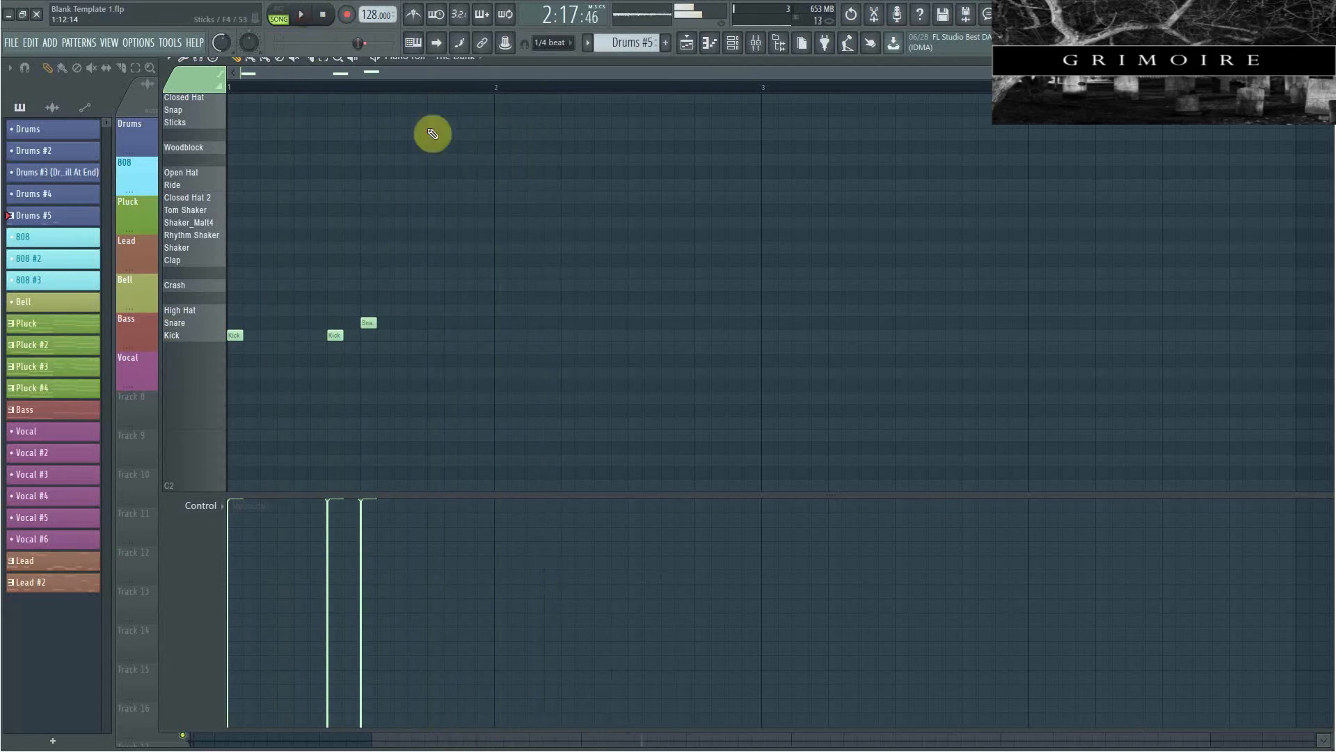
{"action": "left_click", "coordinate": [603, 336]}
{"action": "left_click", "coordinate": [624, 312]}
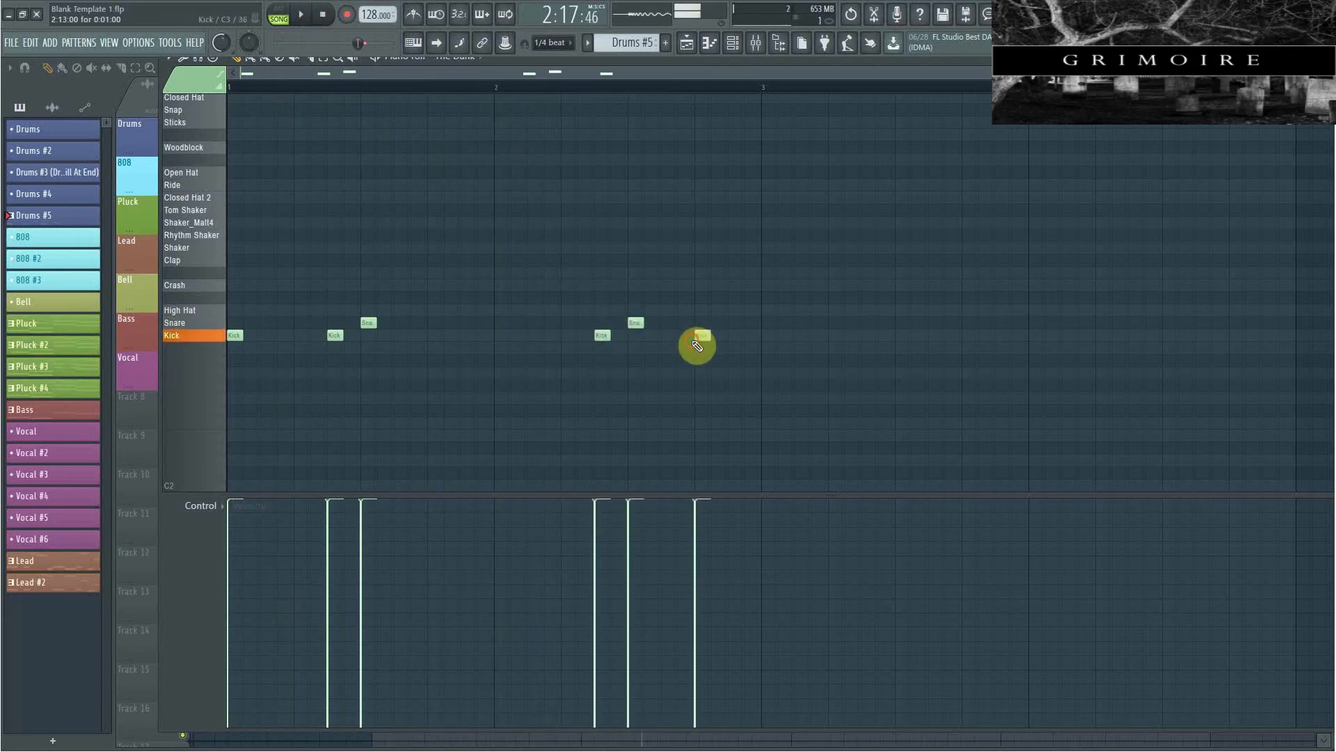
Set the snap to 1/4 step, fill the last beat of bar 2 with a roll of eight half-step kicks, and play it back.
{"action": "left_click", "coordinate": [550, 43]}
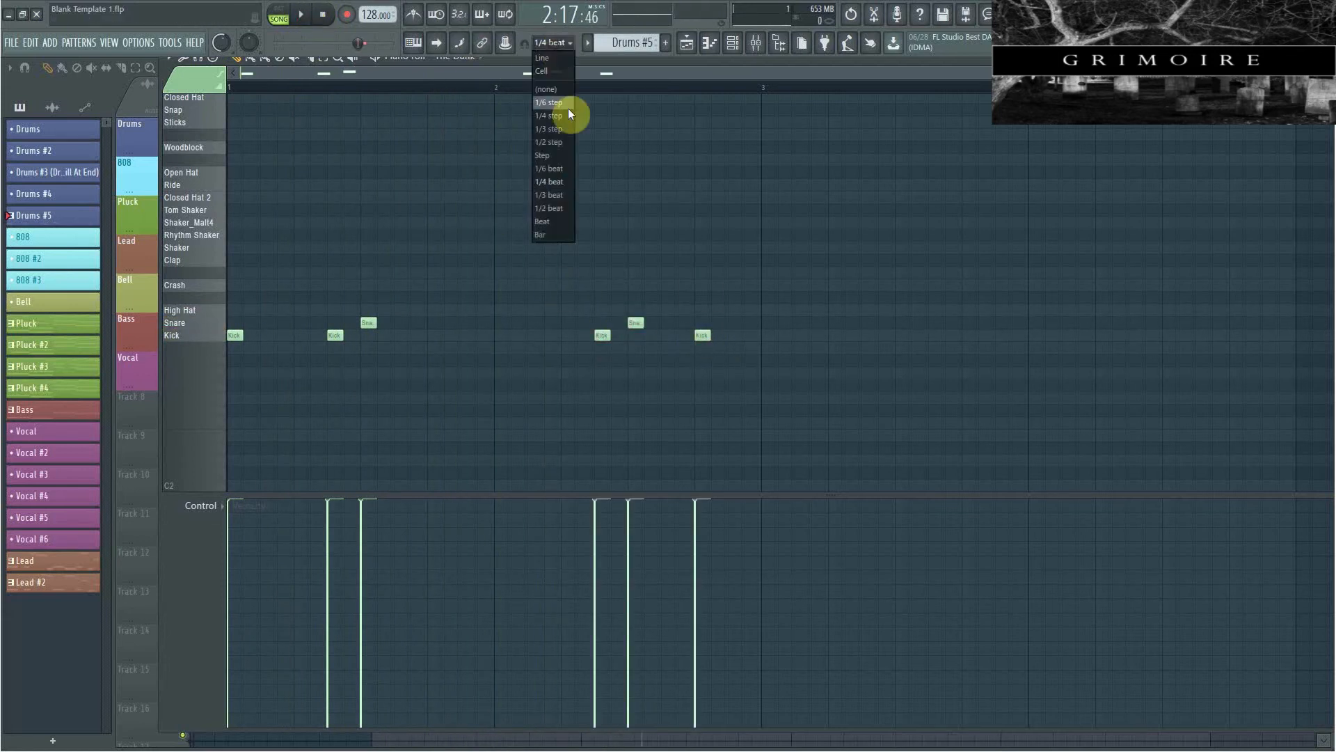
{"action": "left_click", "coordinate": [550, 115]}
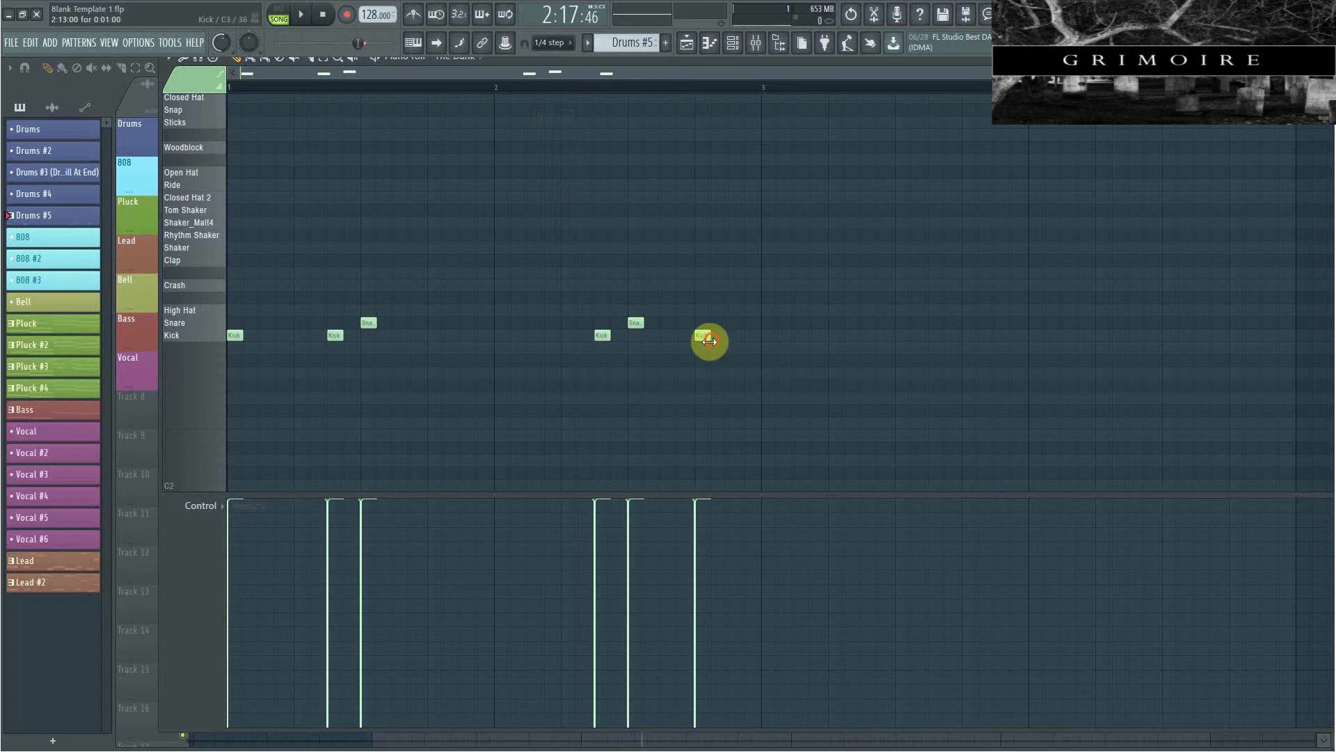
{"action": "left_click", "coordinate": [704, 337]}
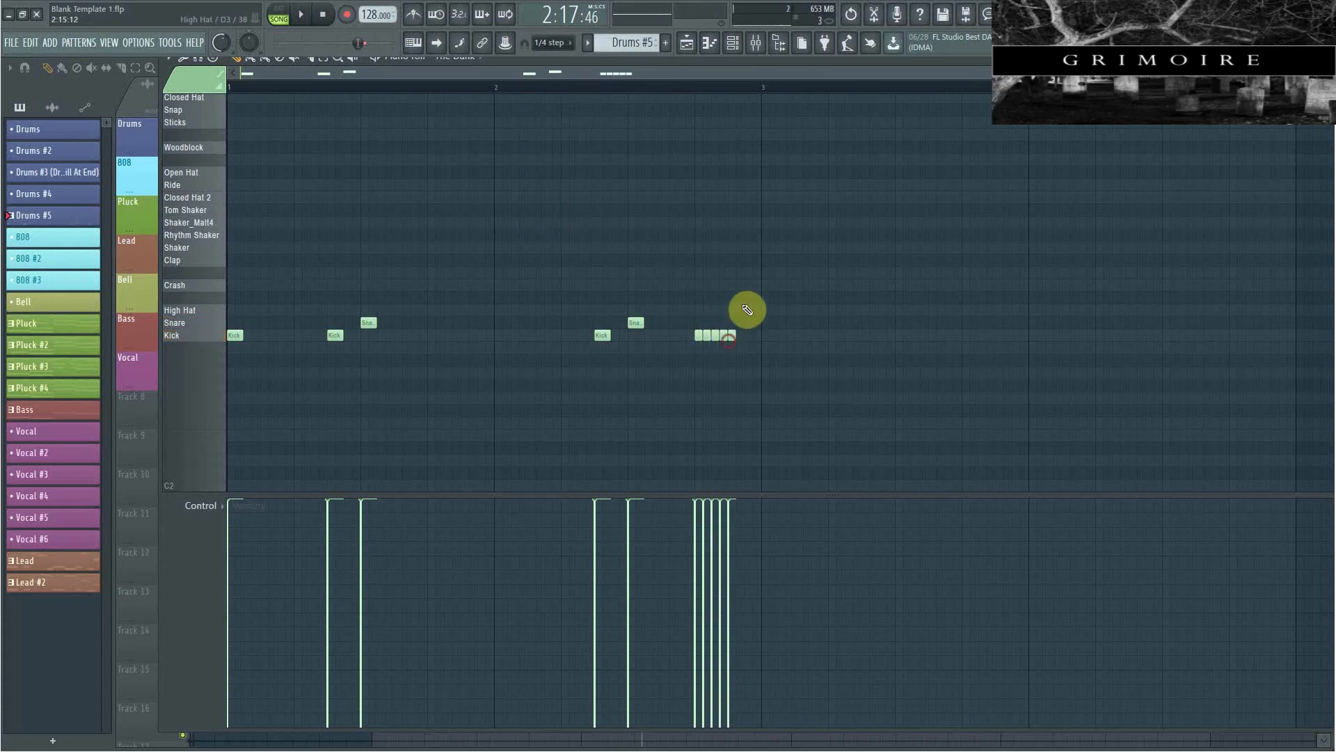
{"action": "left_click", "coordinate": [739, 336]}
{"action": "left_click", "coordinate": [751, 336]}
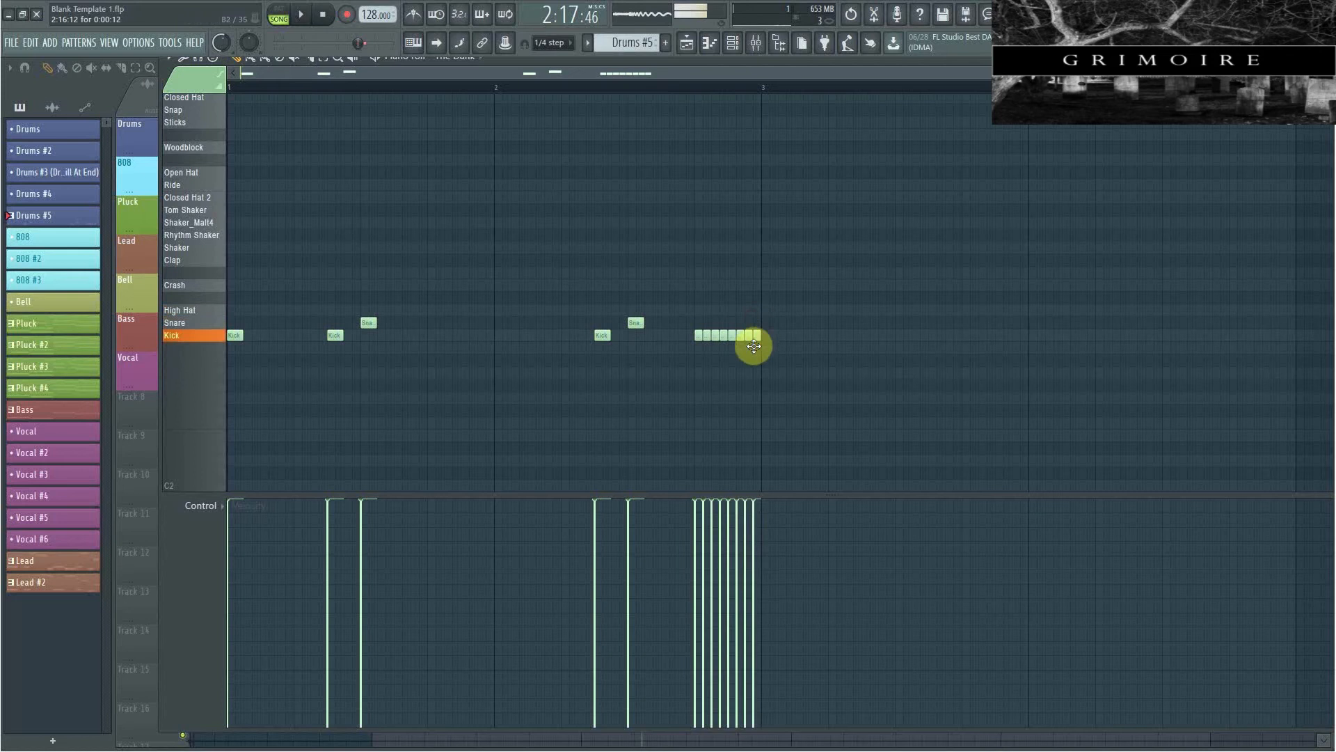
{"action": "left_click", "coordinate": [307, 18]}
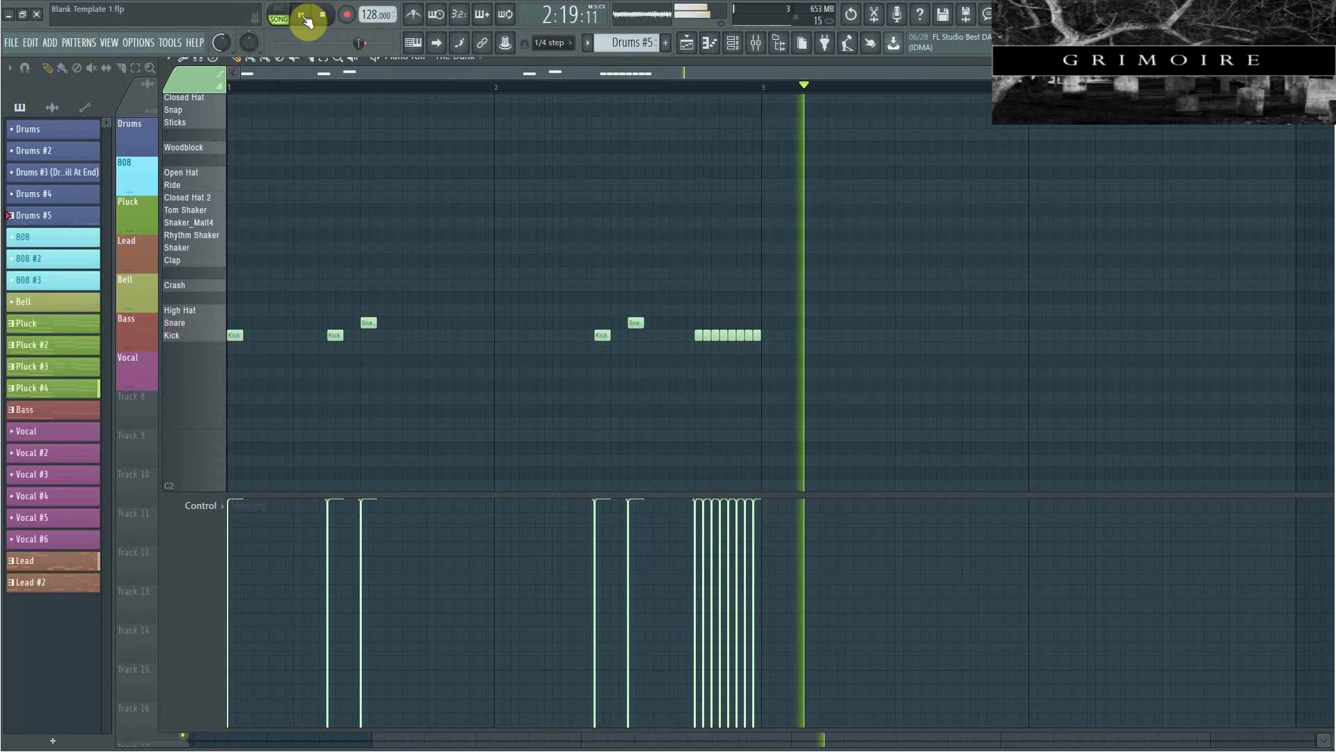
{"action": "left_click", "coordinate": [306, 18]}
Snap to 1/4 beat and add snares on step 9 of bars 3 and 4, kicks on bar 3 step 11 and bar 4 steps 3, 7, 13.
{"action": "left_click", "coordinate": [550, 43]}
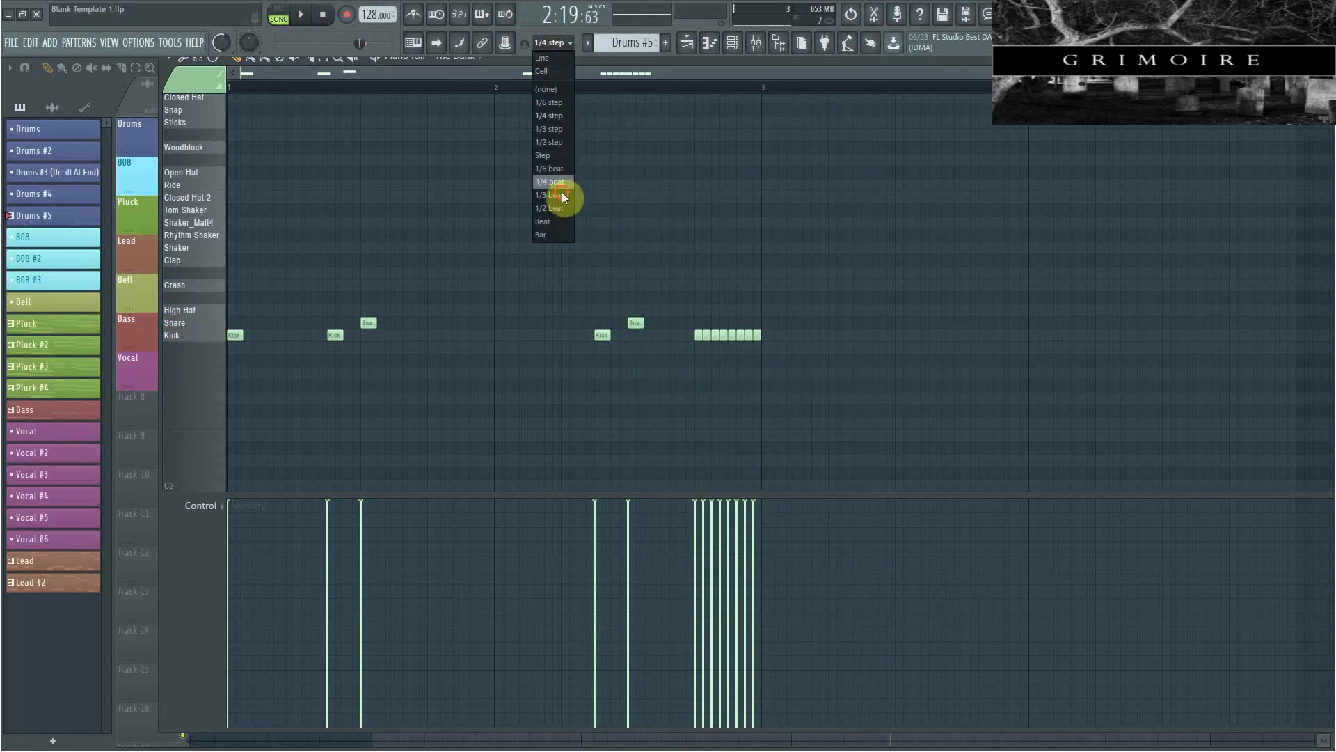
{"action": "left_click", "coordinate": [558, 183]}
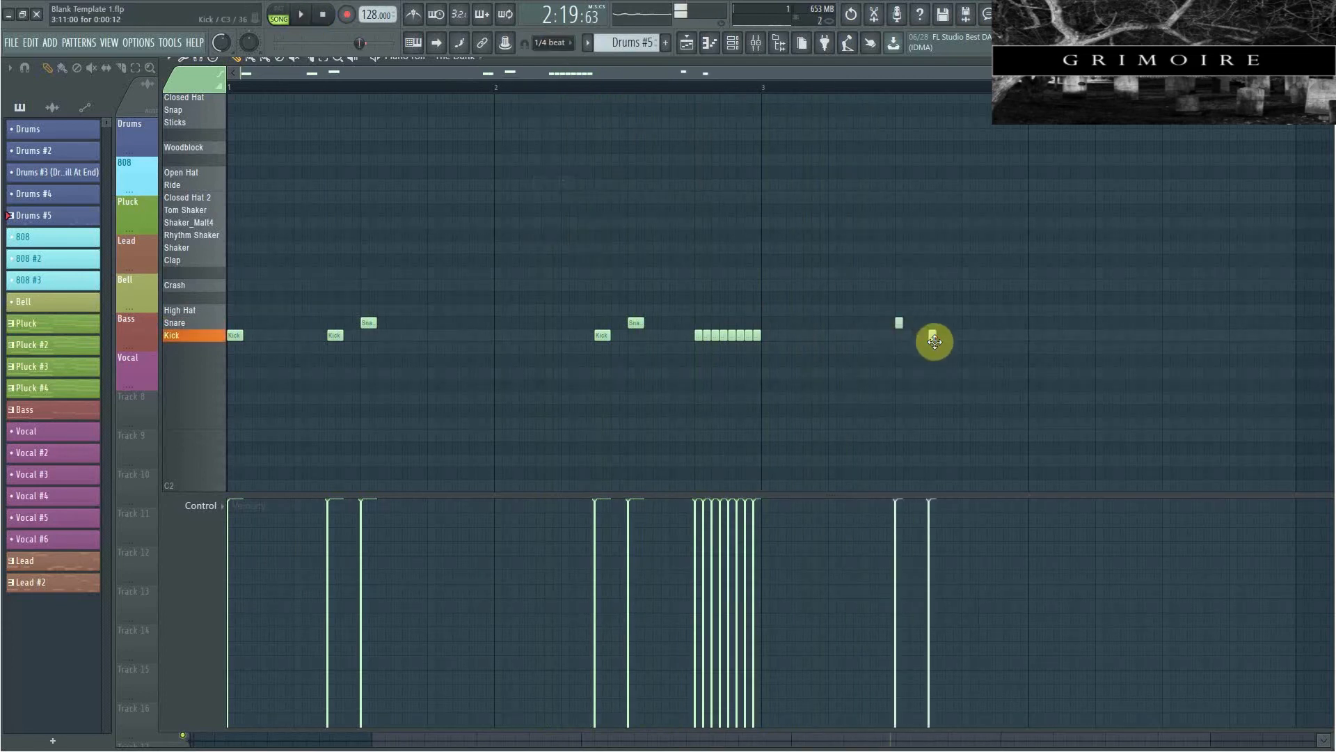
{"action": "left_click", "coordinate": [301, 14]}
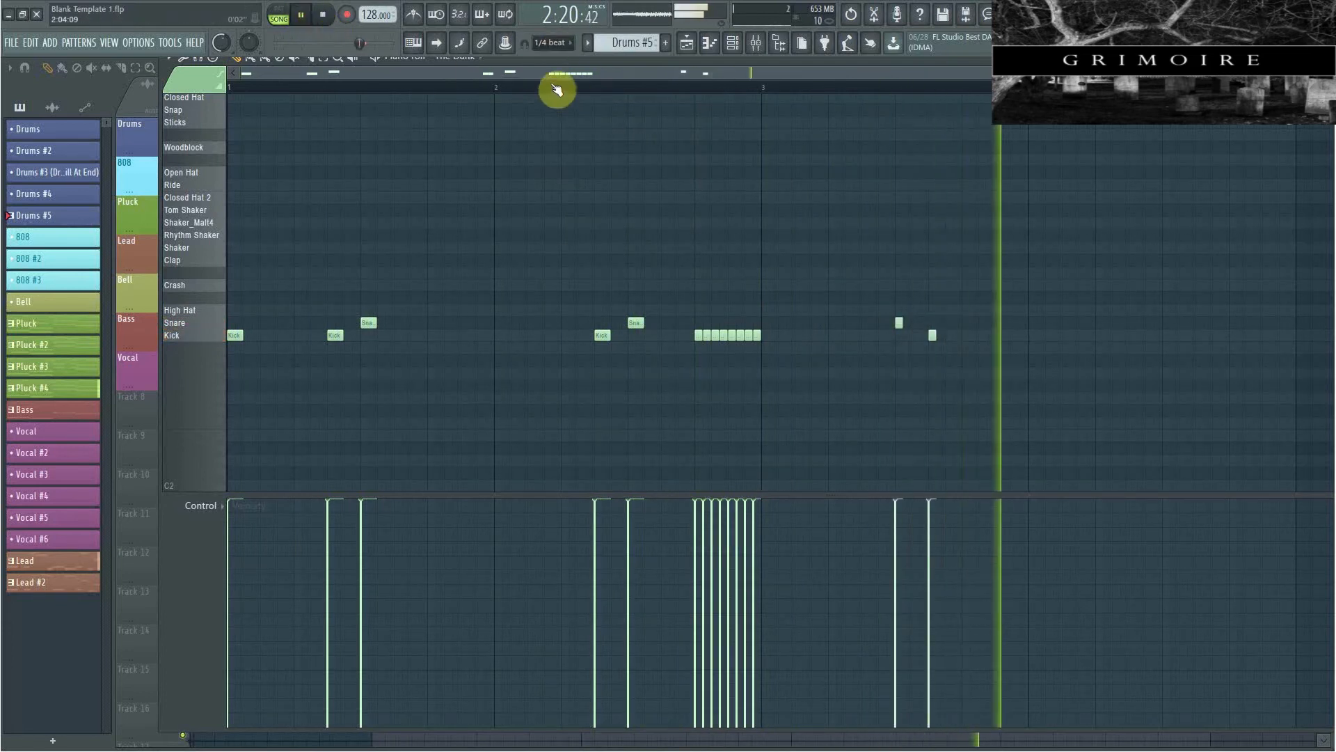
{"action": "left_click", "coordinate": [1066, 336]}
{"action": "left_click", "coordinate": [1133, 336]}
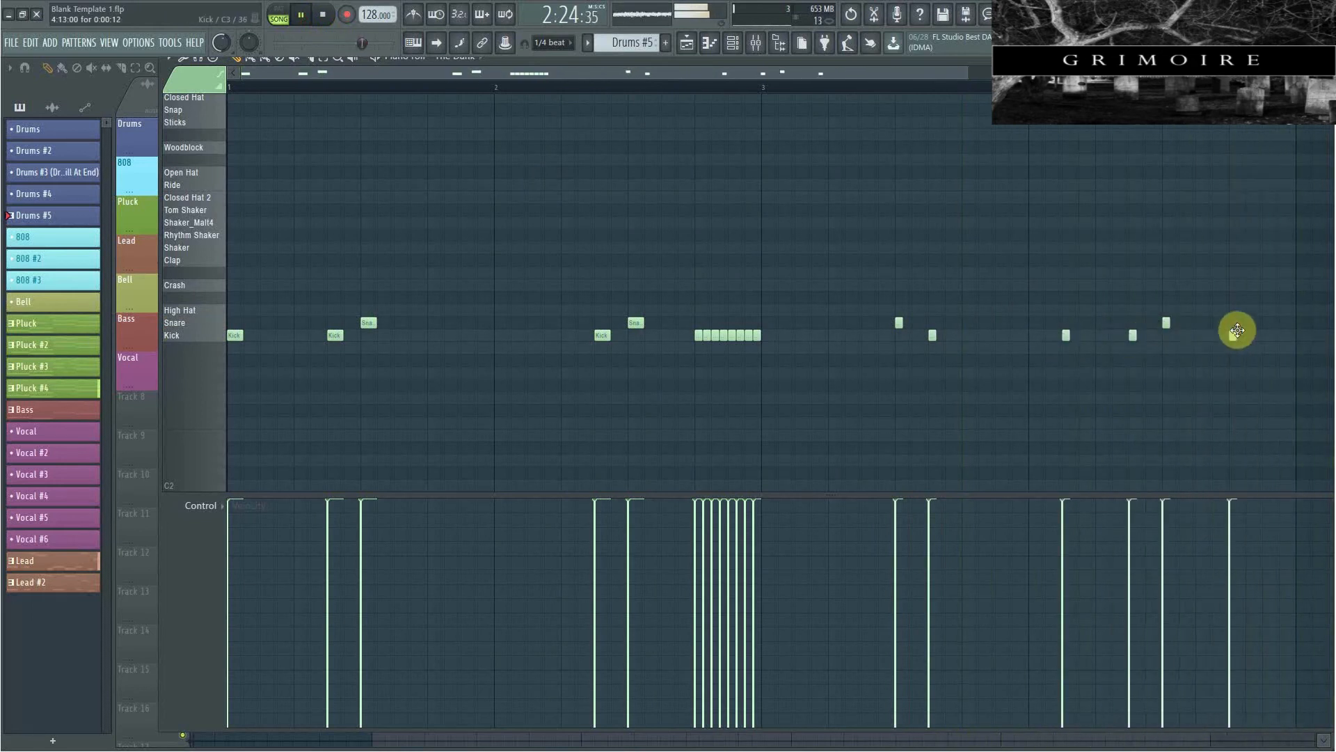
Play back bars 1 to 4 of the drum pattern and stop.
{"action": "left_click", "coordinate": [300, 17]}
{"action": "left_click_drag", "start_coordinate": [969, 71], "coordinate": [1212, 173]}
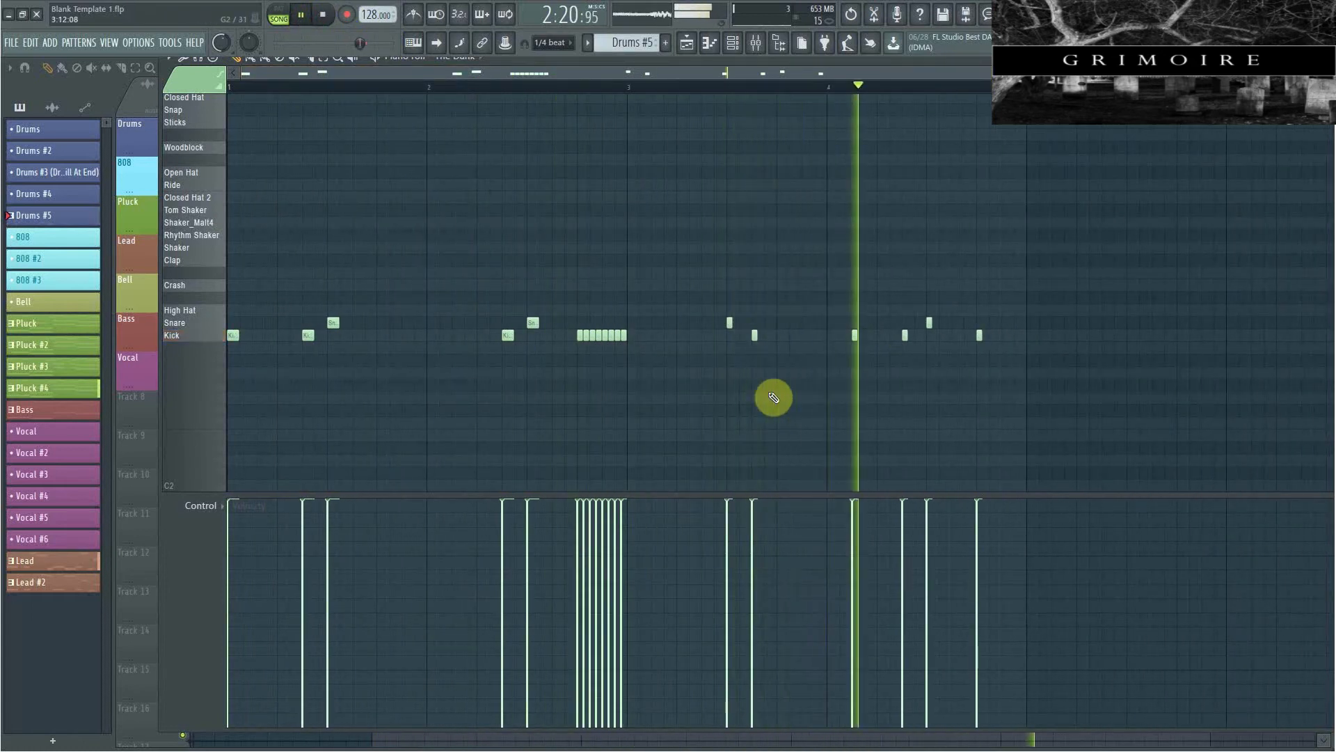
{"action": "left_click", "coordinate": [332, 16]}
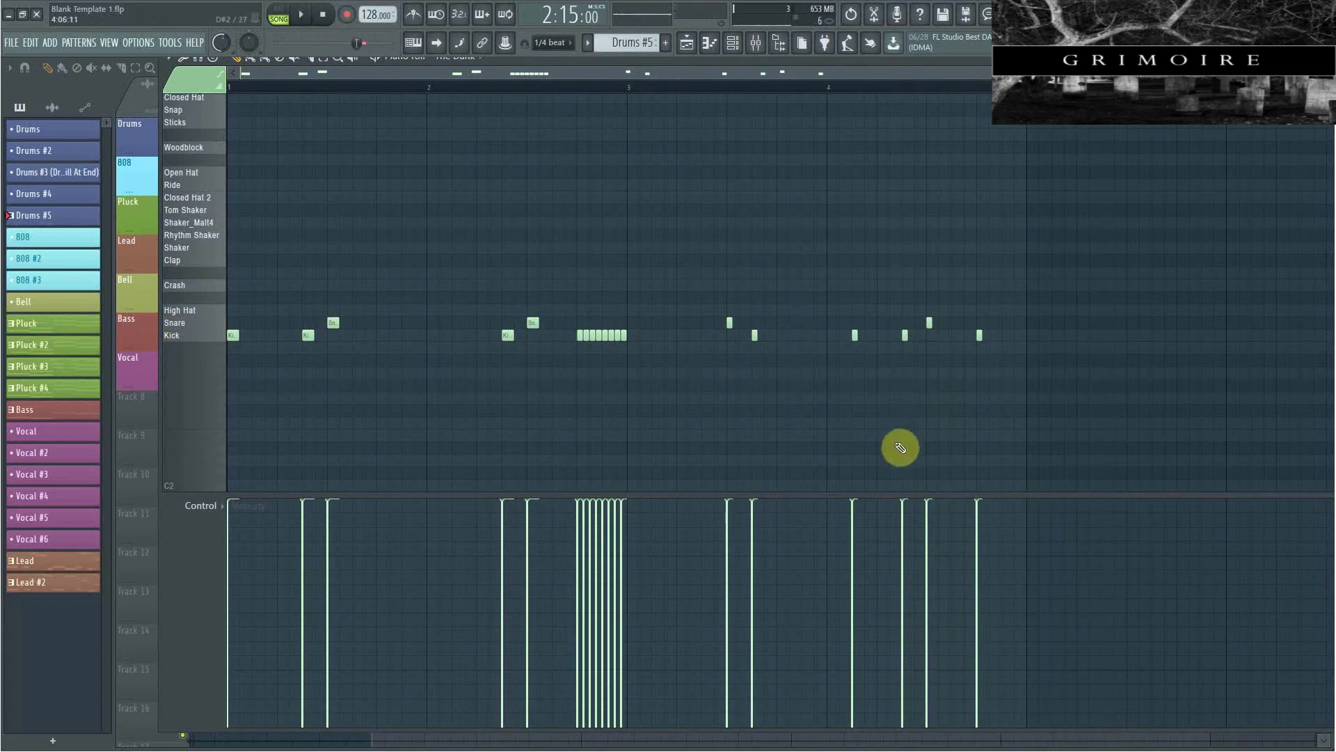
Duplicate all notes of bars 1 to 4 into bars 5 to 8, aligning the first copied kick with the start of bar 5.
{"action": "left_click_drag", "start_coordinate": [1042, 404], "coordinate": [226, 141]}
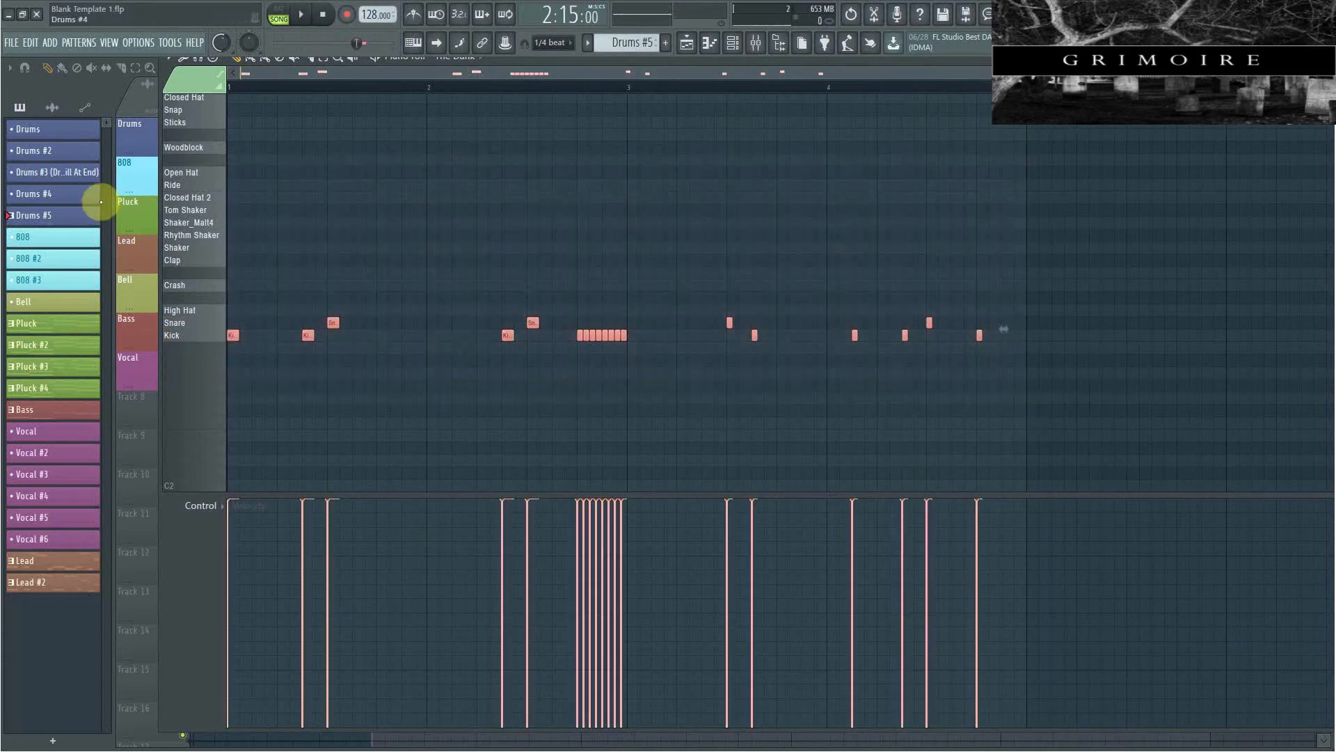
{"action": "key", "text": "ctrl+b"}
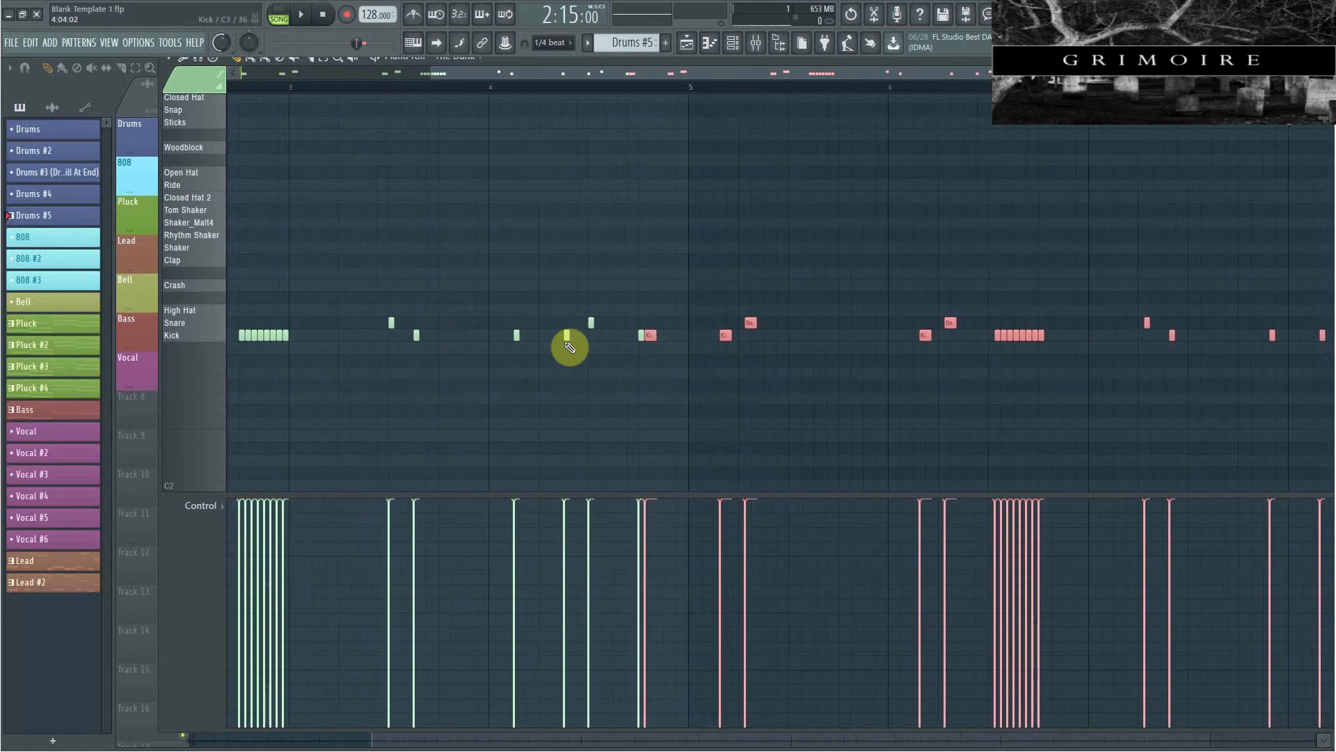
{"action": "mouse_move", "coordinate": [617, 335]}
{"action": "left_mouse_down"}
{"action": "mouse_move", "coordinate": [665, 340]}
{"action": "mouse_move", "coordinate": [613, 337]}
{"action": "left_mouse_up"}
{"action": "scroll", "coordinate": [666, 339], "scroll_direction": "up", "scroll_amount": 8}
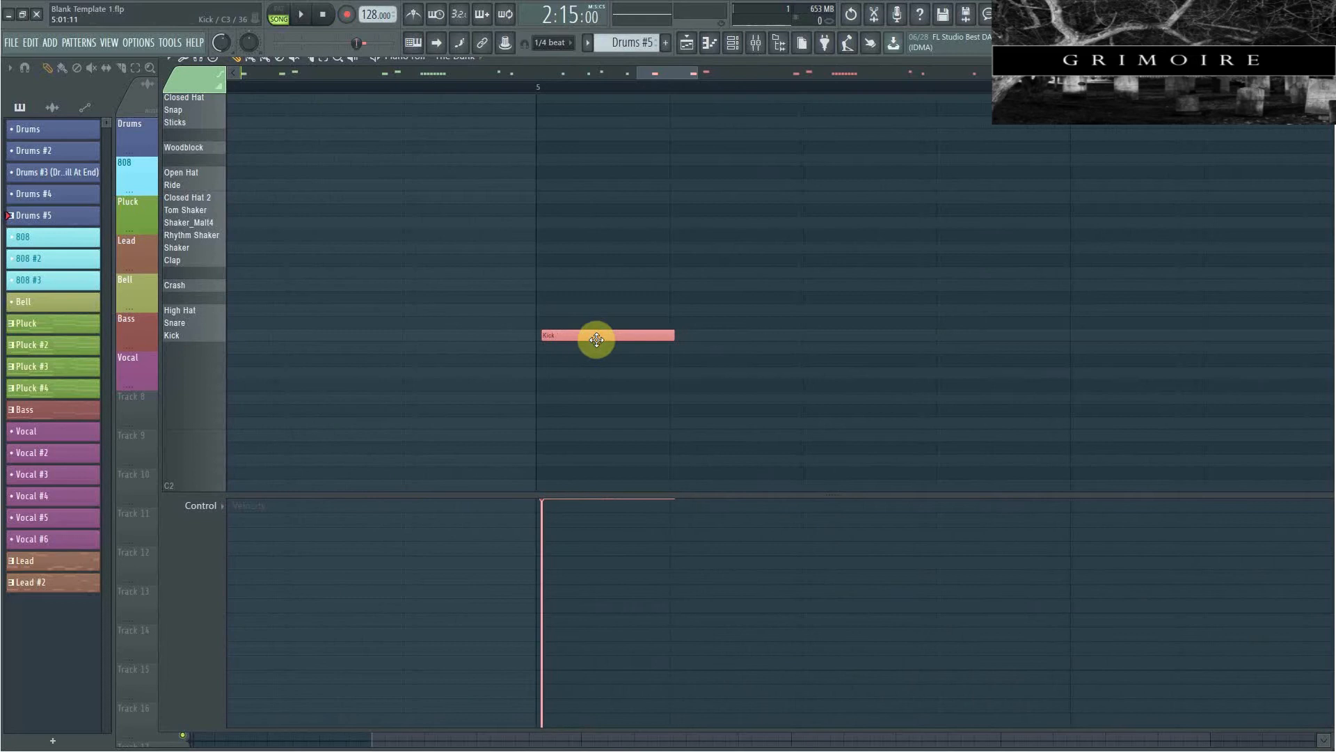
{"action": "scroll", "coordinate": [595, 291], "scroll_direction": "down", "scroll_amount": 10}
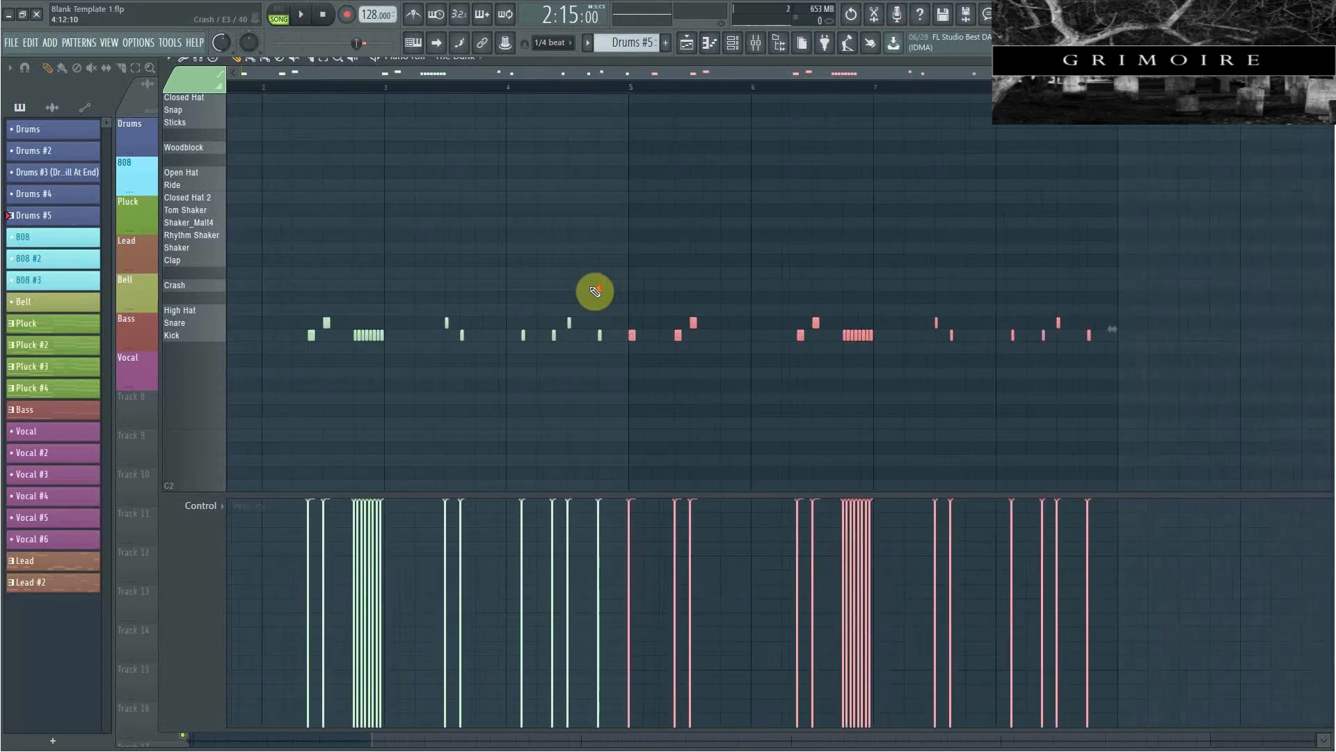
{"action": "key", "text": "ctrl+d"}
{"action": "scroll", "coordinate": [438, 289], "scroll_direction": "up", "scroll_amount": 3}
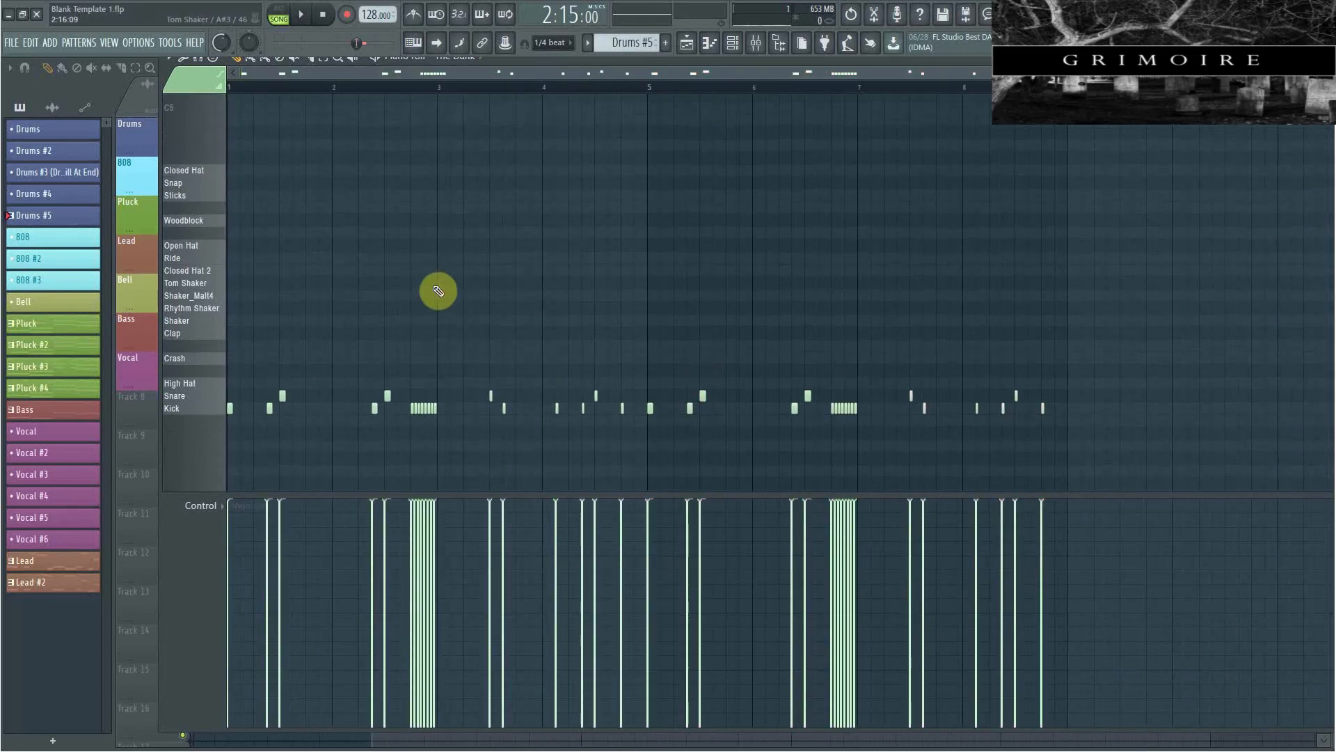
Play the pattern and, in bar 5, add a snare on step 5 and kicks on steps 13 and 15 at slightly reduced velocity.
{"action": "key", "text": "space"}
{"action": "scroll", "coordinate": [613, 313], "scroll_direction": "down", "scroll_amount": 3}
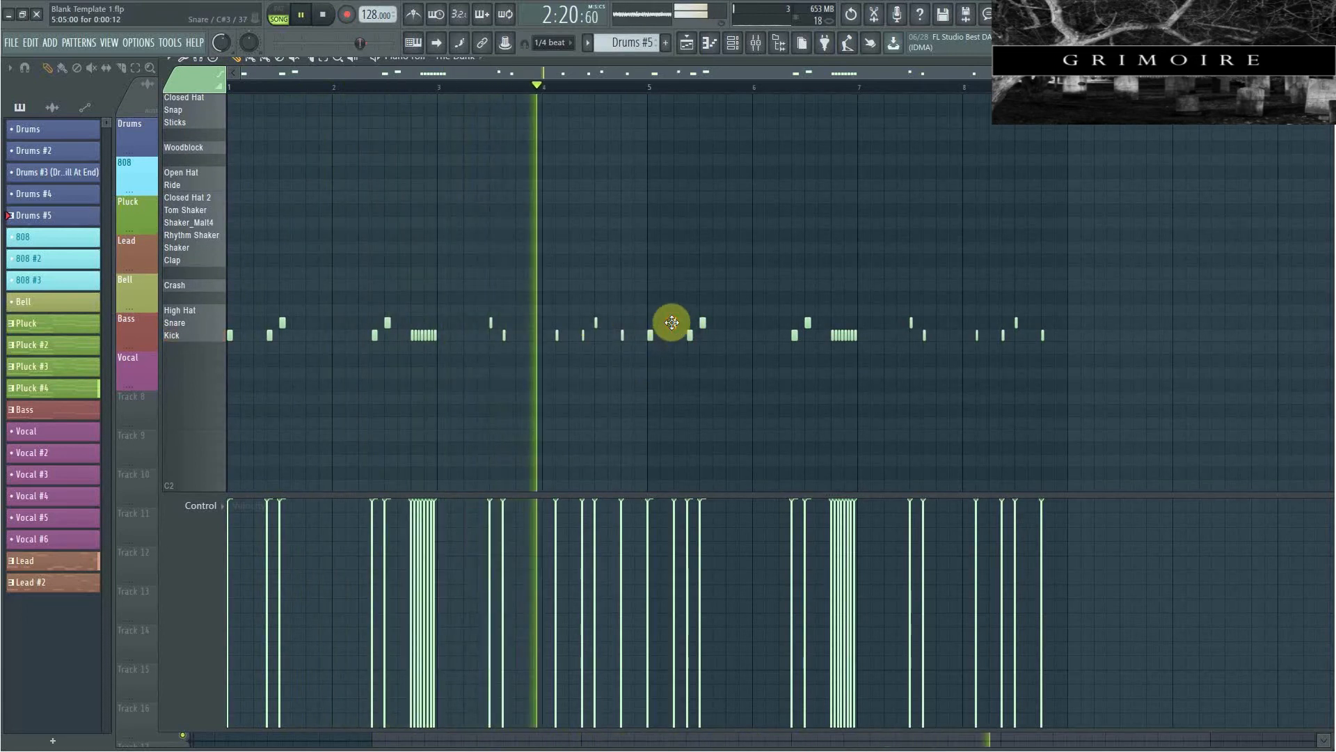
{"action": "left_click", "coordinate": [673, 323]}
{"action": "left_click_drag", "start_coordinate": [670, 325], "coordinate": [669, 328]}
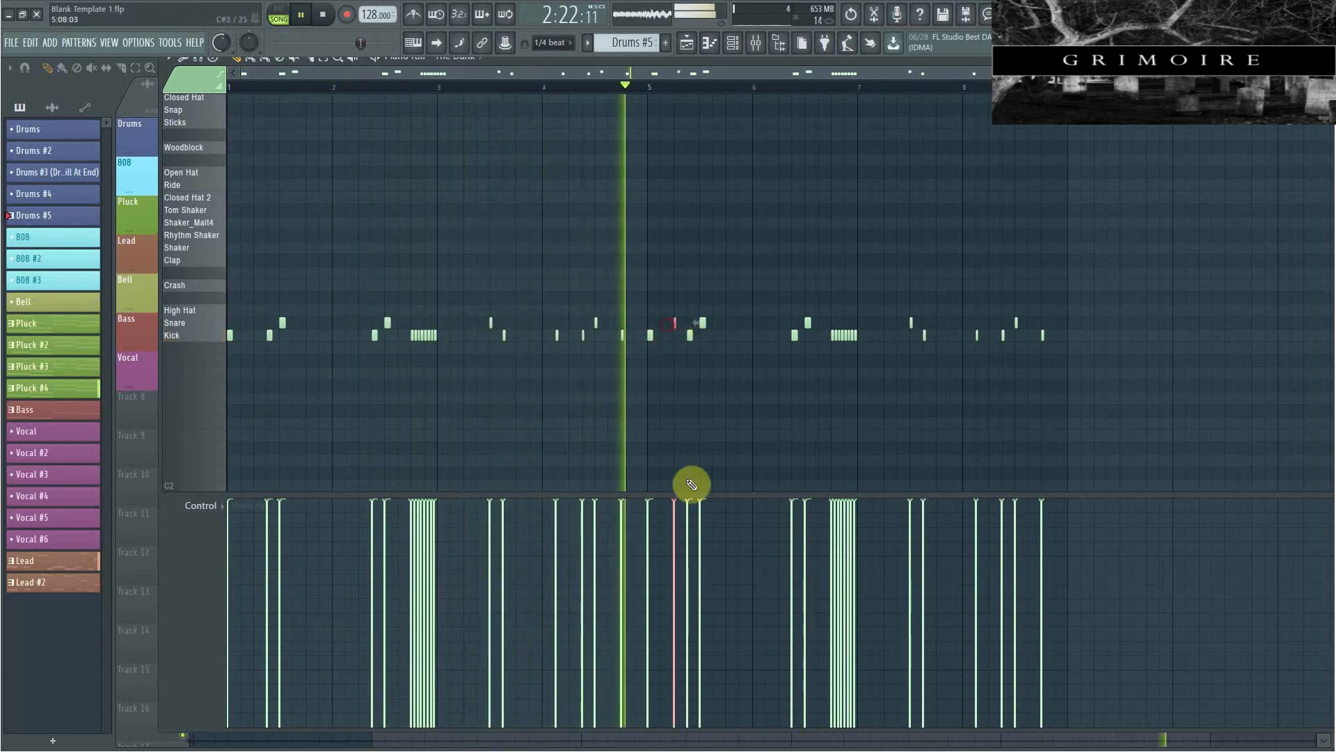
{"action": "left_click", "coordinate": [675, 515]}
{"action": "key", "text": "space"}
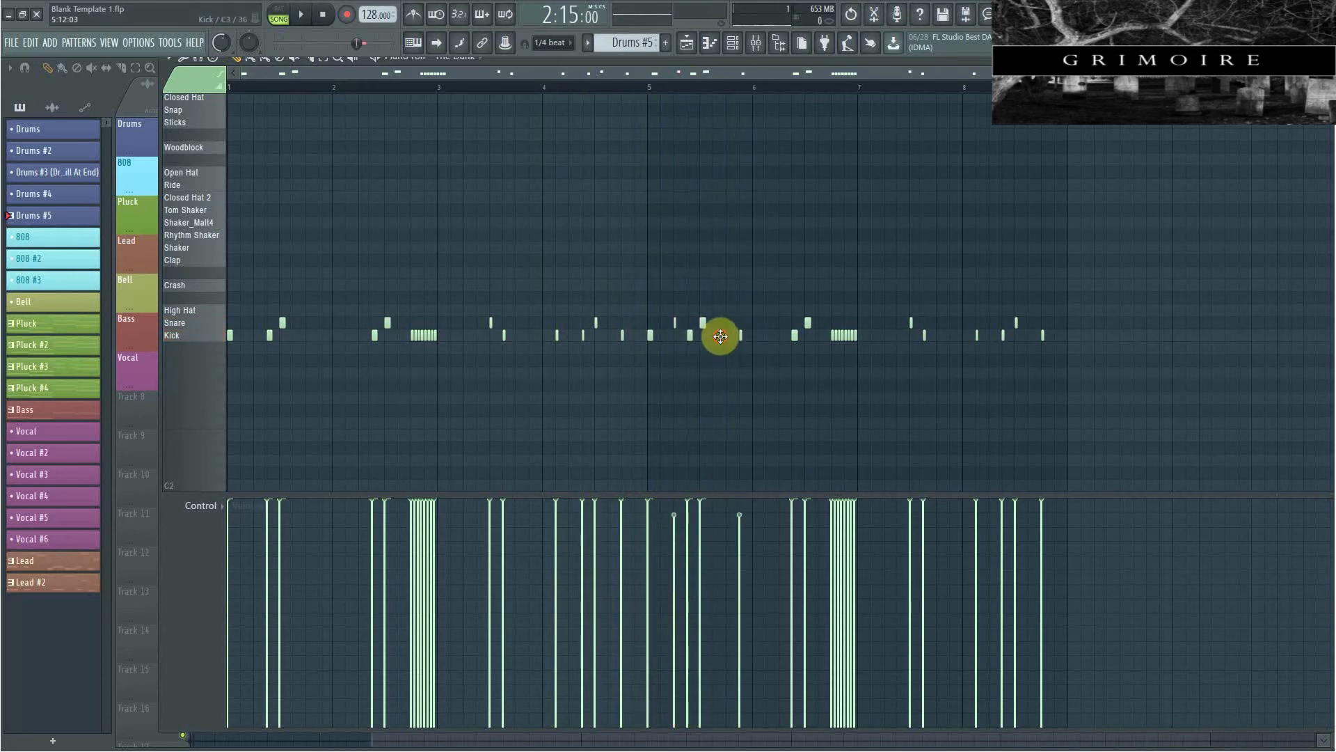
Replace the kick roll in bar 6 with softer kicks on bar 6 step 15 and bar 7 steps 3 and 7.
{"action": "scroll", "coordinate": [734, 335], "scroll_direction": "up", "scroll_amount": 3}
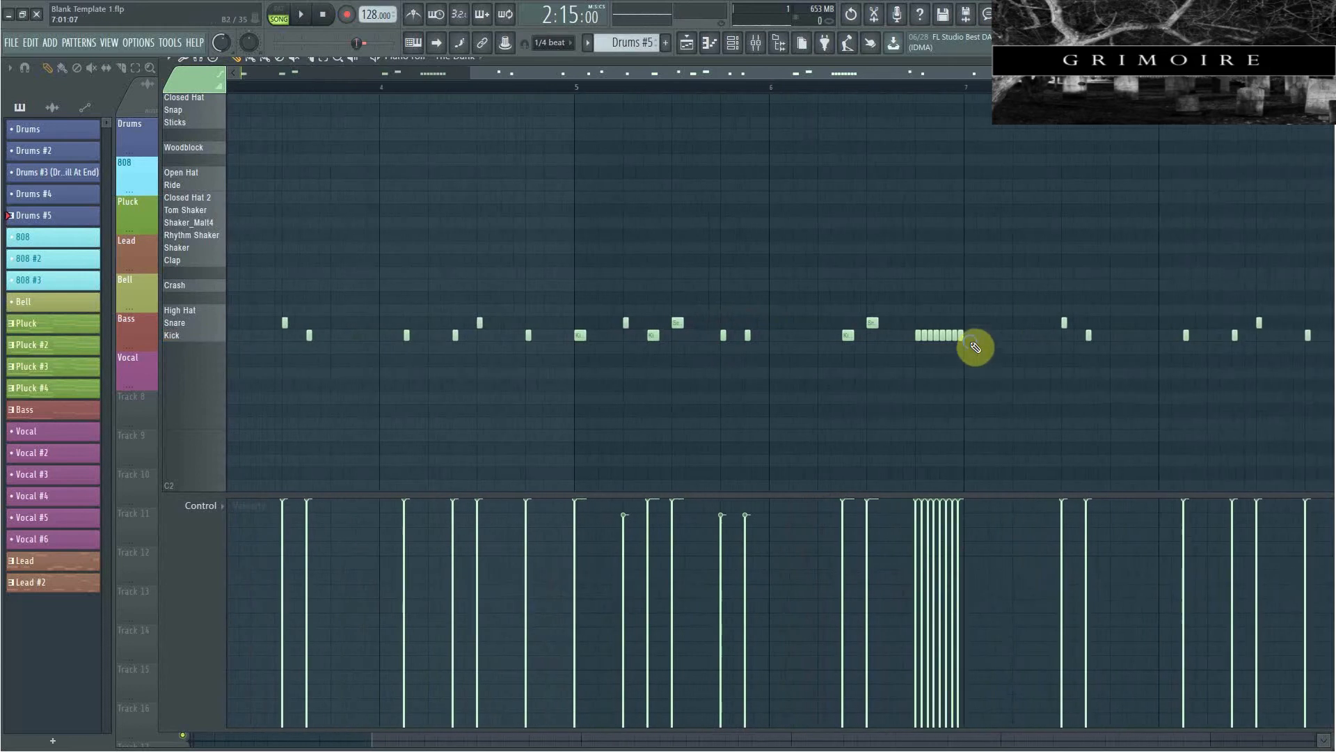
{"action": "right_click", "coordinate": [932, 337]}
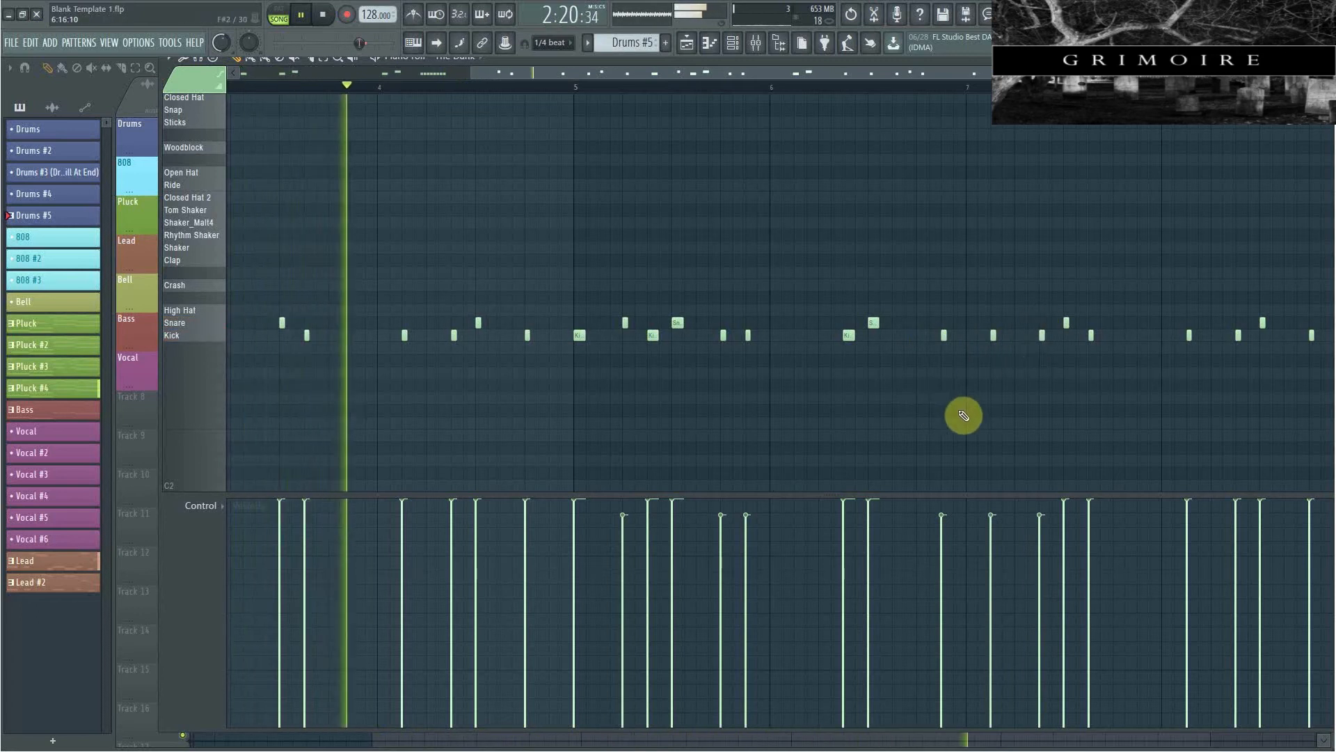
Add snares on bar 7 step 15 and on bar 8 steps 3, 7, 8, 13 and 15.
{"action": "left_click", "coordinate": [1140, 322]}
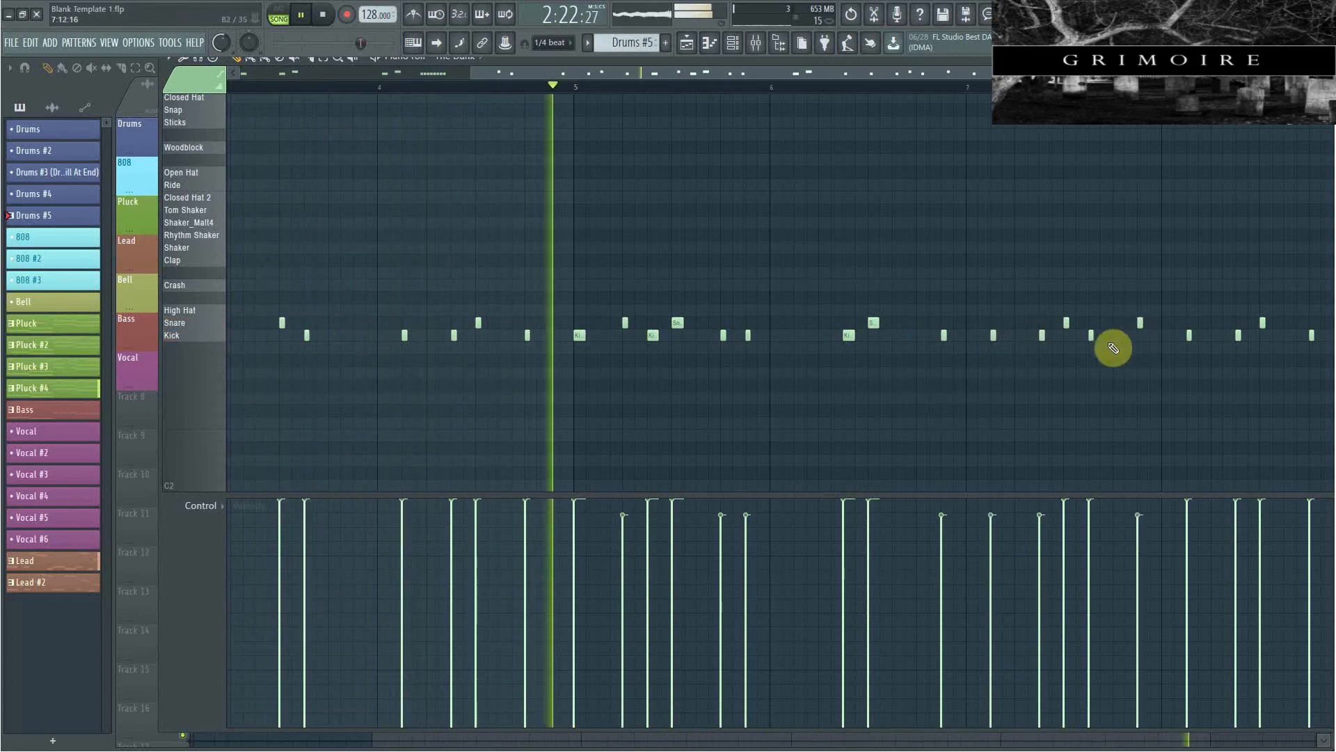
{"action": "left_click", "coordinate": [1189, 322]}
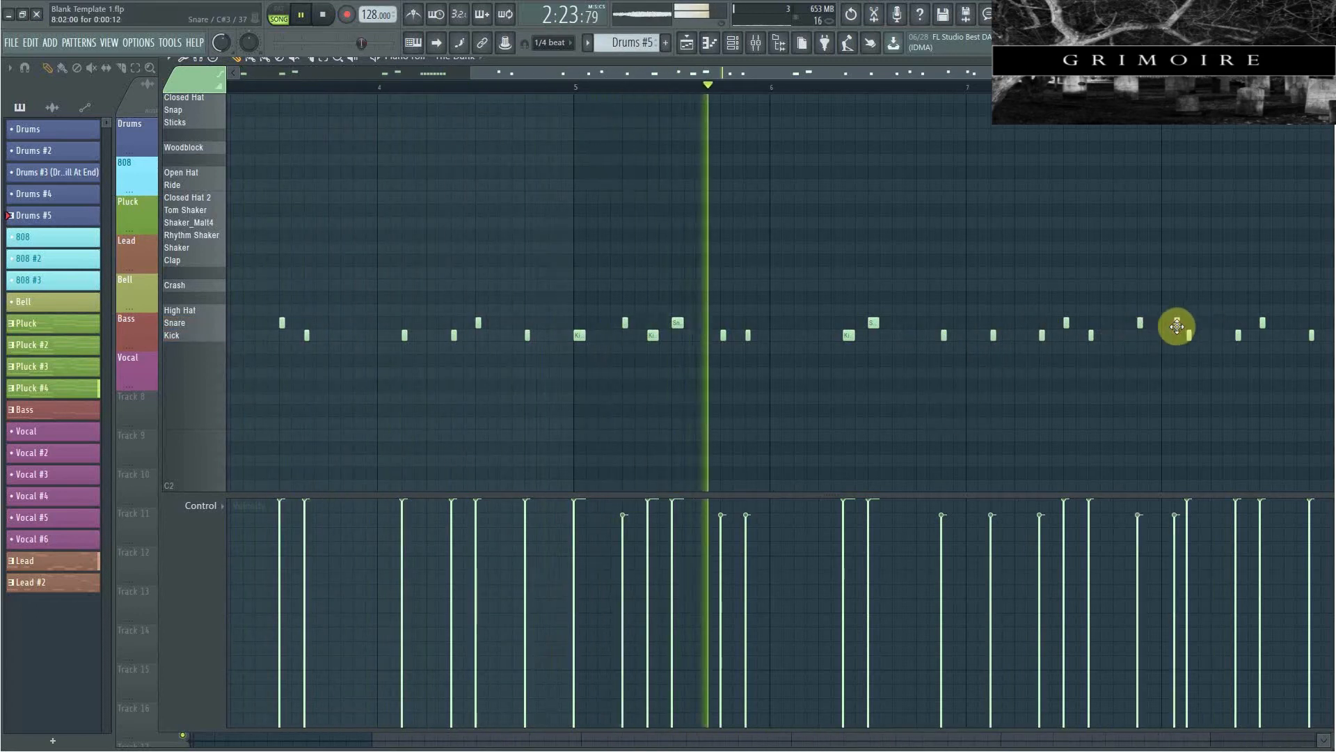
{"action": "left_click", "coordinate": [1238, 323]}
{"action": "left_click", "coordinate": [1250, 322]}
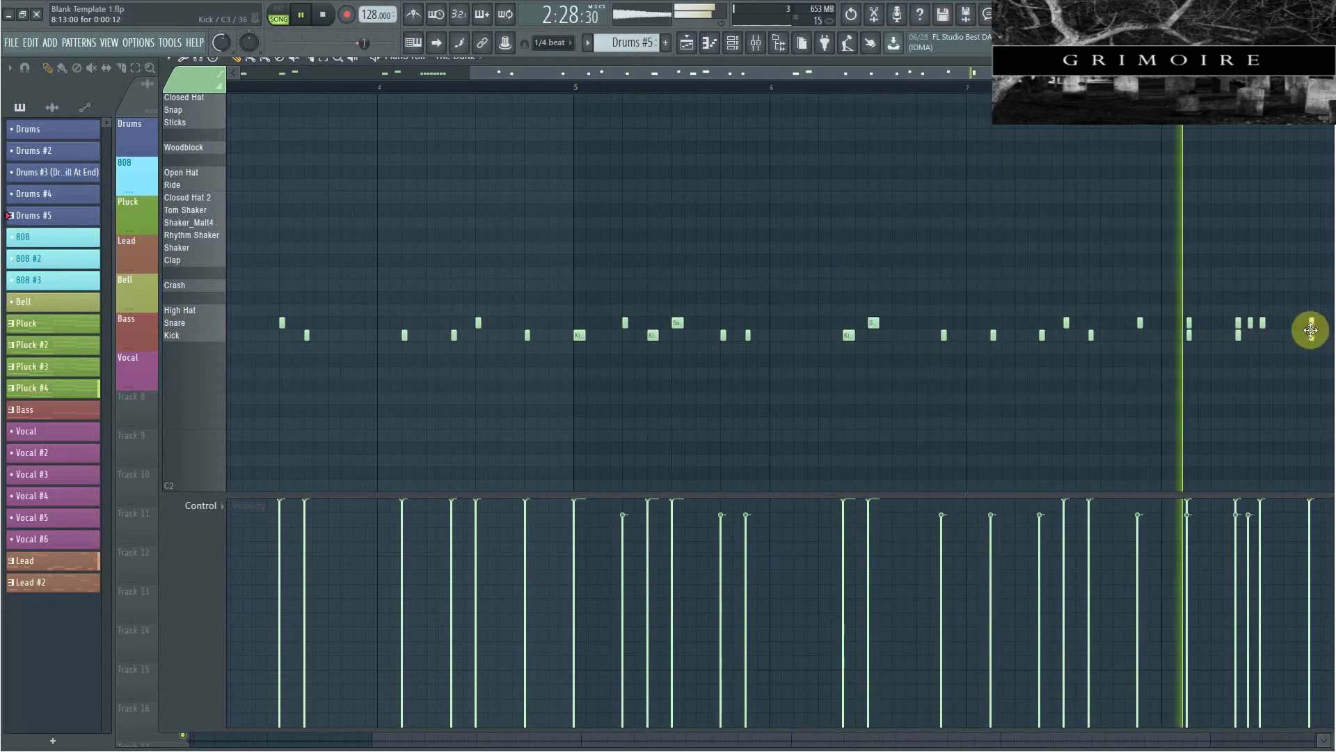
{"action": "left_click_drag", "start_coordinate": [986, 75], "coordinate": [1069, 78]}
{"action": "left_click", "coordinate": [1182, 310]}
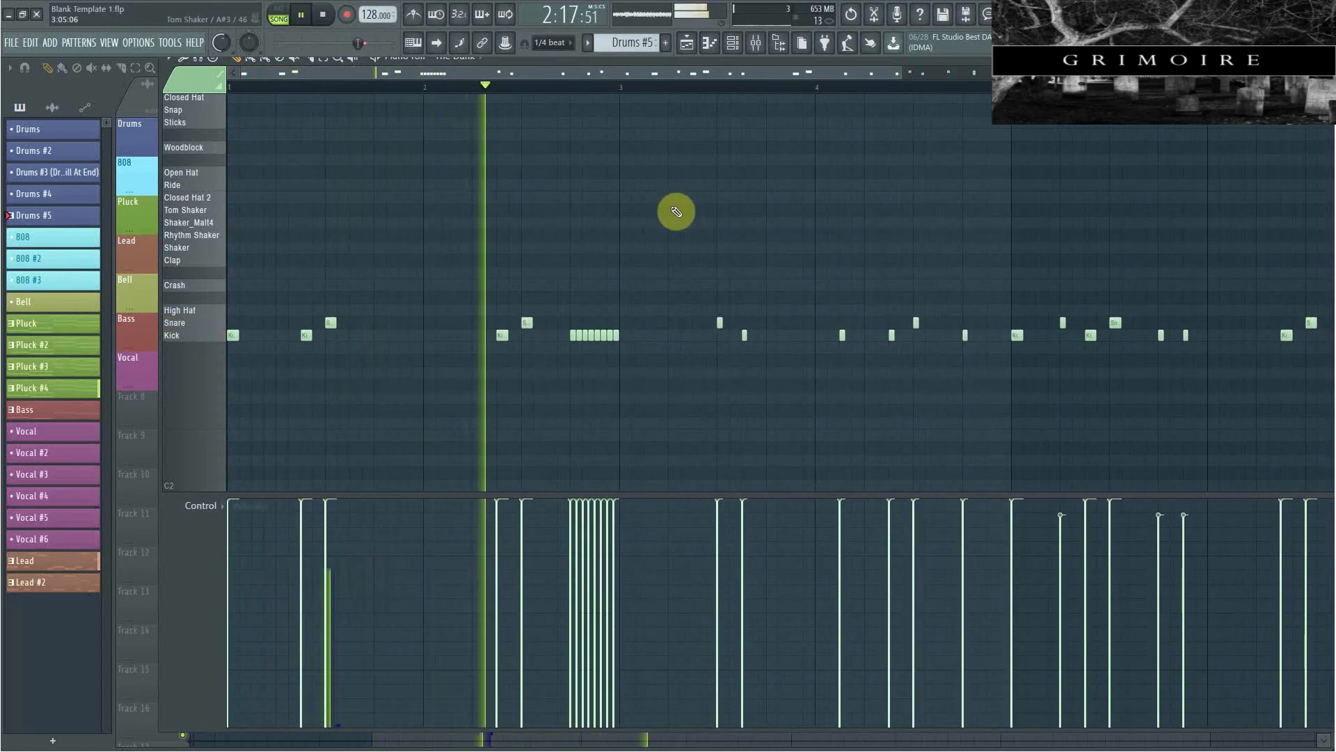
Return to the playlist, select the eight bars of Drop 2 from bar 73 to the start of bar 81, and play them back.
{"action": "left_click", "coordinate": [691, 46]}
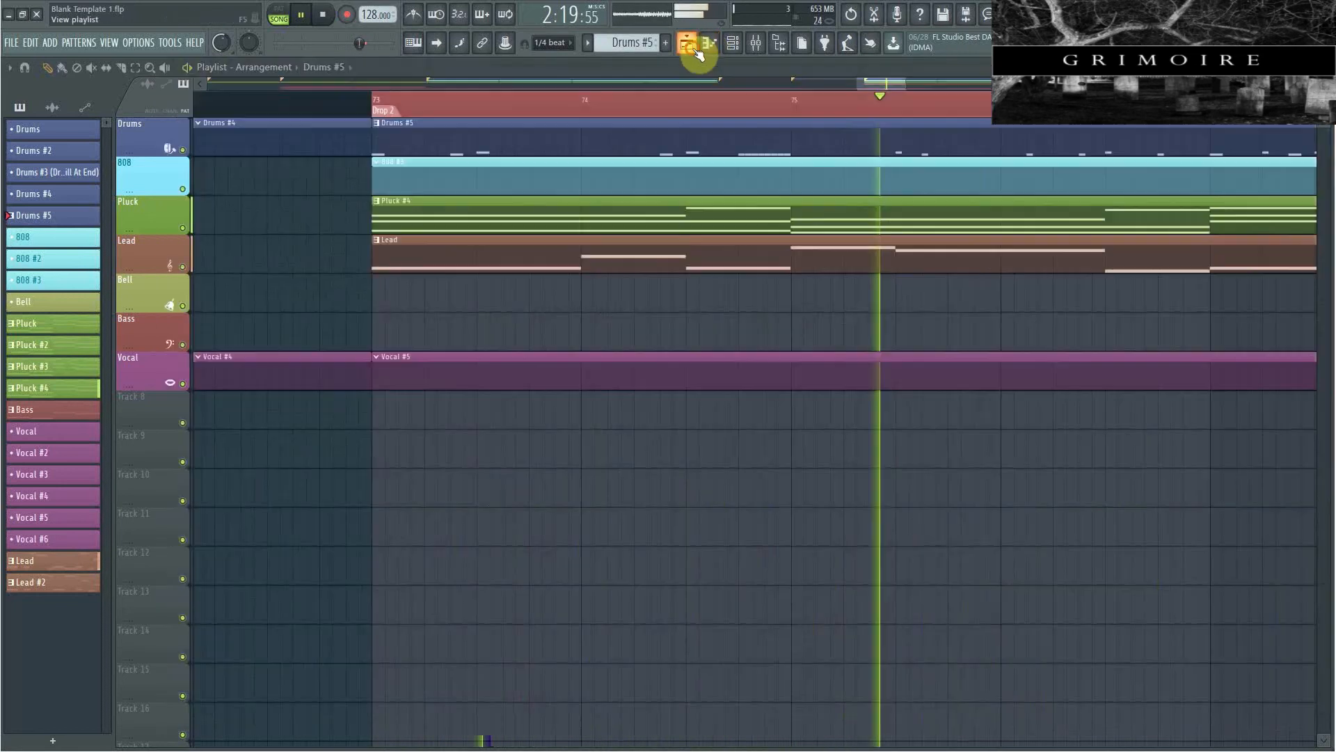
{"action": "left_click_drag", "start_coordinate": [871, 77], "coordinate": [943, 102]}
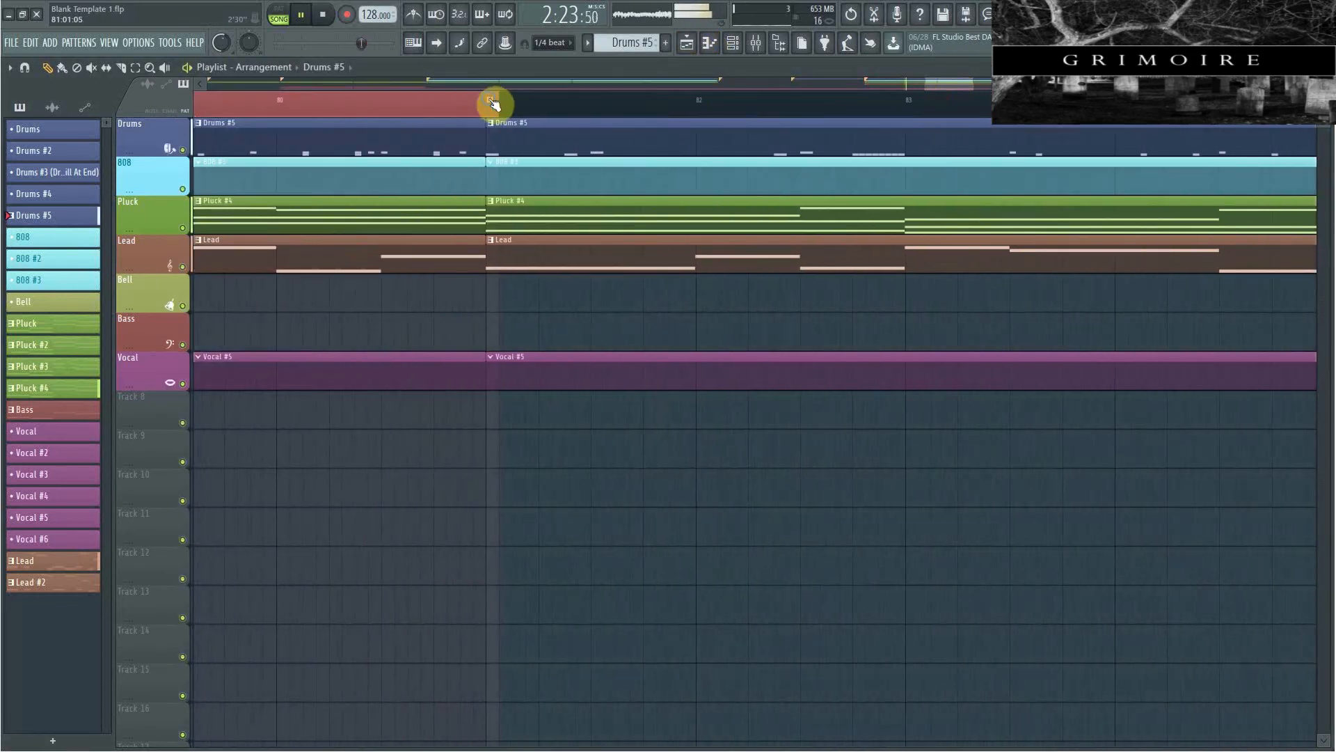
{"action": "left_click_drag", "start_coordinate": [491, 101], "coordinate": [487, 102]}
{"action": "mouse_move", "coordinate": [944, 87]}
{"action": "left_mouse_down"}
{"action": "mouse_move", "coordinate": [821, 86]}
{"action": "mouse_move", "coordinate": [933, 100]}
{"action": "left_mouse_up"}
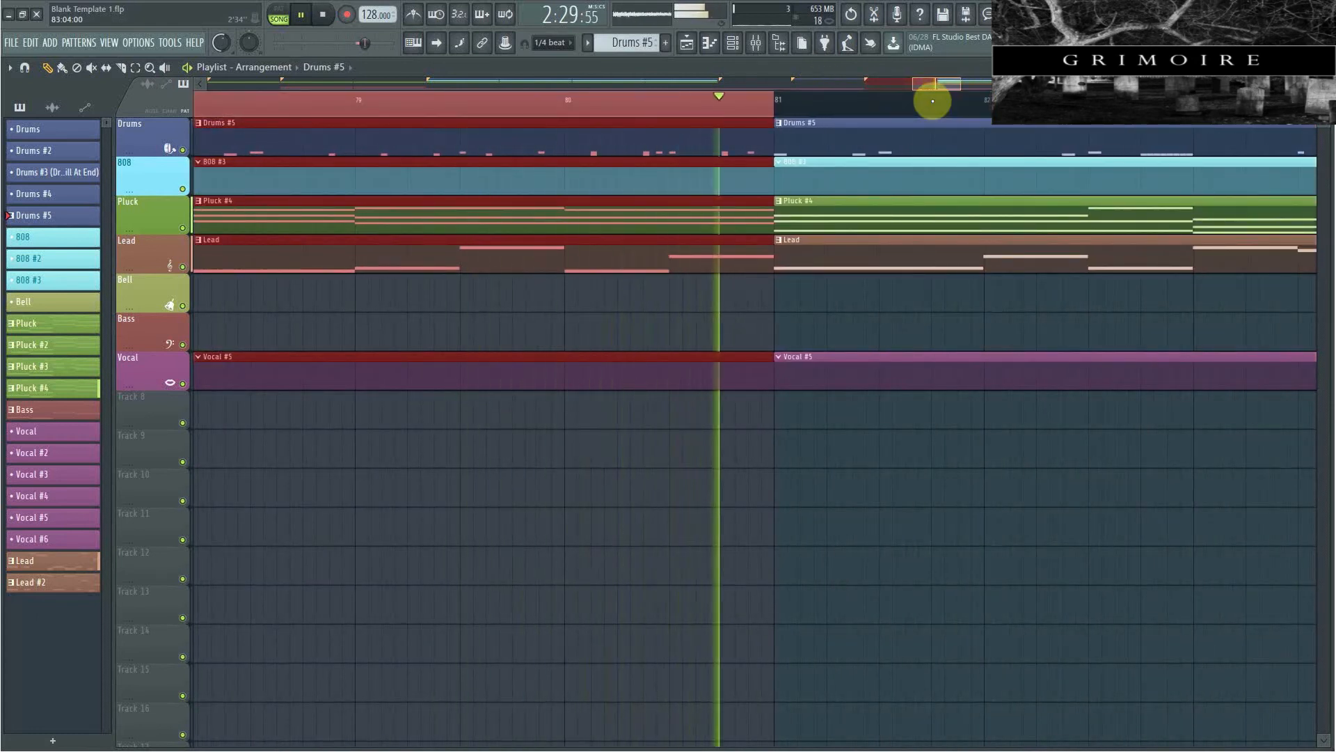
{"action": "key", "text": "space"}
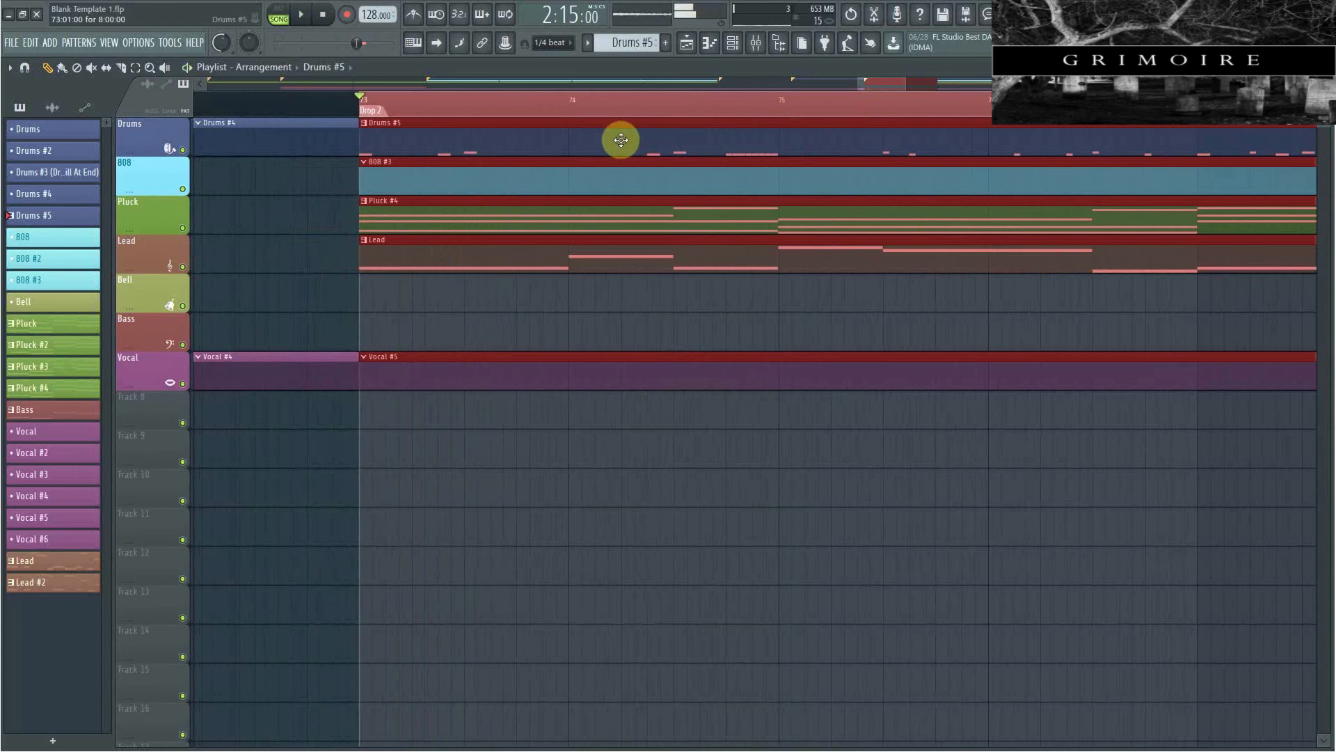
Reopen the Drums #5 notes, place an eight-step closed hat at the start of bar 1, and play it back briefly.
{"action": "double_click", "coordinate": [617, 137]}
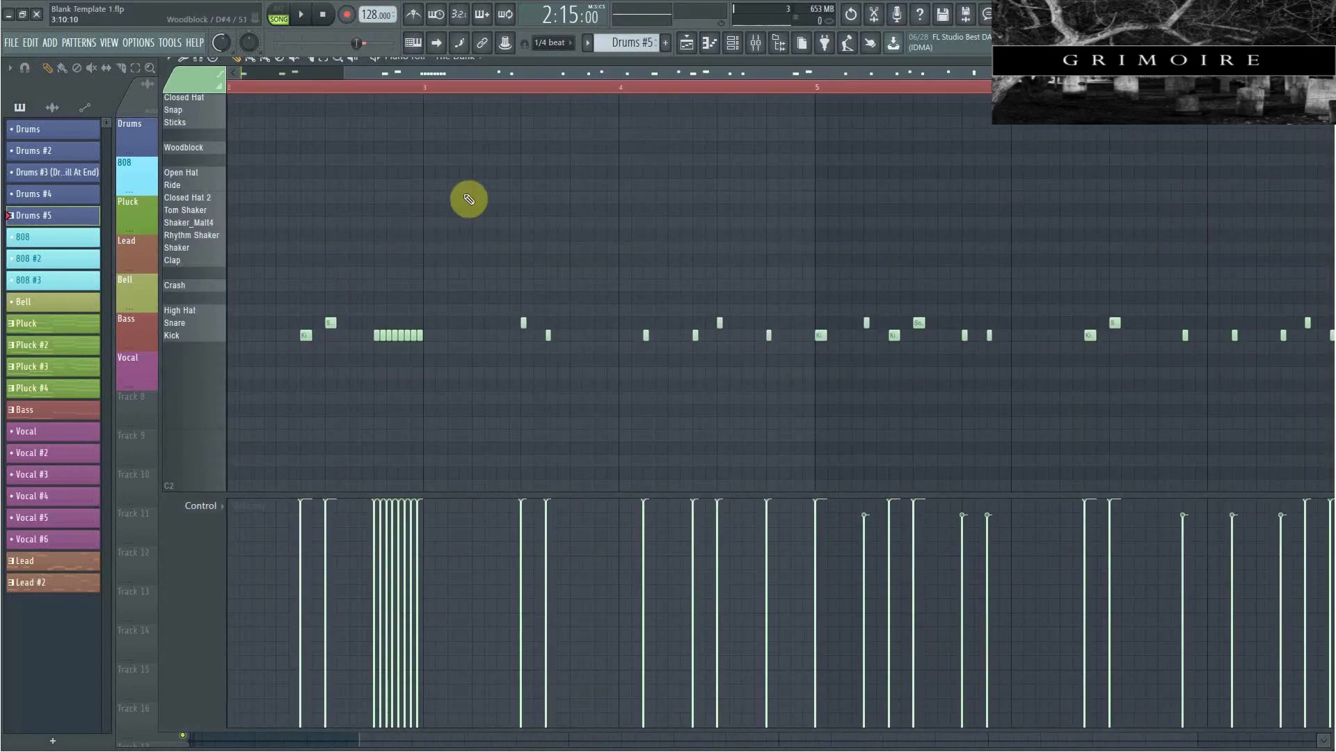
{"action": "scroll", "coordinate": [473, 200], "scroll_direction": "up", "scroll_amount": 3}
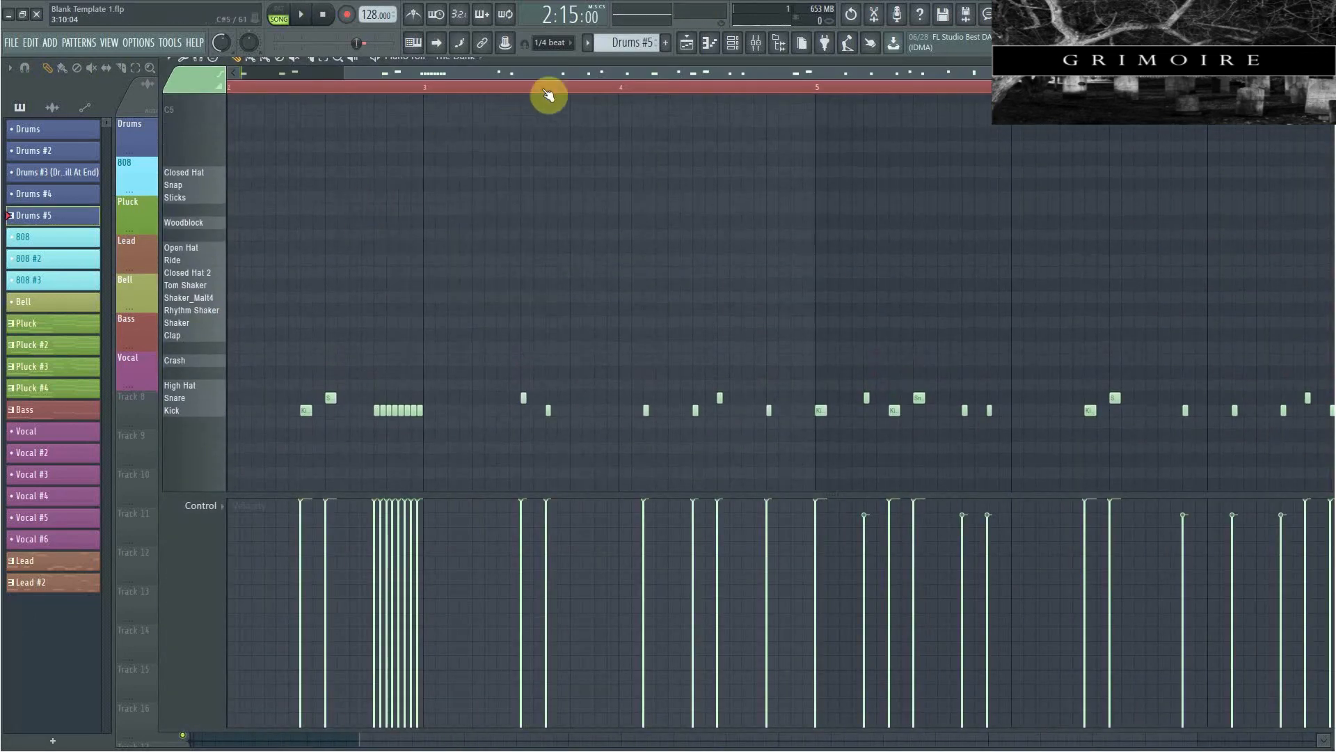
{"action": "left_click_drag", "start_coordinate": [546, 75], "coordinate": [200, 71]}
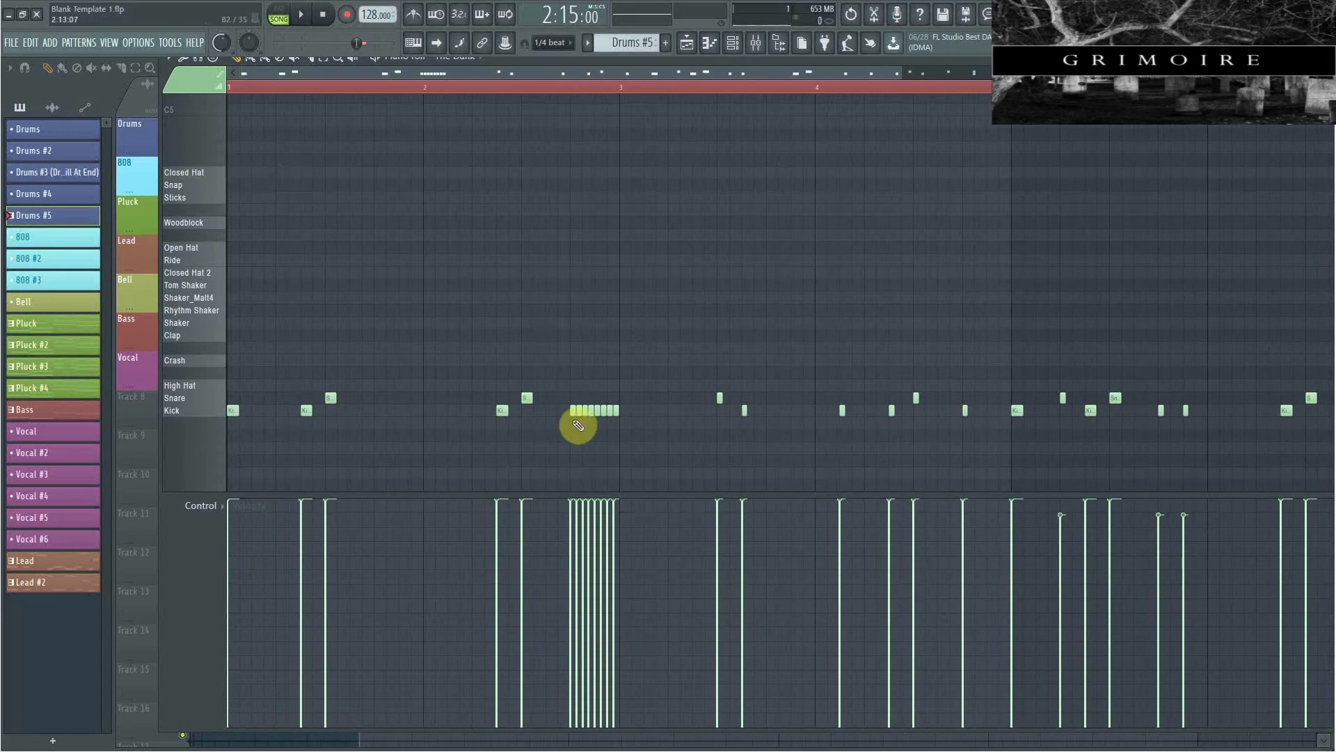
{"action": "left_click", "coordinate": [234, 160]}
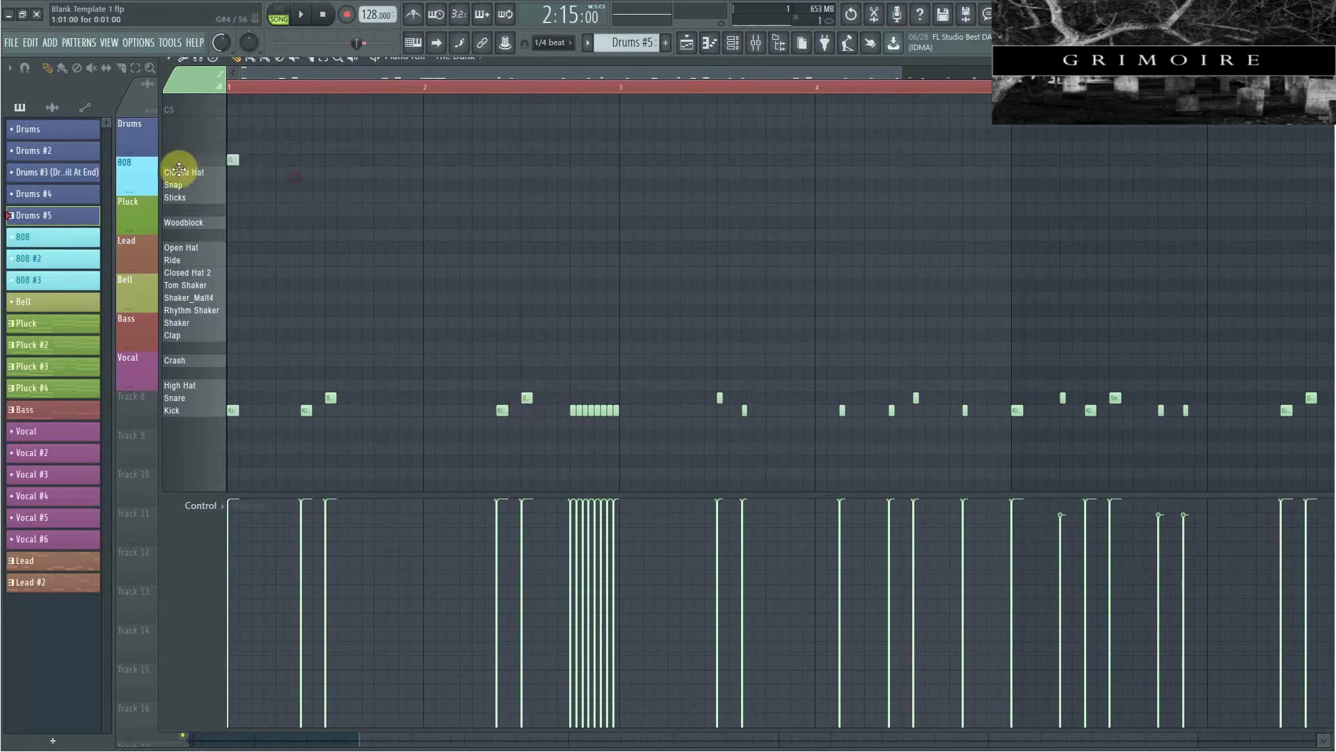
{"action": "left_click", "coordinate": [181, 187]}
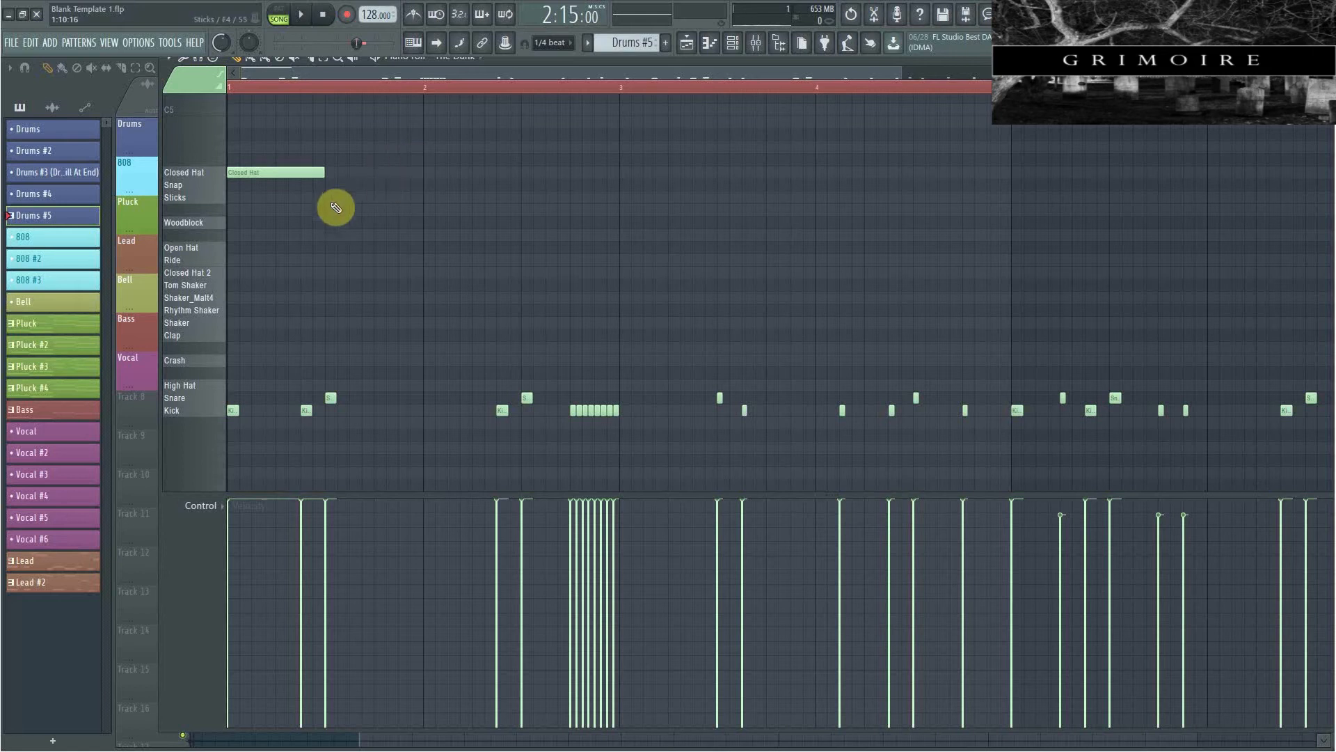
{"action": "key", "text": "space"}
{"action": "key", "text": "space"}
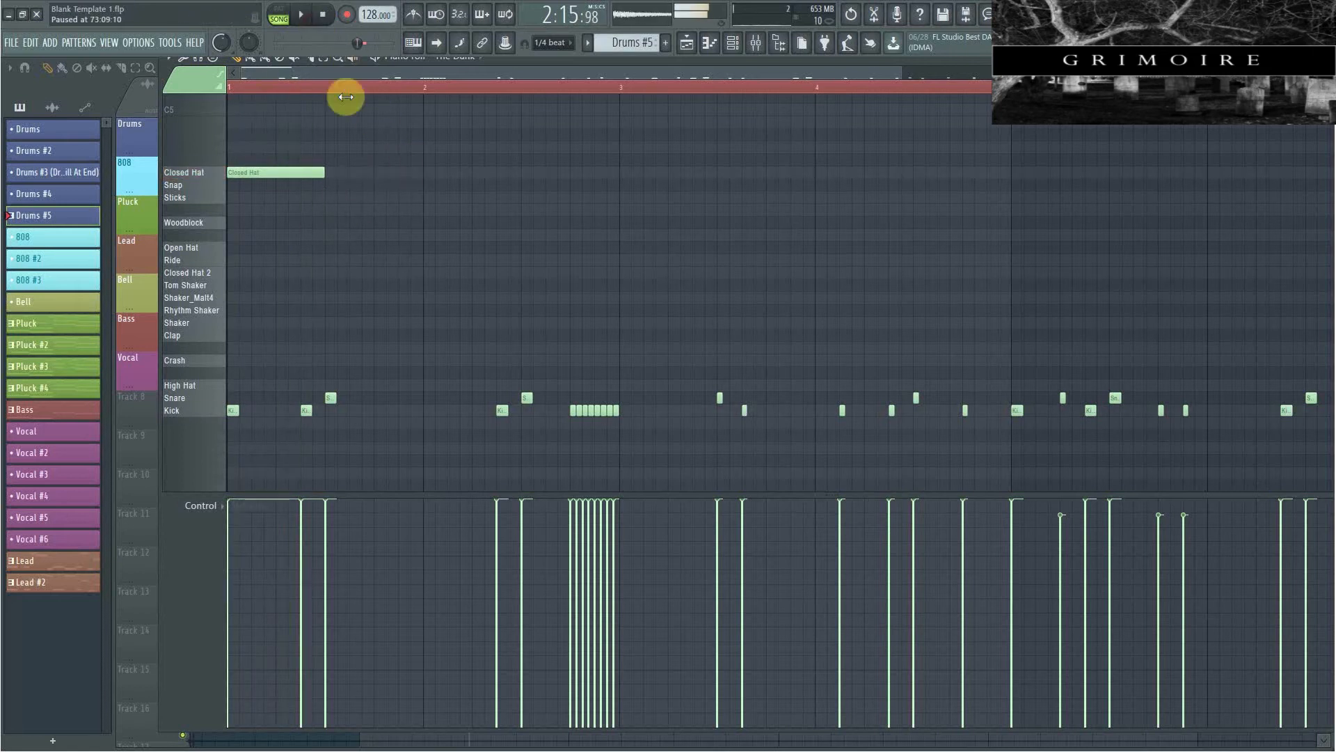
Add an eight-step closed hat on bar 1 step 13 and two-step hats on bar 2 steps 5, 7, 11, 13 and 15, and play back.
{"action": "left_click", "coordinate": [376, 171]}
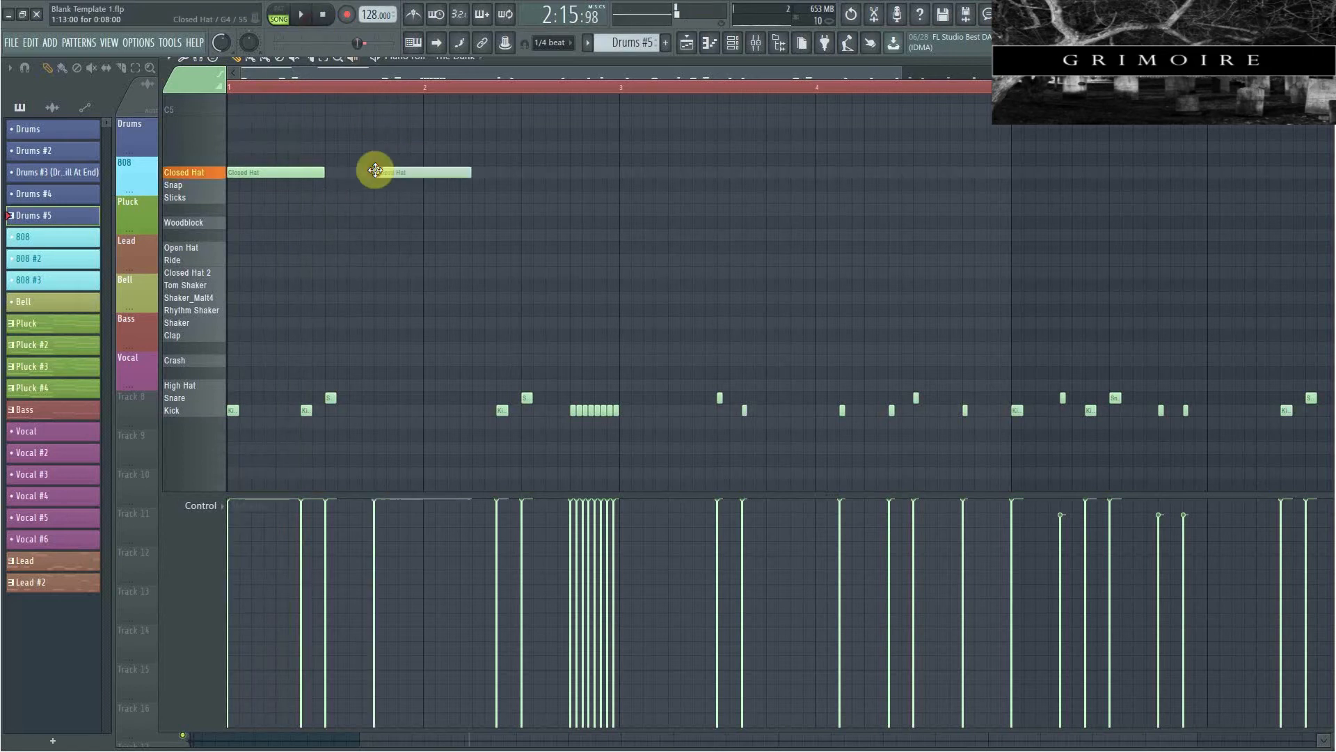
{"action": "left_click", "coordinate": [500, 173]}
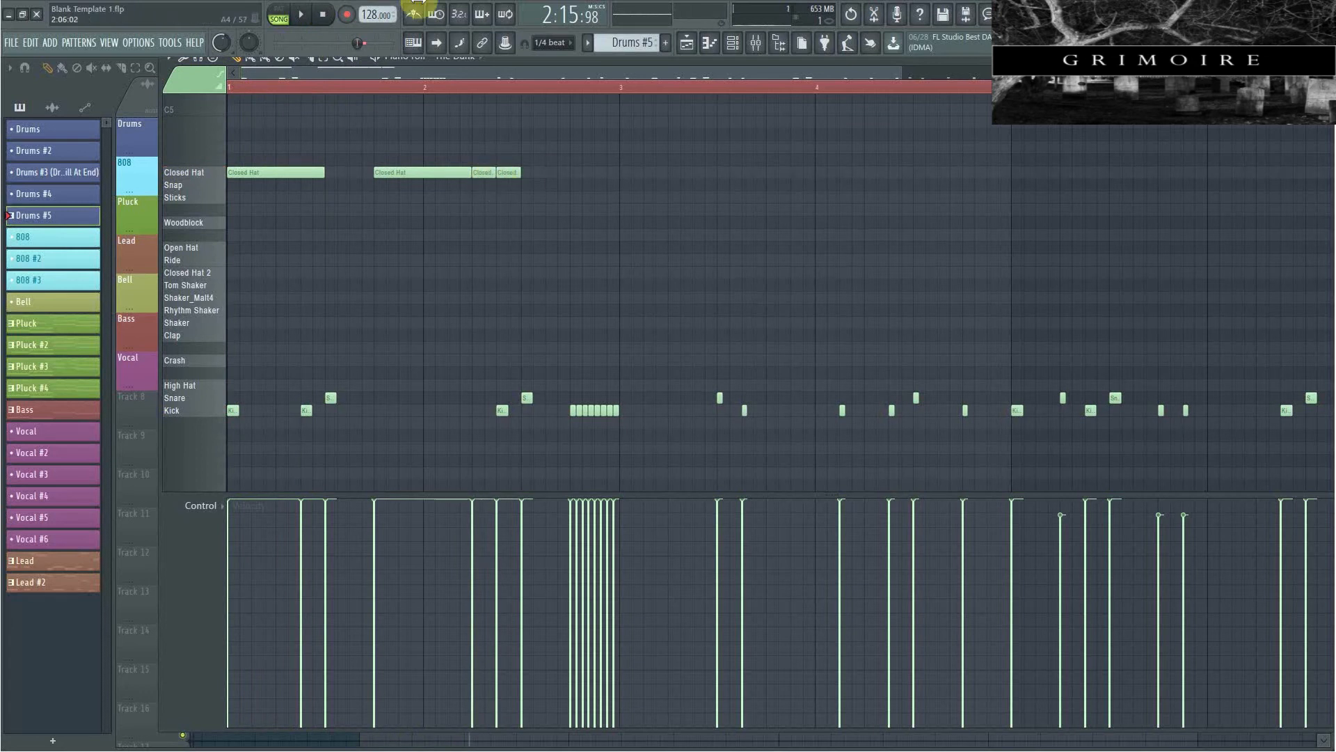
{"action": "left_click", "coordinate": [329, 173]}
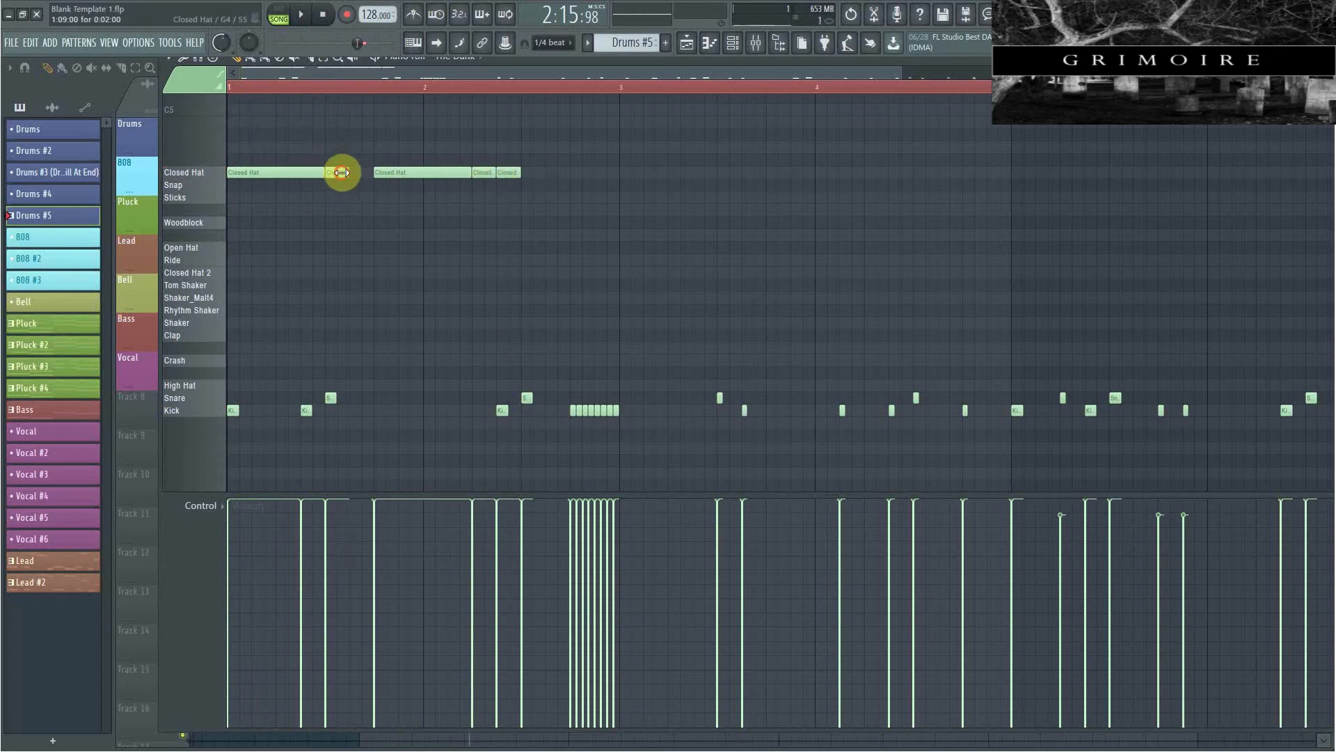
{"action": "left_click_drag", "start_coordinate": [371, 170], "coordinate": [572, 172]}
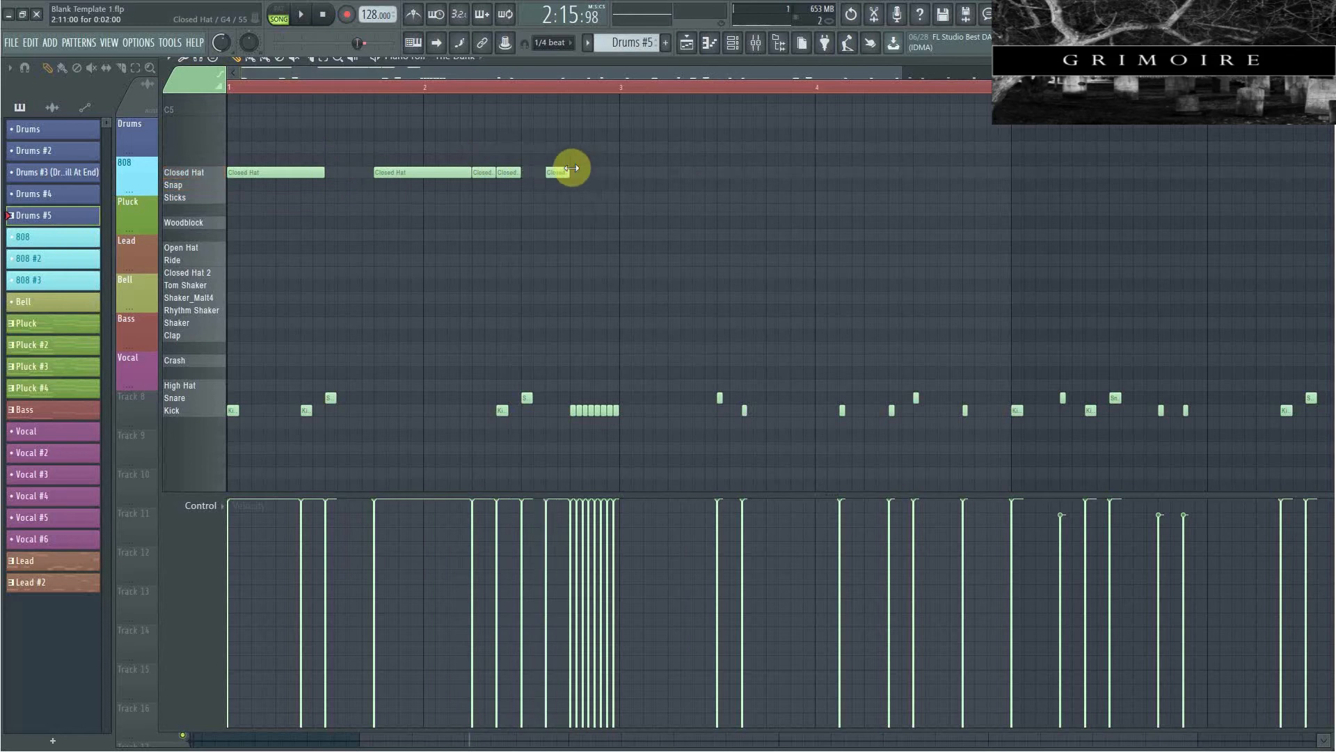
{"action": "left_click", "coordinate": [304, 17]}
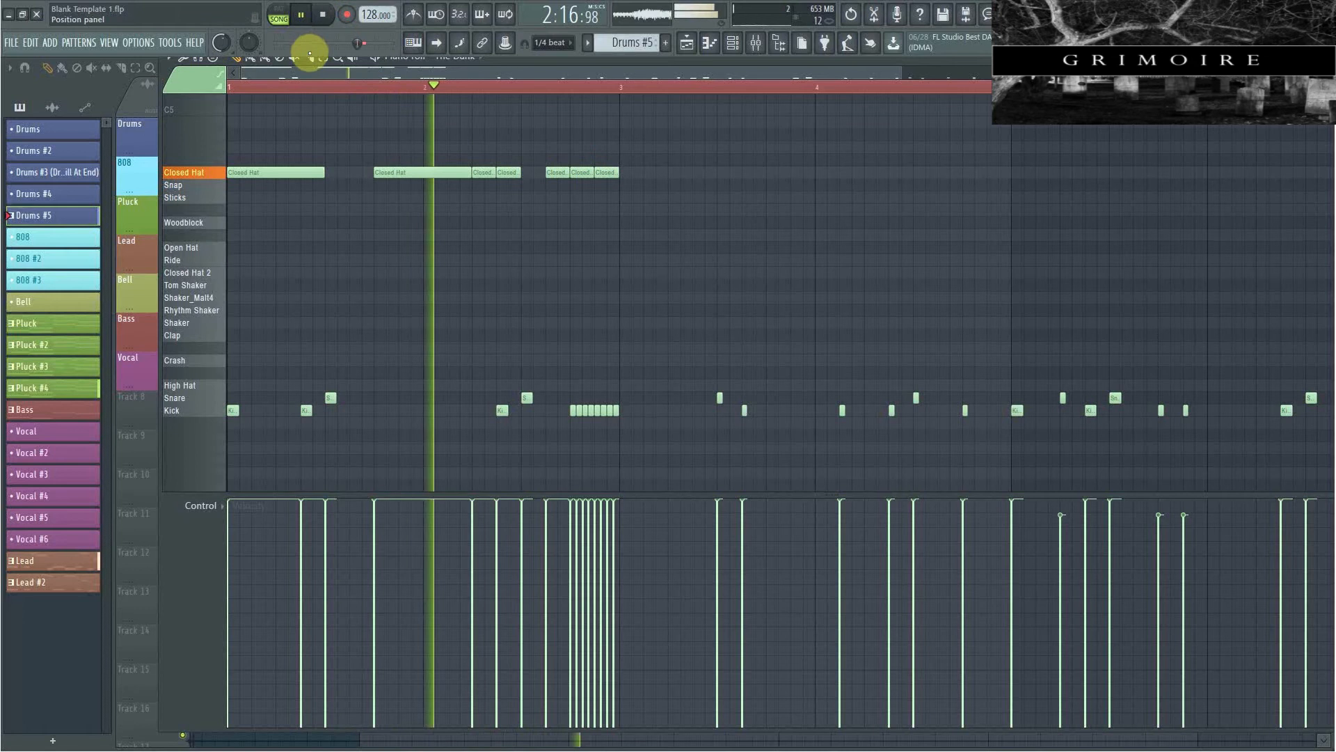
{"action": "left_click", "coordinate": [315, 19]}
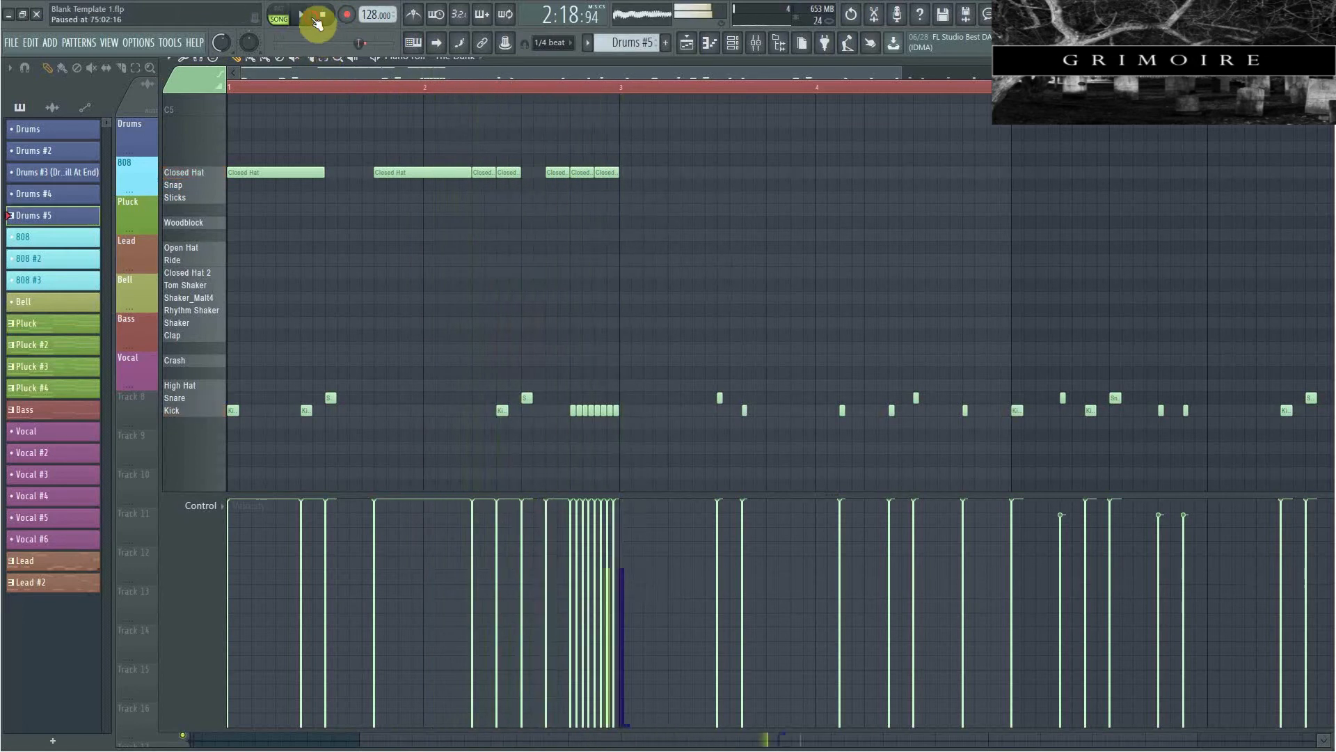
Try duplicating the closed hats of bars 1 and 2, undo the duplication and clear the time selection.
{"action": "left_click_drag", "start_coordinate": [681, 195], "coordinate": [228, 122]}
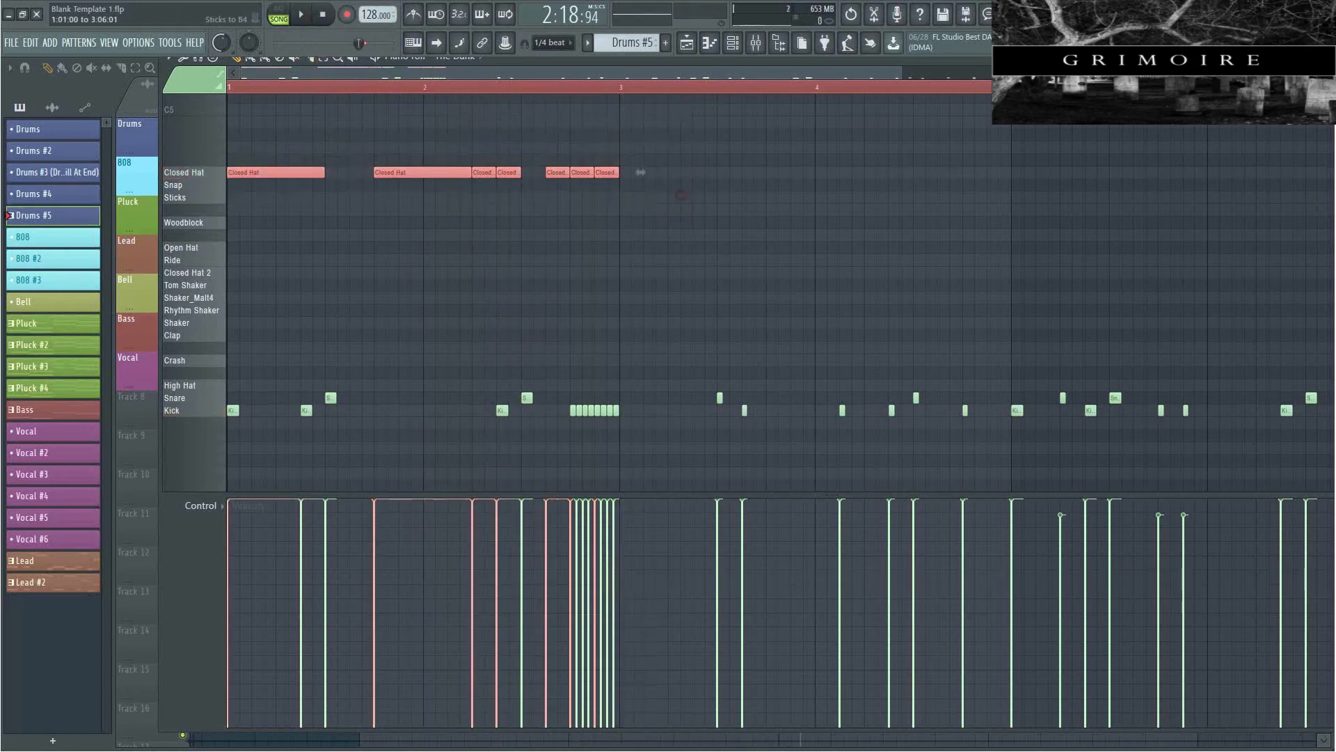
{"action": "key", "text": "ctrl+b"}
{"action": "key", "text": "ctrl+z"}
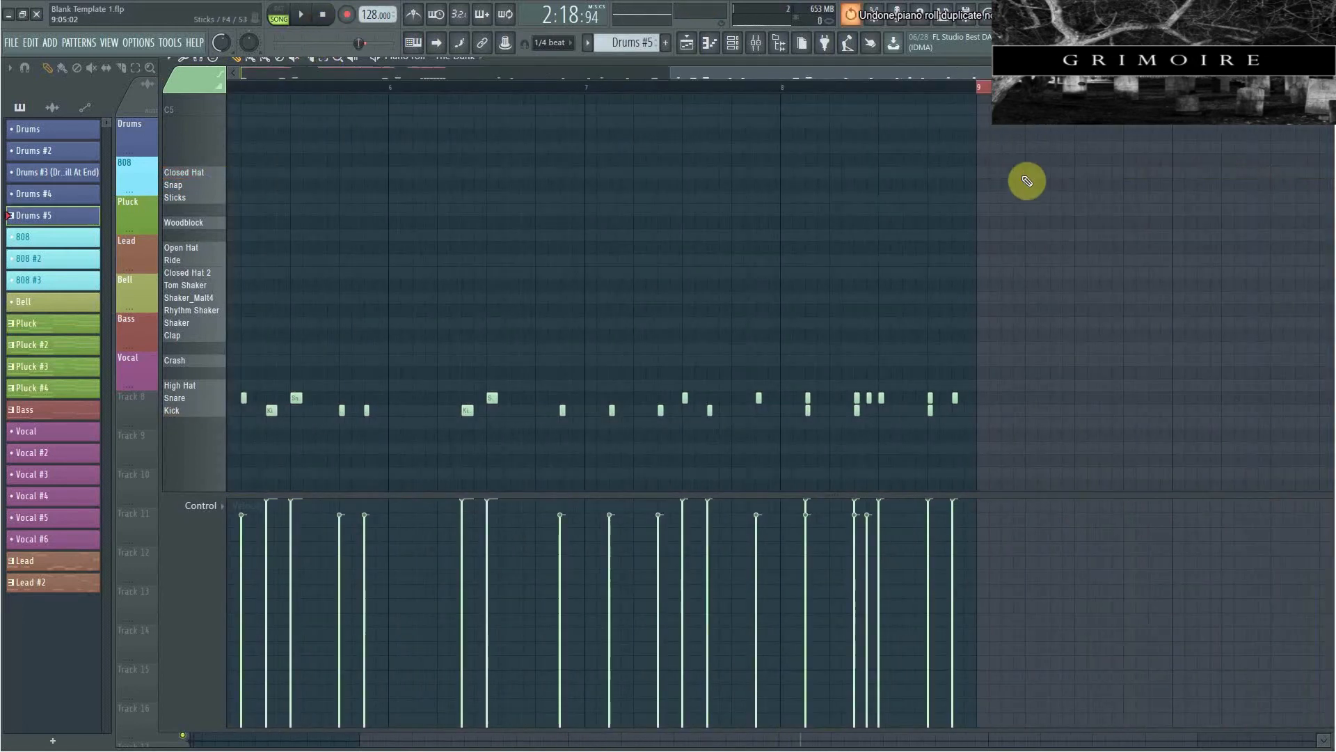
{"action": "left_click_drag", "start_coordinate": [545, 56], "coordinate": [519, 62]}
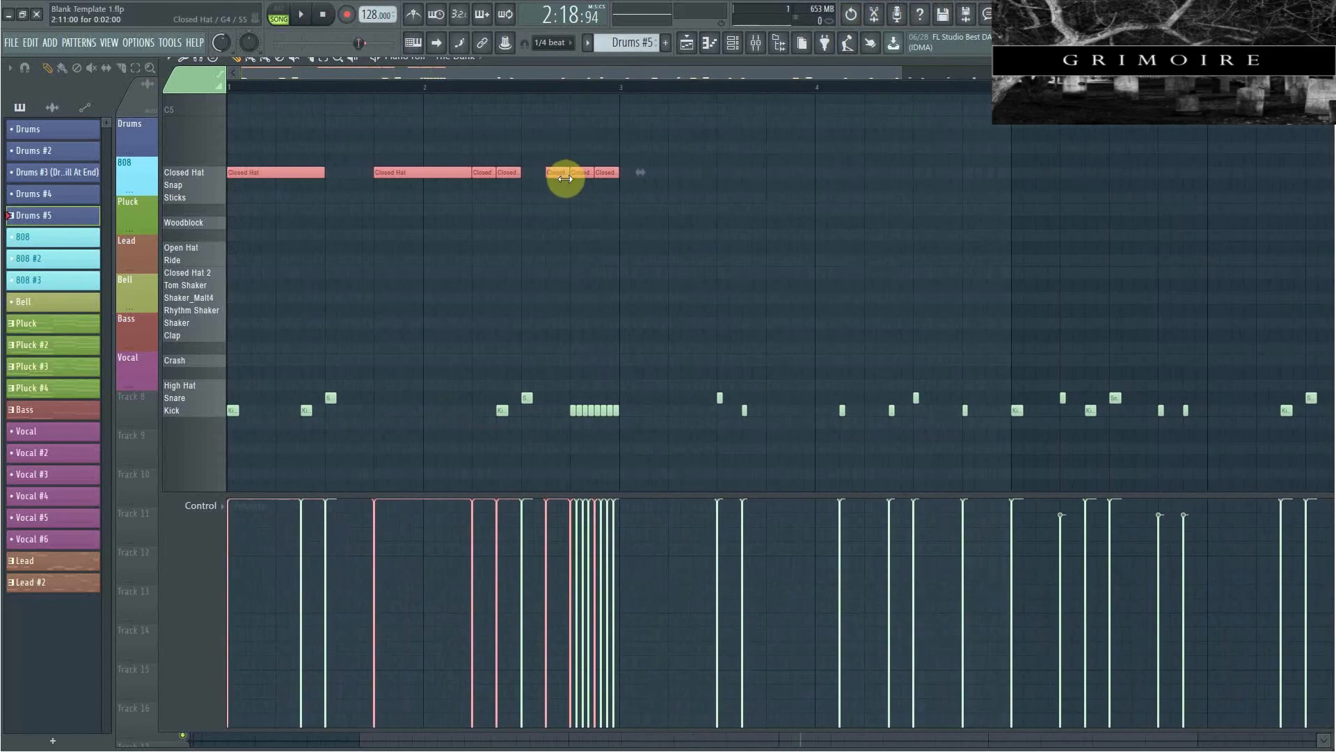
Duplicate the closed hats of bars 1 and 2 into bars 3 and 4, deselect them, and play the pattern back briefly.
{"action": "key", "text": "ctrl+b"}
{"action": "key", "text": "ctrl+z"}
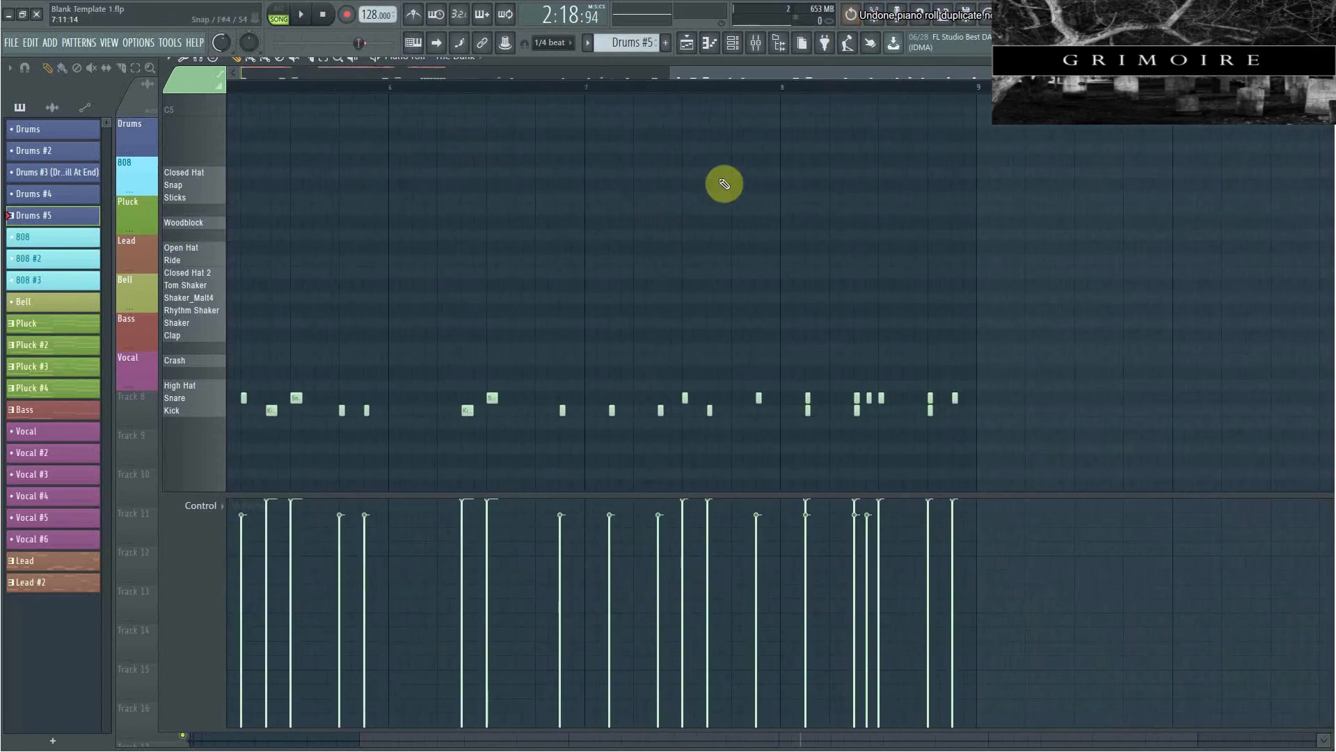
{"action": "left_click_drag", "start_coordinate": [794, 76], "coordinate": [362, 78]}
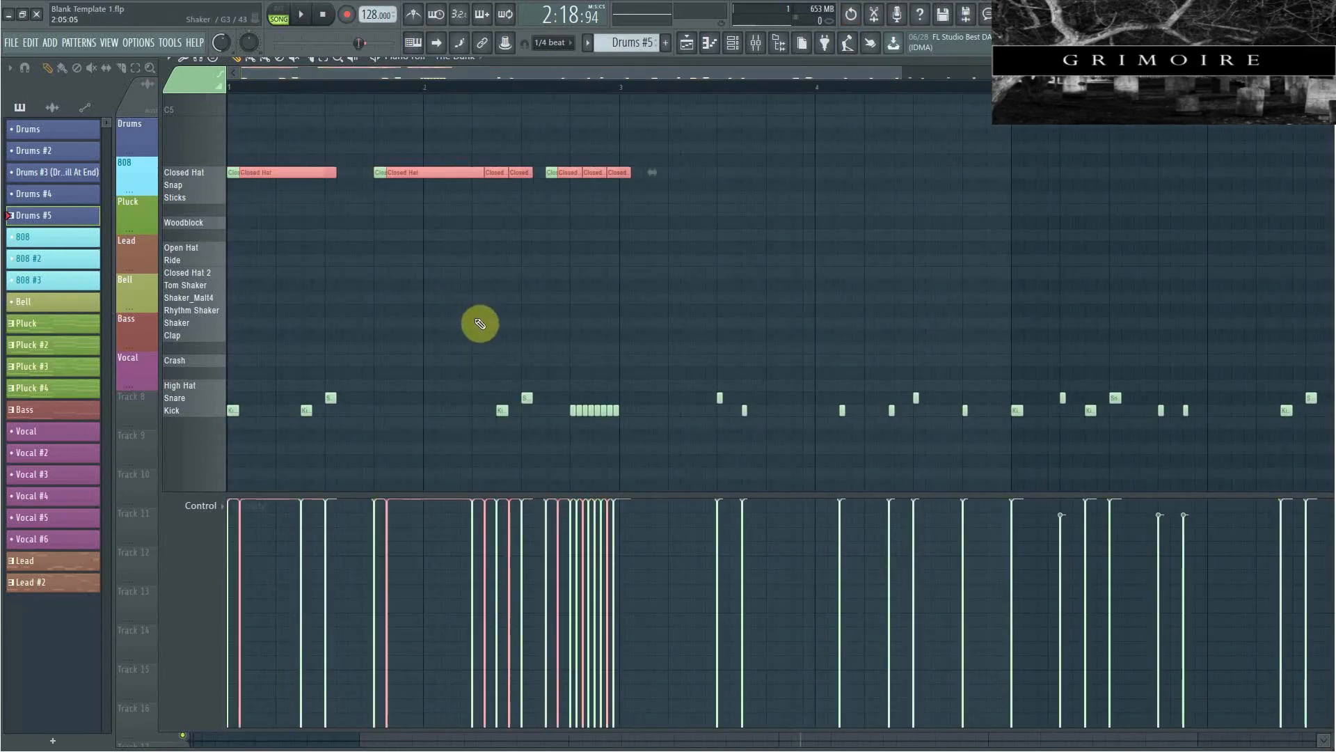
{"action": "left_click_drag", "start_coordinate": [270, 175], "coordinate": [648, 170]}
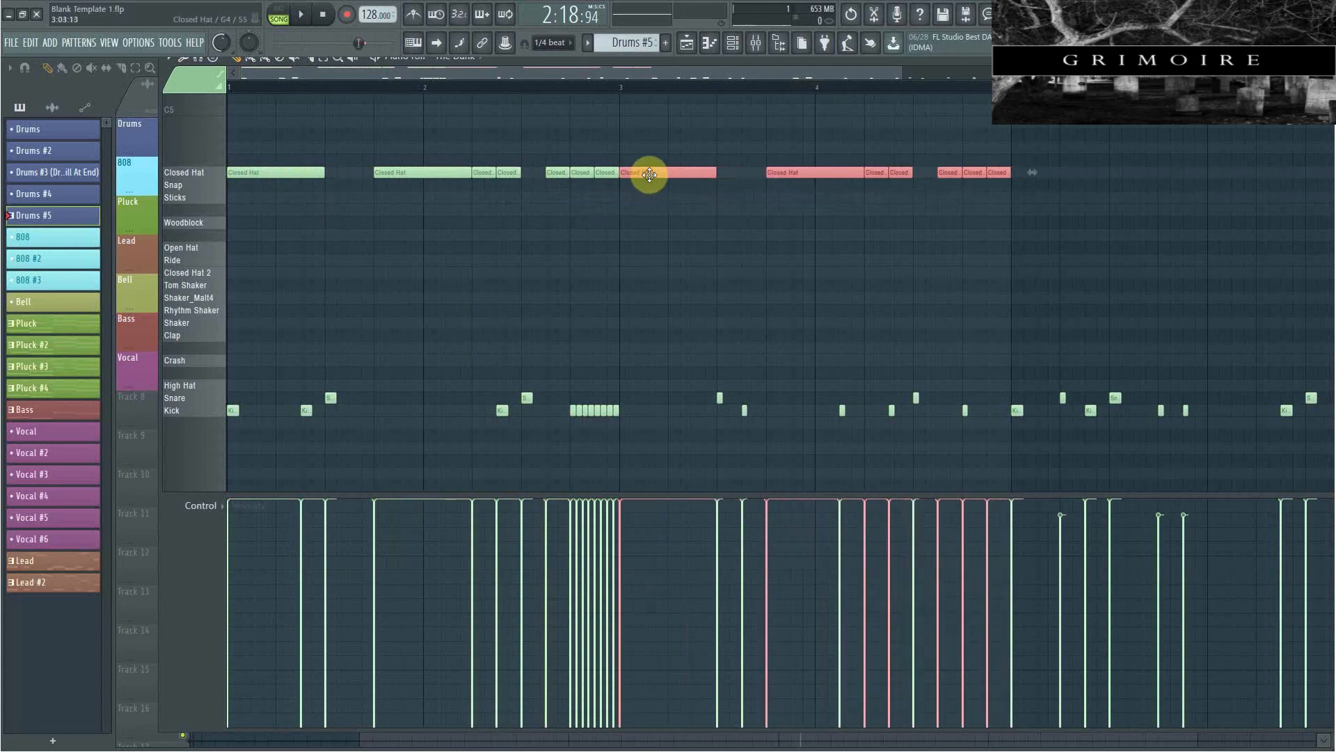
{"action": "key", "text": "space"}
{"action": "left_click", "coordinate": [717, 277]}
{"action": "key", "text": "space"}
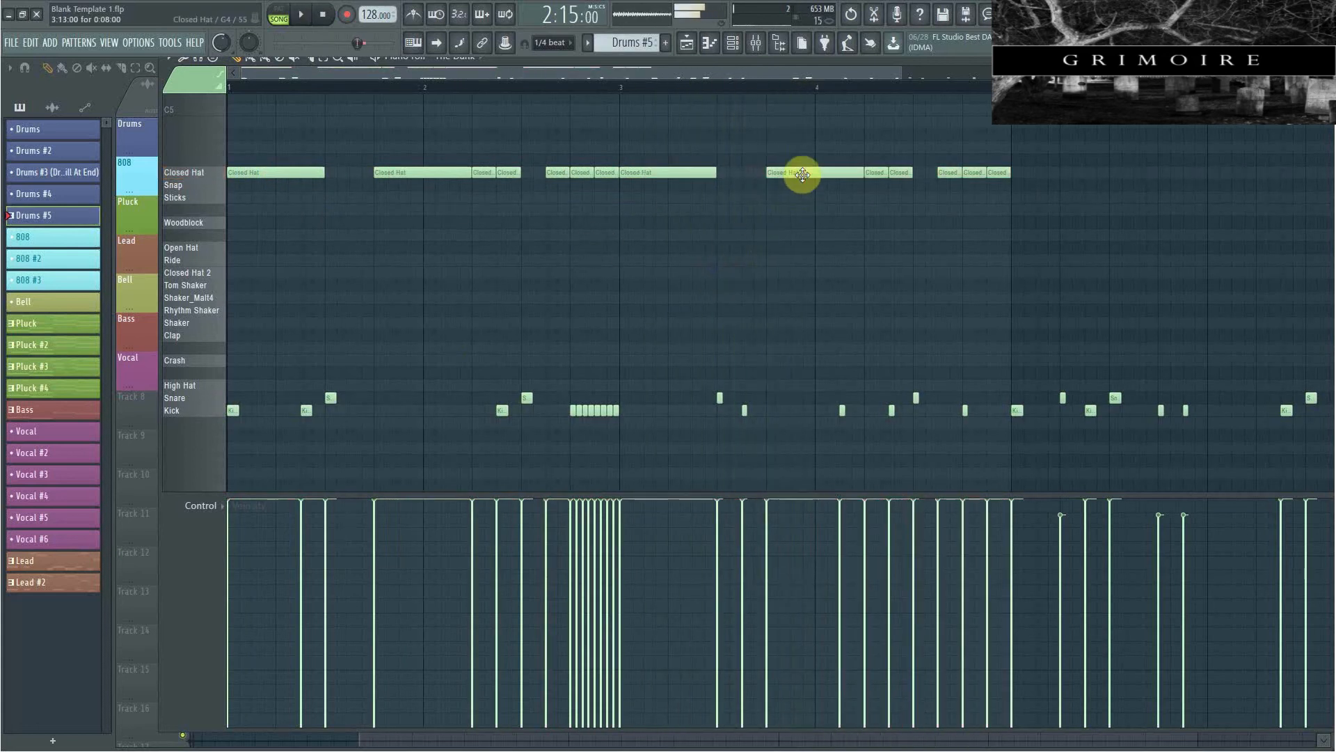
Replace the eight-step closed hat on bar 3 step 13 with two-step hats on bar 3 steps 11, 13 and 15 and bar 4 step 3.
{"action": "left_click_drag", "start_coordinate": [725, 136], "coordinate": [738, 181]}
{"action": "right_click", "coordinate": [742, 178]}
{"action": "left_click", "coordinate": [742, 178]}
{"action": "right_click", "coordinate": [781, 180]}
{"action": "left_click", "coordinate": [771, 174]}
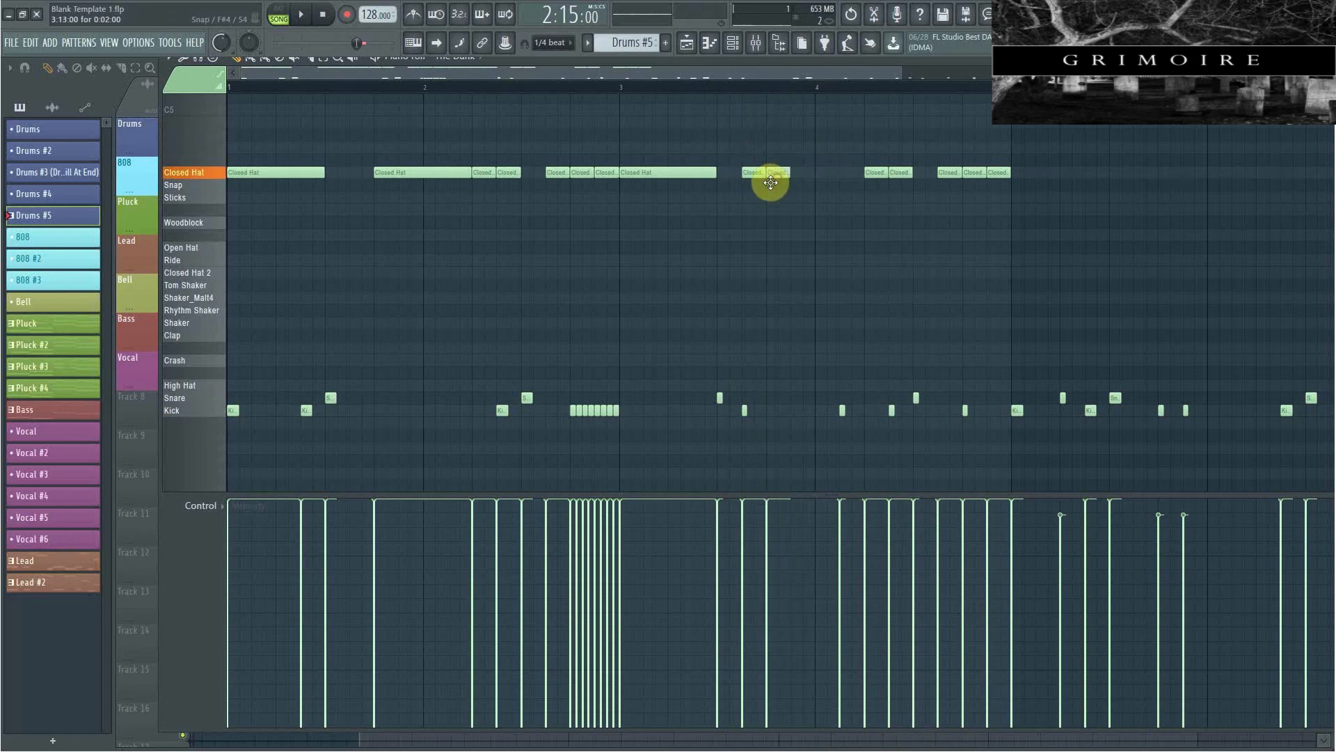
{"action": "left_click", "coordinate": [795, 174]}
{"action": "left_click", "coordinate": [844, 174]}
{"action": "key", "text": "space"}
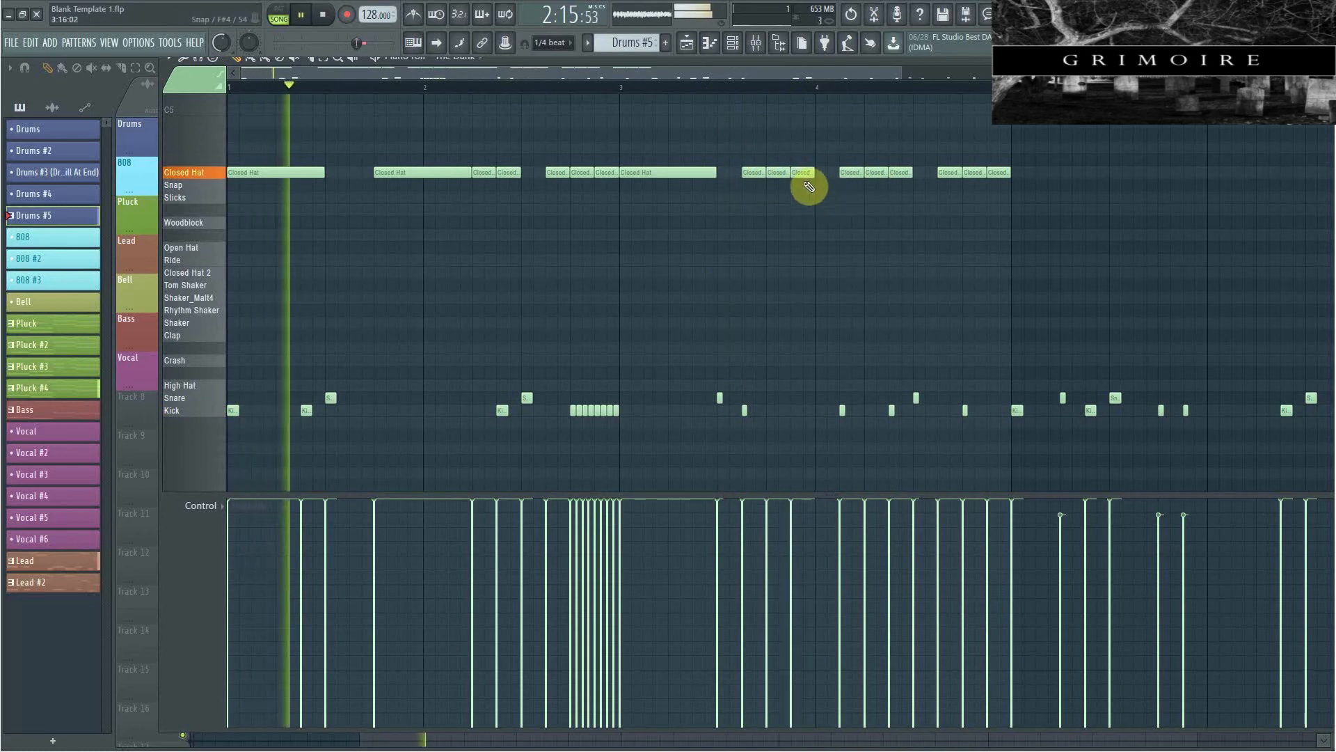
Add a two-step closed hat on bar 4 step 1, merge the bar 3 step 13 and 15 hats into one four-step hat, and play back.
{"action": "left_click", "coordinate": [825, 174]}
{"action": "left_click_drag", "start_coordinate": [786, 174], "coordinate": [805, 172]}
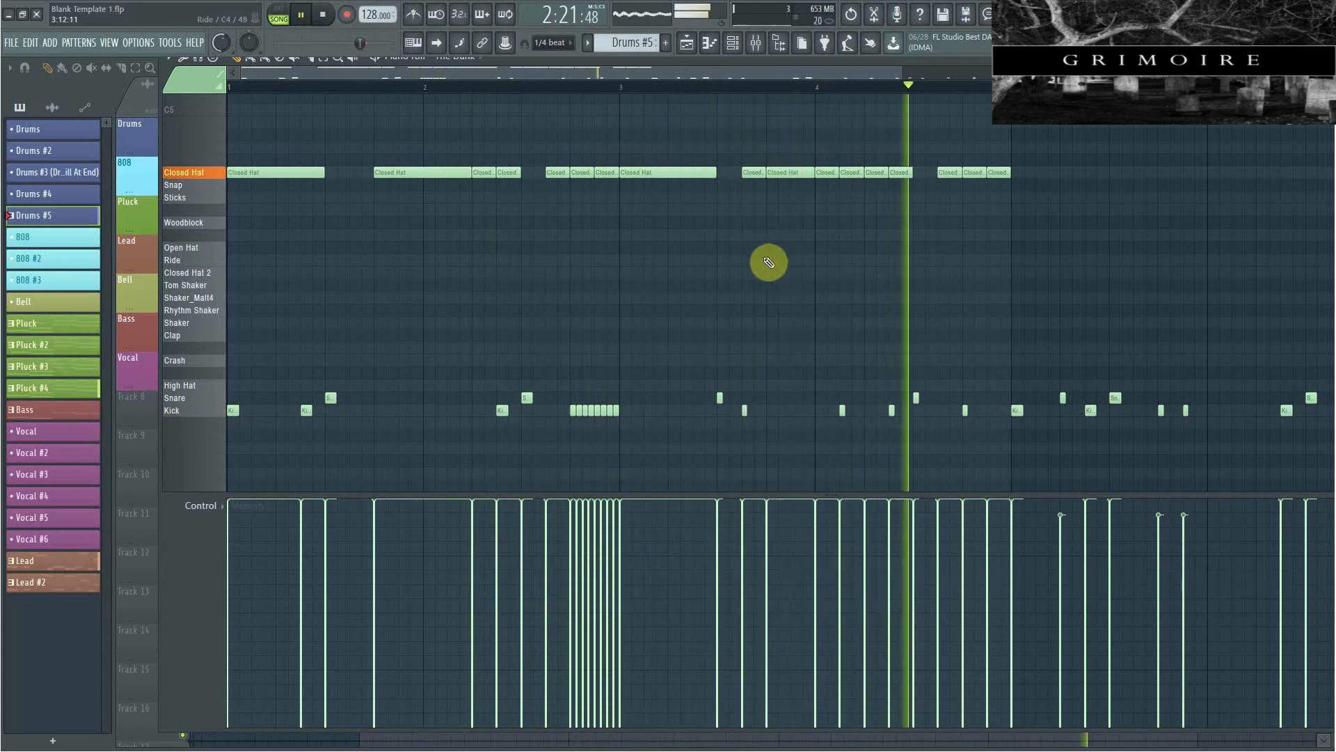
{"action": "key", "text": "space"}
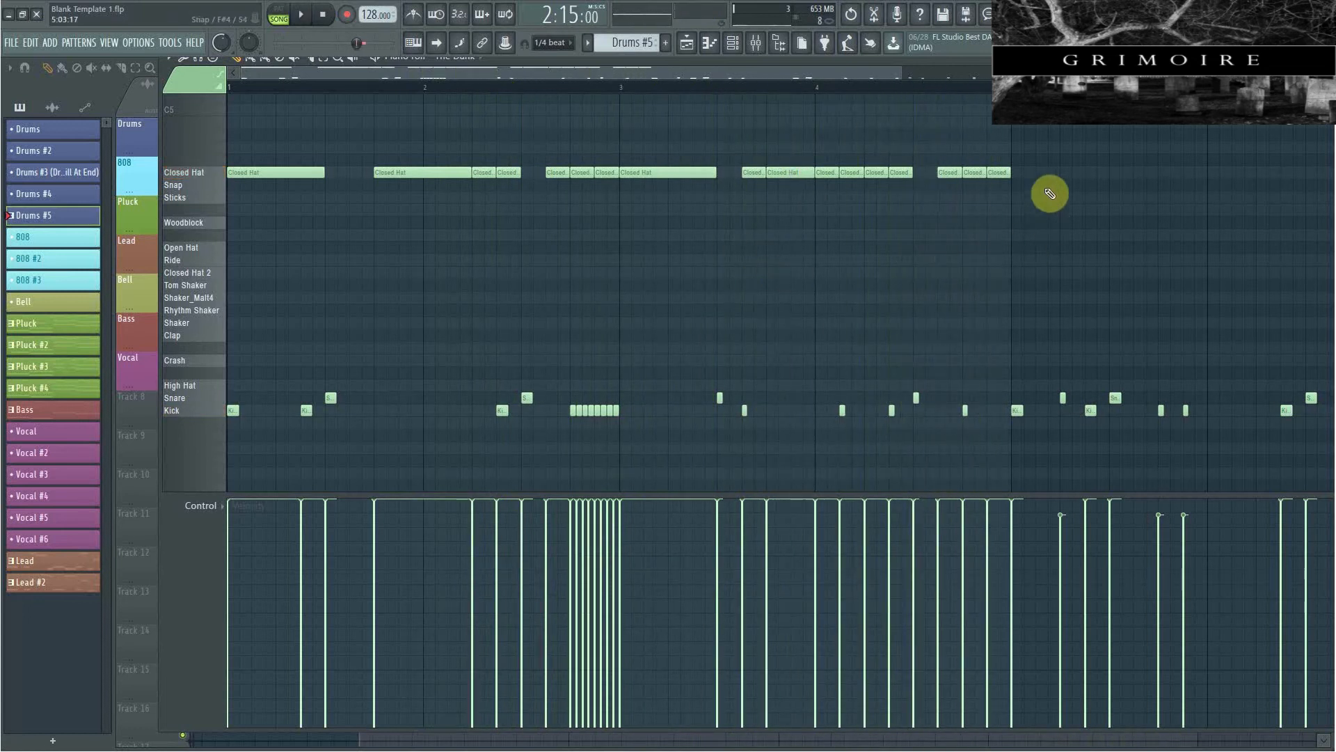
Duplicate all closed hats of bars 1 to 4 into bars 5 to 8 and play the start back briefly.
{"action": "left_click_drag", "start_coordinate": [1051, 198], "coordinate": [119, 130]}
{"action": "key", "text": "ctrl+b"}
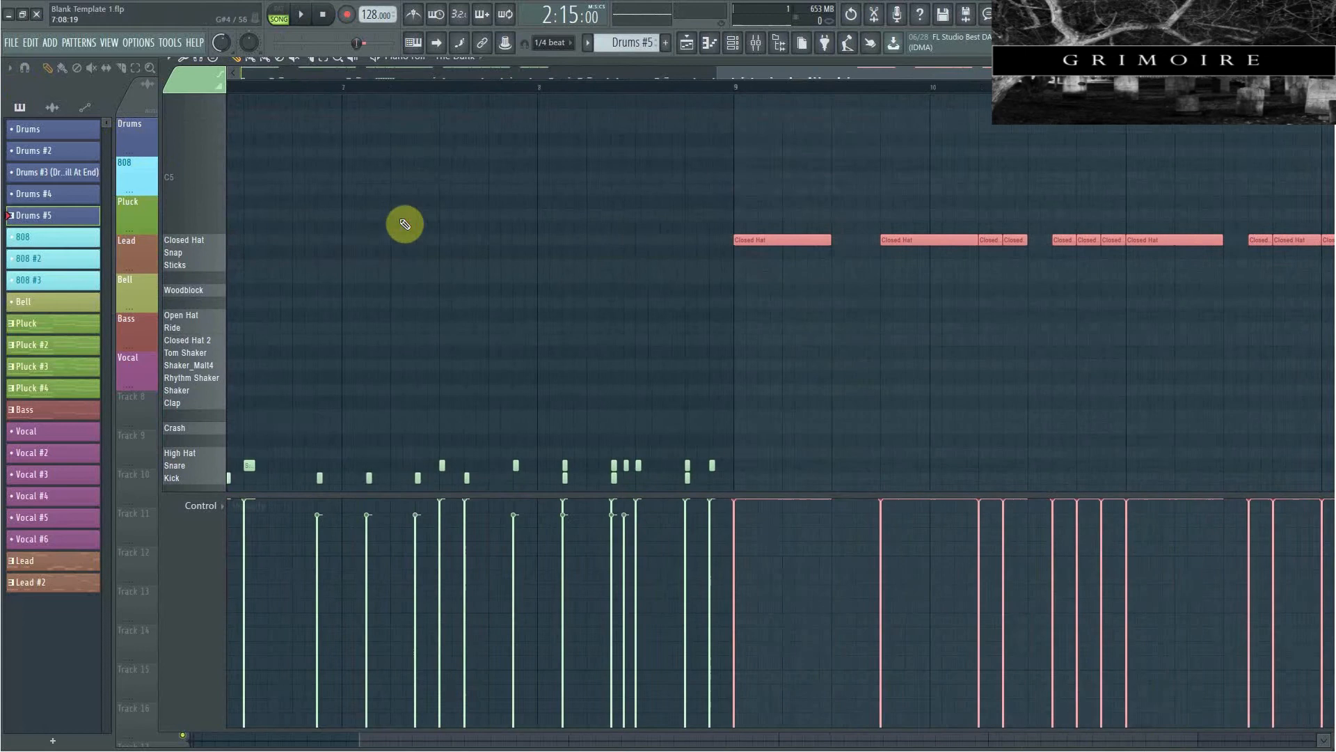
{"action": "left_click_drag", "start_coordinate": [632, 242], "coordinate": [685, 239]}
{"action": "left_click", "coordinate": [711, 281], "text": "ctrl"}
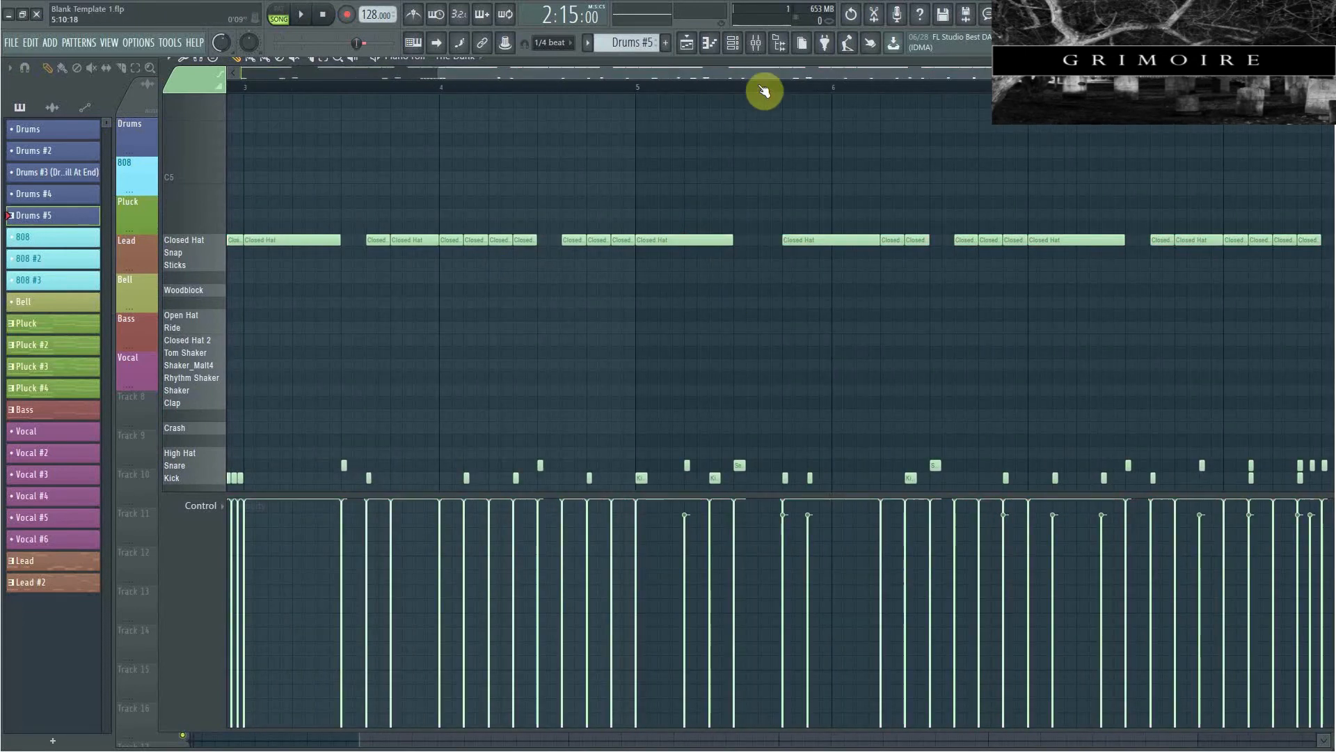
{"action": "key", "text": "space"}
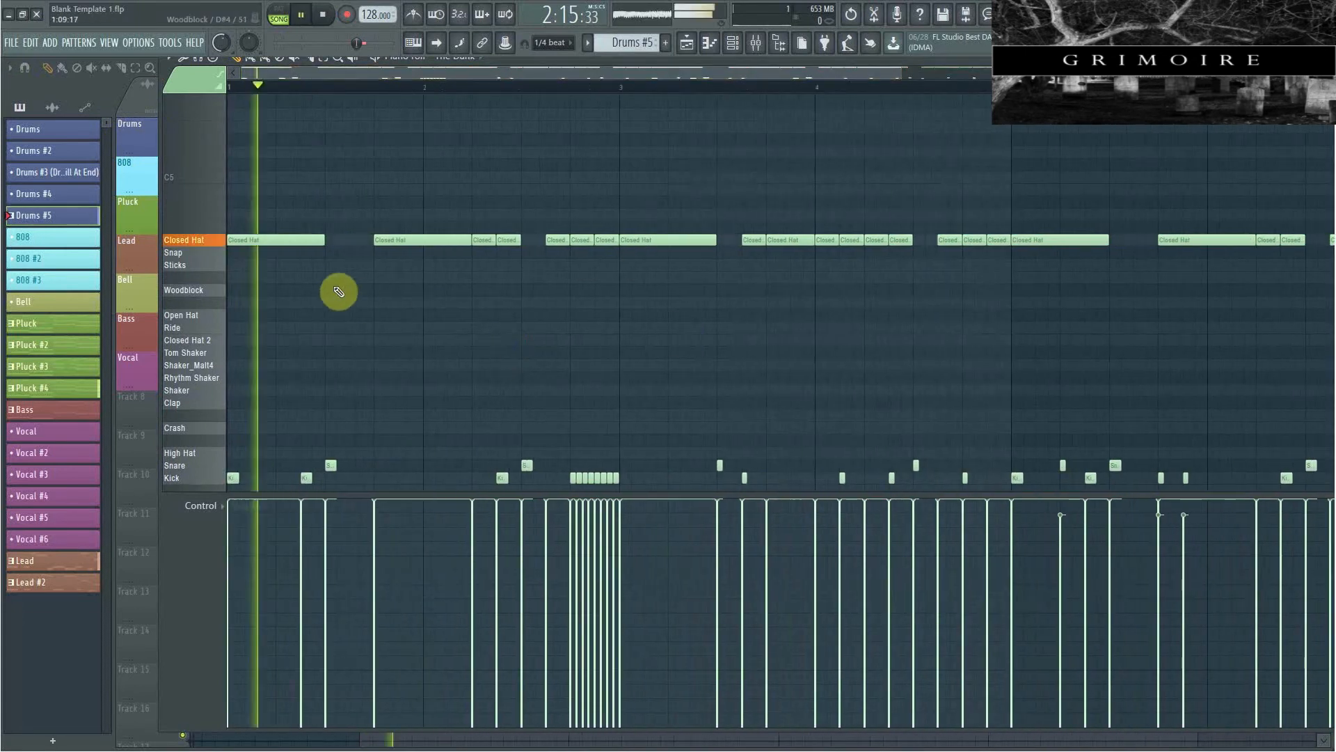
{"action": "key", "text": "space"}
Chop the eight-step closed hat at the start of bar 1 into half-step hits with the Default chopper pattern, and play it back.
{"action": "left_click_drag", "start_coordinate": [302, 302], "coordinate": [77, 119]}
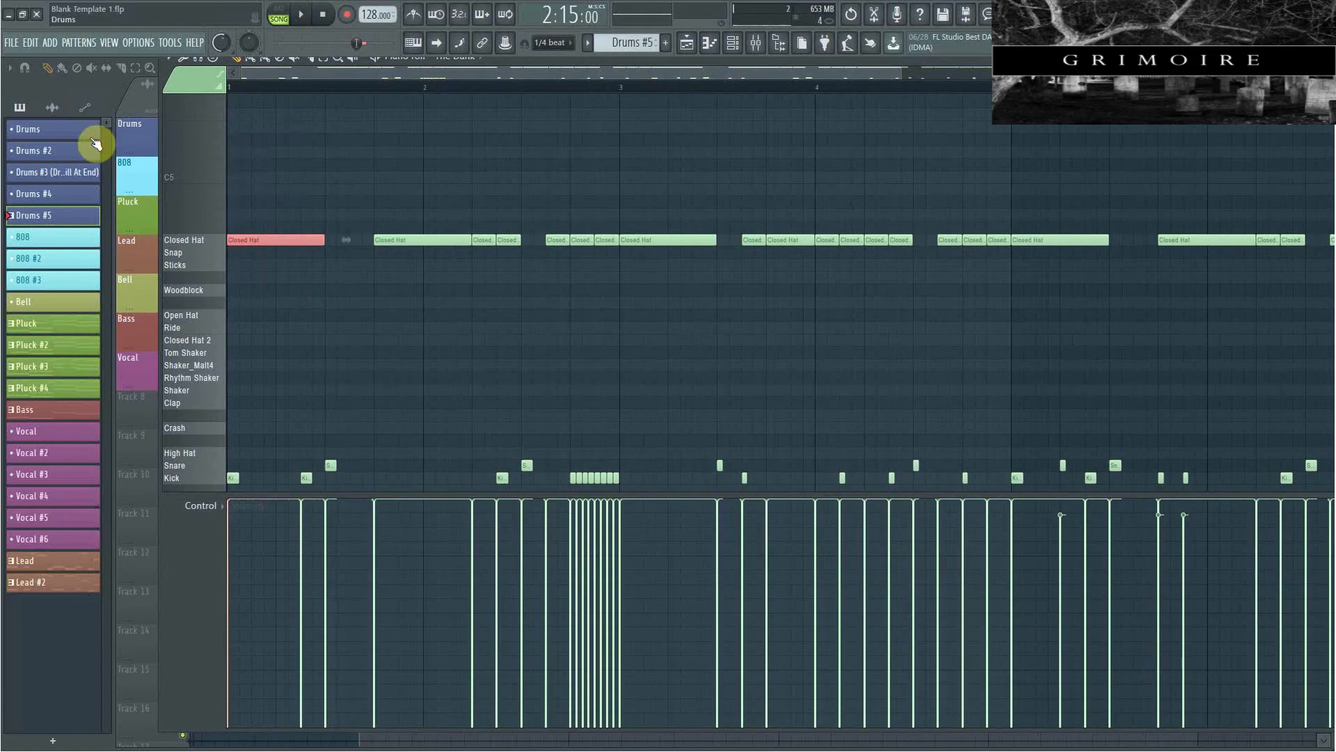
{"action": "key", "text": "ctrl+u"}
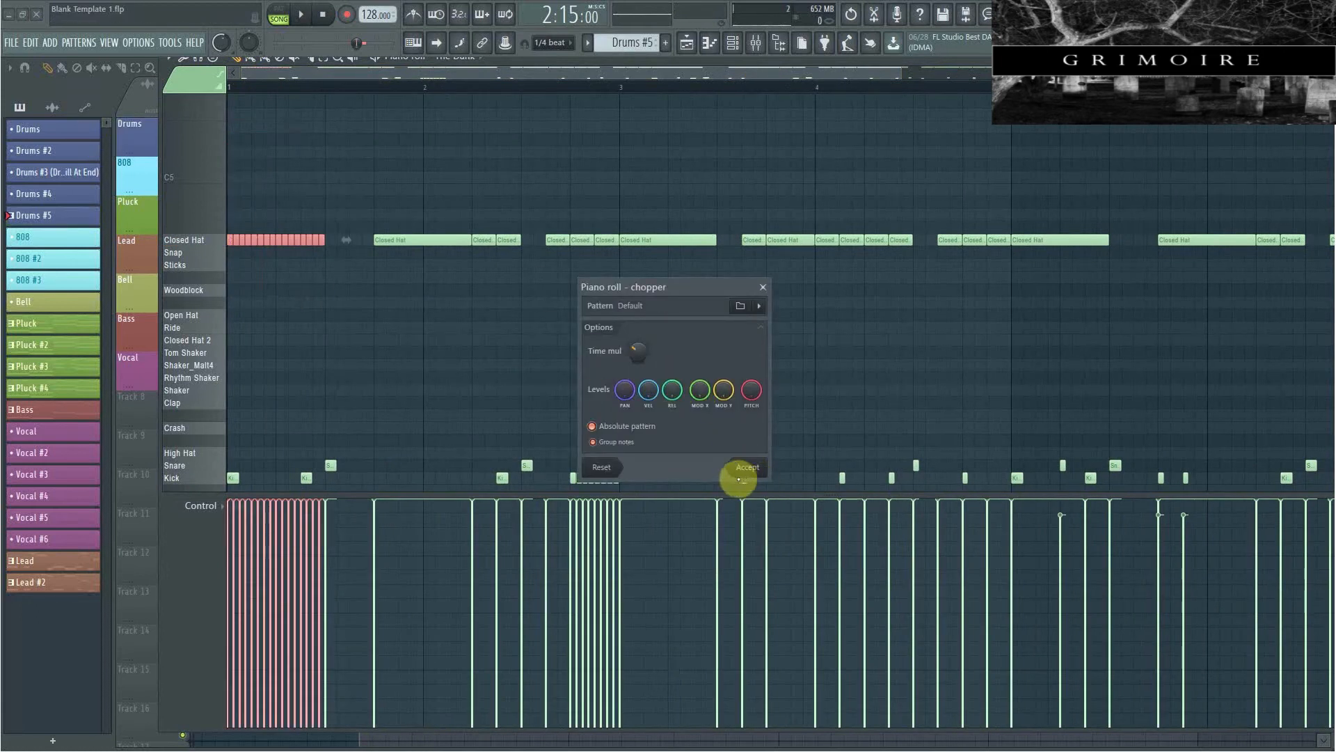
{"action": "left_click", "coordinate": [746, 479]}
{"action": "key", "text": "space"}
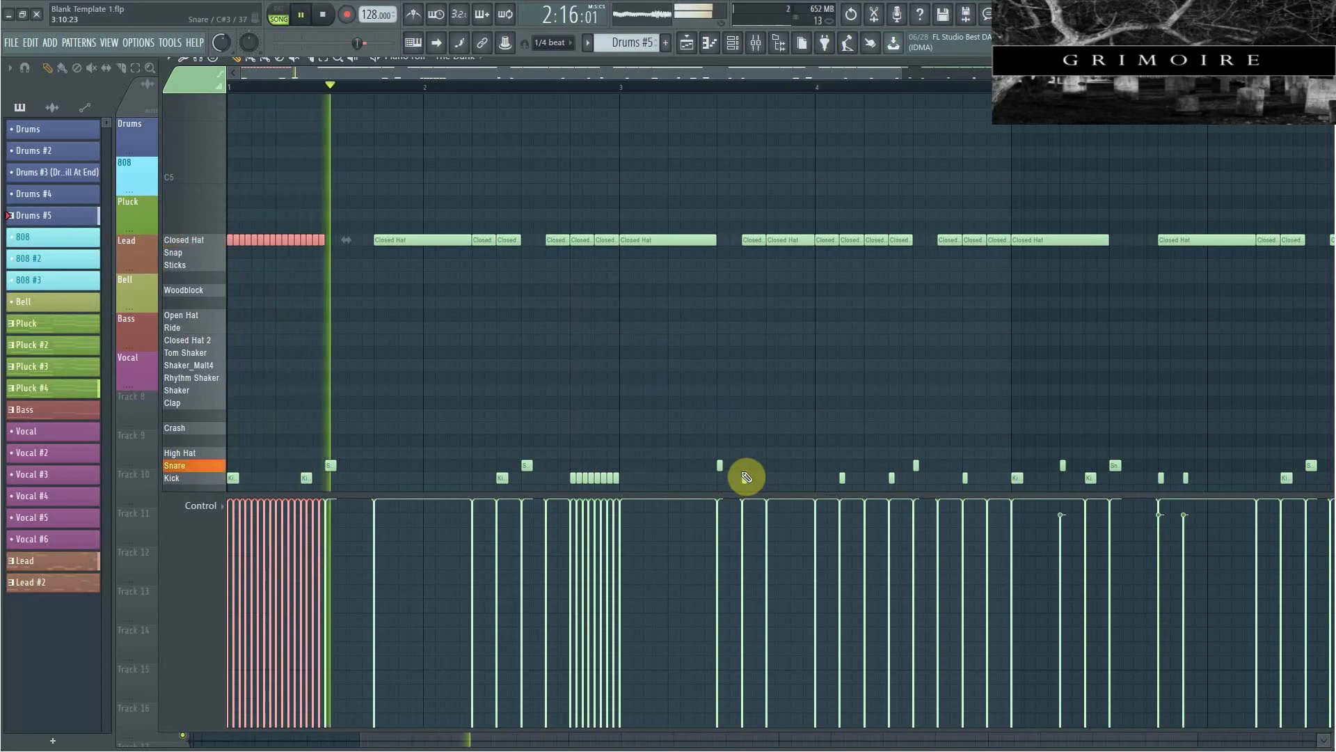
{"action": "key", "text": "space"}
{"action": "left_click", "coordinate": [561, 327], "text": "ctrl"}
Chop the closed hat on bar 1 step 13 into four two-step hits by raising the chopper's time multiplier, and start playback.
{"action": "left_click_drag", "start_coordinate": [456, 318], "coordinate": [415, 221]}
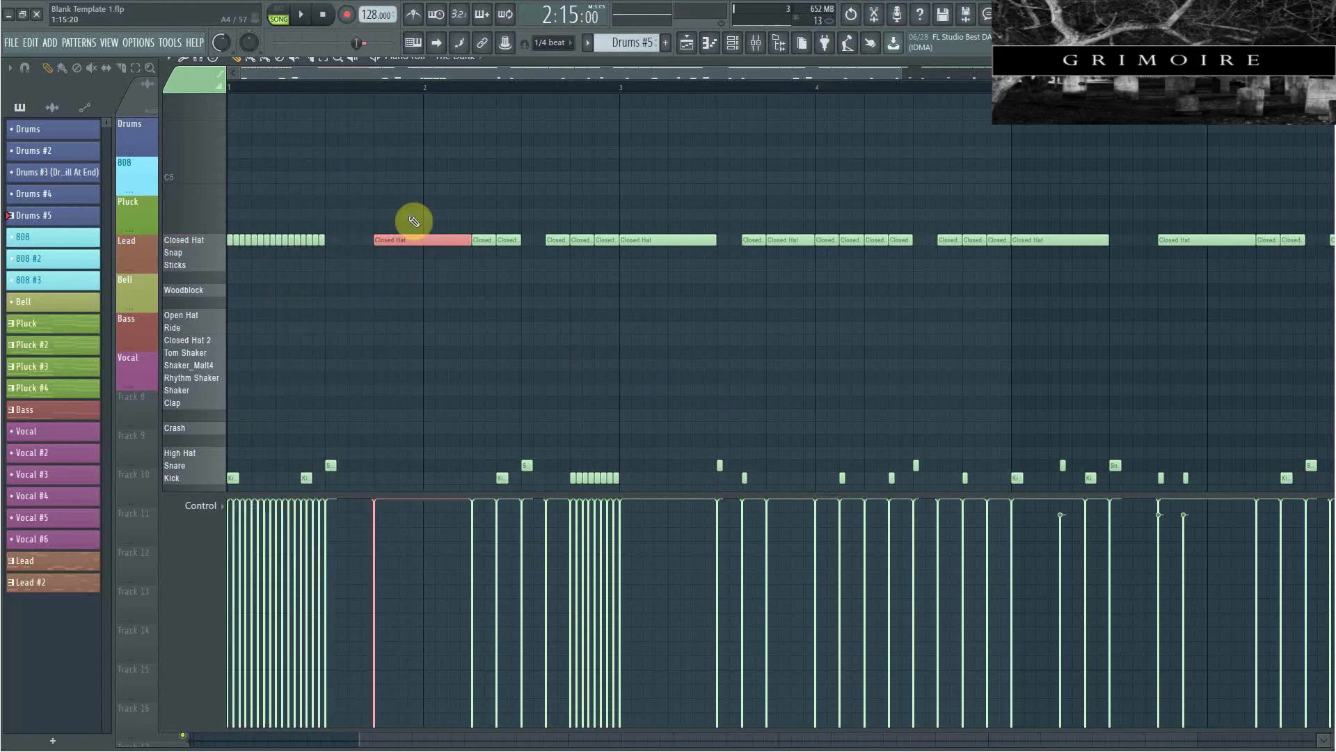
{"action": "key", "text": "ctrl+u"}
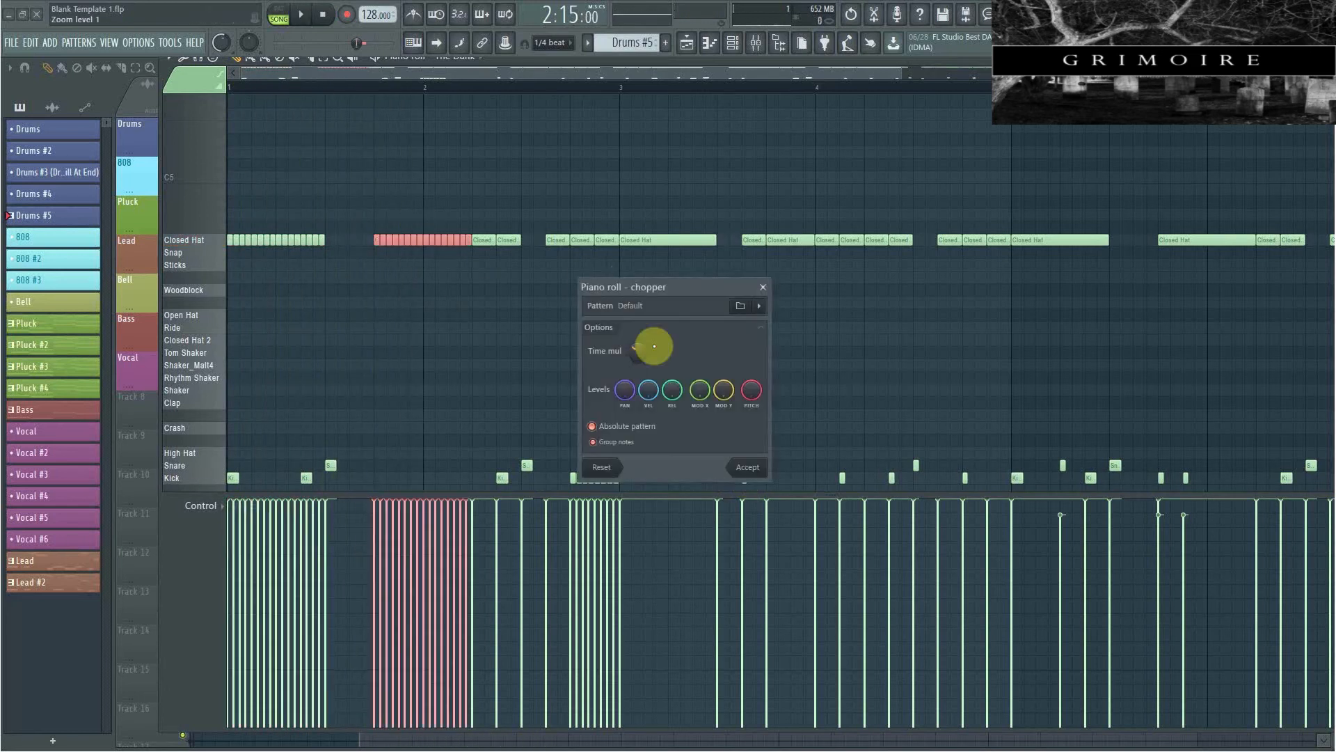
{"action": "left_click_drag", "start_coordinate": [654, 346], "coordinate": [655, 317]}
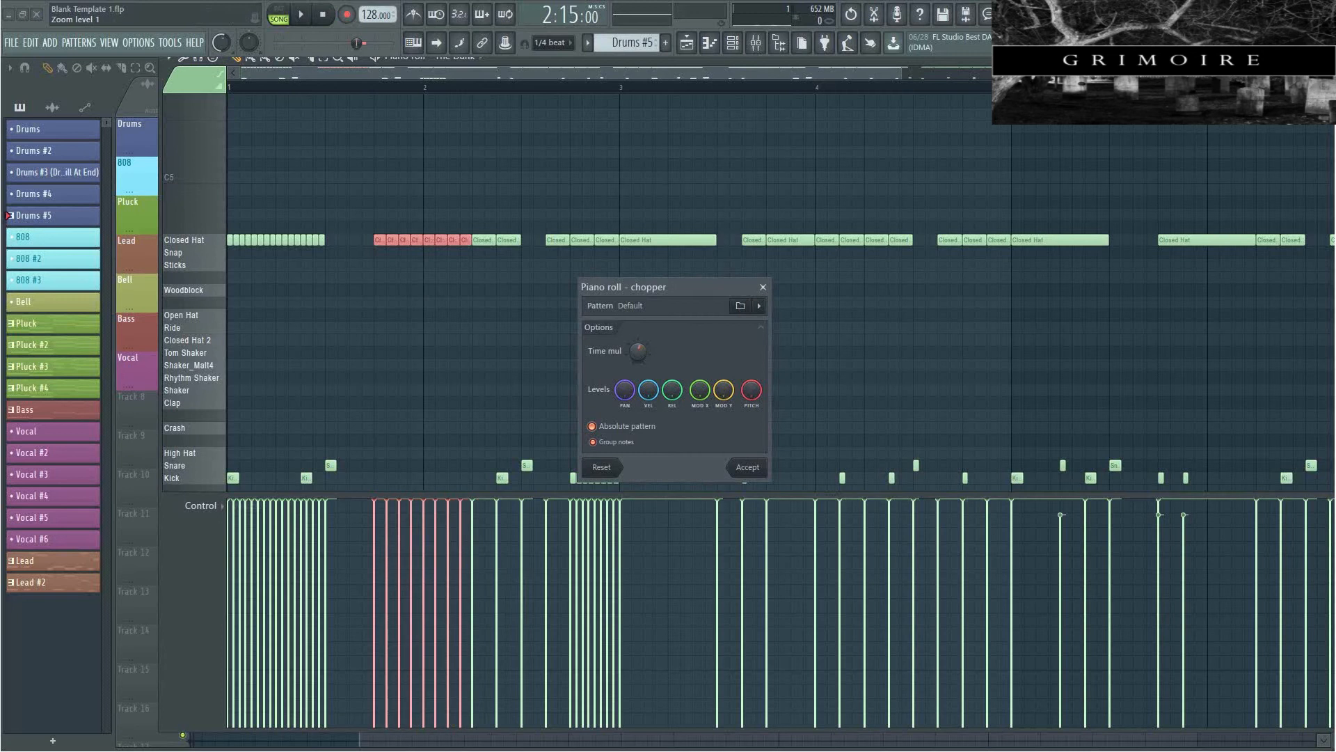
{"action": "key", "text": "space"}
{"action": "left_click", "coordinate": [758, 468]}
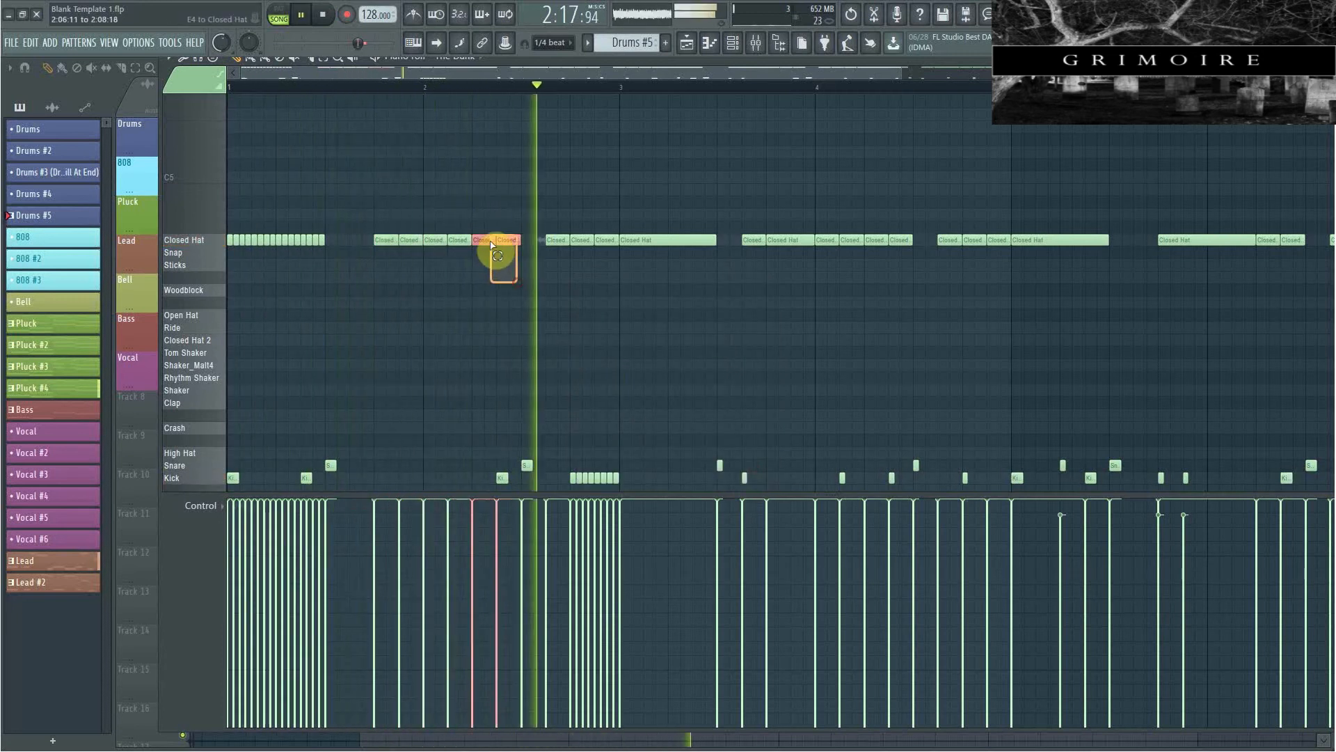
Chop the two-step closed hat on bar 2 step 7 into two one-step hits and stop playback after listening.
{"action": "left_click", "coordinate": [513, 238]}
{"action": "key", "text": "ctrl+u"}
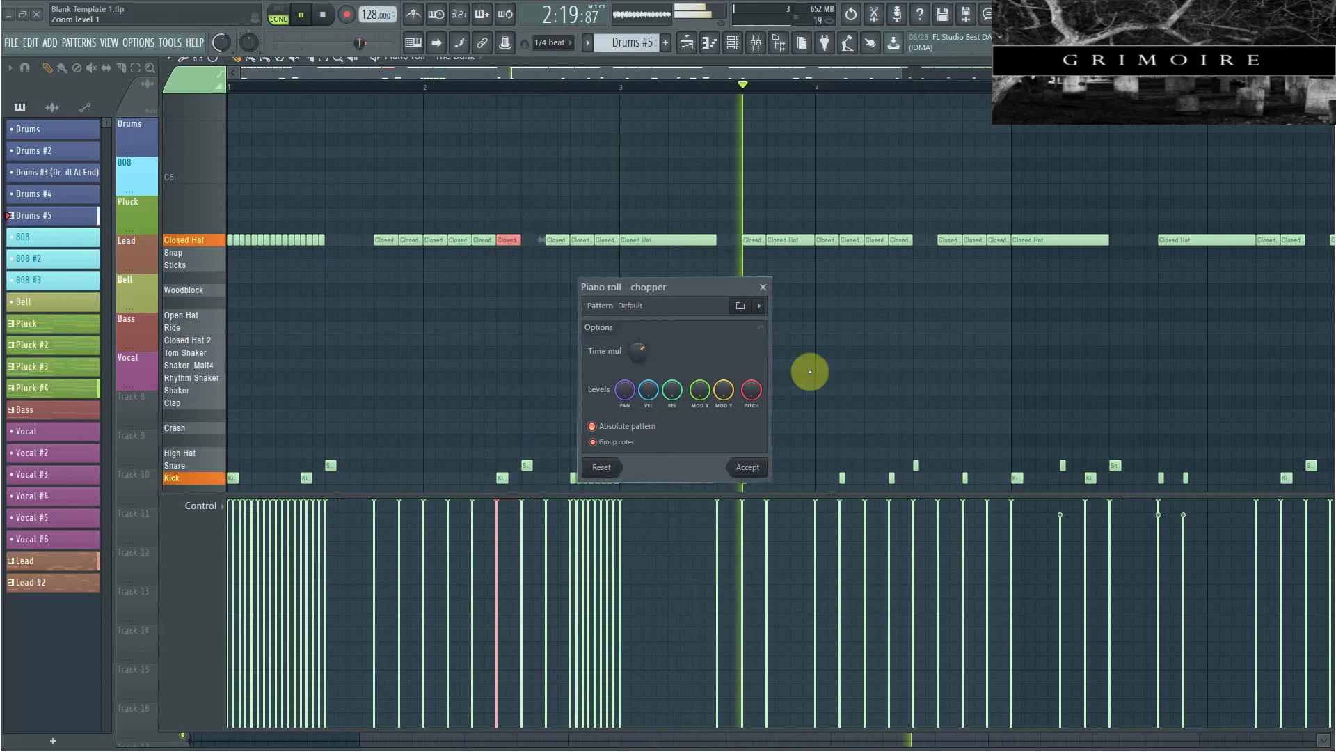
{"action": "left_click_drag", "start_coordinate": [637, 351], "coordinate": [636, 332]}
{"action": "left_click", "coordinate": [742, 466]}
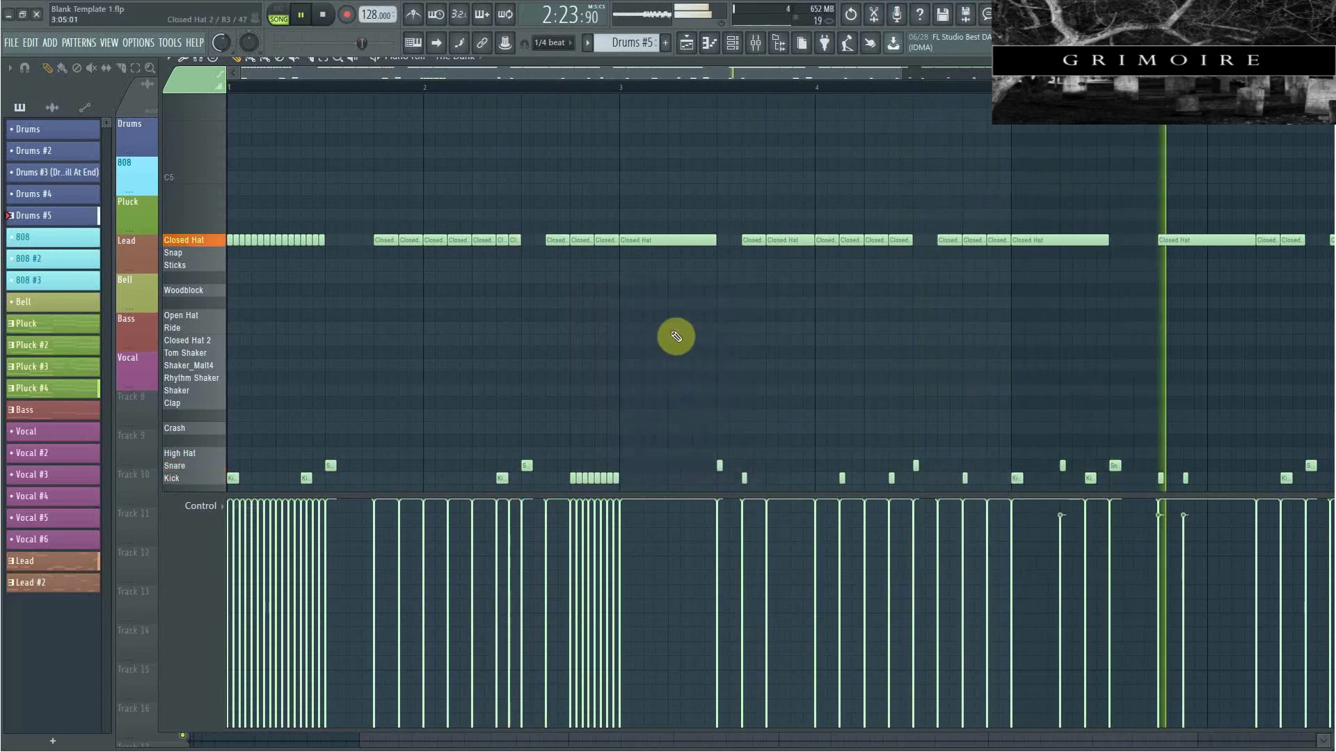
{"action": "key", "text": "space"}
Chop the four-step closed hat on bar 3 step 13 into eight half-step hits, deselect them, and play the pattern back.
{"action": "left_click", "coordinate": [790, 242]}
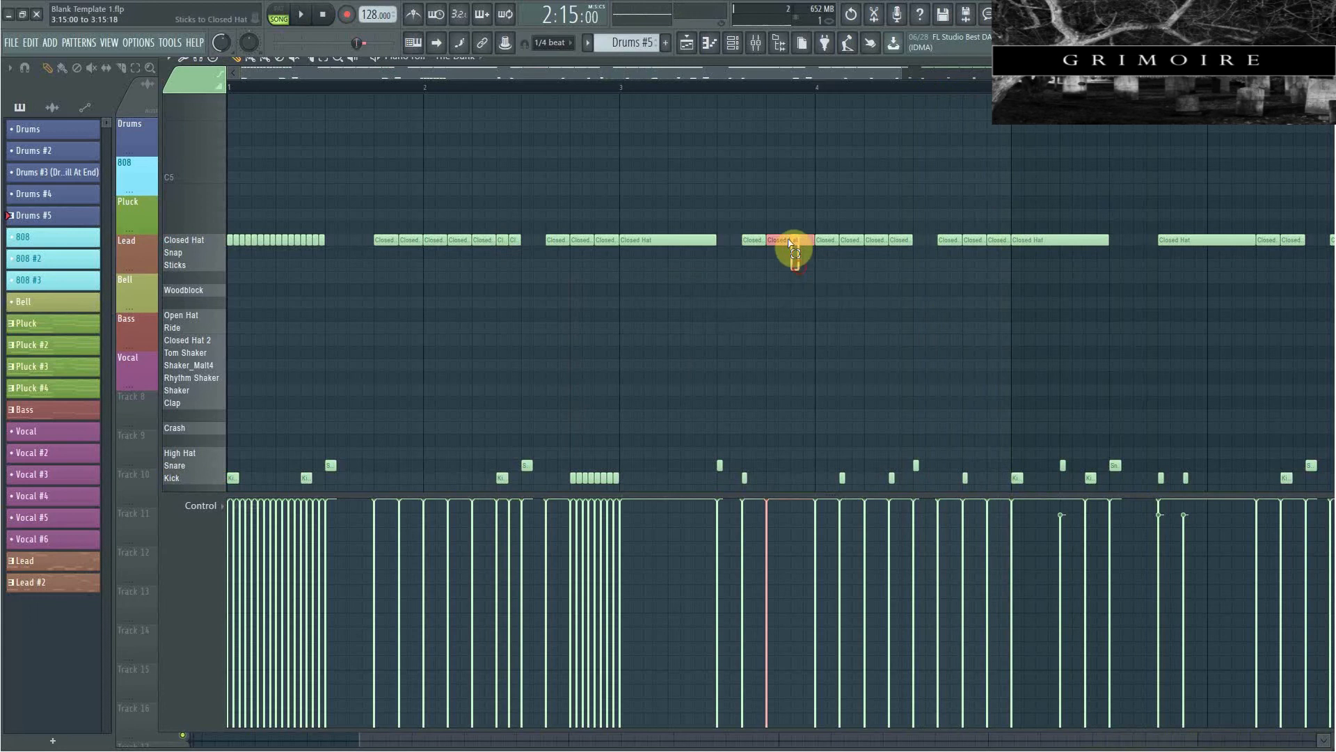
{"action": "key", "text": "alt+u"}
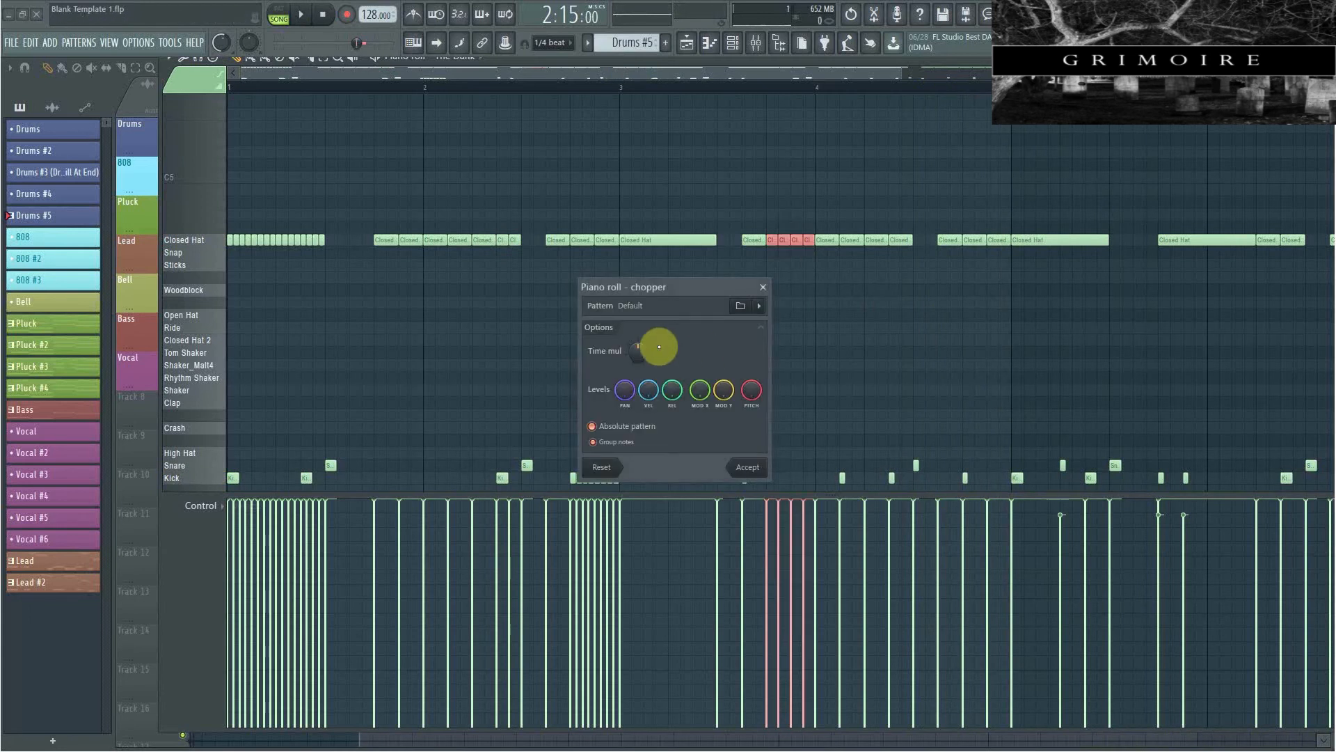
{"action": "left_click_drag", "start_coordinate": [639, 350], "coordinate": [639, 369]}
{"action": "left_click", "coordinate": [747, 467]}
{"action": "left_click", "coordinate": [737, 379], "text": "ctrl"}
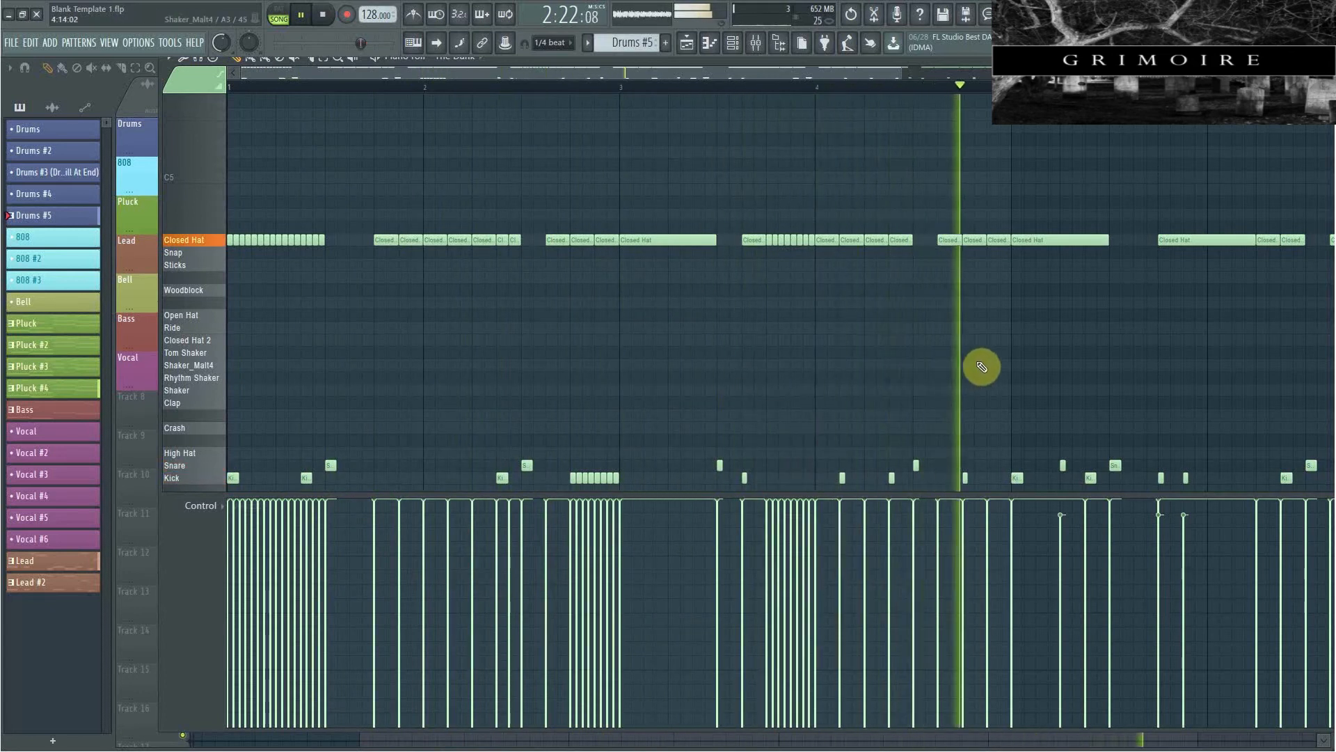
{"action": "key", "text": "space"}
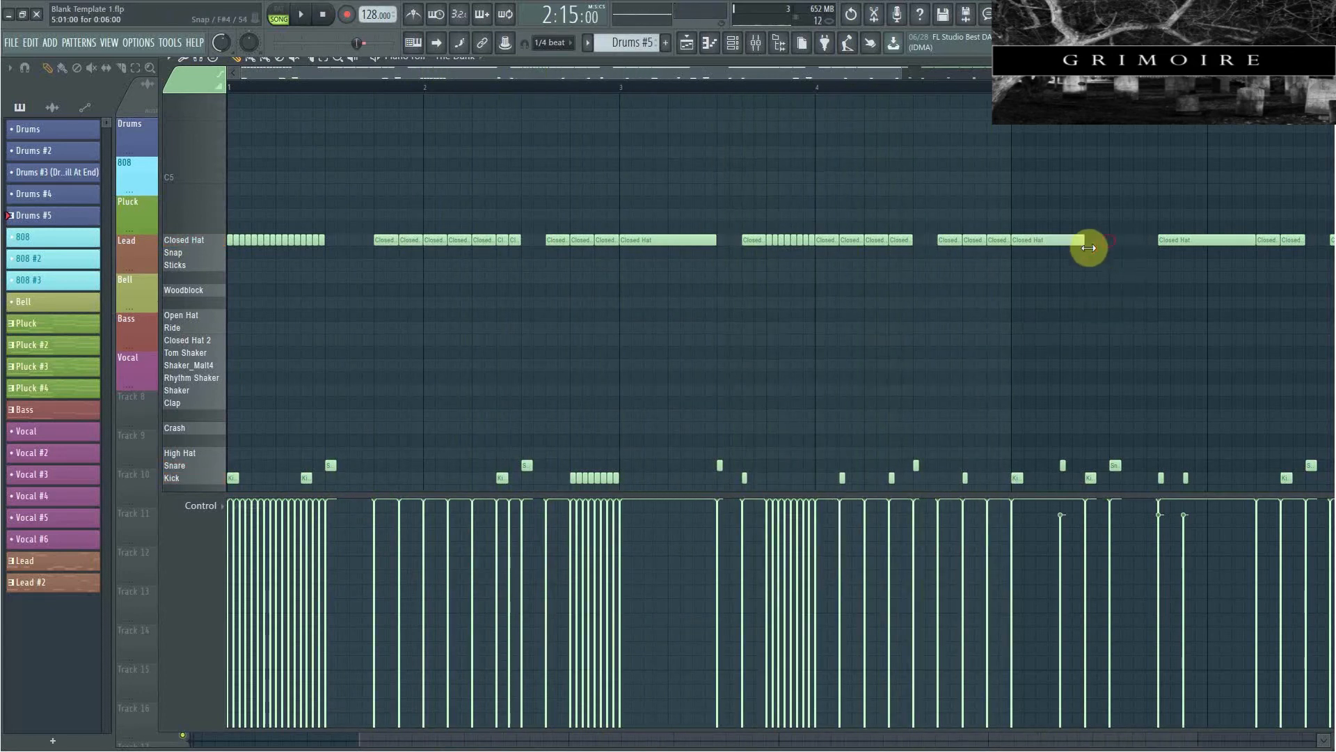
Split the eight-step closed hat at the start of bar 5 into two four-step hats, chop the first into half-step hits, and play back.
{"action": "left_click", "coordinate": [1056, 236]}
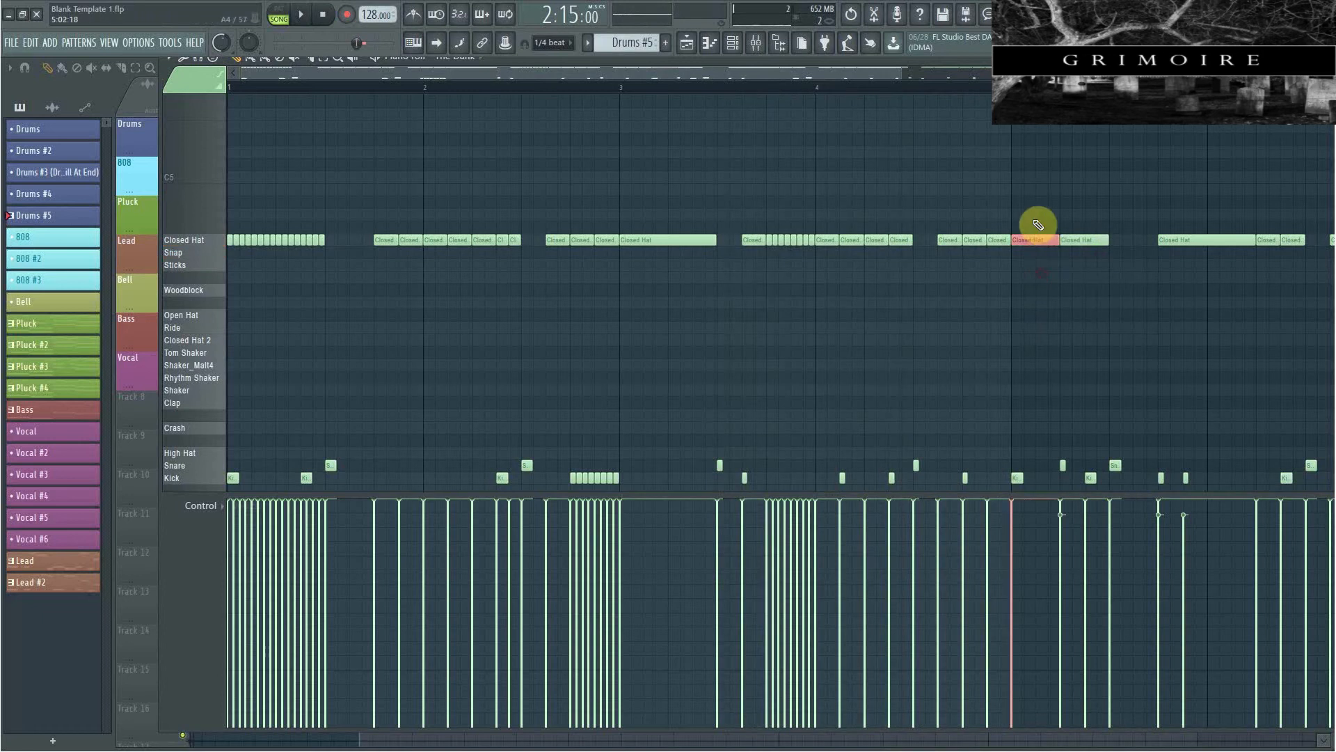
{"action": "key", "text": "alt+u"}
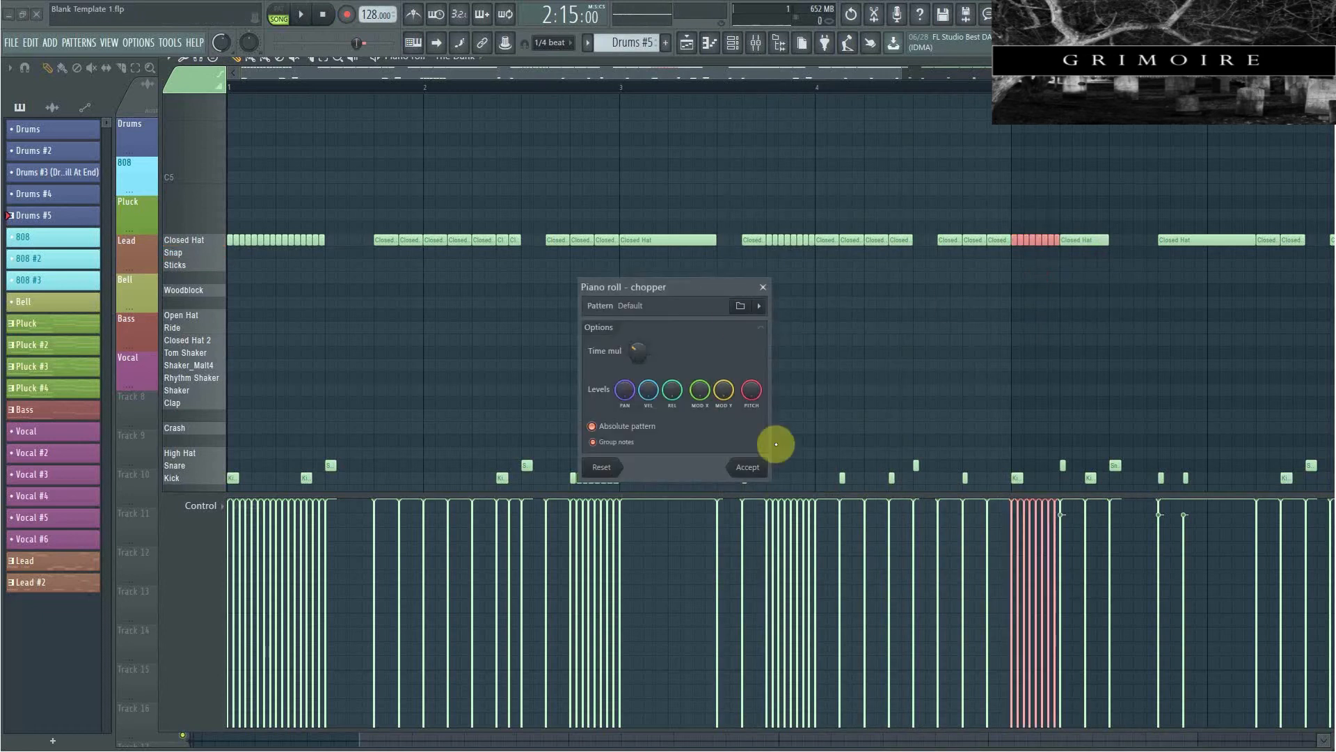
{"action": "key", "text": "space"}
{"action": "left_click", "coordinate": [746, 467]}
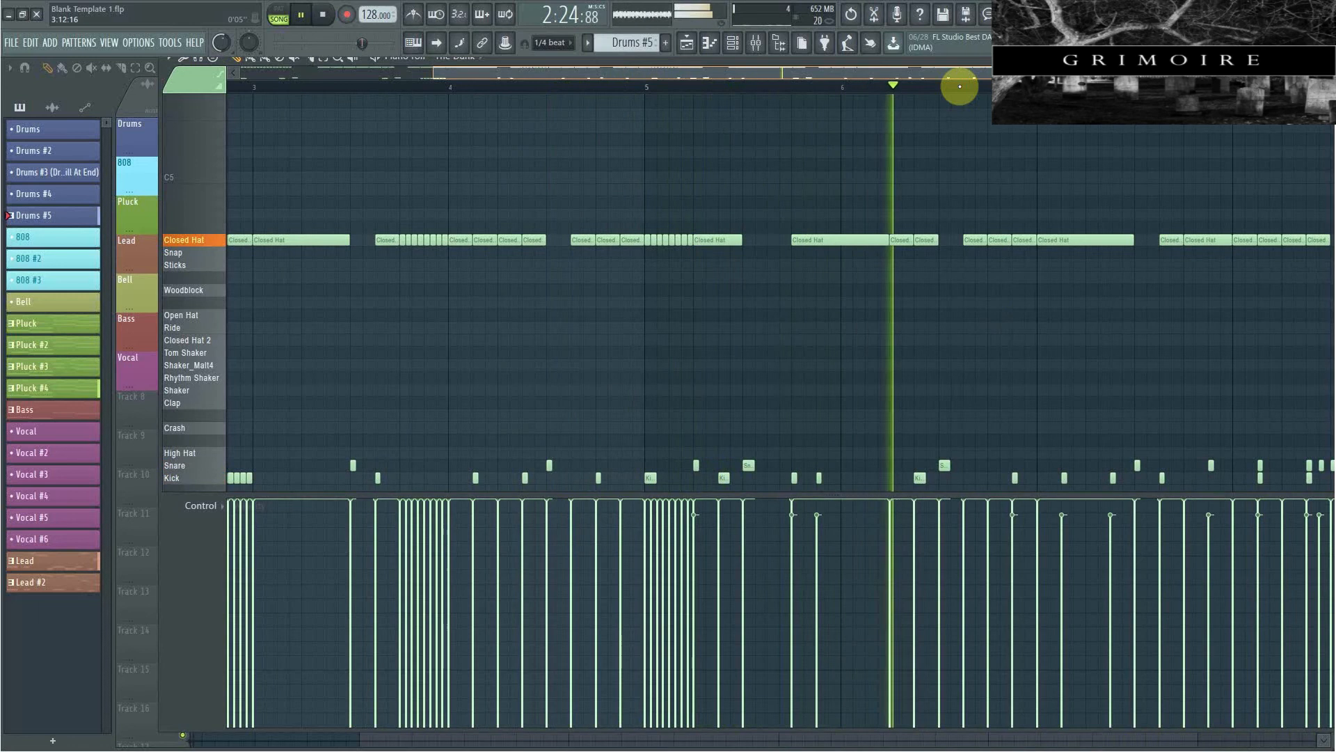
{"action": "key", "text": "space"}
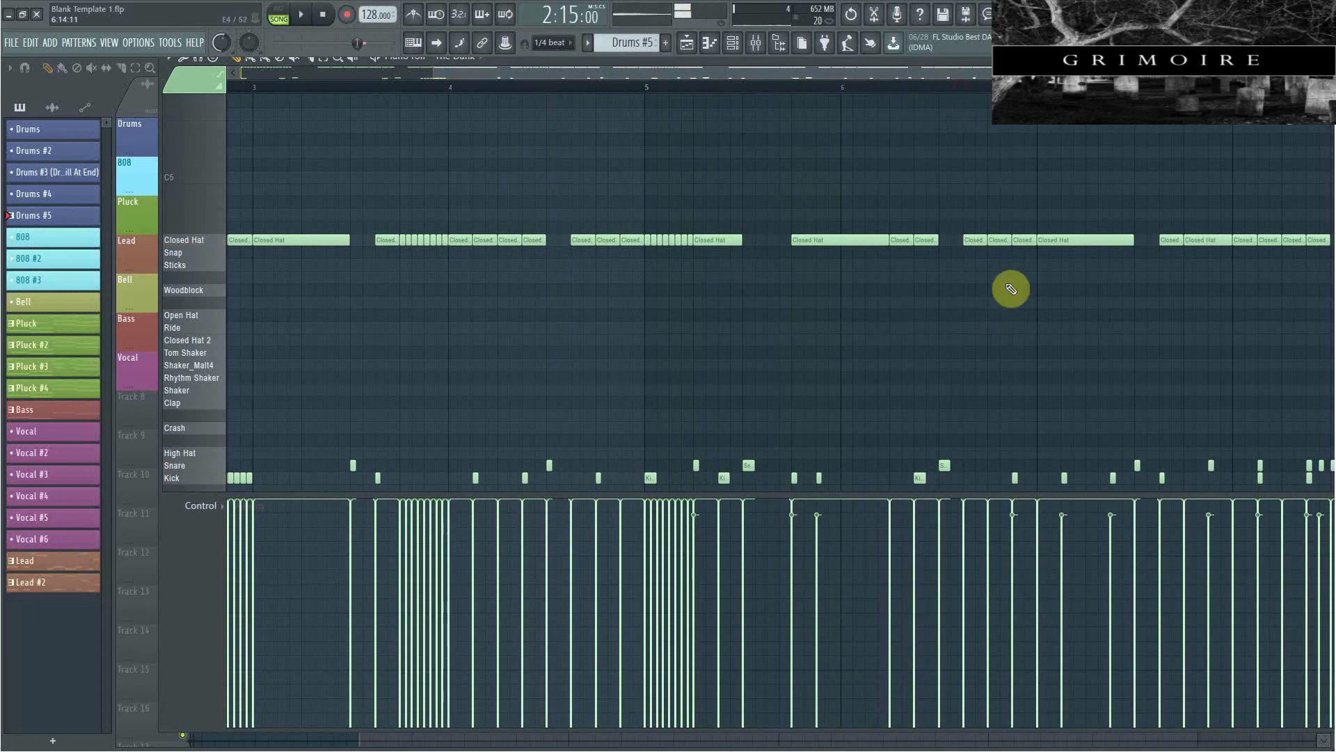
Split the eight-step closed hat on bar 5 step 13 at bar 6, chop the second half into half-step hits, and deselect them.
{"action": "left_click", "coordinate": [842, 232]}
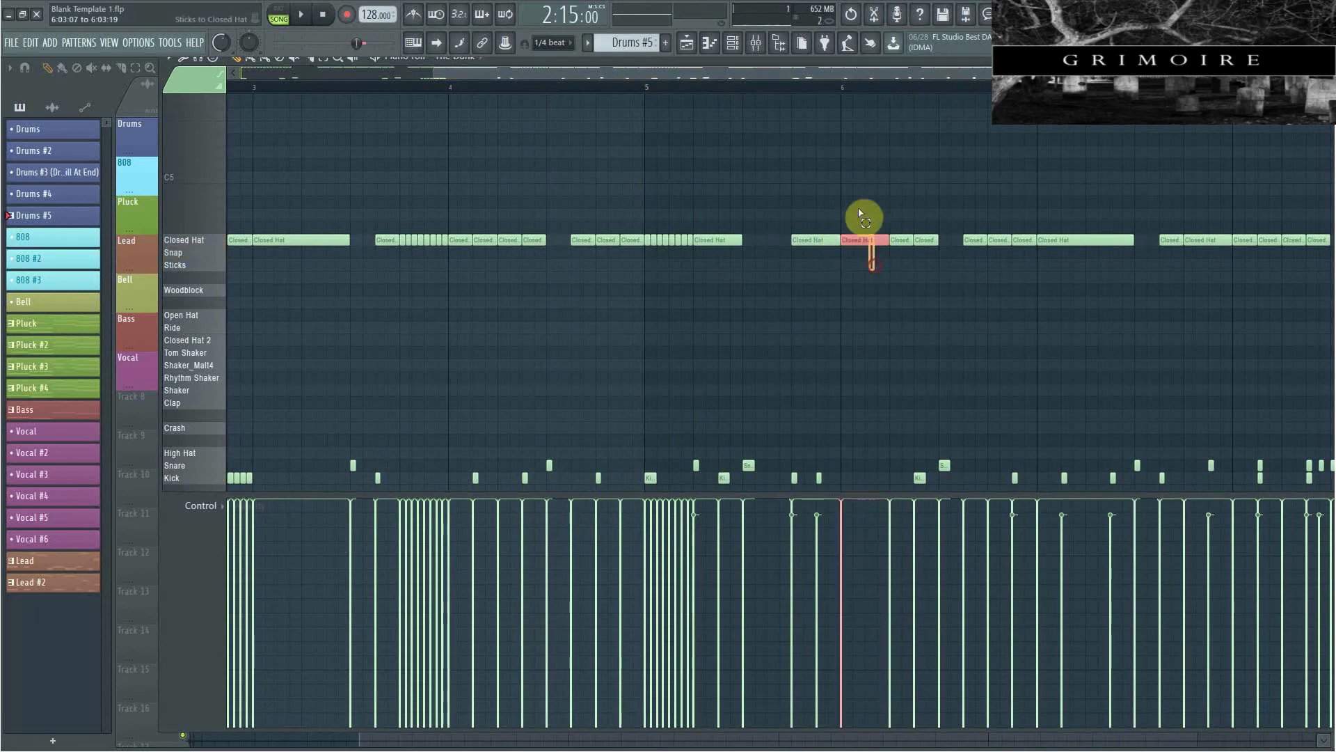
{"action": "key", "text": "alt+u"}
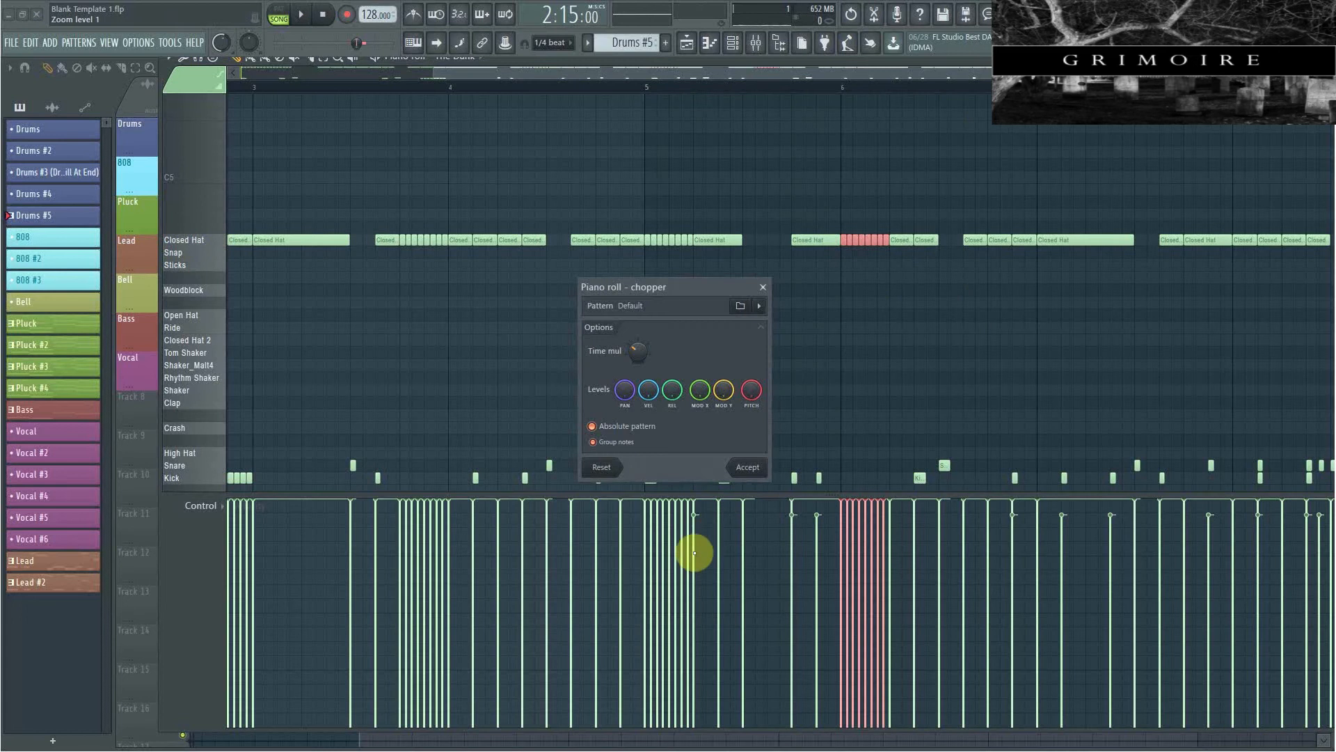
{"action": "left_click", "coordinate": [750, 468]}
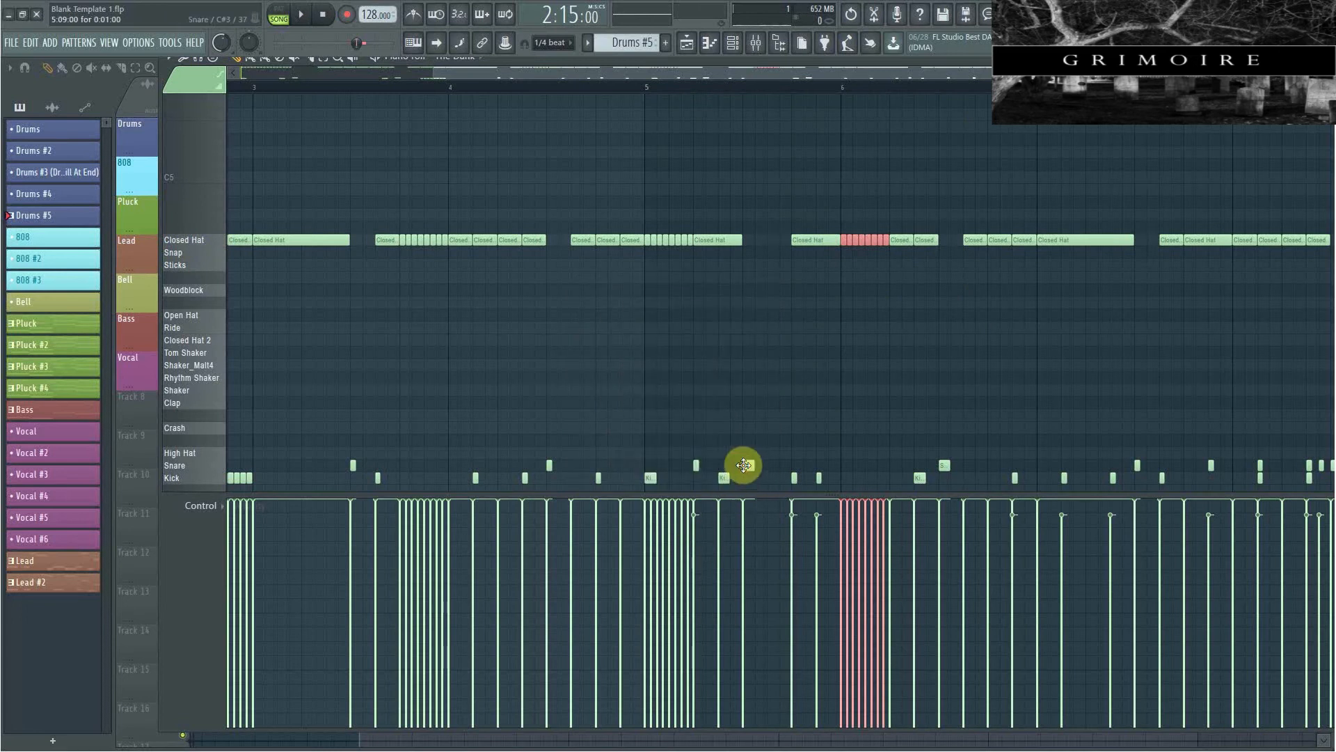
{"action": "left_click", "coordinate": [918, 358]}
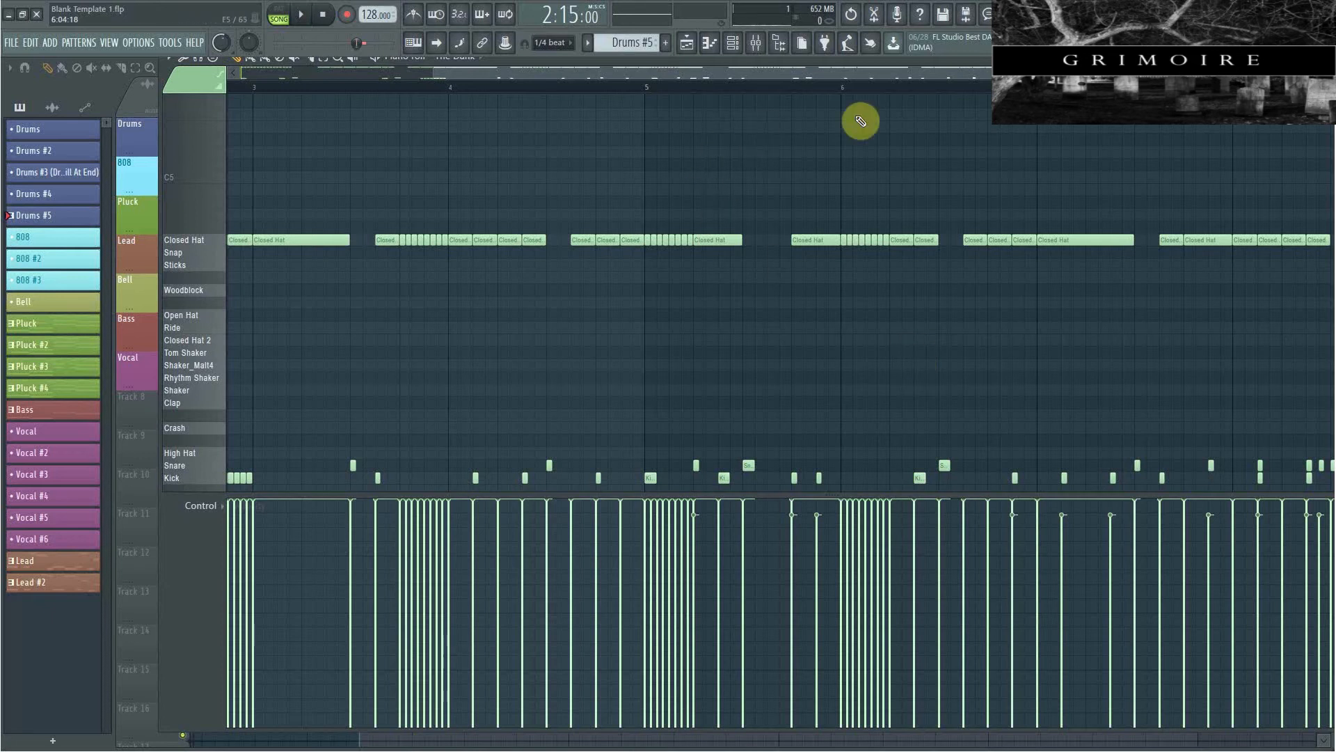
Return to bar 1 and play back the full eight-bar drum pattern with the chopped closed hats.
{"action": "scroll", "coordinate": [740, 304], "scroll_direction": "left", "scroll_amount": 5}
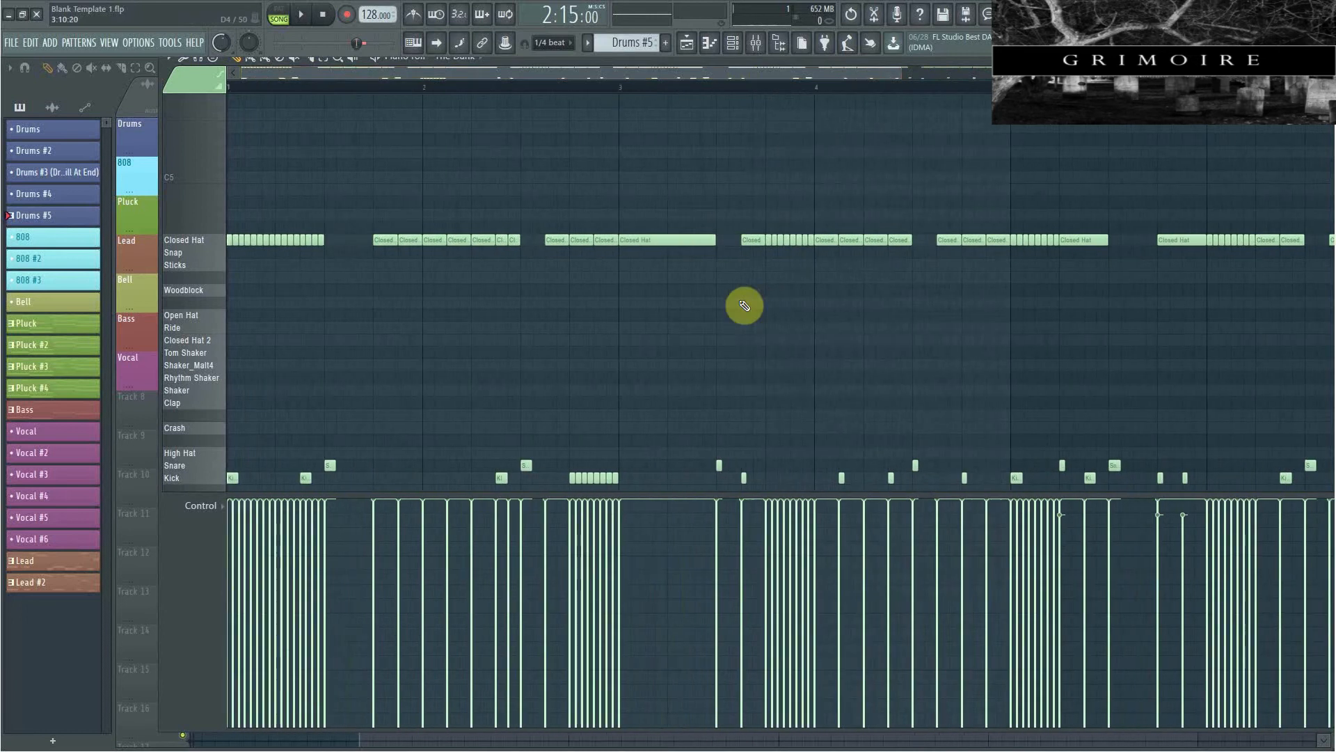
{"action": "scroll", "coordinate": [740, 307], "scroll_direction": "down", "scroll_amount": 3}
{"action": "scroll", "coordinate": [739, 318], "scroll_direction": "up", "scroll_amount": 2}
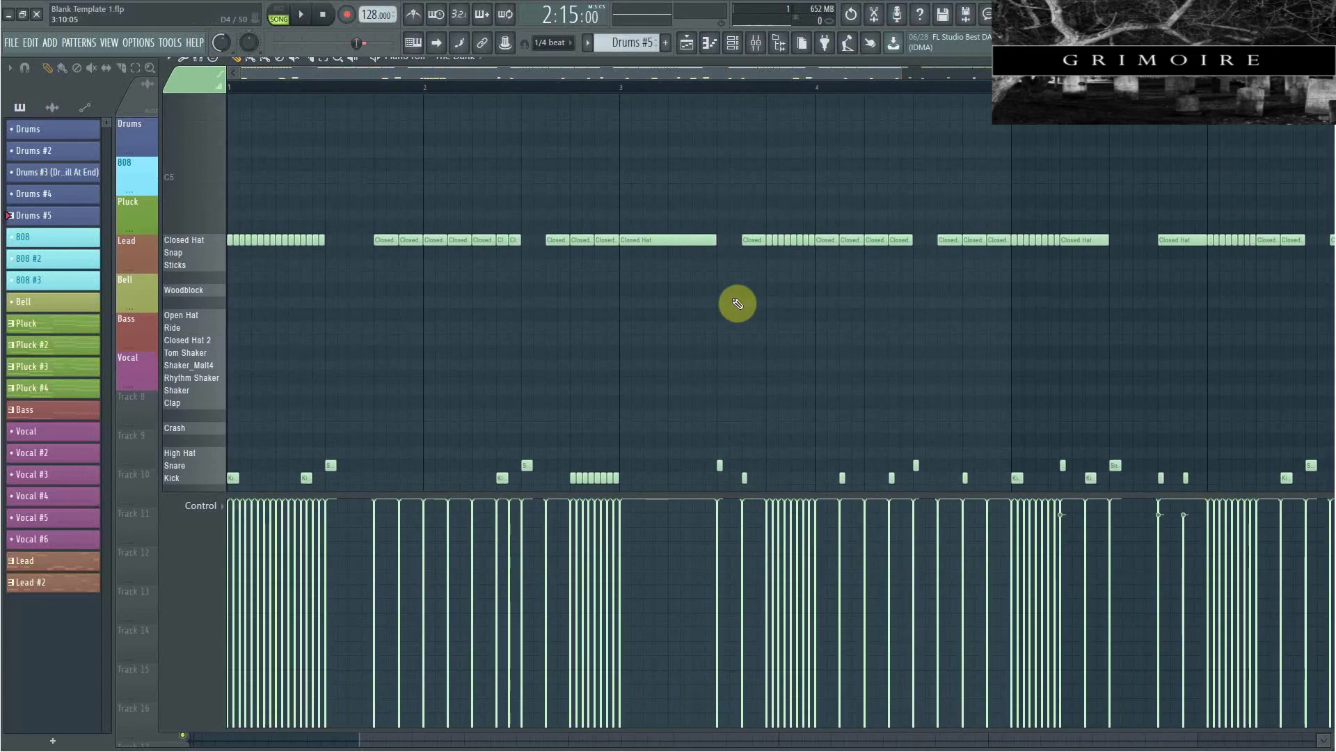
{"action": "key", "text": "space"}
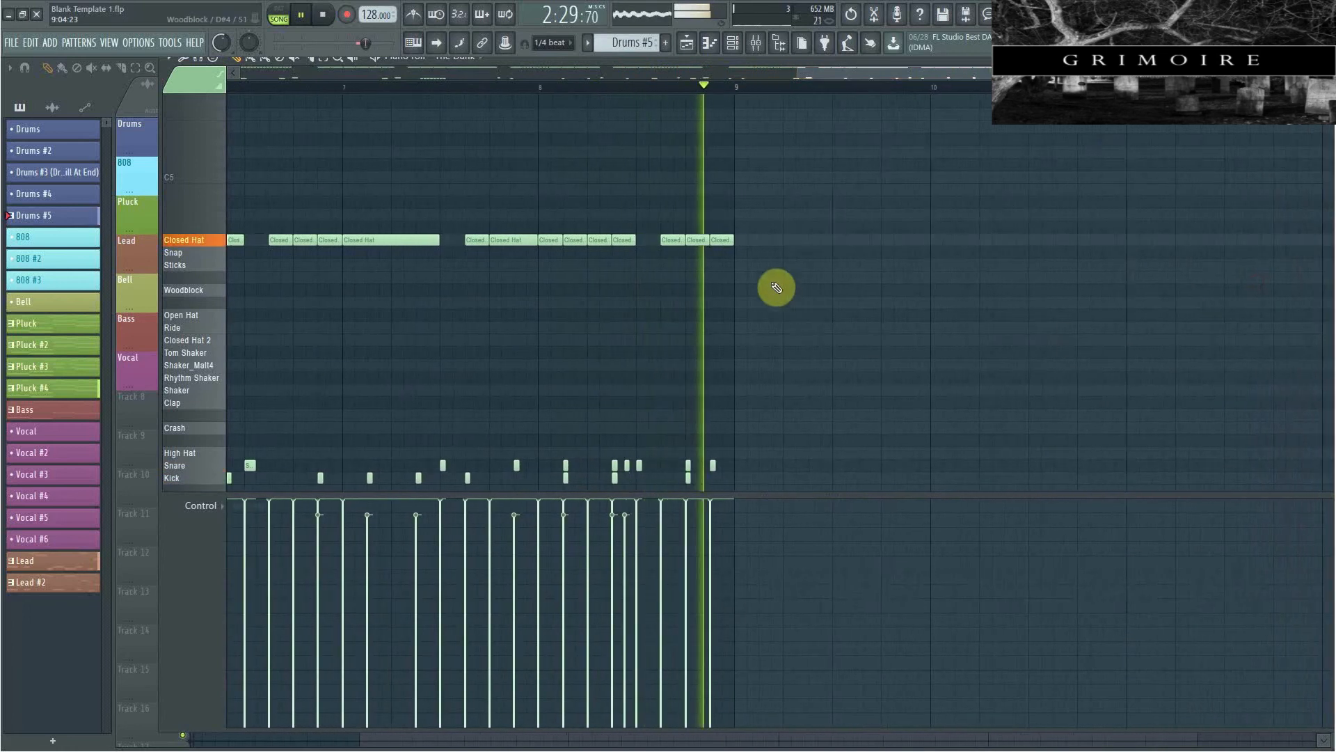
Chop the closed hats on bar 8 steps 5 to 8 and 13 to 16 into half-step hits, deselect them, and stop playback.
{"action": "left_click_drag", "start_coordinate": [616, 262], "coordinate": [593, 236]}
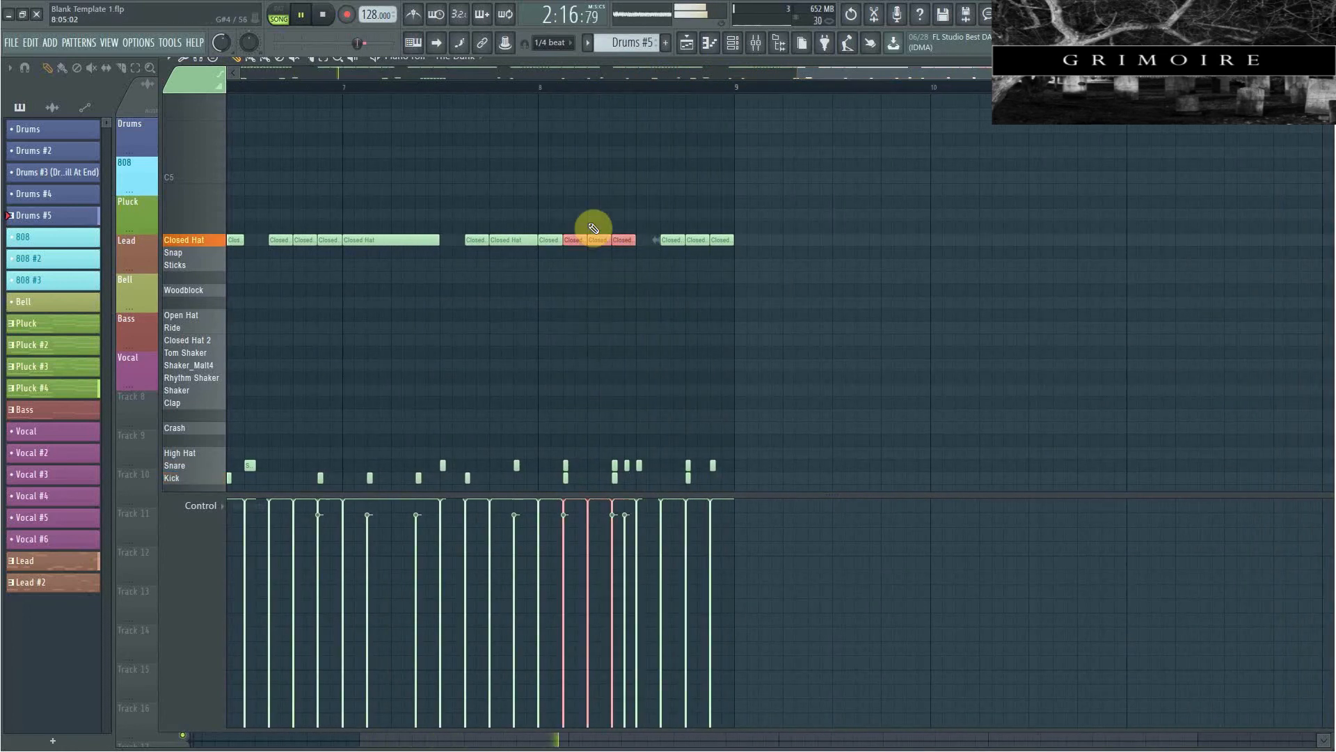
{"action": "left_click", "coordinate": [565, 318], "text": "ctrl"}
{"action": "left_click_drag", "start_coordinate": [638, 292], "coordinate": [599, 212]}
{"action": "left_click_drag", "start_coordinate": [750, 270], "coordinate": [711, 237]}
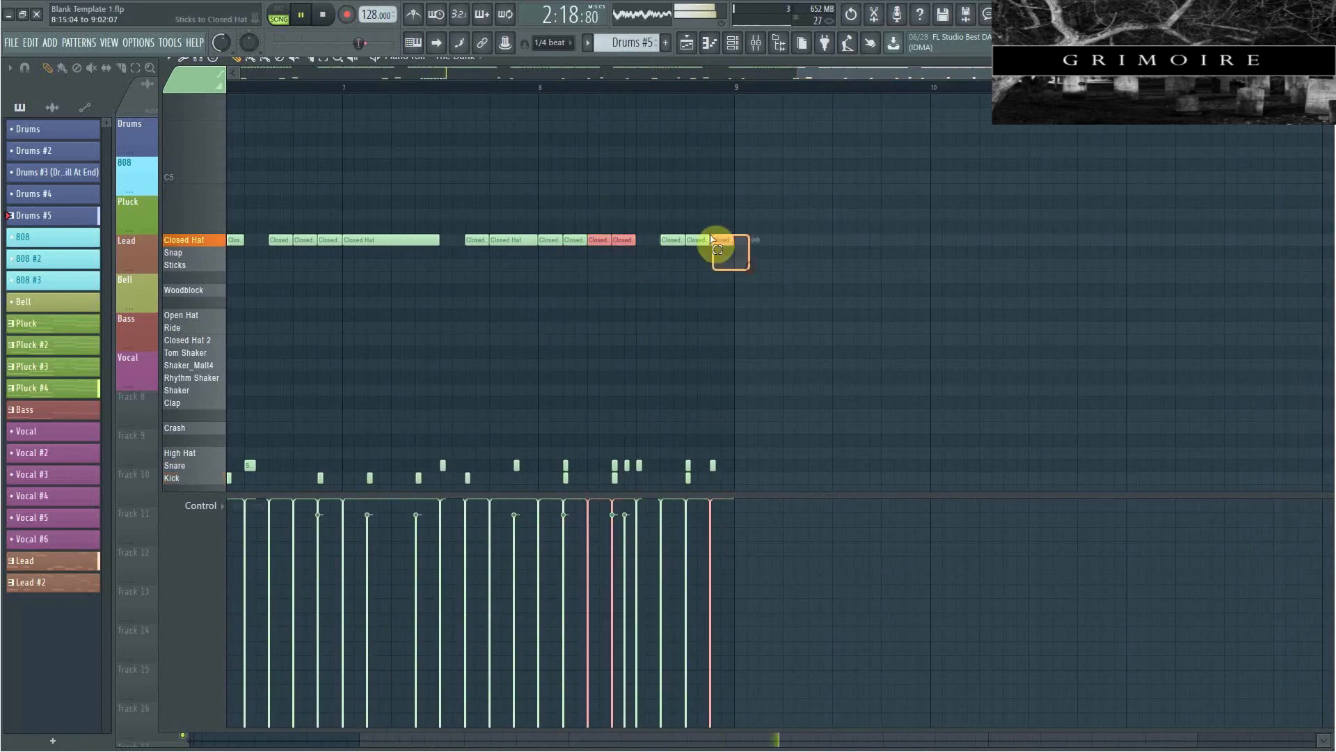
{"action": "key", "text": "alt+u"}
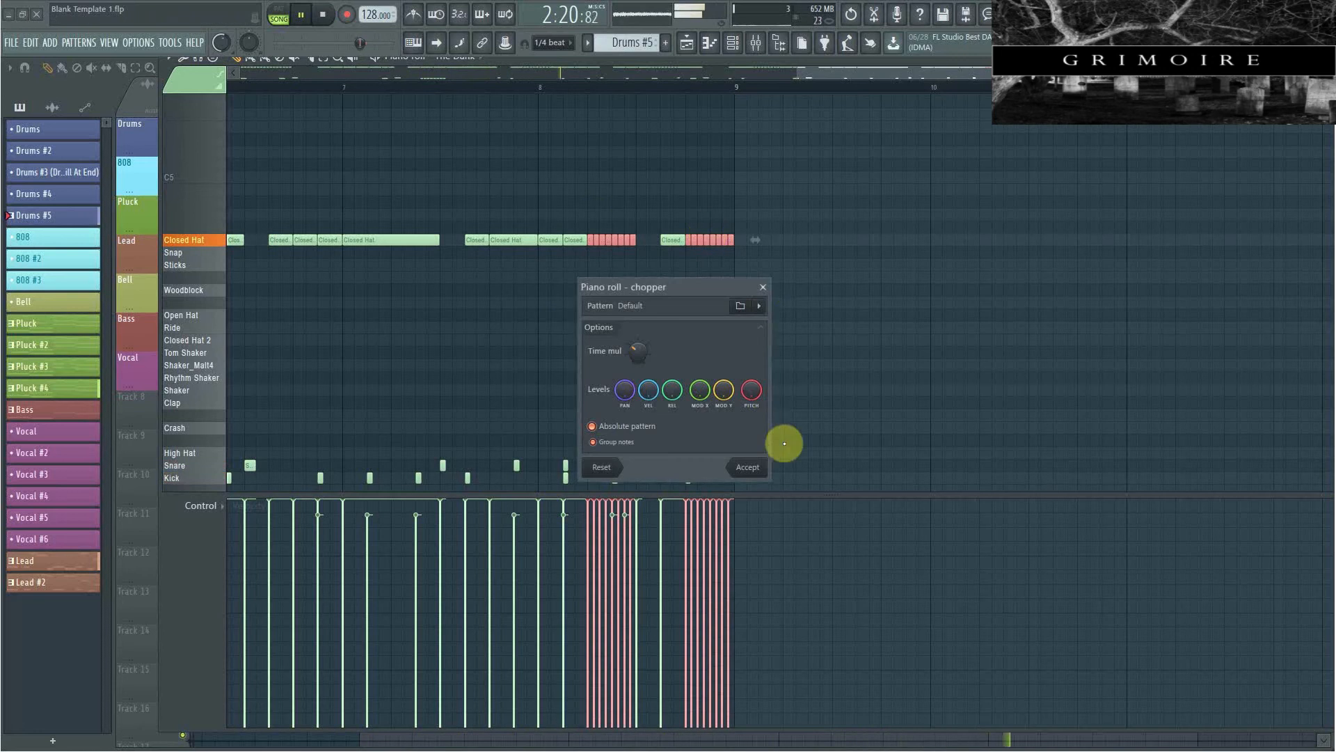
{"action": "left_click", "coordinate": [747, 465]}
{"action": "left_click", "coordinate": [583, 360], "text": "ctrl"}
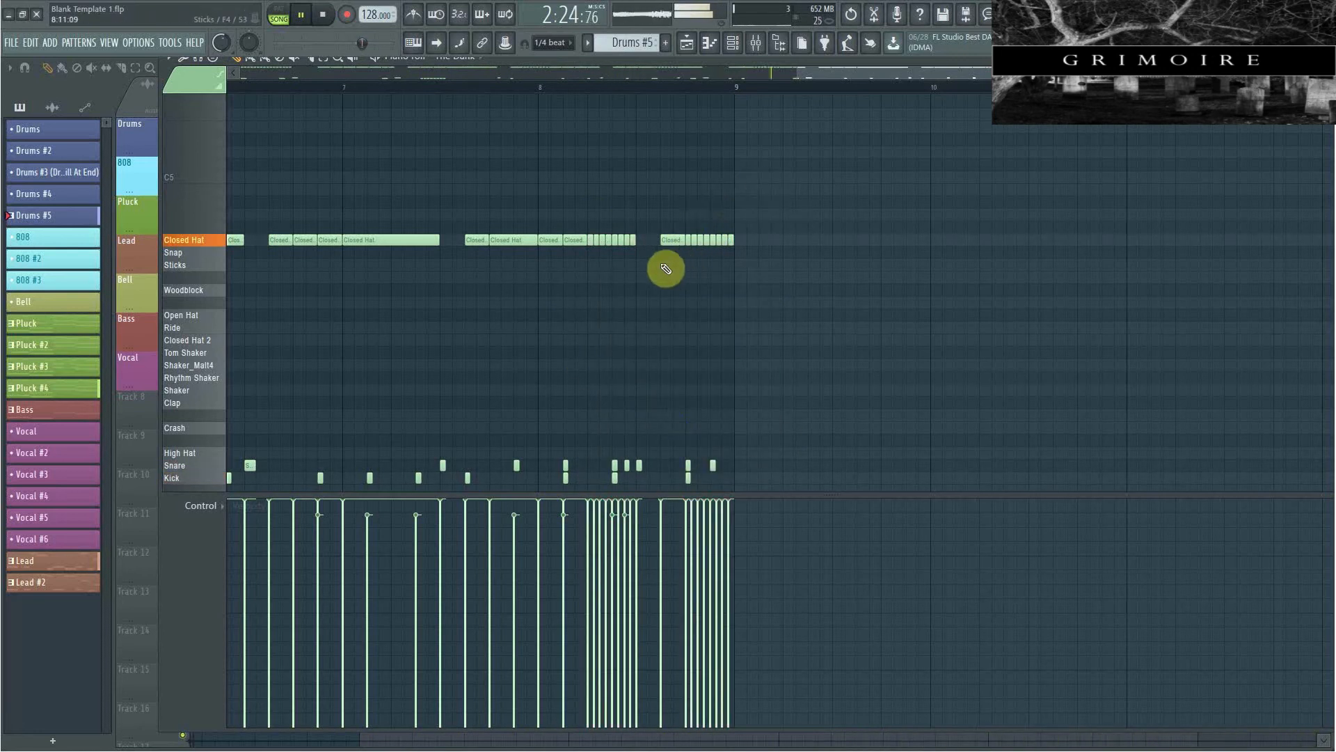
{"action": "left_click_drag", "start_coordinate": [797, 73], "coordinate": [245, 74]}
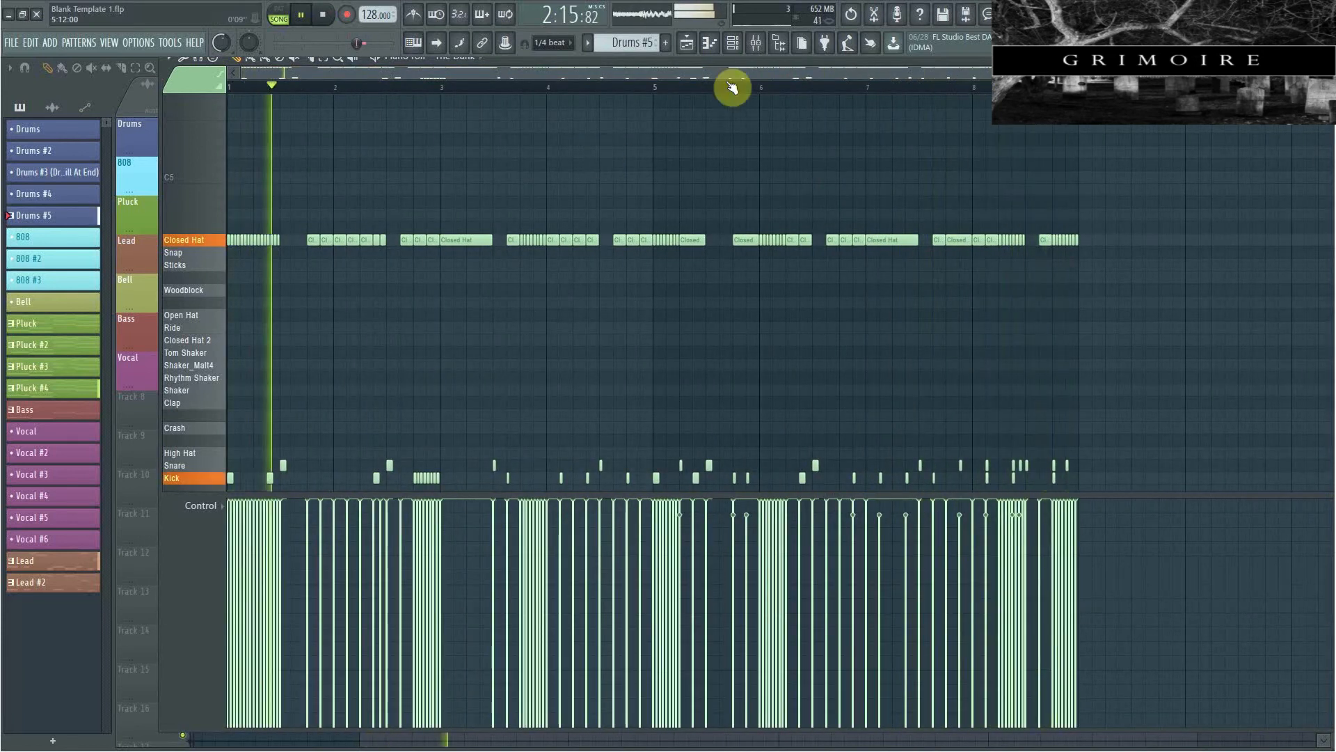
{"action": "key", "text": "space"}
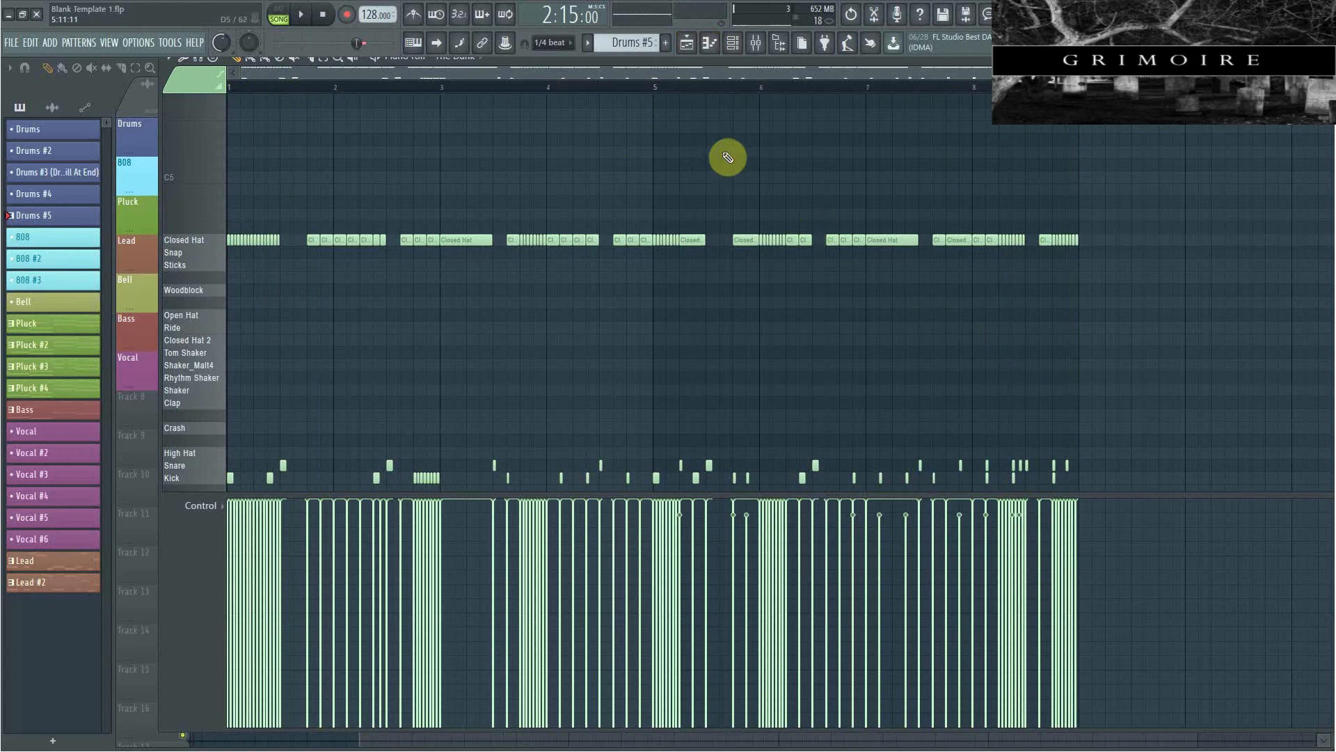
Try to paste the copied notes into Drop 1's Drums #3 (Drum Fill At End) pattern for The Dank.
{"action": "left_click", "coordinate": [686, 46]}
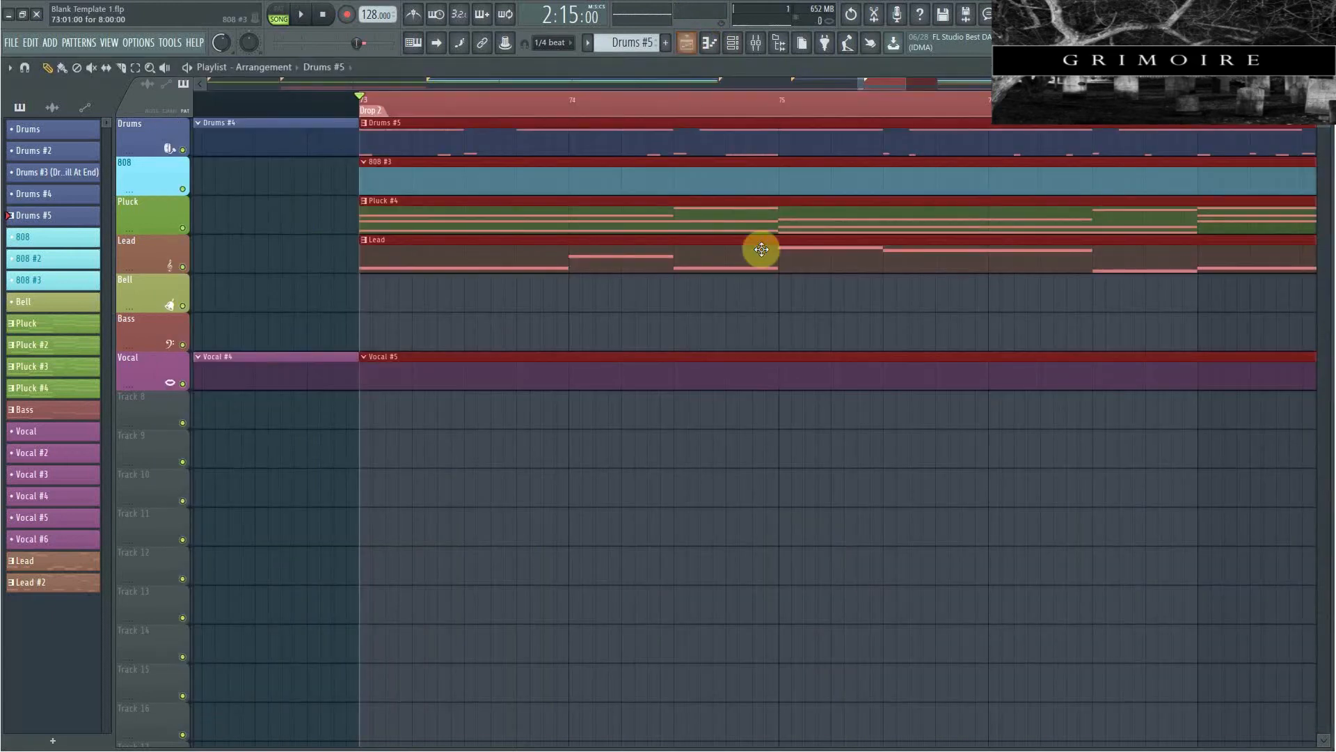
{"action": "scroll", "coordinate": [755, 314], "scroll_direction": "down", "scroll_amount": 5}
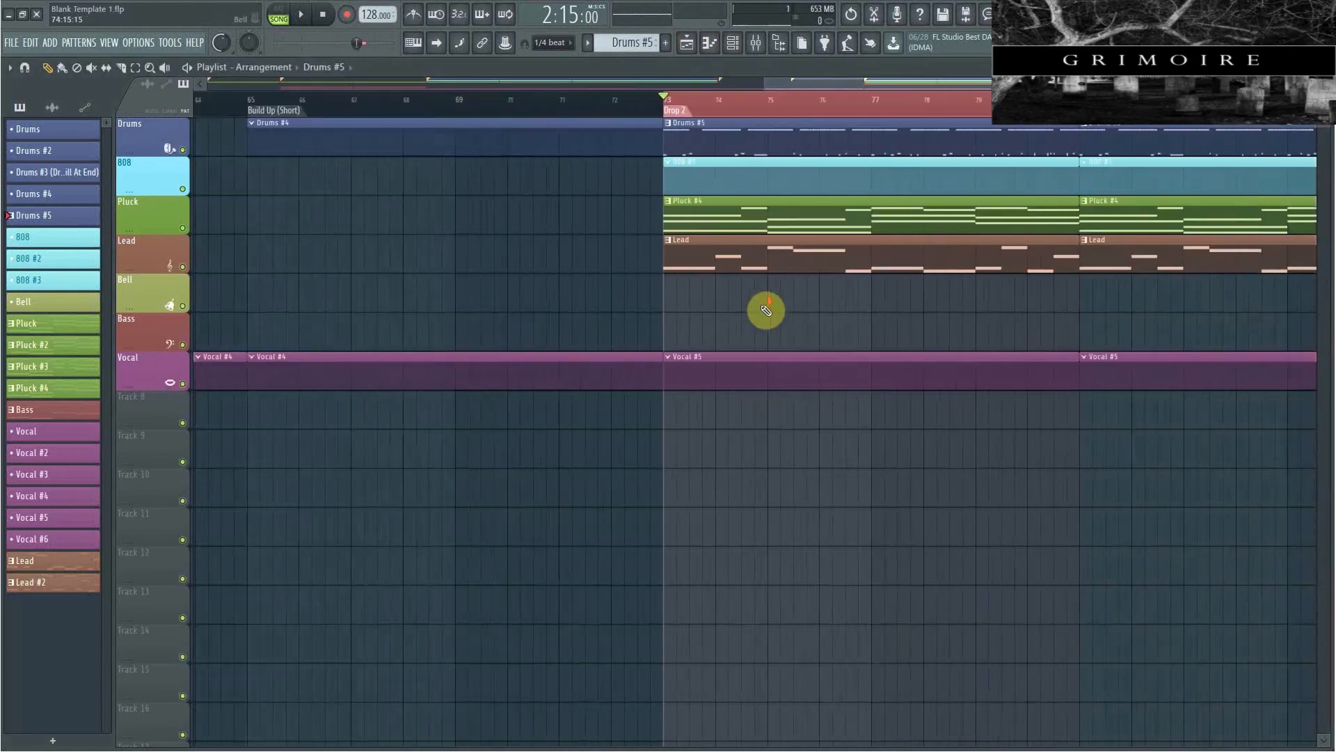
{"action": "scroll", "coordinate": [766, 310], "scroll_direction": "down", "scroll_amount": 2}
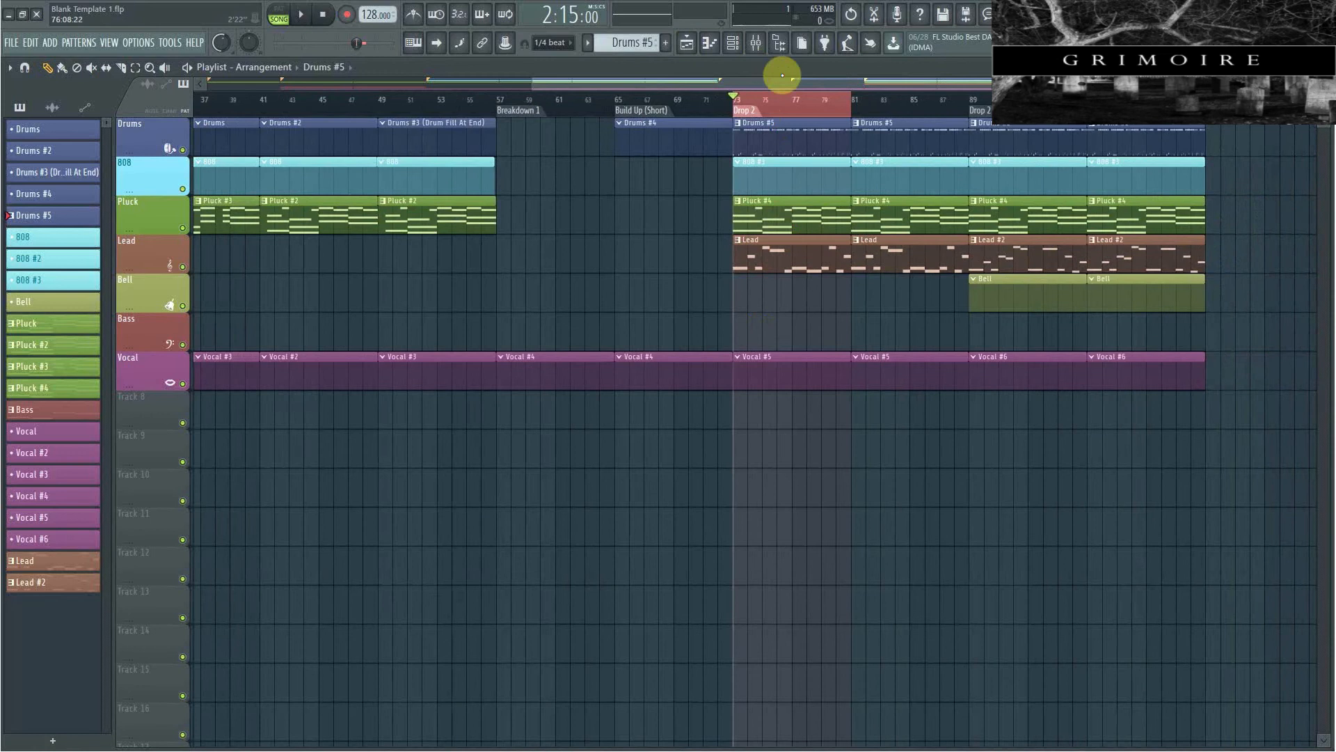
{"action": "left_click_drag", "start_coordinate": [777, 82], "coordinate": [616, 105]}
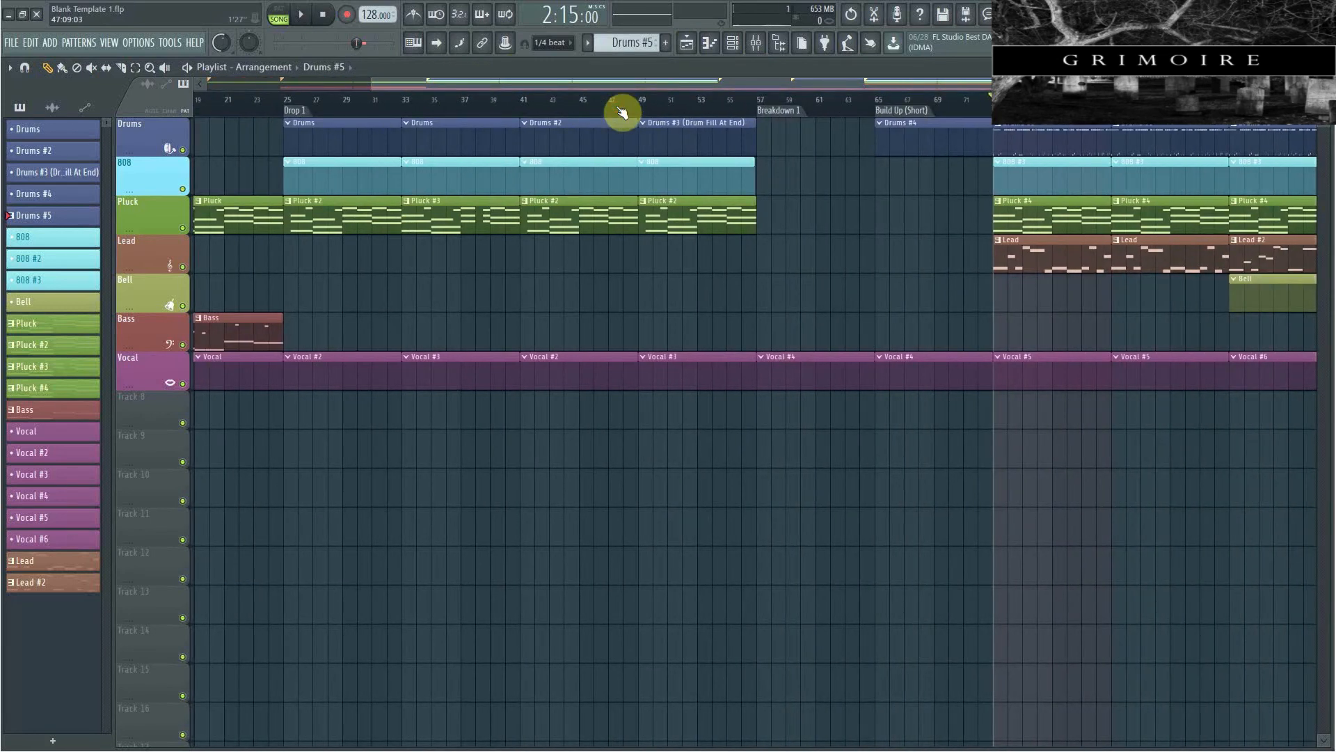
{"action": "double_click", "coordinate": [332, 124]}
{"action": "double_click", "coordinate": [676, 135]}
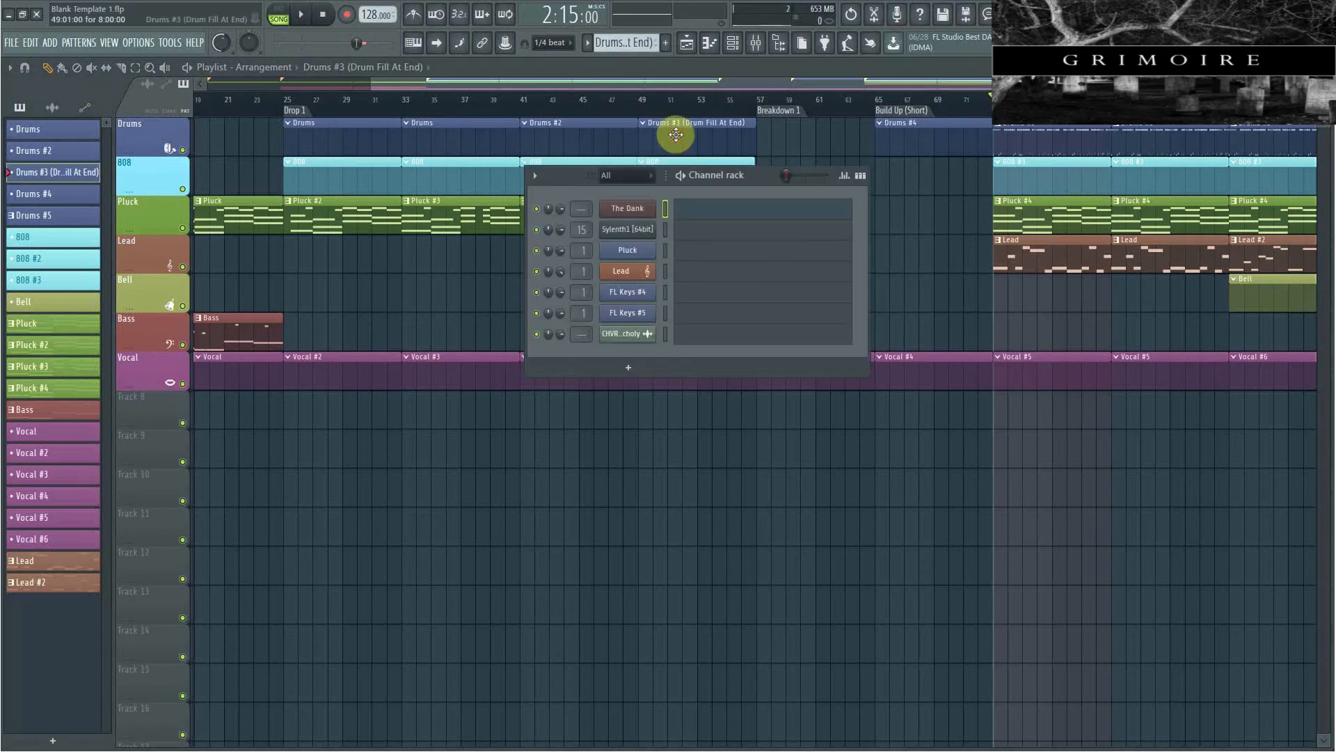
{"action": "left_click", "coordinate": [717, 216]}
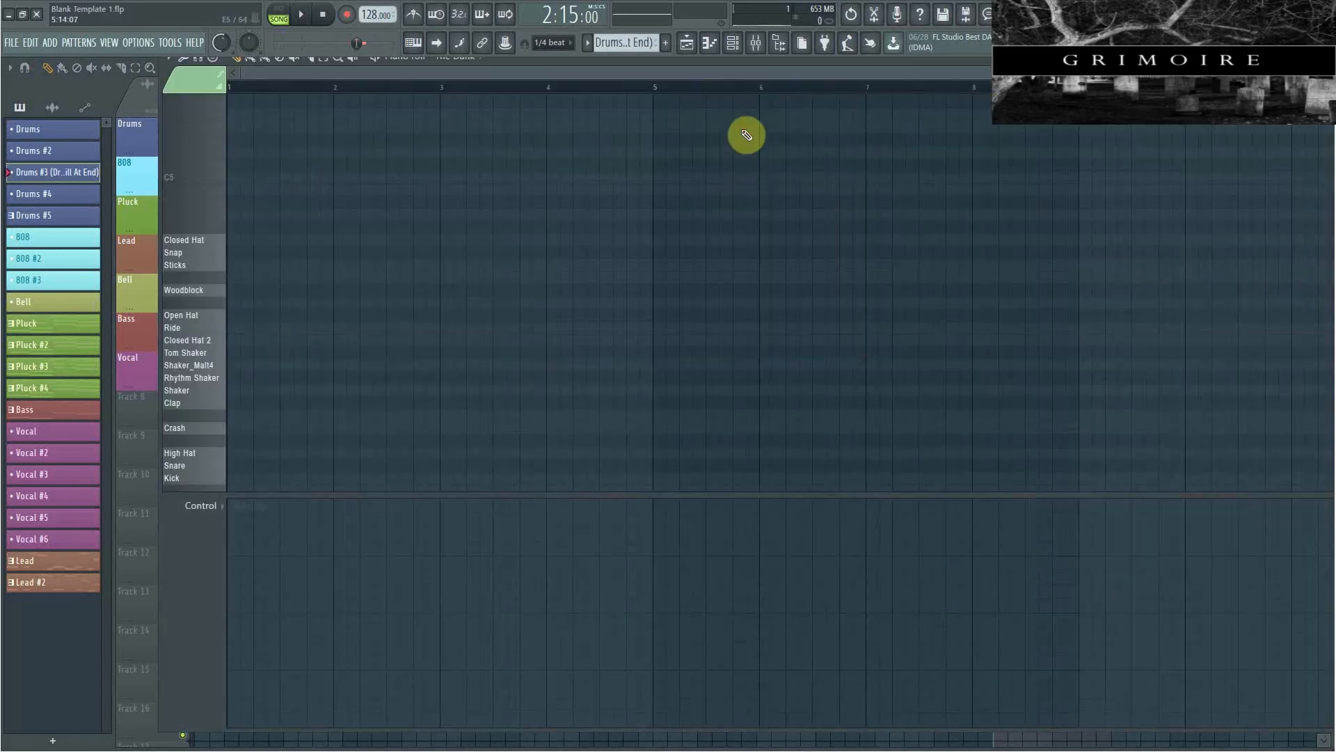
{"action": "key", "text": "ctrl+v"}
{"action": "left_click", "coordinate": [687, 44]}
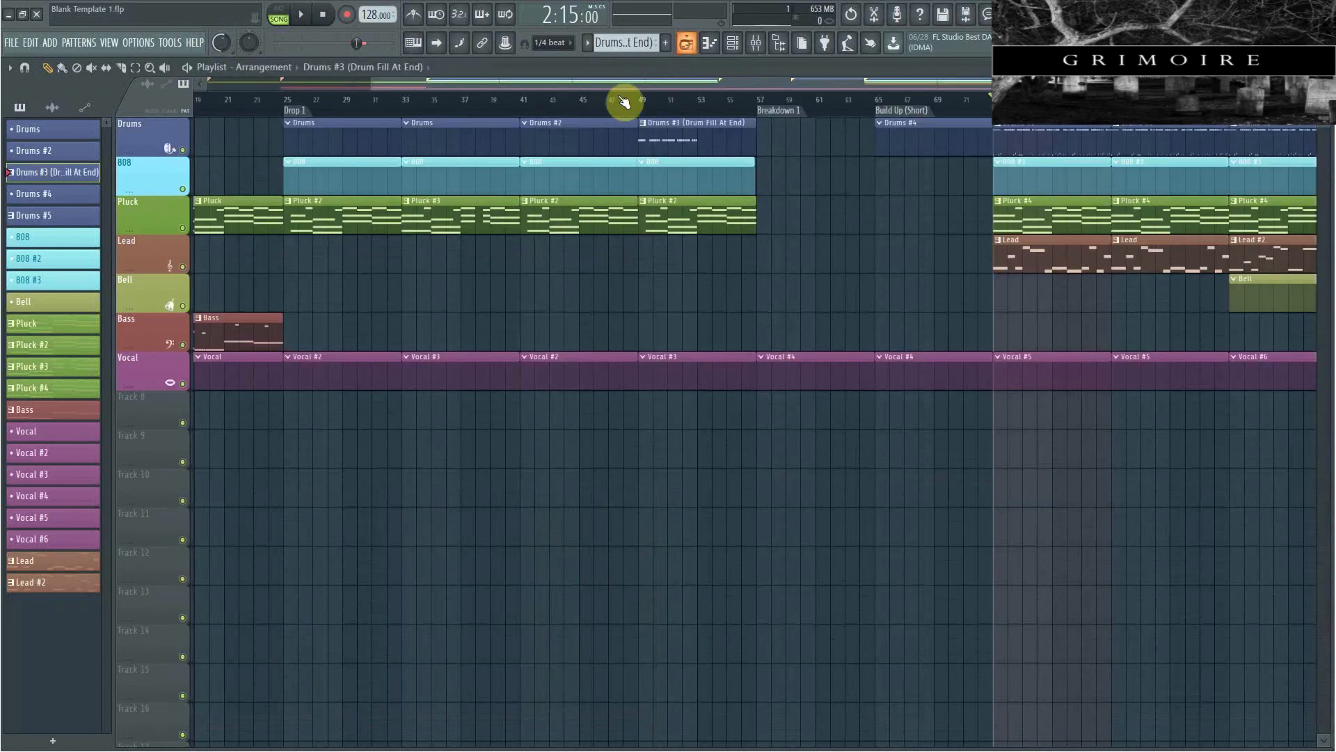
Copy all notes of the Drums #5 pattern and paste them into the Drums #3 (Drum Fill At End) pattern at bar 49.
{"action": "double_click", "coordinate": [1004, 134]}
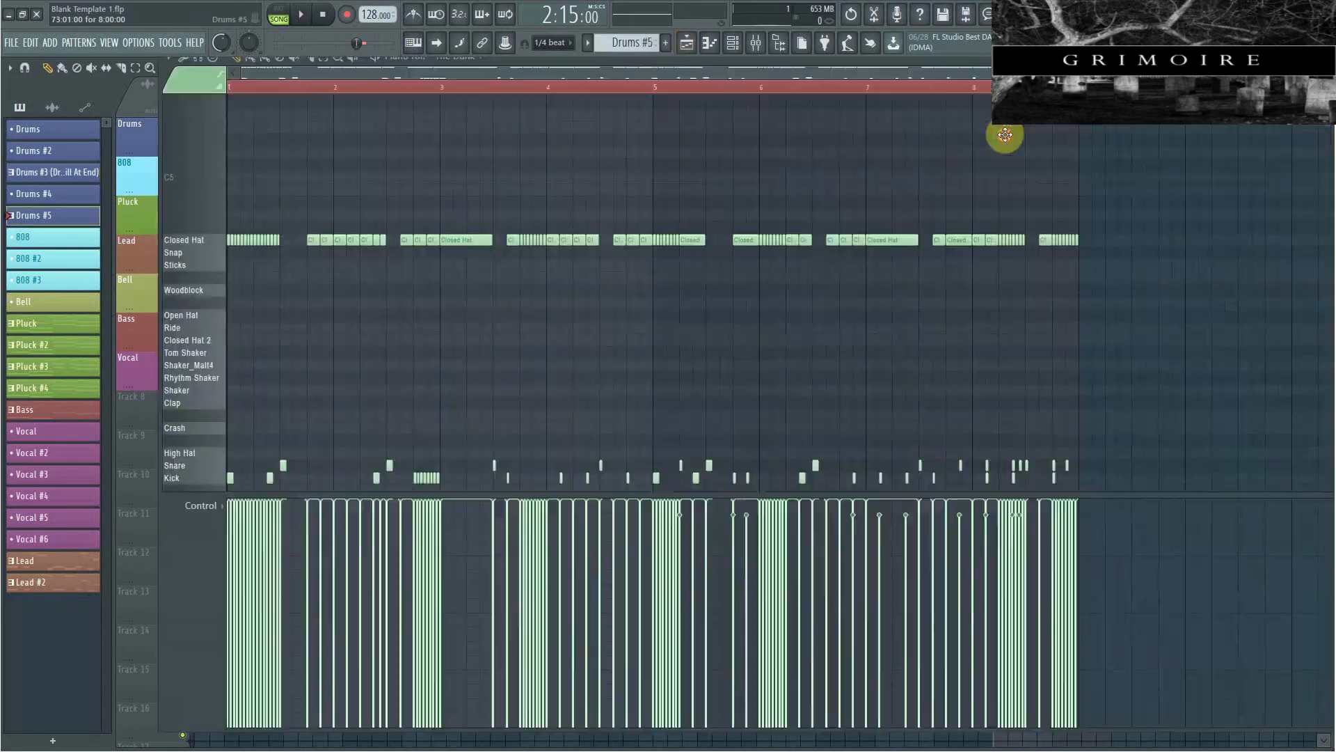
{"action": "key", "text": "ctrl+a"}
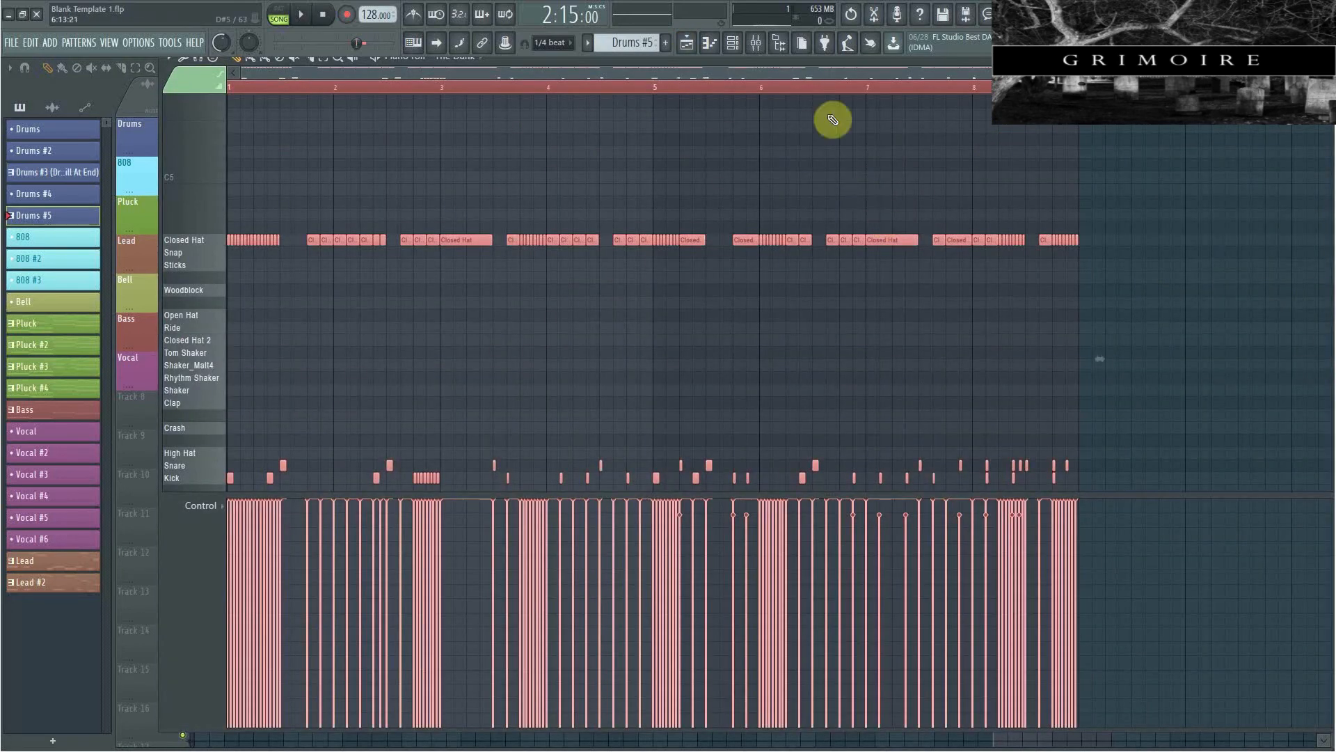
{"action": "left_click", "coordinate": [708, 43]}
{"action": "double_click", "coordinate": [696, 124]}
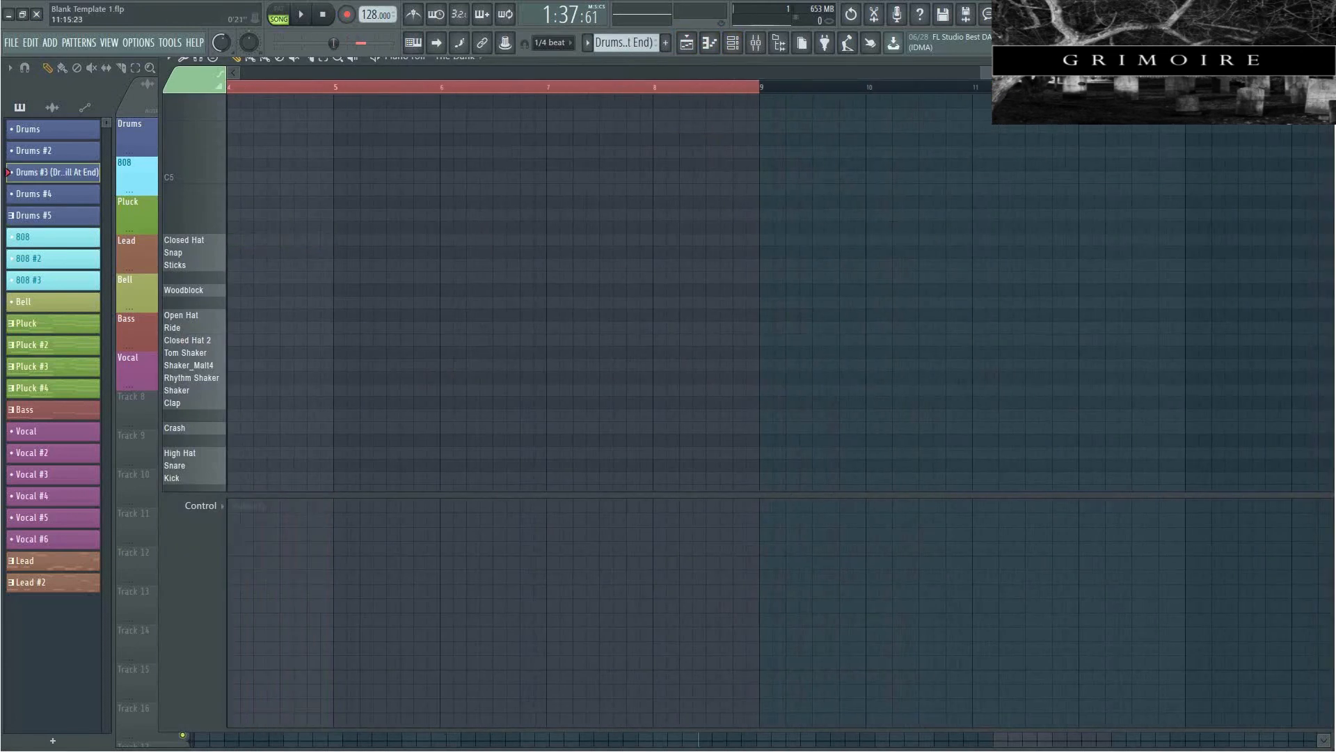
{"action": "left_click", "coordinate": [685, 43]}
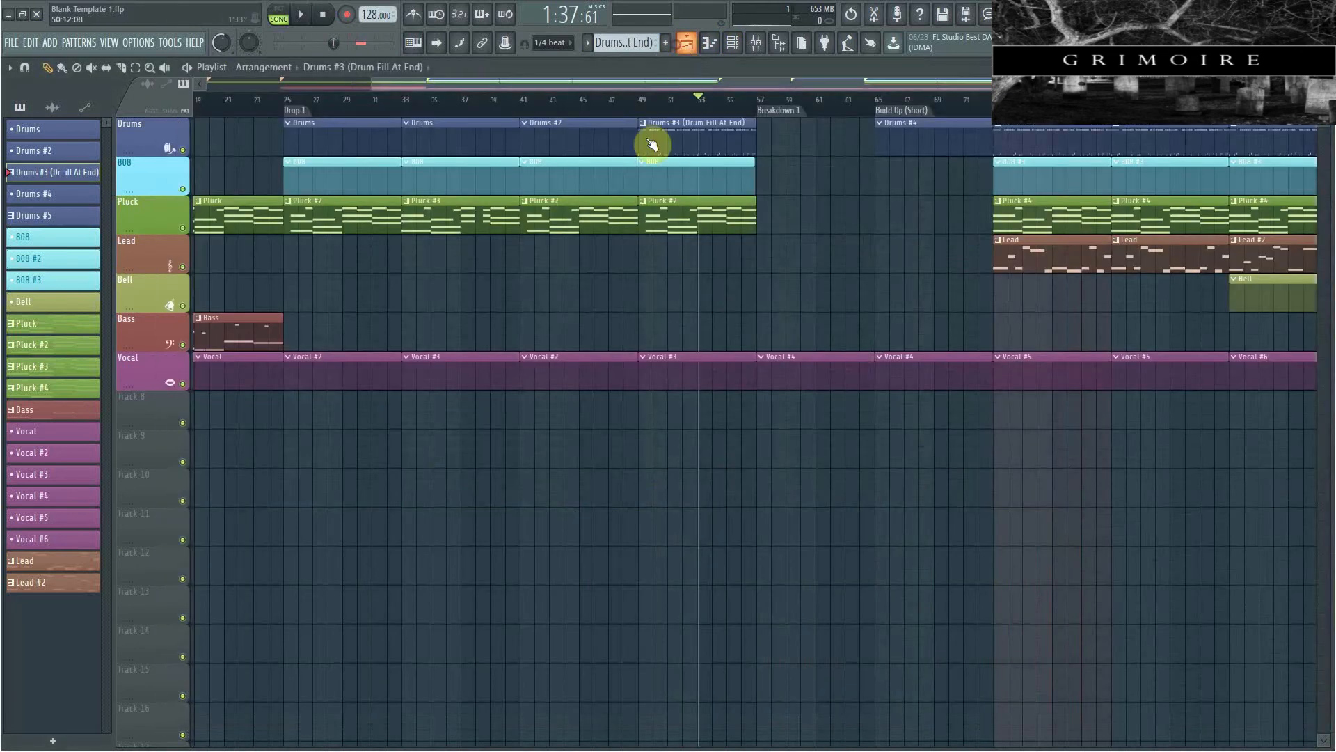
Paste the copied drum notes into The Dank's piano roll in the Drums #2 and Drums patterns of Drop 1.
{"action": "double_click", "coordinate": [577, 133]}
{"action": "left_click", "coordinate": [713, 214]}
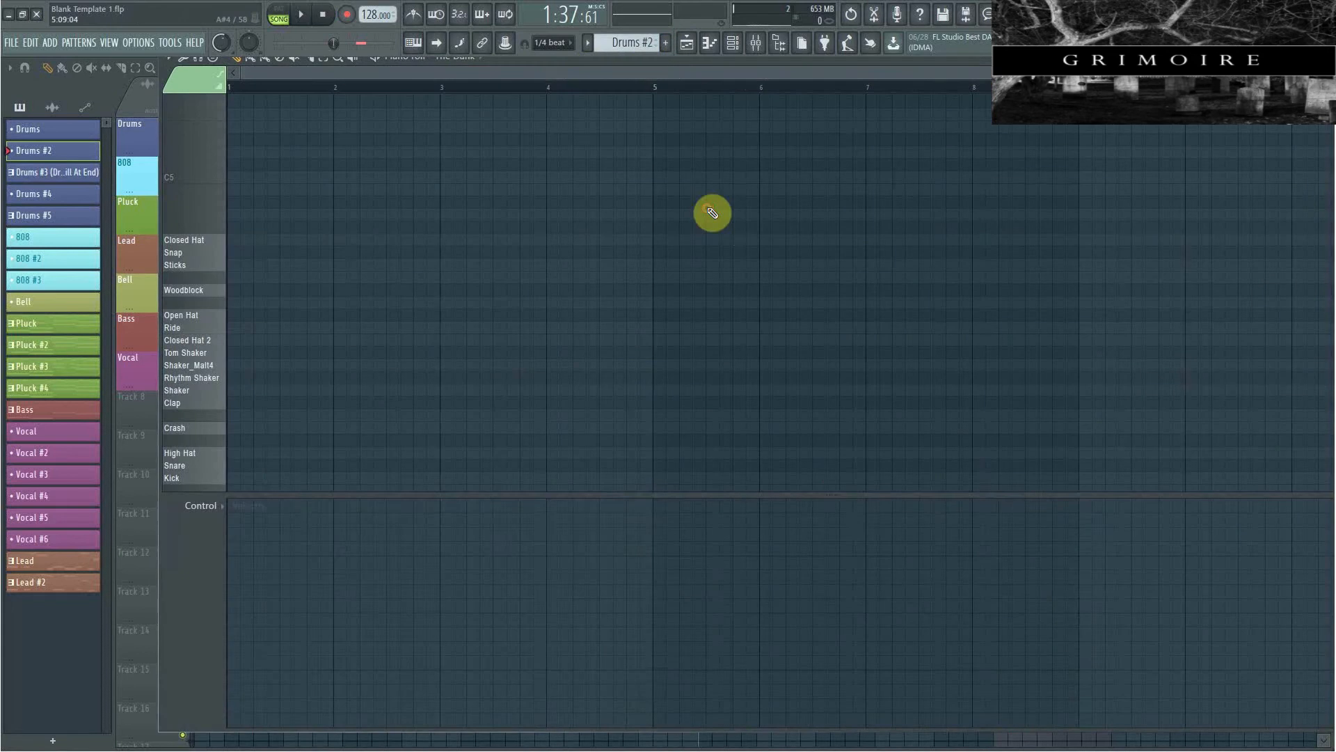
{"action": "left_click", "coordinate": [693, 43]}
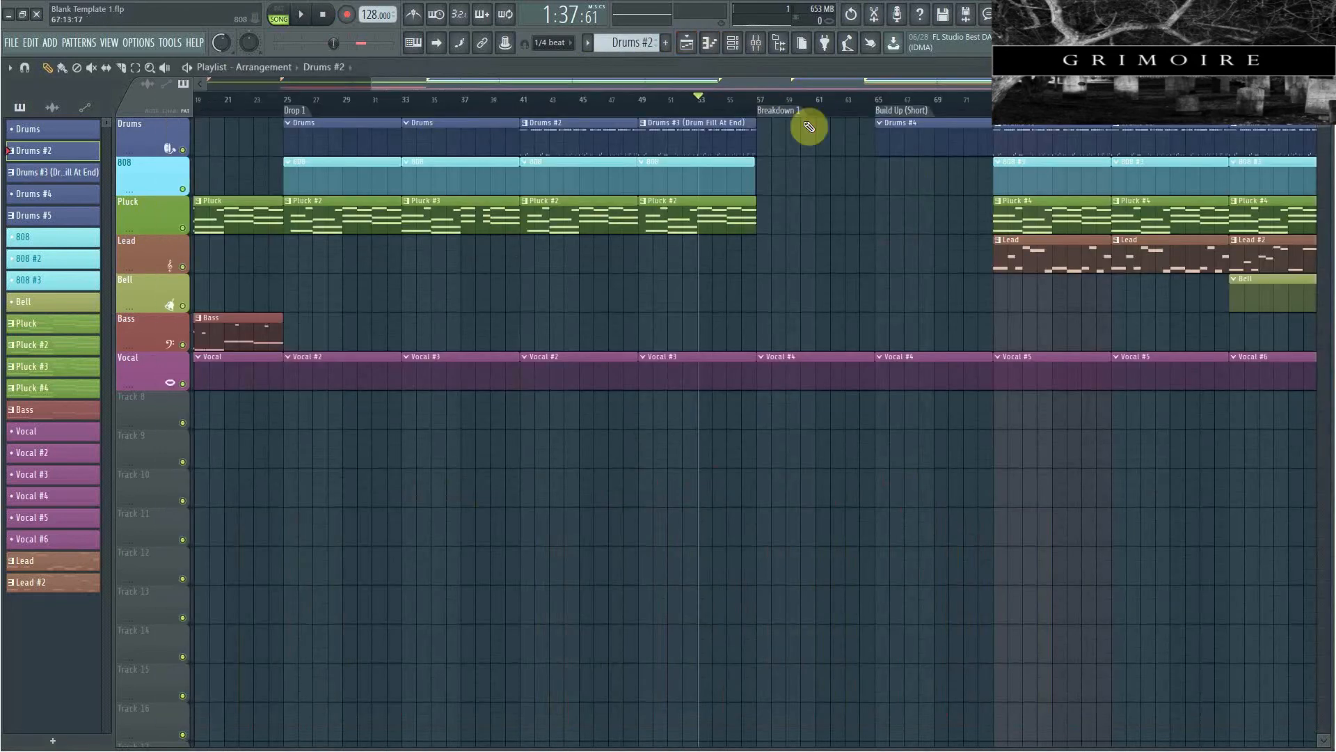
{"action": "double_click", "coordinate": [443, 134]}
{"action": "left_click", "coordinate": [730, 216]}
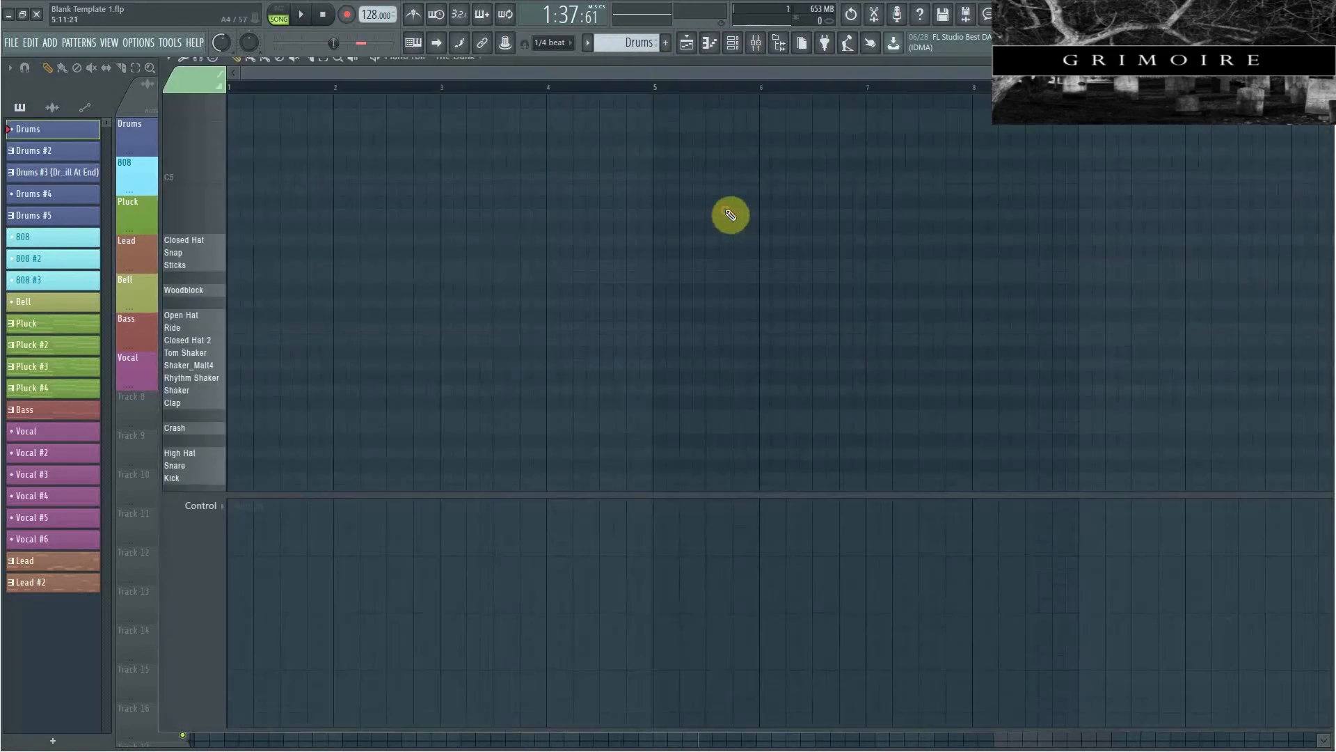
{"action": "left_click", "coordinate": [689, 44]}
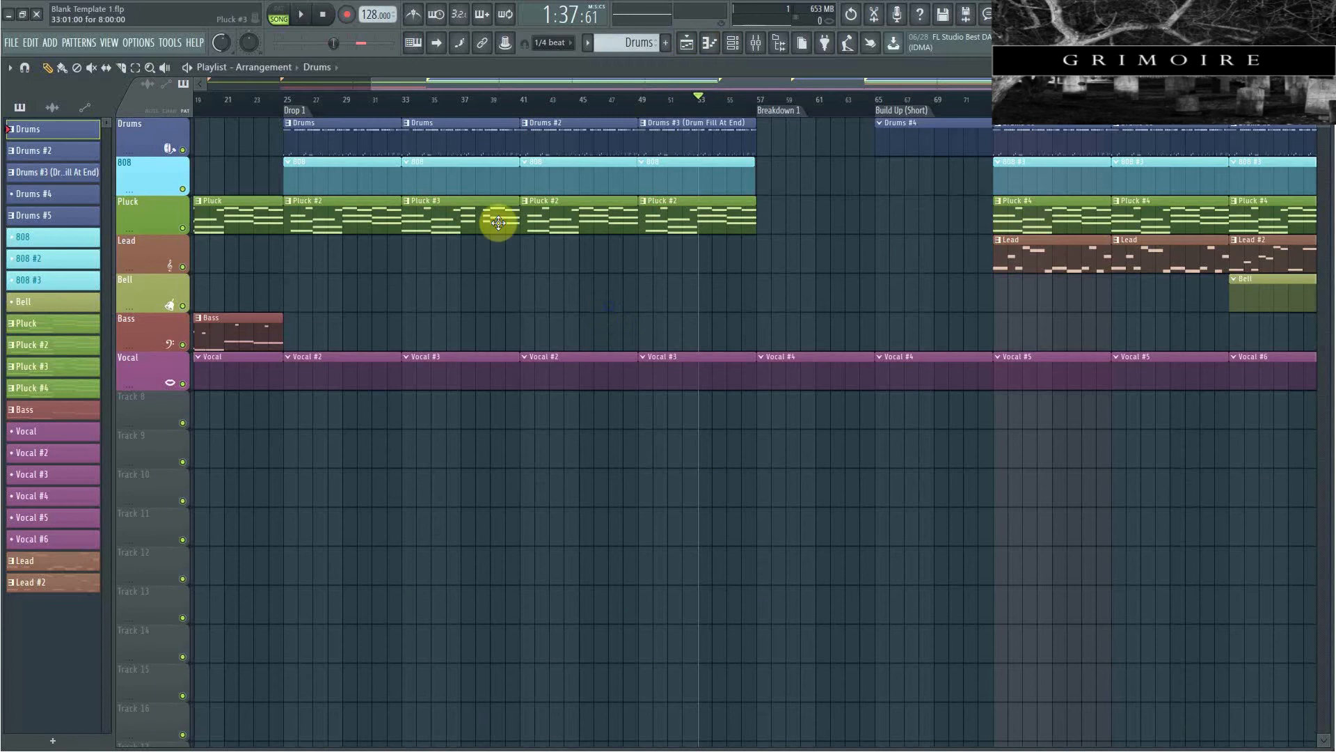
Delete all closed hat notes from the Drums pattern, keeping its kicks and snares.
{"action": "double_click", "coordinate": [331, 142]}
{"action": "left_click_drag", "start_coordinate": [880, 265], "coordinate": [177, 178]}
{"action": "key", "text": "Delete"}
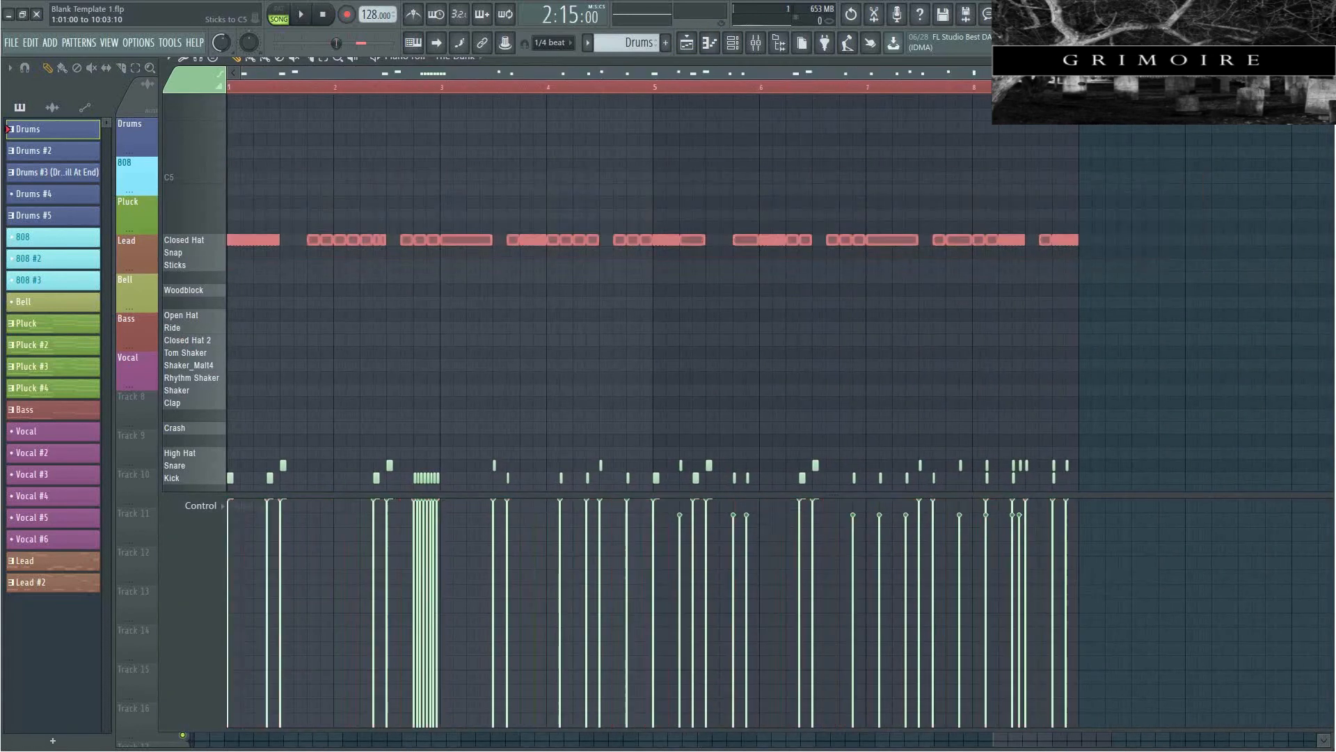
Thin the chopped kick roll at the end of bar 2 in Drums to two half-step kicks on steps 13 and 15.
{"action": "scroll", "coordinate": [557, 426], "scroll_direction": "down", "scroll_amount": 4}
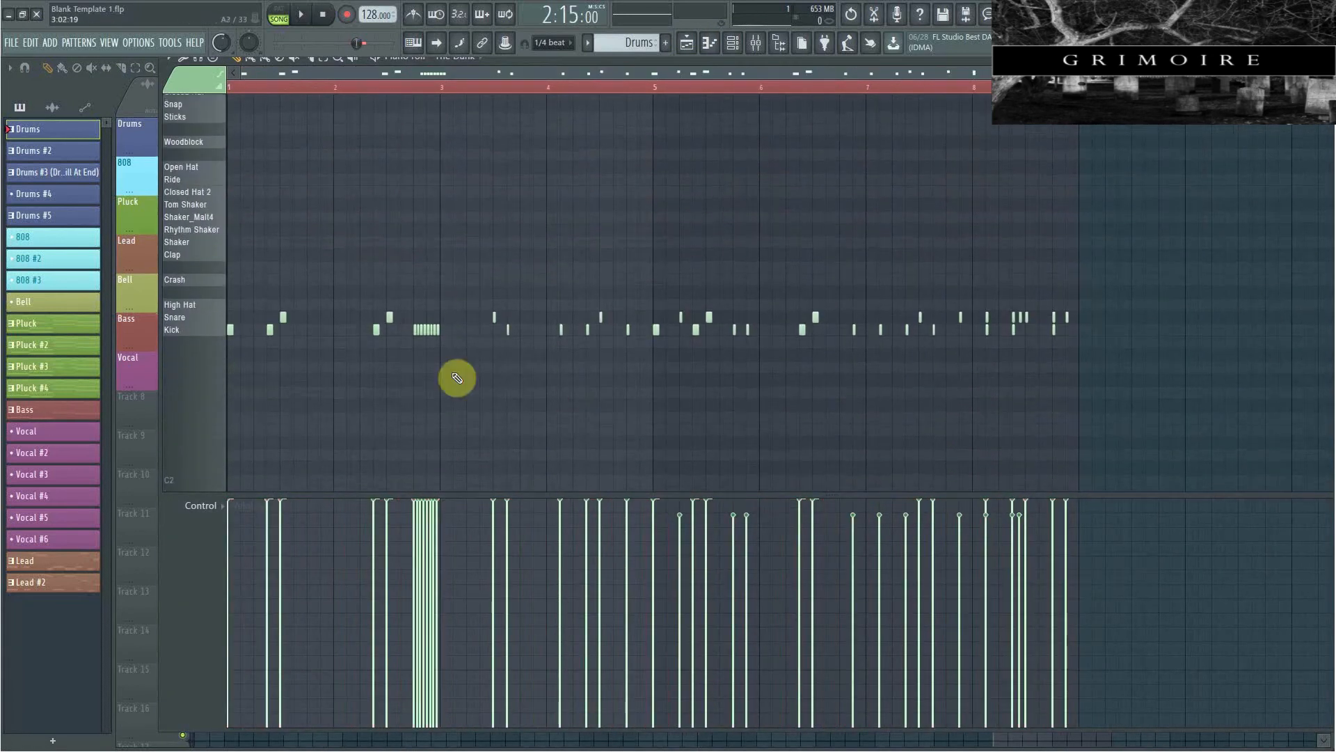
{"action": "scroll", "coordinate": [441, 283], "scroll_direction": "up", "scroll_amount": 3}
{"action": "scroll", "coordinate": [364, 328], "scroll_direction": "up", "scroll_amount": 2}
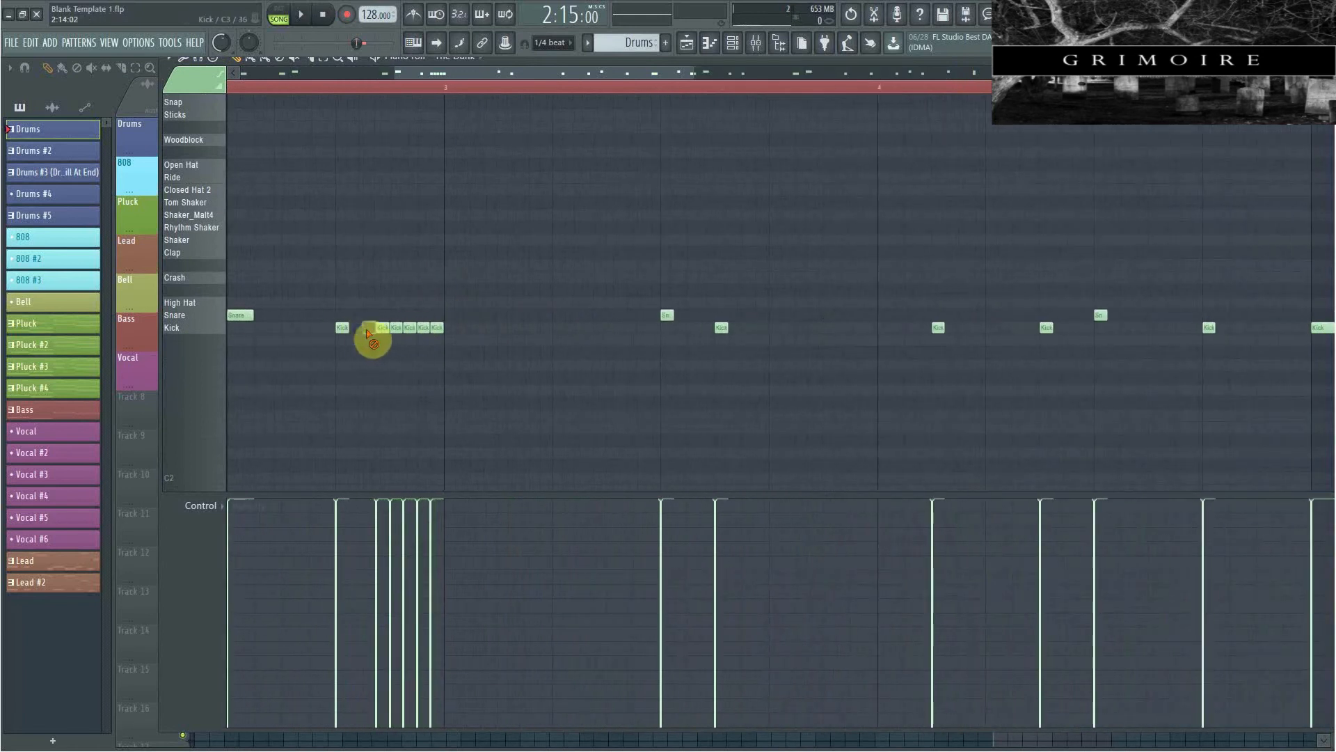
{"action": "right_click", "coordinate": [419, 332]}
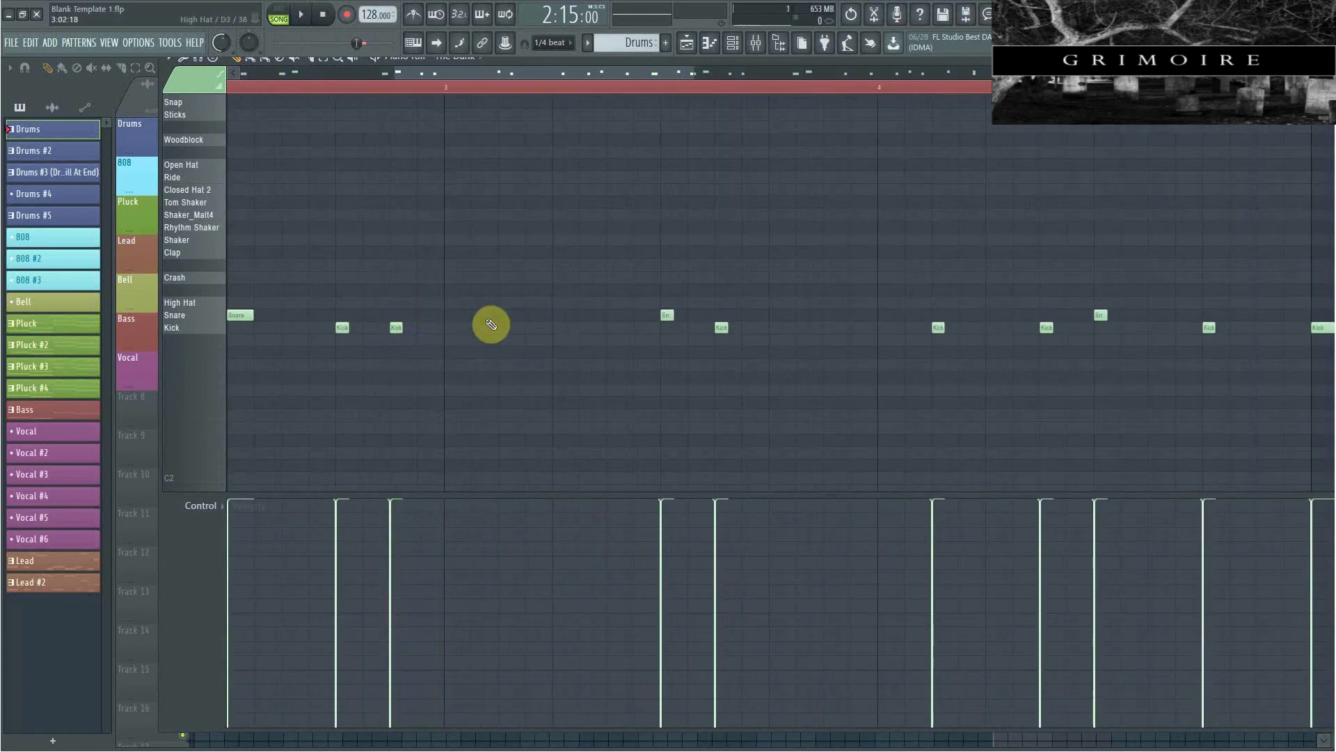
{"action": "left_click_drag", "start_coordinate": [555, 73], "coordinate": [10, 68]}
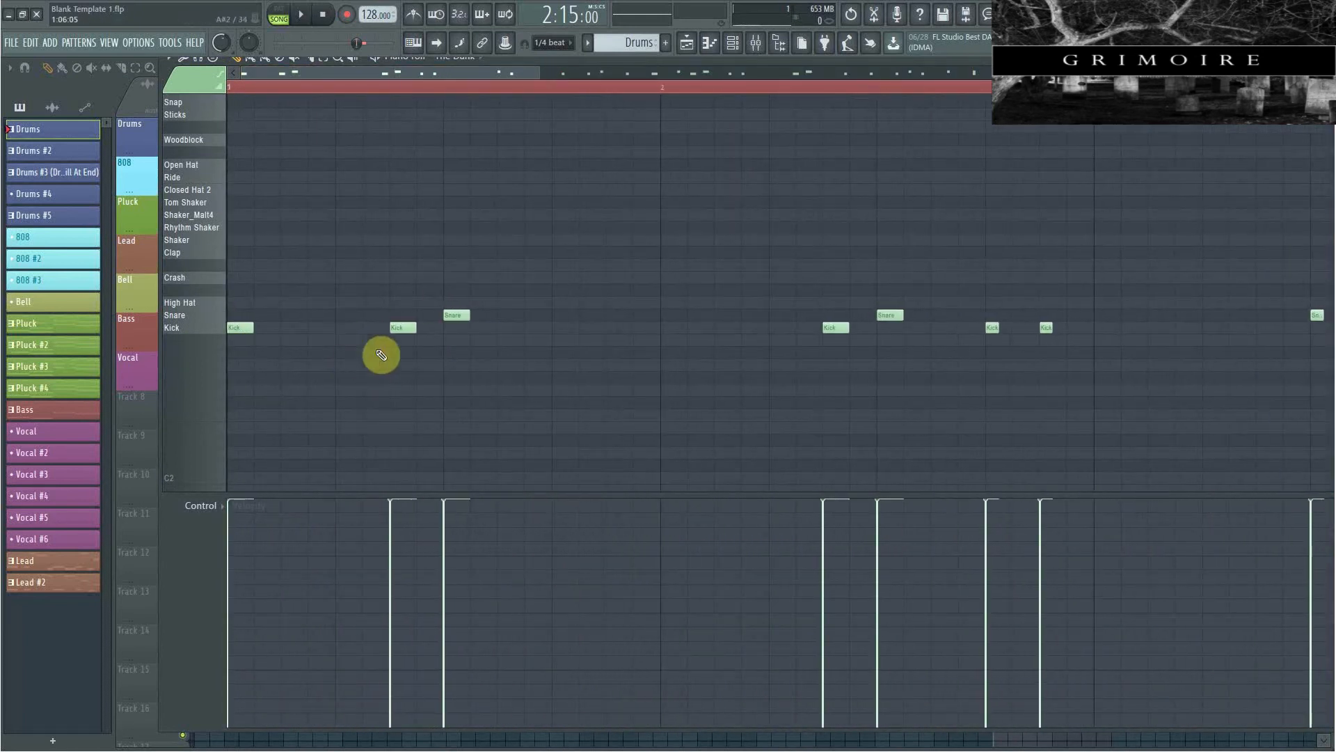
Play the arrangement from bar 23, just before Drop 1, through the first Drums clip, and stop it.
{"action": "left_click", "coordinate": [684, 49]}
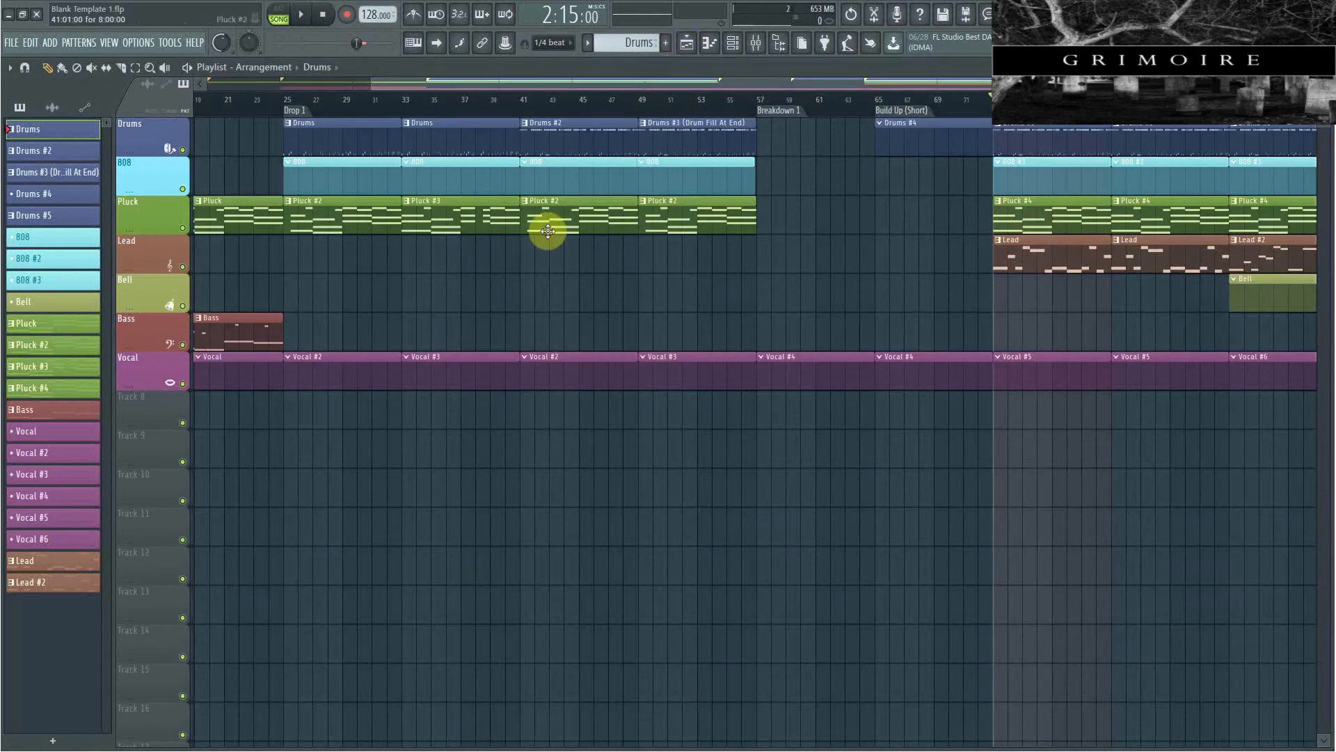
{"action": "scroll", "coordinate": [266, 114], "scroll_direction": "up", "scroll_amount": 5}
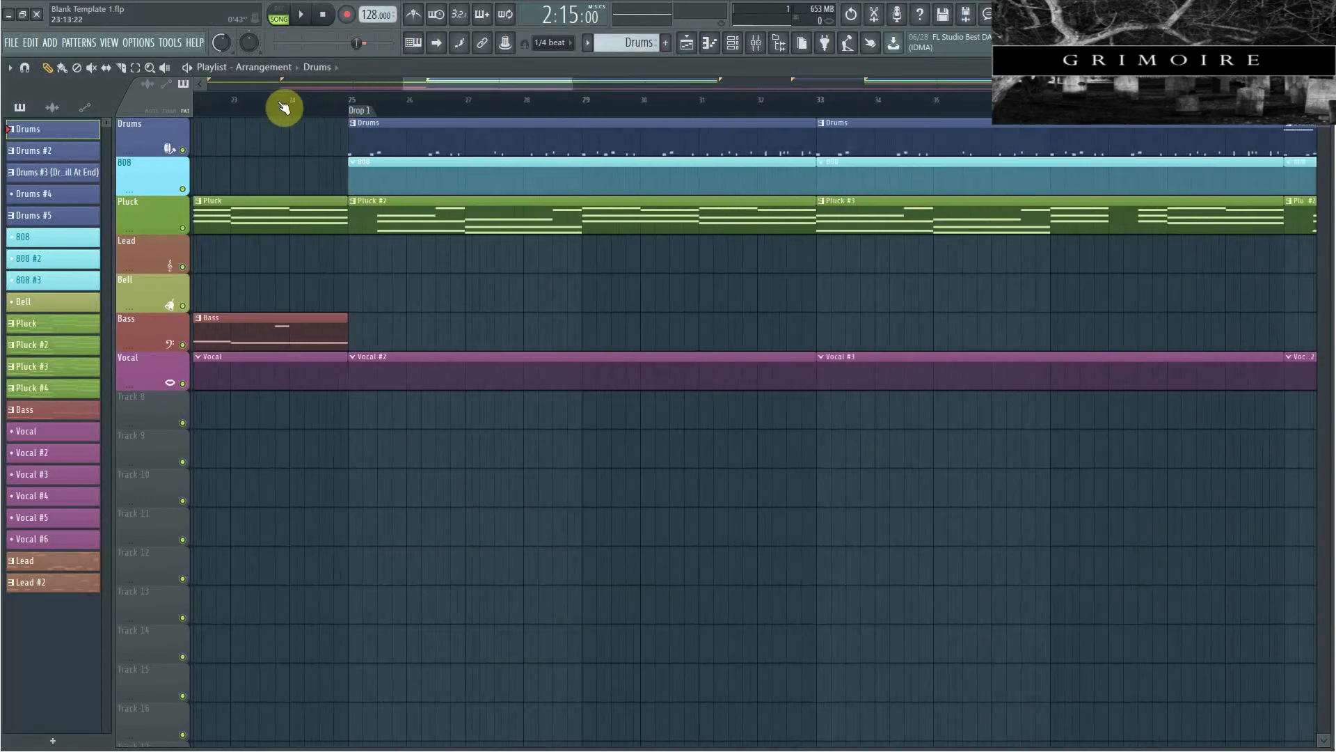
{"action": "left_click", "coordinate": [279, 104]}
{"action": "key", "text": "space"}
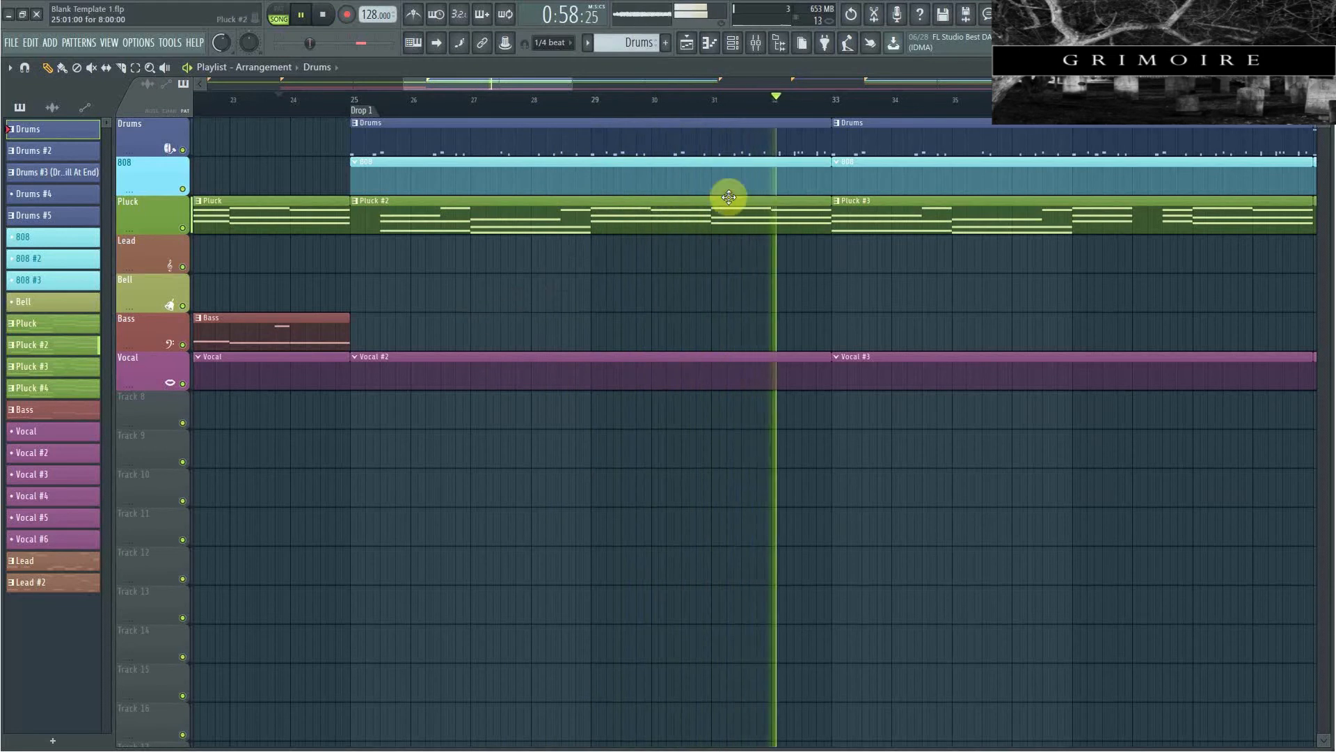
{"action": "key", "text": "space"}
Lengthen the last snare in the Drums pattern, on bar 8 step 15, to one full step.
{"action": "double_click", "coordinate": [785, 151]}
{"action": "scroll", "coordinate": [789, 154], "scroll_direction": "right", "scroll_amount": 5}
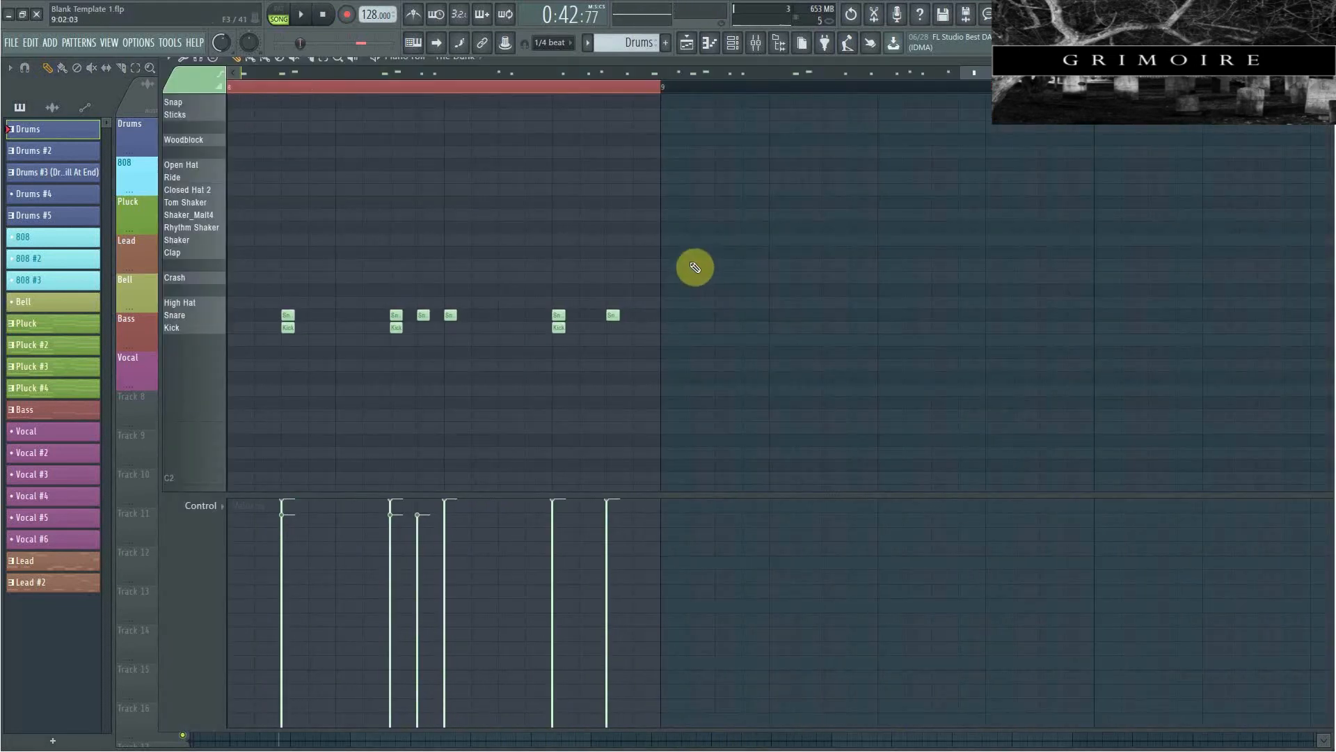
{"action": "right_click", "coordinate": [620, 318]}
{"action": "left_click", "coordinate": [611, 318]}
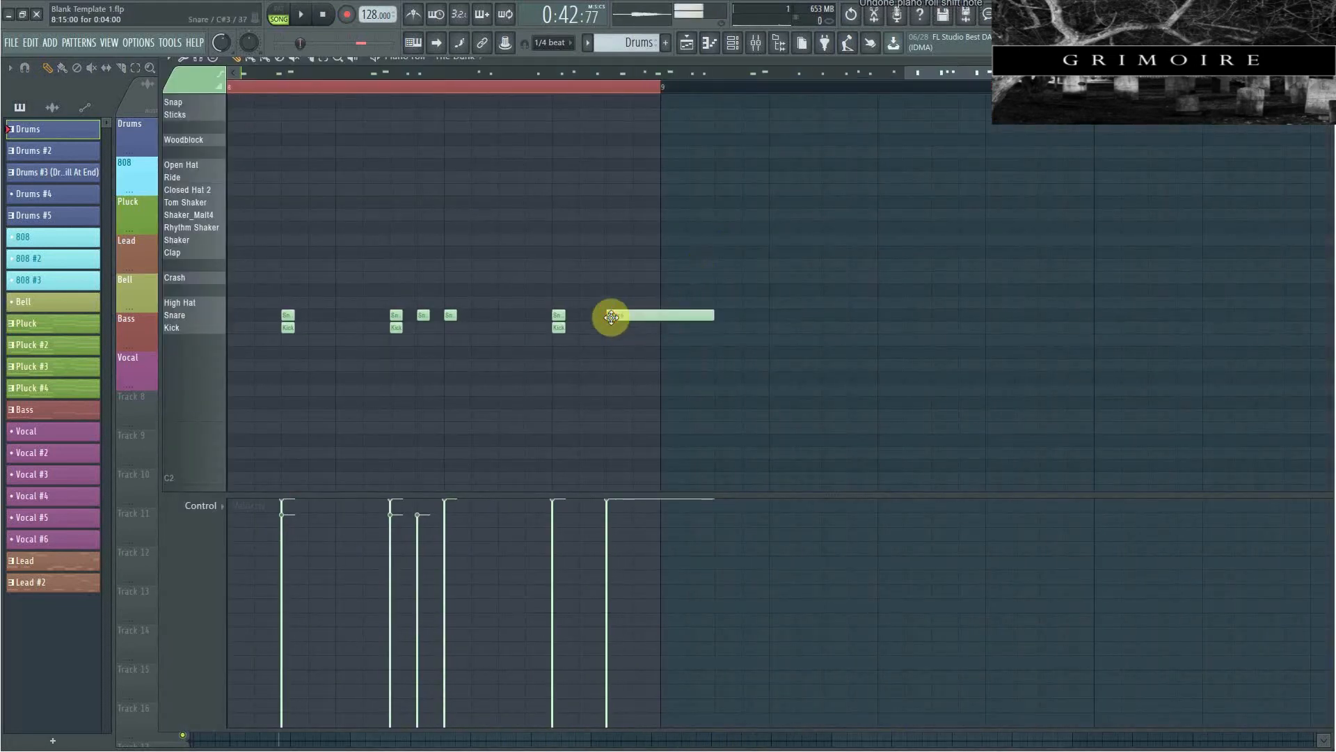
{"action": "left_click_drag", "start_coordinate": [717, 328], "coordinate": [680, 327]}
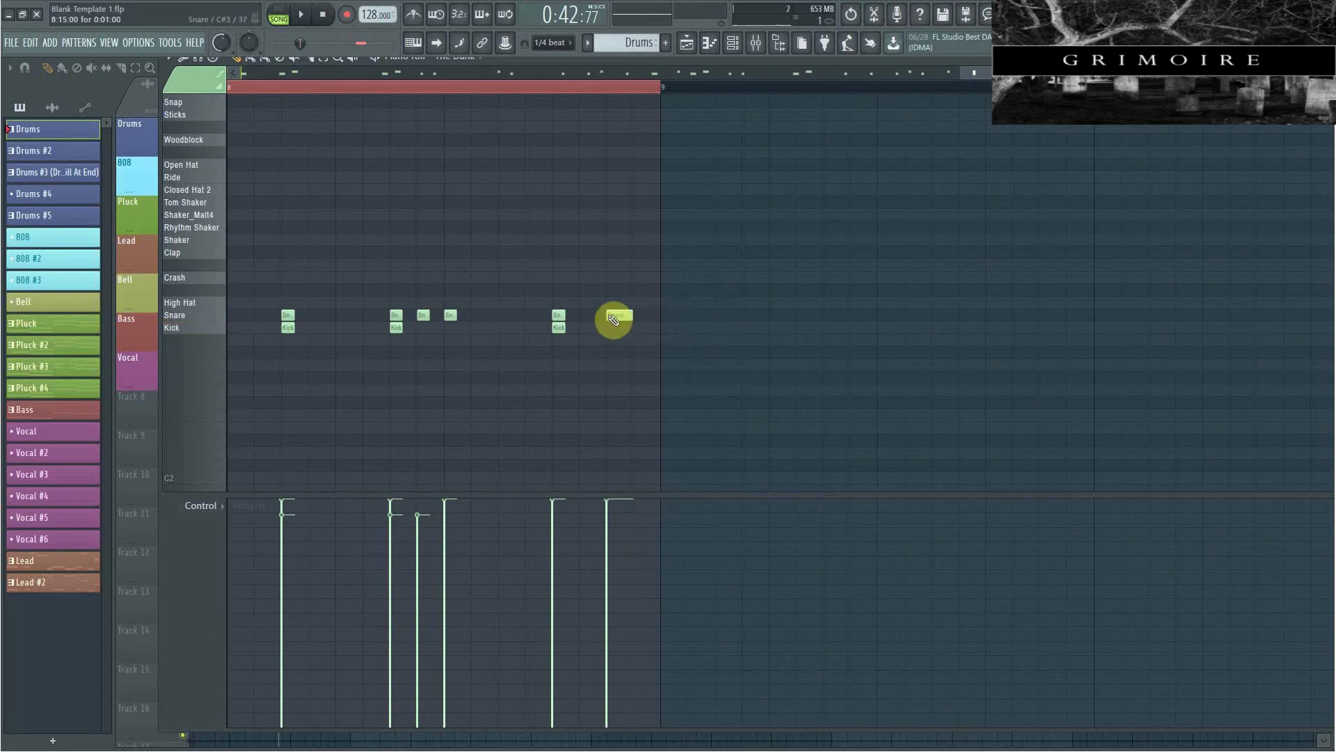
{"action": "left_click", "coordinate": [685, 45]}
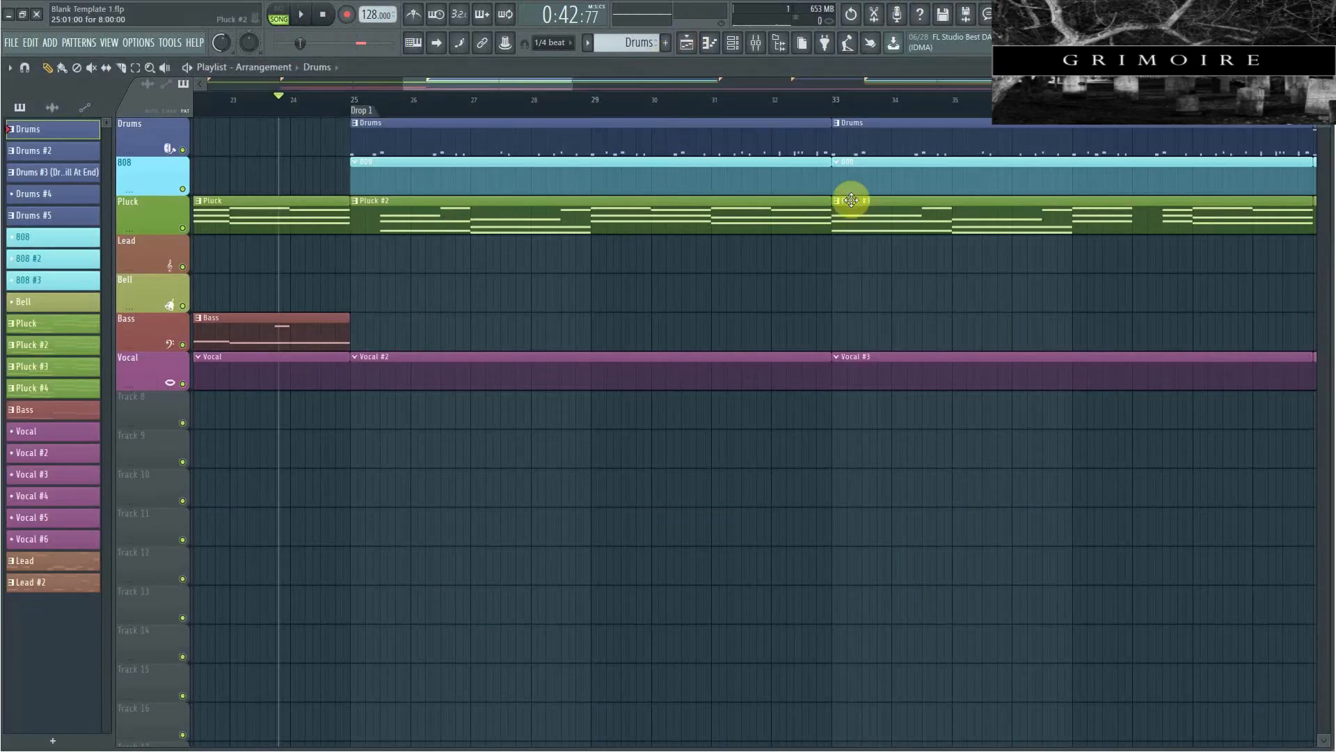
{"action": "scroll", "coordinate": [889, 304], "scroll_direction": "down", "scroll_amount": 3}
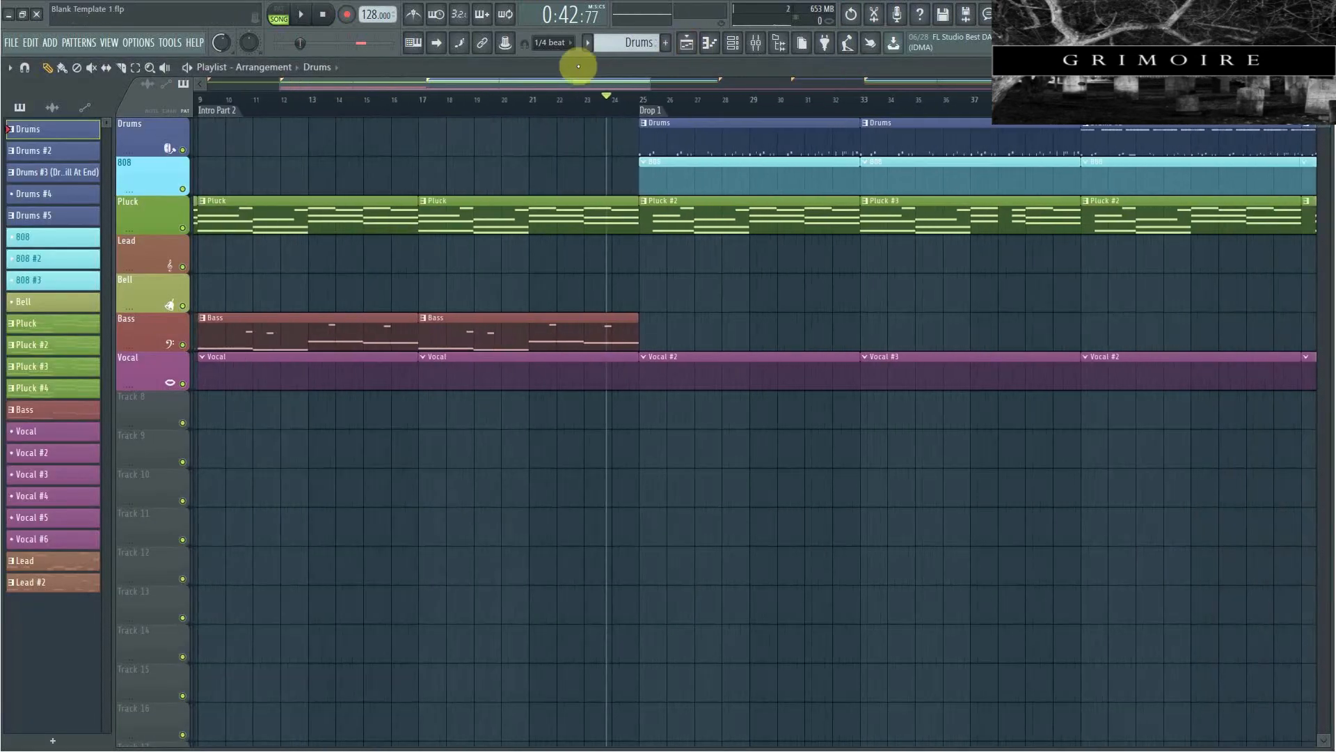
{"action": "left_click_drag", "start_coordinate": [539, 81], "coordinate": [583, 116]}
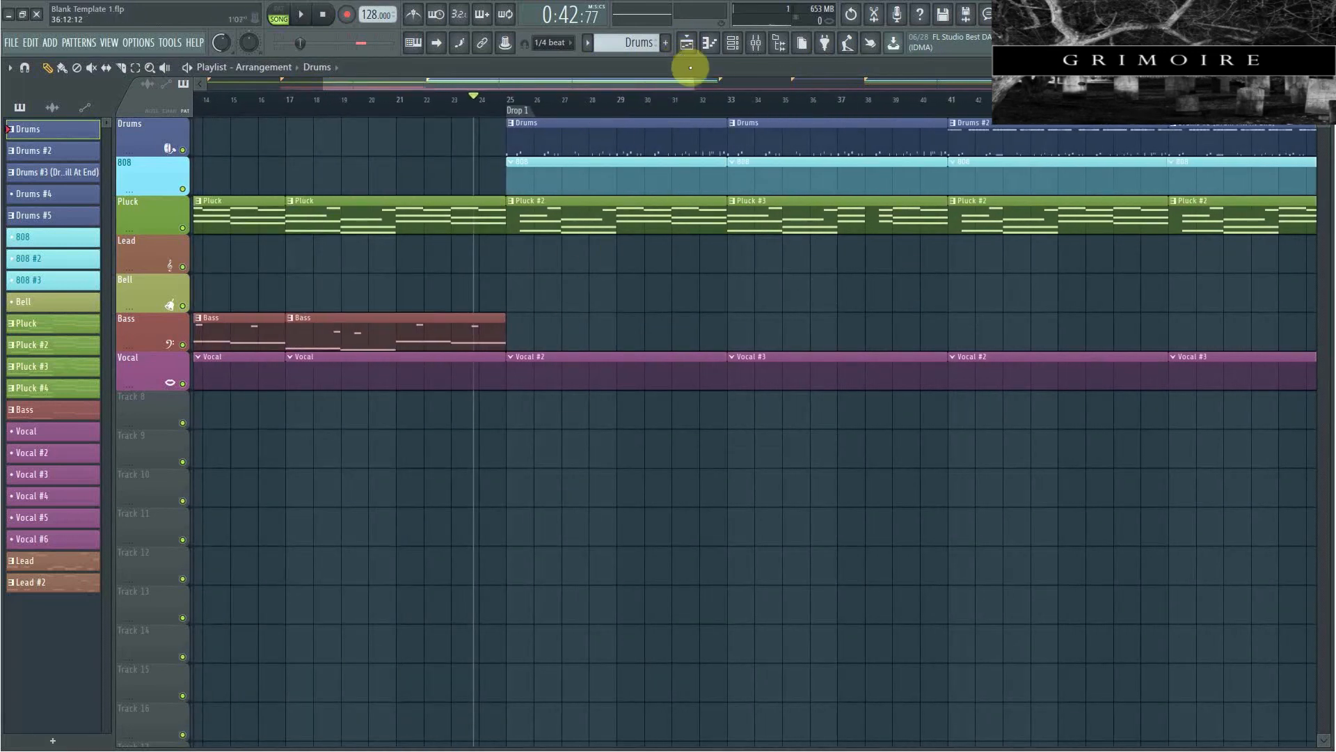
Duplicate the Bass clip four times so it runs through Drop 1, from bar 25 to bar 57.
{"action": "left_click_drag", "start_coordinate": [694, 84], "coordinate": [875, 117]}
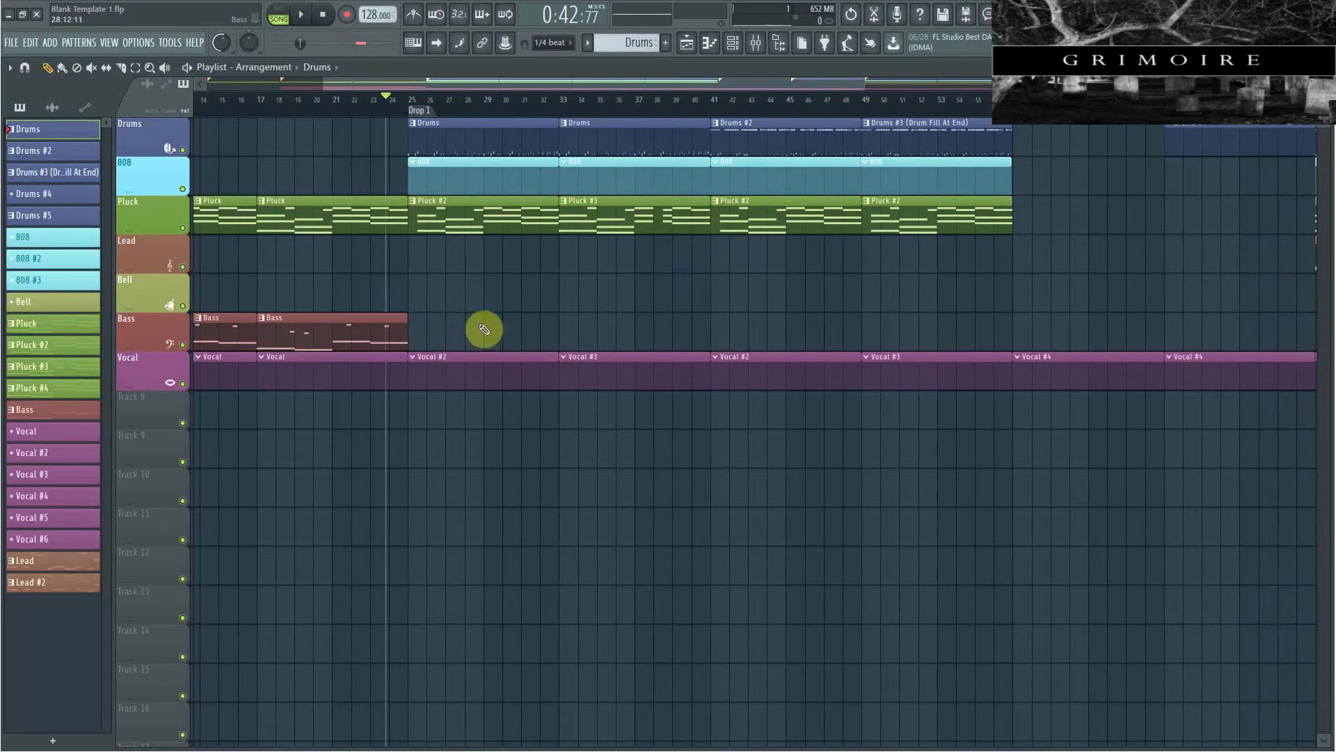
{"action": "left_click_drag", "start_coordinate": [480, 313], "coordinate": [319, 338]}
{"action": "key", "text": "ctrl+b"}
{"action": "key", "text": "ctrl+b"}
{"action": "key", "text": "ctrl+b"}
{"action": "key", "text": "ctrl+b"}
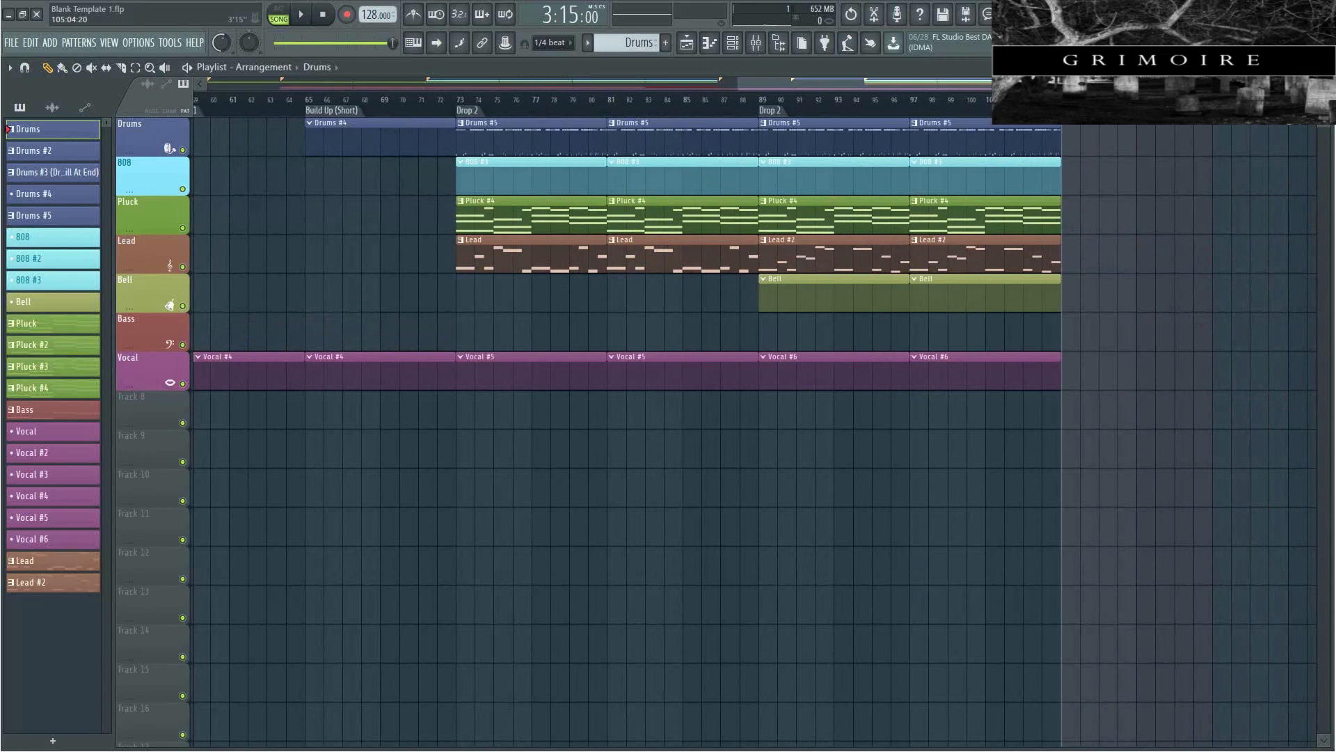
Play the arrangement from bar 23 through the first Drums clip of Drop 1, and stop it.
{"action": "left_click_drag", "start_coordinate": [1065, 84], "coordinate": [654, 54]}
{"action": "left_click", "coordinate": [613, 104]}
{"action": "key", "text": "space"}
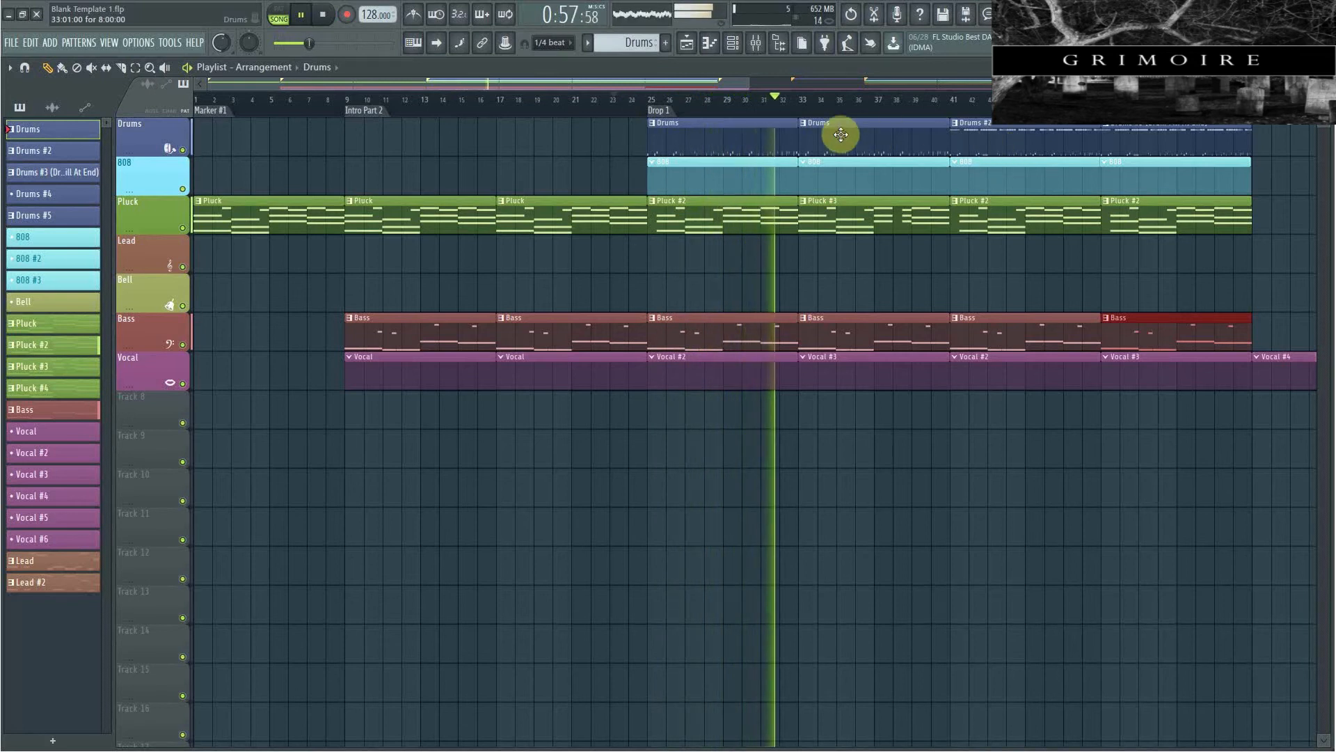
{"action": "key", "text": "space"}
Make the Drums clip at bar 33 a unique pattern and copy all closed hat notes from Drums #2.
{"action": "left_click", "coordinate": [804, 124]}
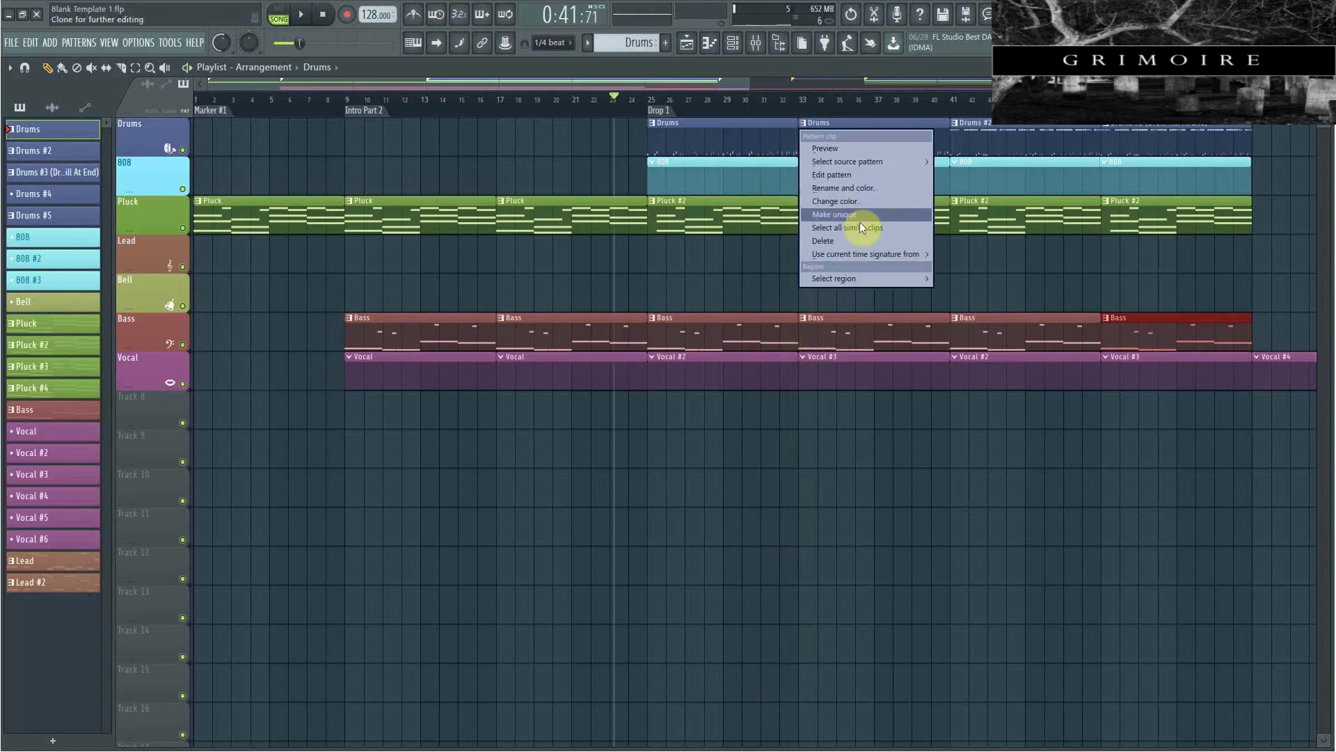
{"action": "left_click", "coordinate": [857, 215]}
{"action": "double_click", "coordinate": [981, 134]}
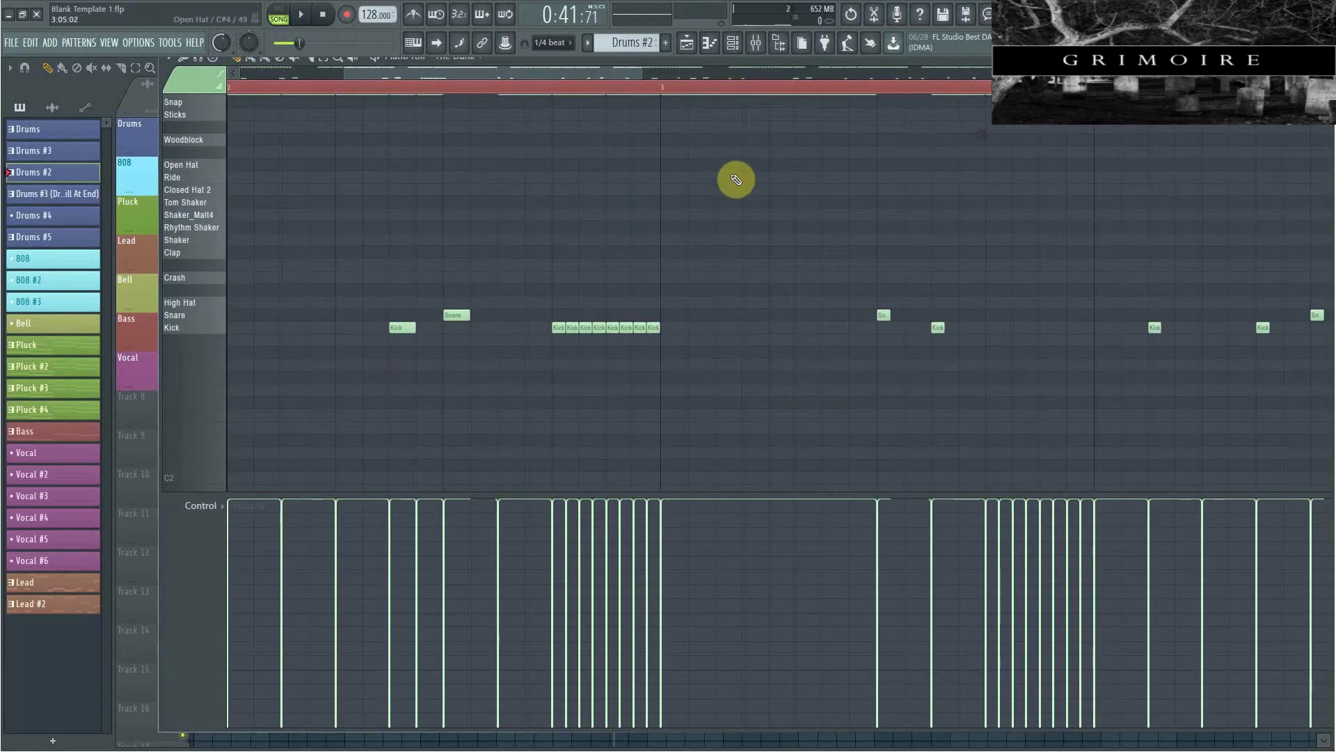
{"action": "scroll", "coordinate": [728, 175], "scroll_direction": "down", "scroll_amount": 3}
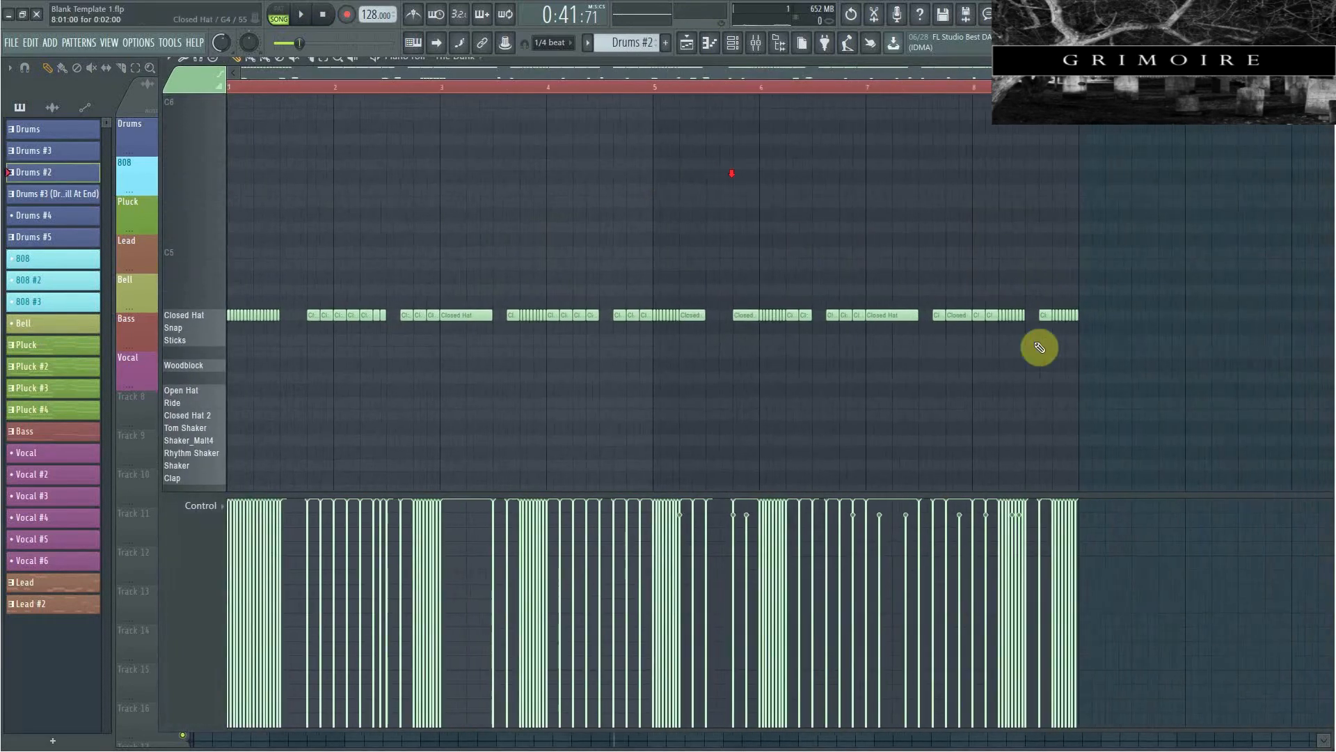
{"action": "left_click_drag", "start_coordinate": [1091, 355], "coordinate": [228, 185]}
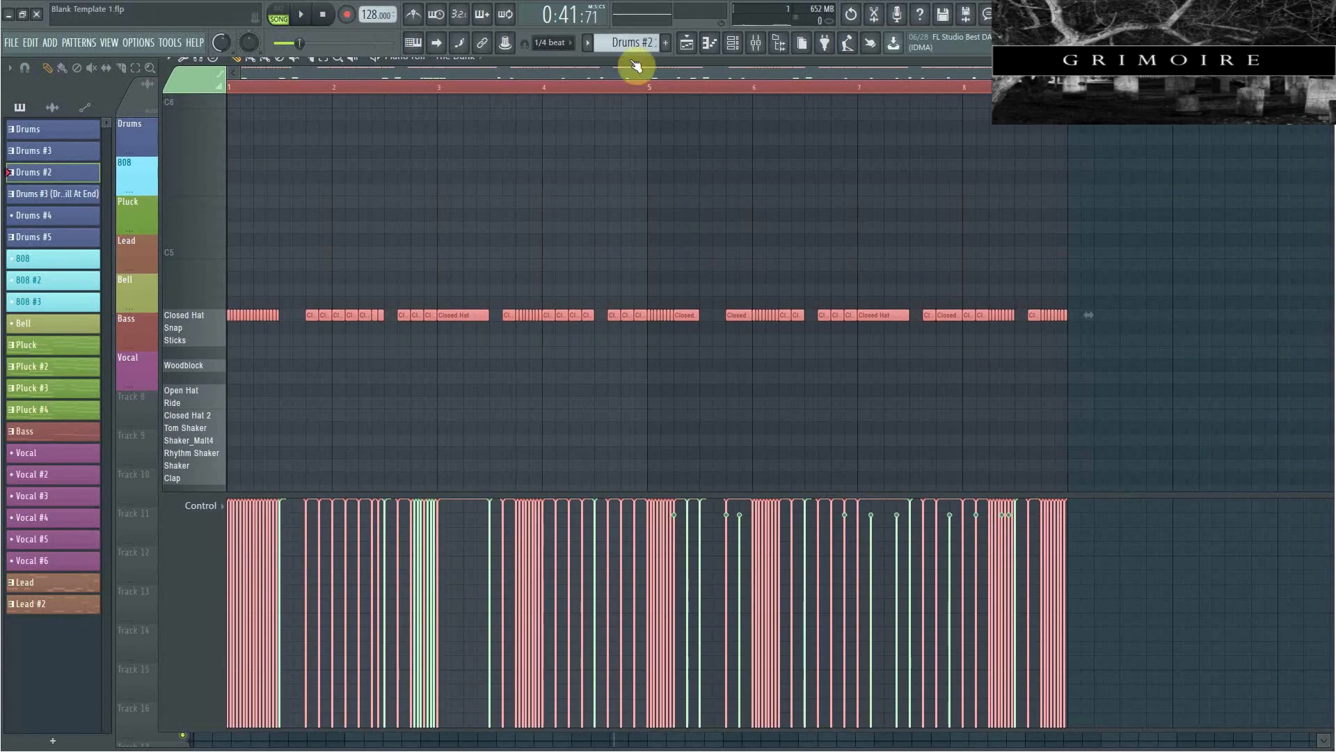
{"action": "left_click", "coordinate": [687, 43]}
Paste the copied closed hats into the Drums #3 pattern at bar 33 and deselect them.
{"action": "double_click", "coordinate": [842, 150]}
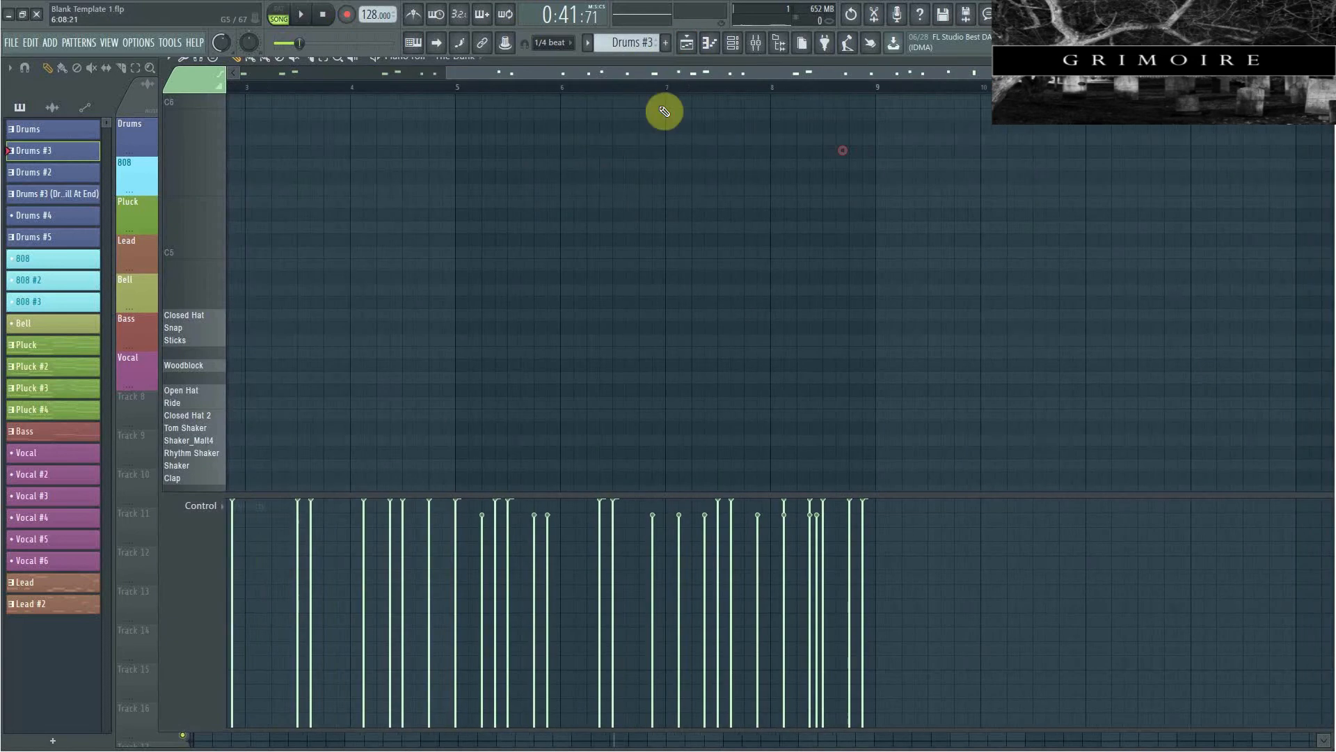
{"action": "scroll", "coordinate": [344, 287], "scroll_direction": "down", "scroll_amount": 3}
{"action": "key", "text": "ctrl+v"}
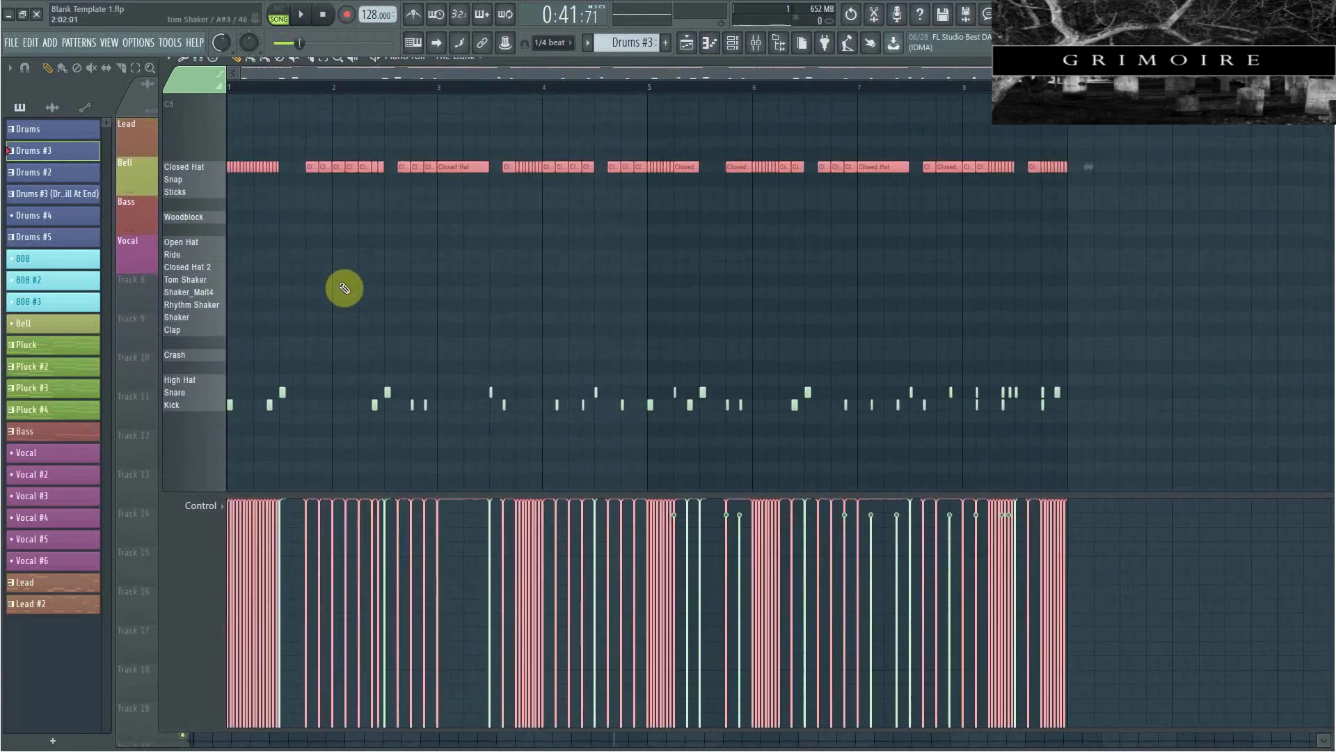
{"action": "key", "text": "ctrl+d"}
Thin the closed hat roll at the start of bar 1 in Drums #3 to half-step hats on steps 1, 3, 5 and 7.
{"action": "scroll", "coordinate": [302, 210], "scroll_direction": "up", "scroll_amount": 5}
{"action": "left_click", "coordinate": [400, 88]}
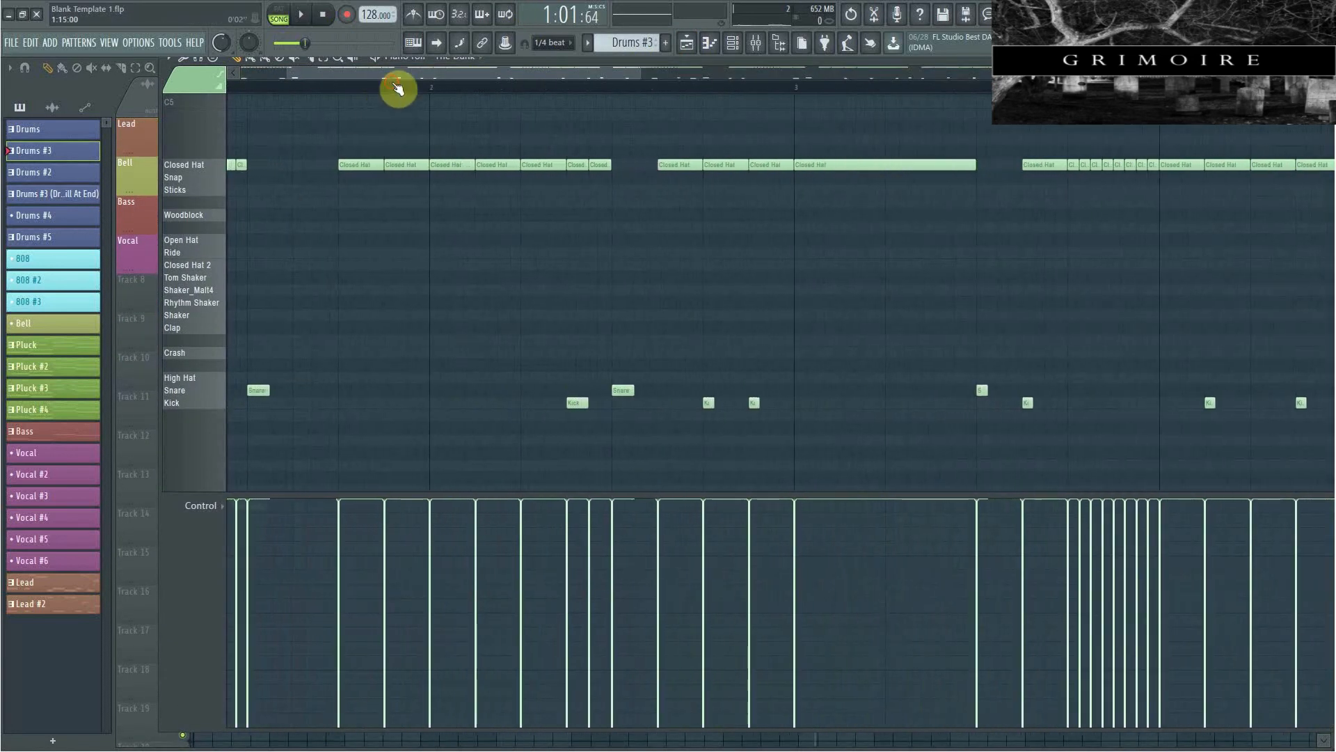
{"action": "left_click_drag", "start_coordinate": [398, 74], "coordinate": [344, 74]}
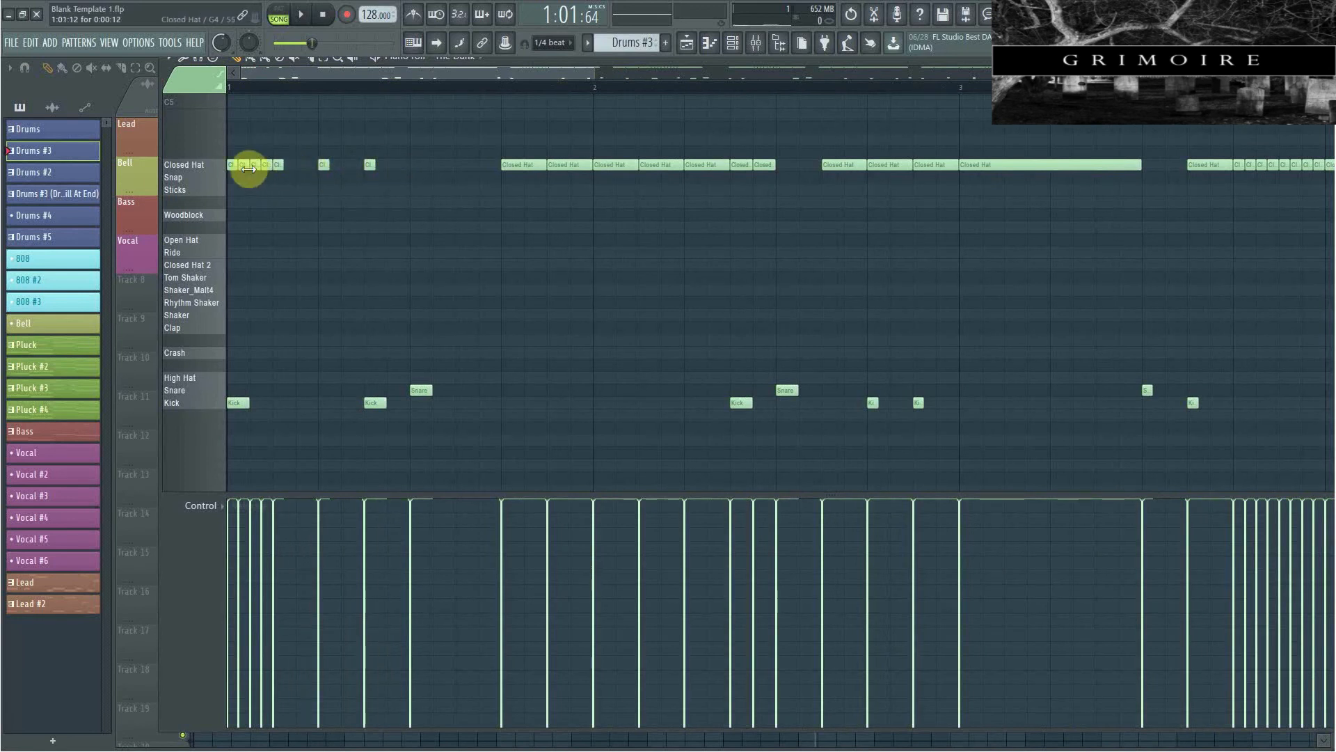
{"action": "key", "text": "space"}
{"action": "key", "text": "space"}
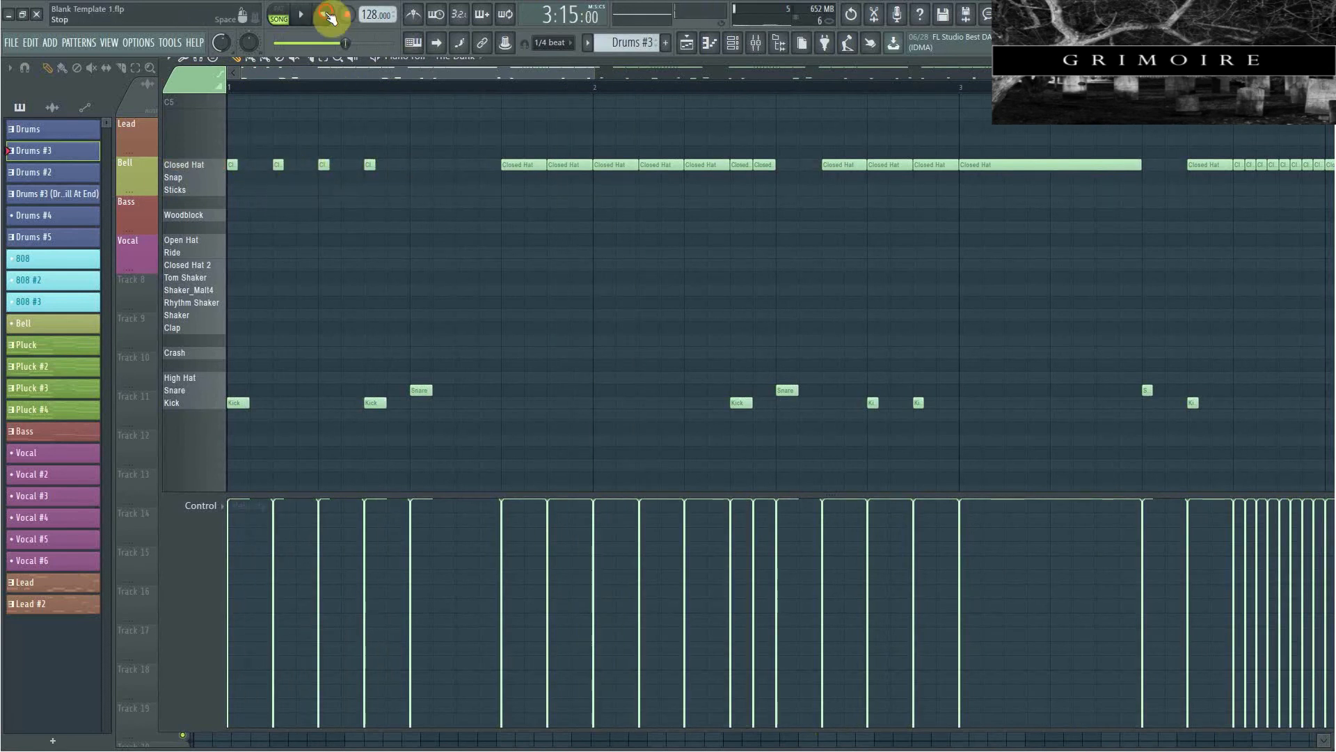
Play Drums #3 on its own and thin the closed hat roll at the start of bar 6 to half-step hats on steps 1 and 3.
{"action": "left_click", "coordinate": [301, 15]}
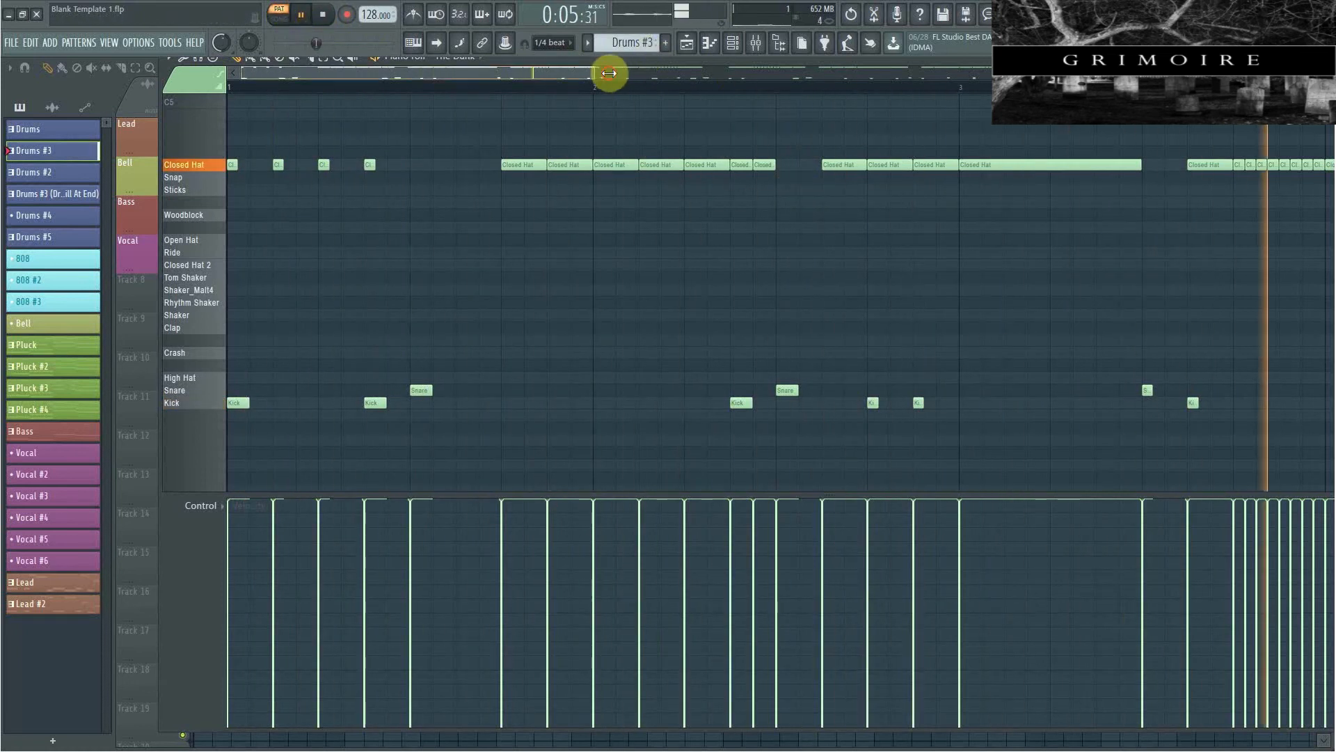
{"action": "left_click_drag", "start_coordinate": [602, 74], "coordinate": [1095, 188]}
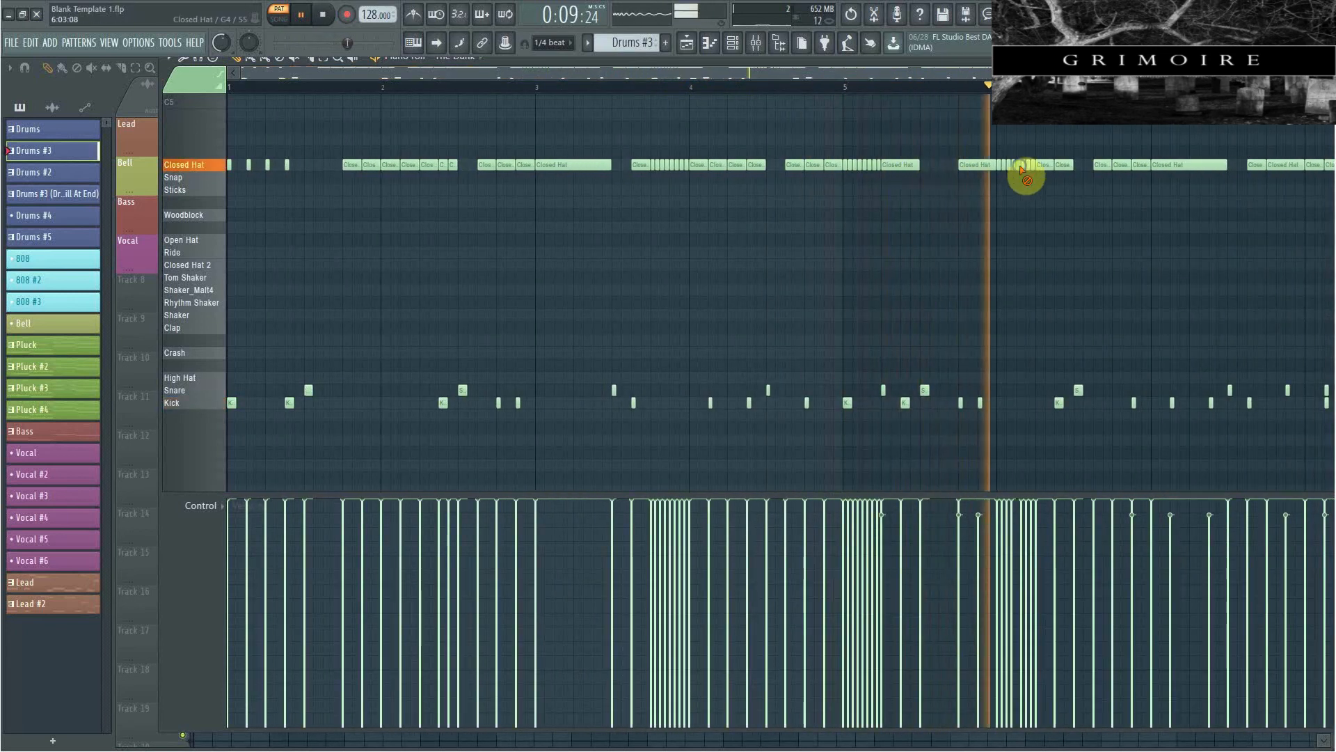
{"action": "key", "text": "space"}
{"action": "key", "text": "space"}
{"action": "scroll", "coordinate": [1030, 169], "scroll_direction": "up", "scroll_amount": 4}
{"action": "scroll", "coordinate": [1030, 170], "scroll_direction": "up", "scroll_amount": 3}
{"action": "key", "text": "space"}
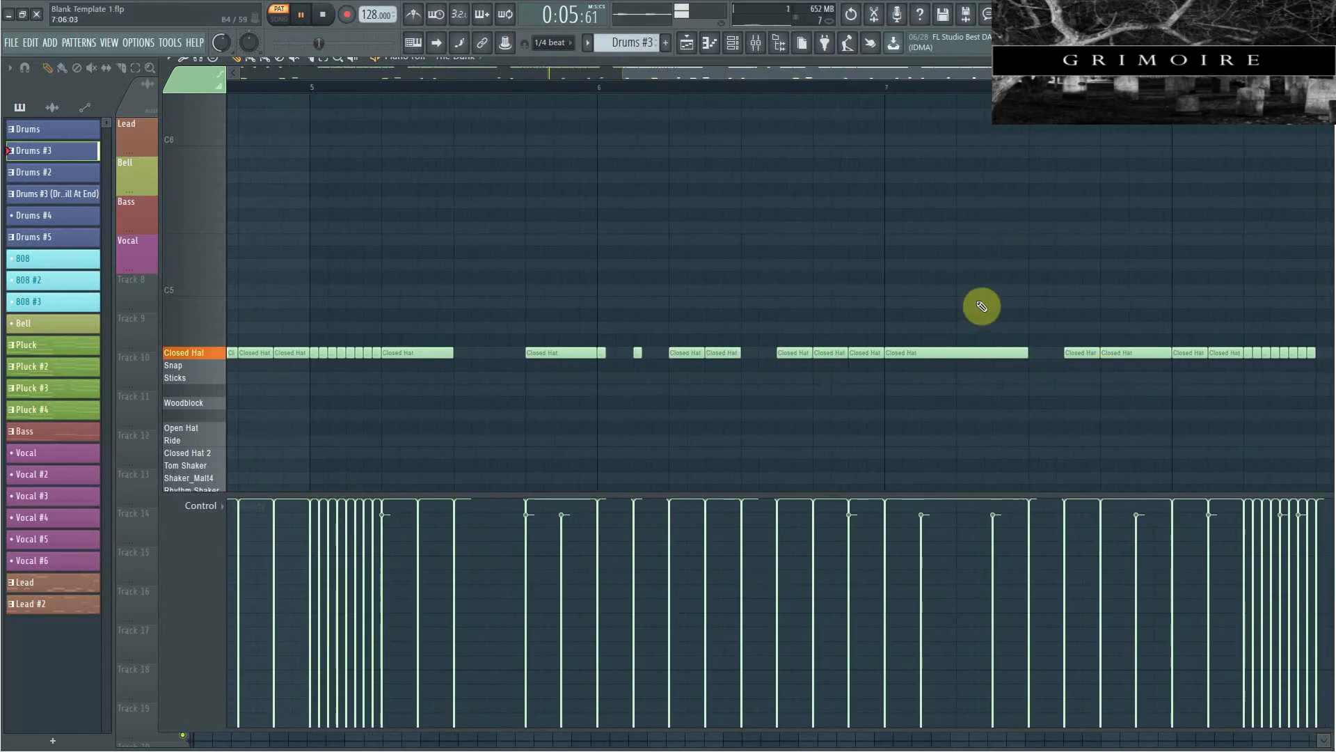
In bar 8 of Drums #3, shorten the closed hats on steps 1 and 3 to one step and thin the following roll to steps 5 and 7.
{"action": "left_click_drag", "start_coordinate": [1205, 367], "coordinate": [1160, 352]}
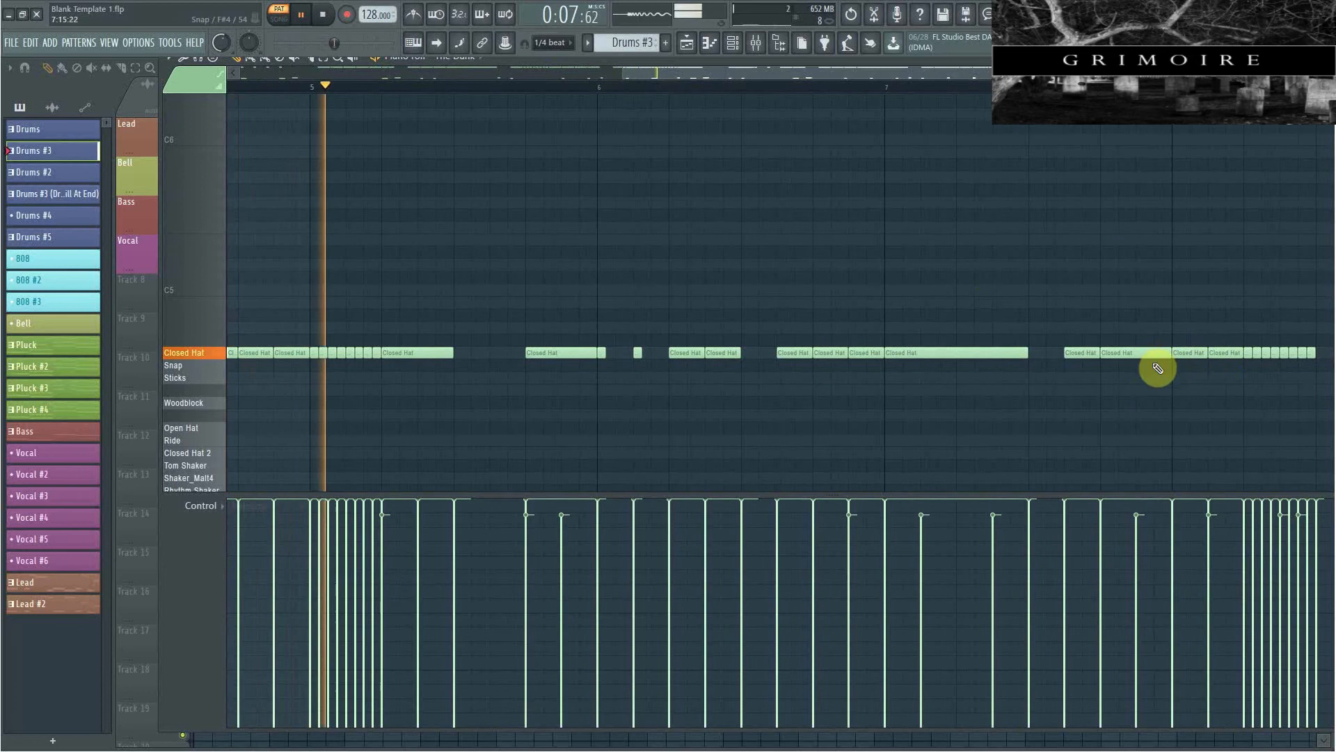
{"action": "left_click_drag", "start_coordinate": [1241, 353], "coordinate": [1221, 364]}
{"action": "right_click", "coordinate": [1257, 354]}
{"action": "right_click", "coordinate": [1266, 354]}
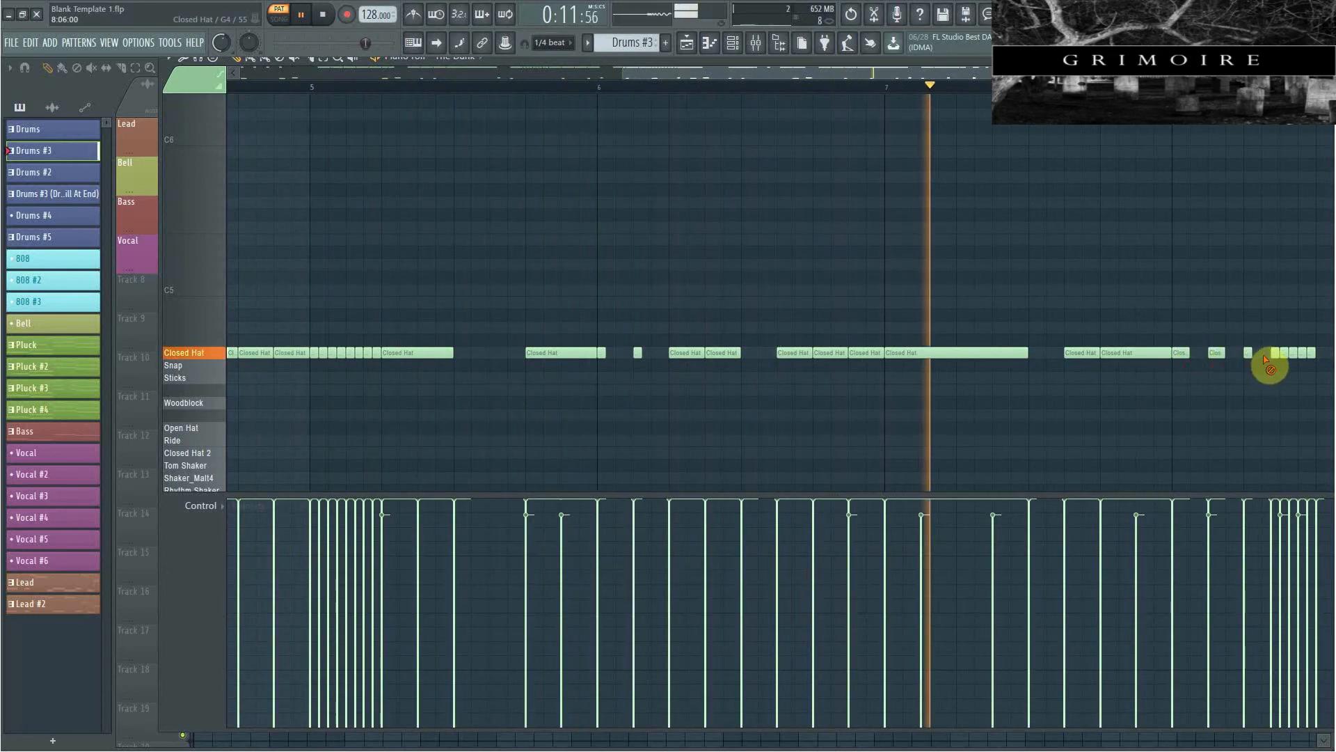
{"action": "right_click", "coordinate": [1276, 353]}
{"action": "right_click", "coordinate": [1295, 357]}
{"action": "right_click", "coordinate": [1303, 357]}
{"action": "right_click", "coordinate": [1311, 357]}
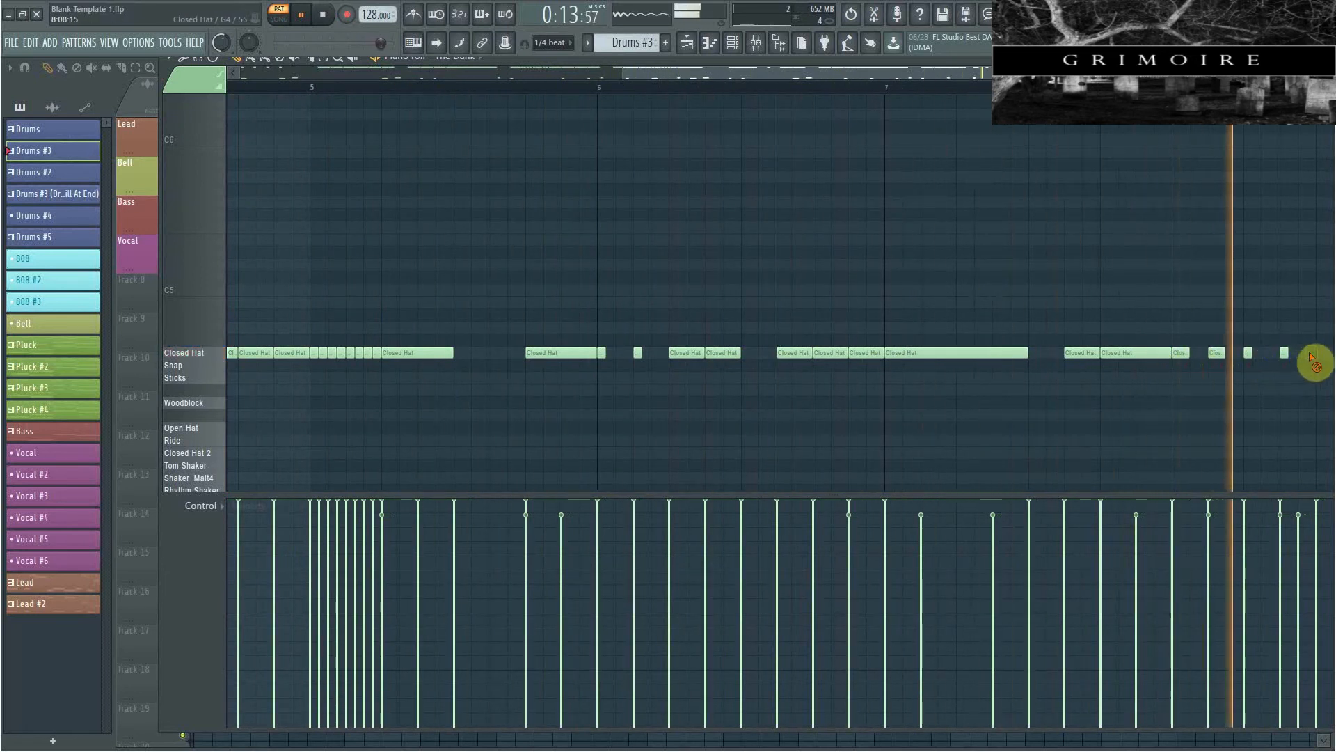
Play the arrangement from just before bar 33 through the Drums #3 clip, and stop it.
{"action": "left_click_drag", "start_coordinate": [985, 73], "coordinate": [1163, 128]}
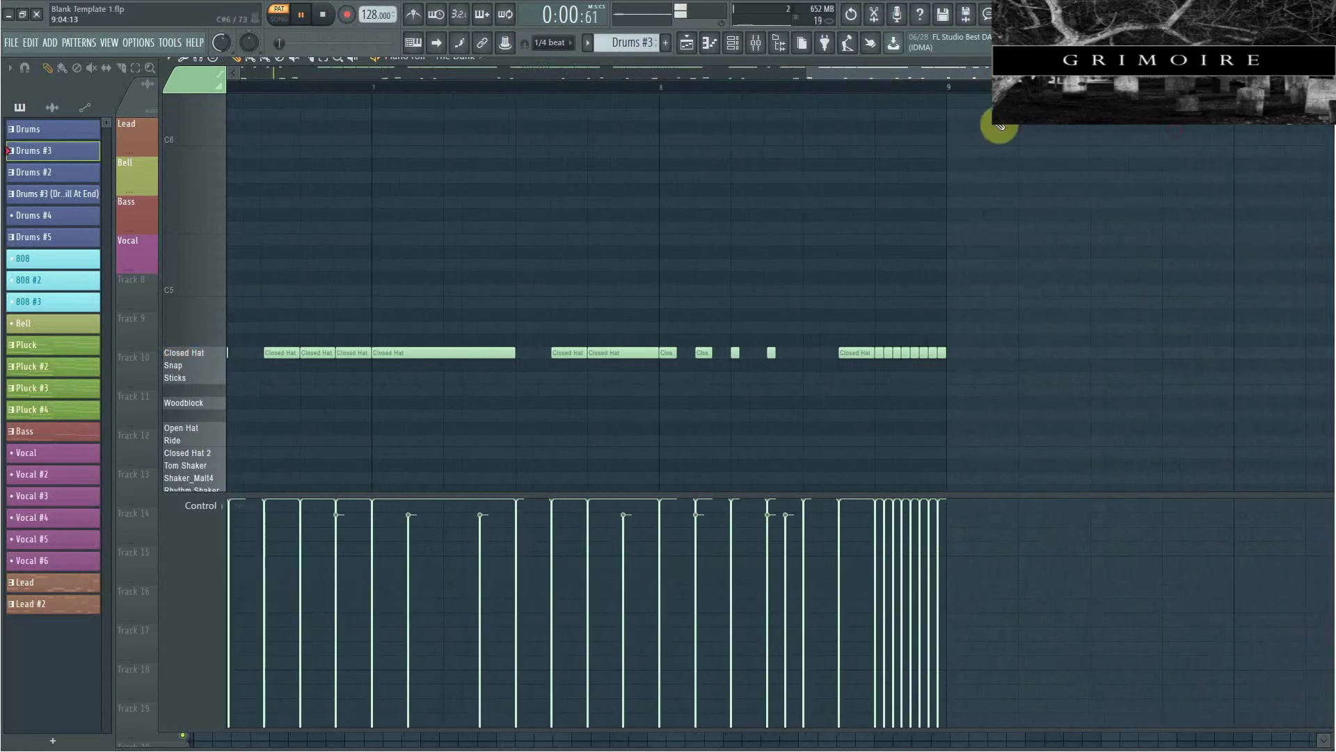
{"action": "left_click", "coordinate": [693, 40]}
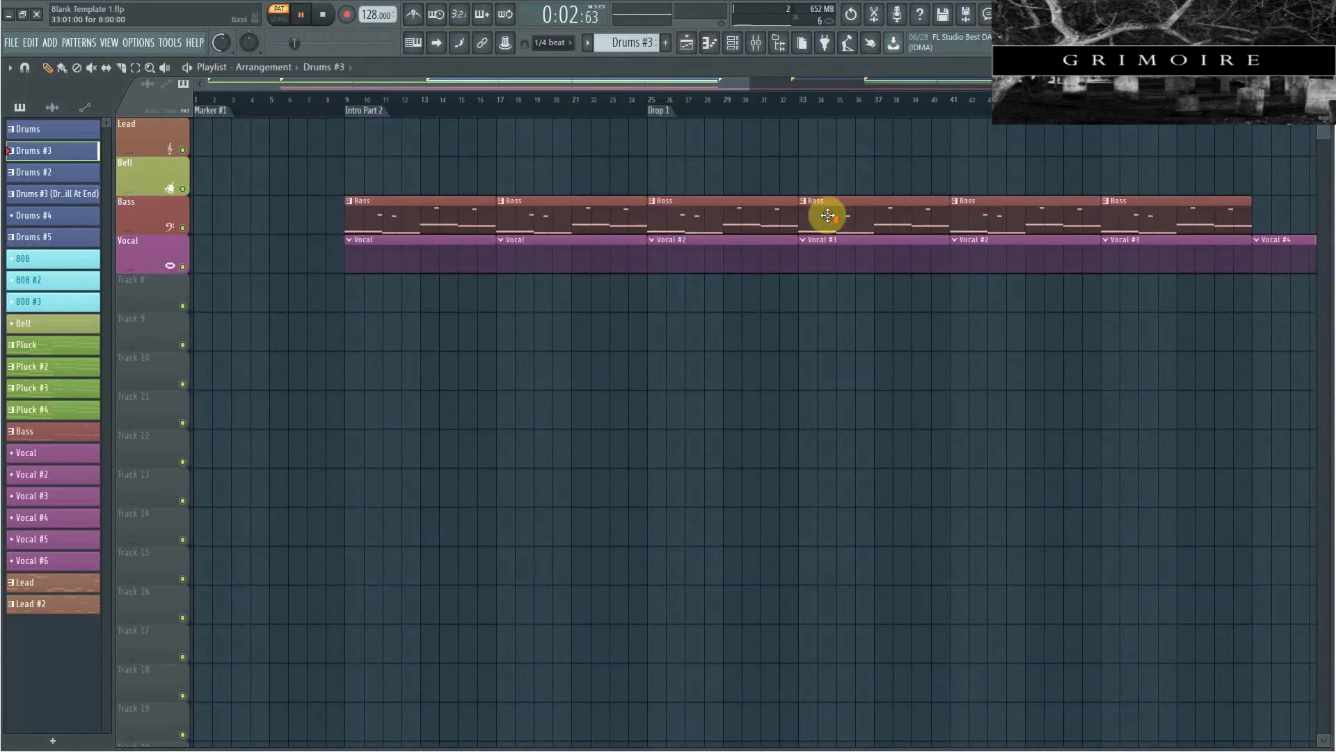
{"action": "scroll", "coordinate": [828, 216], "scroll_direction": "up", "scroll_amount": 3}
{"action": "left_click", "coordinate": [797, 113]}
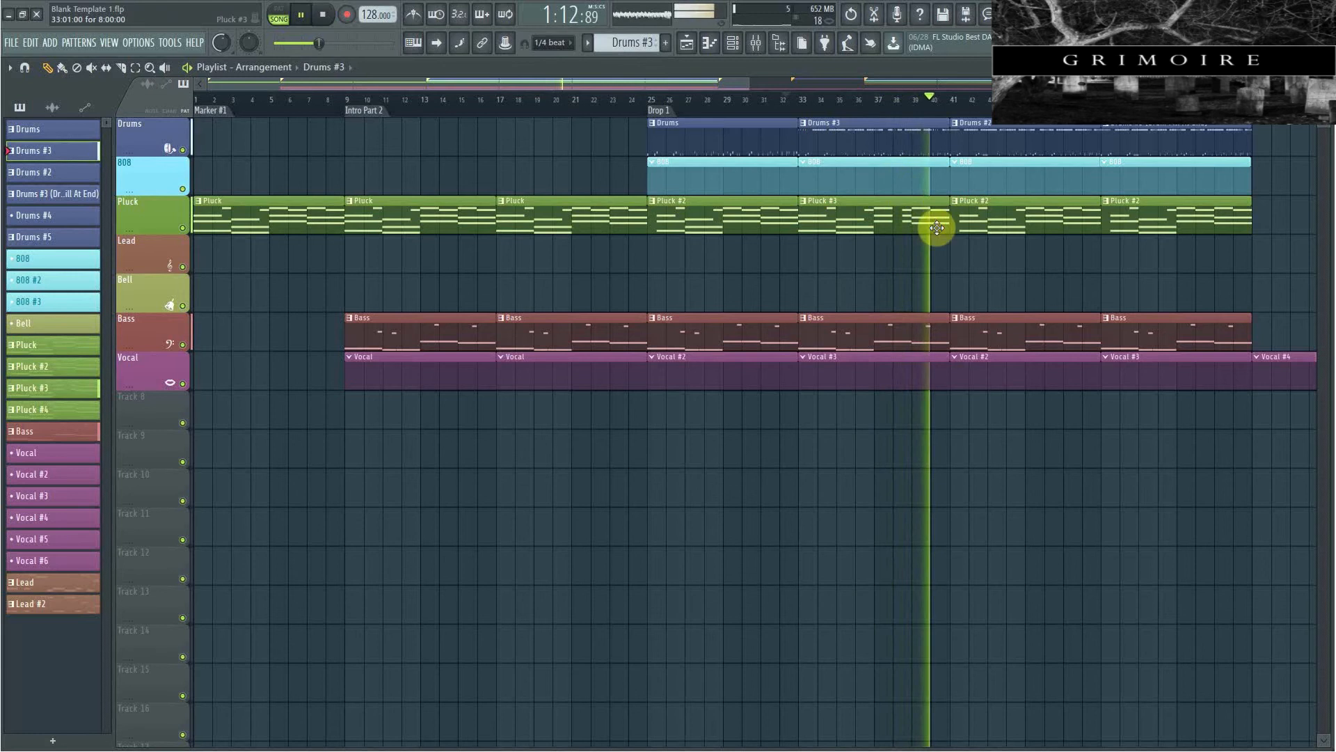
{"action": "key", "text": "space"}
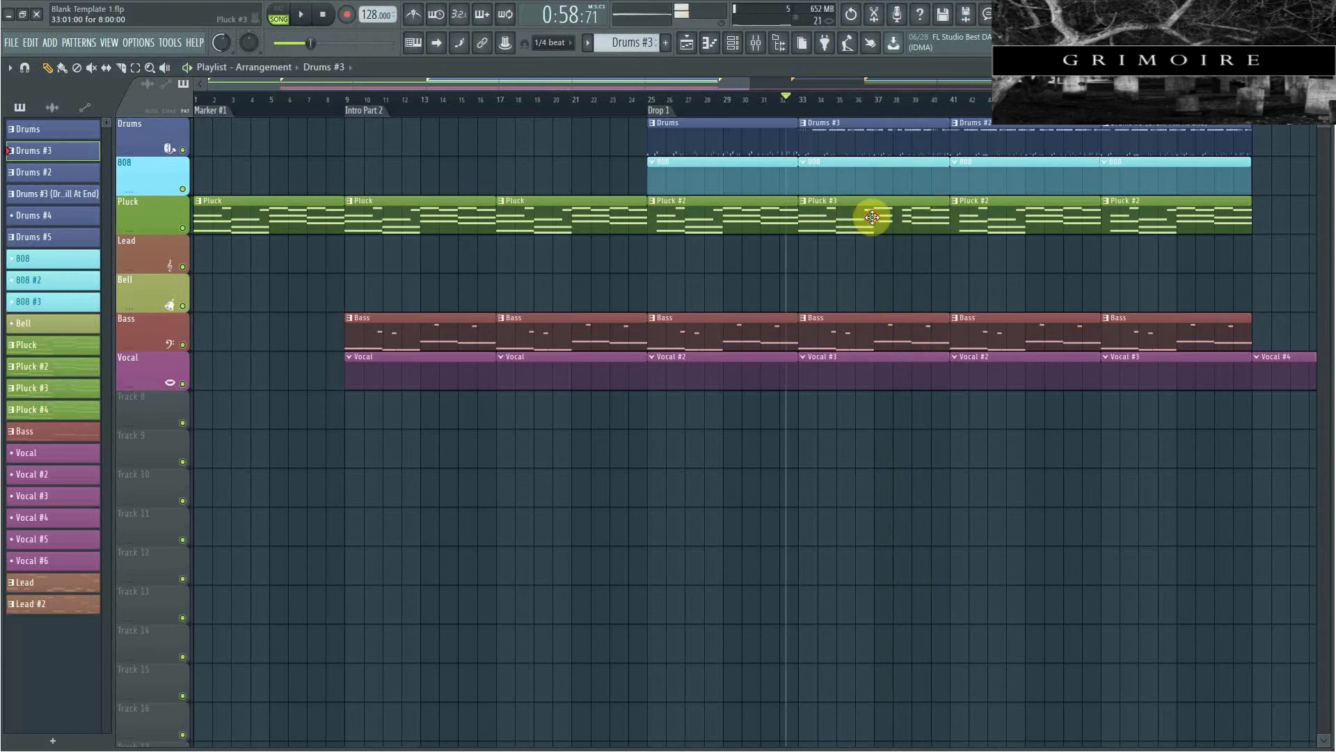
Extend the G#5, F5 and D5 chord in bar 6 of Pluck #3 to the start of bar 7.
{"action": "double_click", "coordinate": [872, 217]}
{"action": "scroll", "coordinate": [812, 259], "scroll_direction": "up", "scroll_amount": 2}
{"action": "left_click_drag", "start_coordinate": [973, 387], "coordinate": [814, 270], "text": "ctrl"}
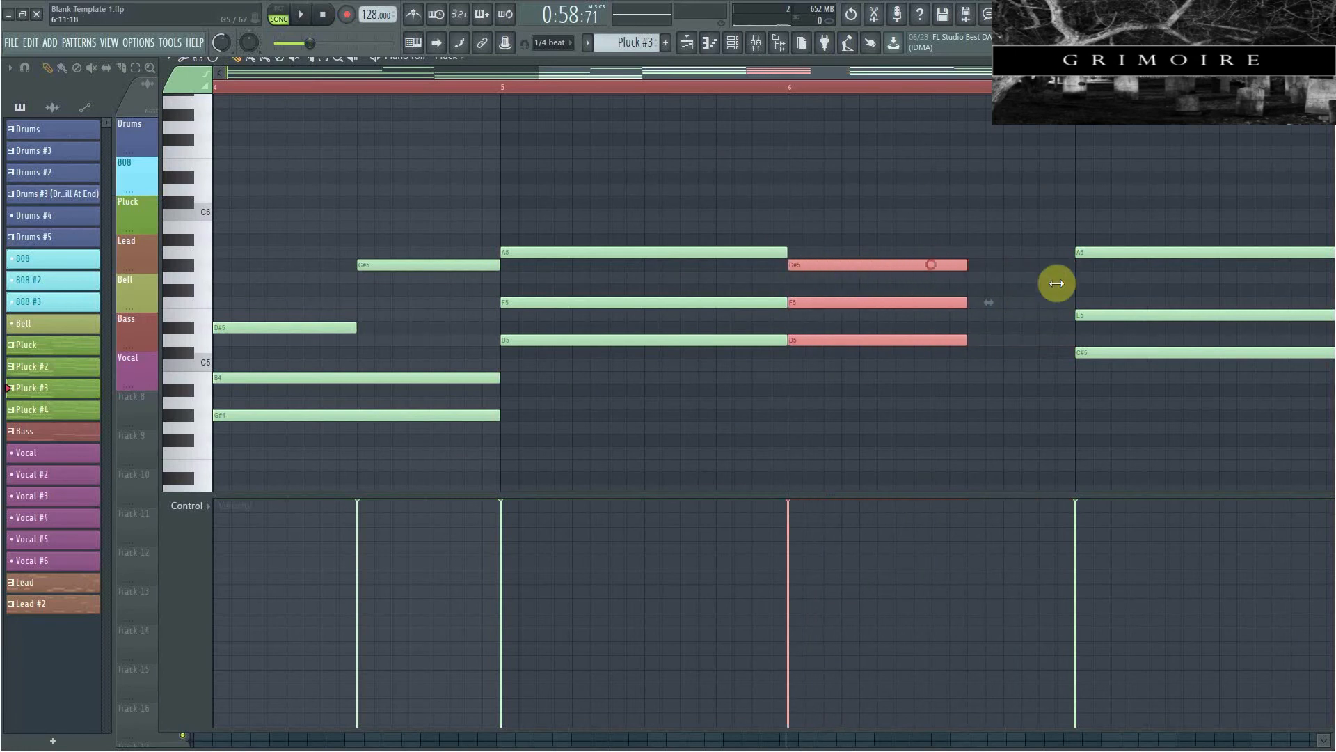
{"action": "left_click_drag", "start_coordinate": [1056, 283], "coordinate": [1028, 262]}
{"action": "left_click", "coordinate": [919, 171]}
{"action": "left_click", "coordinate": [707, 44]}
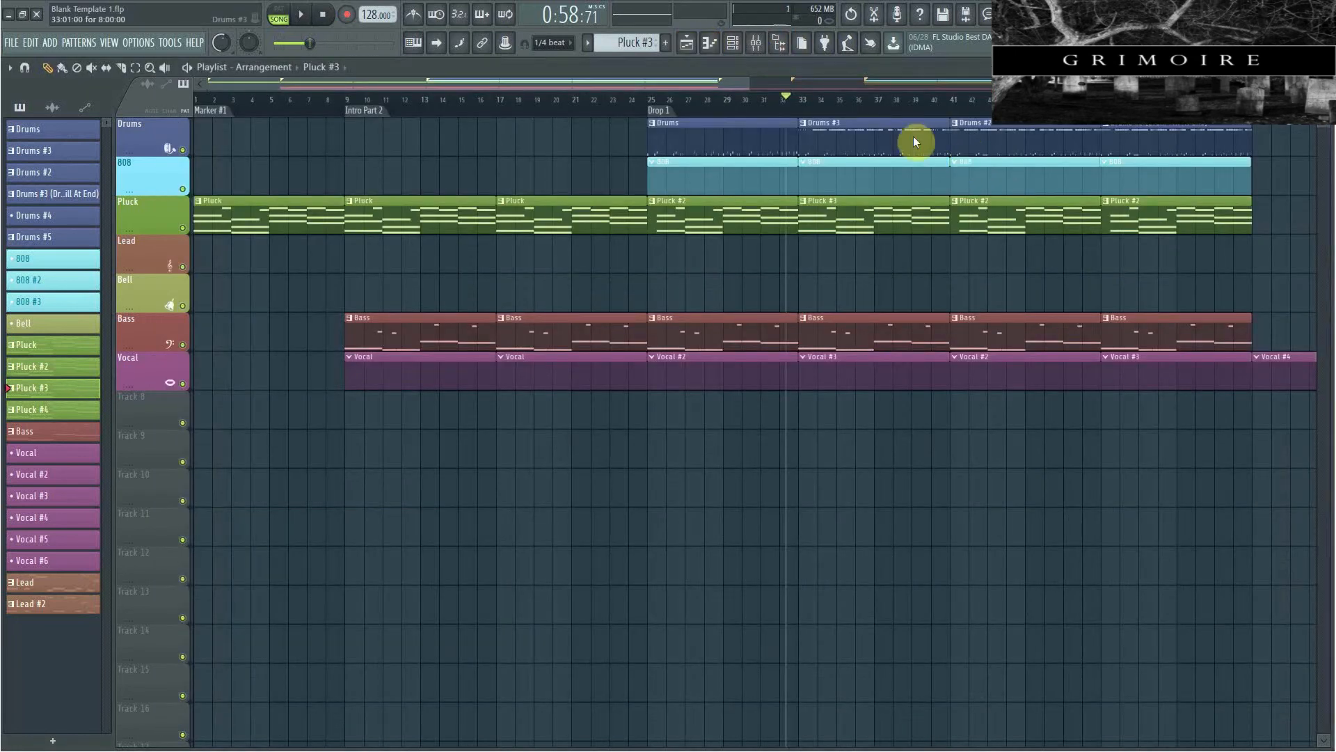
Replay the arrangement from bar 32 into the Drums #2 clip at bar 41, and stop it.
{"action": "key", "text": "space"}
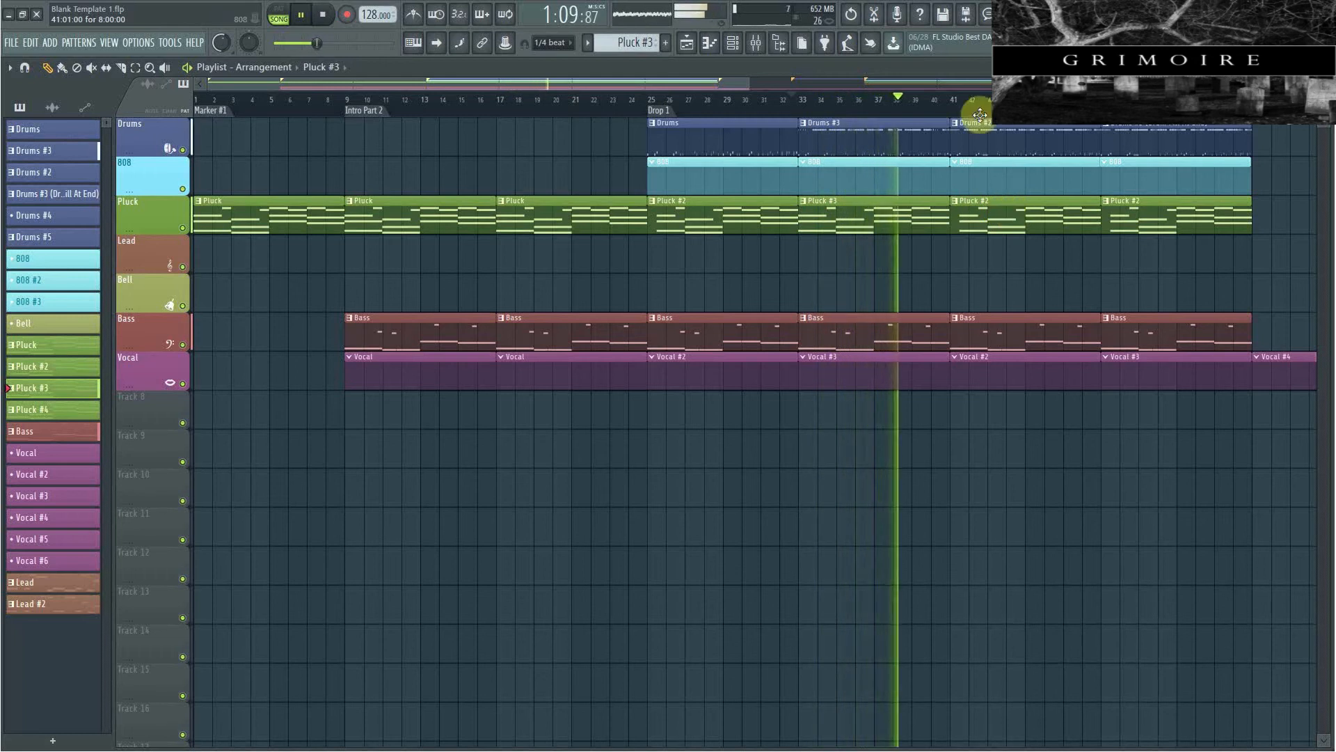
{"action": "left_click_drag", "start_coordinate": [760, 83], "coordinate": [914, 124]}
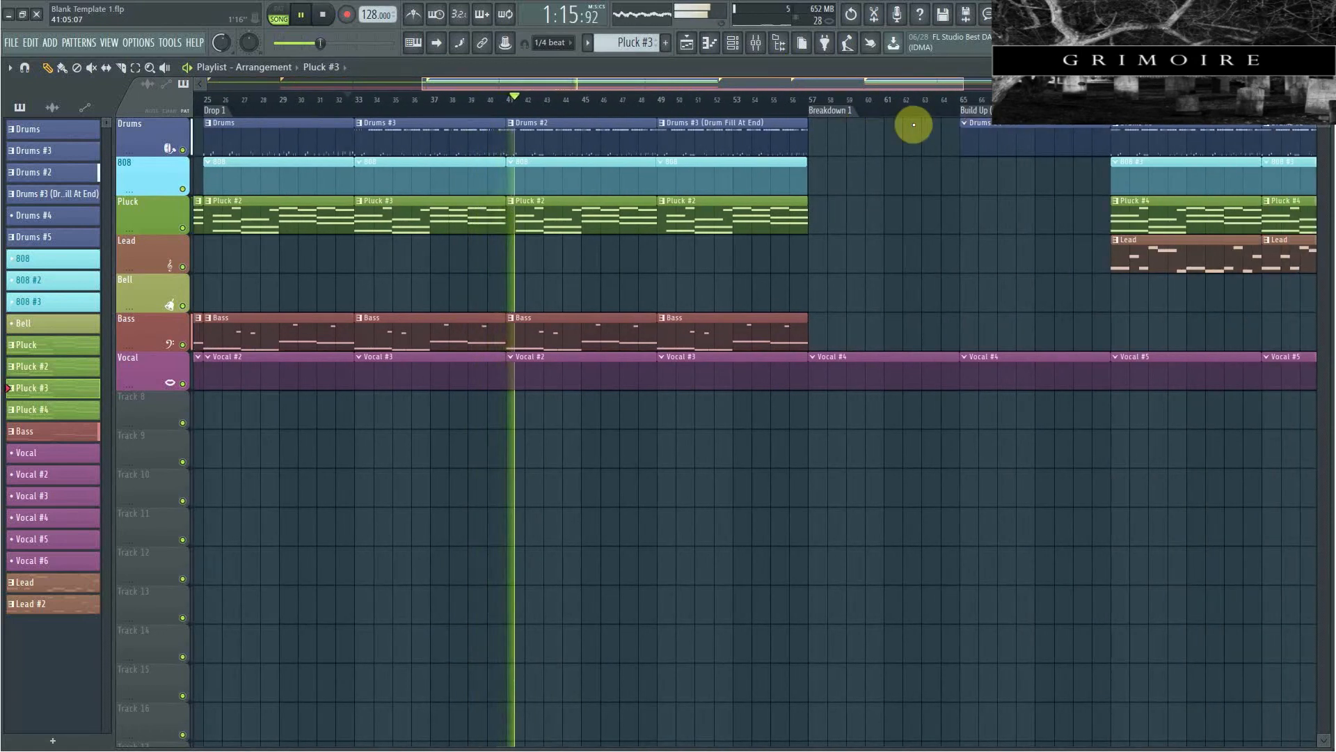
{"action": "key", "text": "space"}
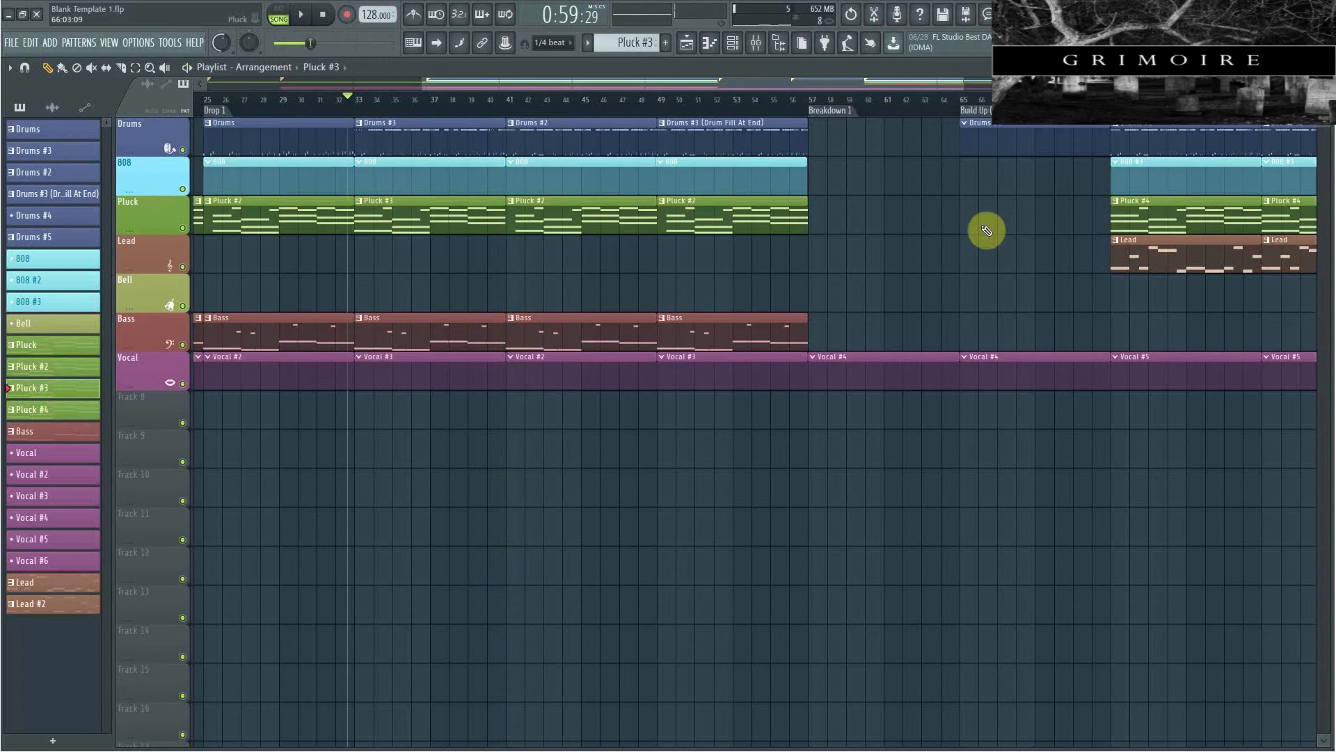
Delete the Drums #3 clip at bar 33 and the Drums #2 clip at bar 41 from Drop 1.
{"action": "left_click_drag", "start_coordinate": [936, 82], "coordinate": [896, 100]}
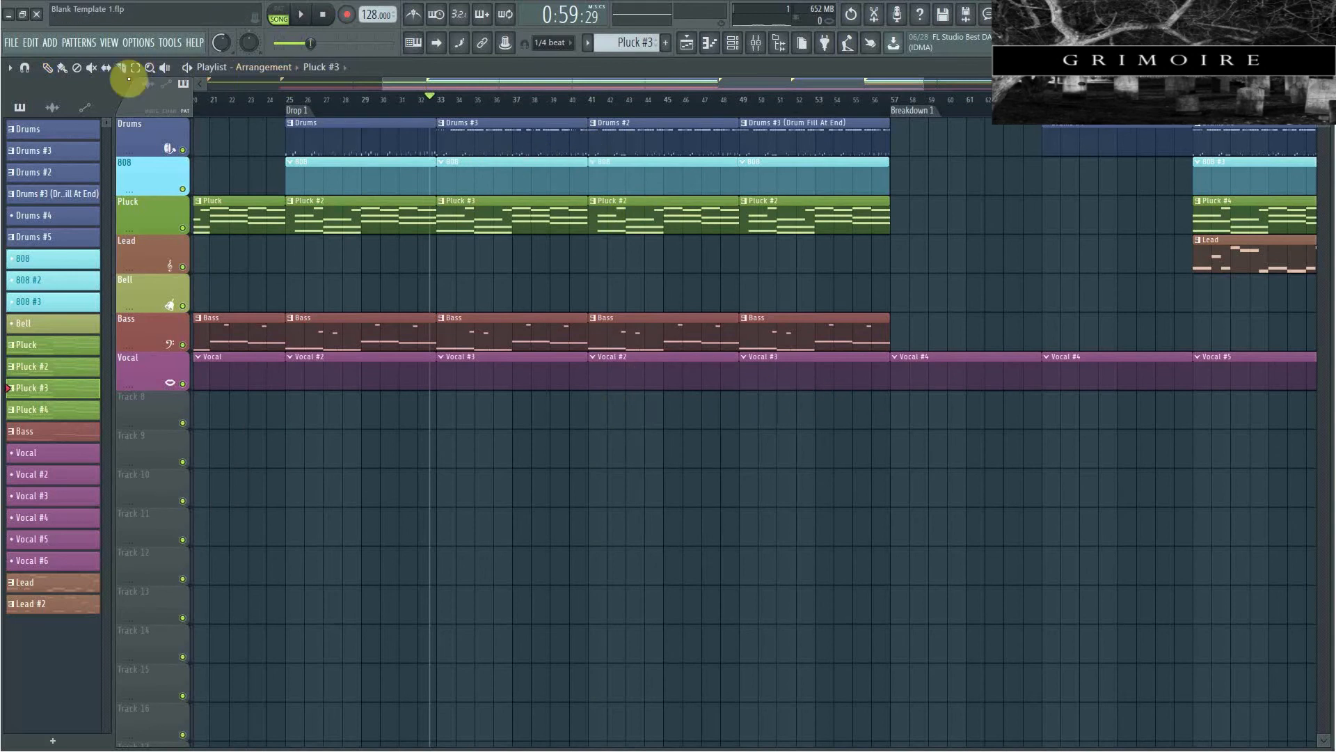
{"action": "left_click", "coordinate": [48, 67]}
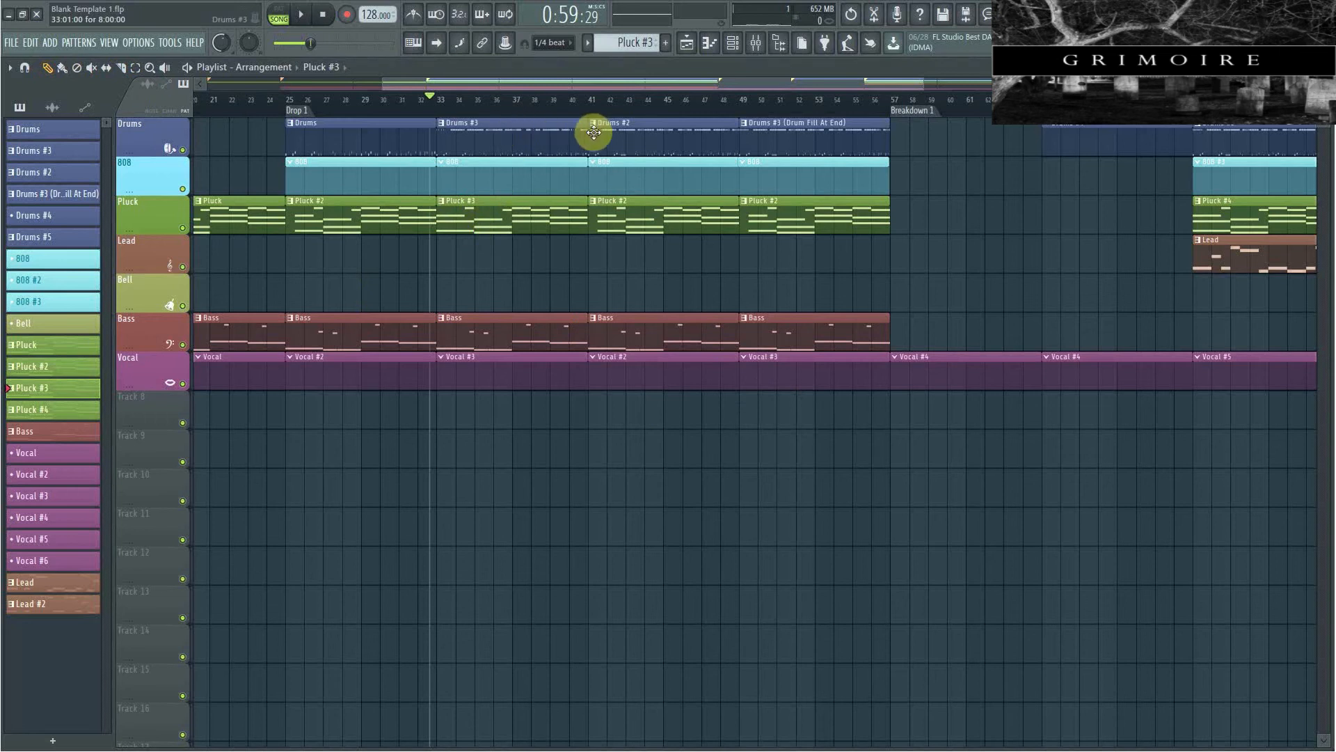
{"action": "right_click", "coordinate": [629, 139]}
{"action": "right_click", "coordinate": [531, 125]}
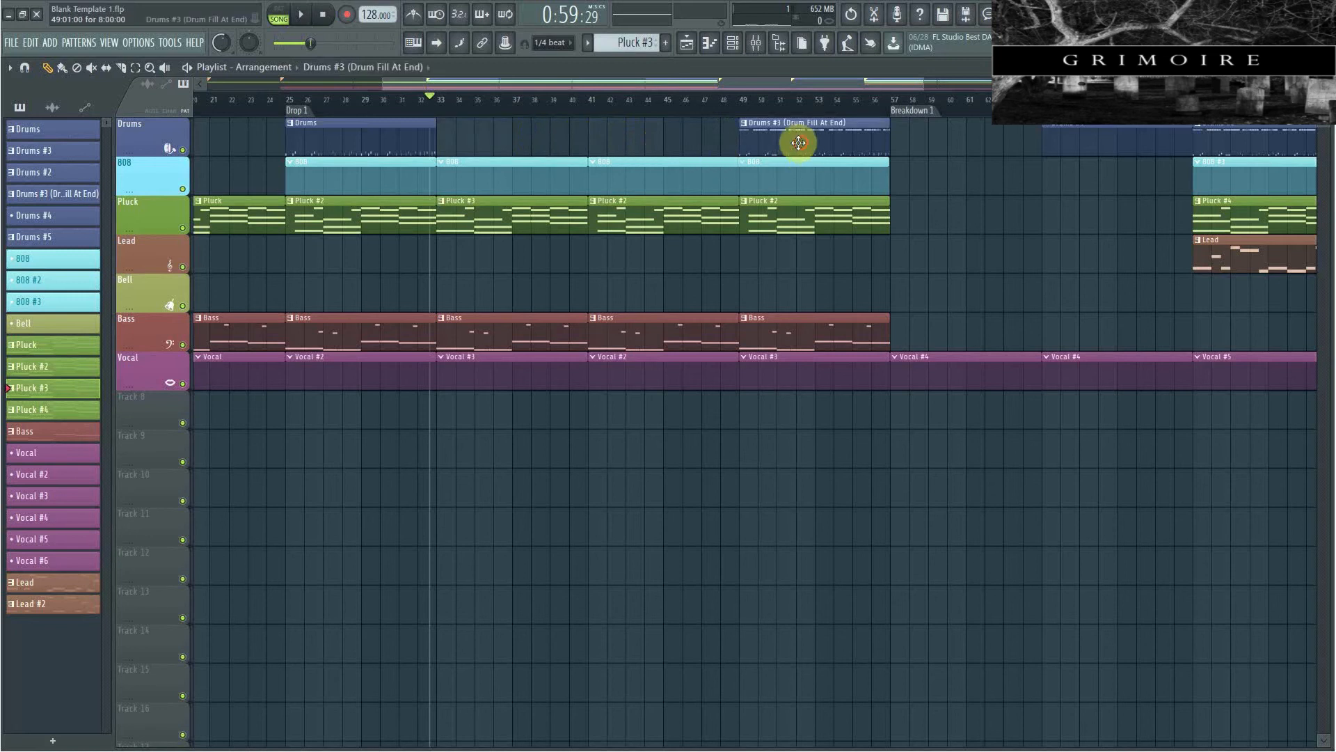
Move the Drums #3 (Drum Fill At End) clip from bar 49 to bar 33, directly after the Drums clip.
{"action": "left_click_drag", "start_coordinate": [799, 142], "coordinate": [501, 173]}
{"action": "scroll", "coordinate": [477, 143], "scroll_direction": "up", "scroll_amount": 5}
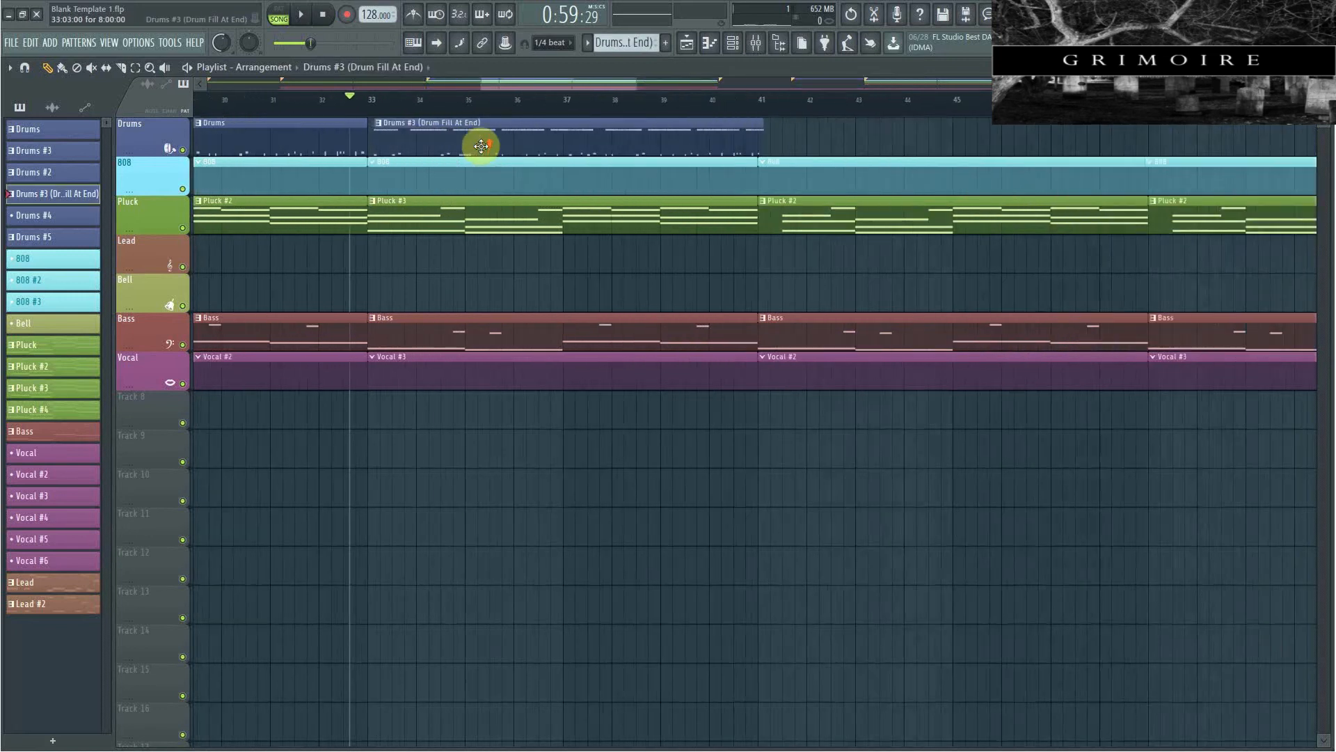
{"action": "left_click_drag", "start_coordinate": [463, 140], "coordinate": [460, 141]}
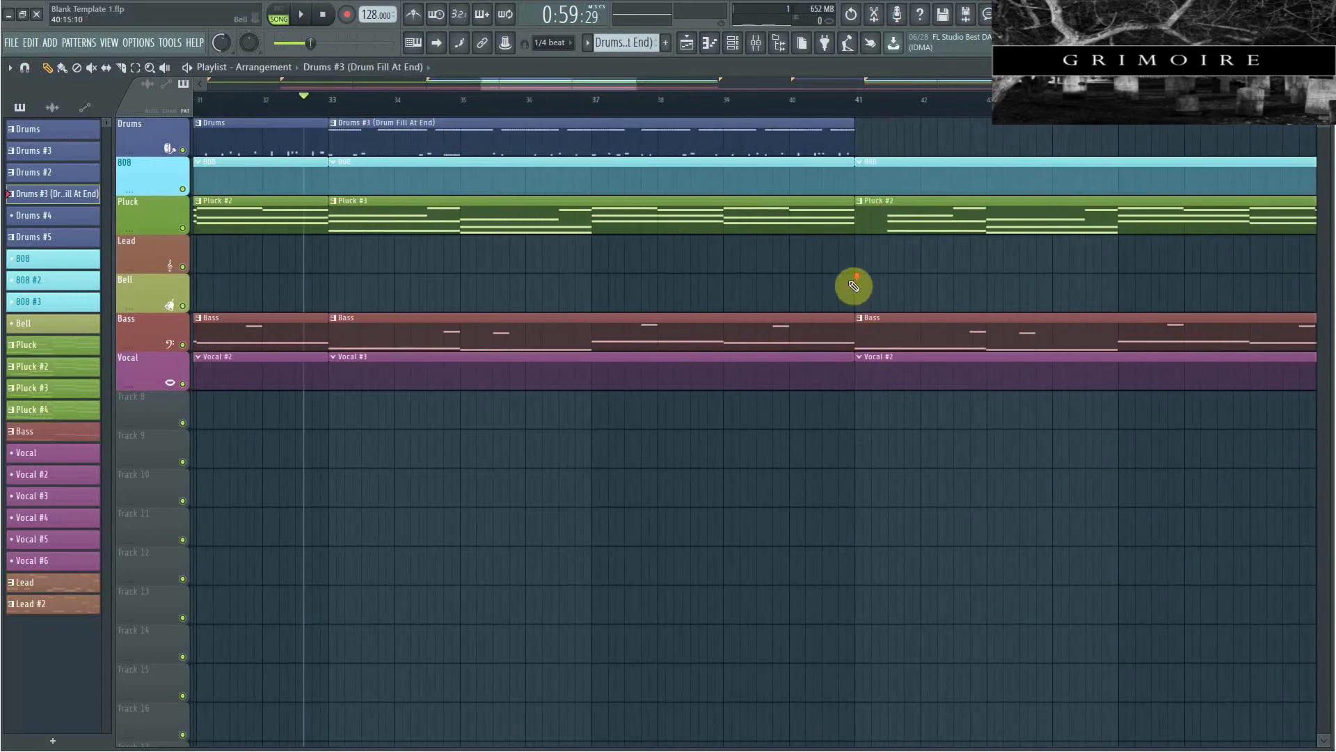
{"action": "scroll", "coordinate": [854, 284], "scroll_direction": "down", "scroll_amount": 1}
{"action": "scroll", "coordinate": [850, 262], "scroll_direction": "up", "scroll_amount": 1}
Delete the 808, Pluck, Bass and Vocal clips between bars 41 and 57.
{"action": "scroll", "coordinate": [812, 114], "scroll_direction": "down", "scroll_amount": 6}
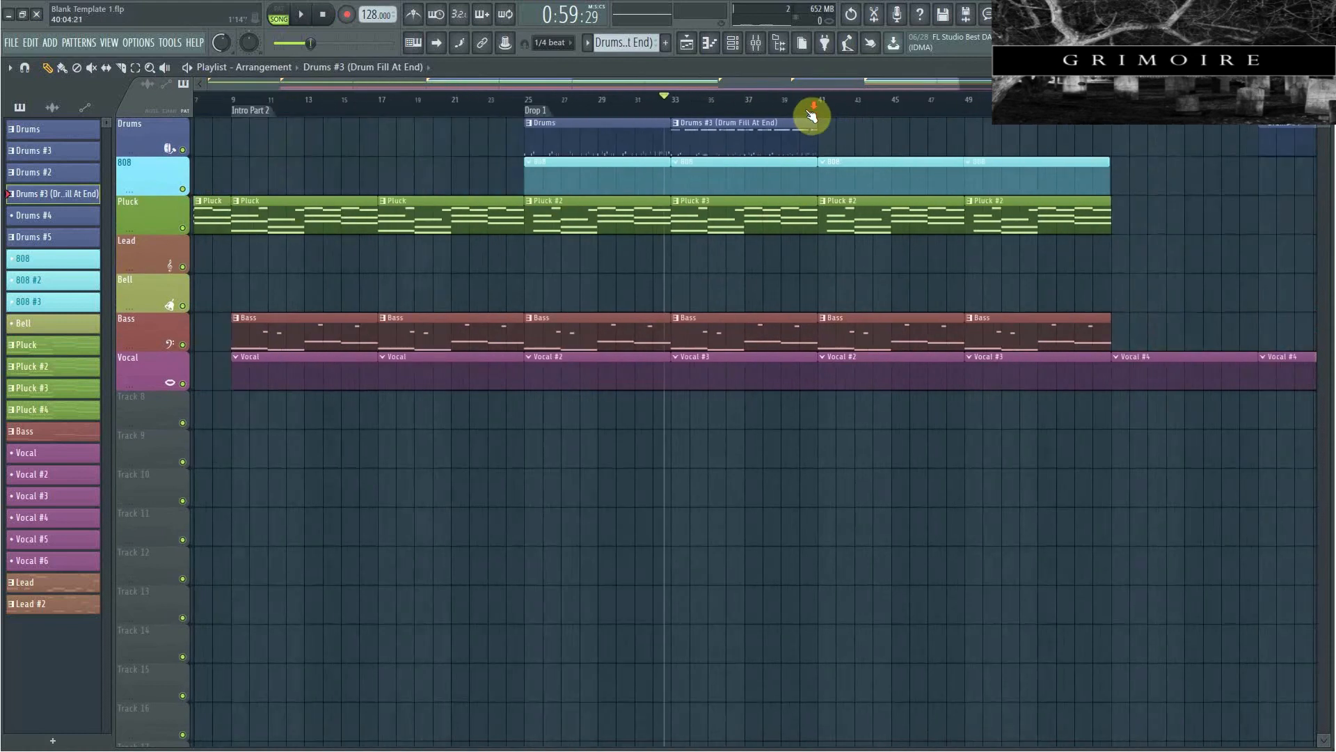
{"action": "scroll", "coordinate": [812, 116], "scroll_direction": "down", "scroll_amount": 2}
{"action": "right_click", "coordinate": [746, 174]}
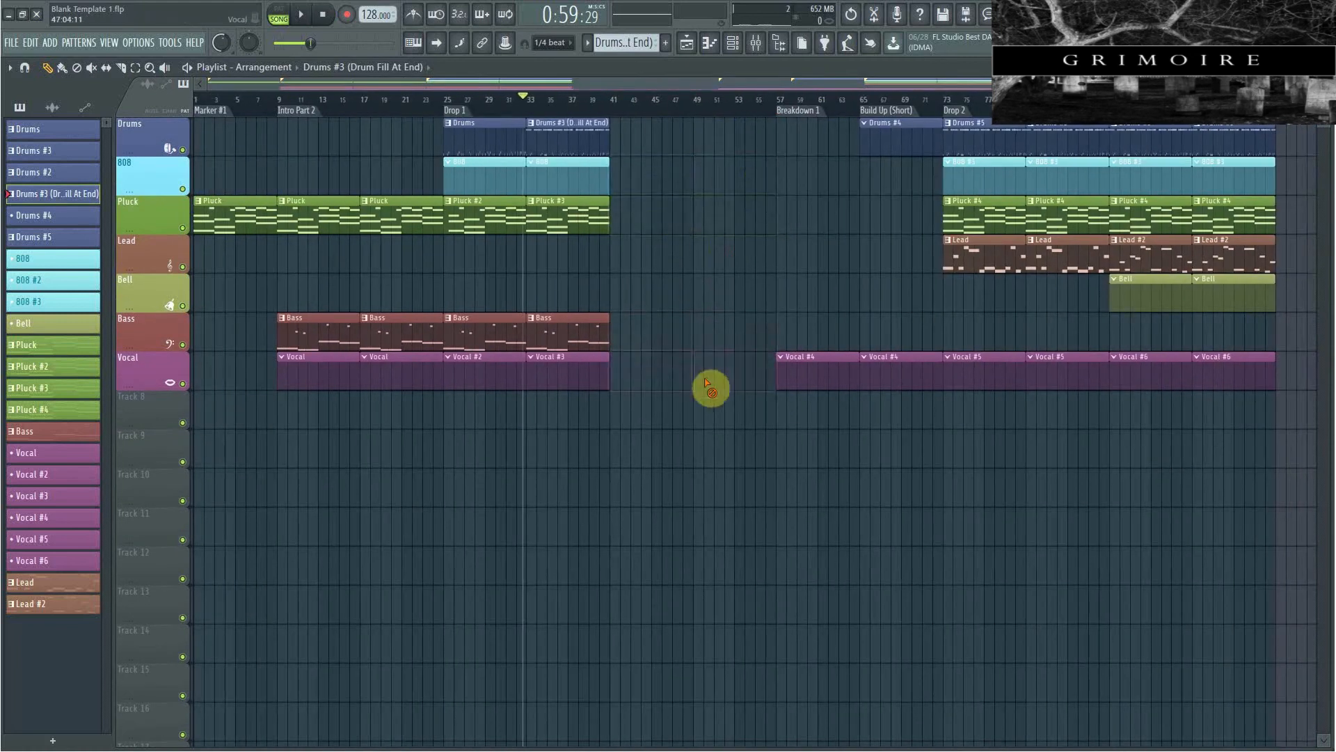
Select all clips from Breakdown 1 onward and move them 16 bars earlier, so the first Vocal #4 clip starts at bar 41.
{"action": "left_click_drag", "start_coordinate": [1257, 470], "coordinate": [793, 117]}
{"action": "left_click_drag", "start_coordinate": [910, 124], "coordinate": [752, 119]}
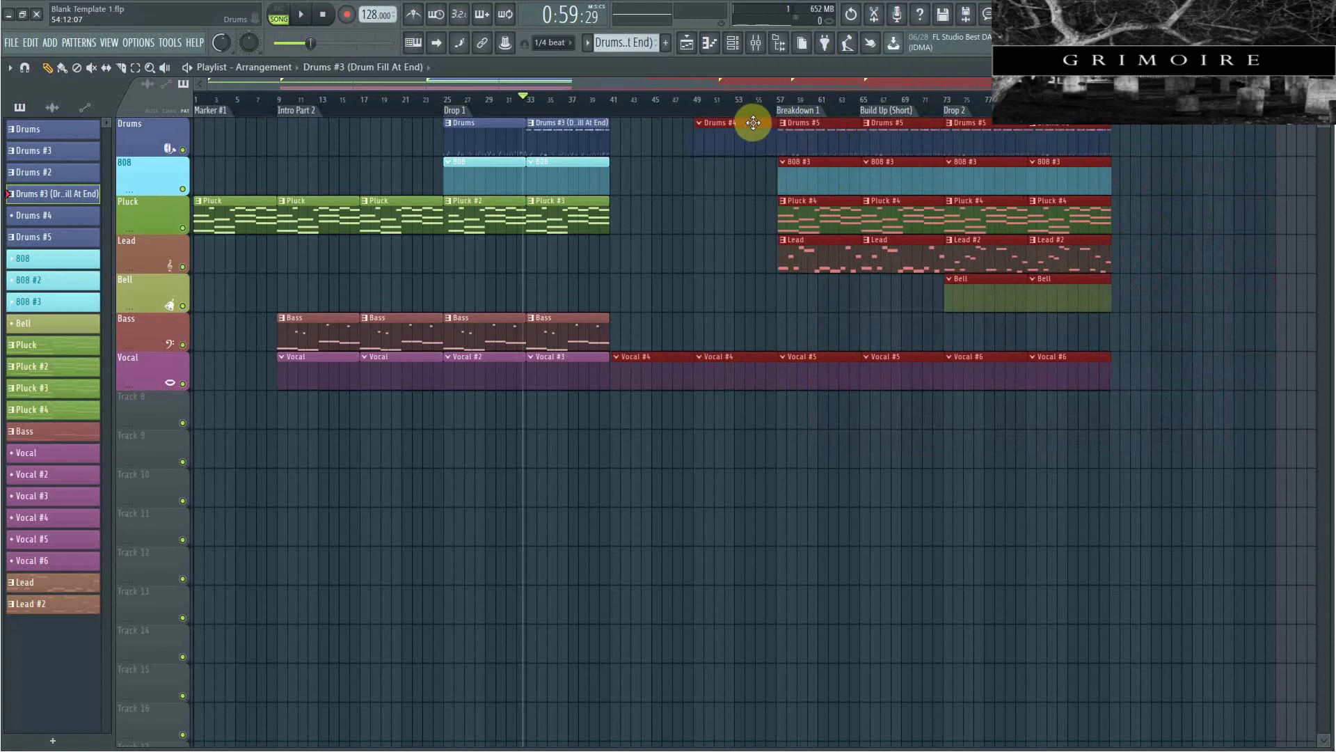
Clear the clip selection and move the Breakdown 1, Build Up (Short) and Drop 2 markers to bars 41, 49 and 57.
{"action": "scroll", "coordinate": [696, 146], "scroll_direction": "up", "scroll_amount": 5}
{"action": "scroll", "coordinate": [668, 142], "scroll_direction": "up", "scroll_amount": 2}
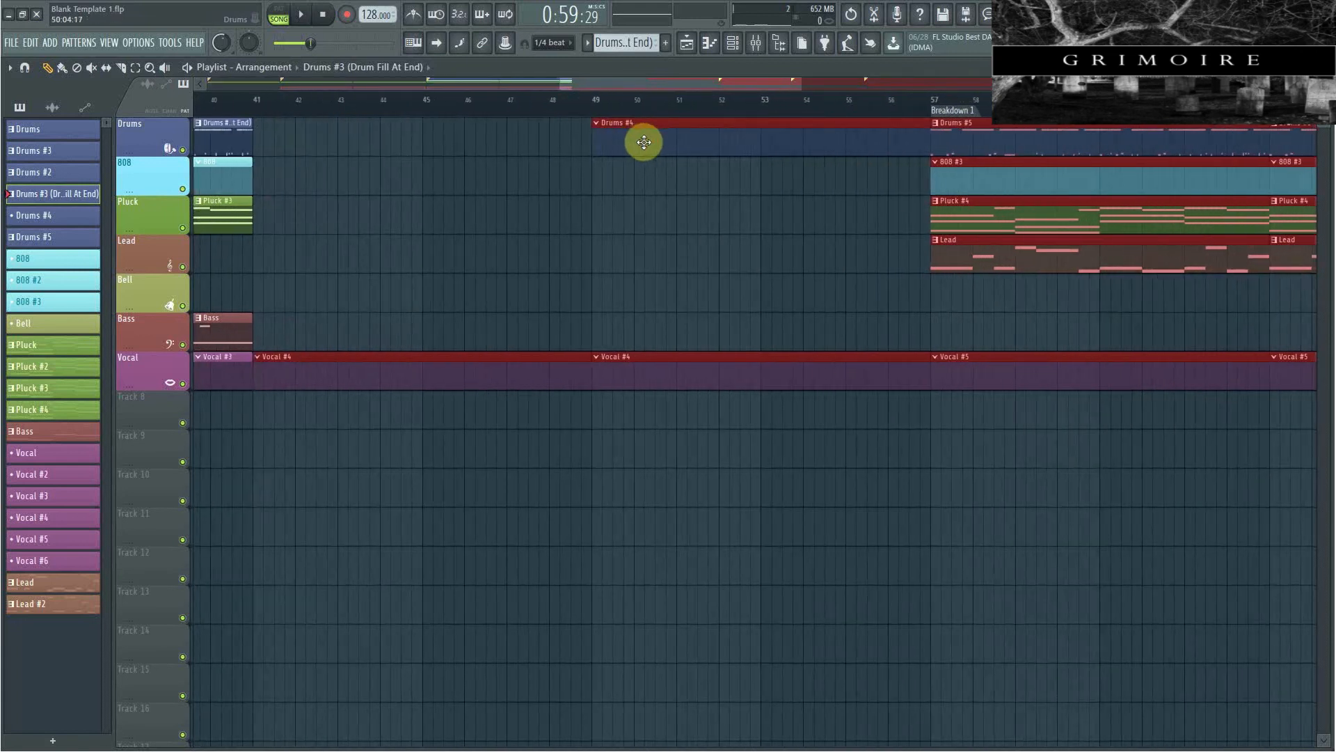
{"action": "left_click_drag", "start_coordinate": [656, 136], "coordinate": [653, 136]}
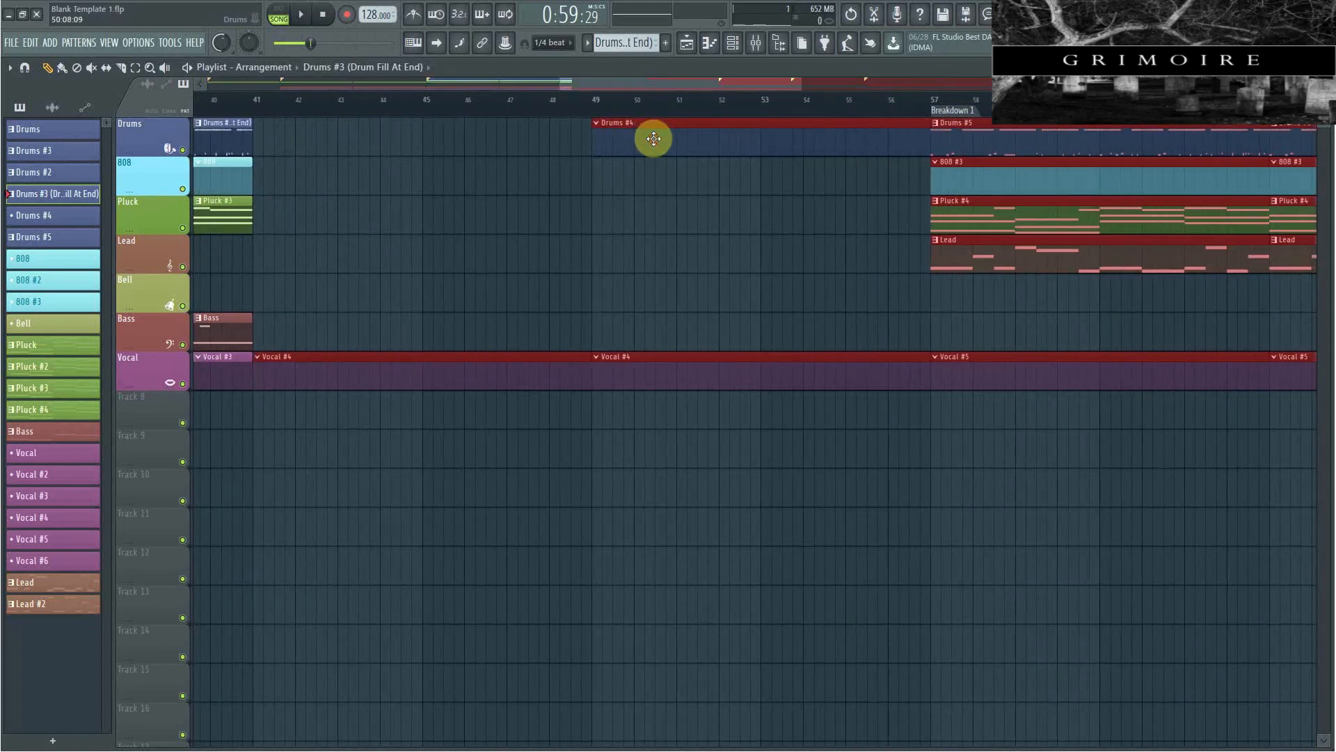
{"action": "right_click", "coordinate": [555, 201]}
{"action": "scroll", "coordinate": [603, 235], "scroll_direction": "down", "scroll_amount": 5}
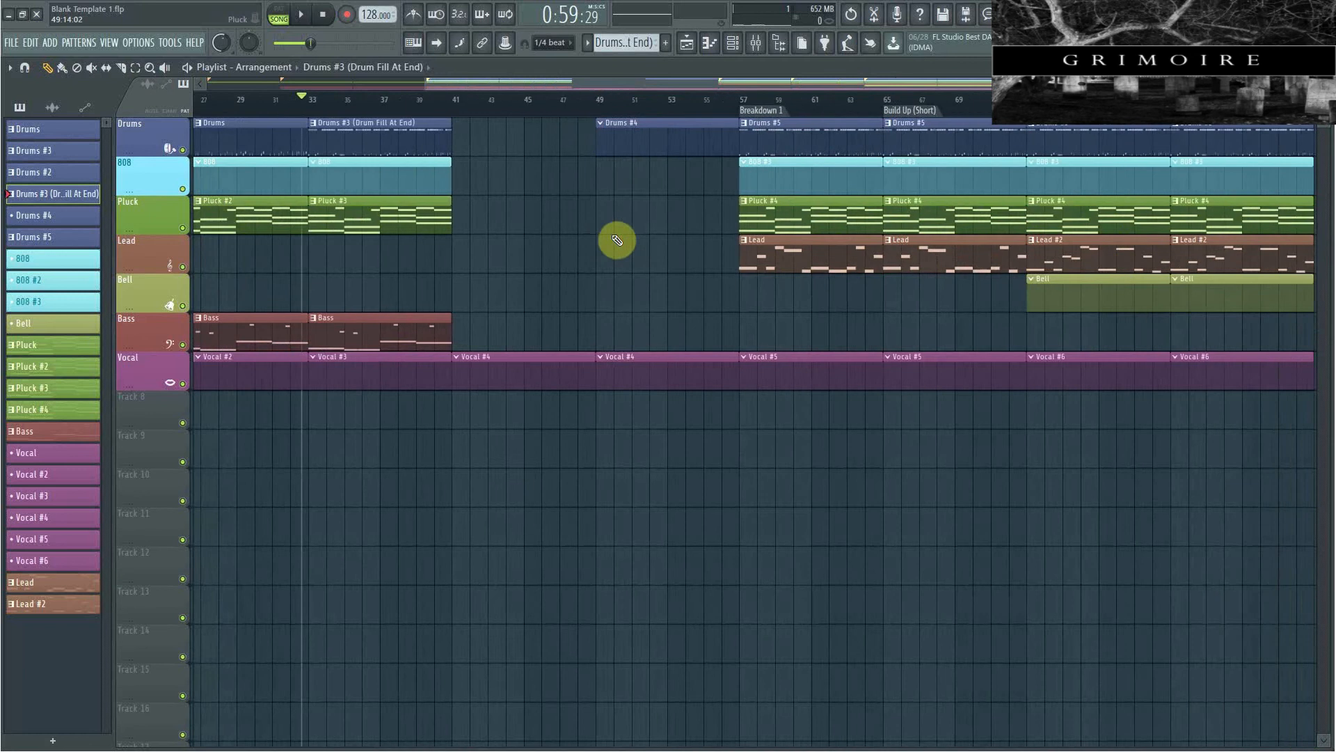
{"action": "left_click", "coordinate": [752, 110]}
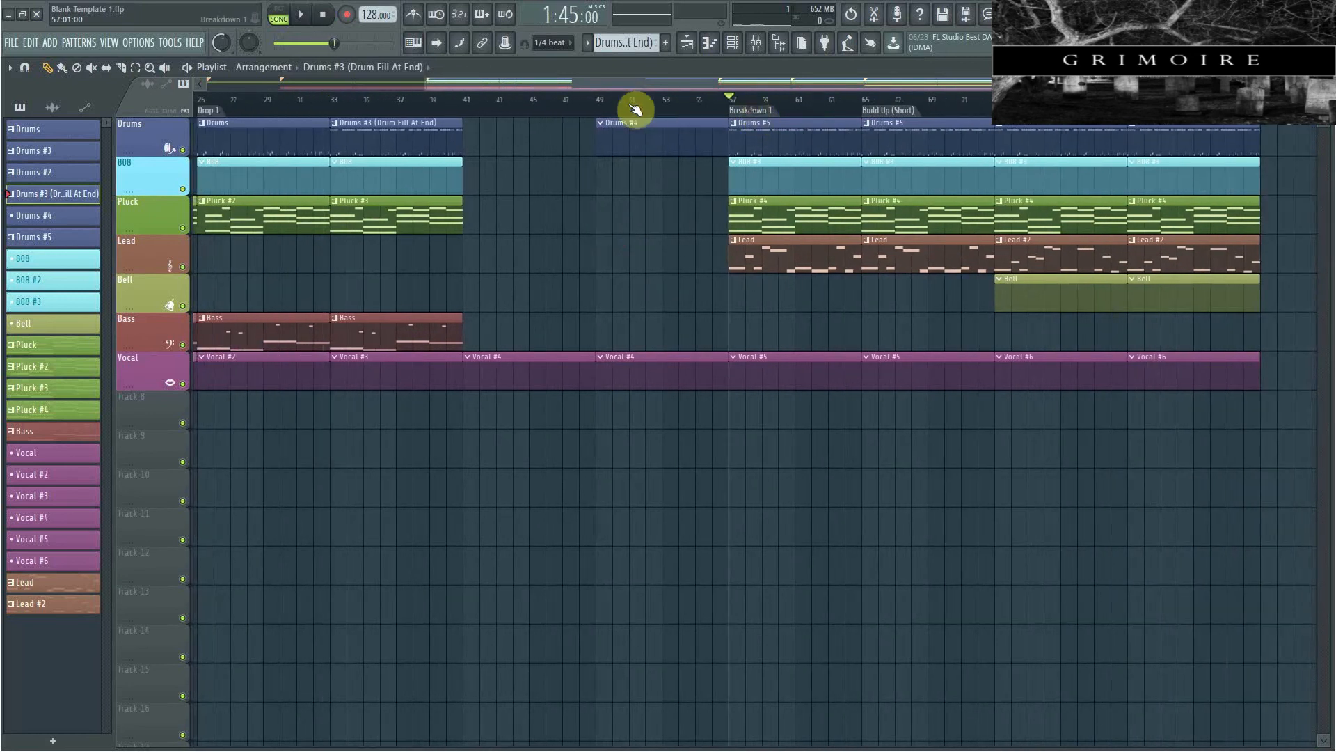
{"action": "left_click_drag", "start_coordinate": [733, 106], "coordinate": [500, 113]}
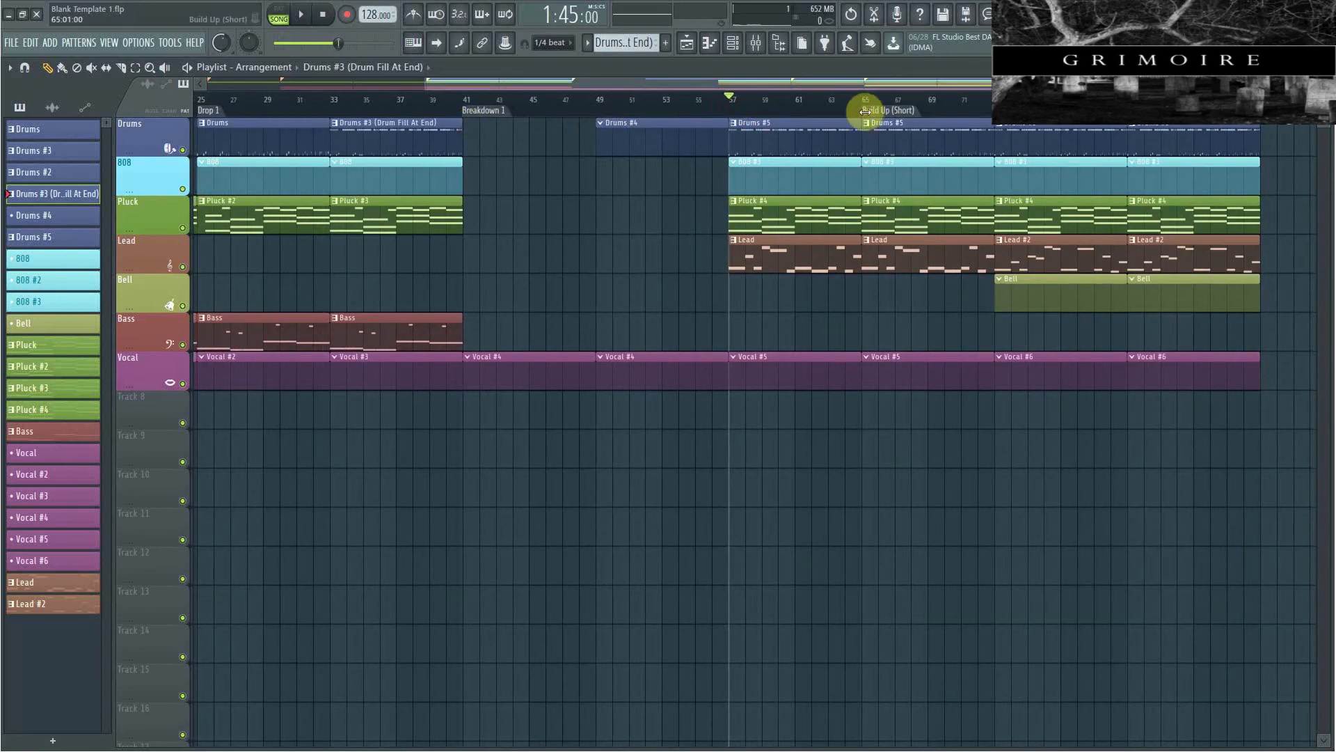
{"action": "left_click_drag", "start_coordinate": [865, 111], "coordinate": [632, 113]}
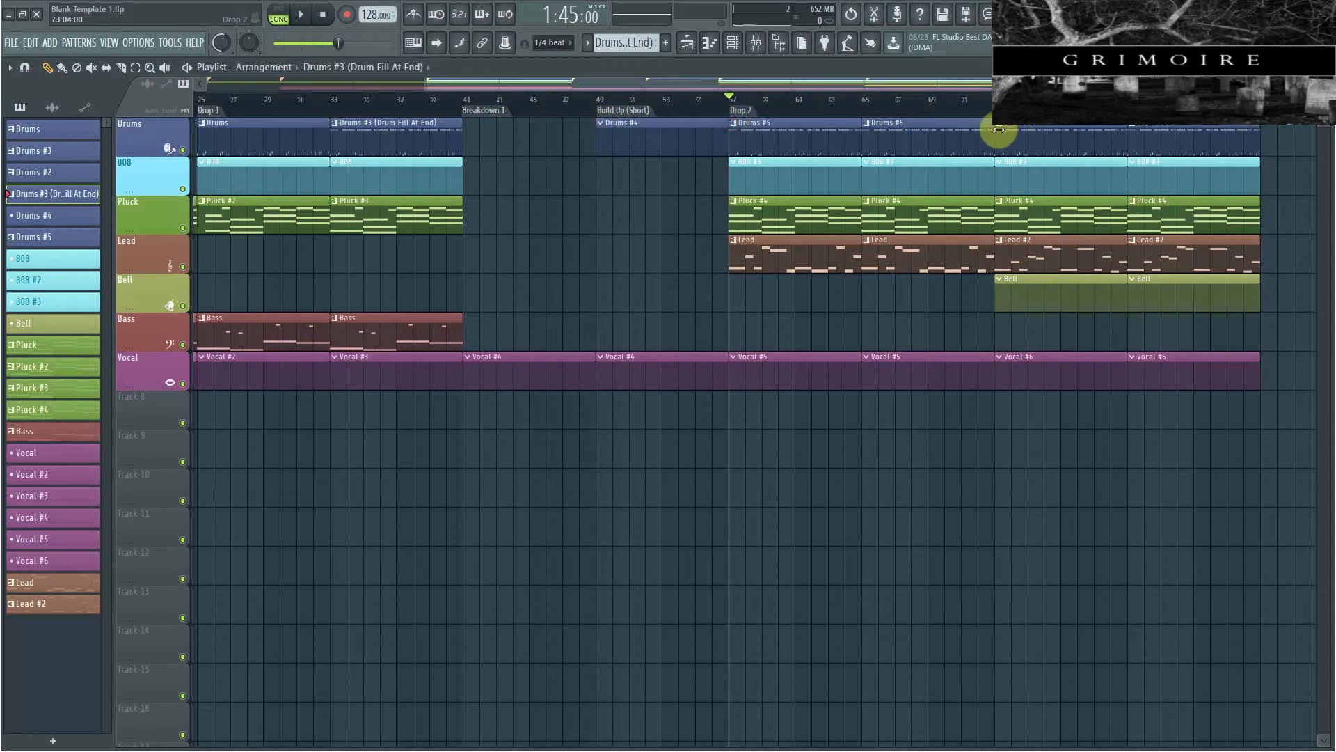
Play the arrangement from the end of Drop 1 into Breakdown 1 to check the transition.
{"action": "left_click", "coordinate": [449, 98]}
{"action": "key", "text": "space"}
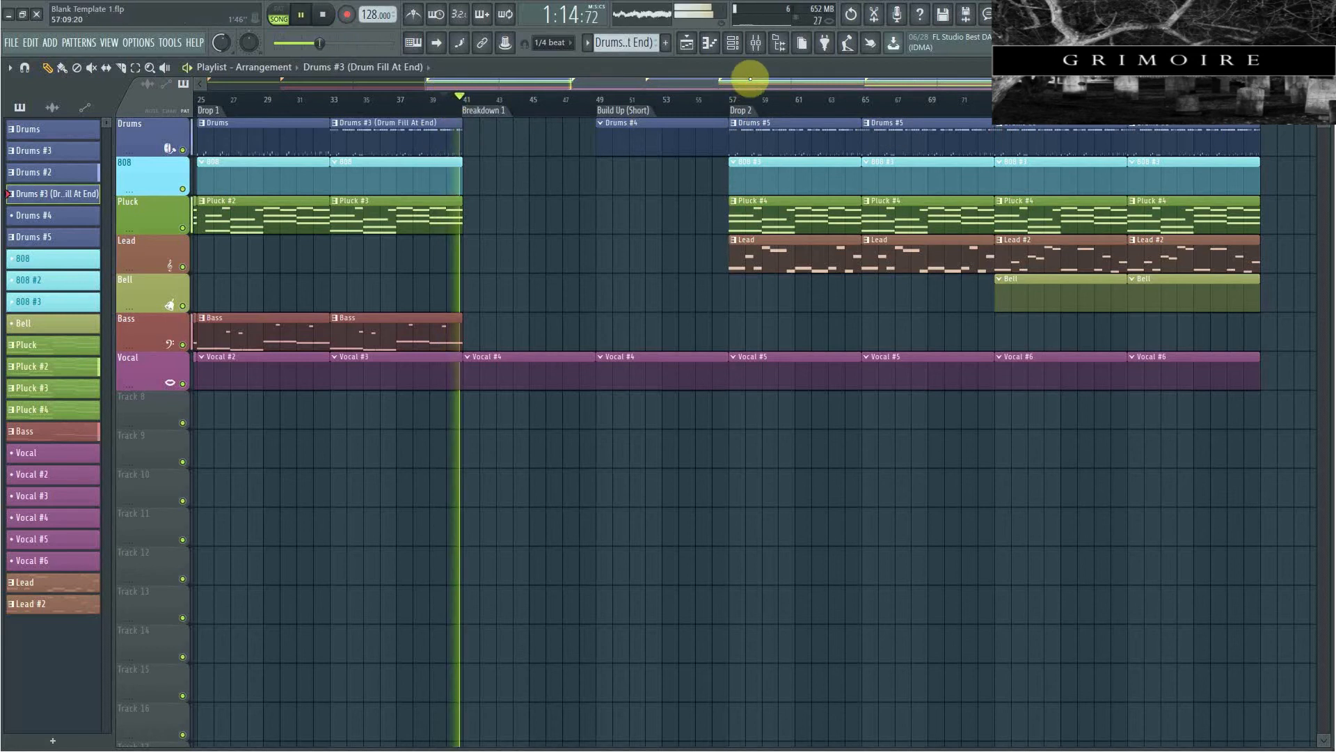
{"action": "left_click_drag", "start_coordinate": [745, 83], "coordinate": [640, 83]}
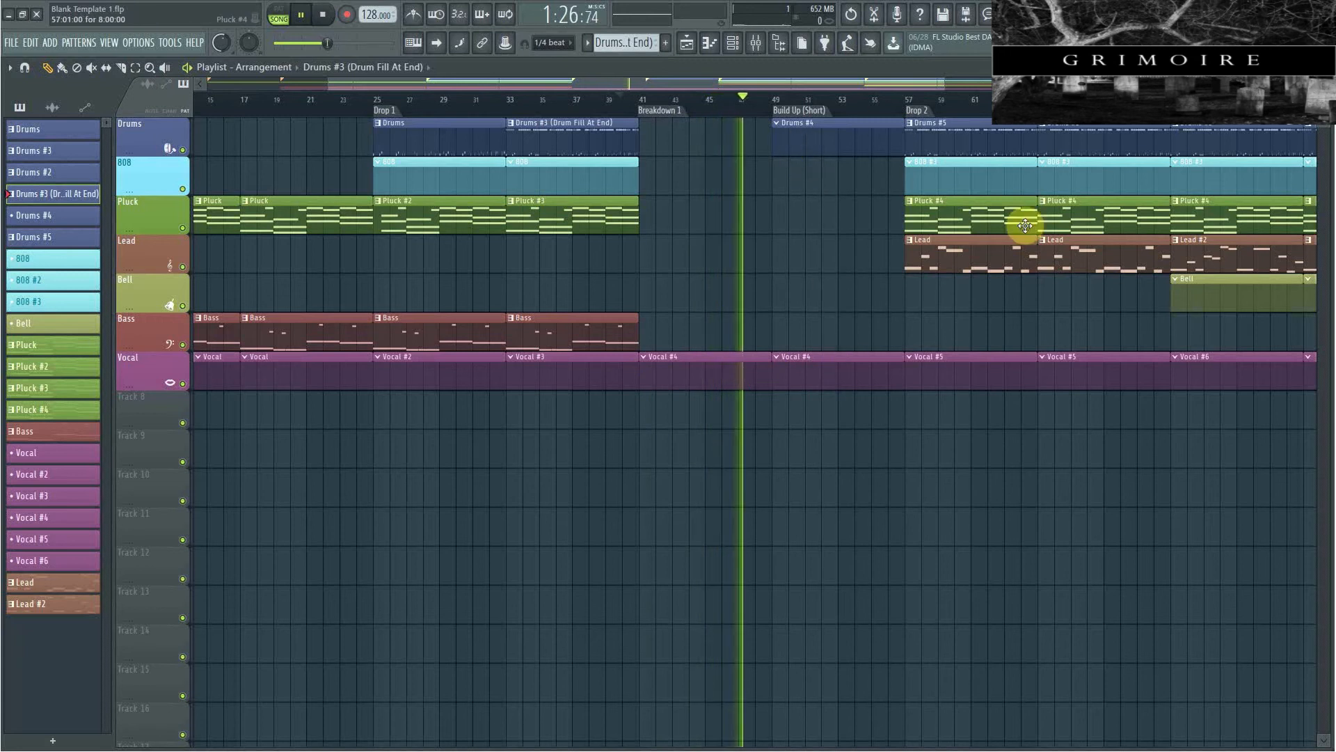
Add a Ride note at bar 1 of the Drums #5 pattern in Drop 2 and shorten it to about six steps.
{"action": "left_click", "coordinate": [901, 99]}
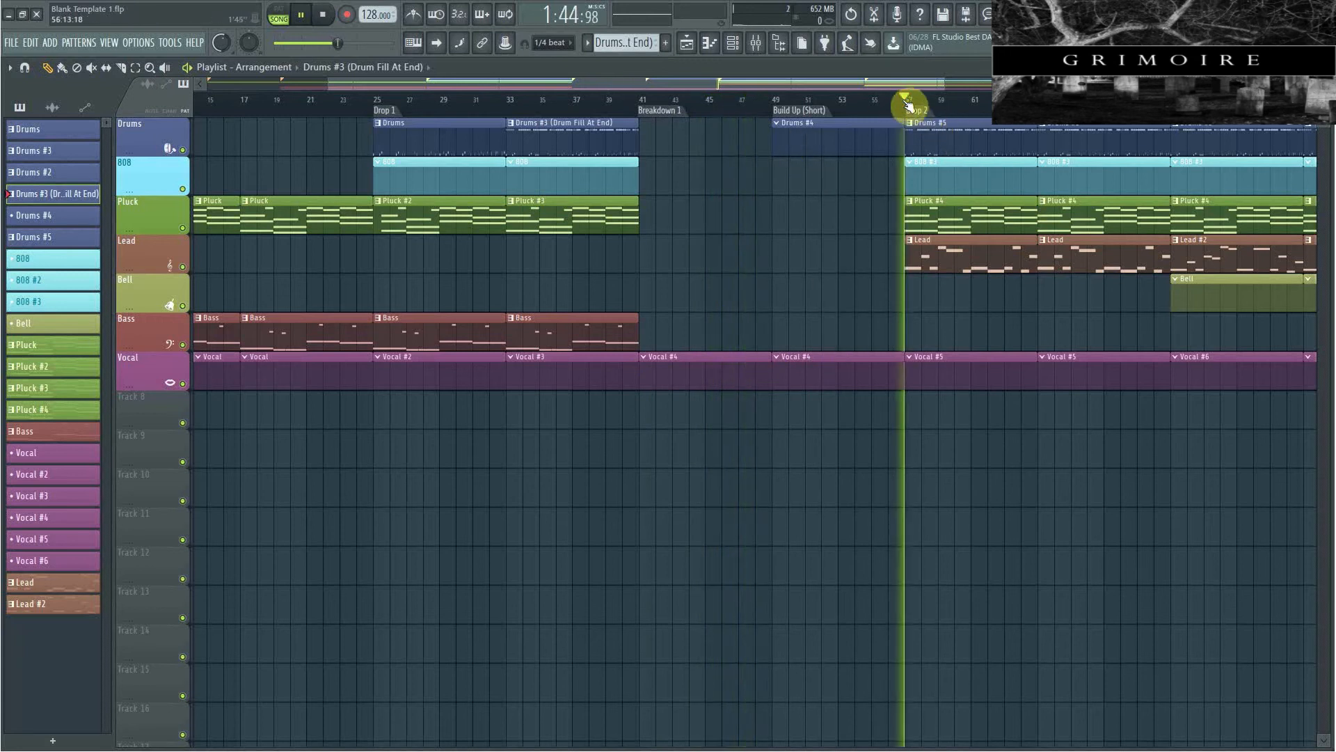
{"action": "double_click", "coordinate": [928, 126]}
{"action": "scroll", "coordinate": [591, 164], "scroll_direction": "down", "scroll_amount": 8}
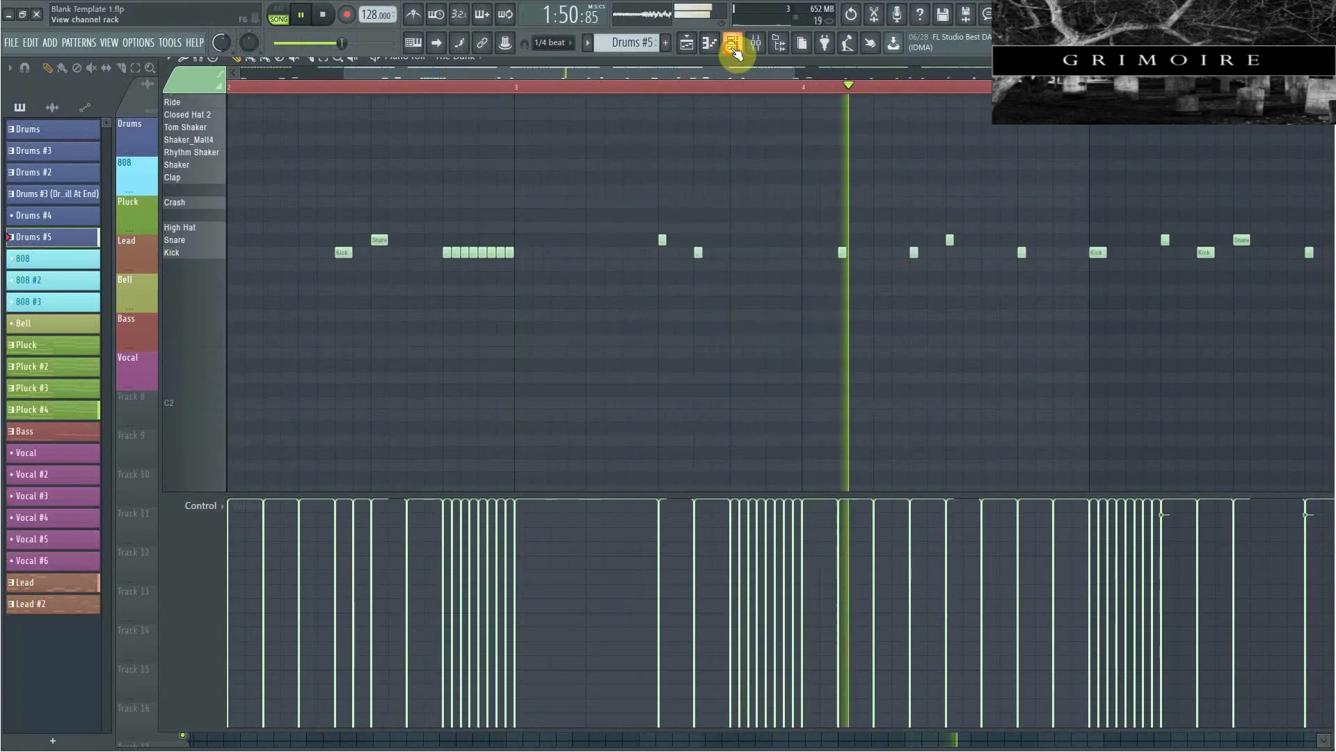
{"action": "left_click", "coordinate": [735, 48]}
{"action": "key", "text": "space"}
{"action": "left_click", "coordinate": [499, 144]}
{"action": "scroll", "coordinate": [576, 169], "scroll_direction": "up", "scroll_amount": 2}
{"action": "scroll", "coordinate": [557, 182], "scroll_direction": "up", "scroll_amount": 2}
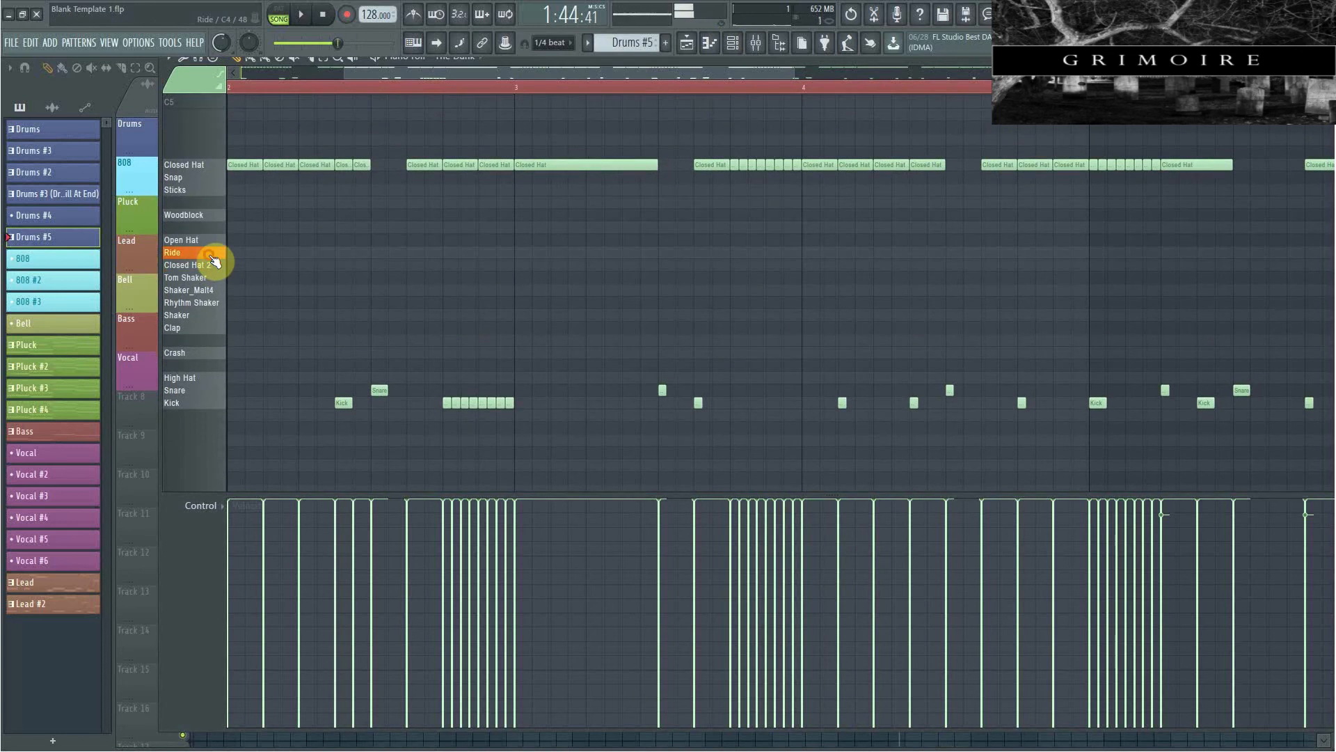
{"action": "left_click_drag", "start_coordinate": [252, 256], "coordinate": [143, 263]}
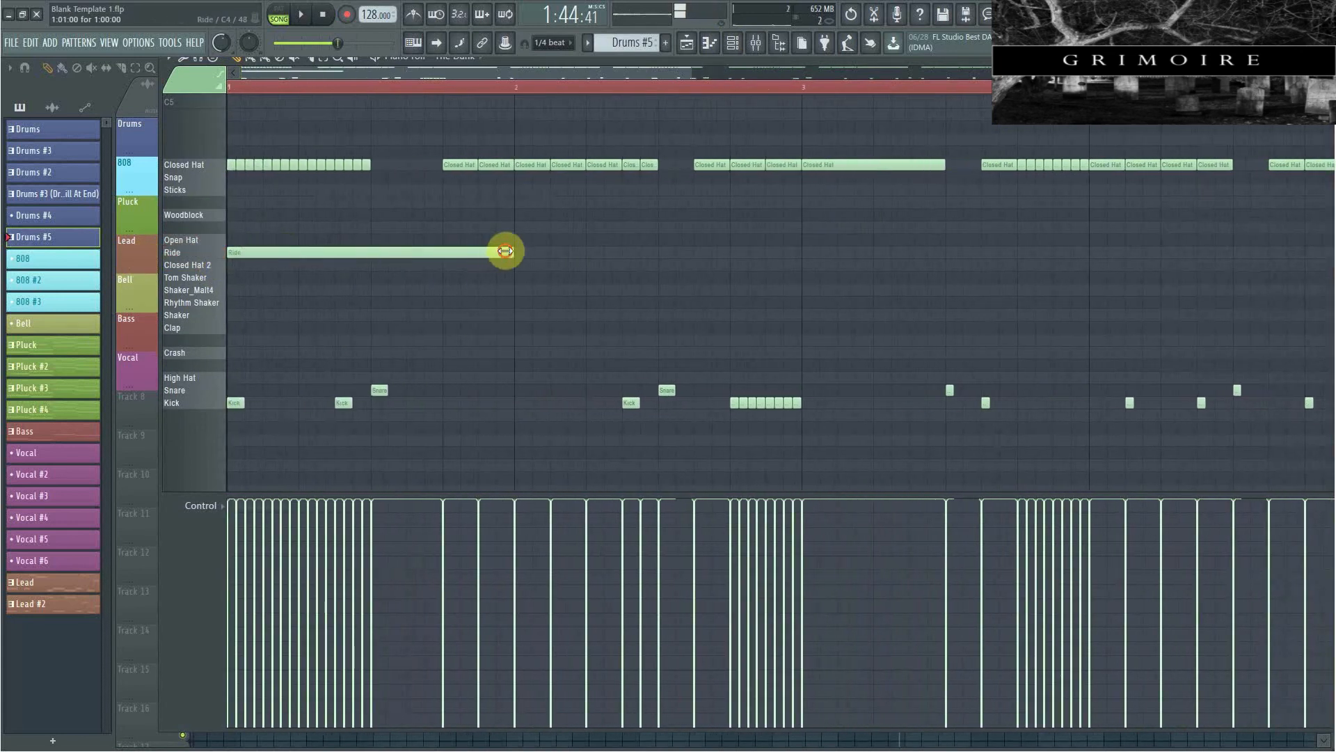
{"action": "left_click_drag", "start_coordinate": [505, 252], "coordinate": [325, 256]}
Add two Ride notes in bar 5 of Drums #5, one at the bar's start and one shortly after its midpoint.
{"action": "left_click_drag", "start_coordinate": [411, 77], "coordinate": [679, 132]}
{"action": "left_click_drag", "start_coordinate": [616, 229], "coordinate": [605, 256]}
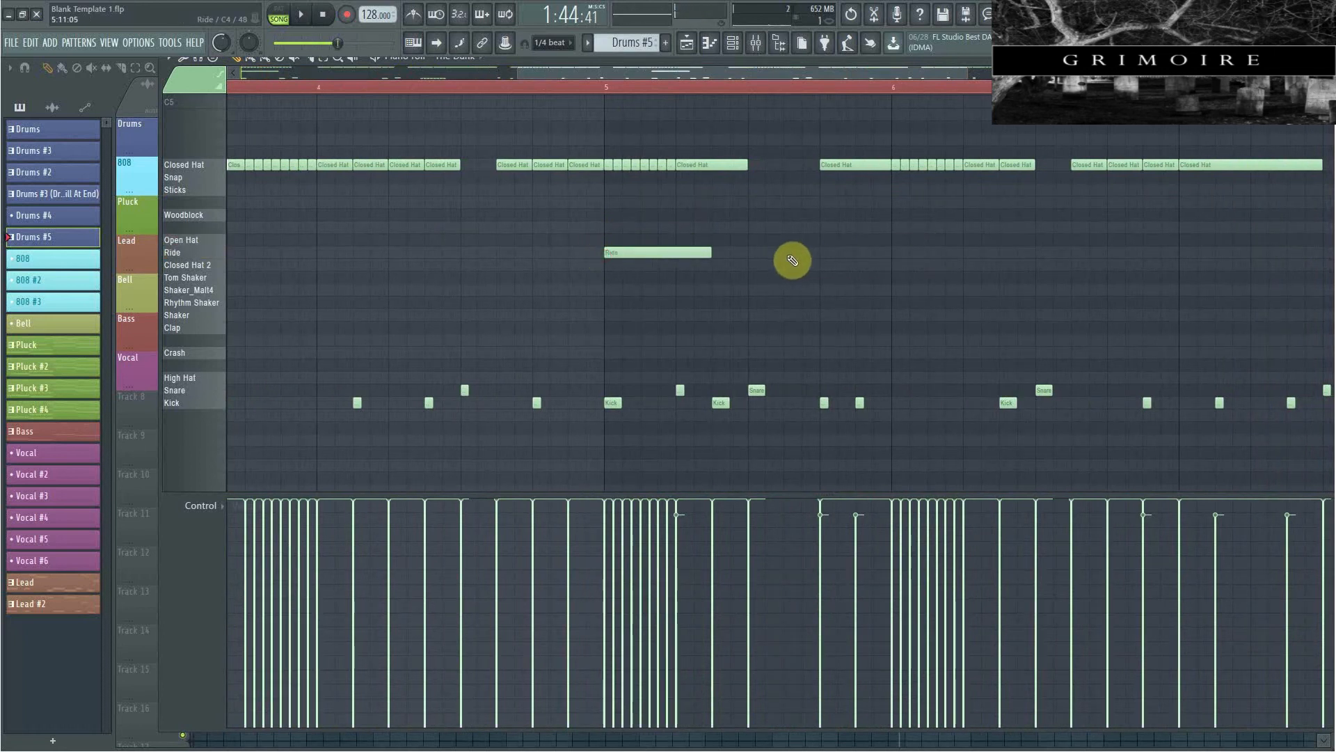
{"action": "left_click", "coordinate": [789, 253]}
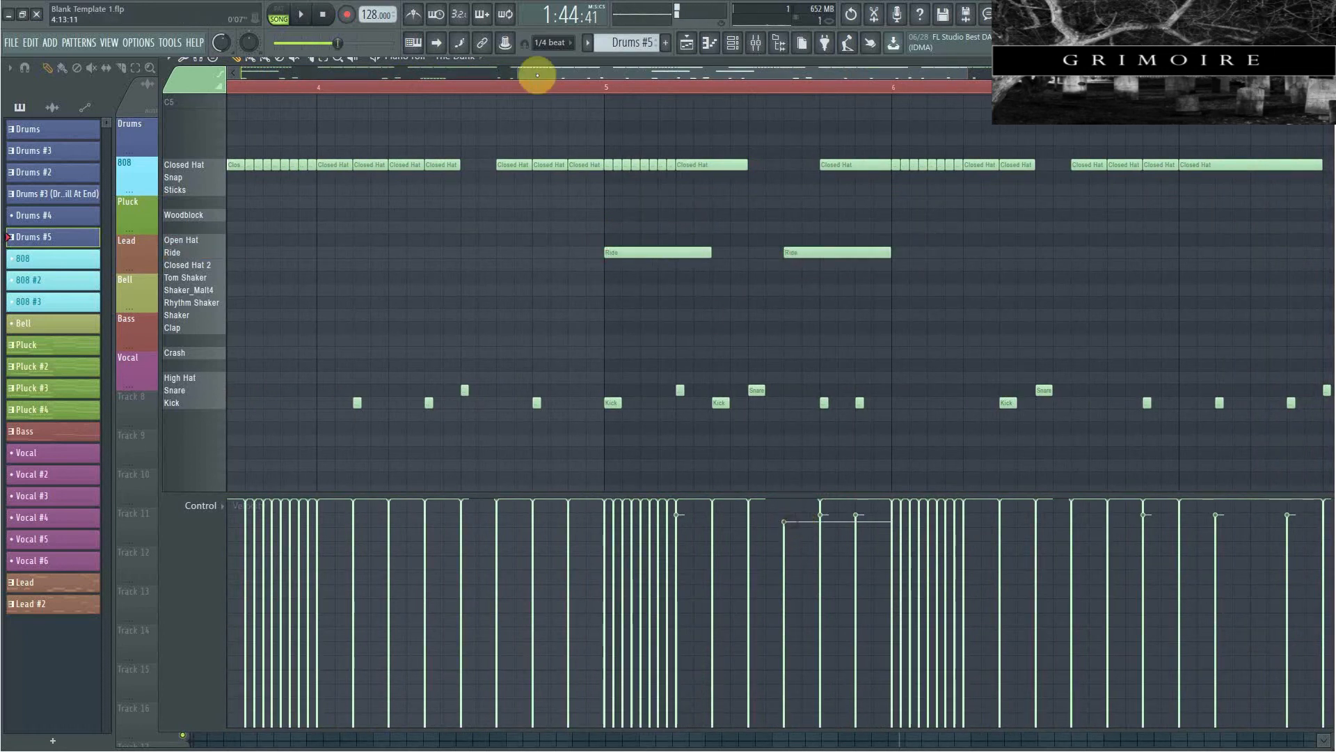
Listen to Drop 2 with the new Ride notes and return to the playlist.
{"action": "key", "text": "space"}
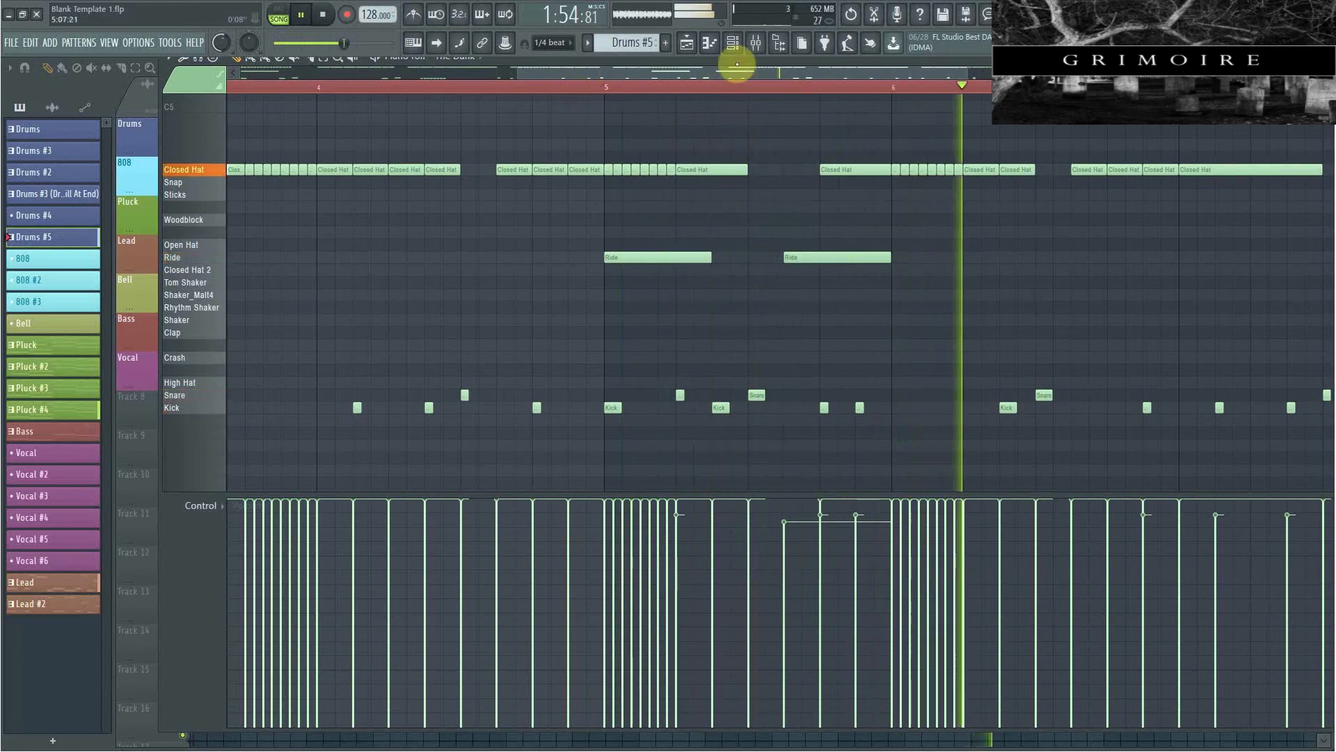
{"action": "left_click", "coordinate": [687, 43]}
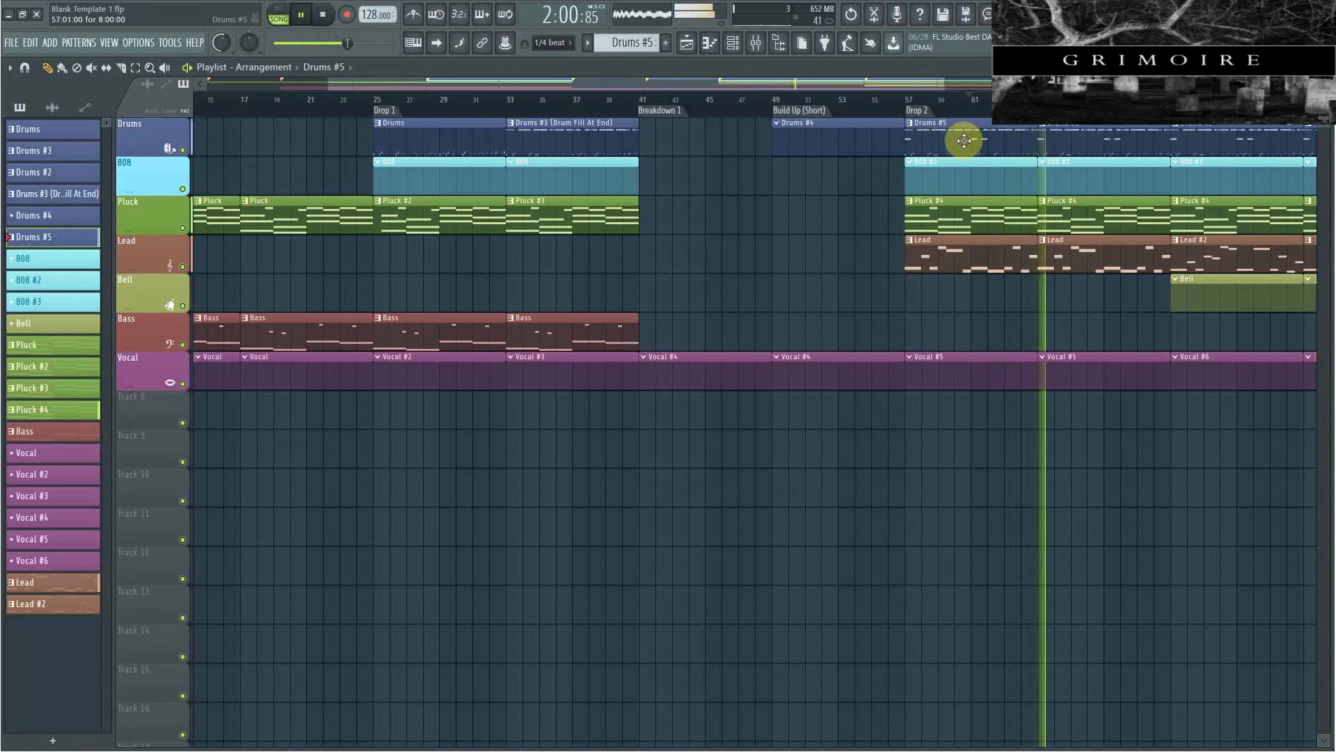
{"action": "key", "text": "space"}
Open the mixer and lower the volume of Insert 7 while Drop 2 plays.
{"action": "left_click", "coordinate": [778, 42]}
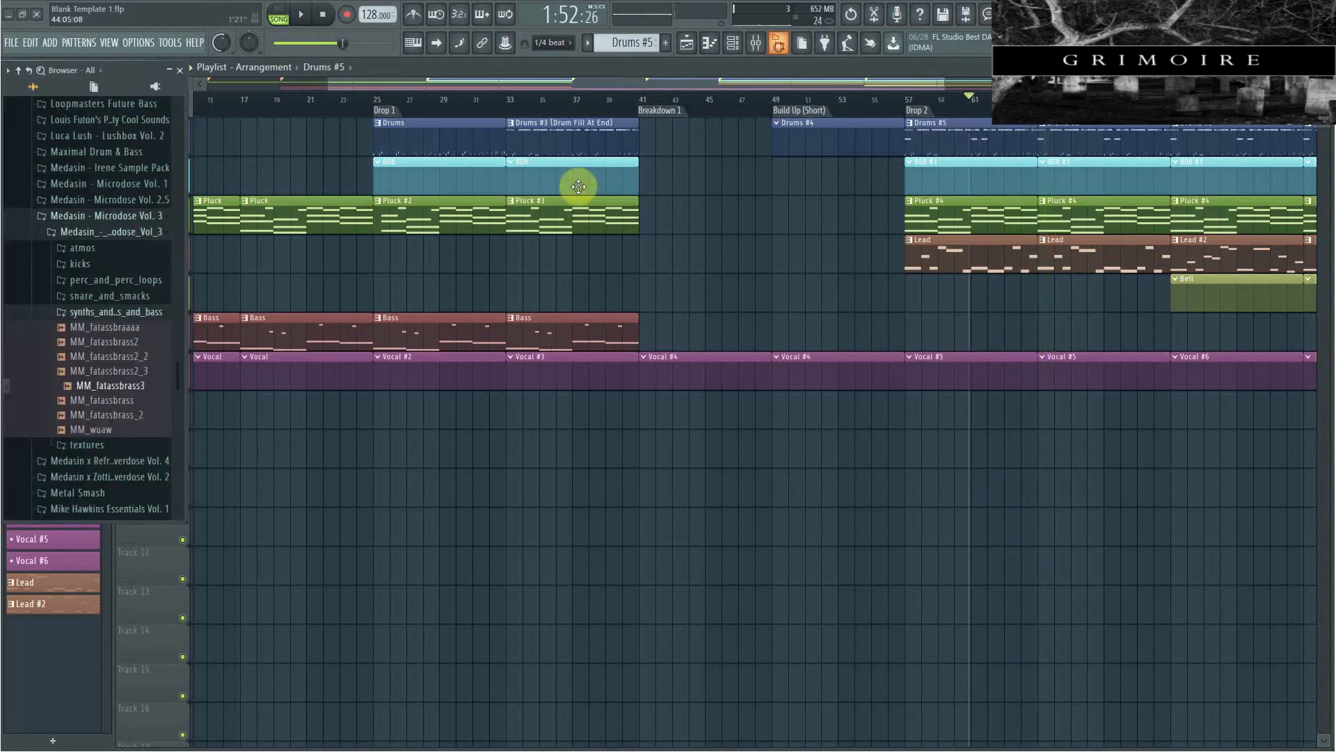
{"action": "left_click", "coordinate": [761, 44]}
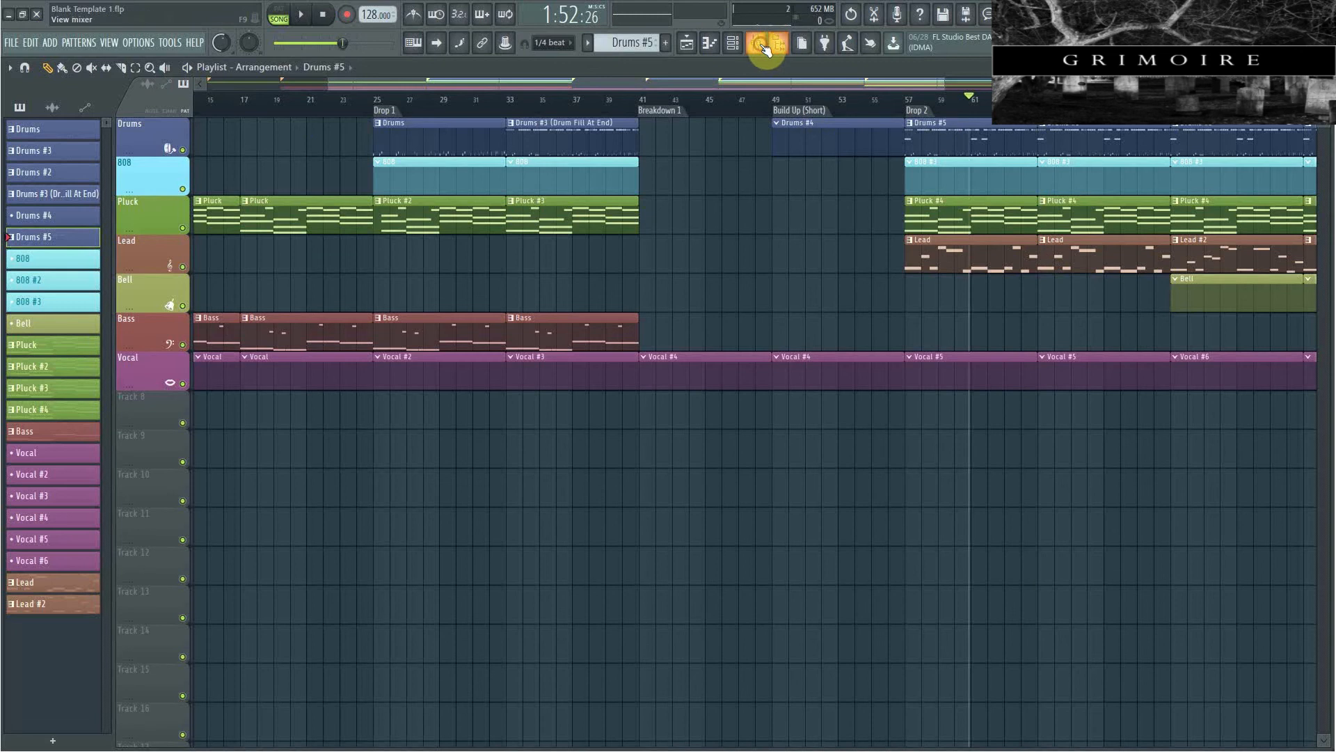
{"action": "left_click", "coordinate": [761, 44]}
{"action": "key", "text": "space"}
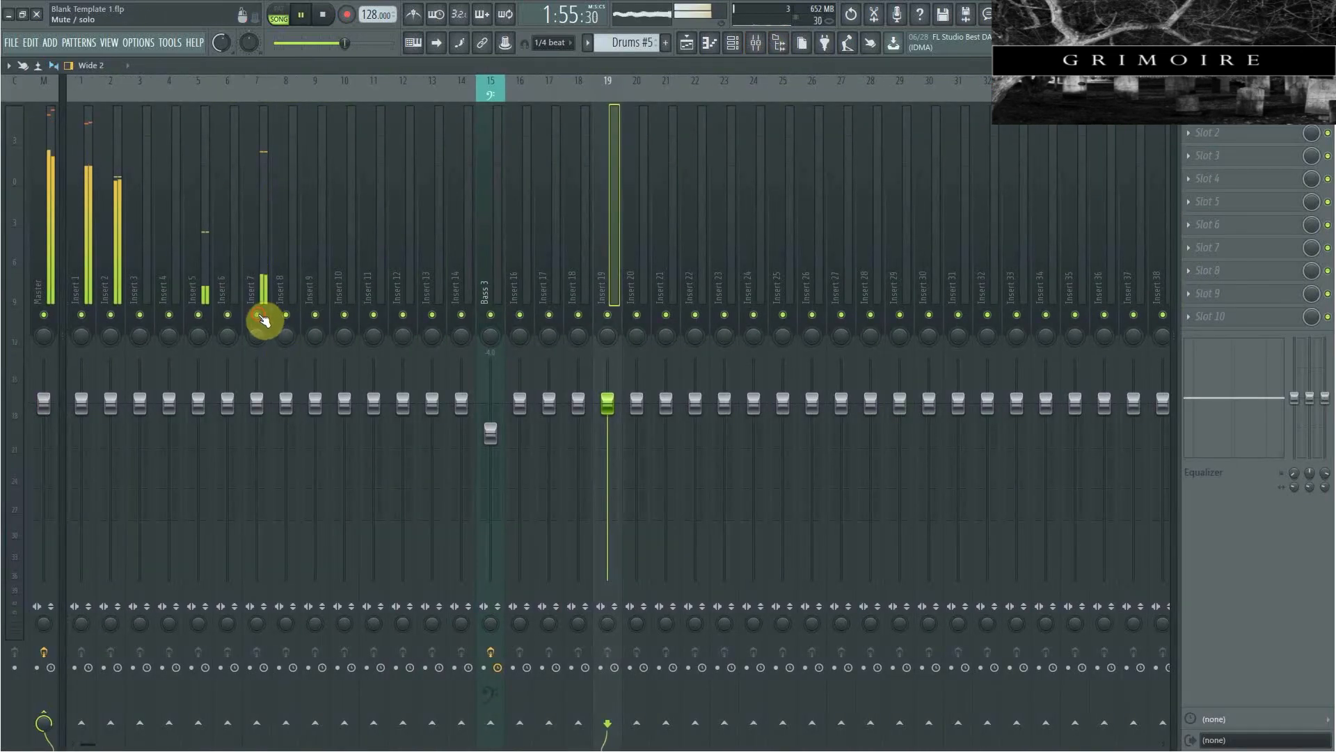
{"action": "left_click", "coordinate": [264, 318]}
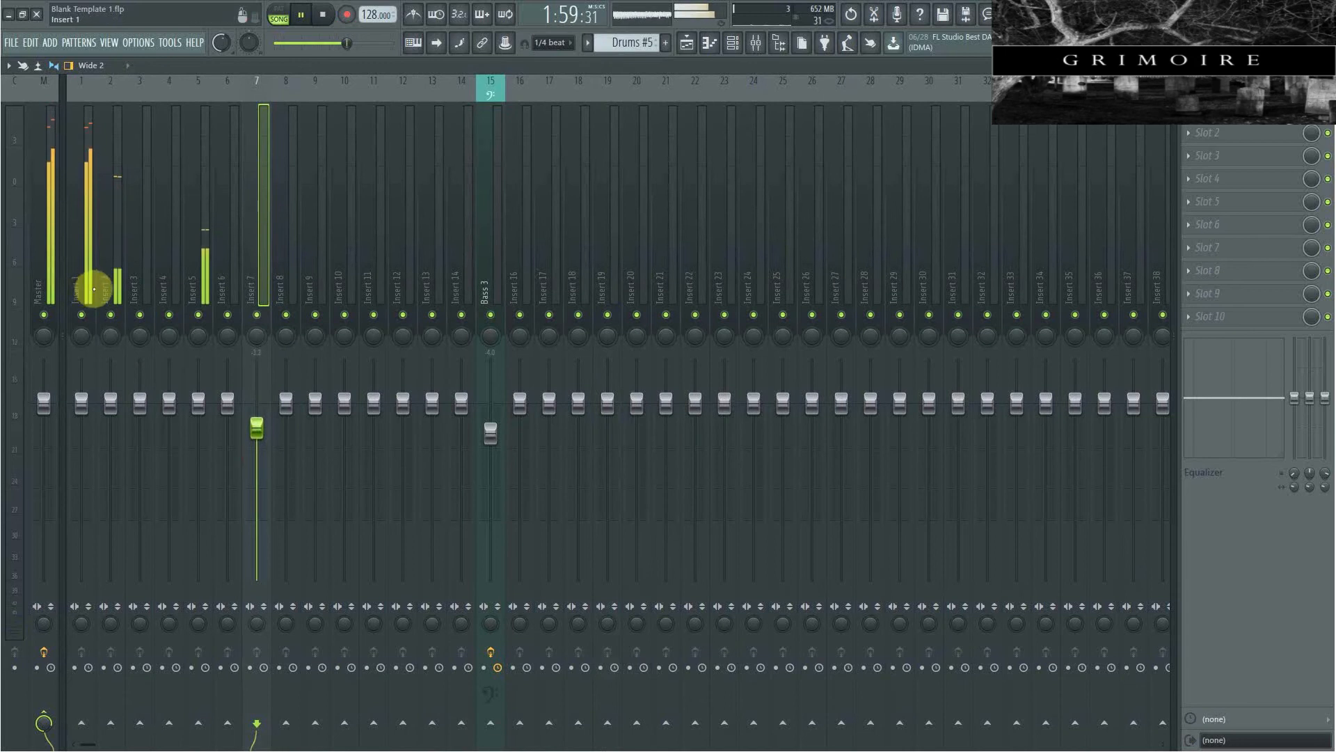
Stop playback, open the drum kit The Dank to audition its Kick pad, and close the kit.
{"action": "left_click", "coordinate": [733, 43]}
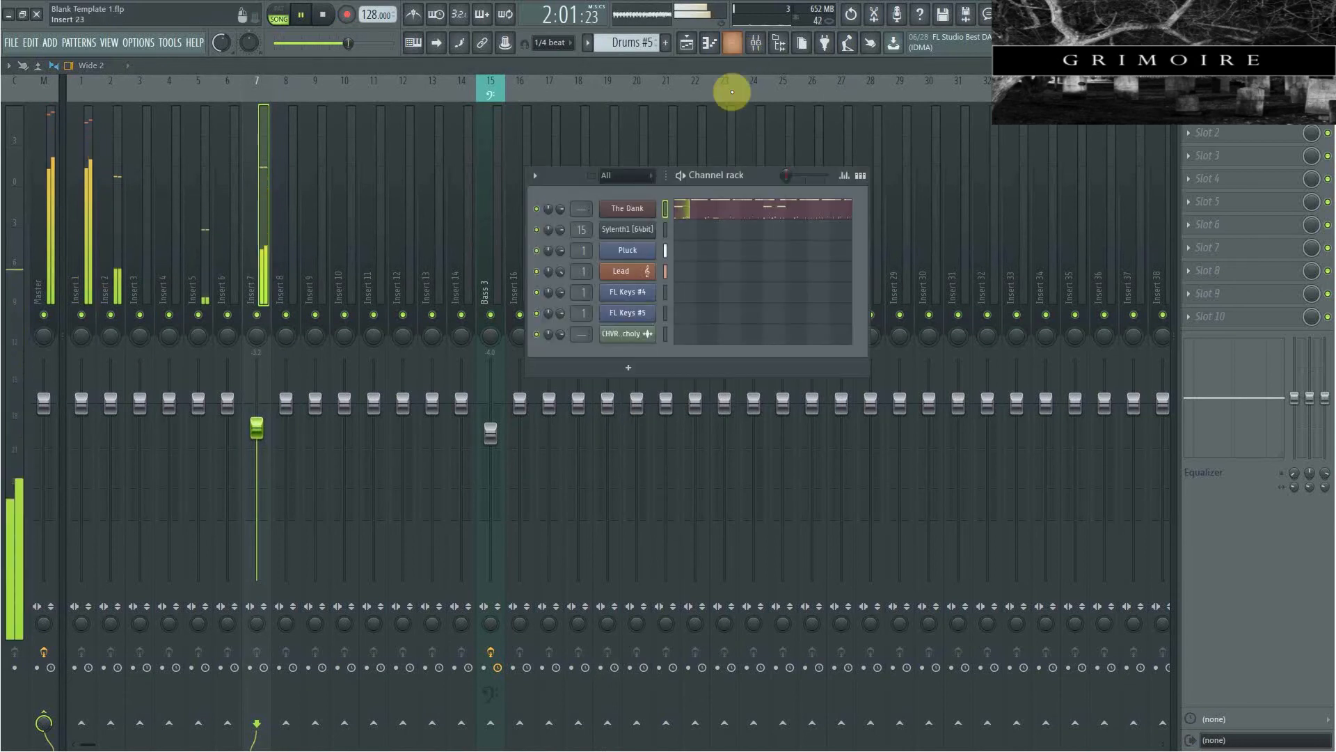
{"action": "key", "text": "space"}
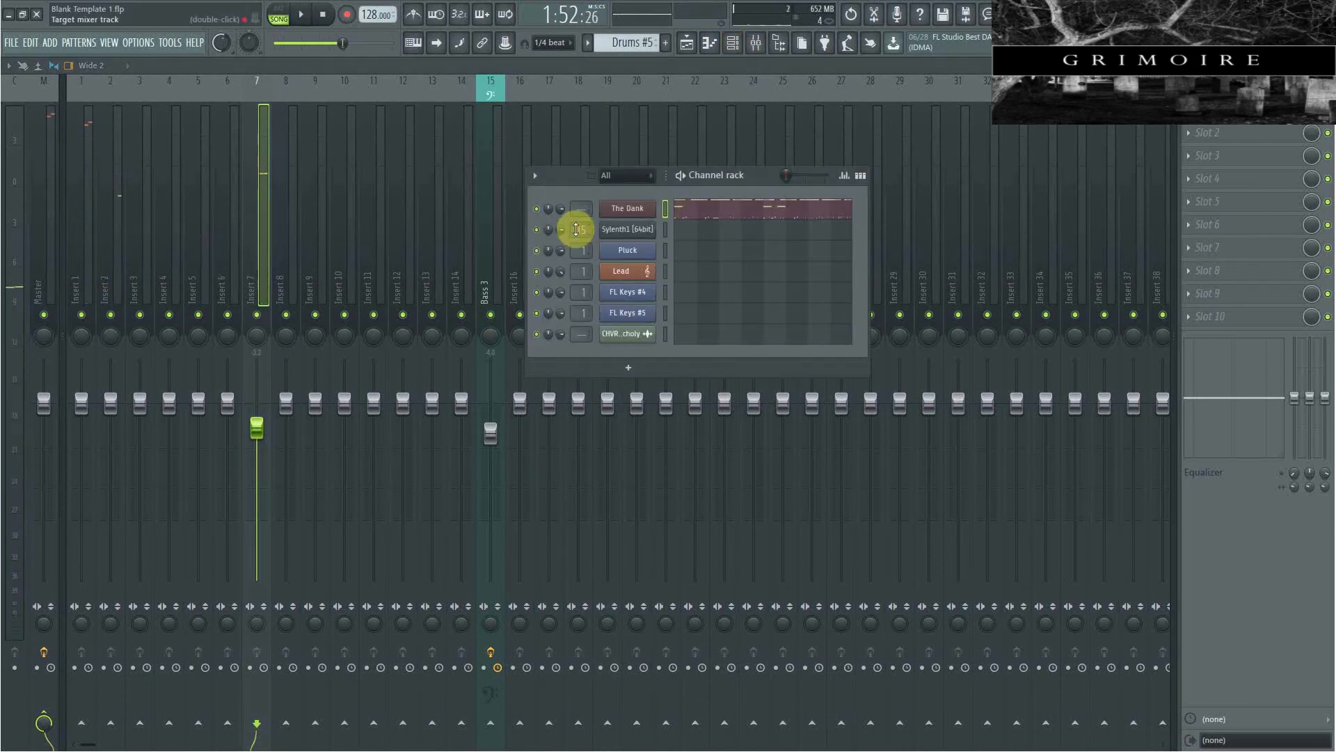
{"action": "left_click", "coordinate": [641, 209]}
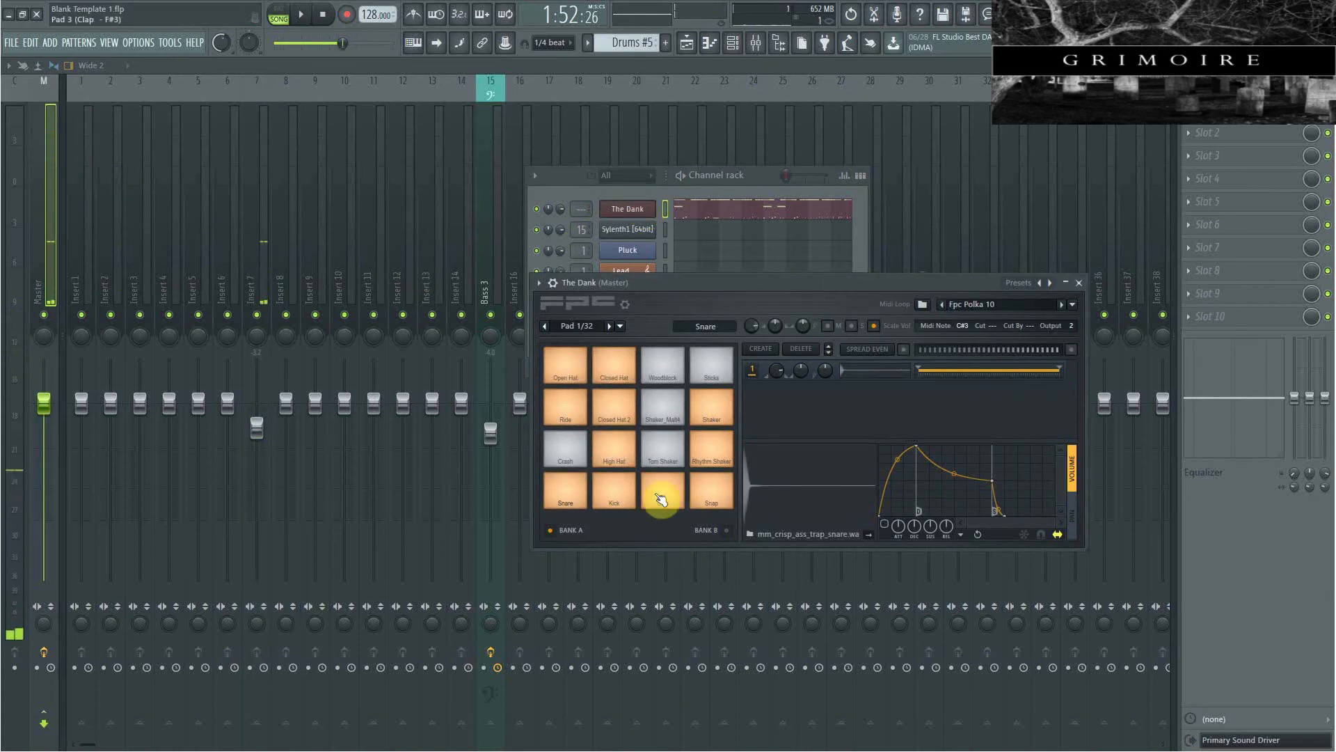
{"action": "left_click", "coordinate": [624, 494]}
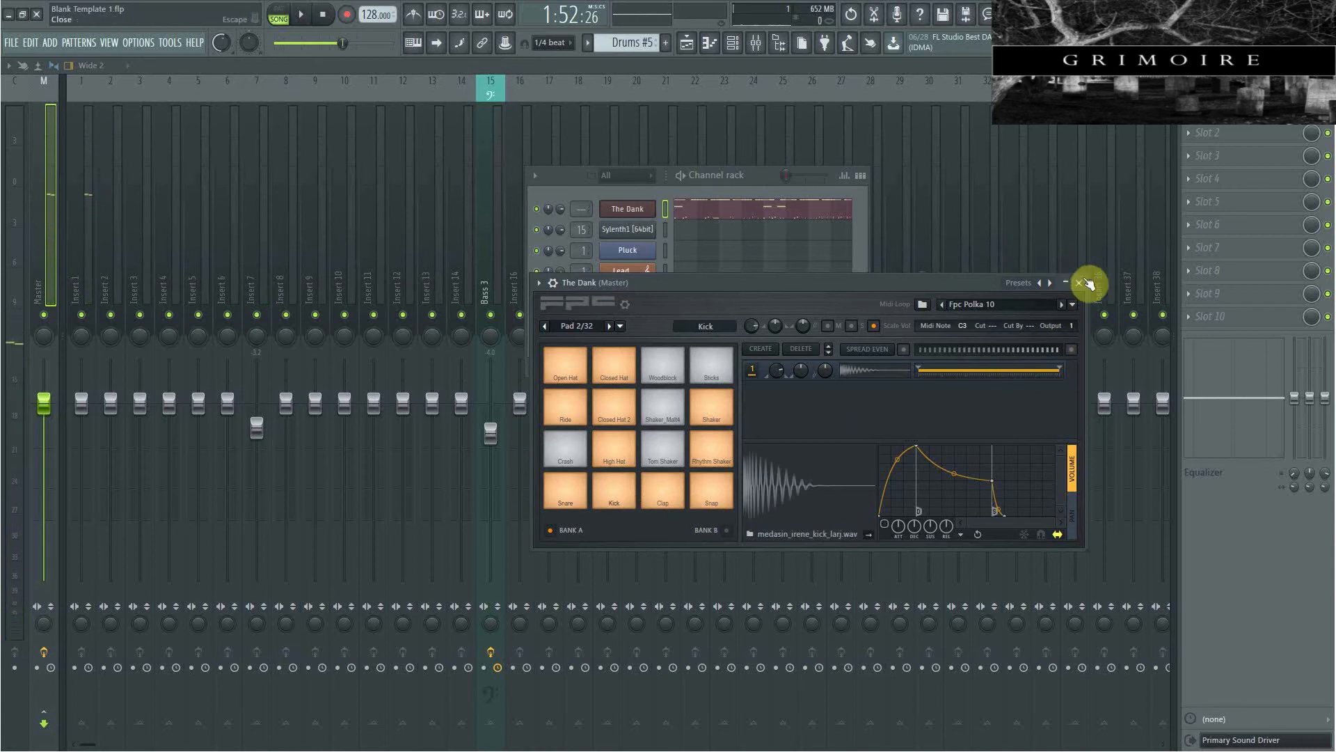
{"action": "left_click", "coordinate": [1079, 282]}
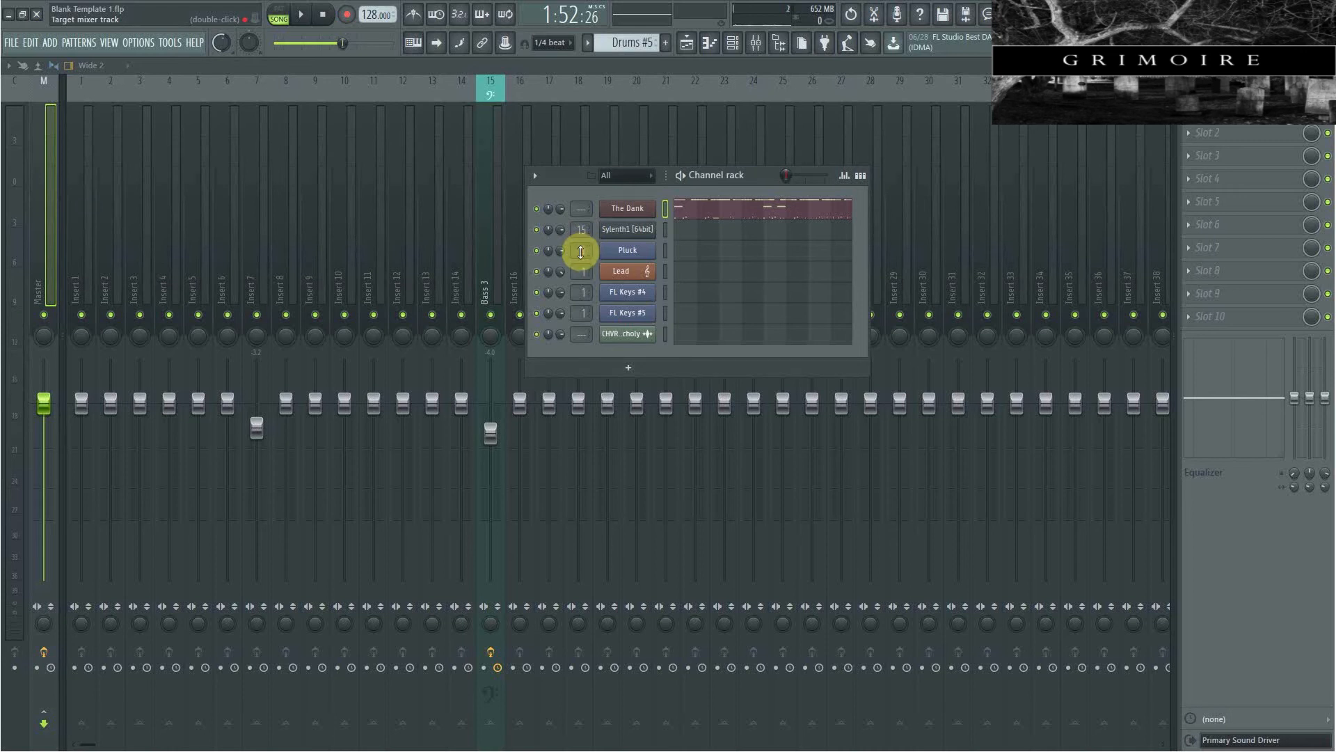
Assign the Pluck, Lead, FL Keys #4 and FL Keys #5 channels to mixer tracks 20, 21, 22 and 23.
{"action": "left_click_drag", "start_coordinate": [588, 251], "coordinate": [589, 223]}
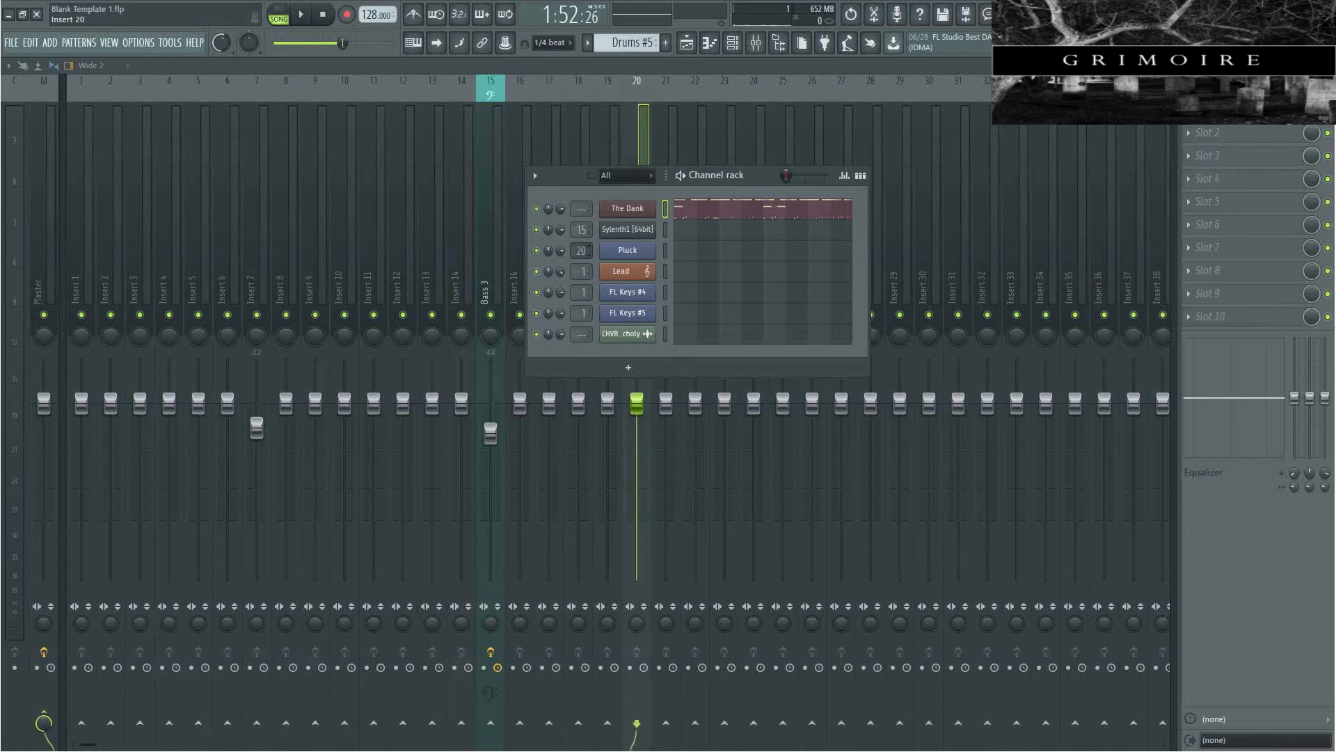
{"action": "left_click_drag", "start_coordinate": [582, 275], "coordinate": [578, 307]}
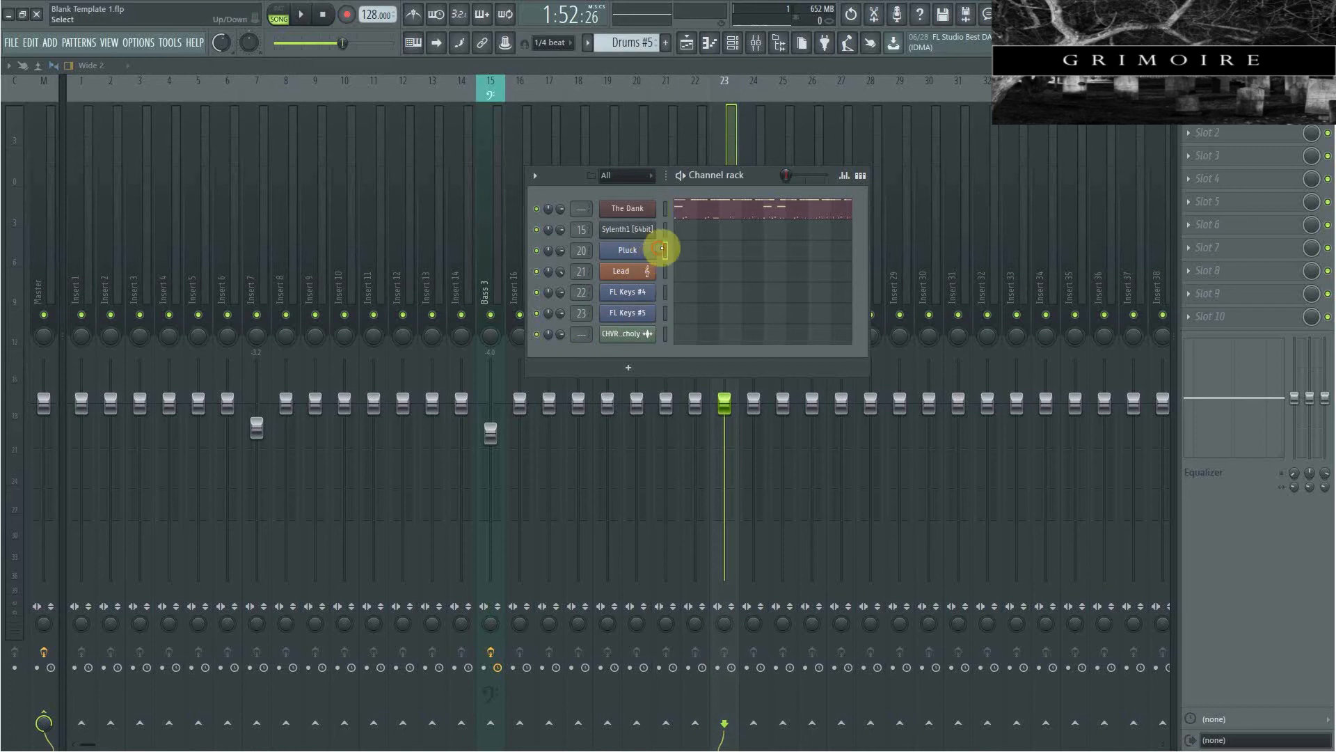
Route the Pluck channel to a free mixer track so track 20 takes its name and colour.
{"action": "left_click", "coordinate": [646, 122]}
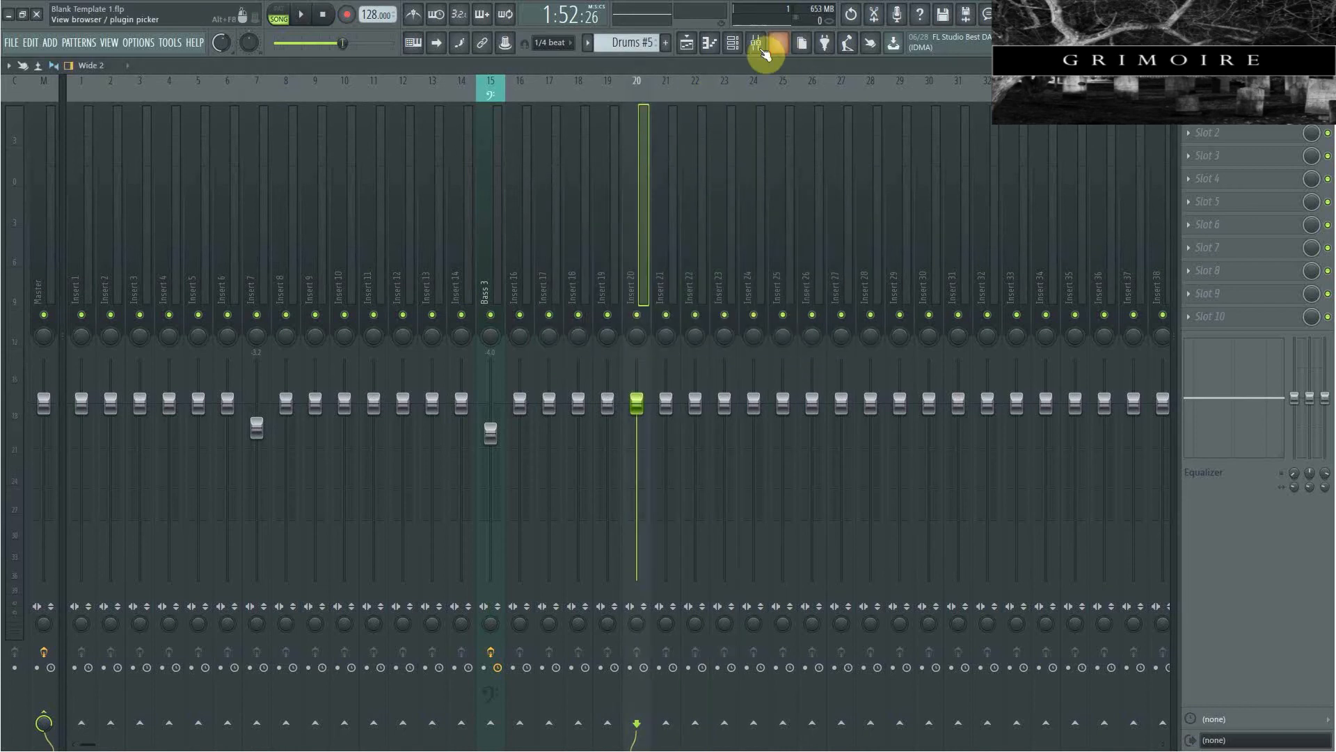
{"action": "left_click", "coordinate": [732, 46]}
{"action": "left_click", "coordinate": [627, 250]}
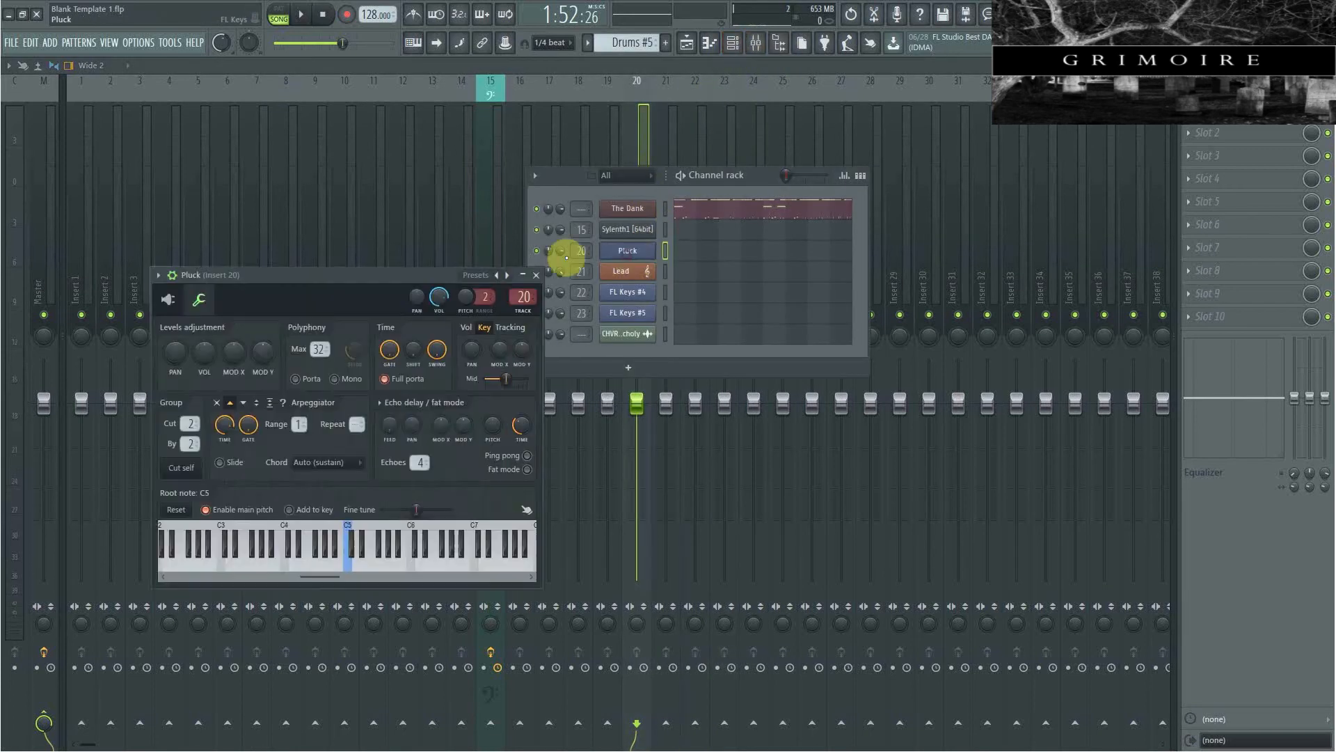
{"action": "left_click", "coordinate": [181, 275]}
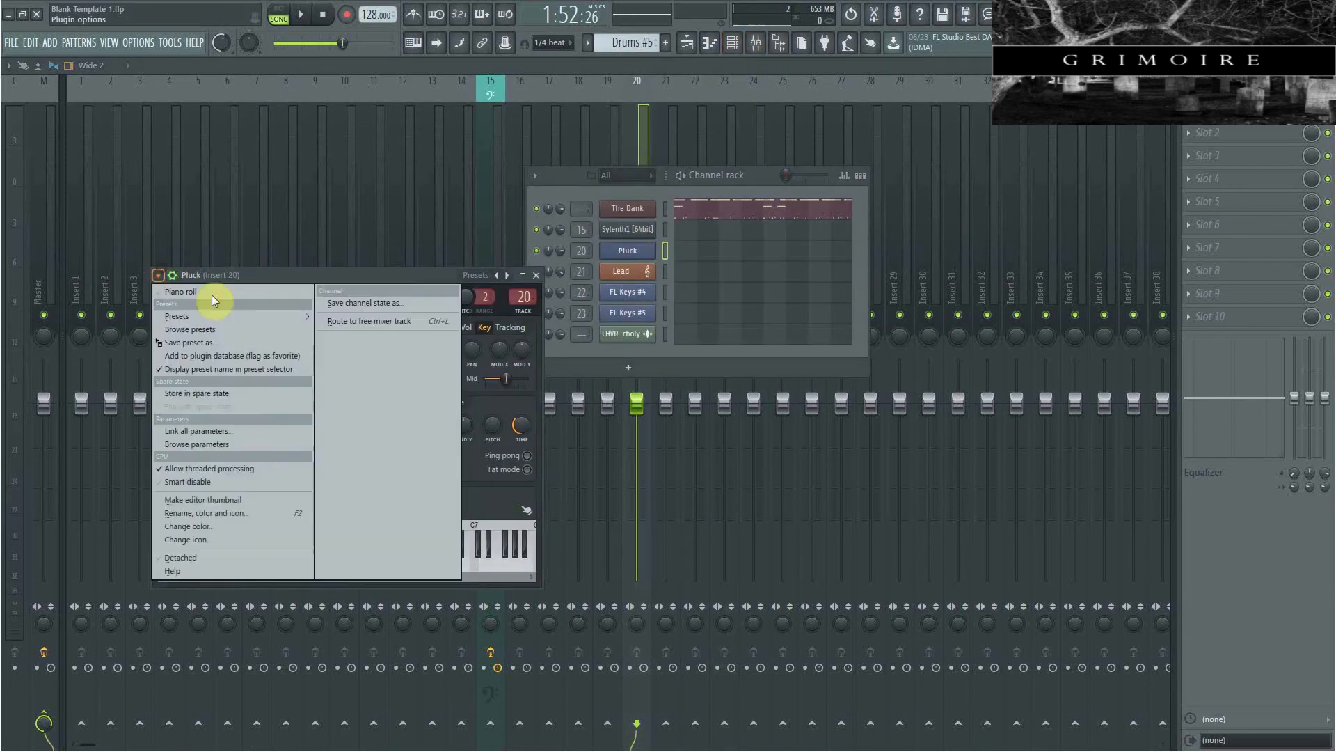
{"action": "left_click", "coordinate": [400, 322]}
Route the Lead channel to a free mixer track so track 21 takes its name and colour.
{"action": "left_click", "coordinate": [734, 45]}
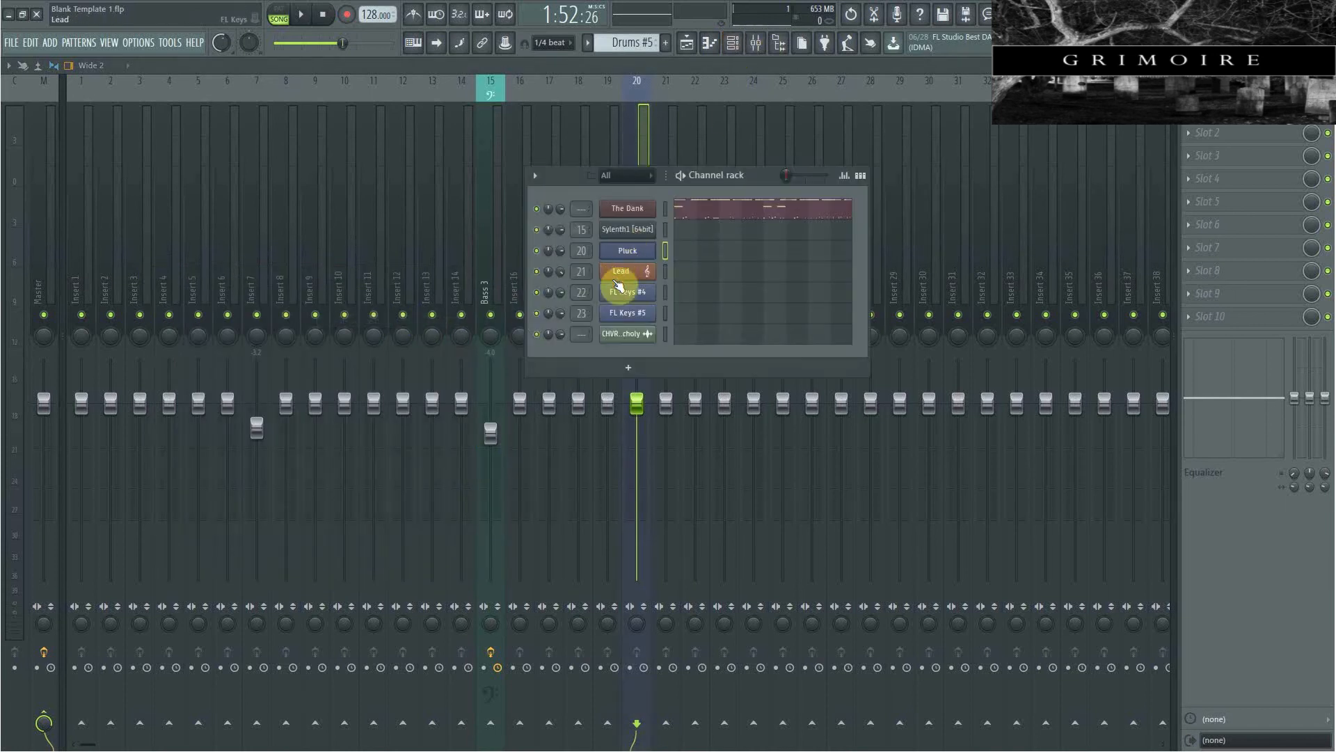
{"action": "left_click", "coordinate": [620, 272]}
{"action": "left_click", "coordinate": [178, 293]}
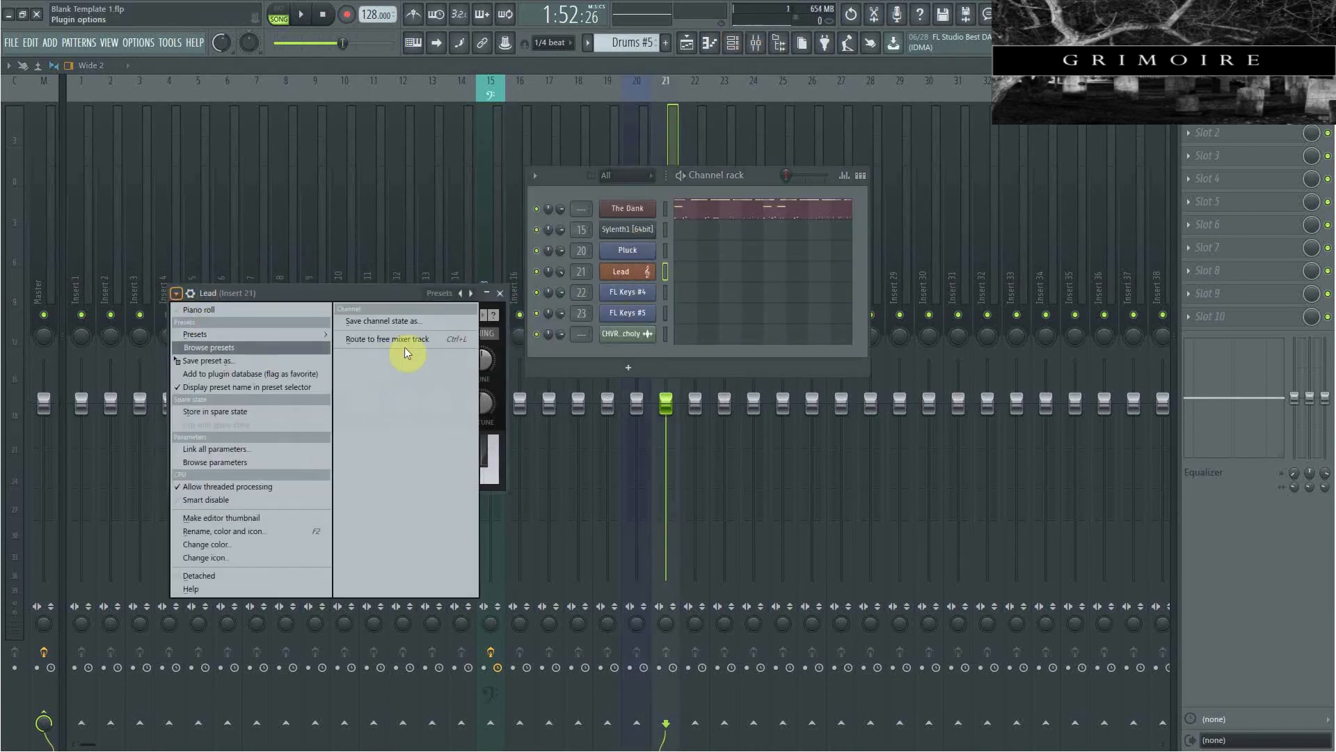
{"action": "left_click", "coordinate": [407, 339]}
Route the FL Keys #4 channel to a free mixer track so track 22 takes its name and colour.
{"action": "left_click", "coordinate": [733, 43]}
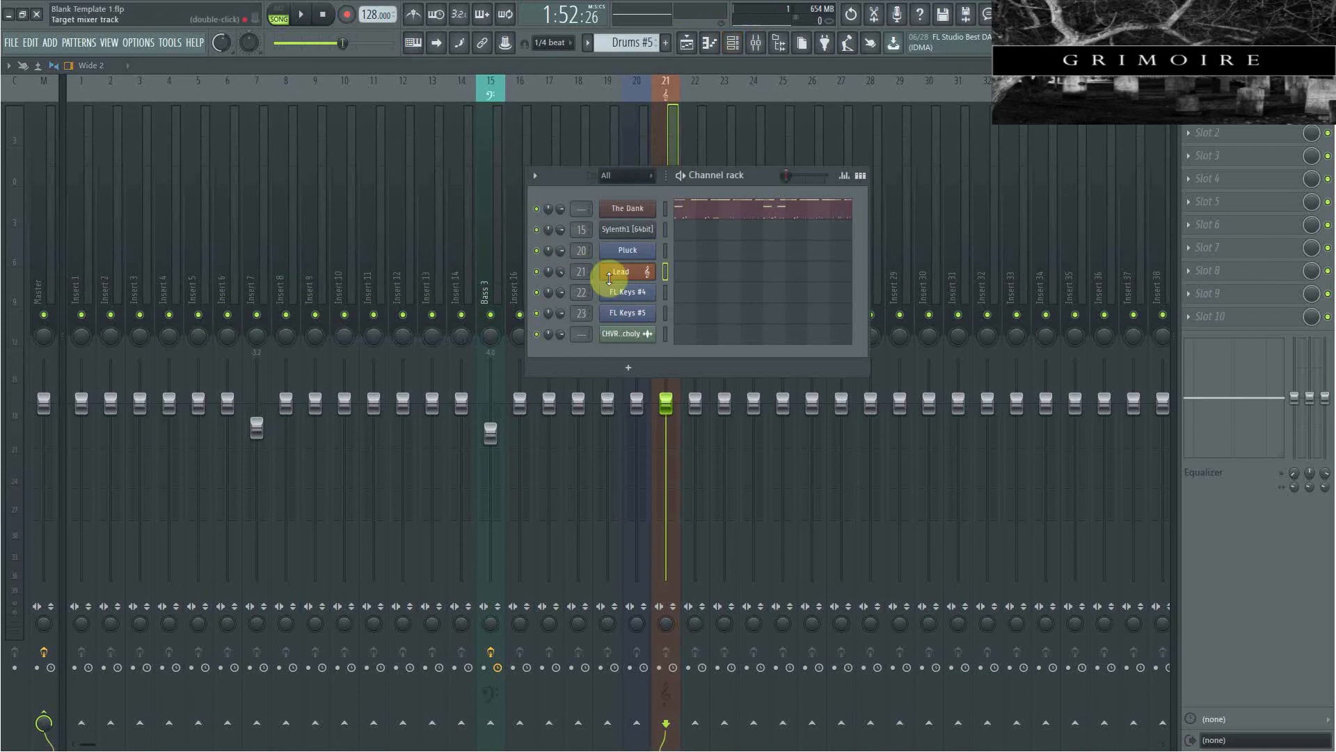
{"action": "left_click", "coordinate": [614, 293]}
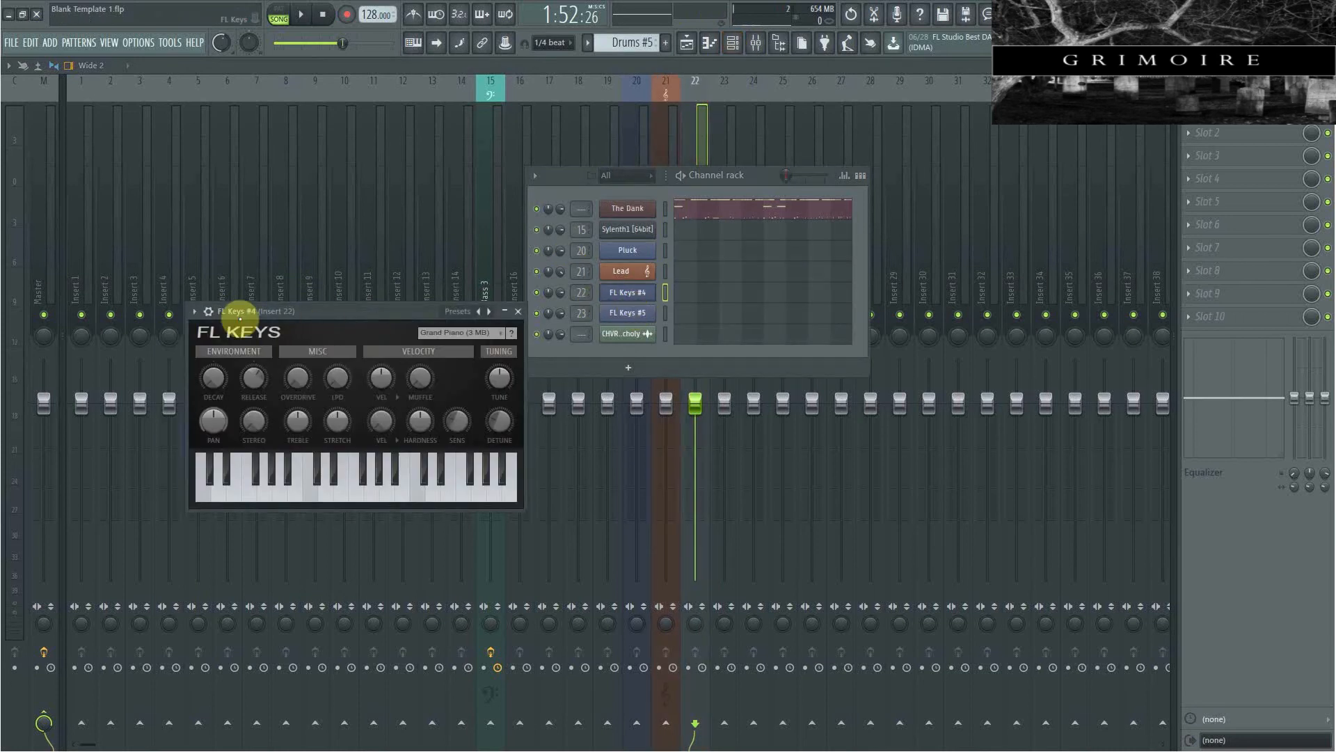
{"action": "left_click", "coordinate": [196, 313]}
{"action": "left_click", "coordinate": [390, 357]}
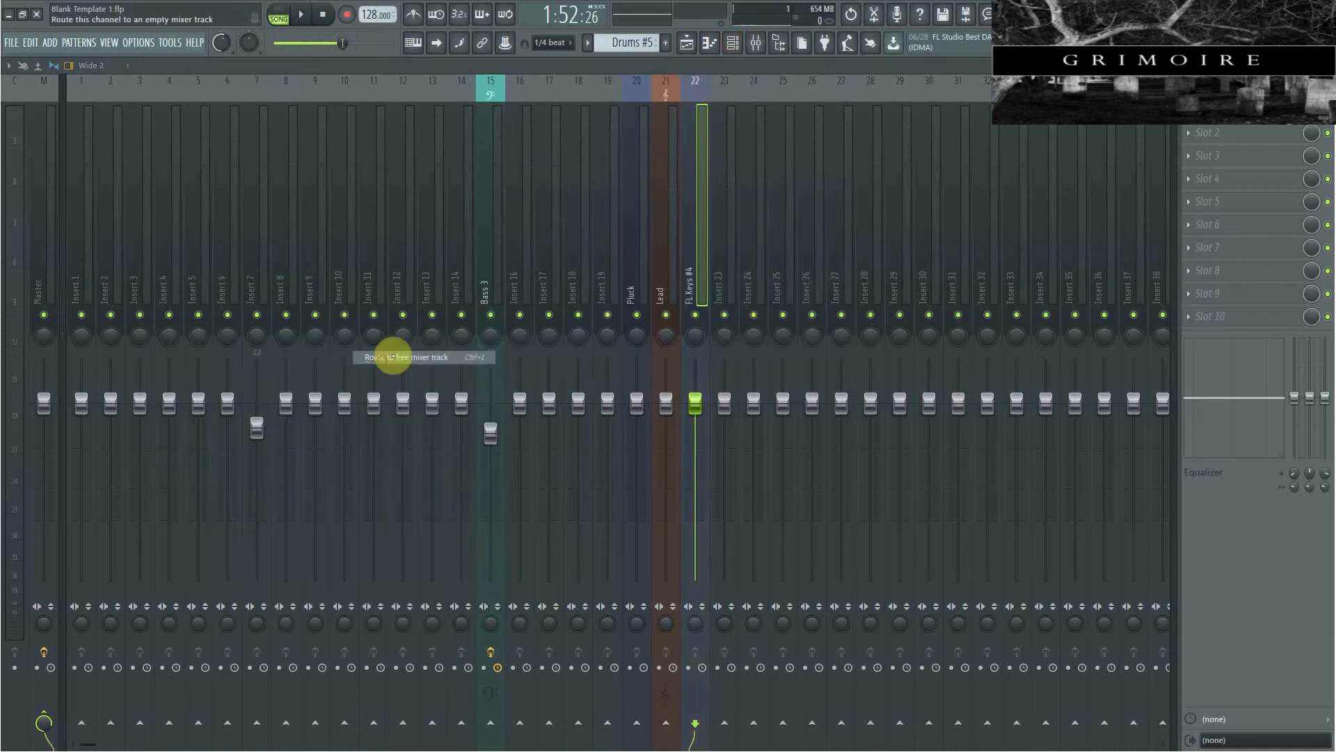
Route the FL Keys #5 channel to a free mixer track so track 23 takes its name and colour.
{"action": "left_click", "coordinate": [733, 43]}
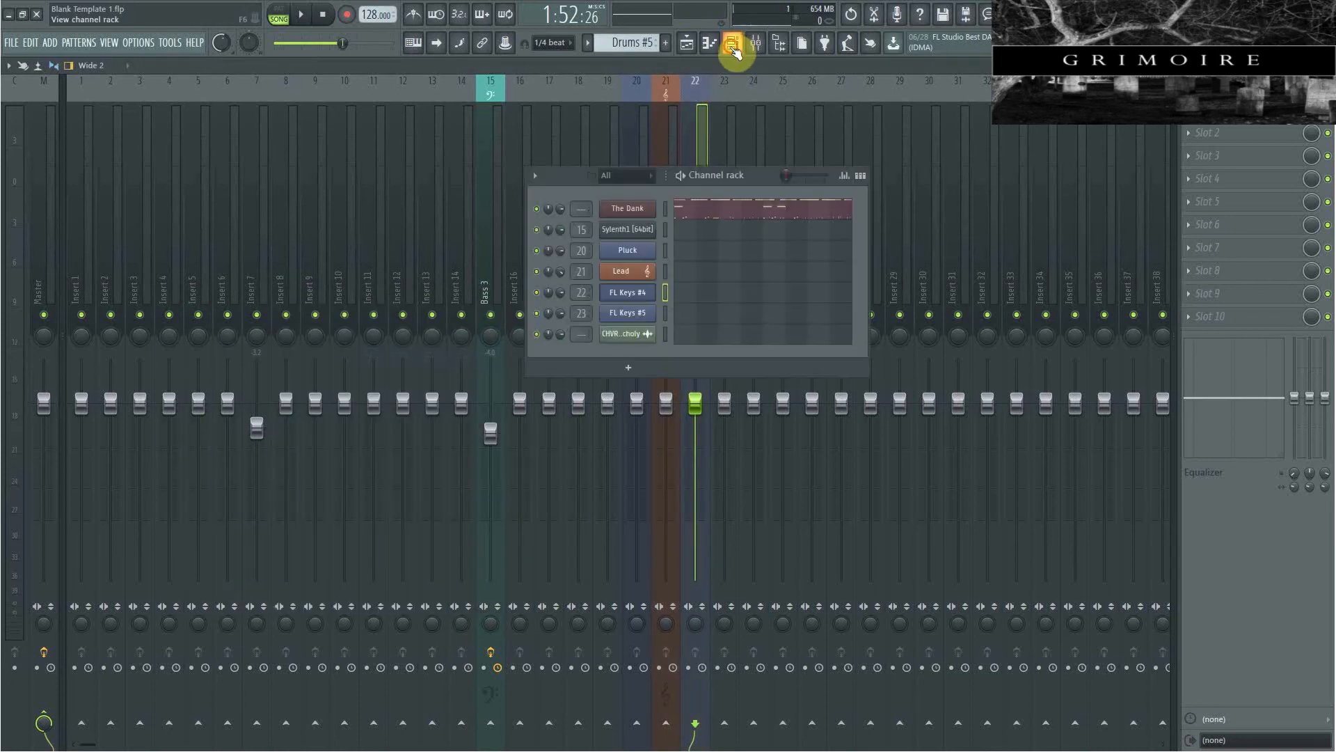
{"action": "left_click", "coordinate": [620, 322]}
{"action": "left_click", "coordinate": [200, 338]}
{"action": "left_click", "coordinate": [441, 375]}
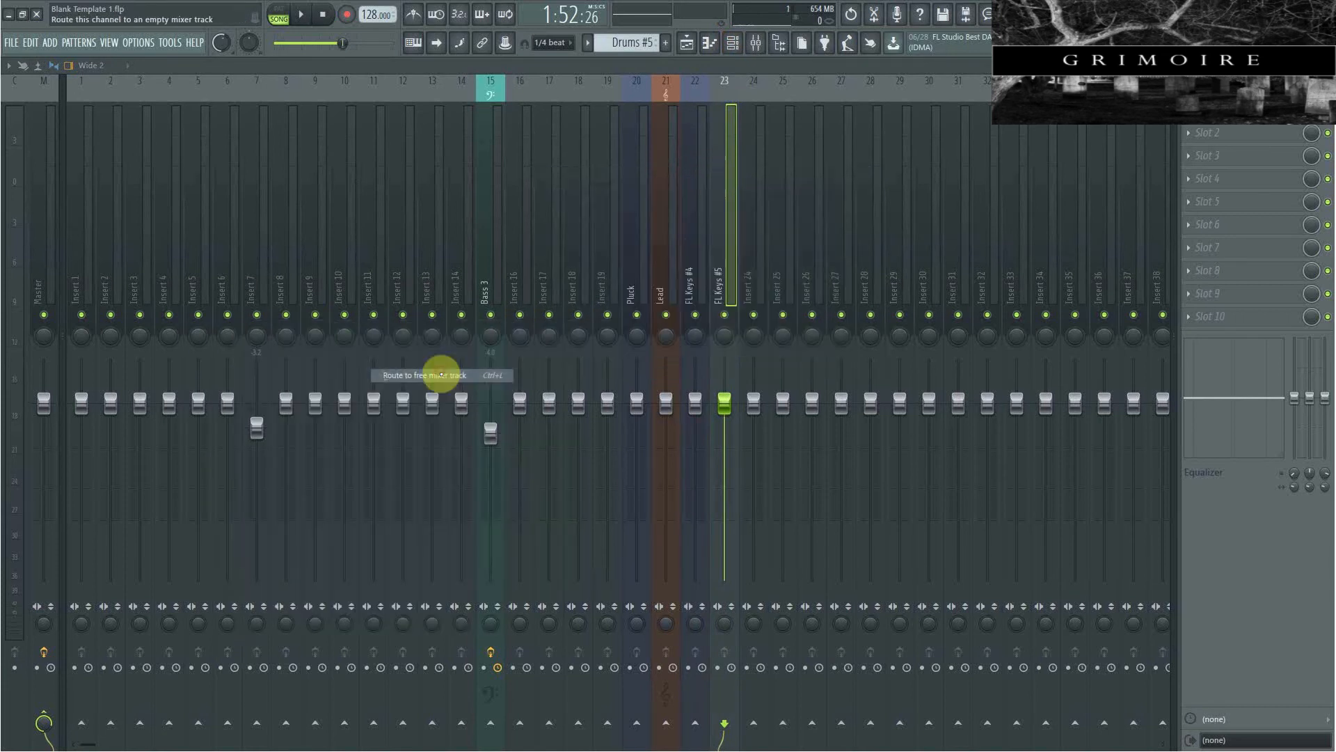
{"action": "left_click", "coordinate": [743, 226]}
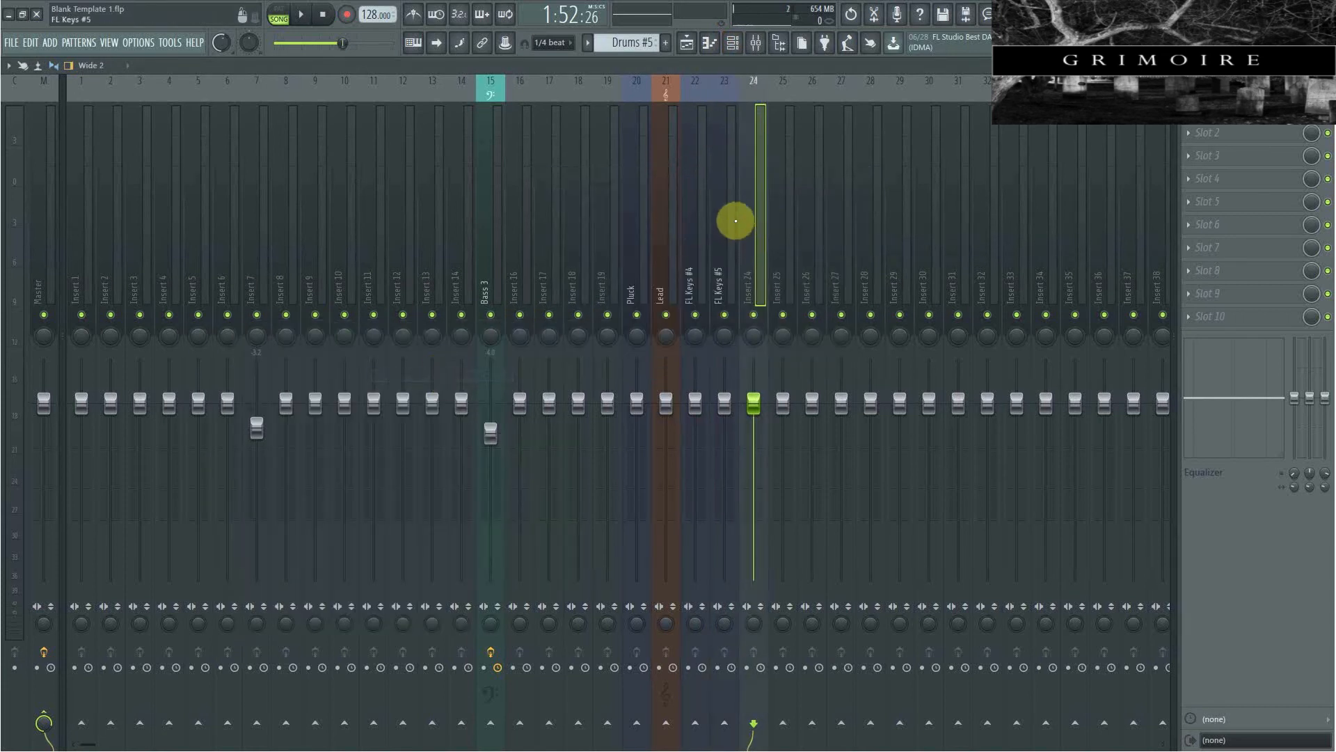
{"action": "left_click", "coordinate": [85, 252]}
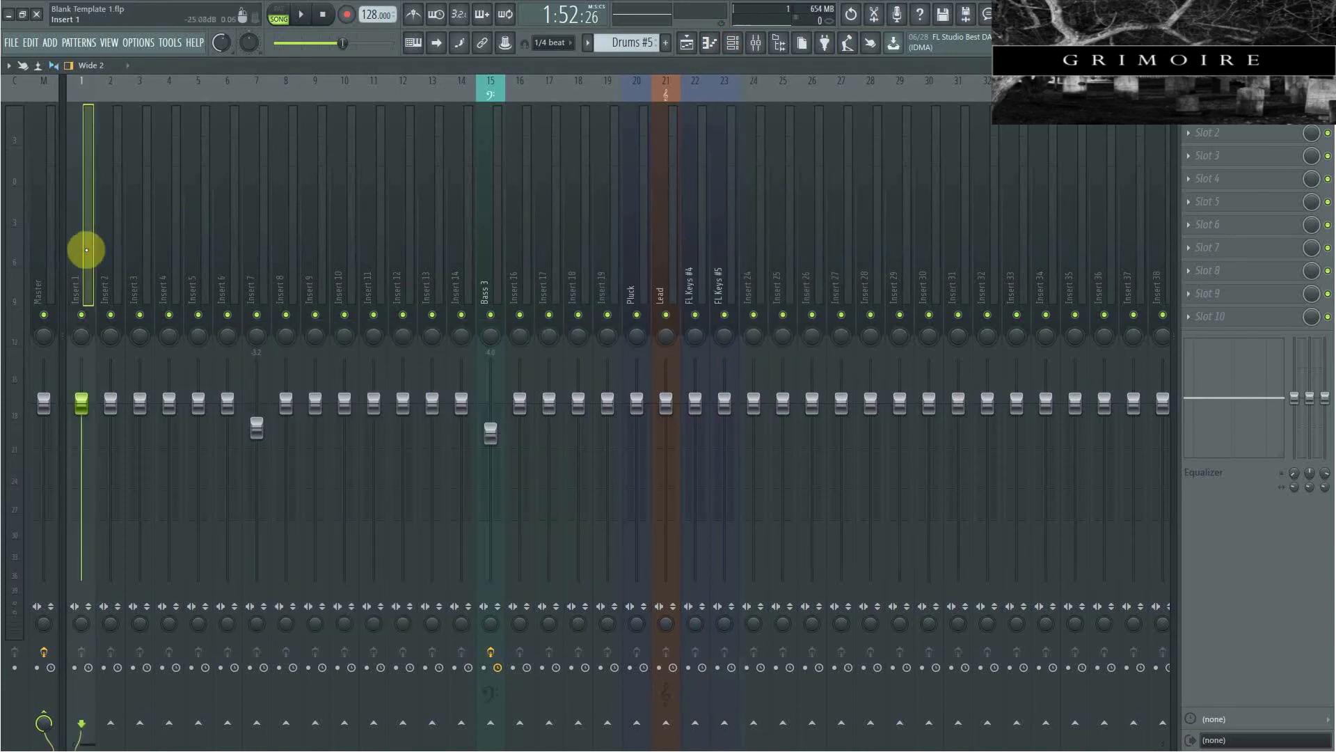
{"action": "right_click", "coordinate": [84, 250]}
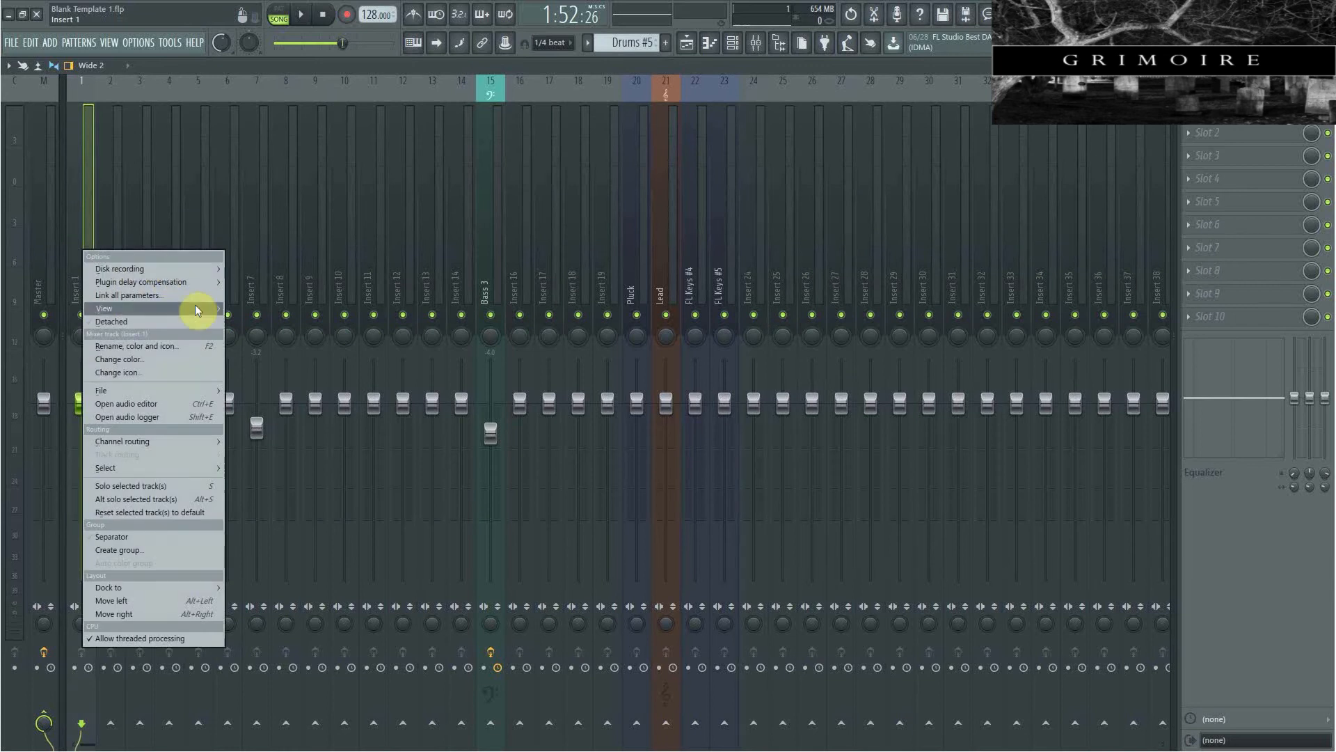
{"action": "mouse_move", "coordinate": [208, 314]}
{"action": "left_click", "coordinate": [105, 158]}
{"action": "left_click", "coordinate": [84, 157]}
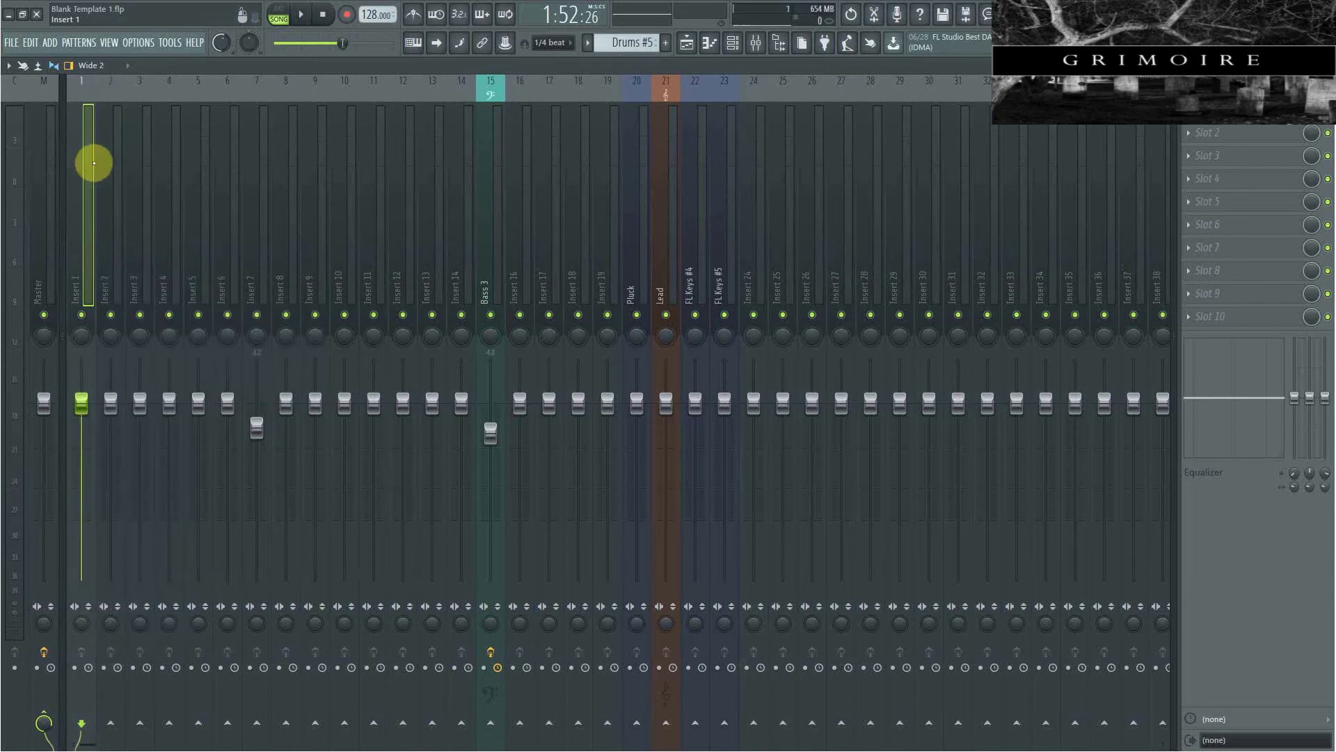
{"action": "key", "text": "F2"}
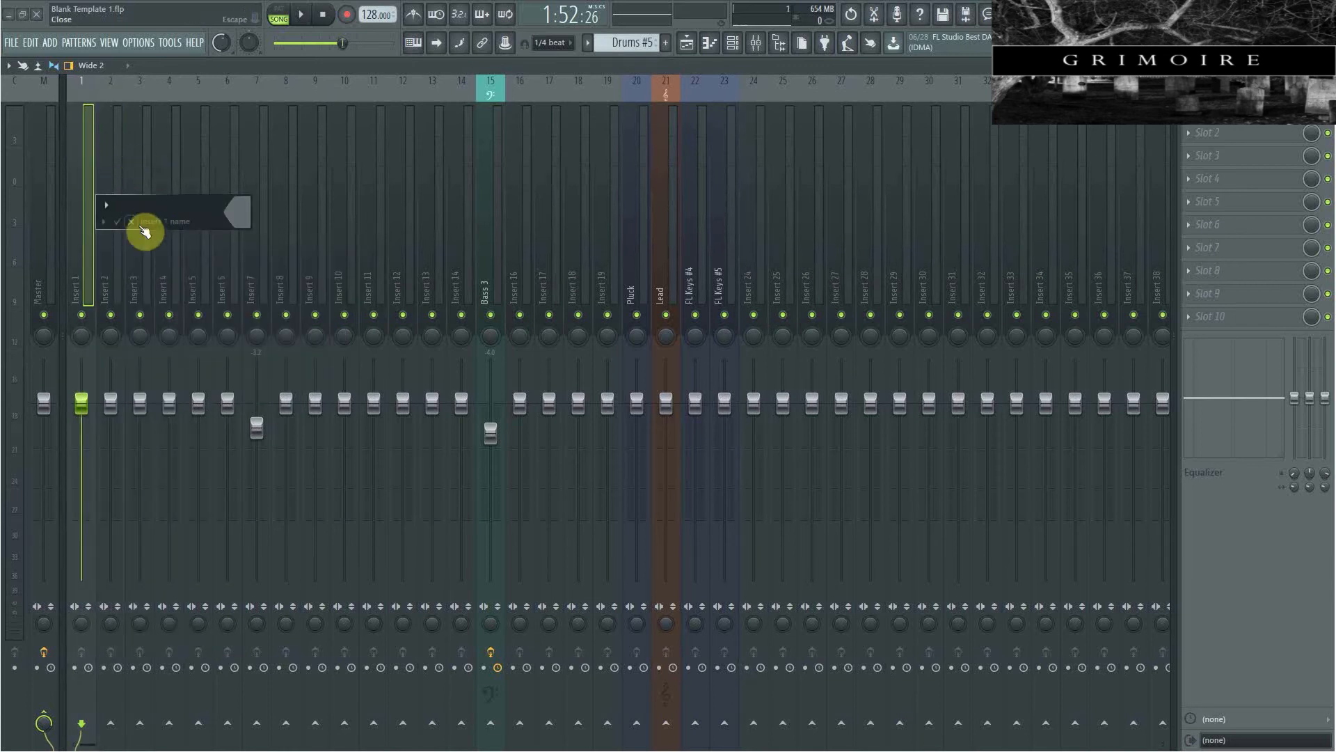
{"action": "key", "text": "Escape"}
{"action": "left_click", "coordinate": [113, 214], "text": "ctrl"}
{"action": "left_click", "coordinate": [128, 215], "text": "ctrl"}
{"action": "left_click", "coordinate": [88, 217], "text": "ctrl"}
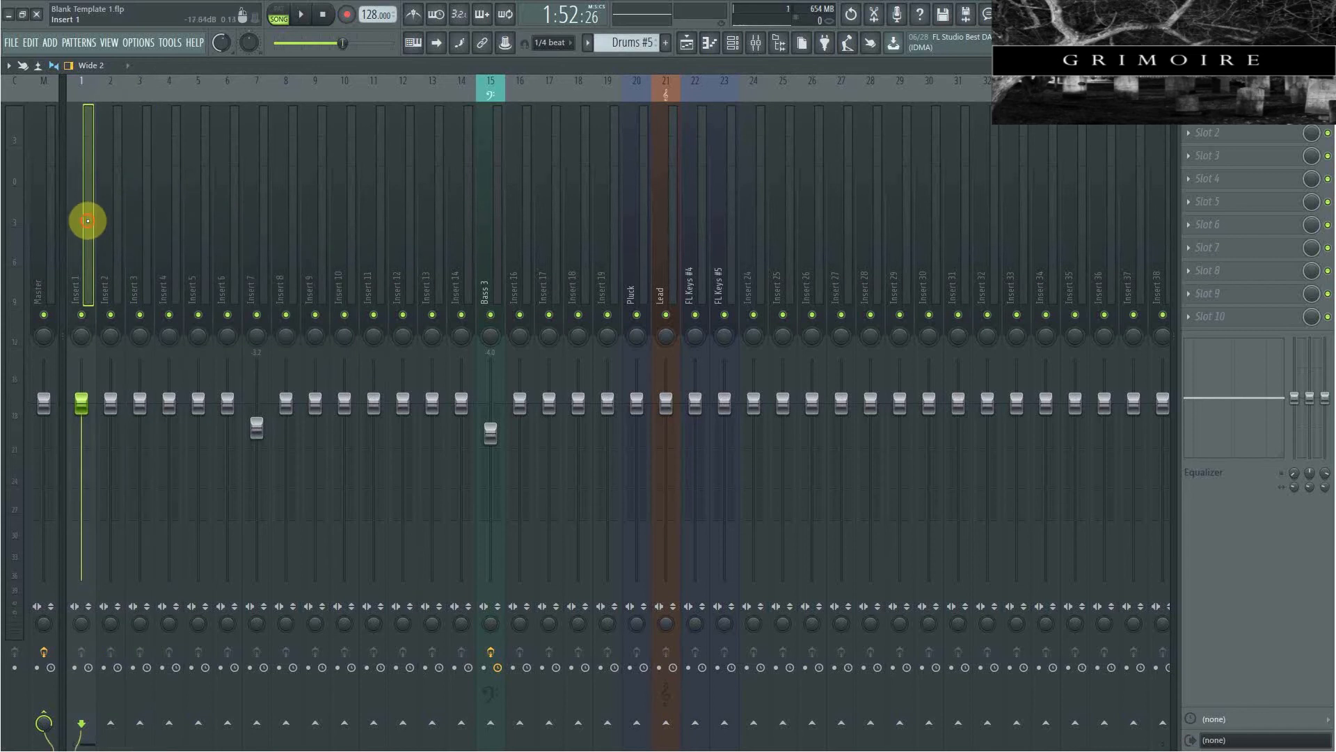
{"action": "left_click", "coordinate": [140, 230]}
Rename mixer tracks 1 to 14 together with the preset name Drums, including its colour and icon.
{"action": "left_click", "coordinate": [80, 226]}
{"action": "left_click_drag", "start_coordinate": [81, 226], "coordinate": [452, 254]}
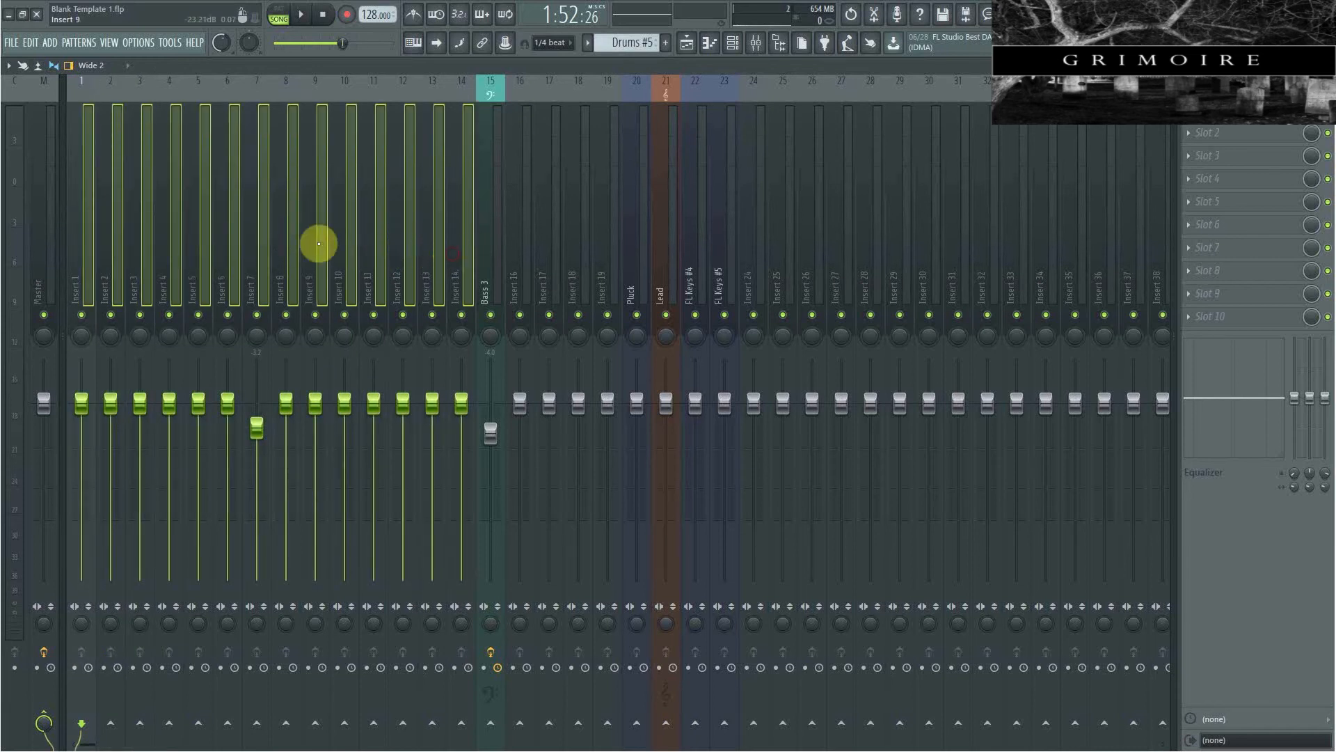
{"action": "right_click", "coordinate": [334, 232]}
{"action": "left_click", "coordinate": [428, 92]}
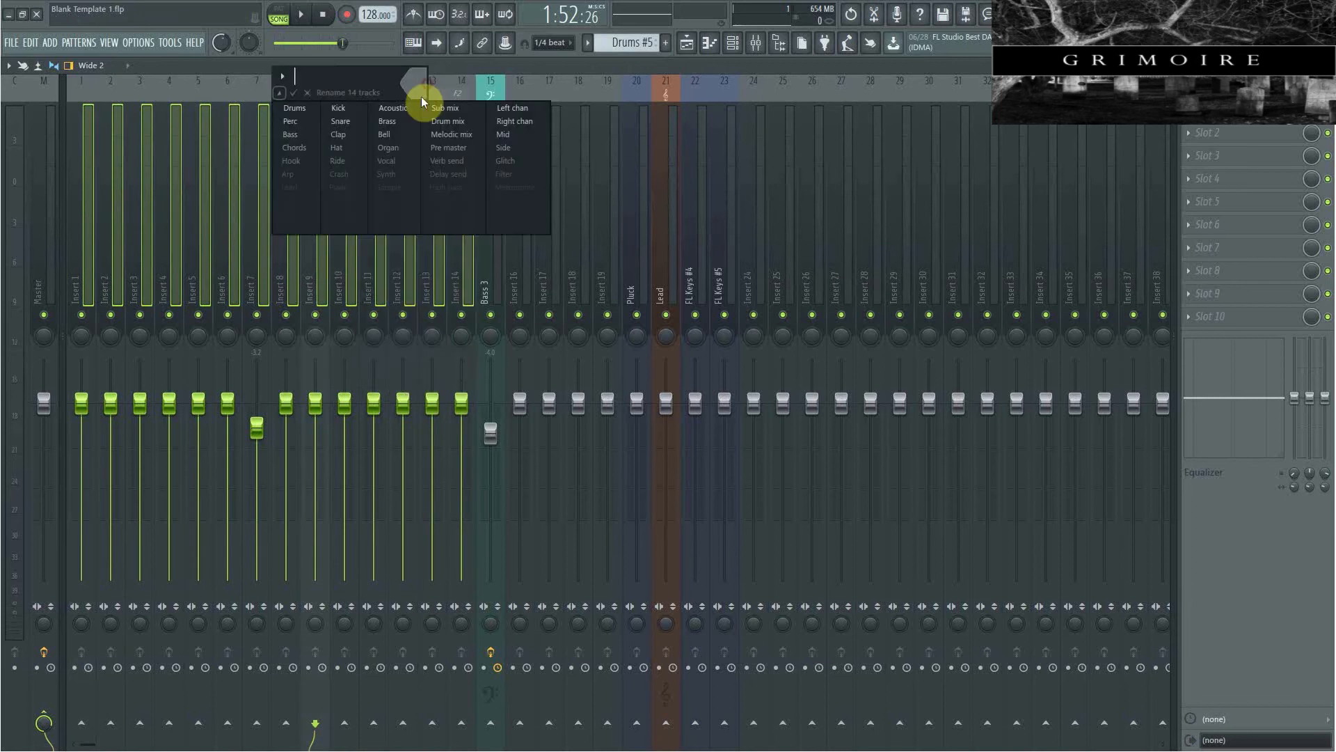
{"action": "left_click", "coordinate": [317, 116]}
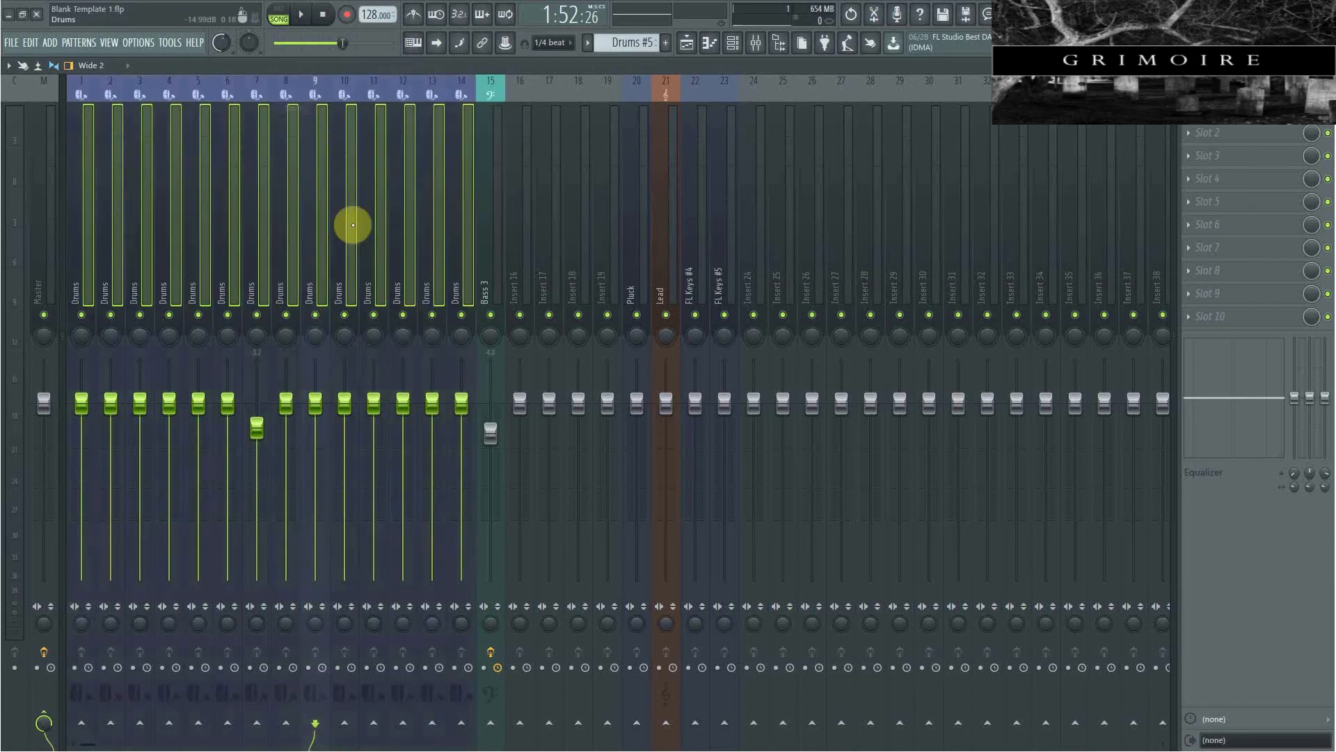
{"action": "left_click", "coordinate": [717, 282]}
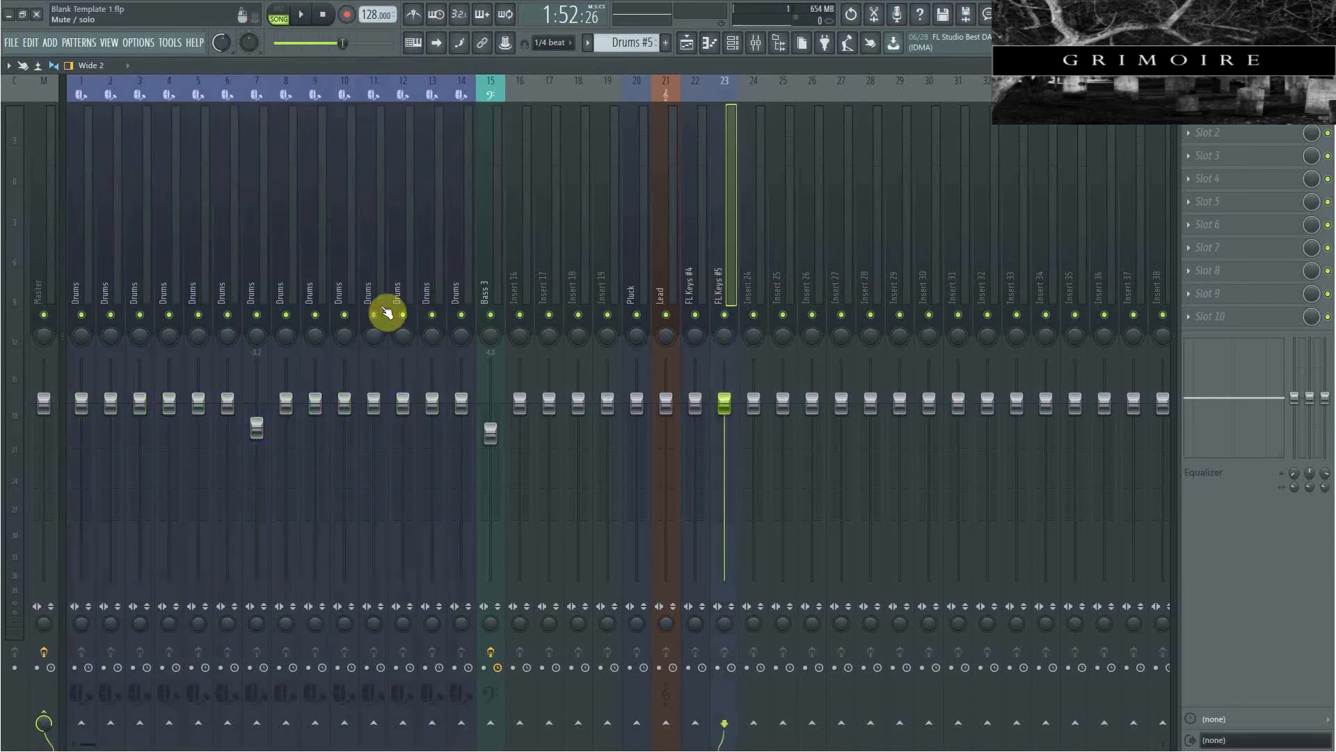
Lower the volume of drum mixer track 7 to about -4.6 dB during playback, and save the project.
{"action": "left_click", "coordinate": [437, 259]}
{"action": "key", "text": "space"}
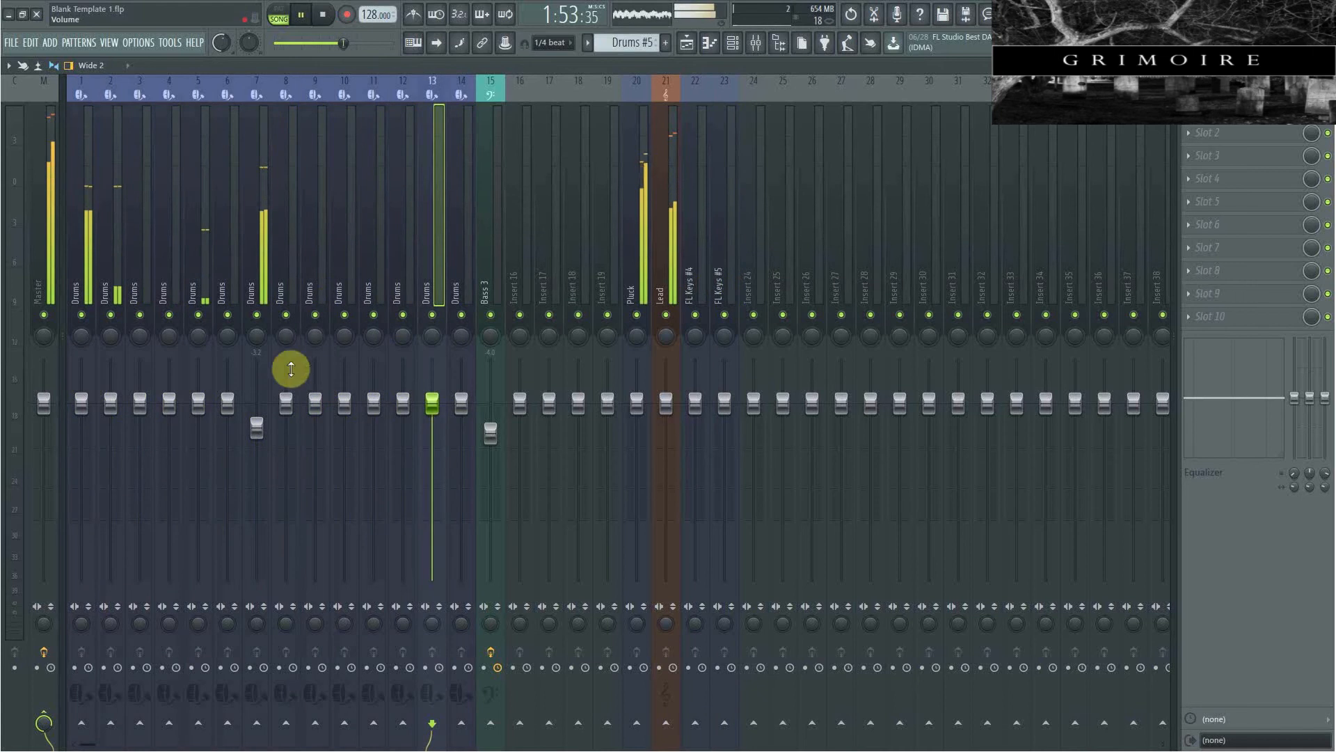
{"action": "left_click_drag", "start_coordinate": [259, 429], "coordinate": [262, 442]}
{"action": "key", "text": "space"}
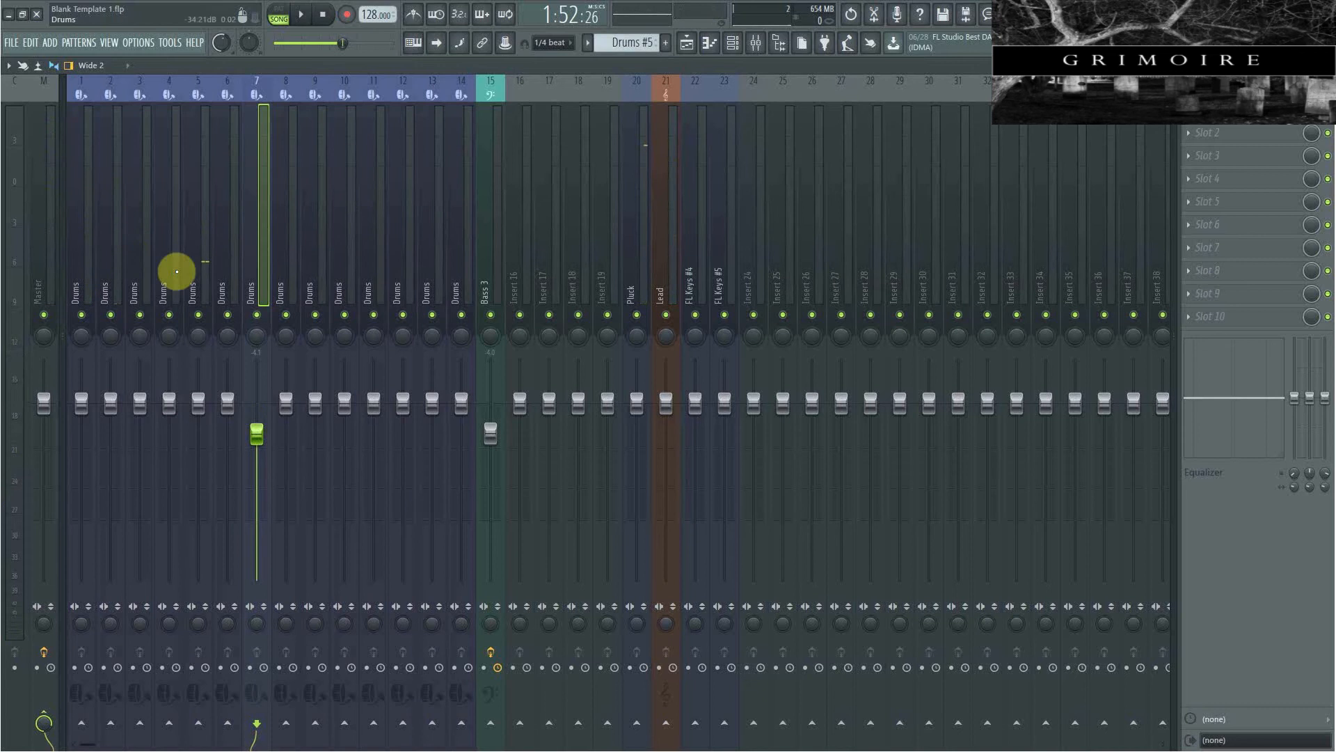
{"action": "key", "text": "space"}
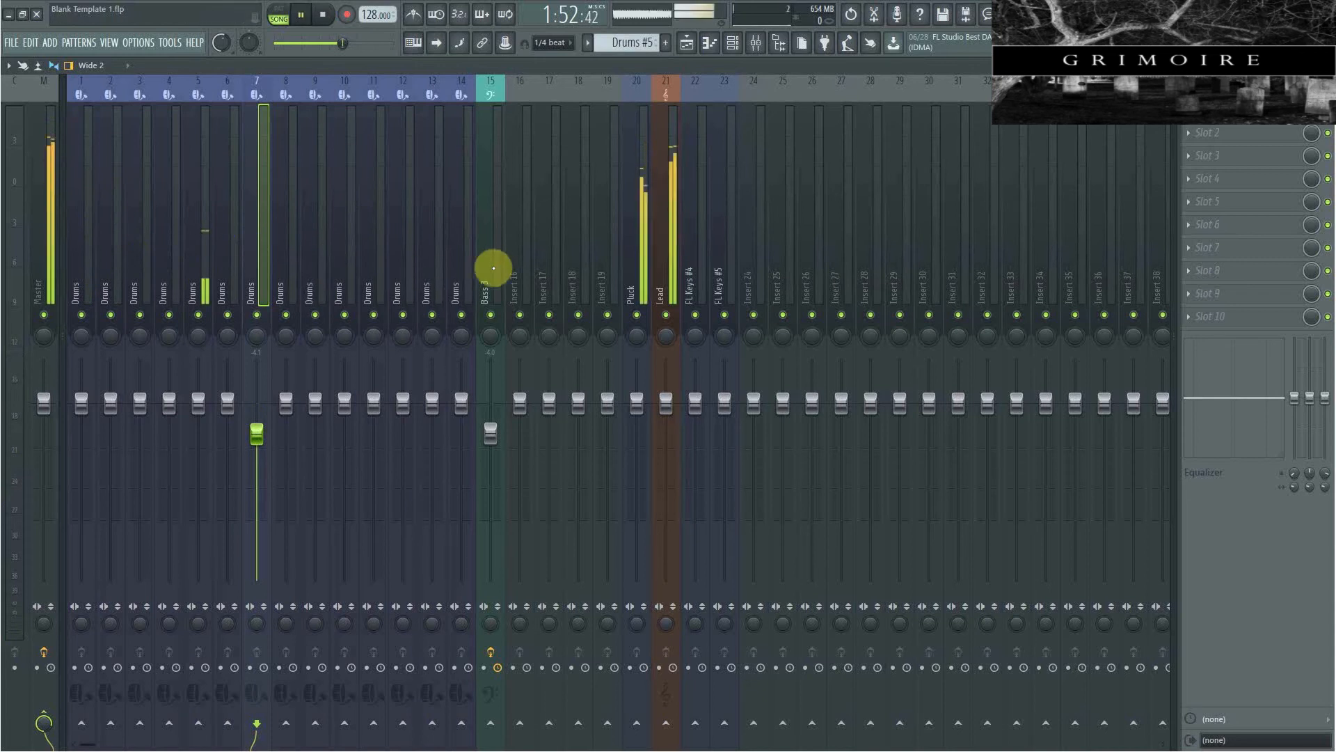
{"action": "left_click_drag", "start_coordinate": [262, 423], "coordinate": [267, 444]}
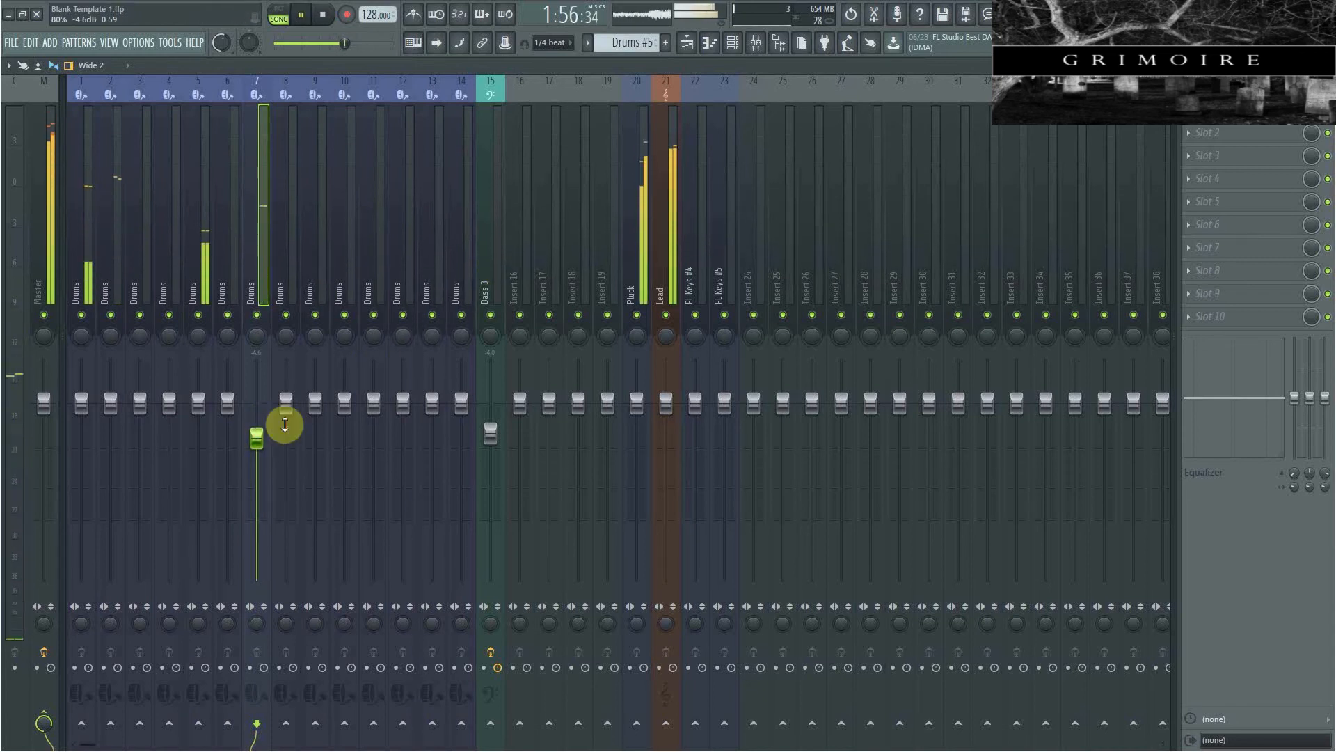
{"action": "key", "text": "ctrl+s"}
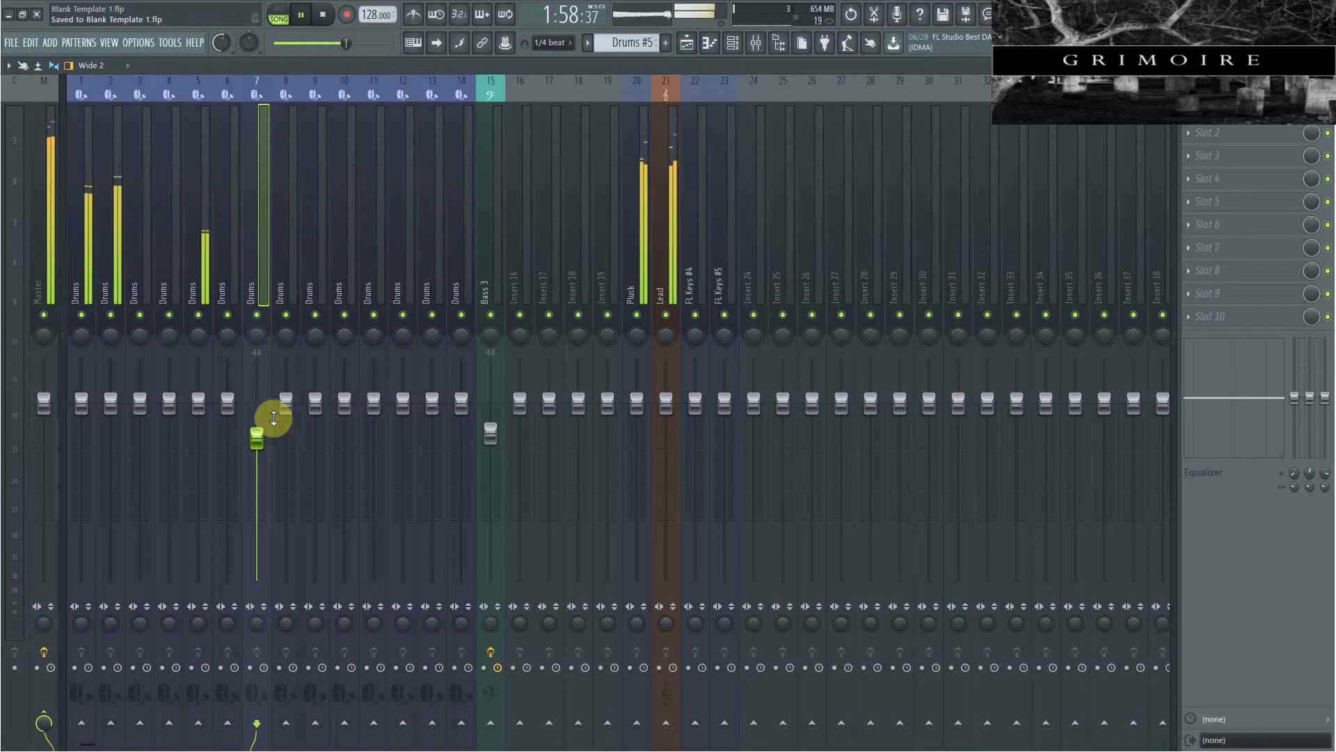
{"action": "left_click", "coordinate": [323, 14]}
Rename mixer track 1 as Kick.
{"action": "left_click", "coordinate": [75, 219]}
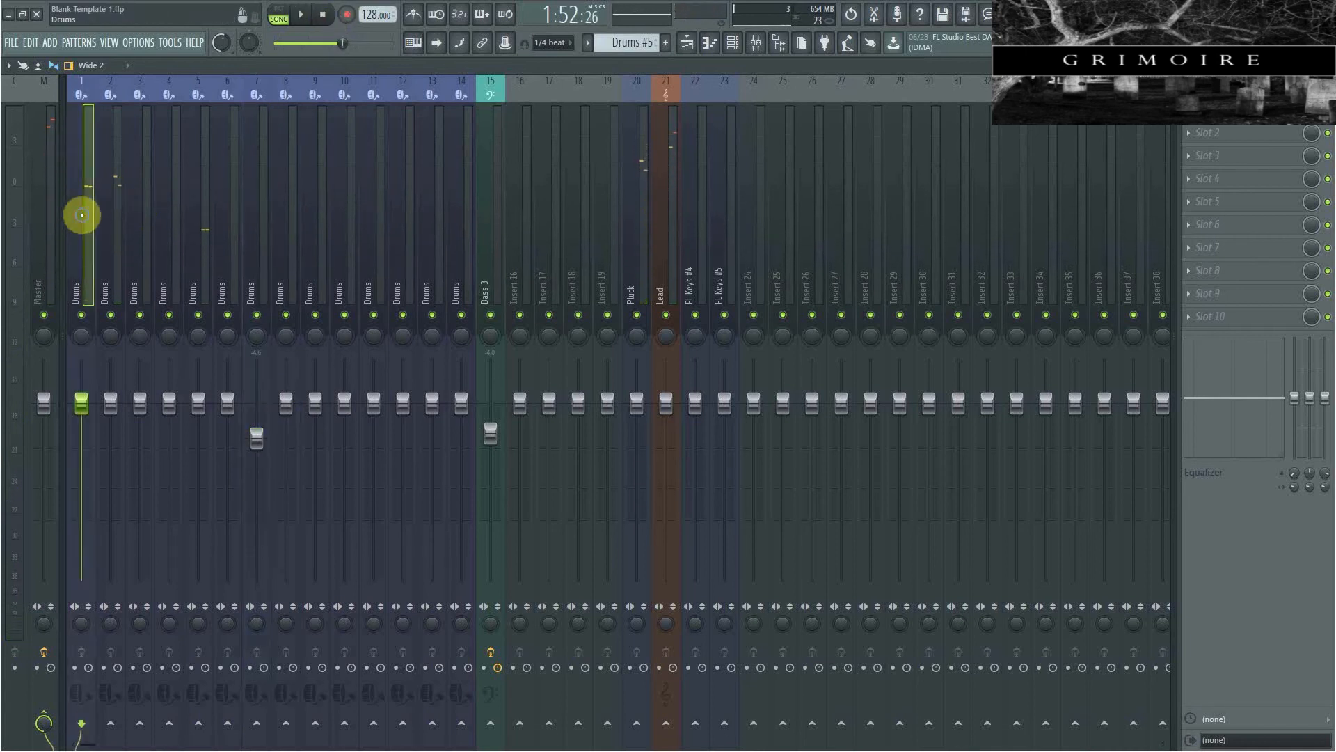
{"action": "right_click", "coordinate": [80, 215]}
{"action": "left_click", "coordinate": [209, 100]}
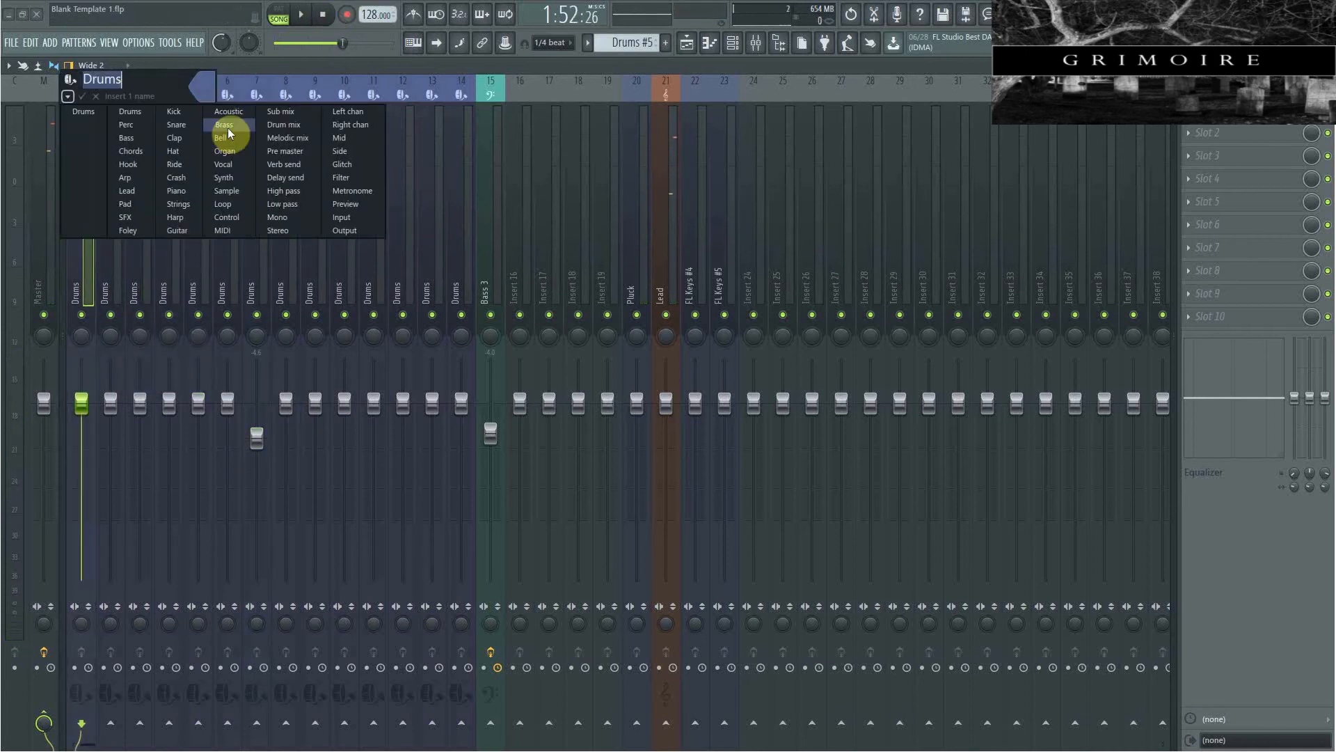
{"action": "type", "text": "Kick"}
{"action": "key", "text": "Return"}
{"action": "left_click", "coordinate": [119, 252]}
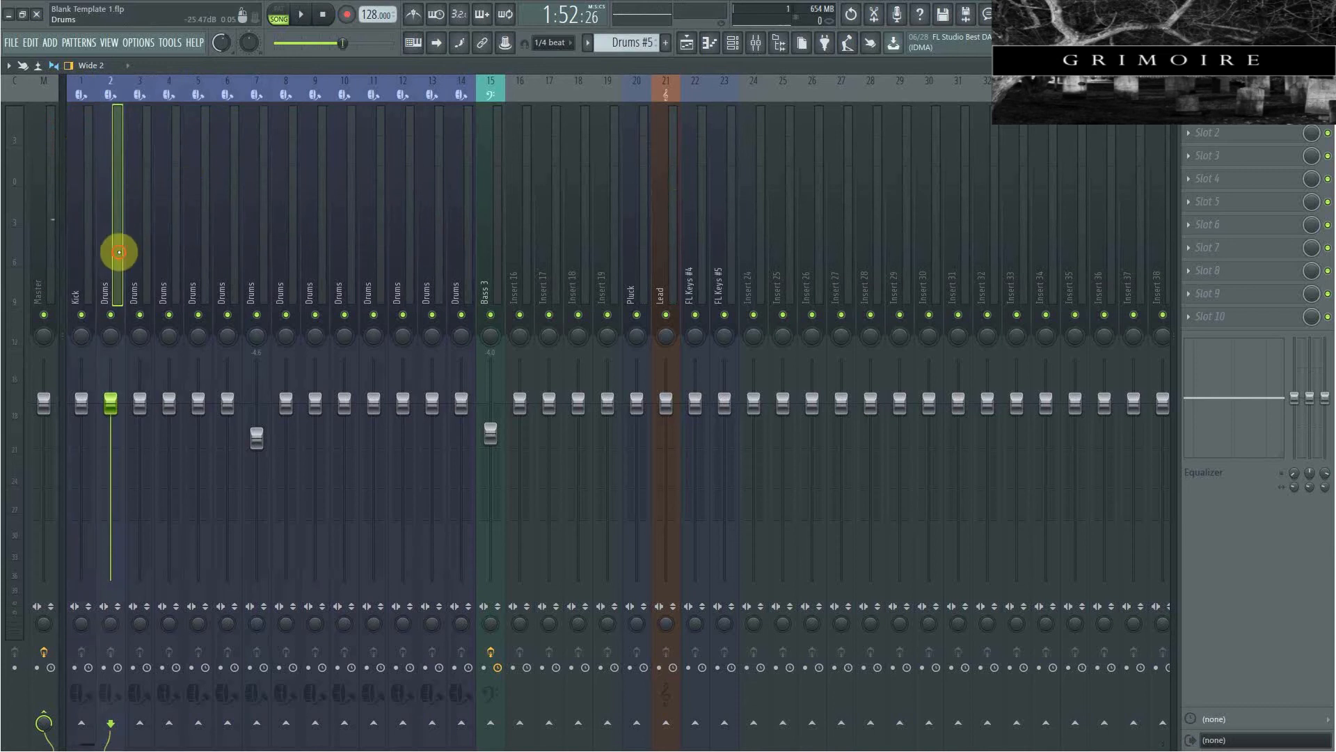
{"action": "right_click", "coordinate": [117, 260]}
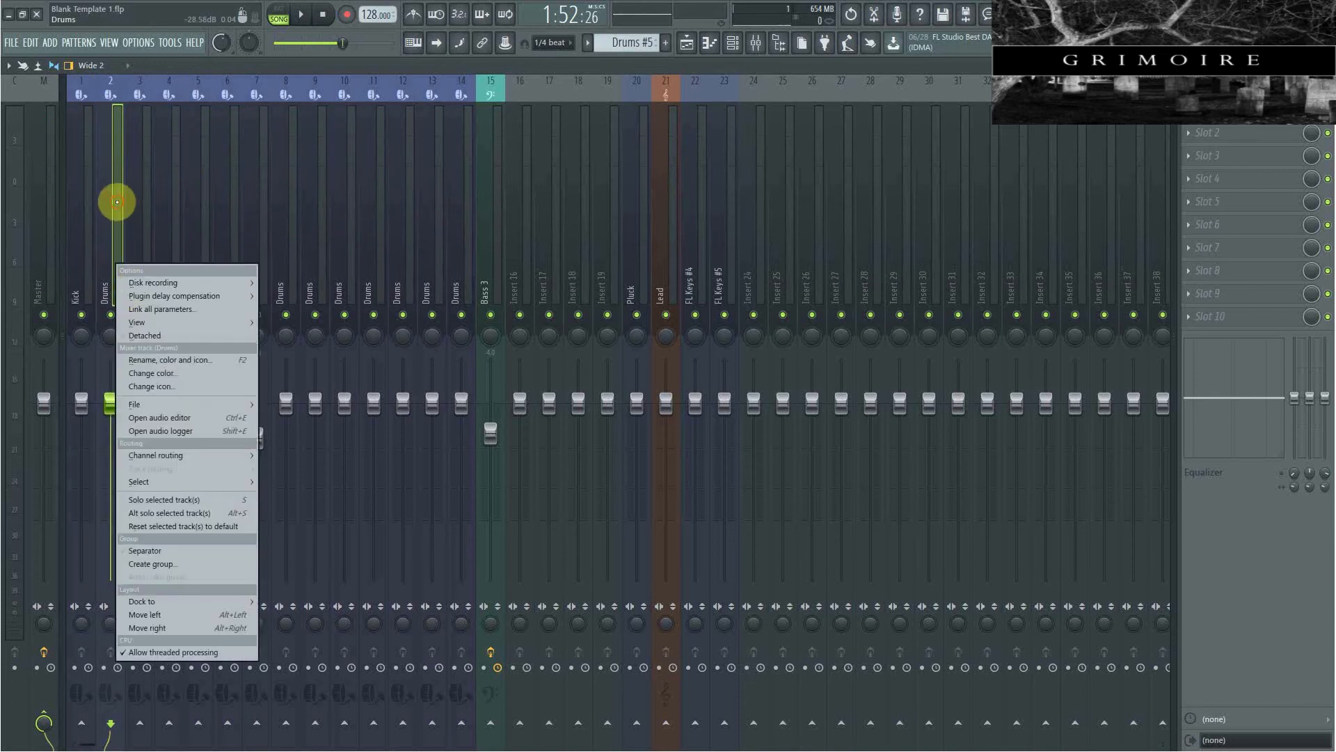
{"action": "left_click", "coordinate": [117, 202]}
{"action": "key", "text": "F10"}
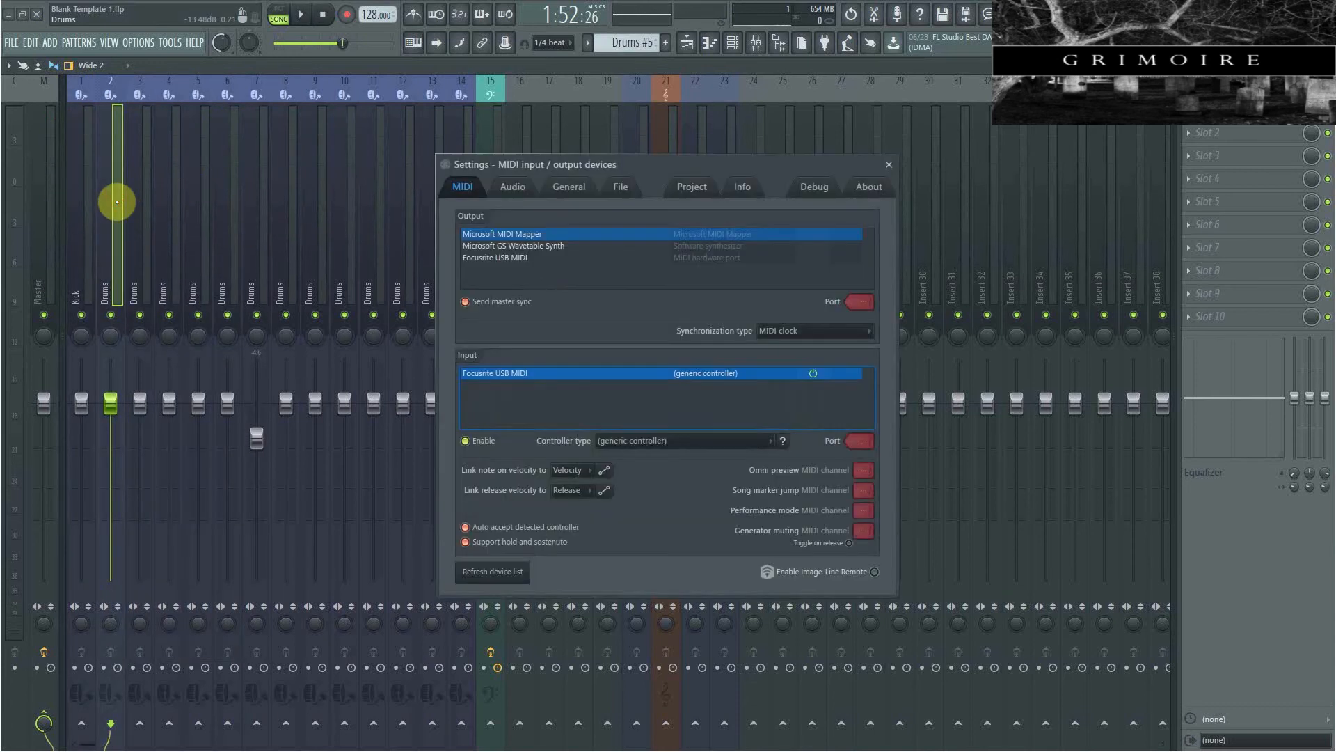
{"action": "left_click", "coordinate": [886, 158]}
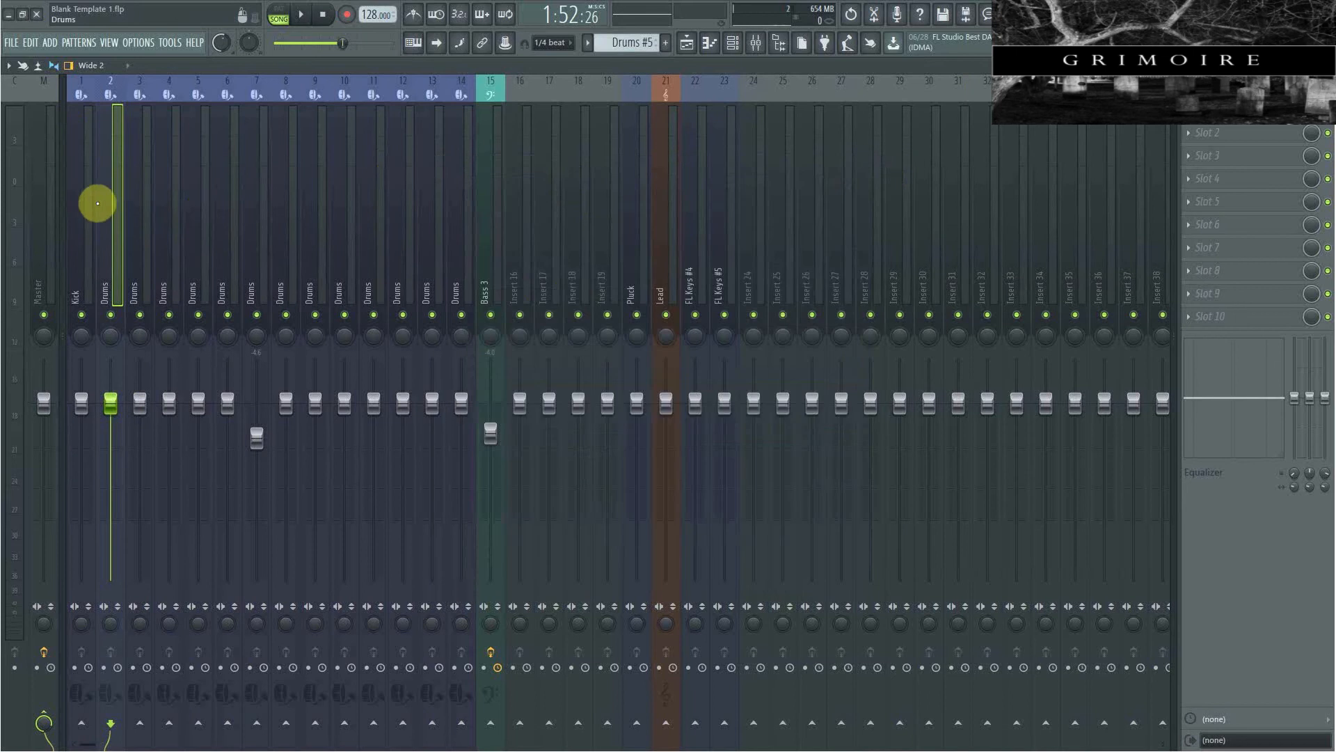
Give mixer track 2 the preset name Snare with its colour and icon.
{"action": "right_click", "coordinate": [105, 207]}
{"action": "left_click", "coordinate": [207, 94]}
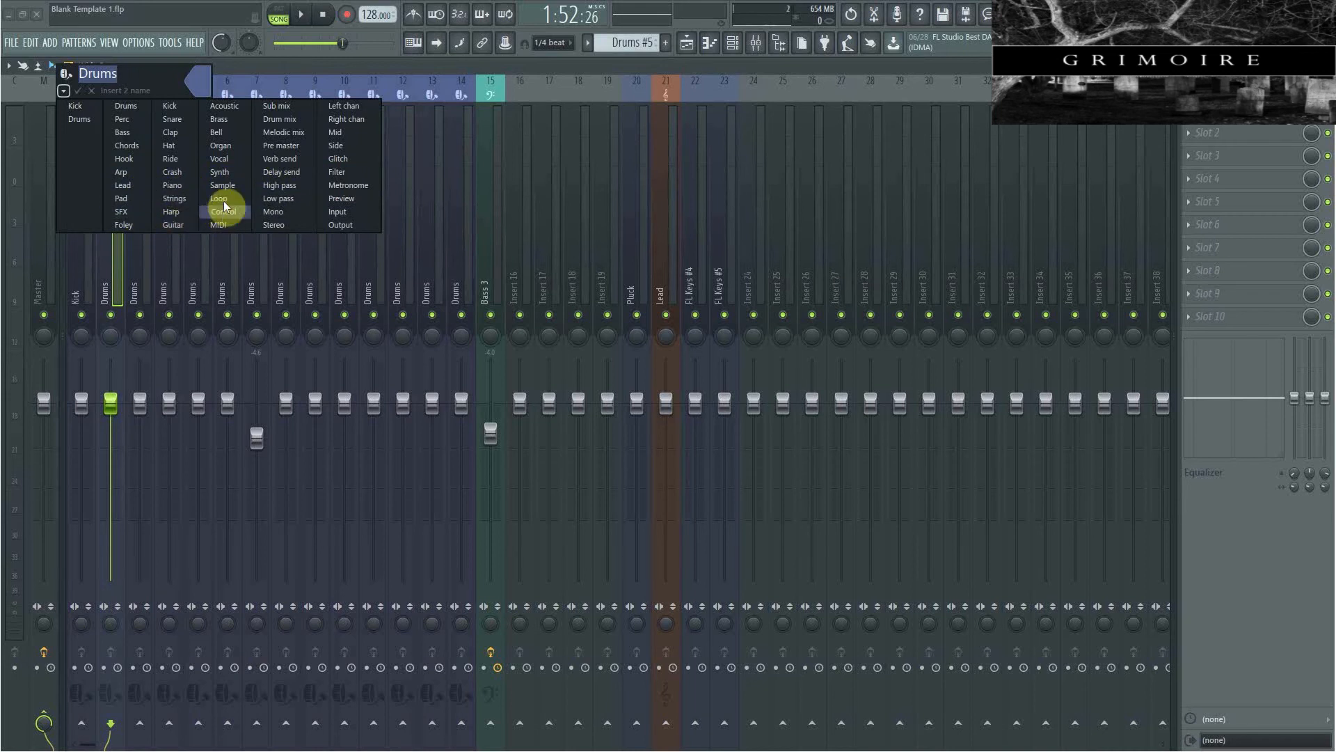
{"action": "left_click", "coordinate": [163, 125]}
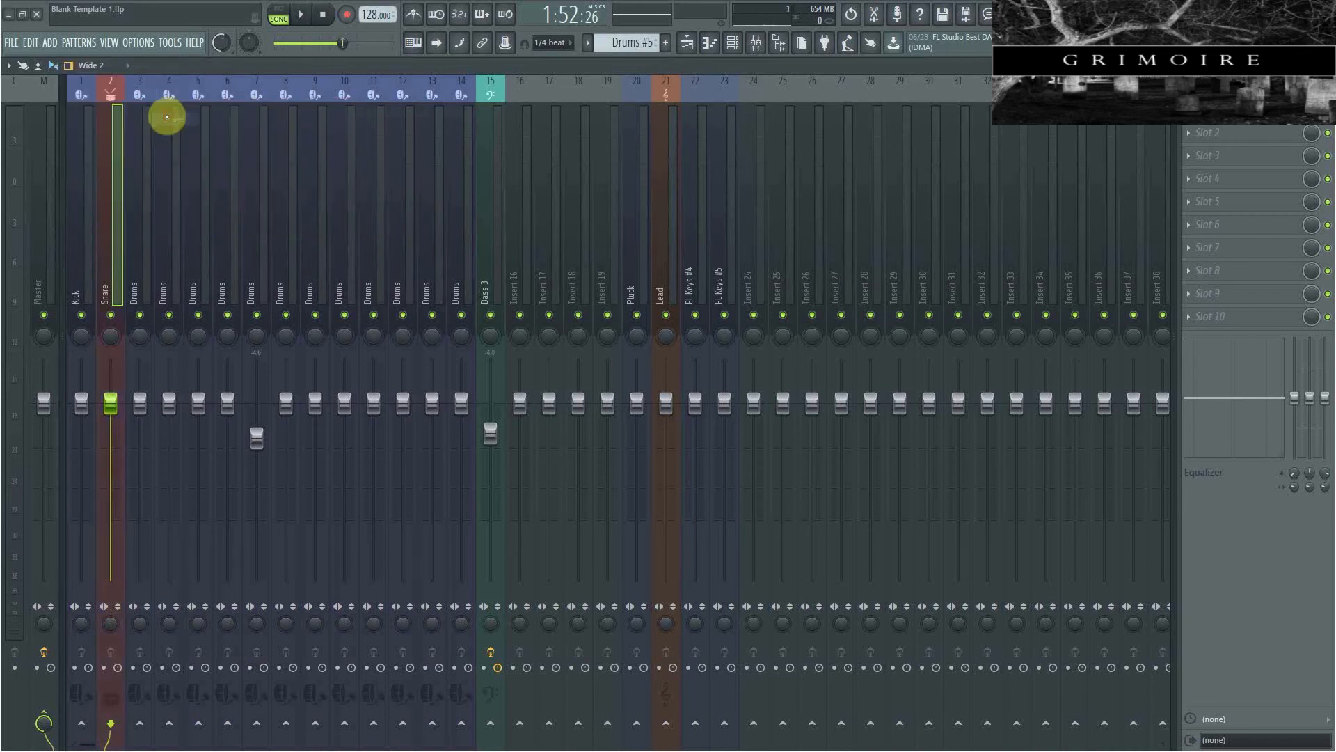
Select mixer track 3 and play back the Drop 2 section to check the drum track levels.
{"action": "left_click", "coordinate": [143, 179]}
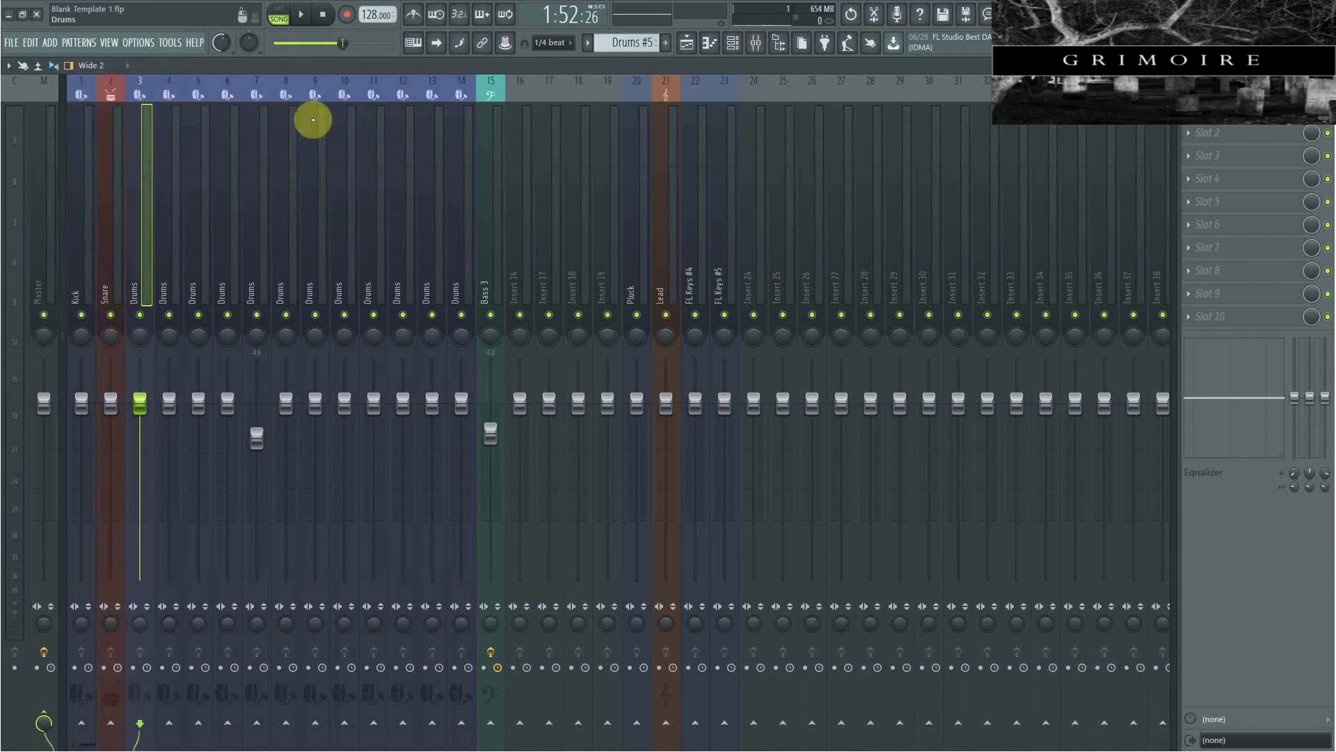
{"action": "key", "text": "space"}
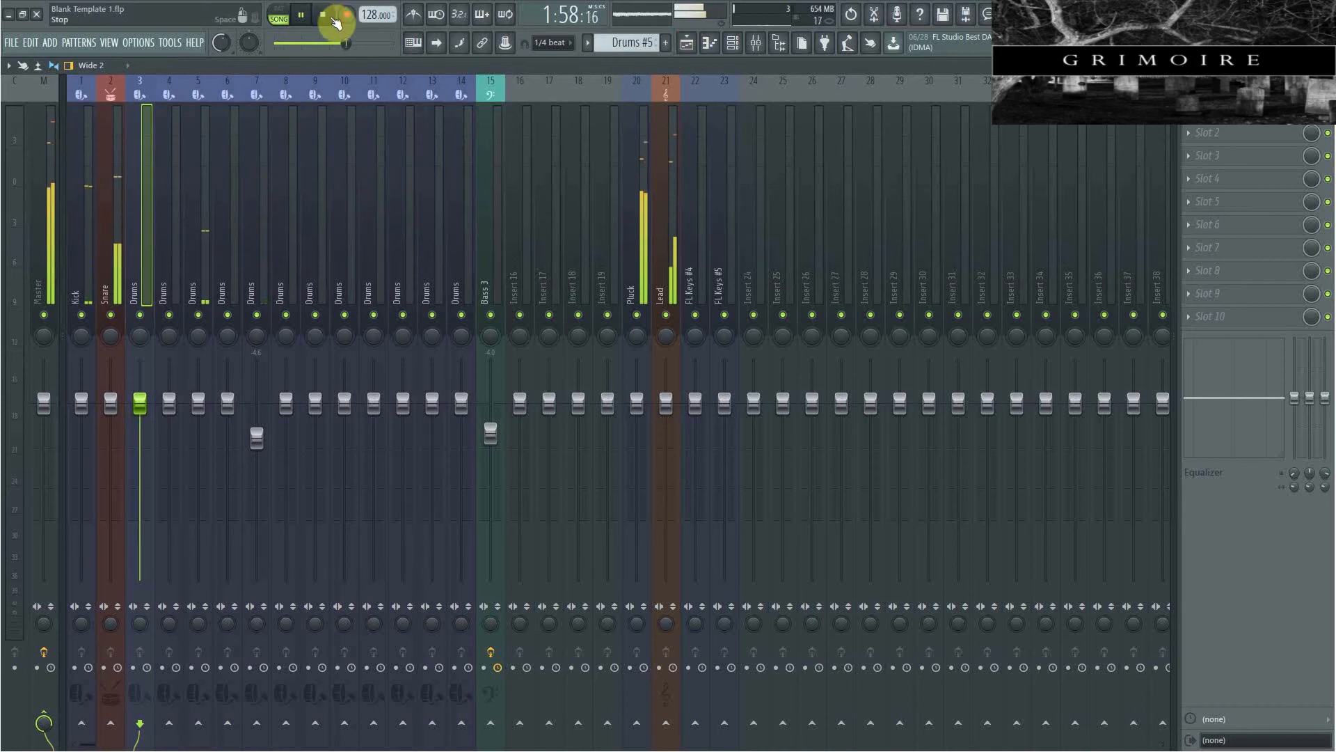
{"action": "left_click", "coordinate": [335, 19]}
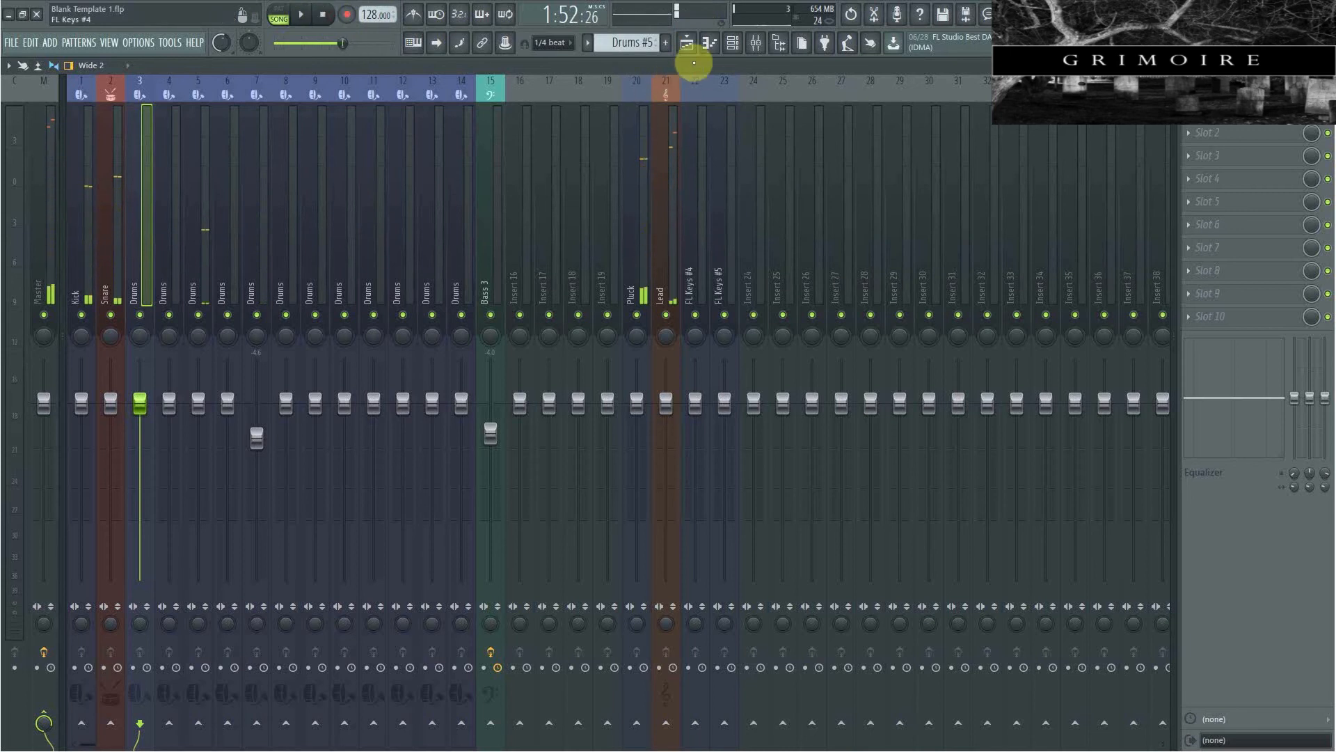
Examine the whole arrangement in the playlist, from the intro to the end of the last Drop 2 section.
{"action": "left_click", "coordinate": [687, 44]}
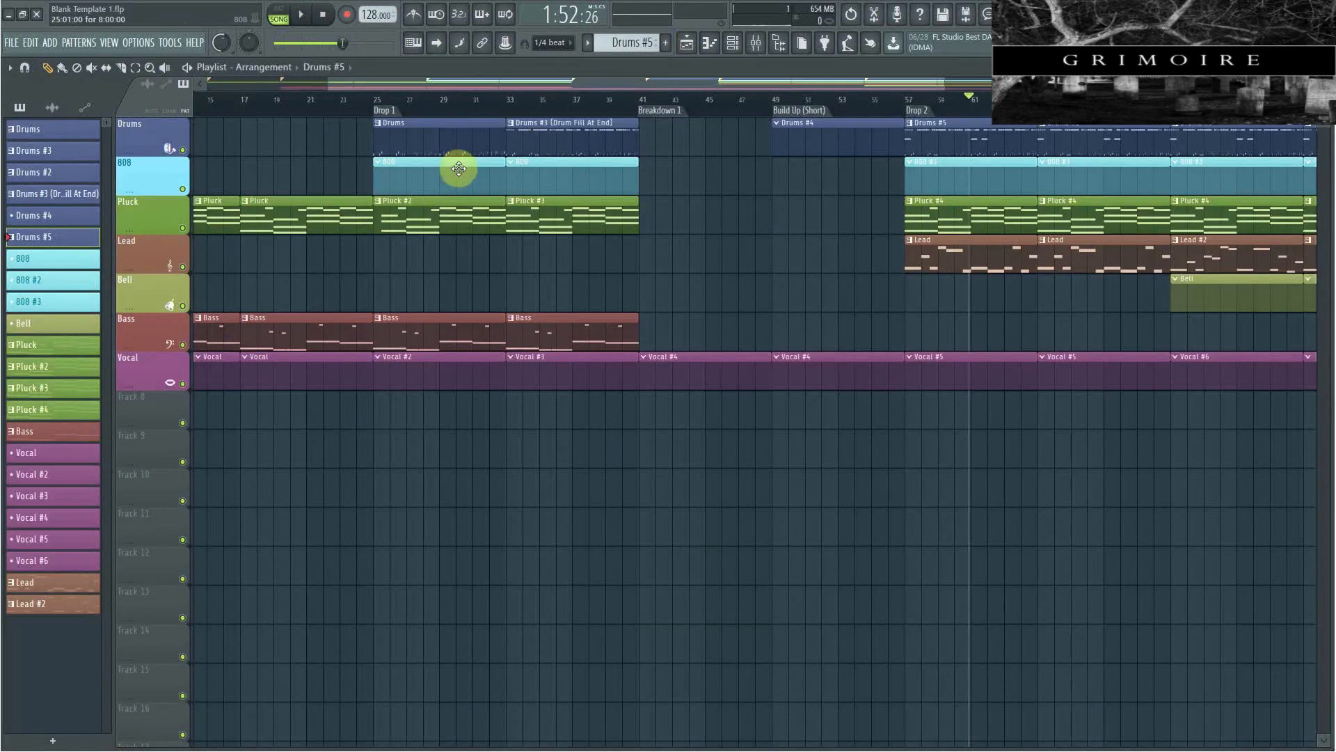
{"action": "left_click_drag", "start_coordinate": [618, 83], "coordinate": [489, 125]}
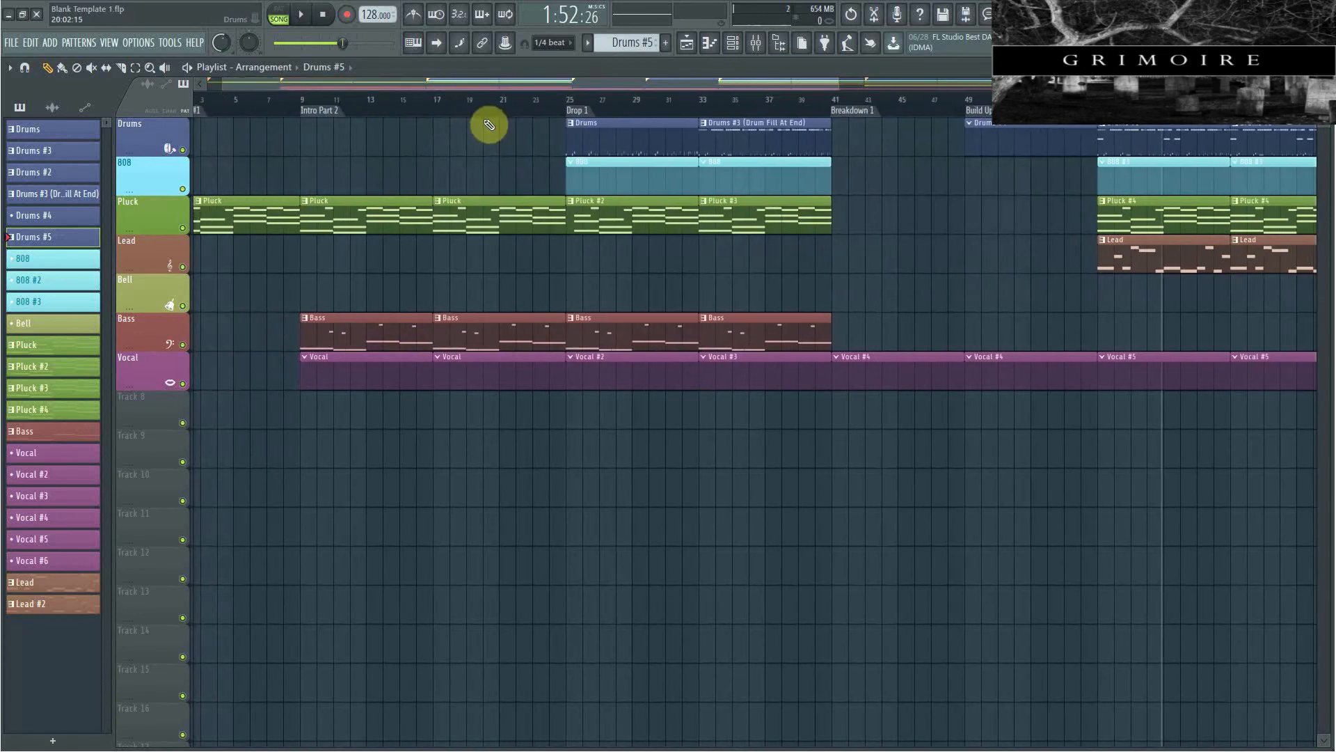
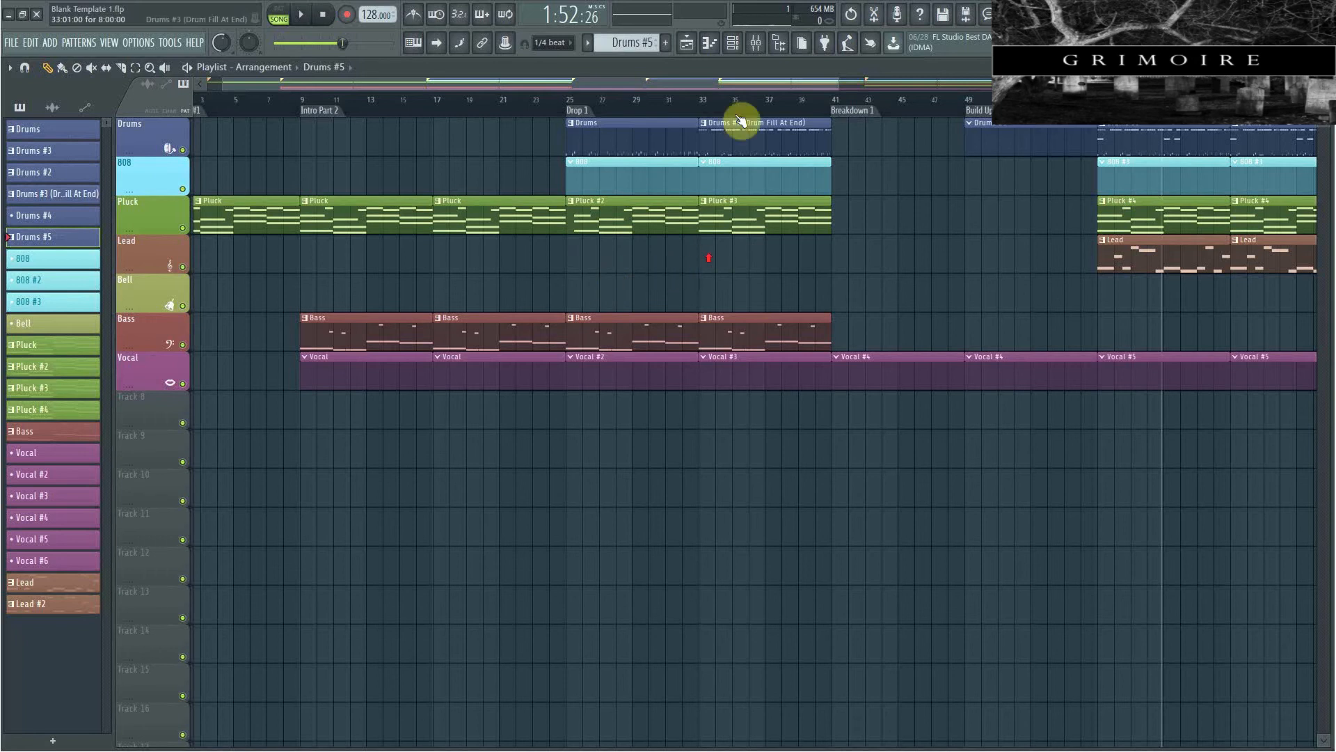
{"action": "scroll", "coordinate": [745, 107], "scroll_direction": "down", "scroll_amount": 3}
{"action": "scroll", "coordinate": [746, 108], "scroll_direction": "down", "scroll_amount": 1}
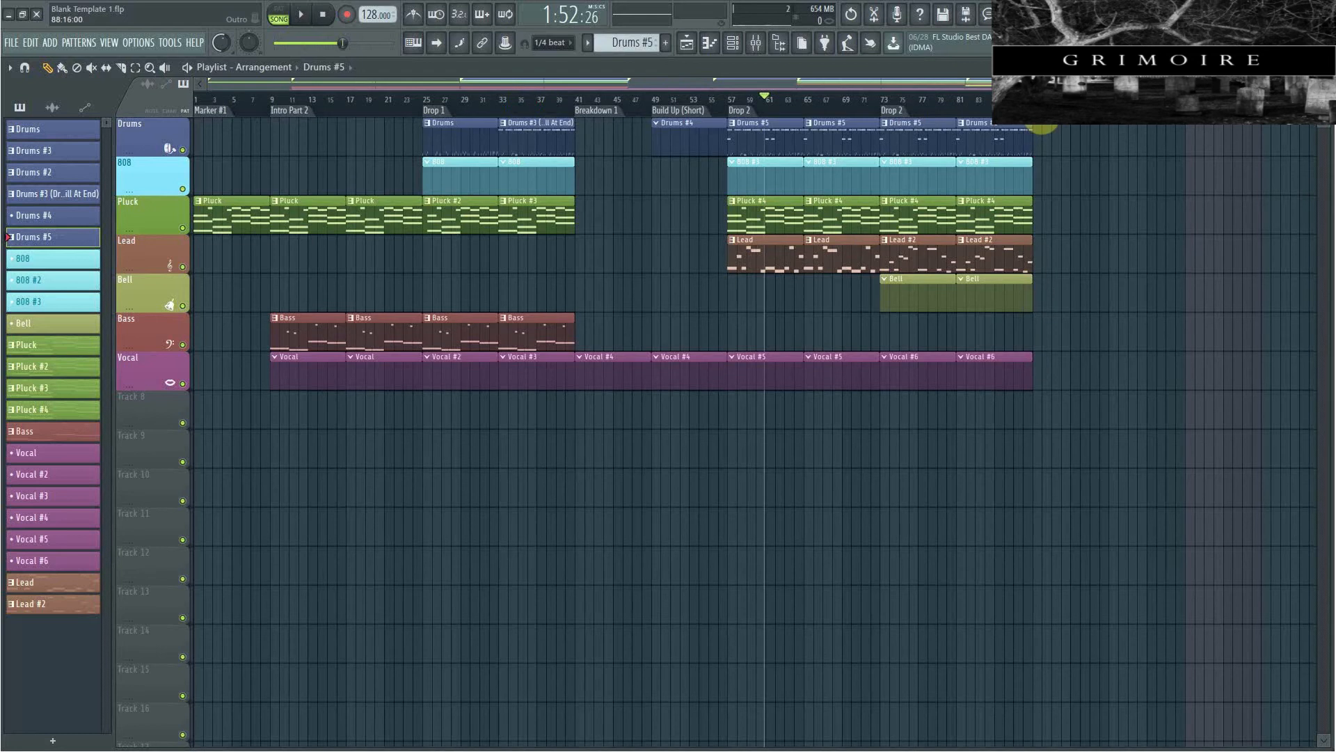
{"action": "left_click", "coordinate": [1088, 110]}
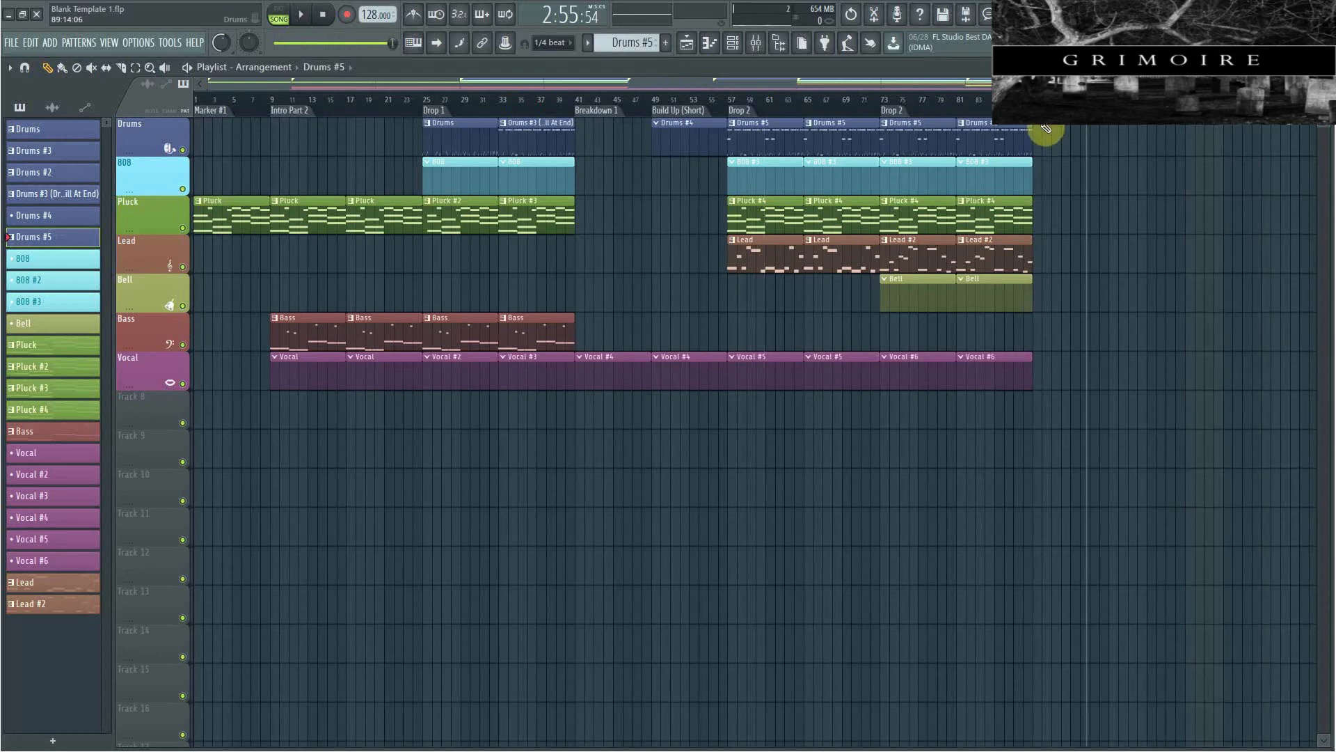
Place the playhead at the start of Intro Part 2, bar 9.
{"action": "left_click", "coordinate": [270, 106]}
{"action": "scroll", "coordinate": [272, 105], "scroll_direction": "up", "scroll_amount": 4}
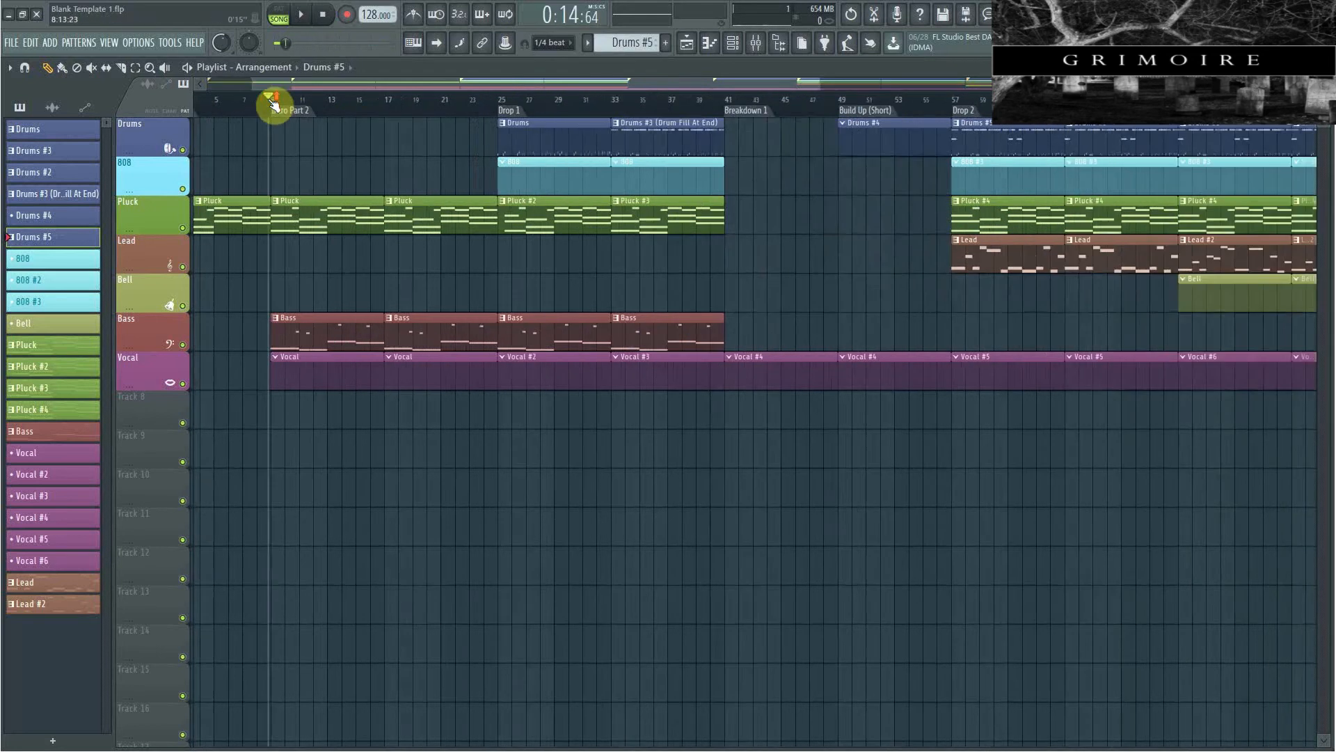
{"action": "left_click_drag", "start_coordinate": [370, 83], "coordinate": [325, 84]}
Open the Pluck pattern in the Drop 1 section and replace the Pluck channel's instrument with Sylenth1 [64bit].
{"action": "double_click", "coordinate": [616, 213]}
{"action": "left_click", "coordinate": [730, 42]}
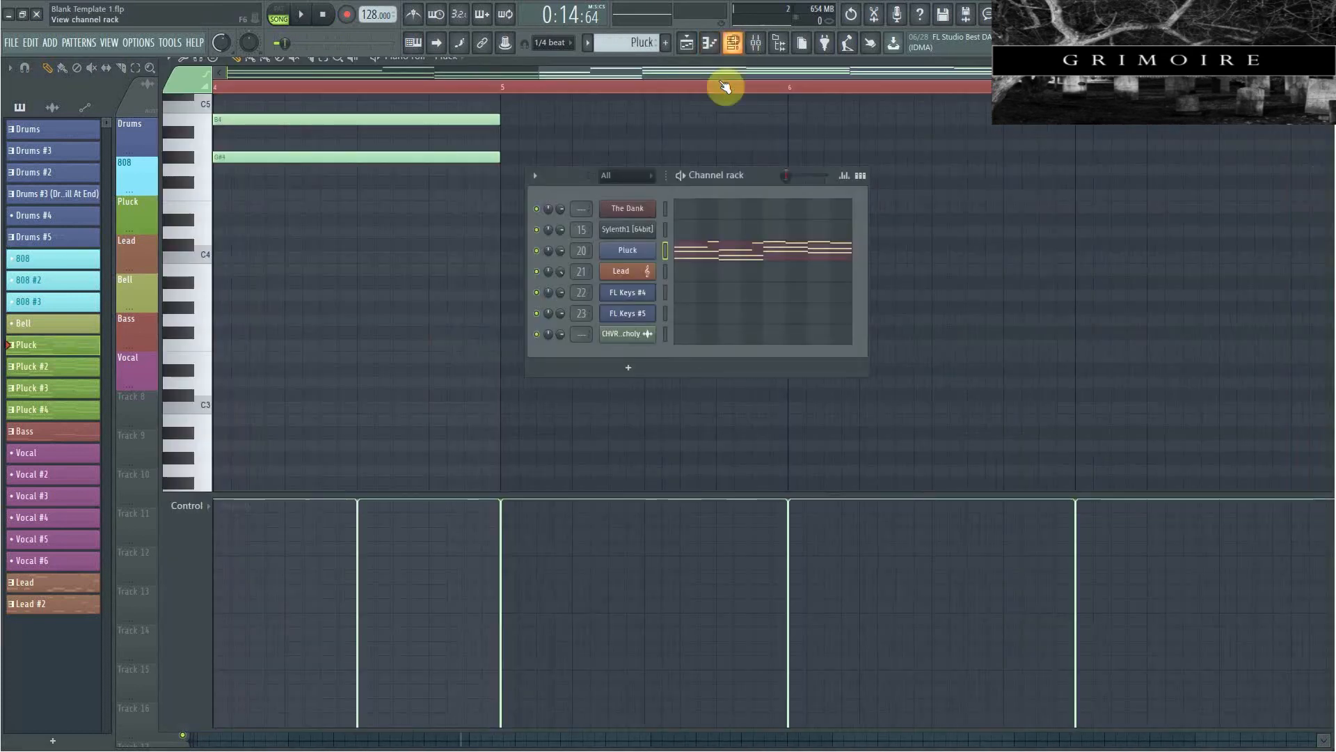
{"action": "right_click", "coordinate": [646, 272]}
{"action": "mouse_move", "coordinate": [708, 361]}
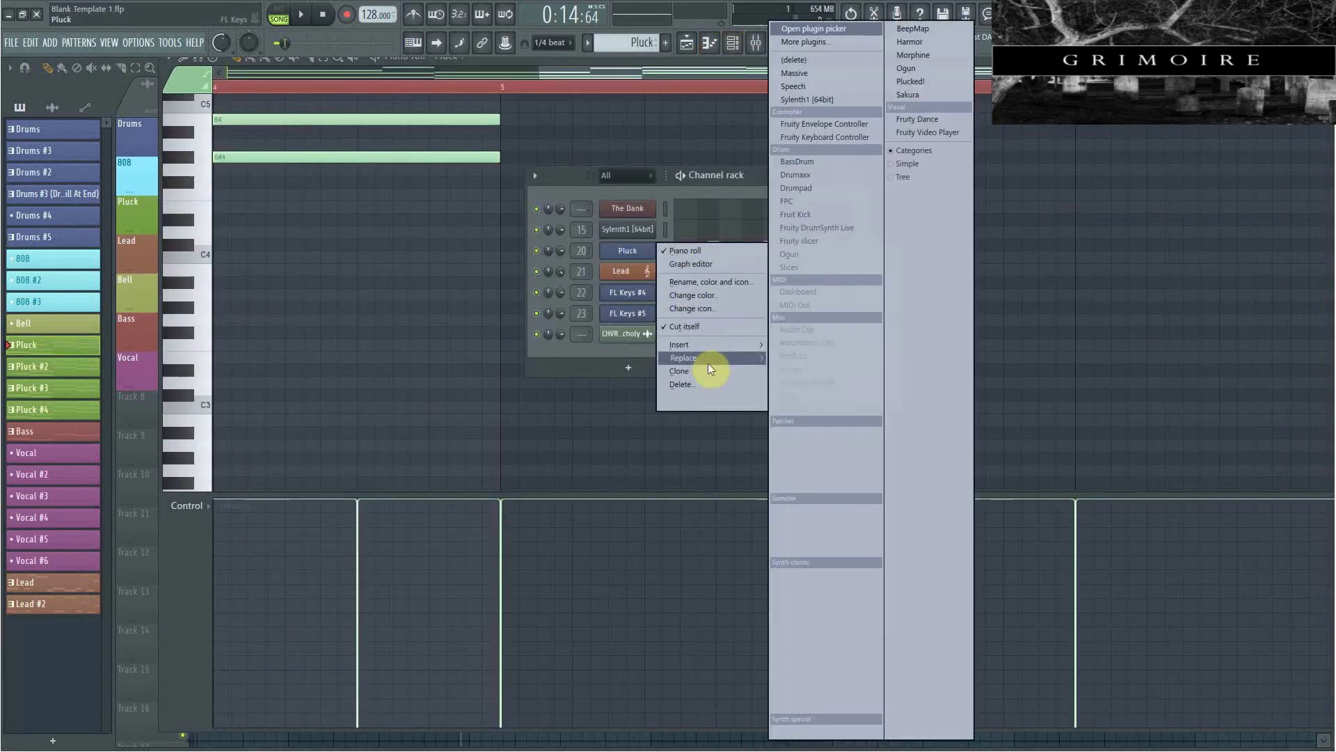
{"action": "left_click", "coordinate": [817, 99]}
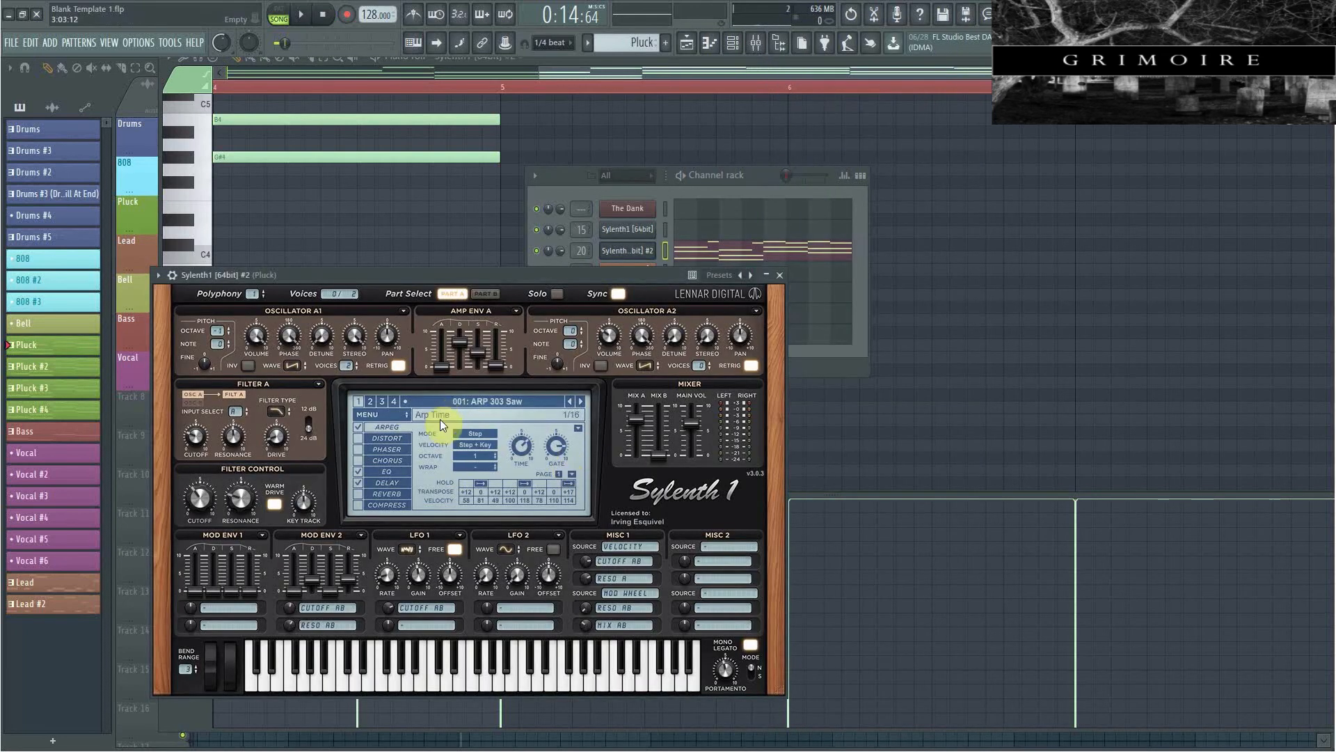
Load the preset ARP DREAM SEQ.fxp into the new Sylenth1 instrument.
{"action": "left_click", "coordinate": [391, 414]}
{"action": "mouse_move", "coordinate": [402, 423]}
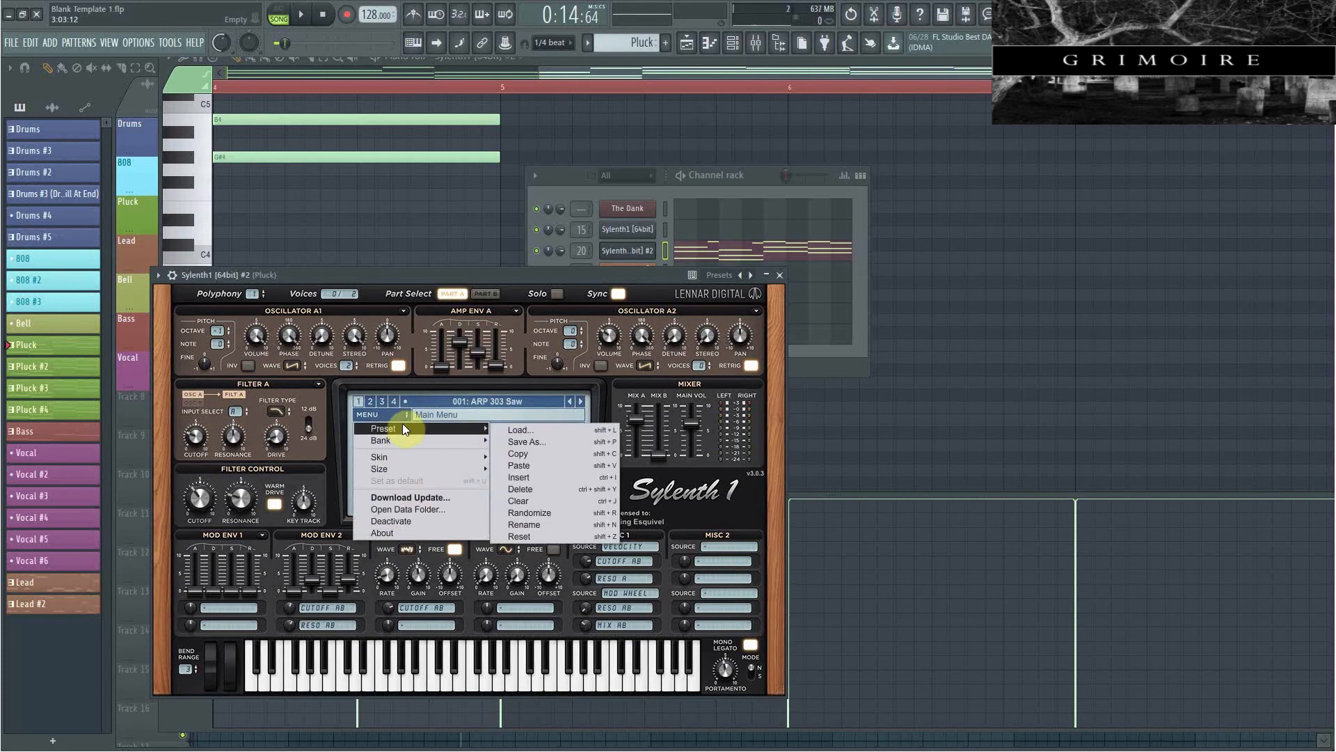
{"action": "left_click", "coordinate": [528, 430]}
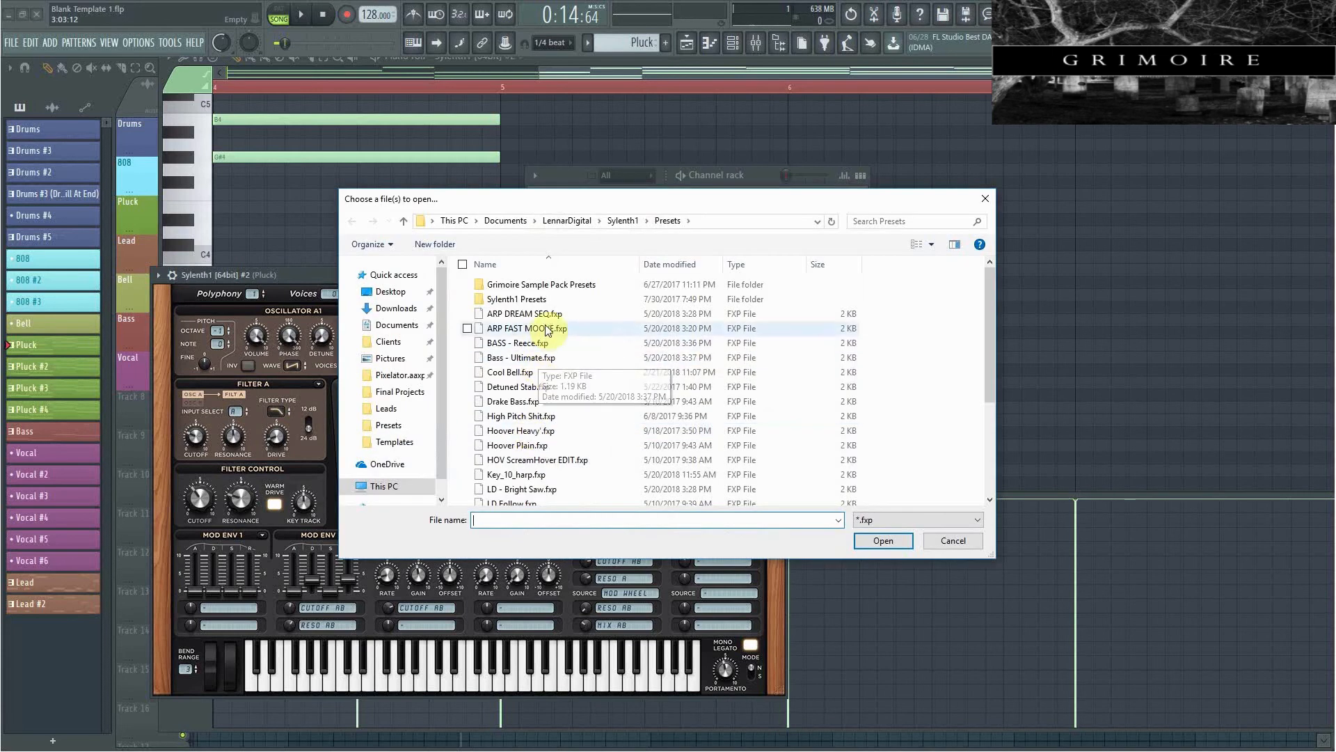
{"action": "double_click", "coordinate": [550, 318]}
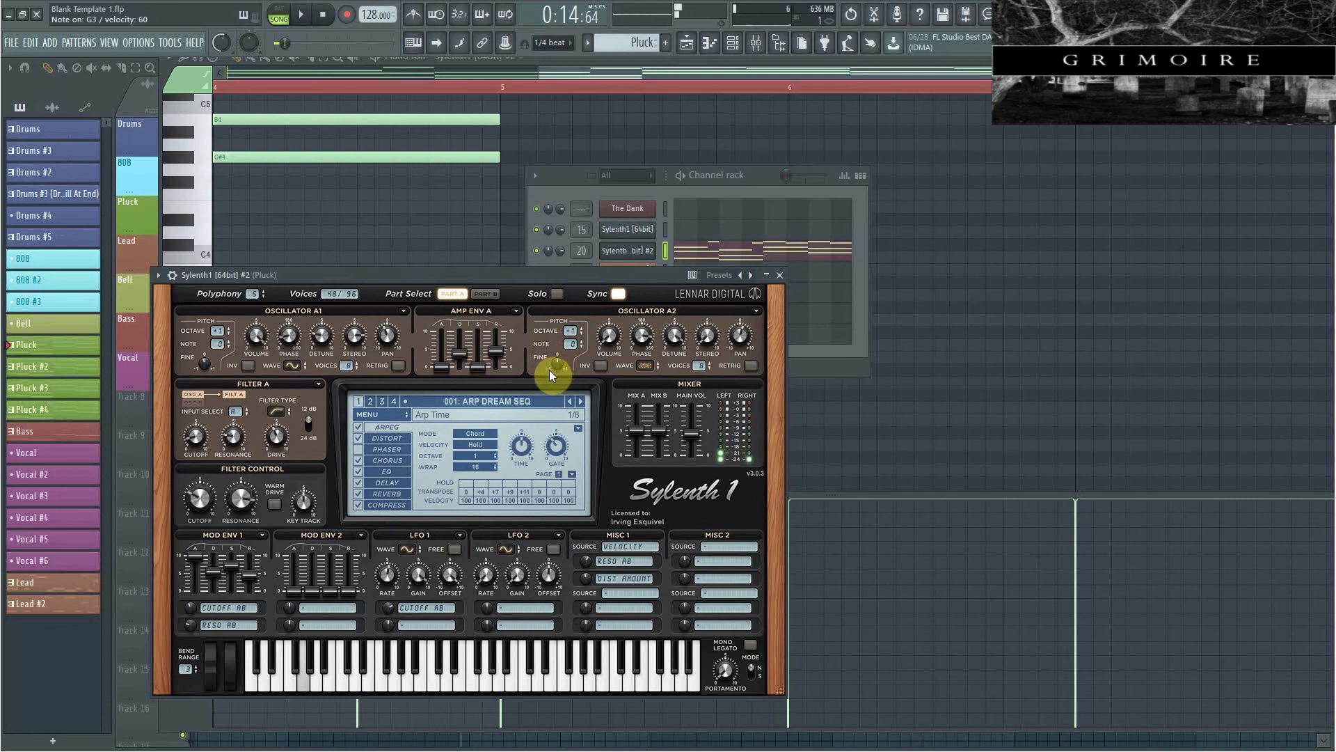
Turn off the arpeggiator and phaser in the ARP DREAM SEQ preset and play the Pluck pattern in pattern mode.
{"action": "left_click_drag", "start_coordinate": [691, 433], "coordinate": [701, 446]}
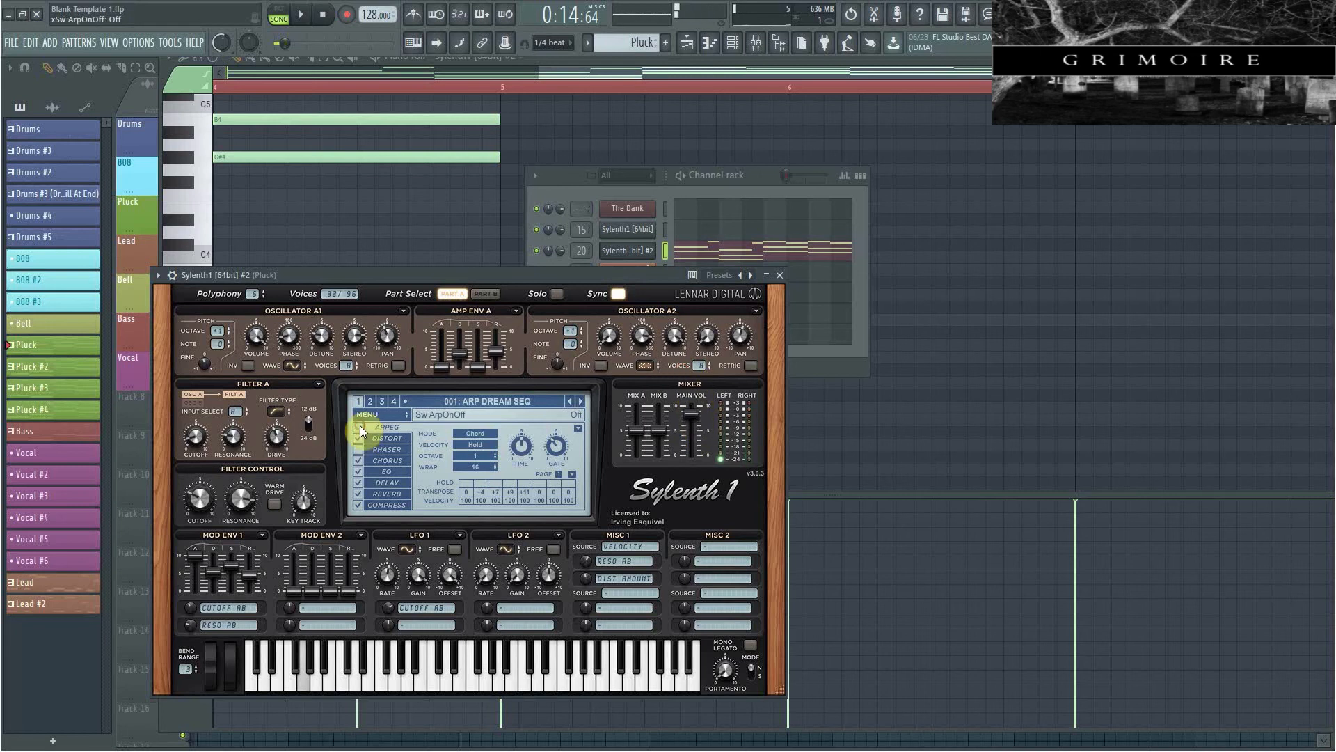
{"action": "left_click", "coordinate": [352, 456]}
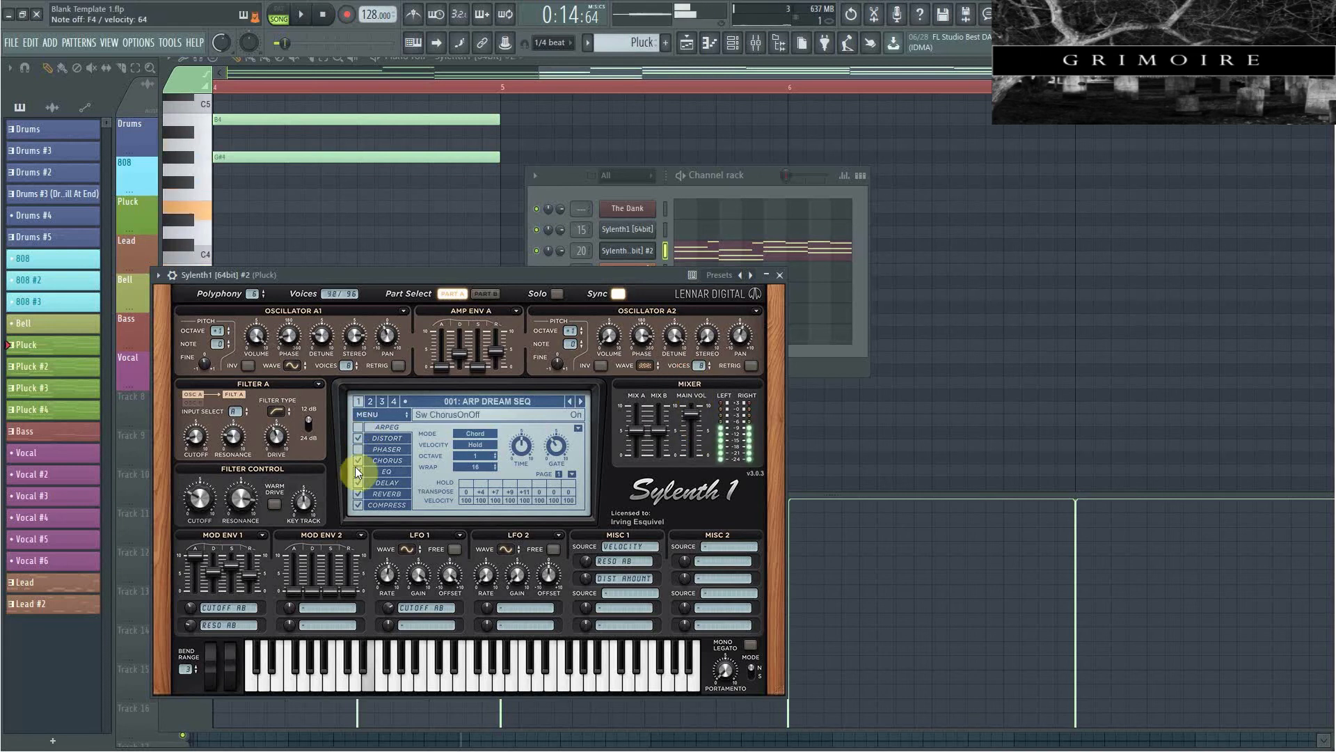
{"action": "left_click", "coordinate": [280, 13]}
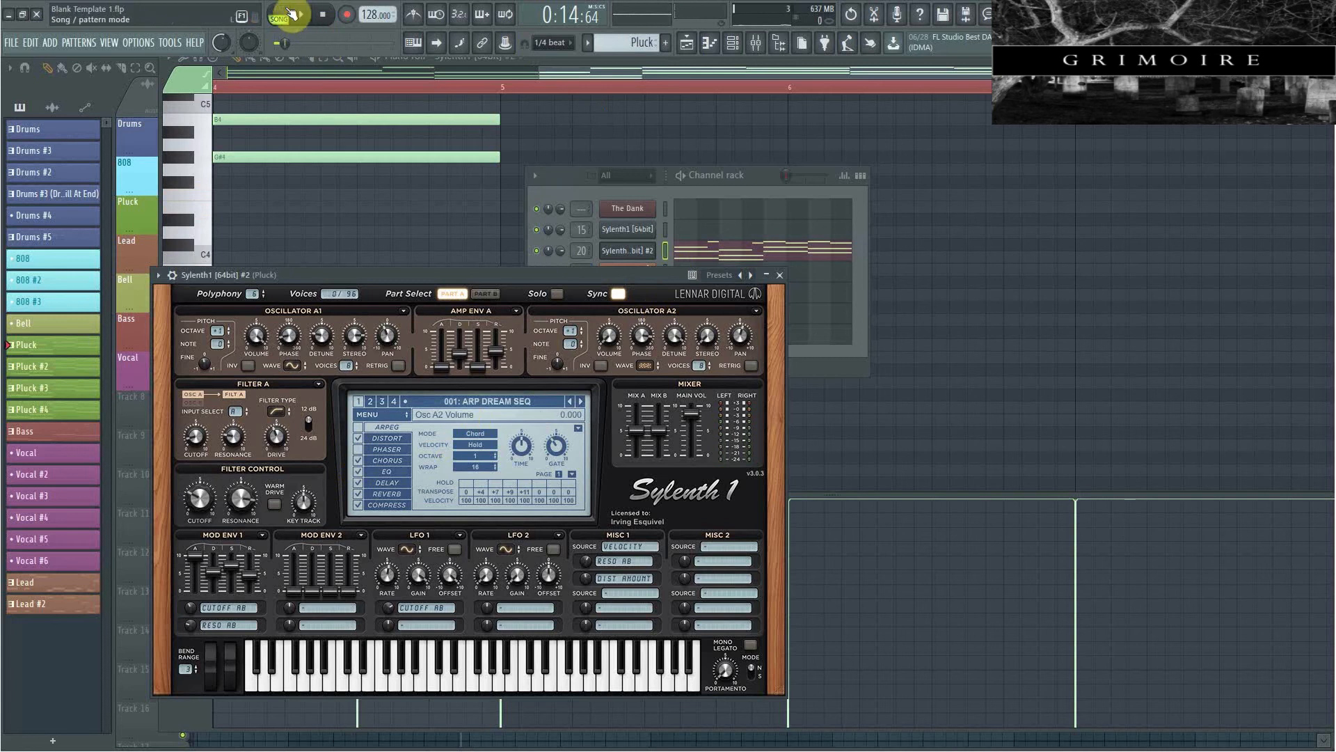
{"action": "left_click", "coordinate": [301, 15]}
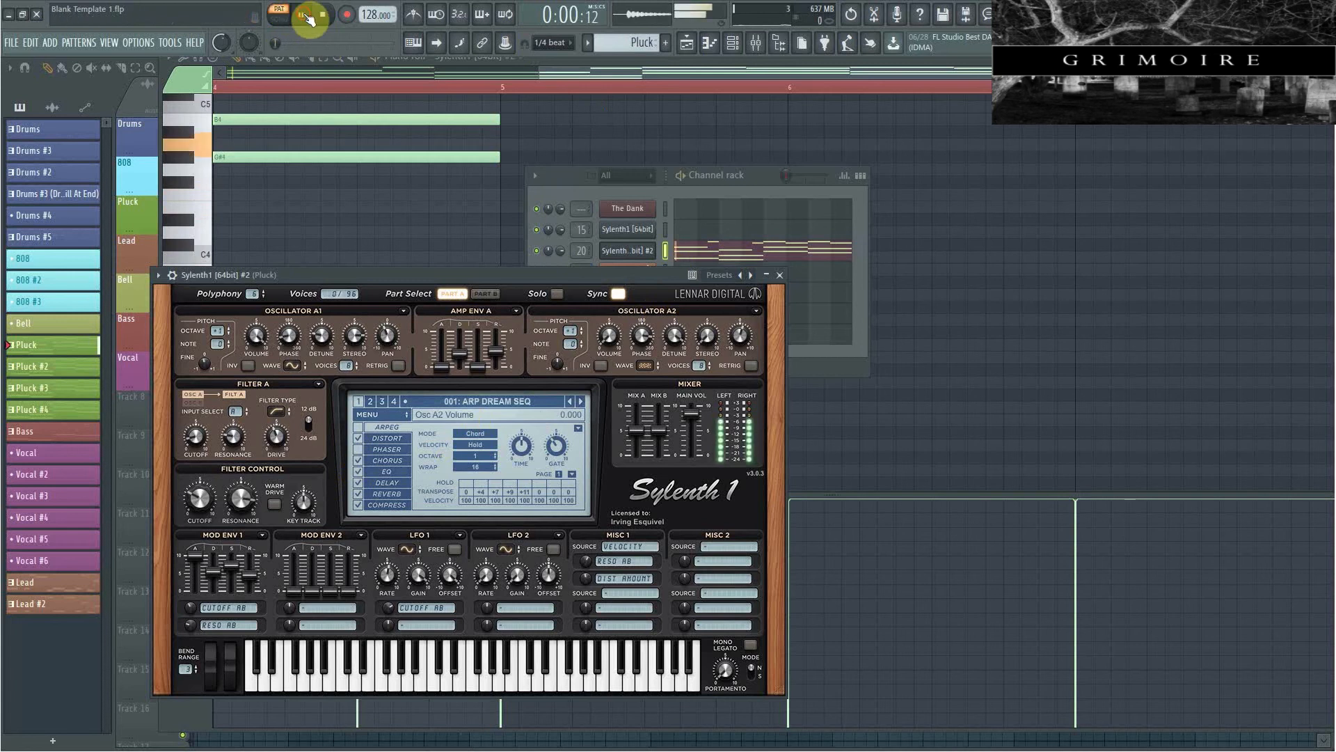
Set the Sylenth1 #2 channel's arpeggiator to the up direction, audition the Pluck pattern and close the plugin.
{"action": "left_click", "coordinate": [173, 276]}
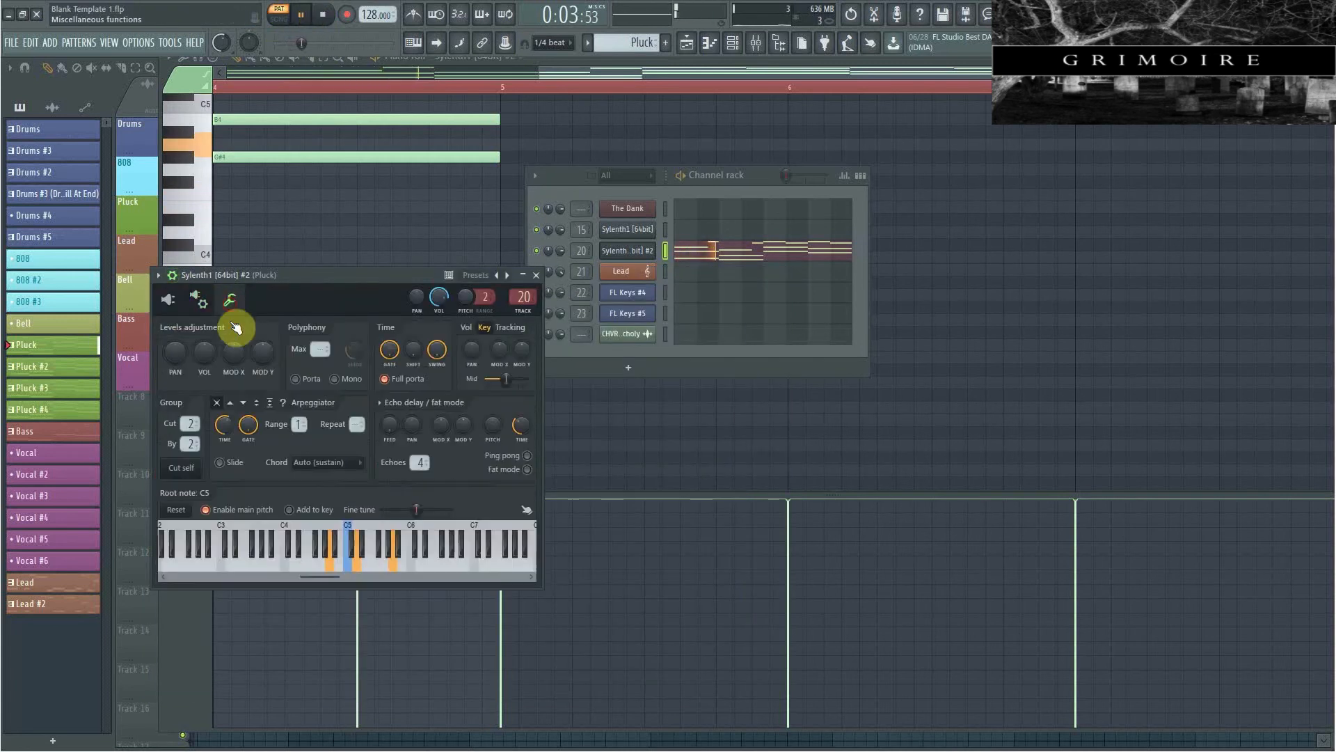
{"action": "left_click_drag", "start_coordinate": [226, 422], "coordinate": [226, 419]}
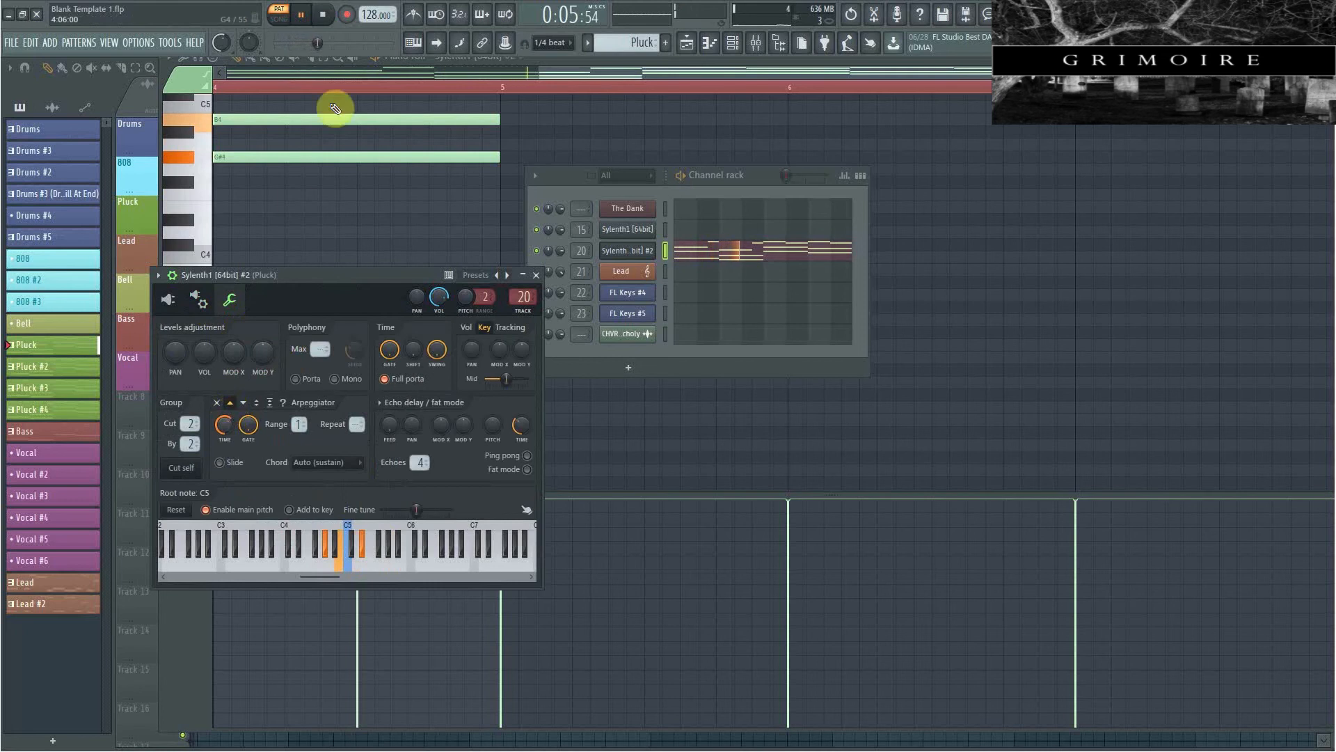
{"action": "left_click", "coordinate": [326, 16]}
{"action": "left_click", "coordinate": [304, 17]}
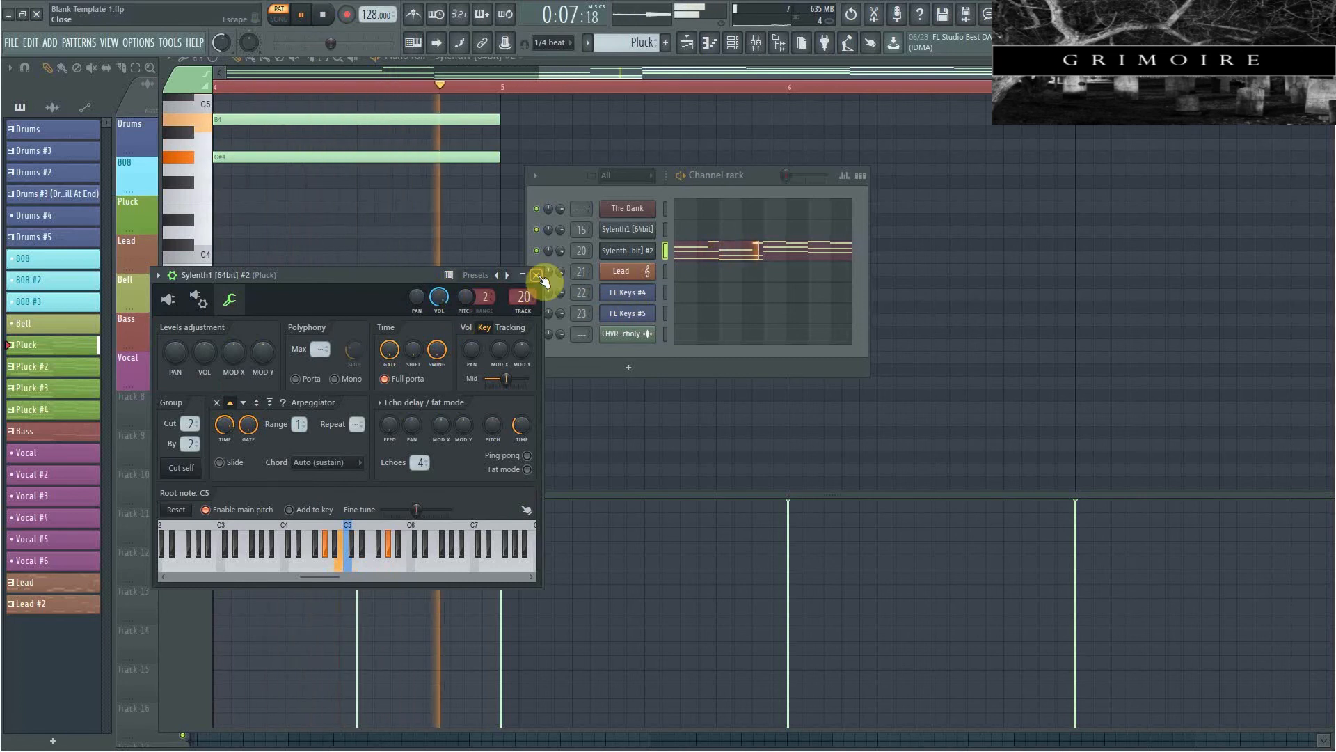
{"action": "left_click", "coordinate": [169, 299]}
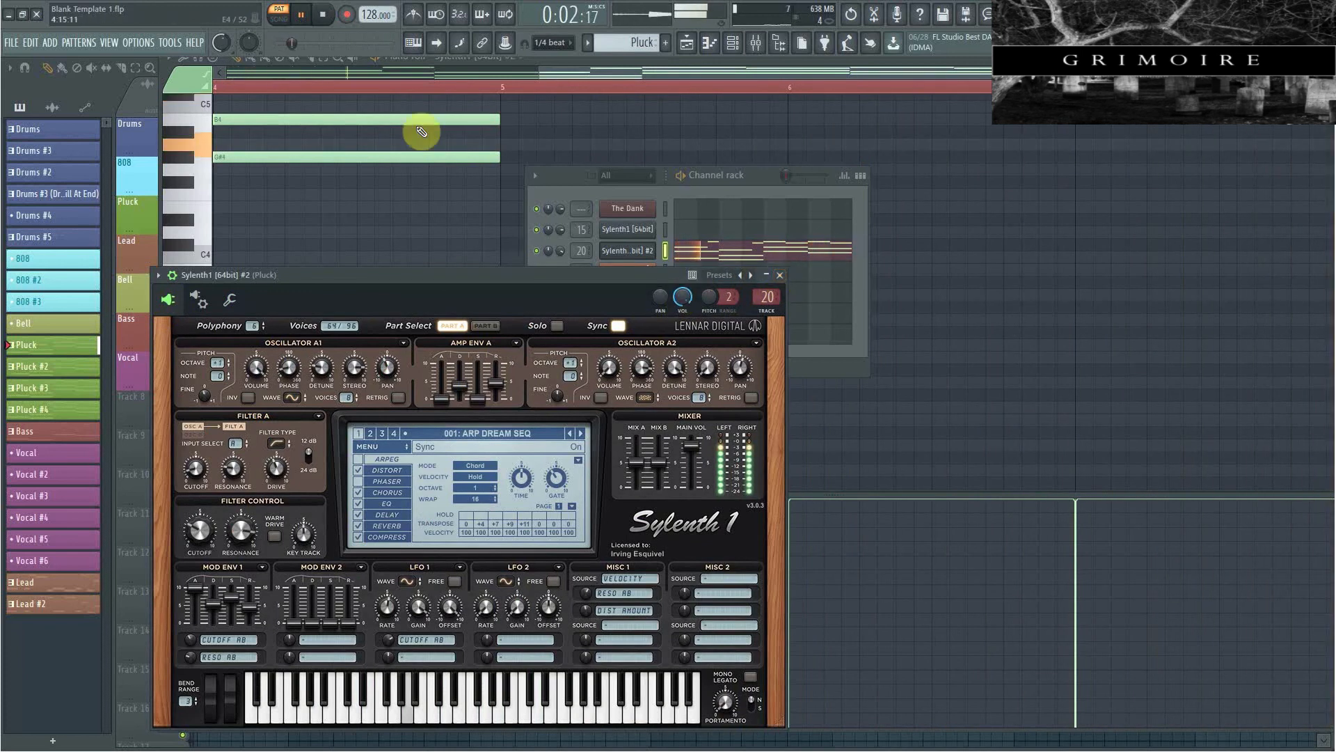
{"action": "left_click", "coordinate": [323, 14]}
{"action": "left_click", "coordinate": [780, 274]}
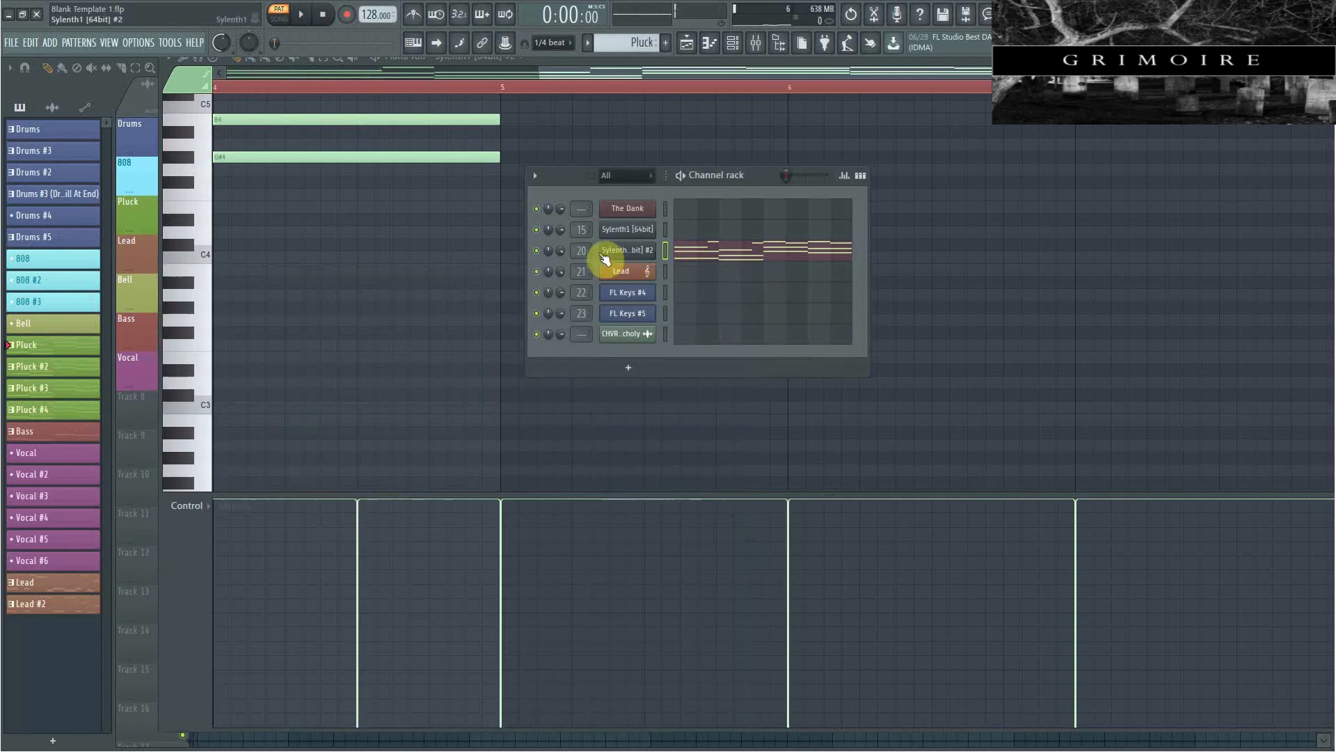
Clone the Sylenth1 #2 channel and replace the clone's instrument with Massive.
{"action": "right_click", "coordinate": [626, 250]}
{"action": "left_click", "coordinate": [705, 374]}
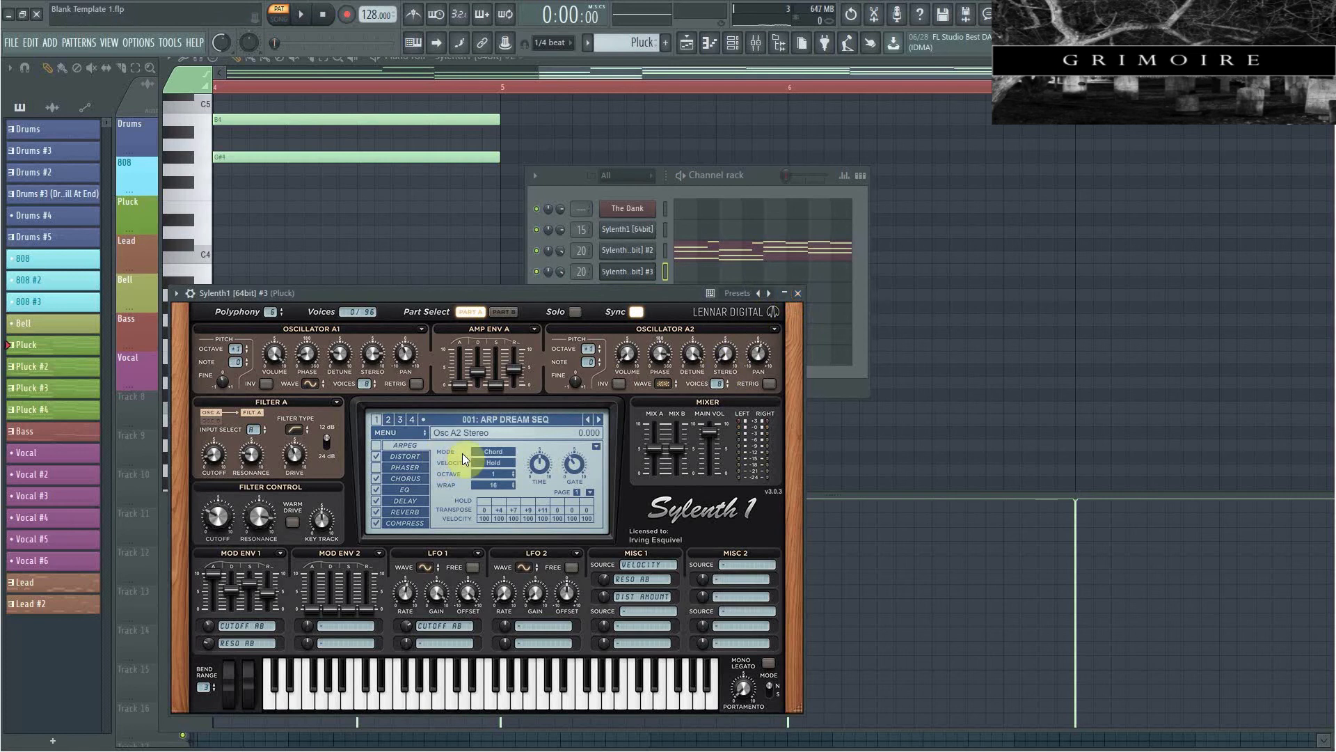
{"action": "left_click", "coordinate": [799, 293]}
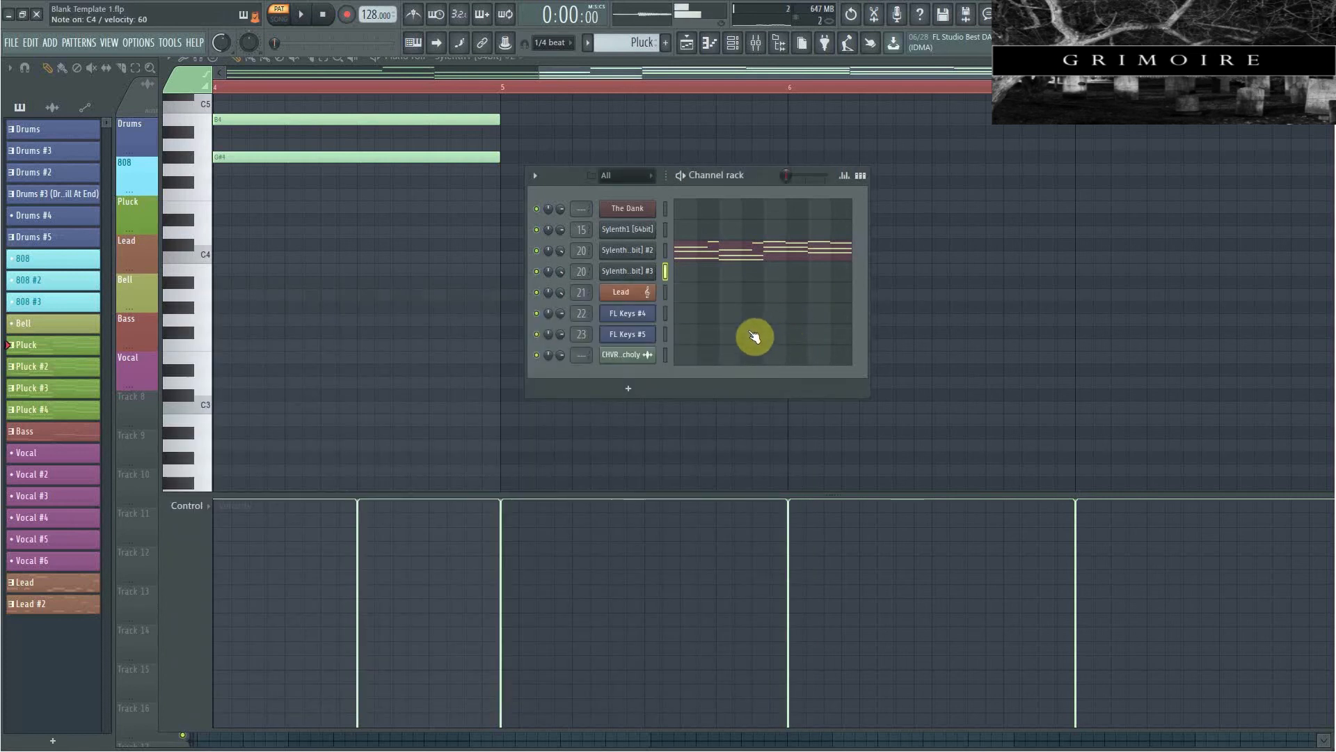
{"action": "right_click", "coordinate": [653, 270]}
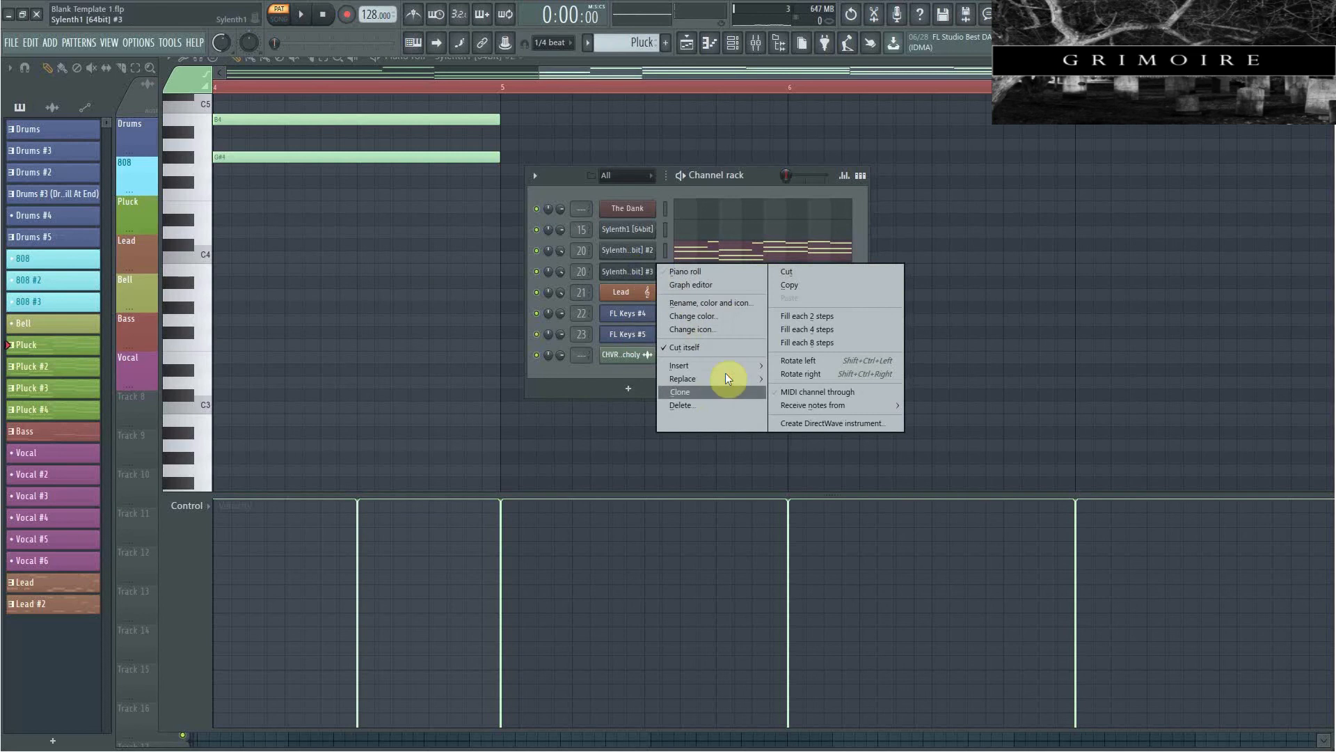
{"action": "mouse_move", "coordinate": [724, 378]}
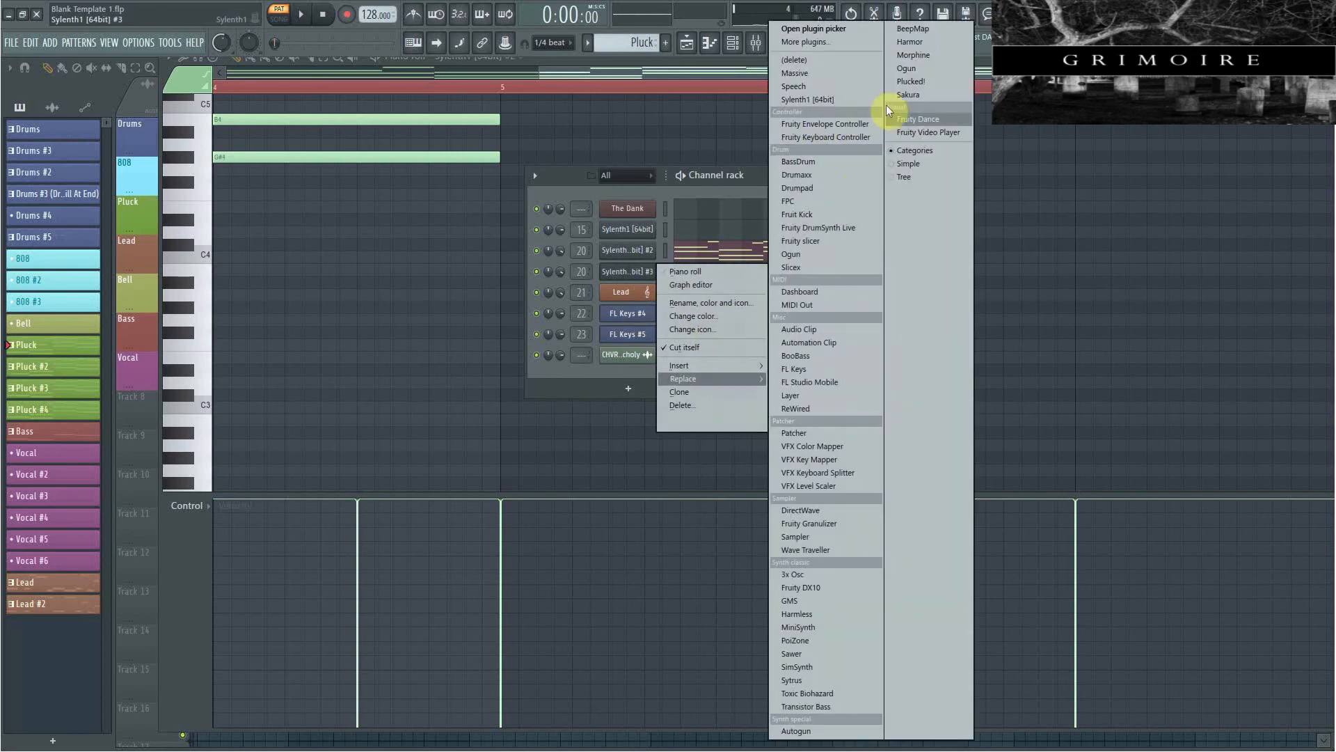
{"action": "left_click", "coordinate": [838, 73]}
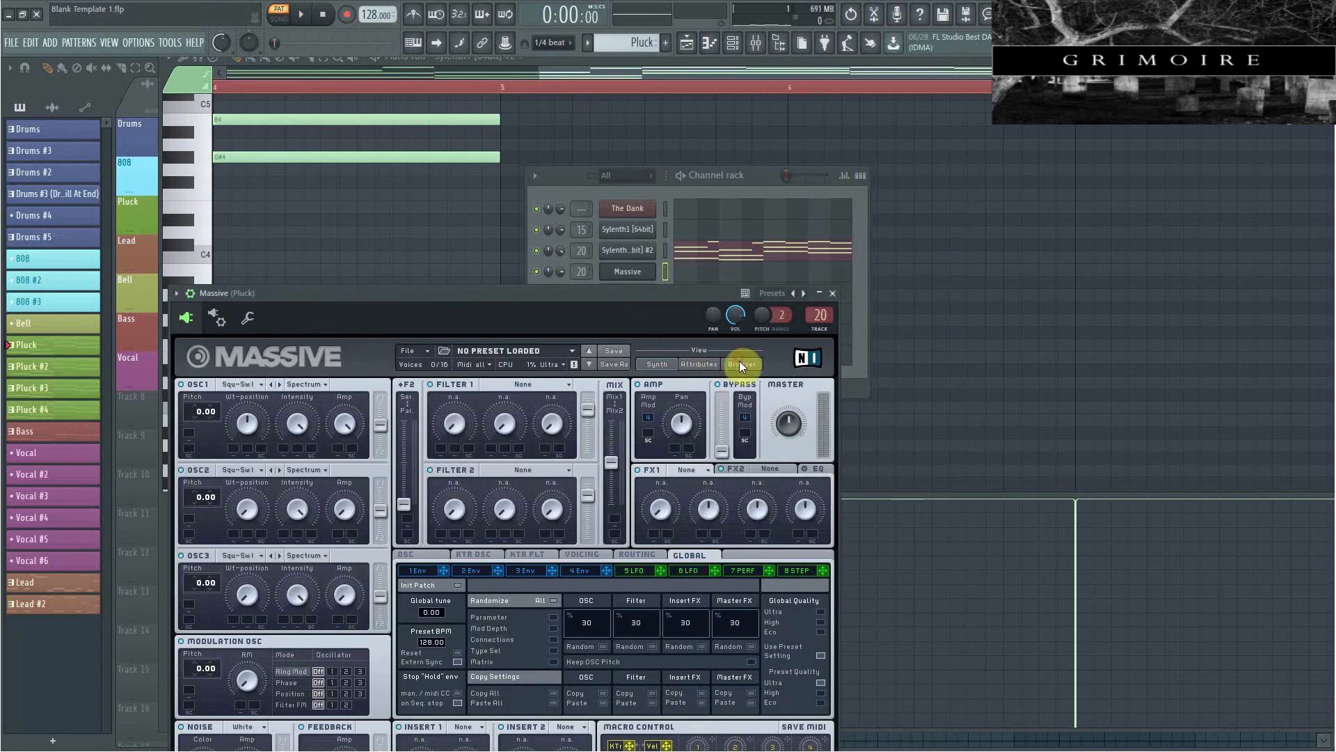
Show Massive's preset browser and open the Plucks folder under My Massive.
{"action": "left_click", "coordinate": [740, 363]}
{"action": "left_click_drag", "start_coordinate": [605, 296], "coordinate": [627, 224]}
{"action": "scroll", "coordinate": [290, 554], "scroll_direction": "down", "scroll_amount": 3}
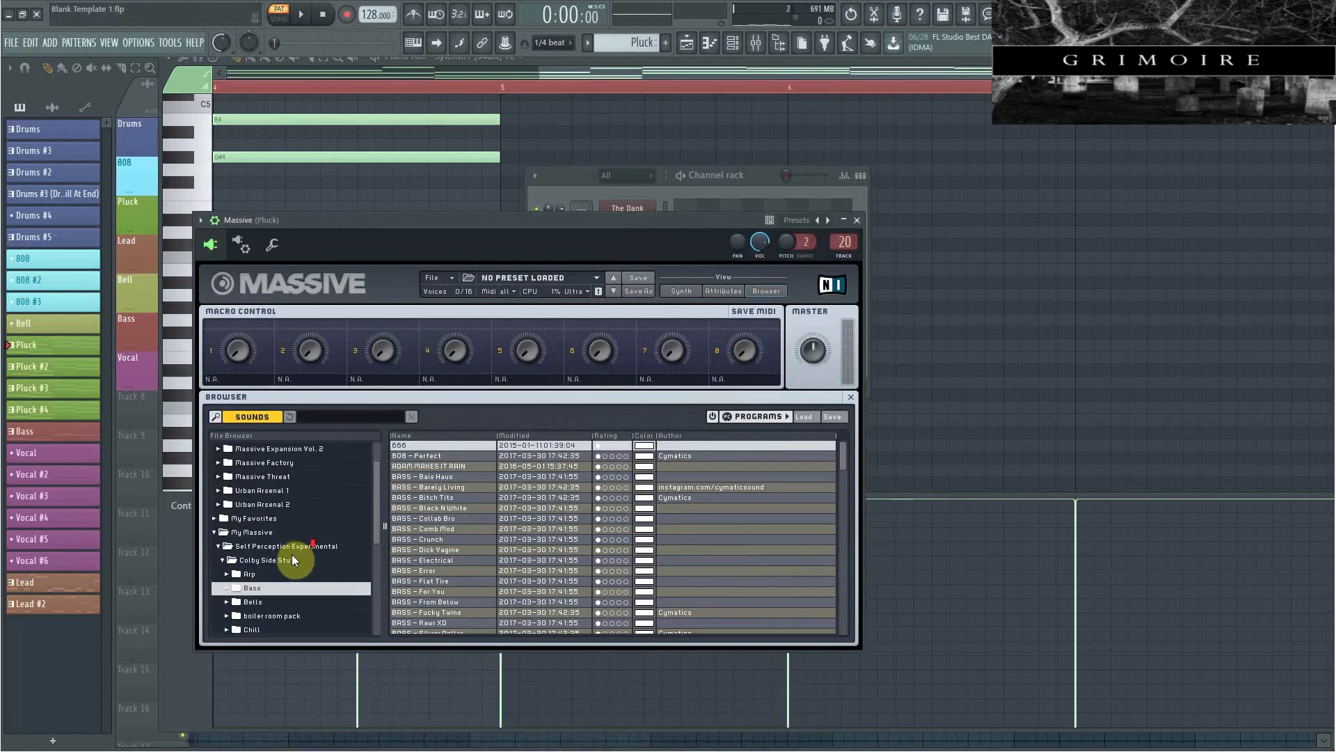
{"action": "scroll", "coordinate": [282, 567], "scroll_direction": "down", "scroll_amount": 2}
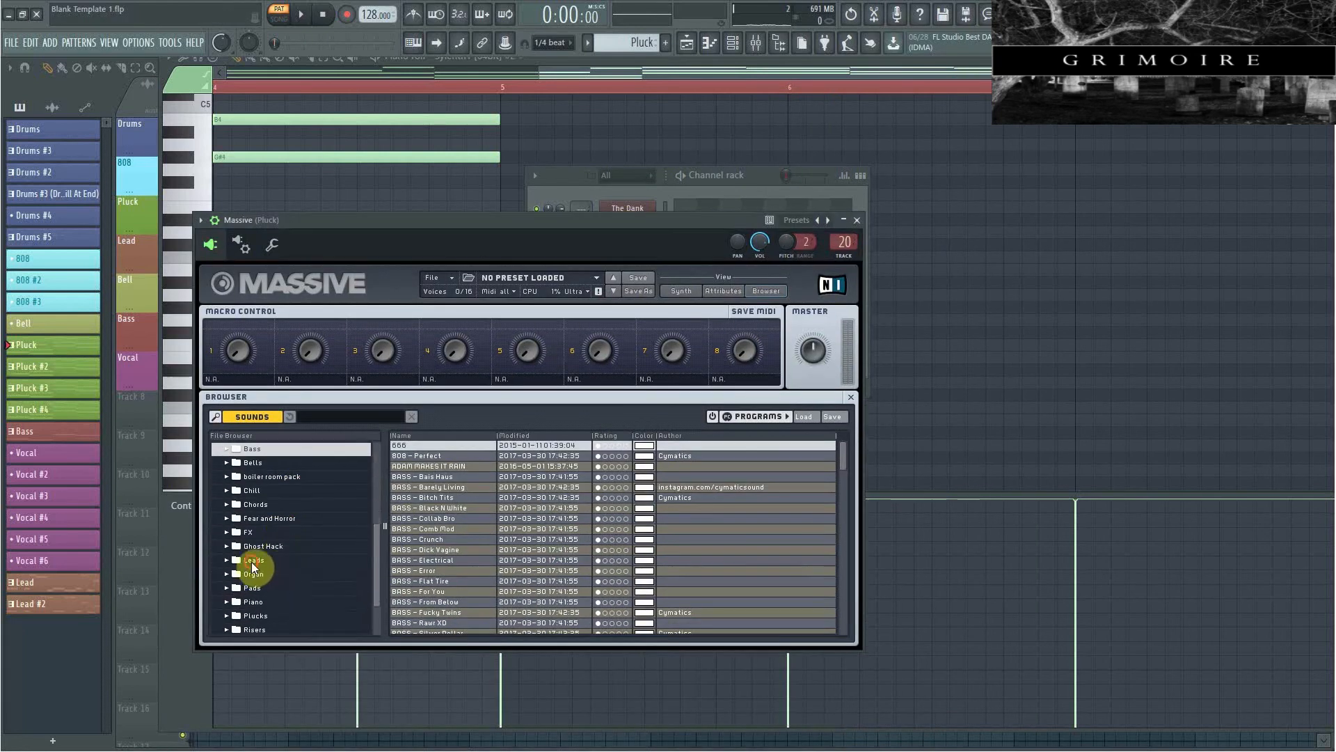
{"action": "left_click", "coordinate": [253, 560]}
{"action": "scroll", "coordinate": [422, 520], "scroll_direction": "down", "scroll_amount": 5}
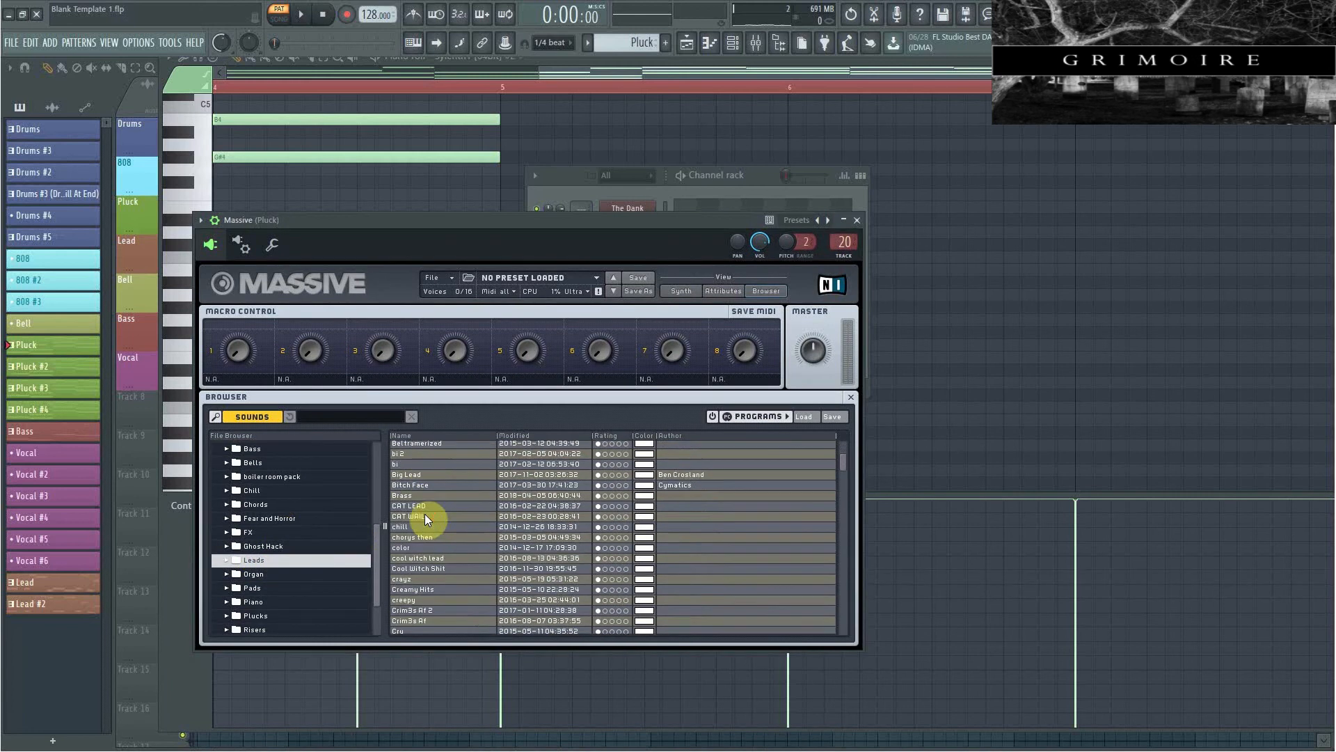
{"action": "scroll", "coordinate": [425, 516], "scroll_direction": "down", "scroll_amount": 7}
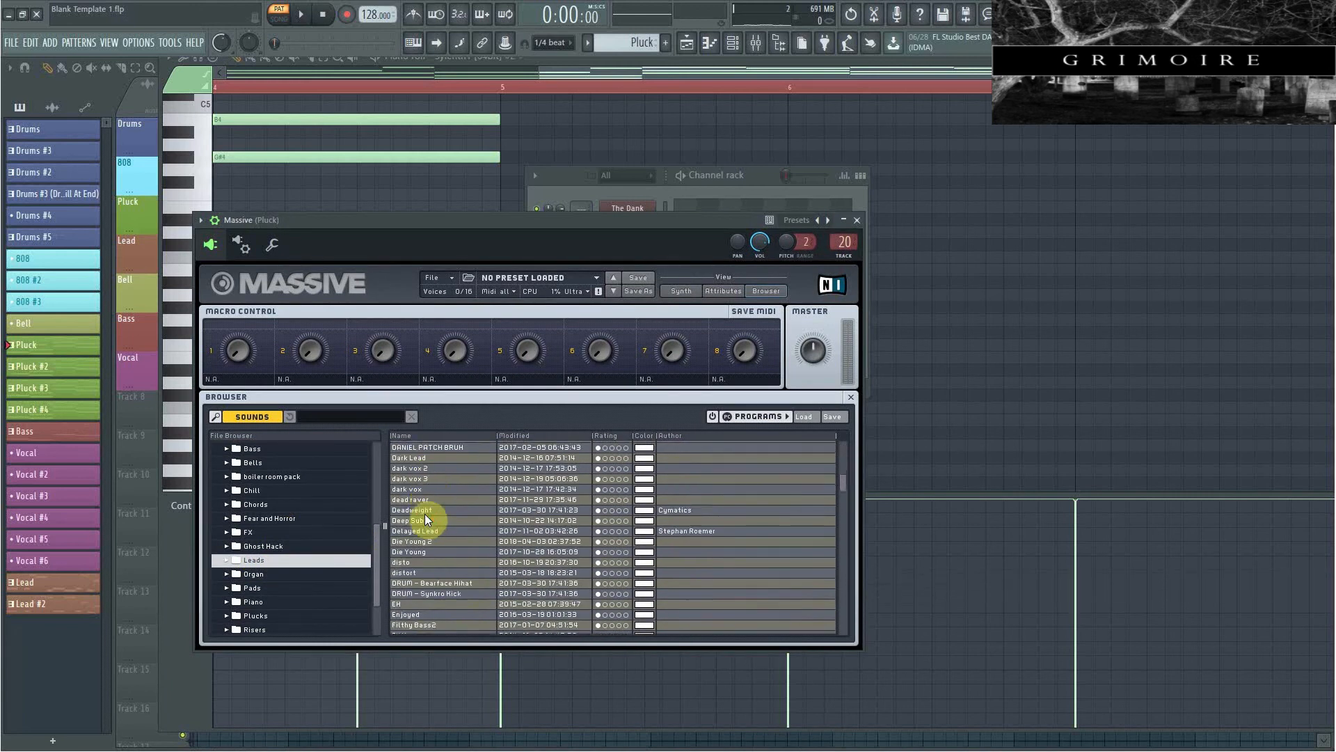
{"action": "scroll", "coordinate": [426, 519], "scroll_direction": "down", "scroll_amount": 1}
{"action": "scroll", "coordinate": [278, 592], "scroll_direction": "down", "scroll_amount": 2}
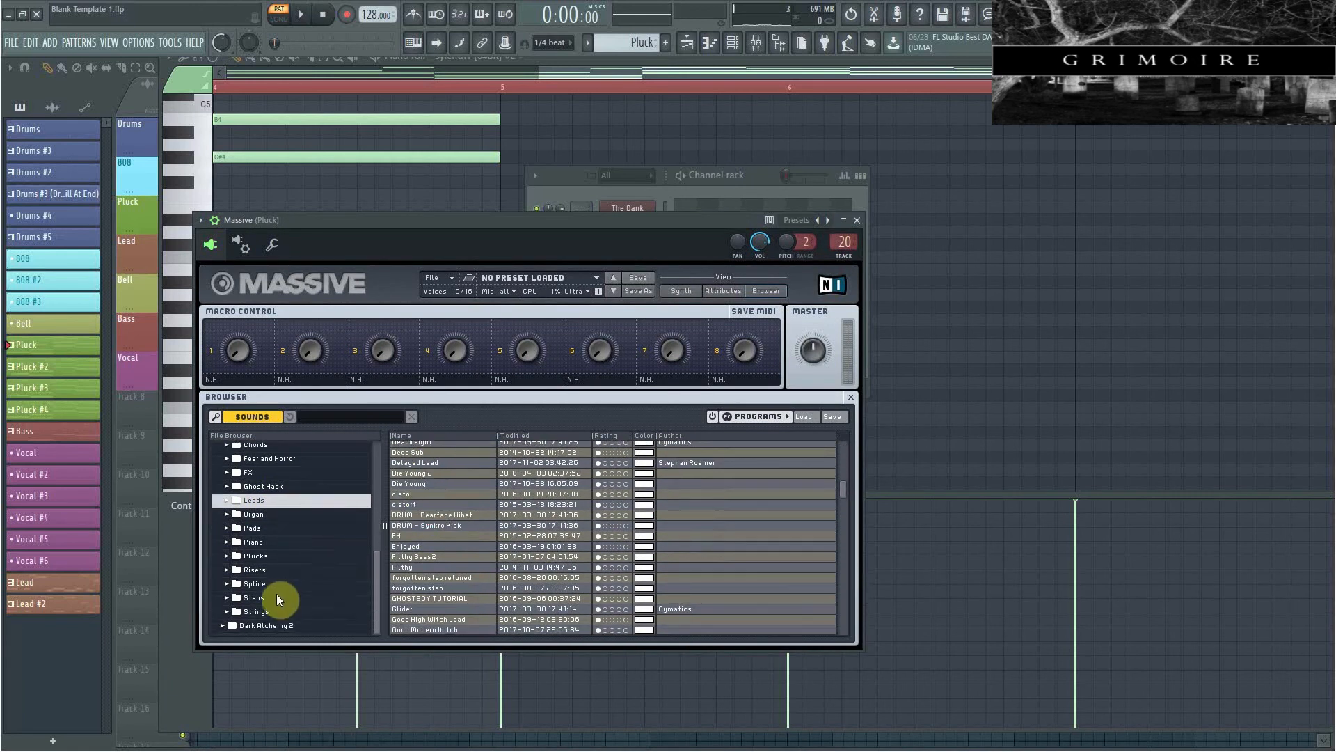
{"action": "left_click", "coordinate": [255, 557]}
{"action": "left_click", "coordinate": [838, 396]}
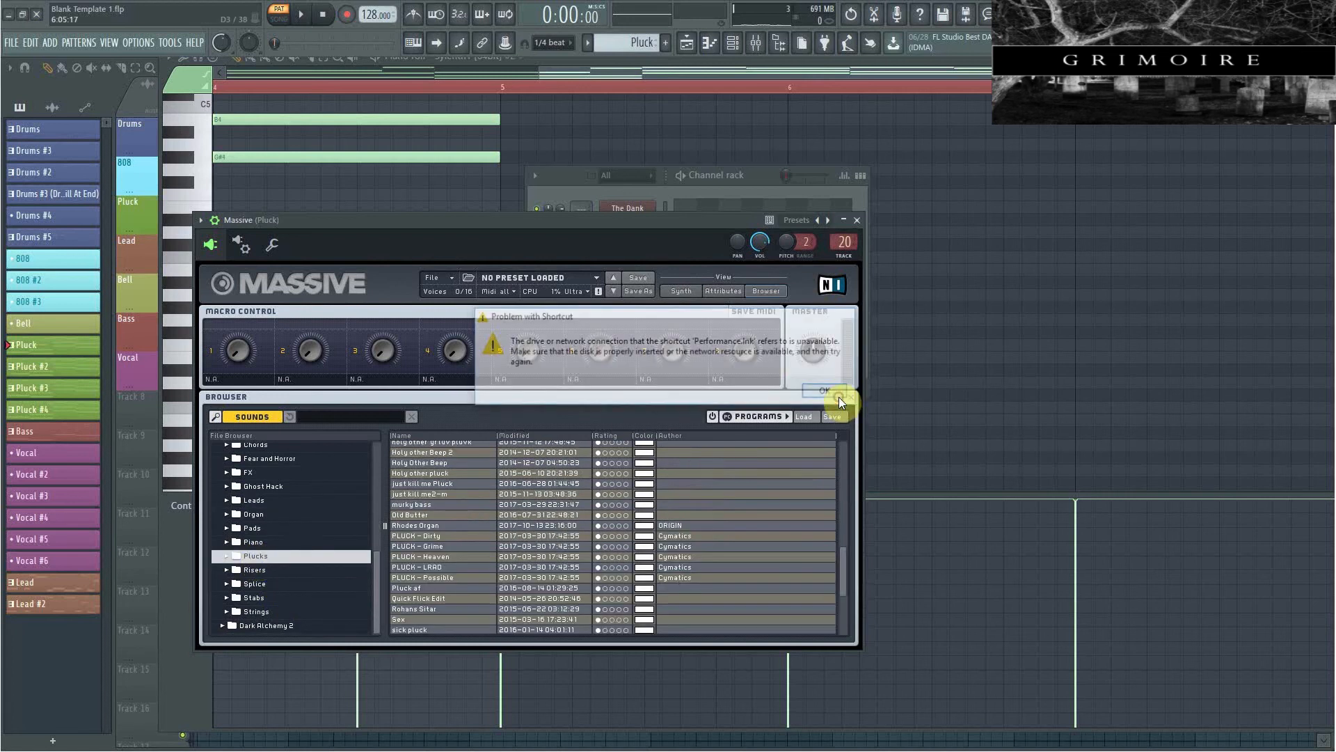
Audition Massive pluck presets such as VHS, co3, bass 3 and arabic.
{"action": "scroll", "coordinate": [444, 529], "scroll_direction": "down", "scroll_amount": 3}
{"action": "scroll", "coordinate": [445, 562], "scroll_direction": "down", "scroll_amount": 2}
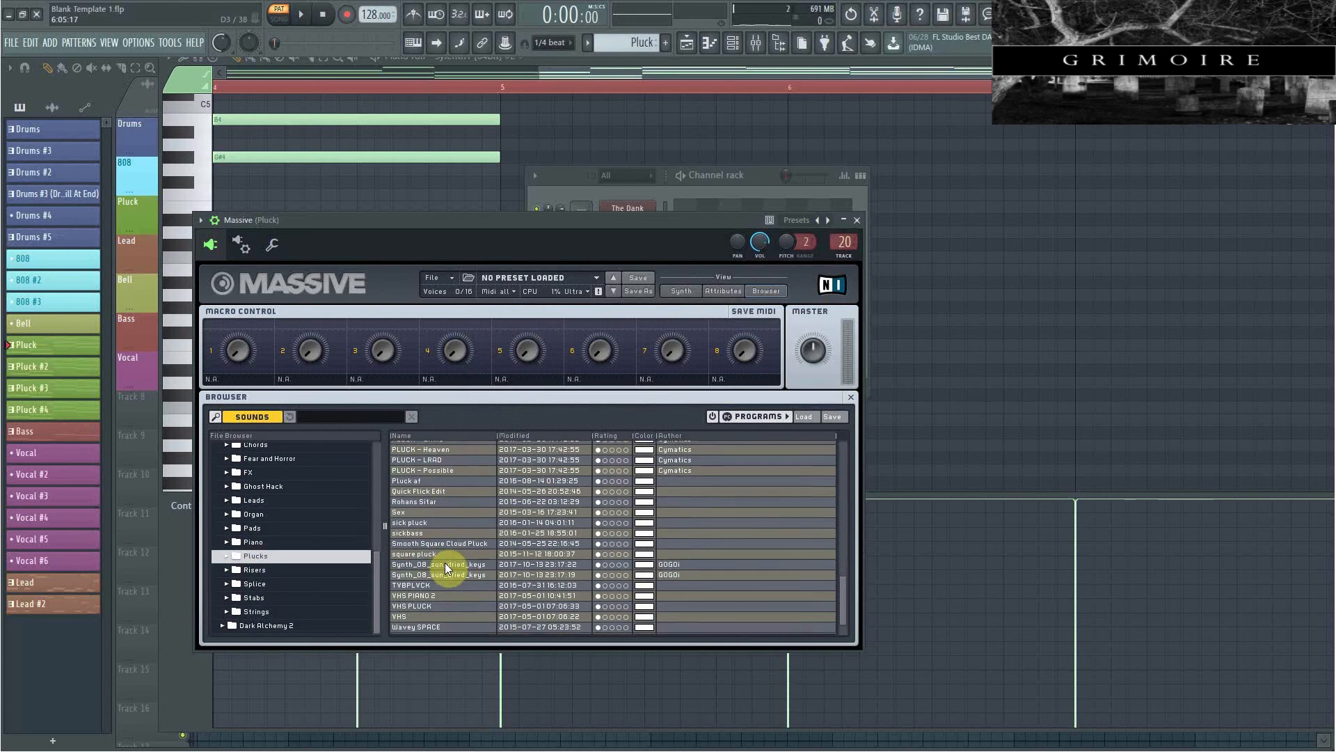
{"action": "left_click", "coordinate": [423, 586]}
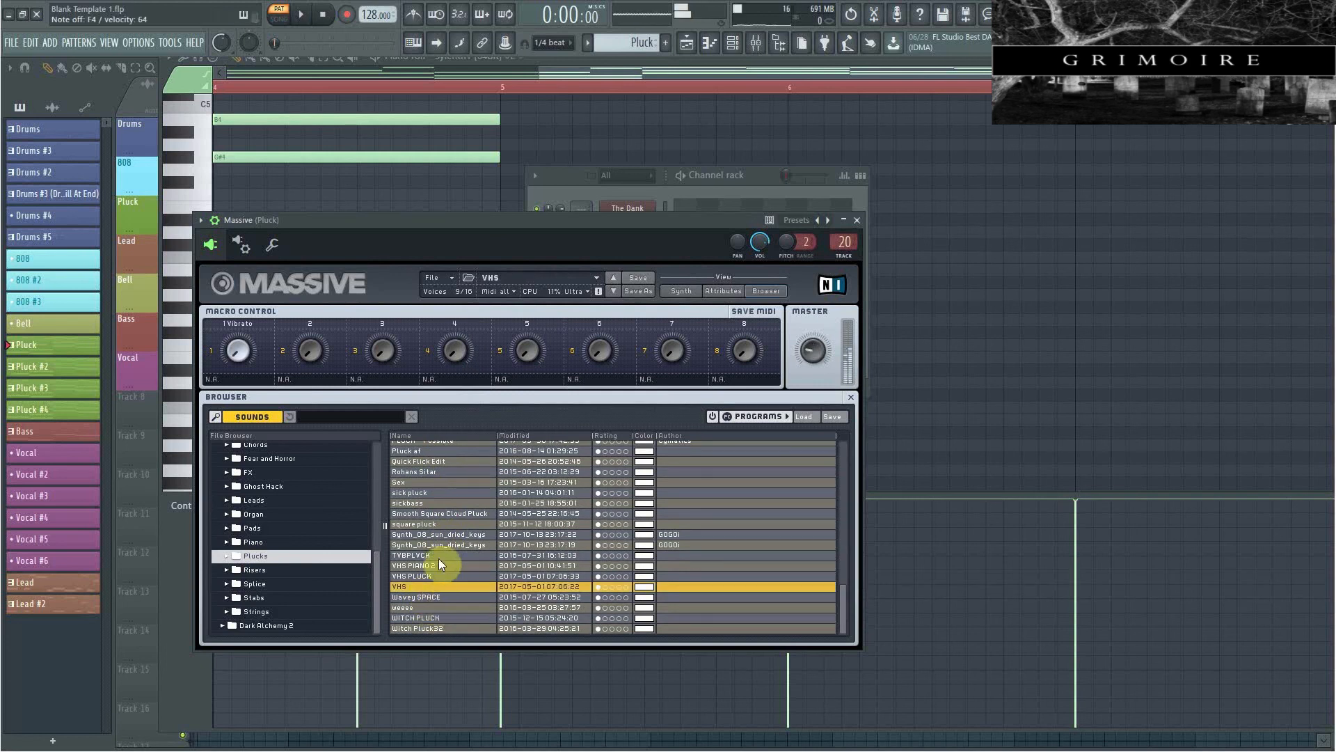
{"action": "scroll", "coordinate": [438, 554], "scroll_direction": "up", "scroll_amount": 2}
{"action": "scroll", "coordinate": [429, 542], "scroll_direction": "up", "scroll_amount": 10}
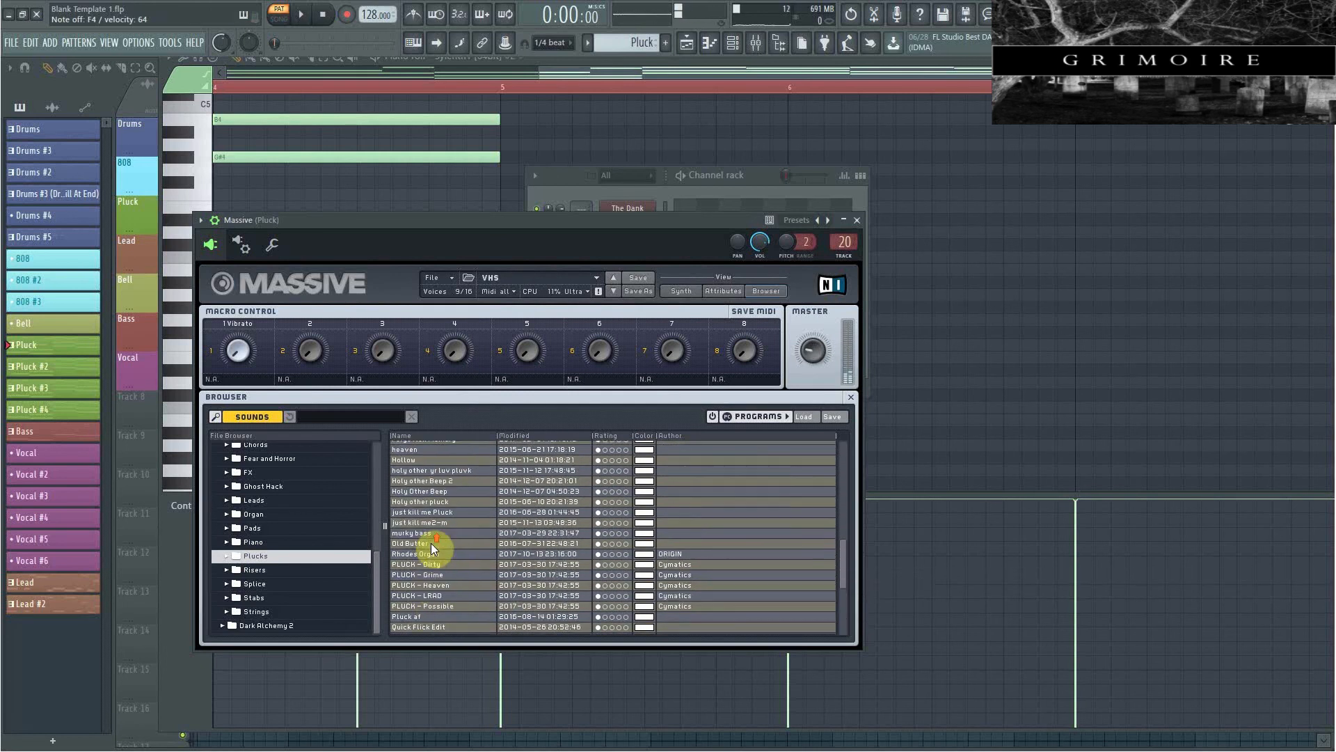
{"action": "scroll", "coordinate": [431, 544], "scroll_direction": "up", "scroll_amount": 4}
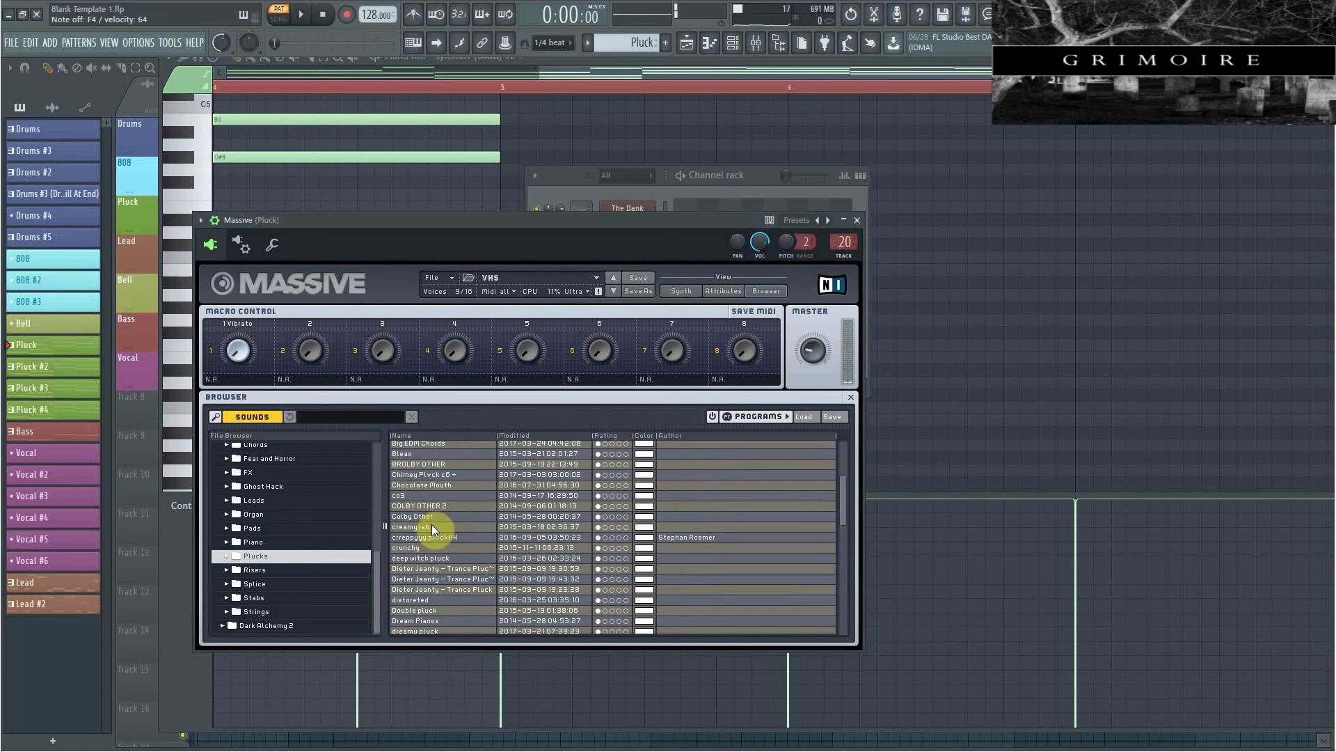
{"action": "left_click", "coordinate": [430, 494]}
{"action": "scroll", "coordinate": [458, 504], "scroll_direction": "up", "scroll_amount": 3}
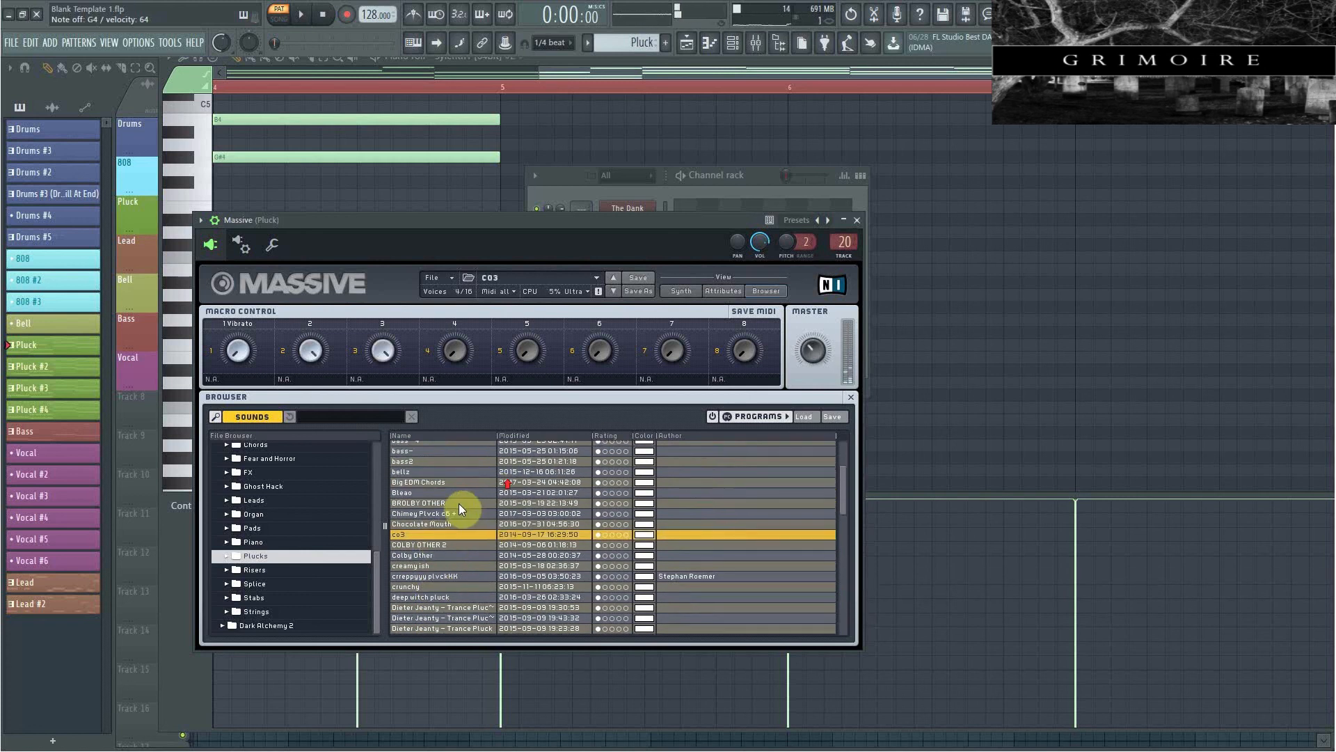
{"action": "left_click", "coordinate": [428, 458]}
{"action": "scroll", "coordinate": [447, 495], "scroll_direction": "up", "scroll_amount": 2}
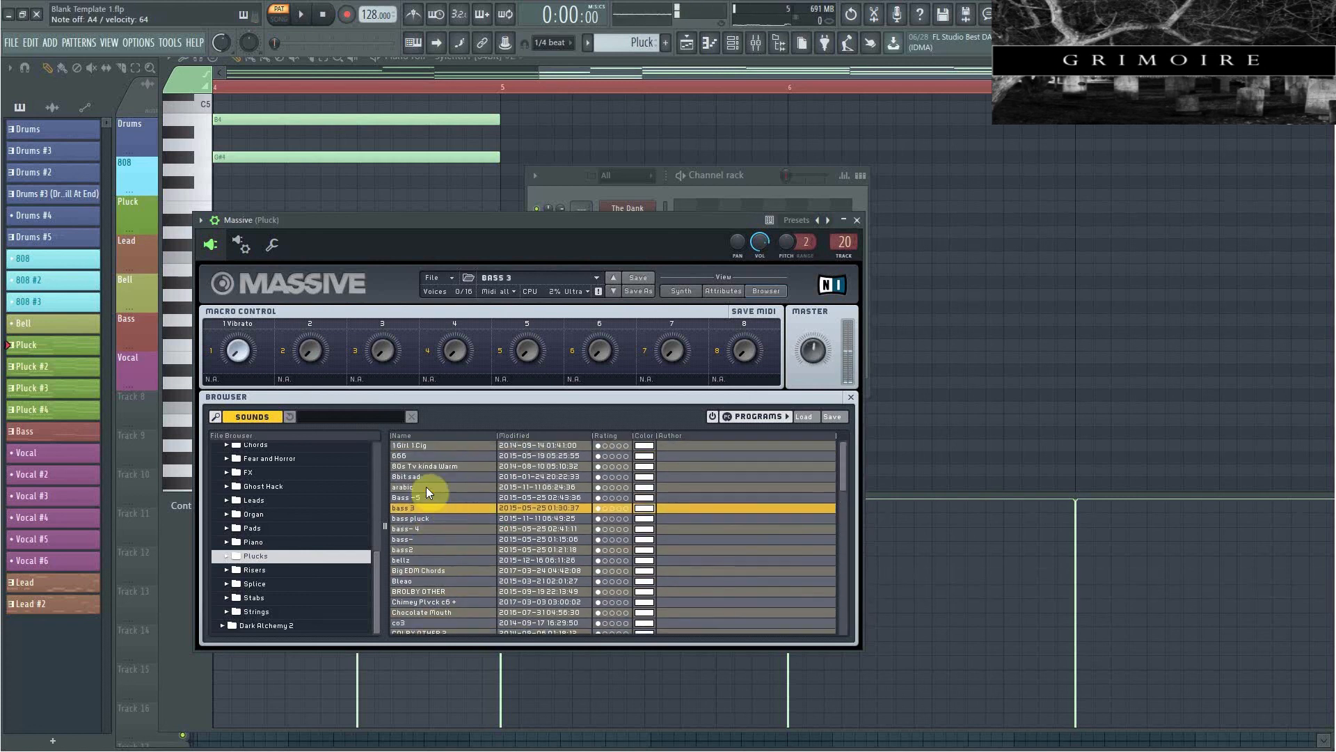
{"action": "left_click", "coordinate": [425, 486]}
Load the 8bit sad preset into Massive, play the pattern and open the Sylenth1 #2 channel's notes in the piano roll.
{"action": "left_click", "coordinate": [439, 477]}
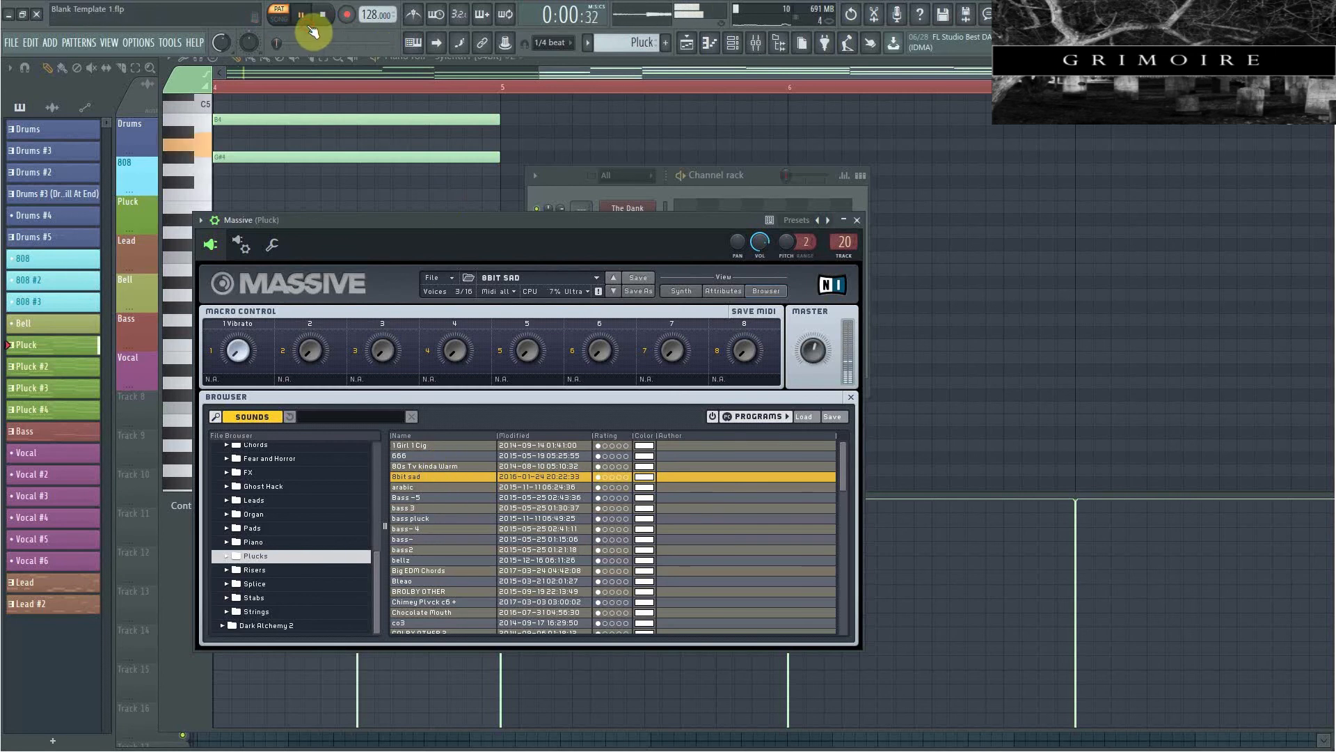
{"action": "left_click", "coordinate": [858, 220]}
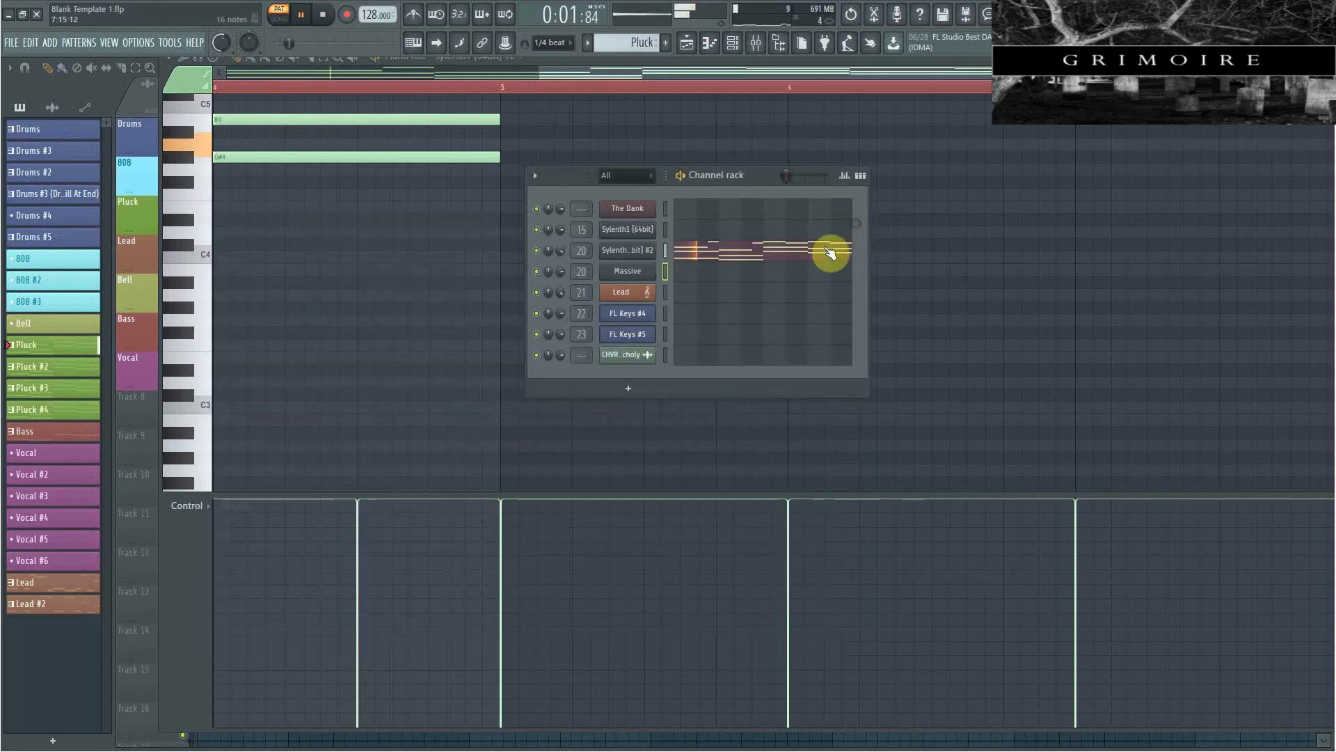
{"action": "left_click", "coordinate": [717, 245]}
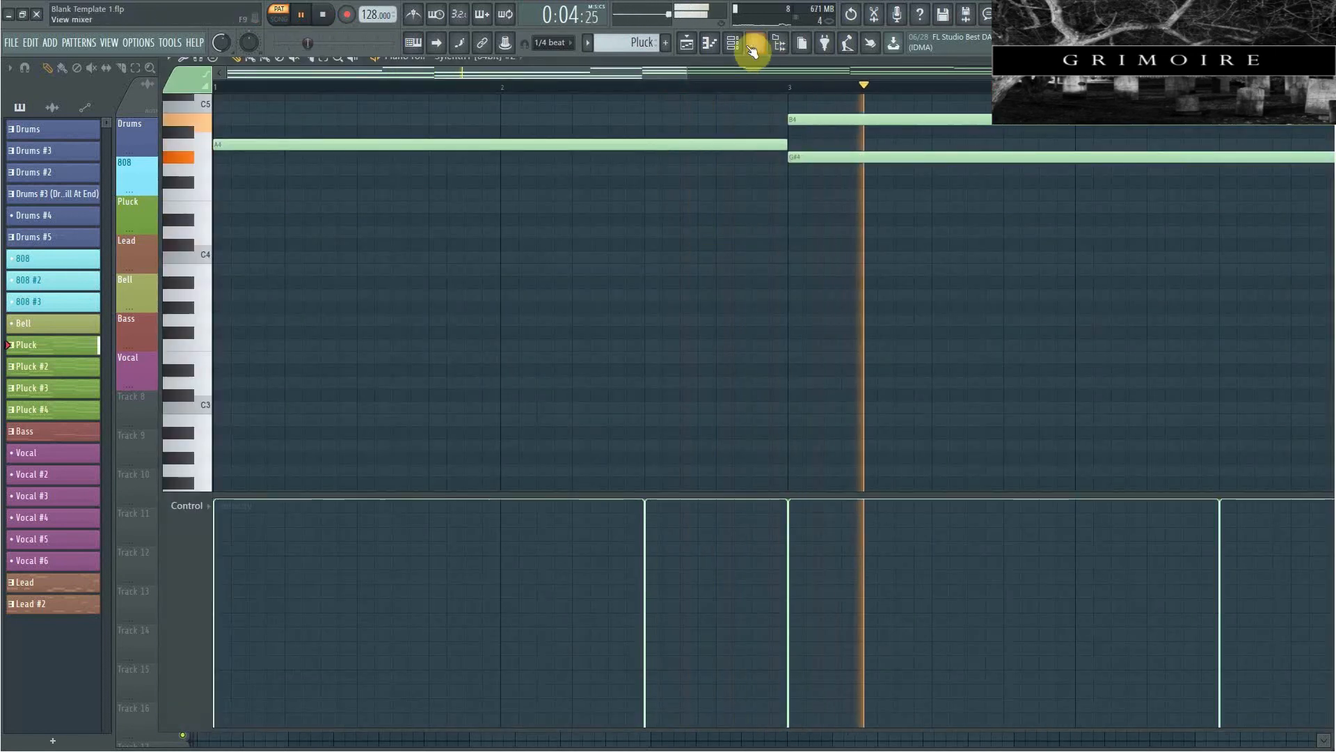
Show the Massive channel's notes in the piano roll and set Massive's arpeggiator direction to up.
{"action": "left_click", "coordinate": [733, 44]}
{"action": "left_click", "coordinate": [686, 273]}
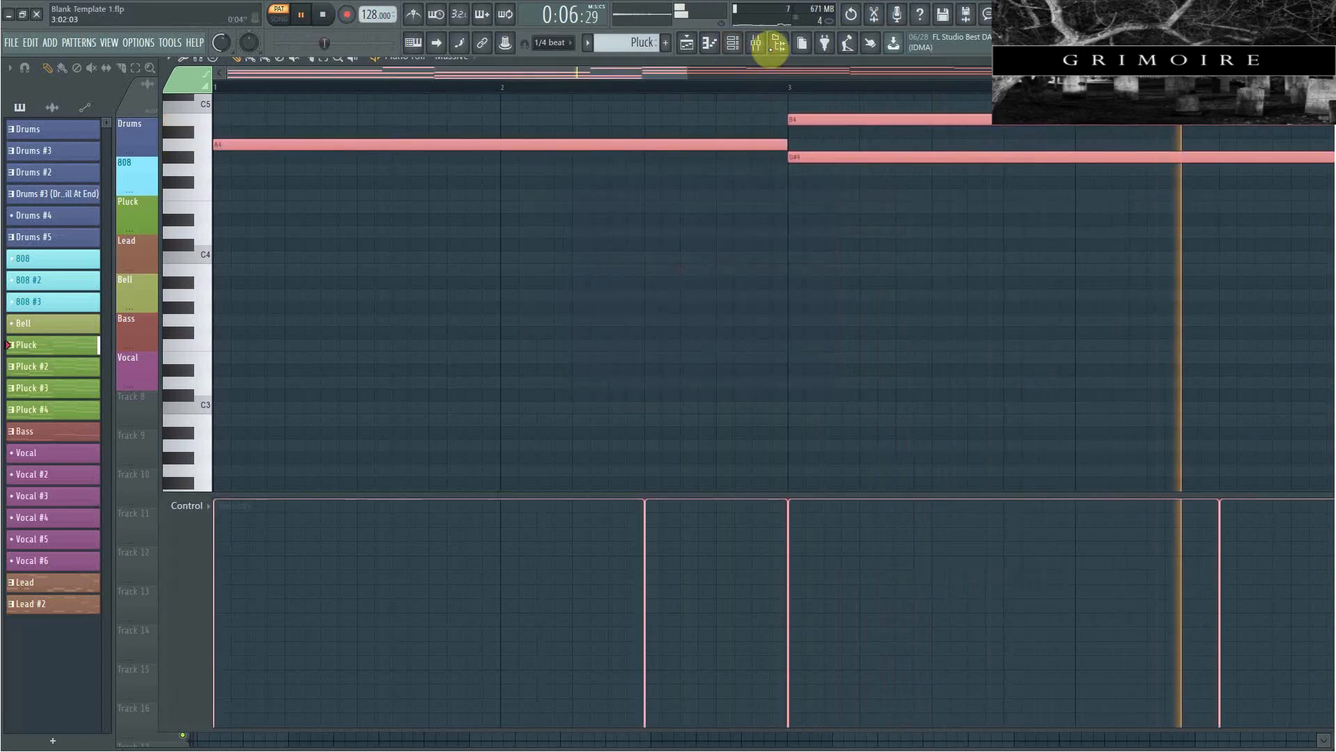
{"action": "left_click", "coordinate": [733, 43]}
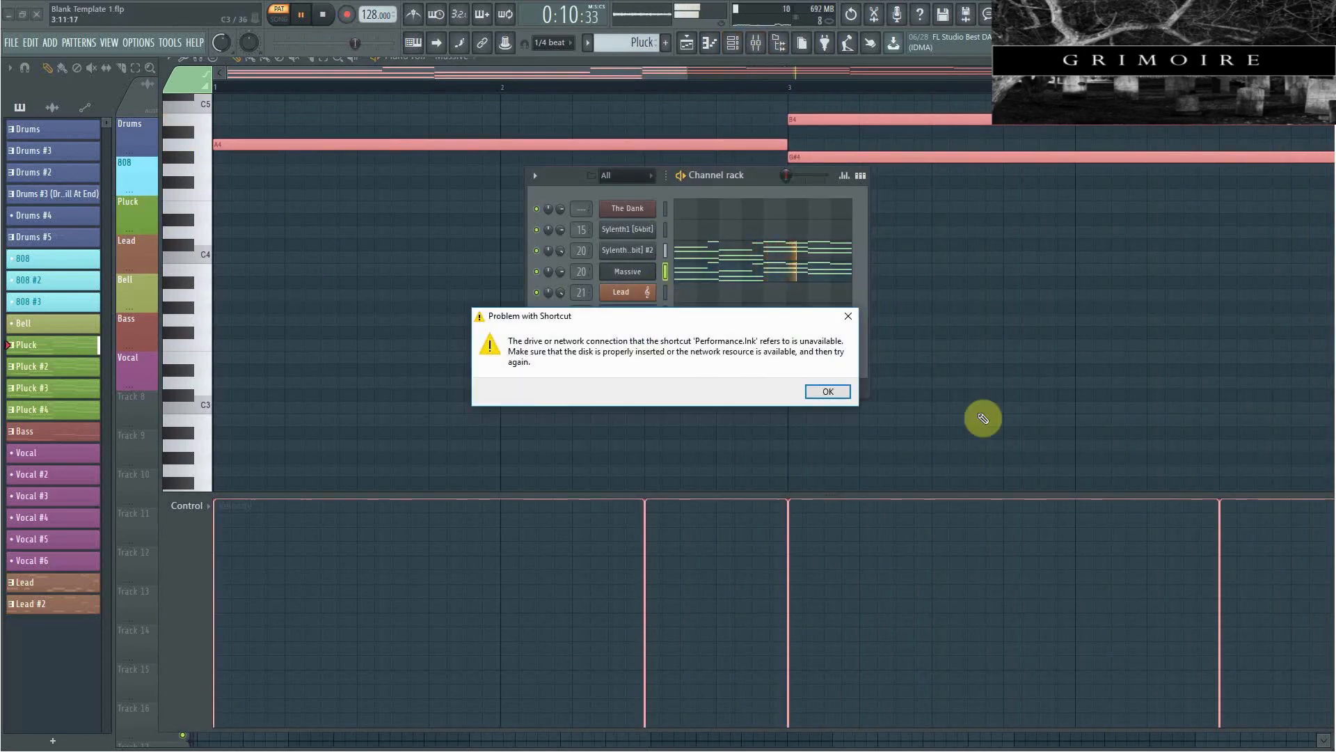
{"action": "left_click", "coordinate": [828, 391]}
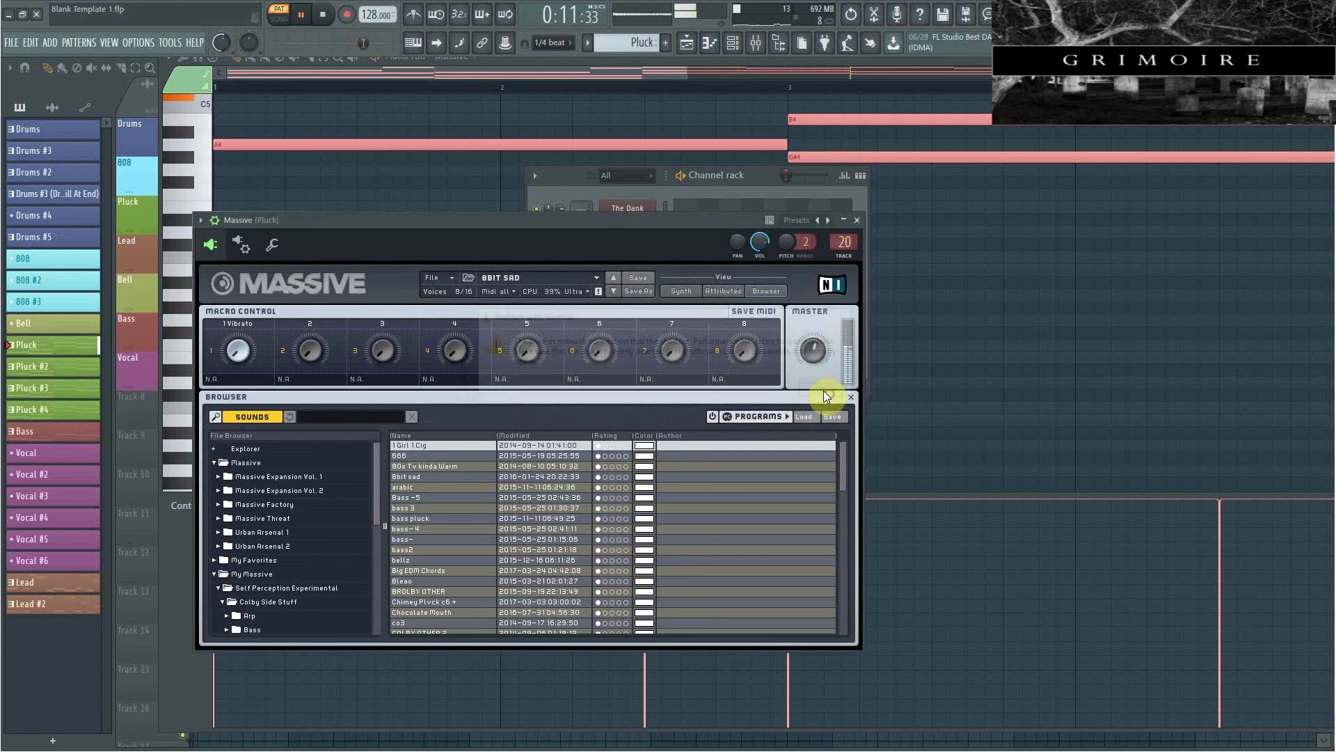
{"action": "left_click", "coordinate": [271, 238]}
{"action": "left_click", "coordinate": [244, 245]}
{"action": "left_click", "coordinate": [274, 246]}
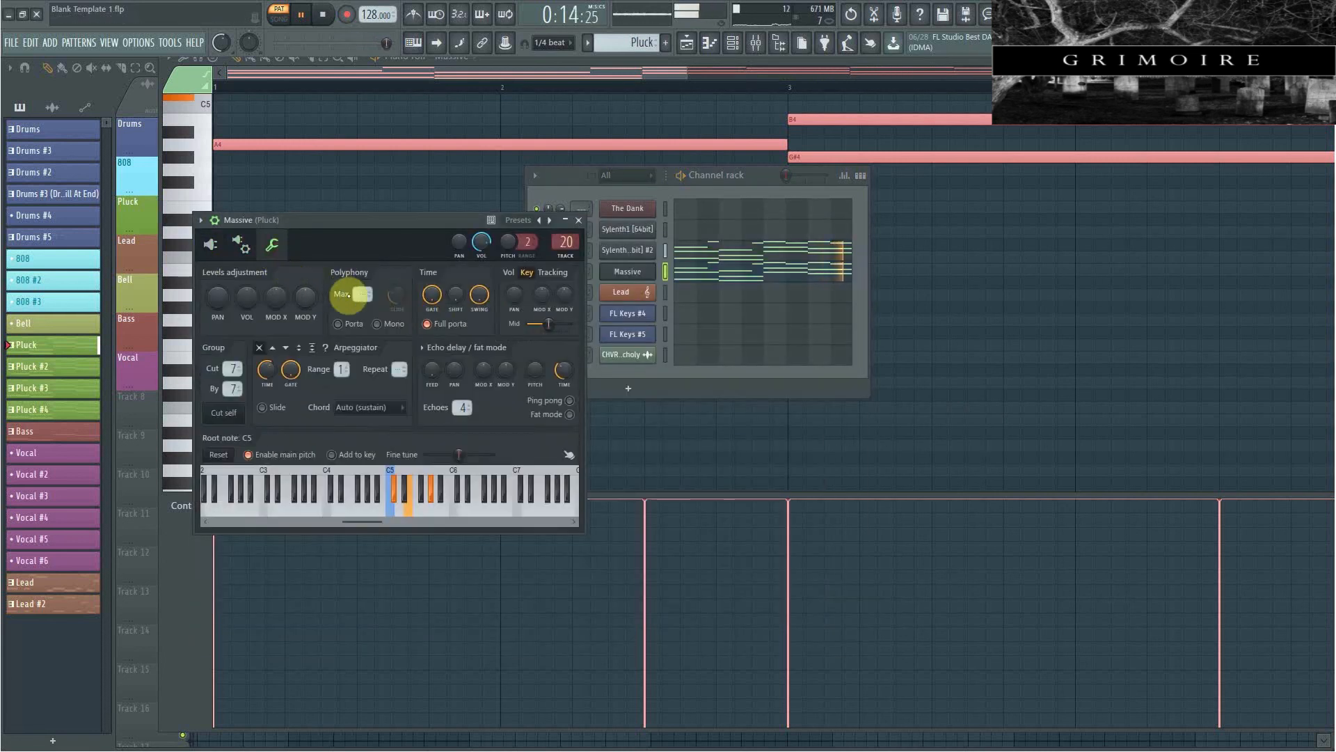
{"action": "left_click", "coordinate": [273, 348]}
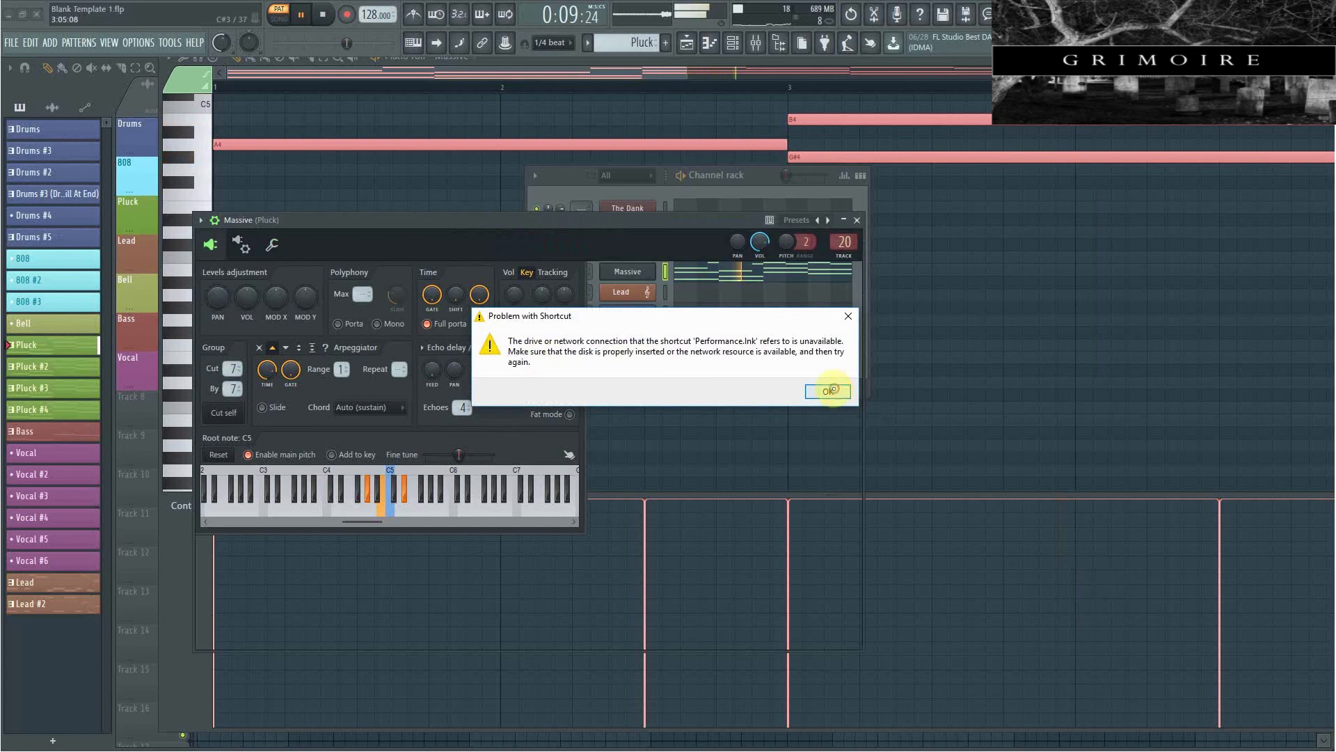
In Massive's synth view, set envelope 4's release to 50 and its decay level to 64, then close the plugin.
{"action": "left_click", "coordinate": [828, 392]}
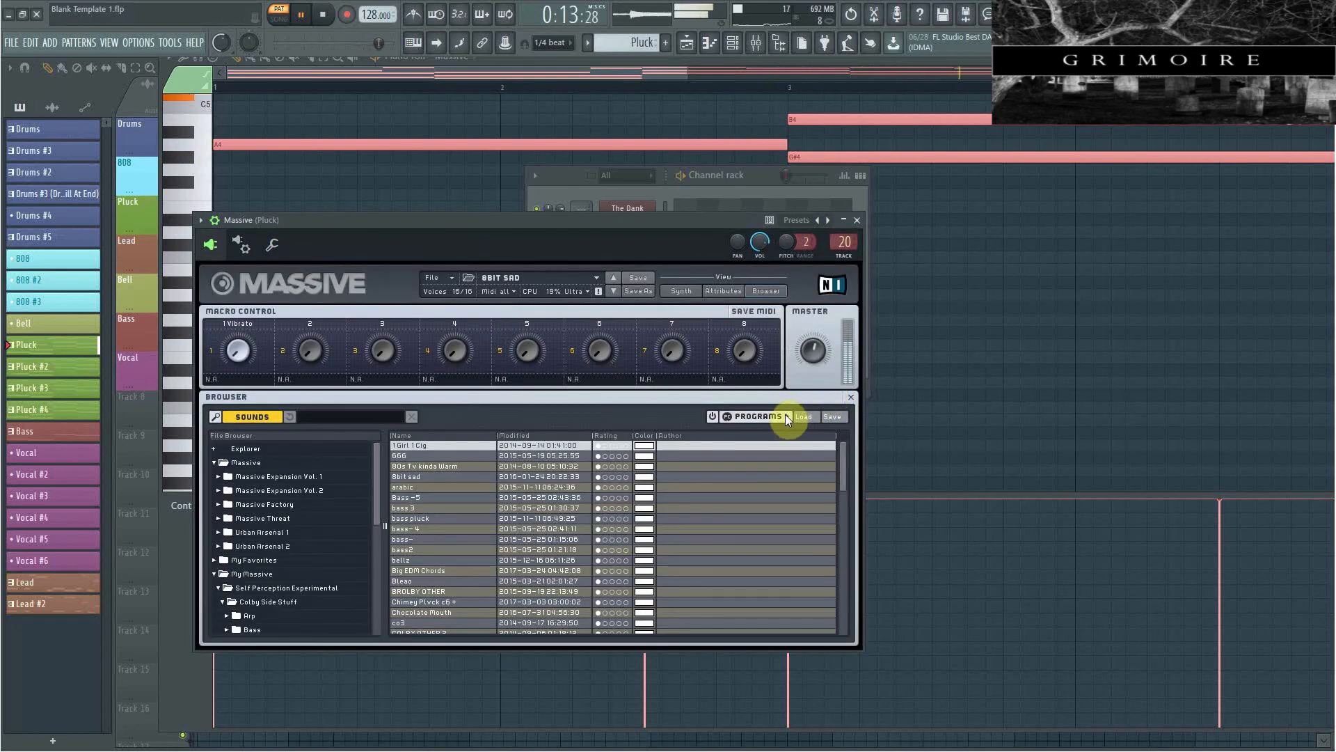
{"action": "left_click", "coordinate": [682, 290]}
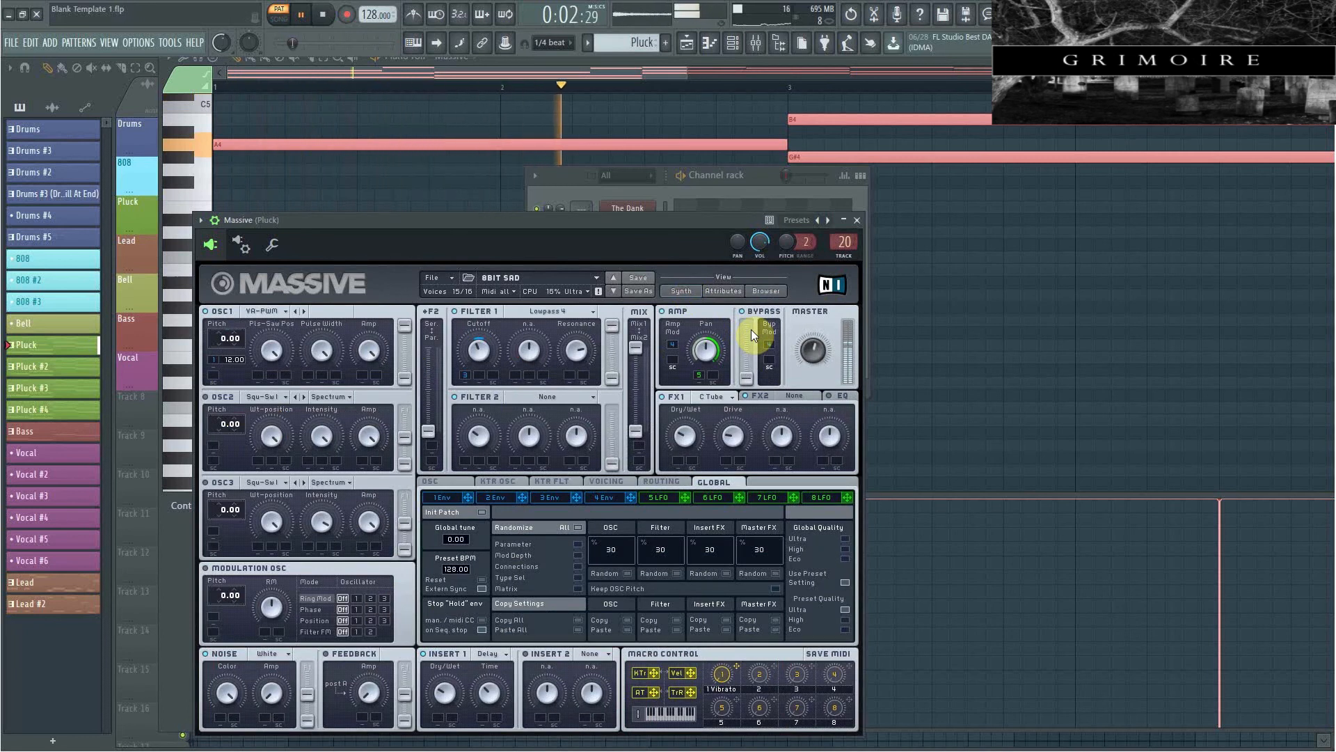
{"action": "left_click", "coordinate": [589, 498]}
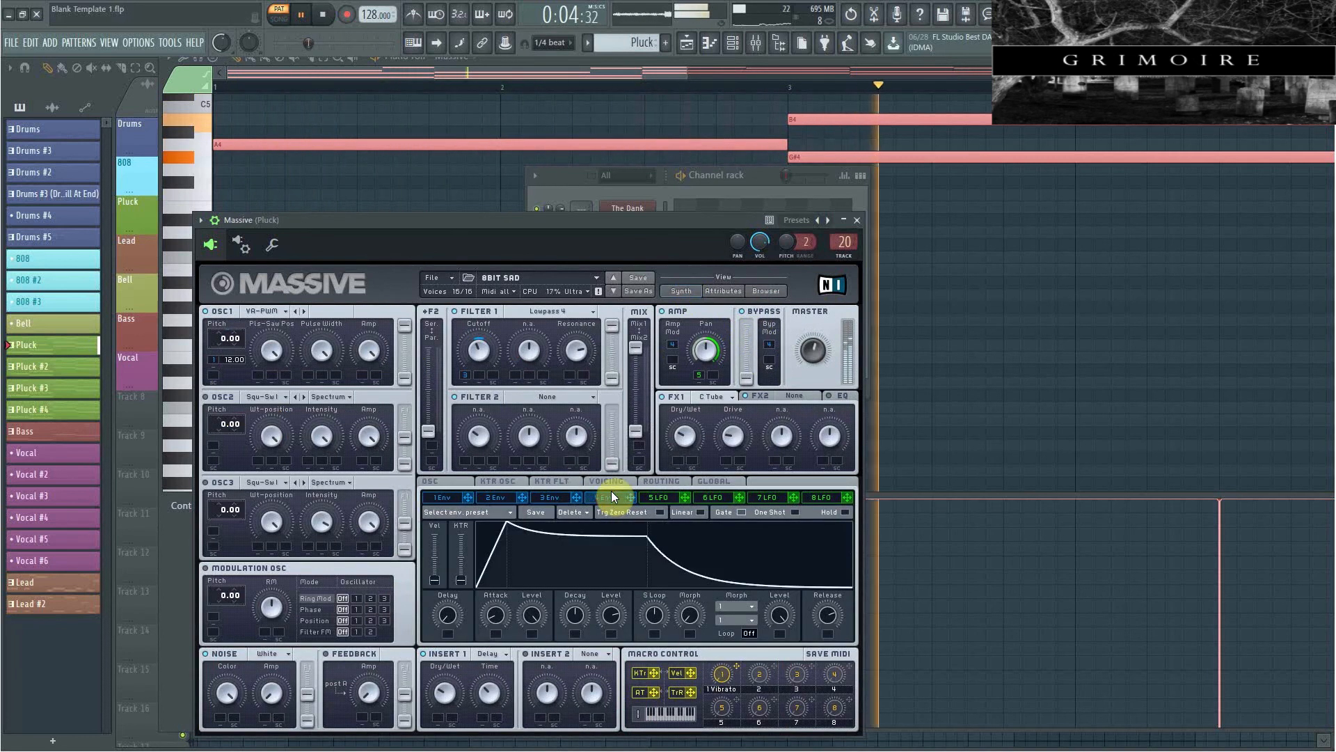
{"action": "left_click_drag", "start_coordinate": [829, 637], "coordinate": [828, 641]}
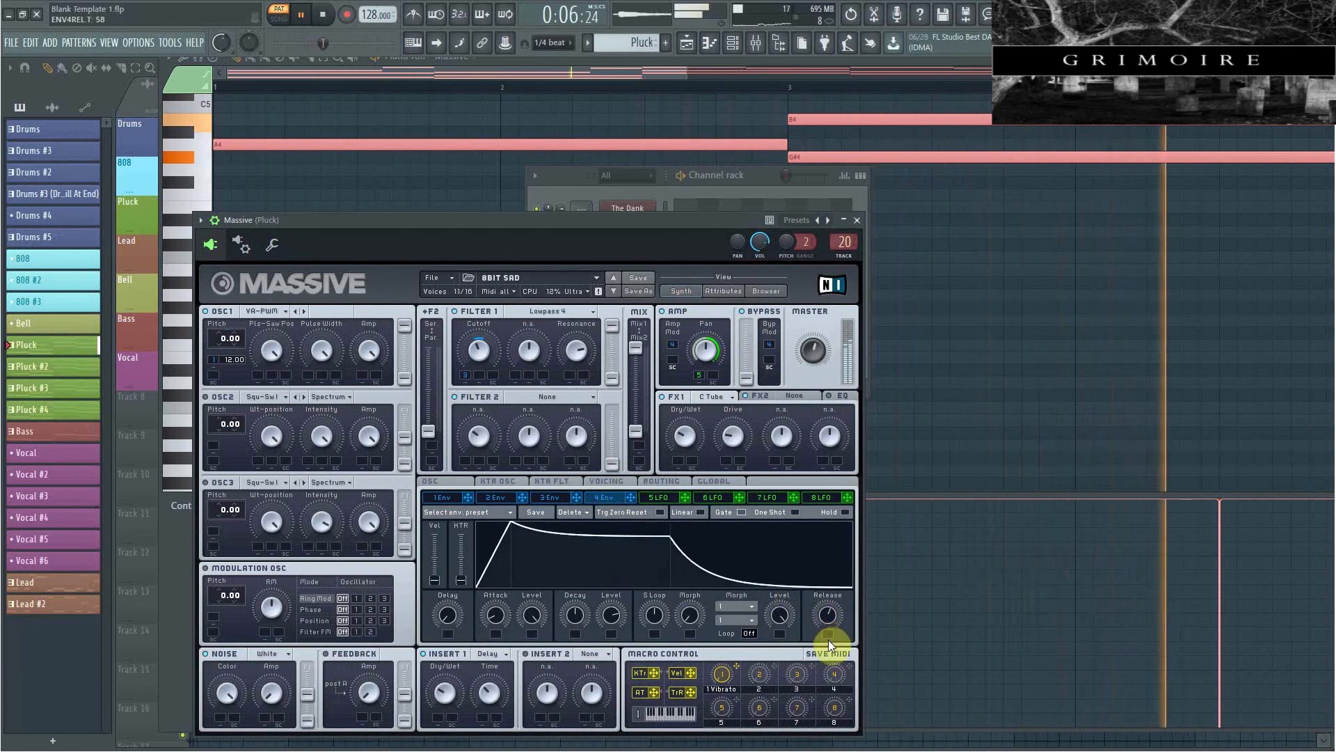
{"action": "left_click_drag", "start_coordinate": [611, 619], "coordinate": [607, 632]}
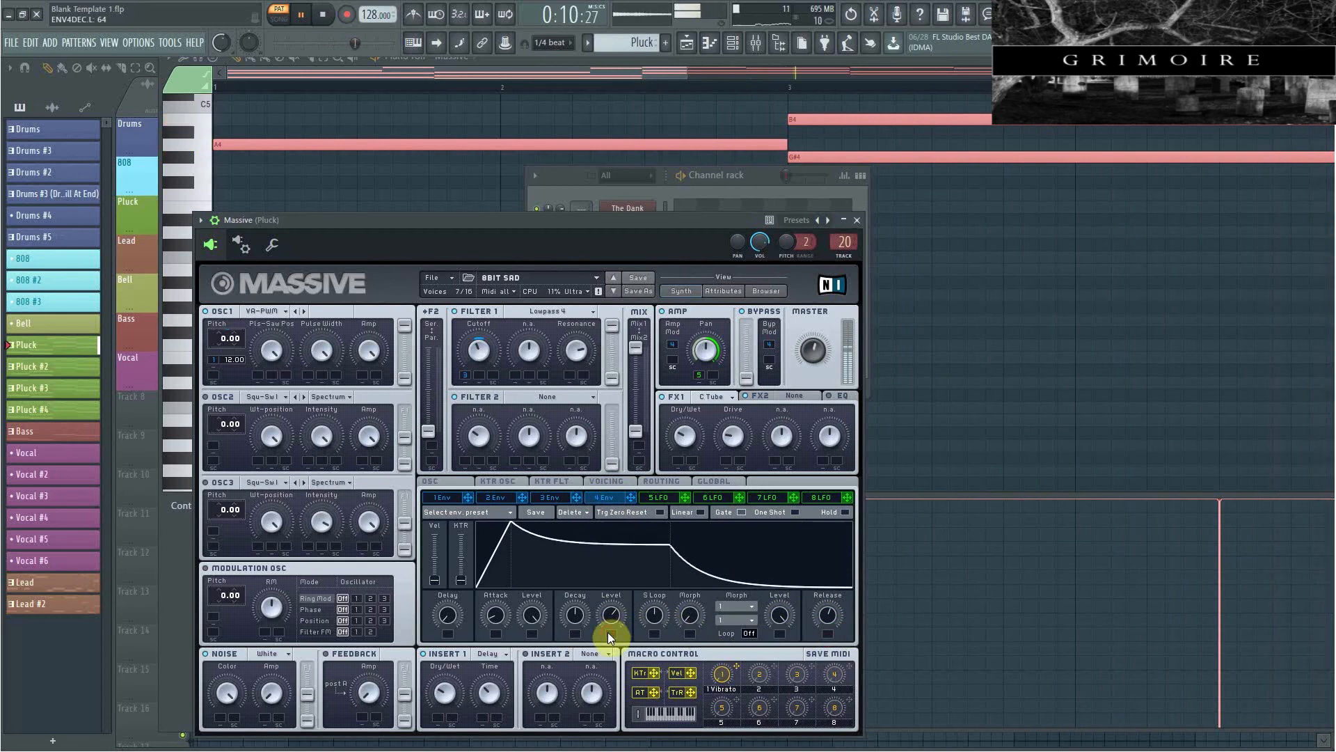
{"action": "left_click", "coordinate": [861, 221]}
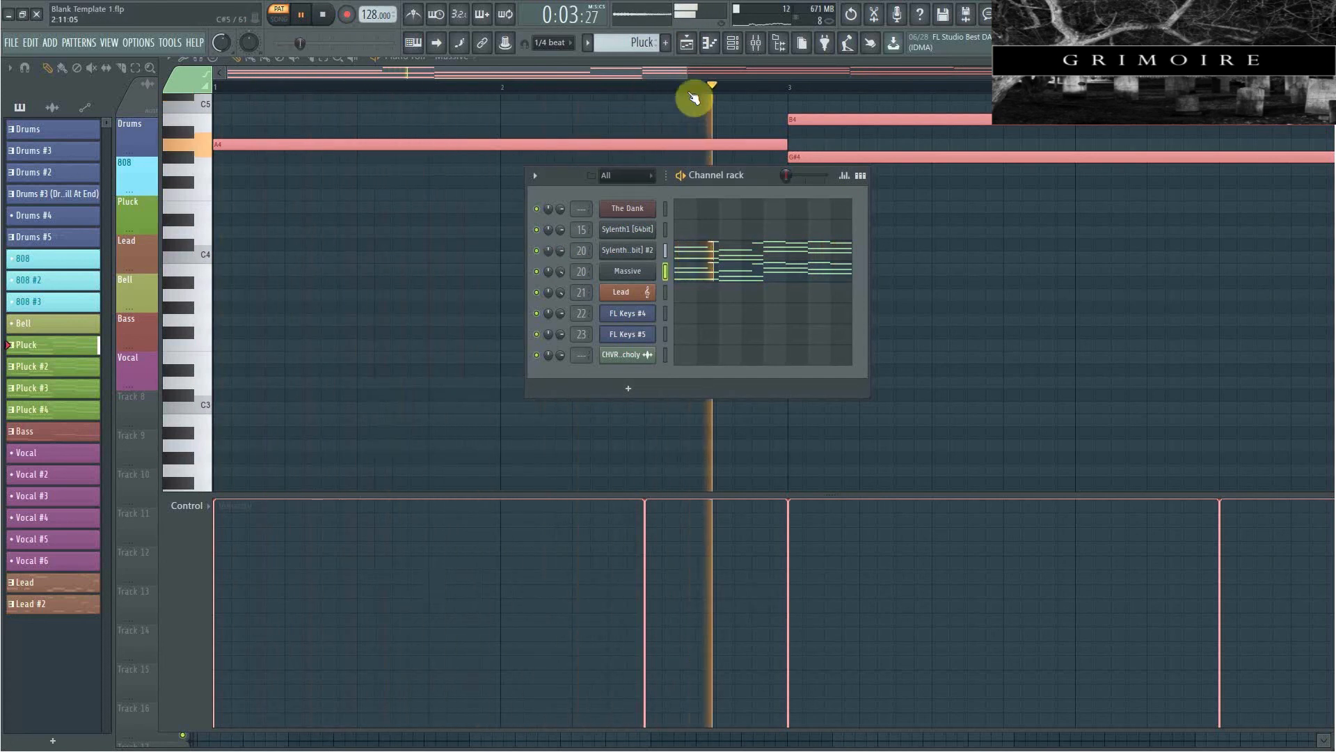
Try the Sylenth1 #2 channel's chords one octave lower during playback, and move them back up an octave.
{"action": "left_click", "coordinate": [729, 255]}
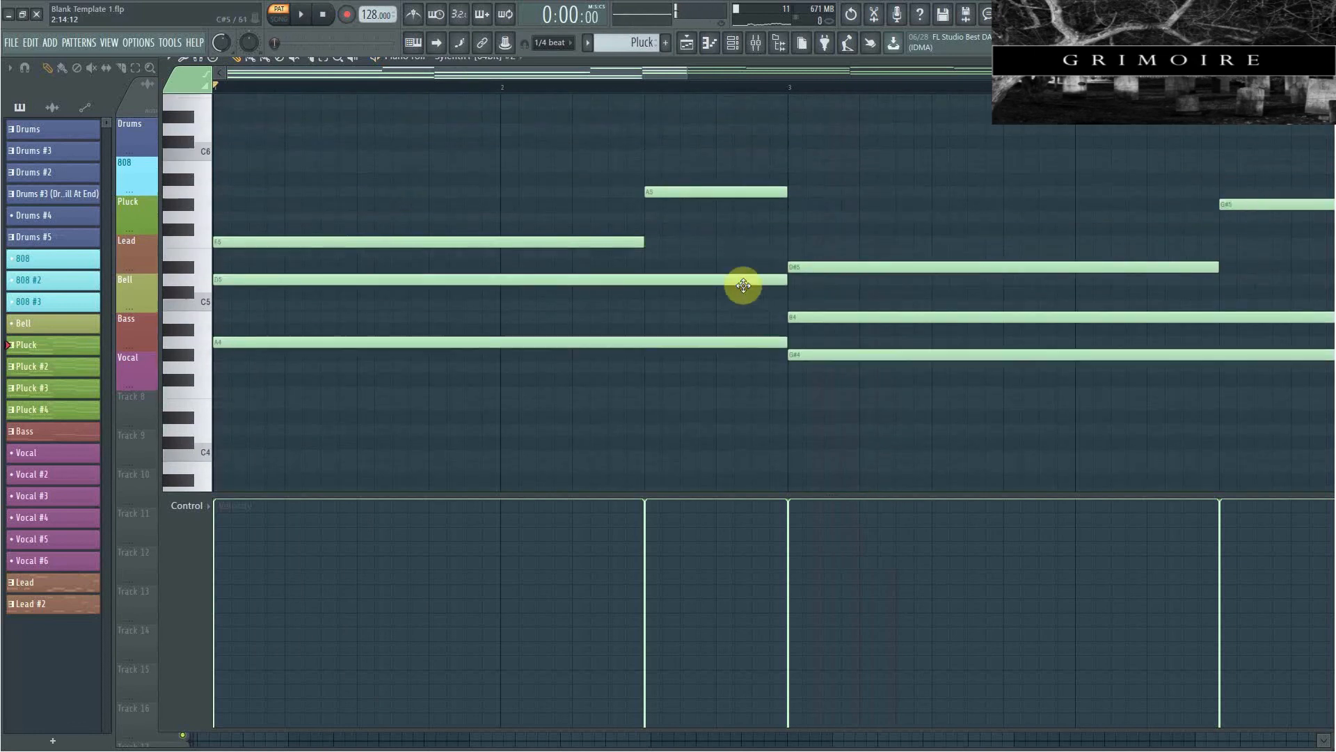
{"action": "scroll", "coordinate": [206, 403], "scroll_direction": "down", "scroll_amount": 3}
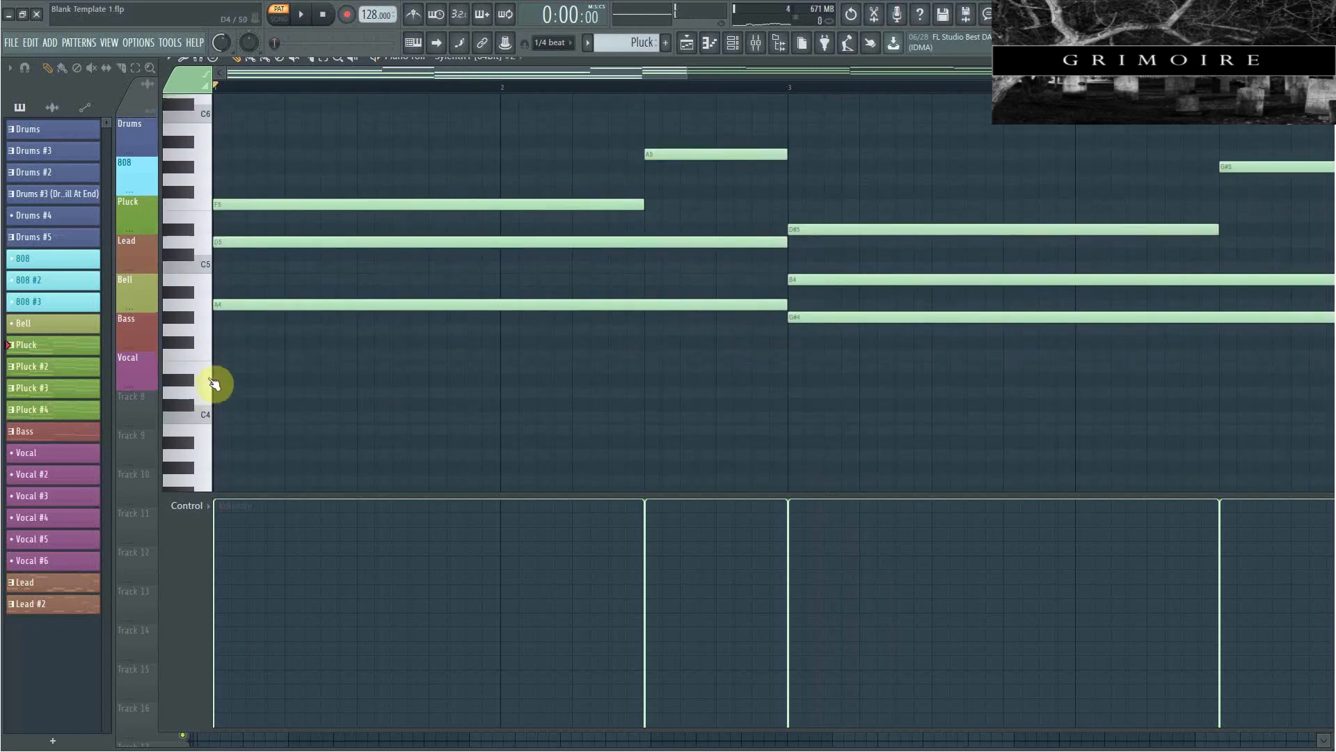
{"action": "key", "text": "ctrl+Down"}
{"action": "key", "text": "space"}
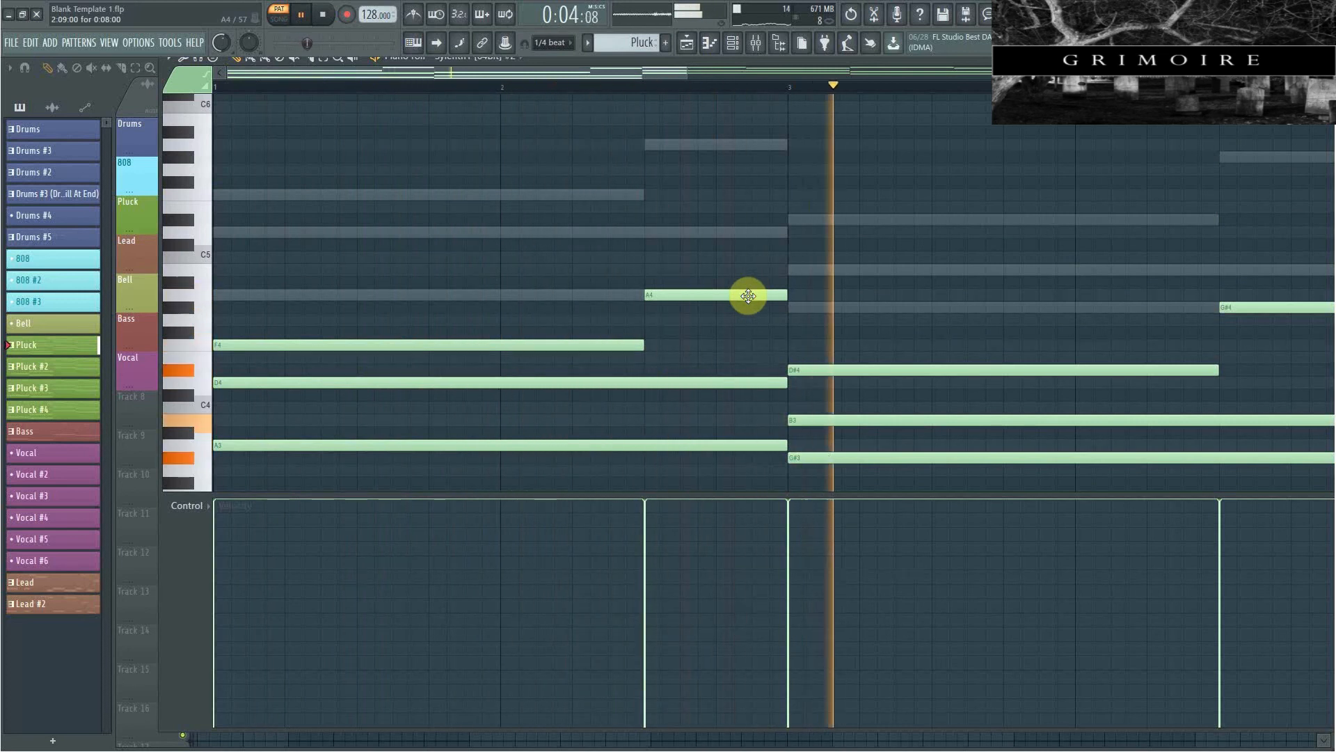
{"action": "key", "text": "ctrl+Up"}
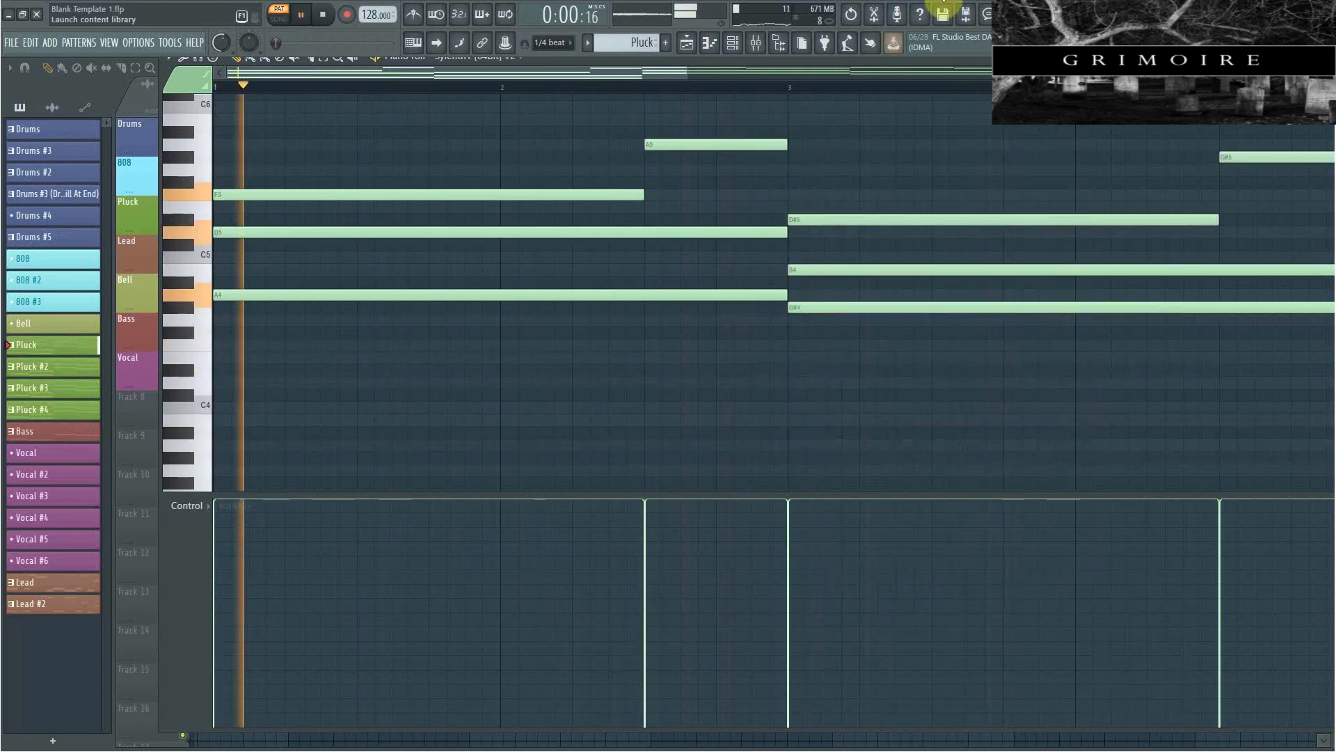
Transpose the Massive channel's notes down one octave and replay the pattern.
{"action": "left_click", "coordinate": [732, 42]}
{"action": "left_click", "coordinate": [690, 285]}
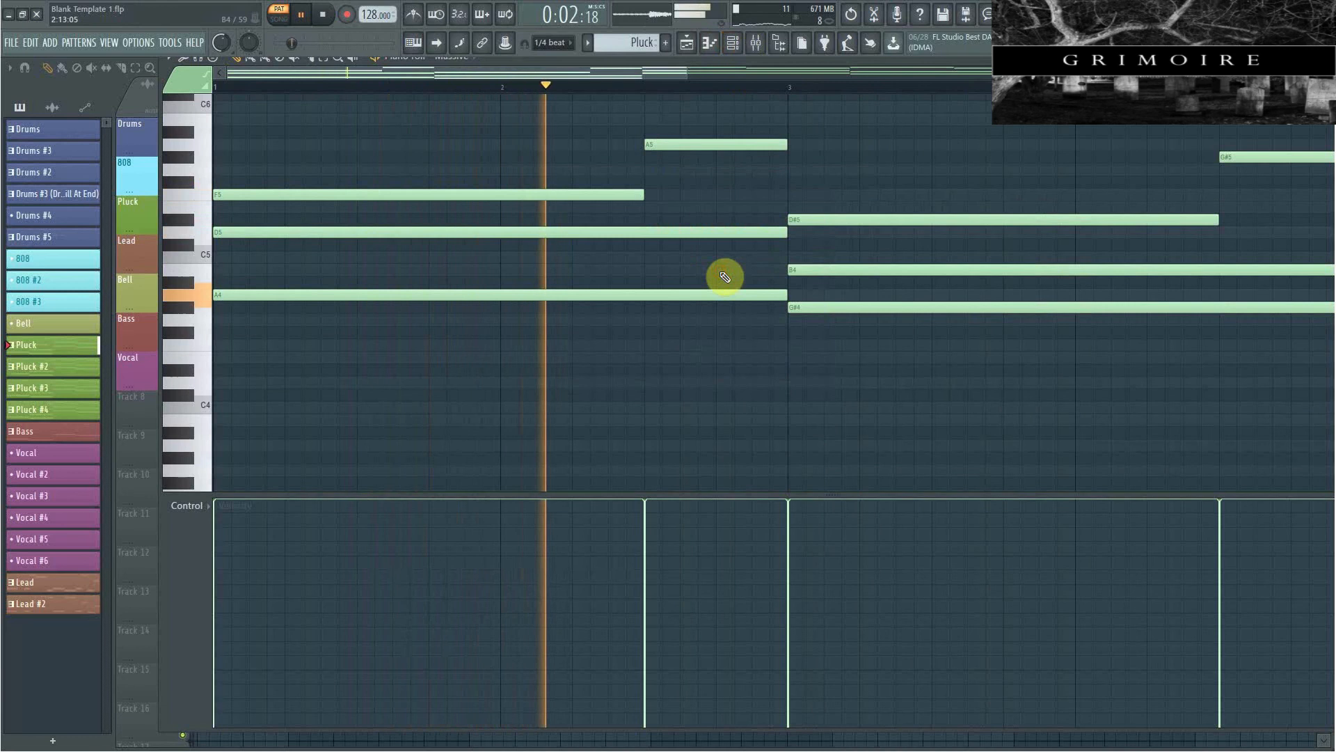
{"action": "key", "text": "space"}
{"action": "key", "text": "space"}
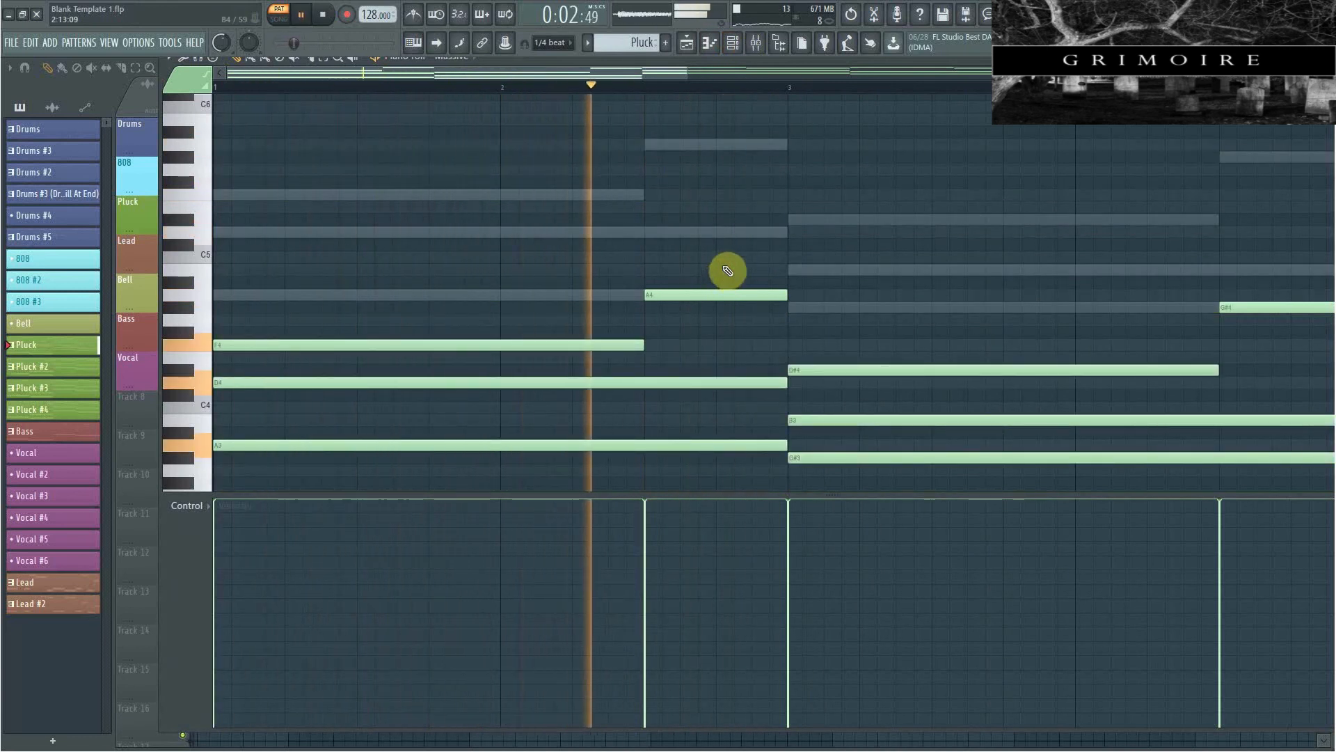
Add Fruity Reeverb 2 to effect slot 1 of the Pluck mixer track and set its decay to 6.6 sec.
{"action": "left_click", "coordinate": [734, 41]}
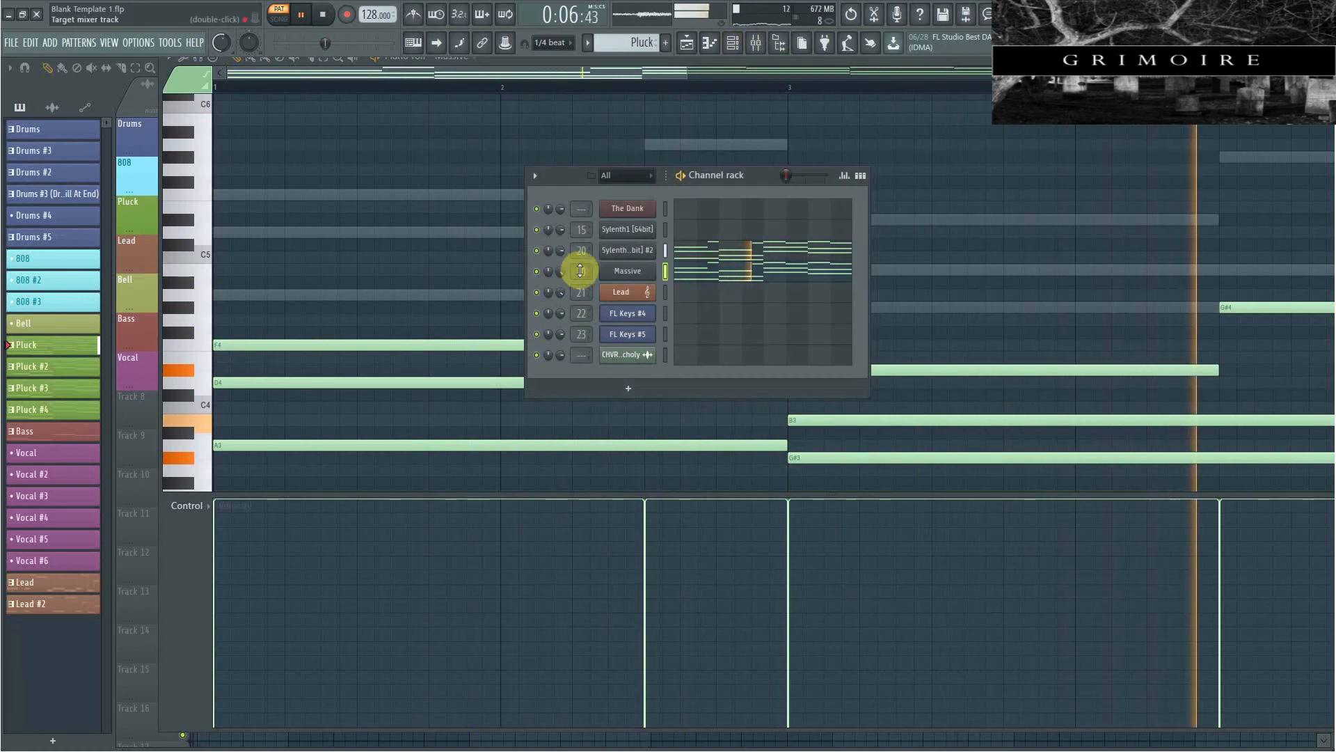
{"action": "double_click", "coordinate": [579, 270]}
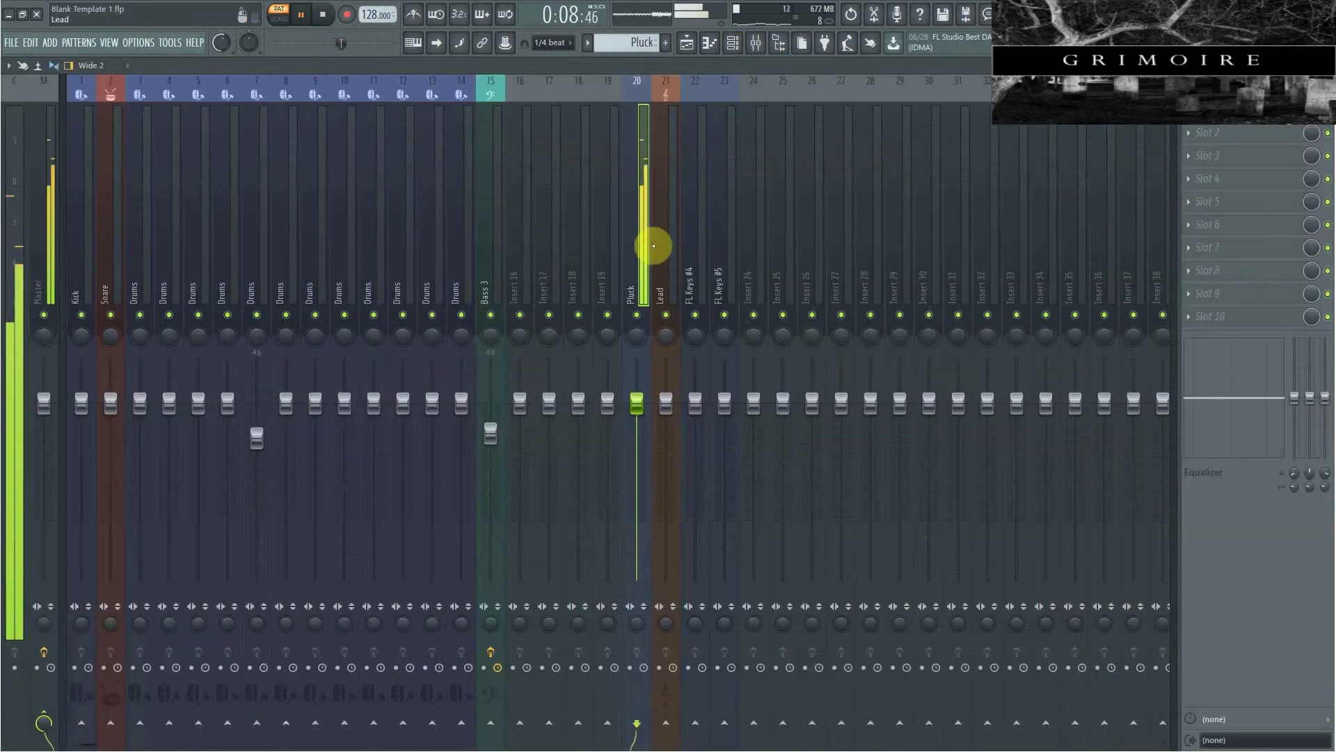
{"action": "key", "text": "space"}
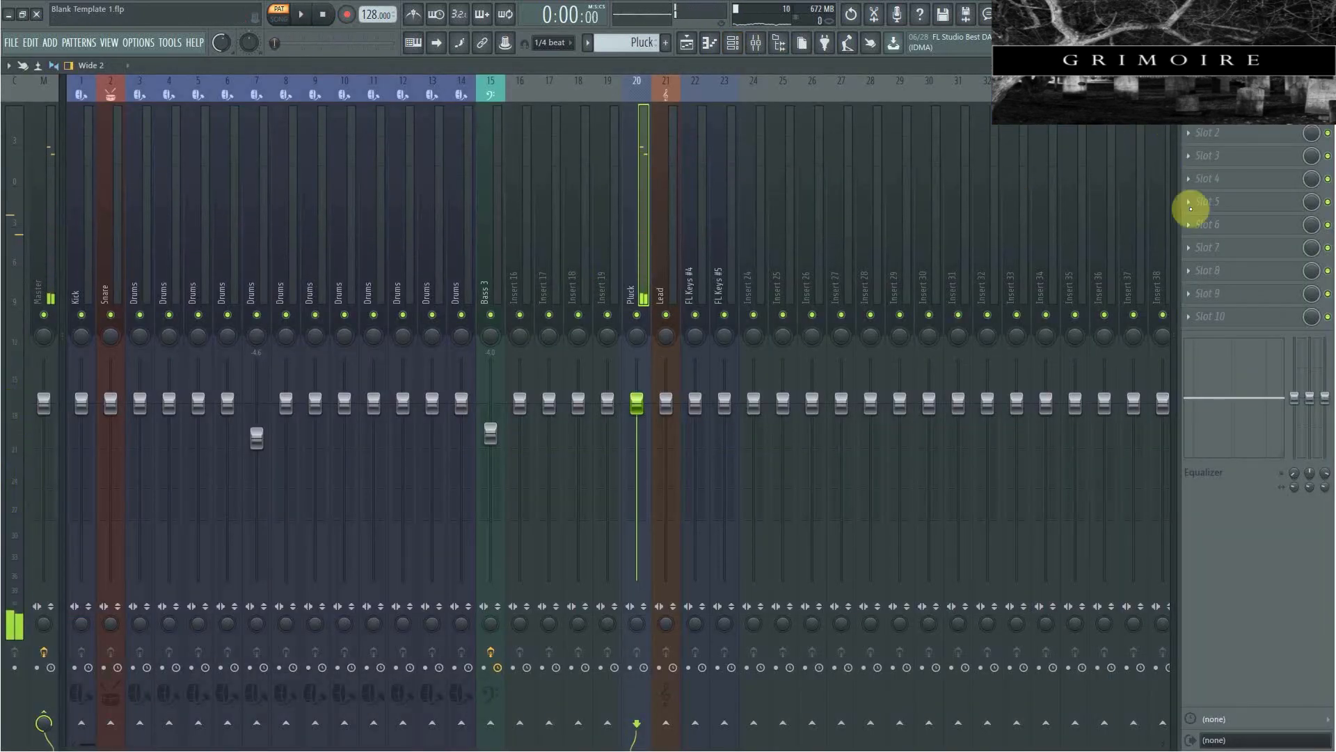
{"action": "left_click", "coordinate": [1227, 133]}
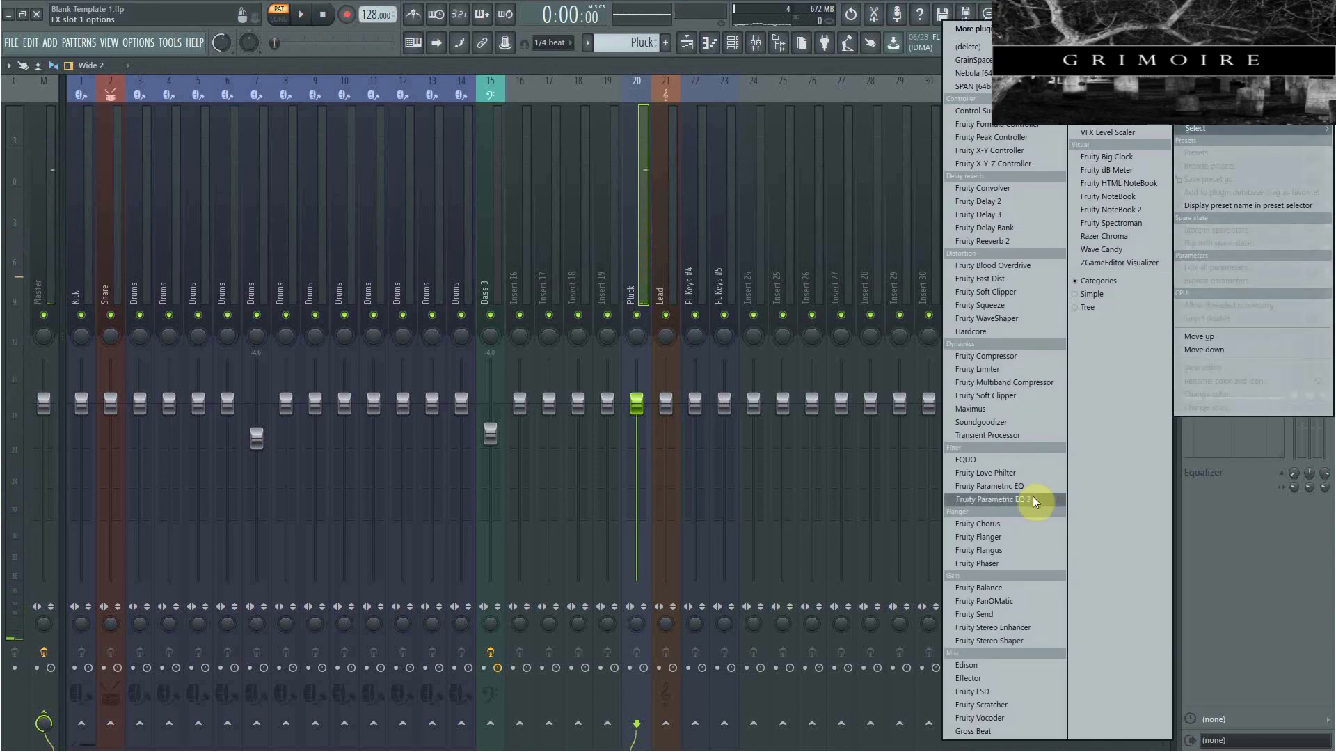
{"action": "left_click", "coordinate": [1013, 241]}
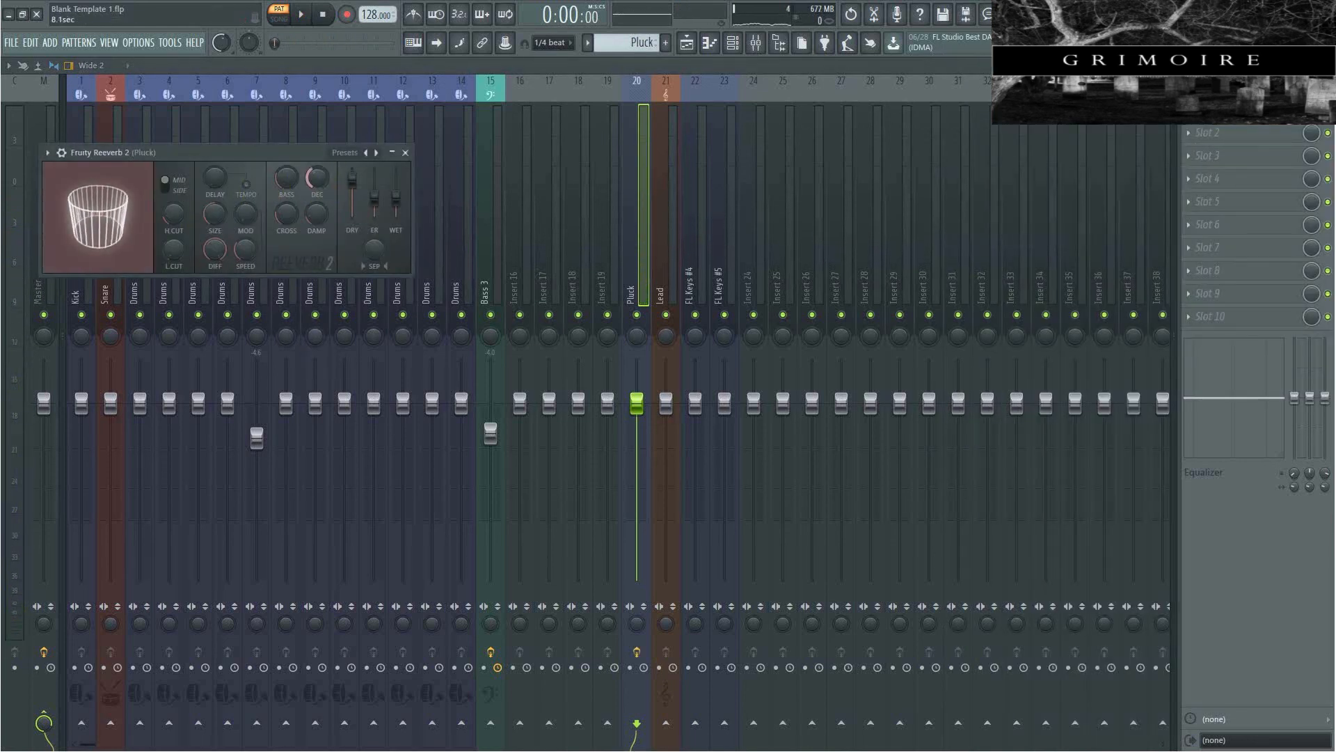
{"action": "key", "text": "space"}
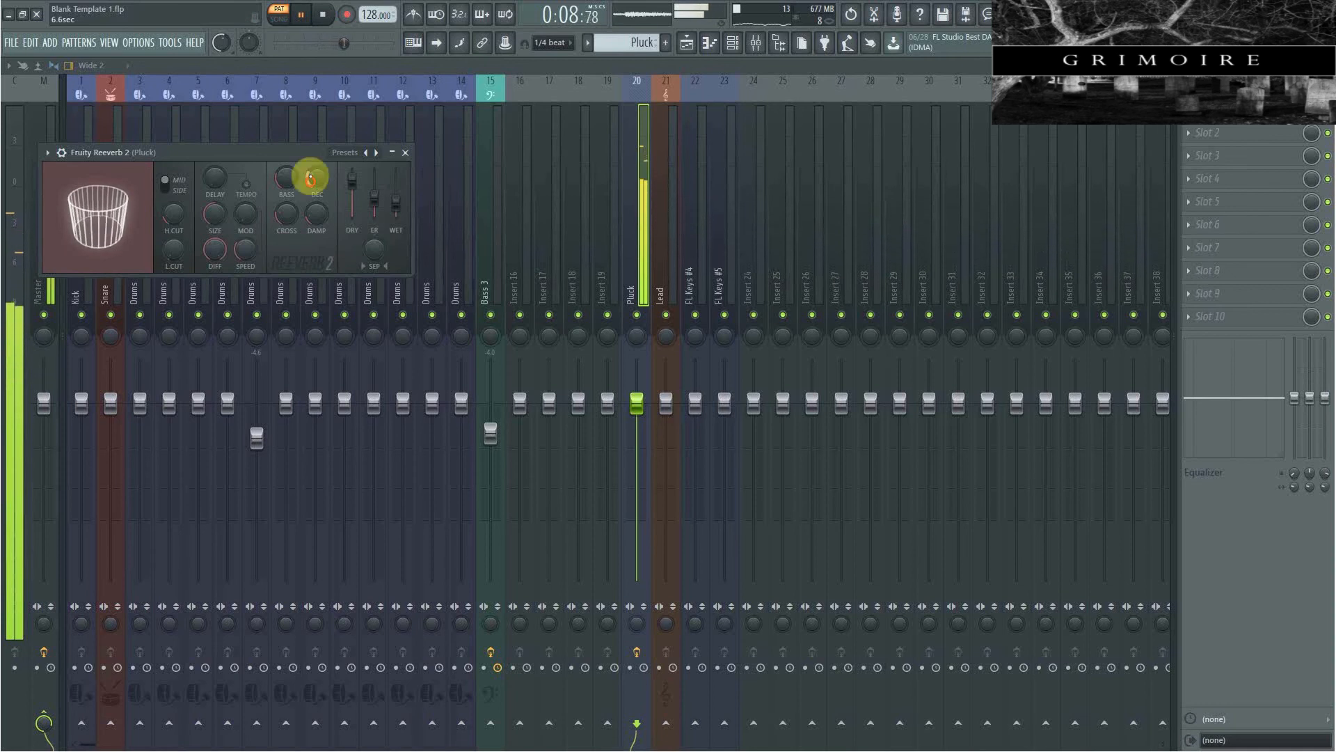
{"action": "left_click", "coordinate": [392, 154]}
Play the arrangement from just before Intro Part 2 and from just before Drop 1 to check the new pluck sound.
{"action": "left_click", "coordinate": [688, 49]}
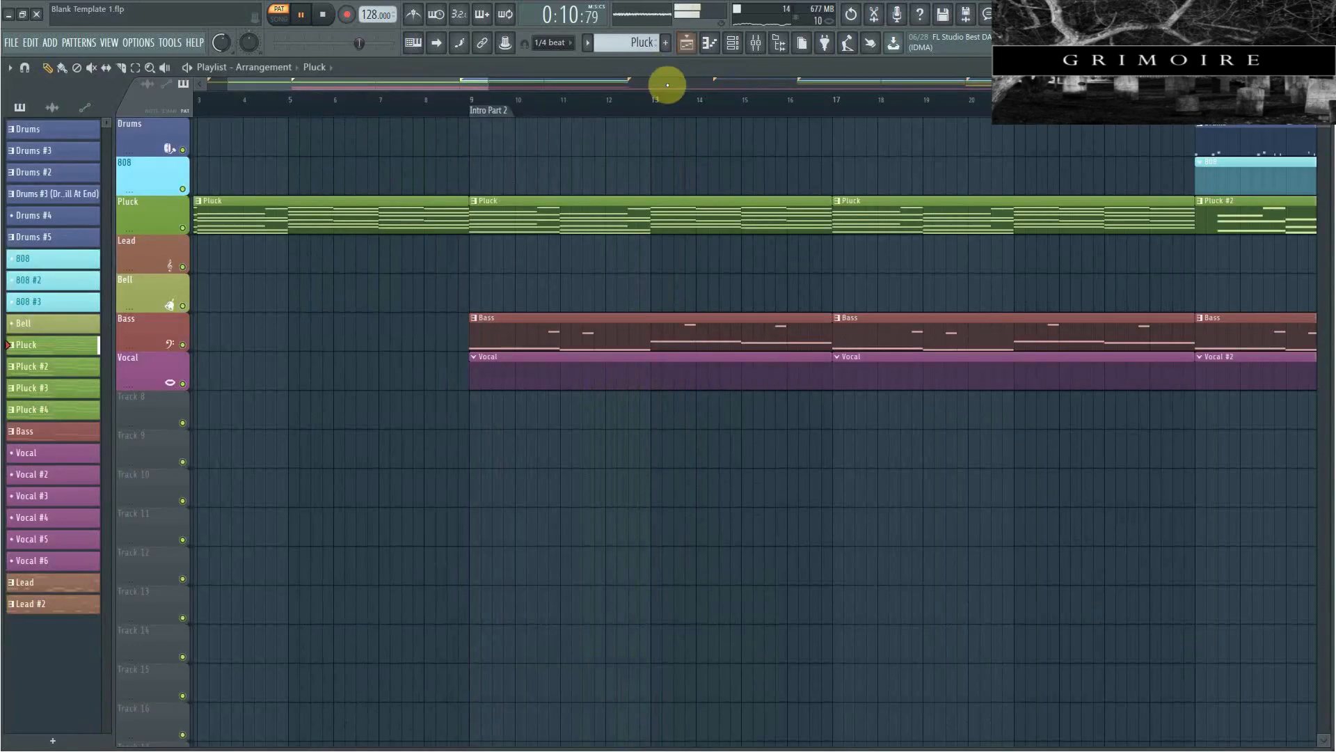
{"action": "left_click", "coordinate": [448, 110]}
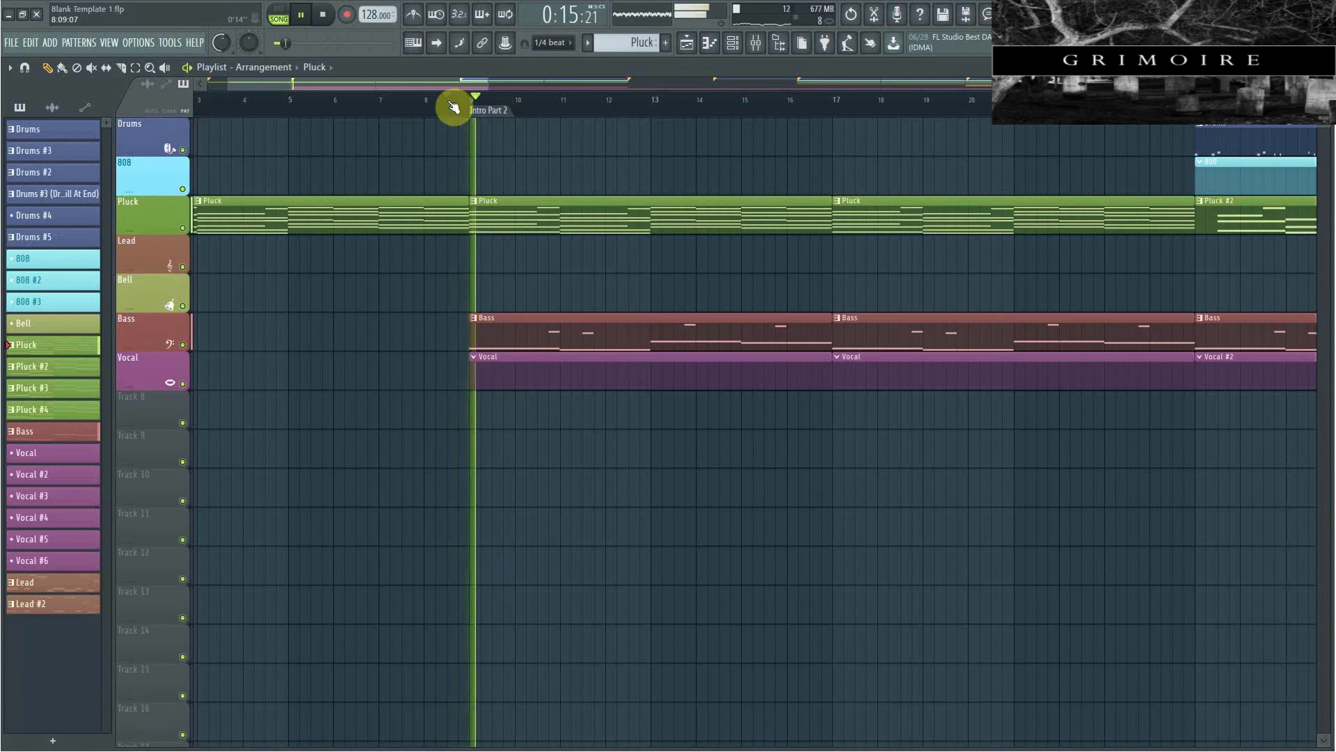
{"action": "left_click_drag", "start_coordinate": [467, 83], "coordinate": [628, 105]}
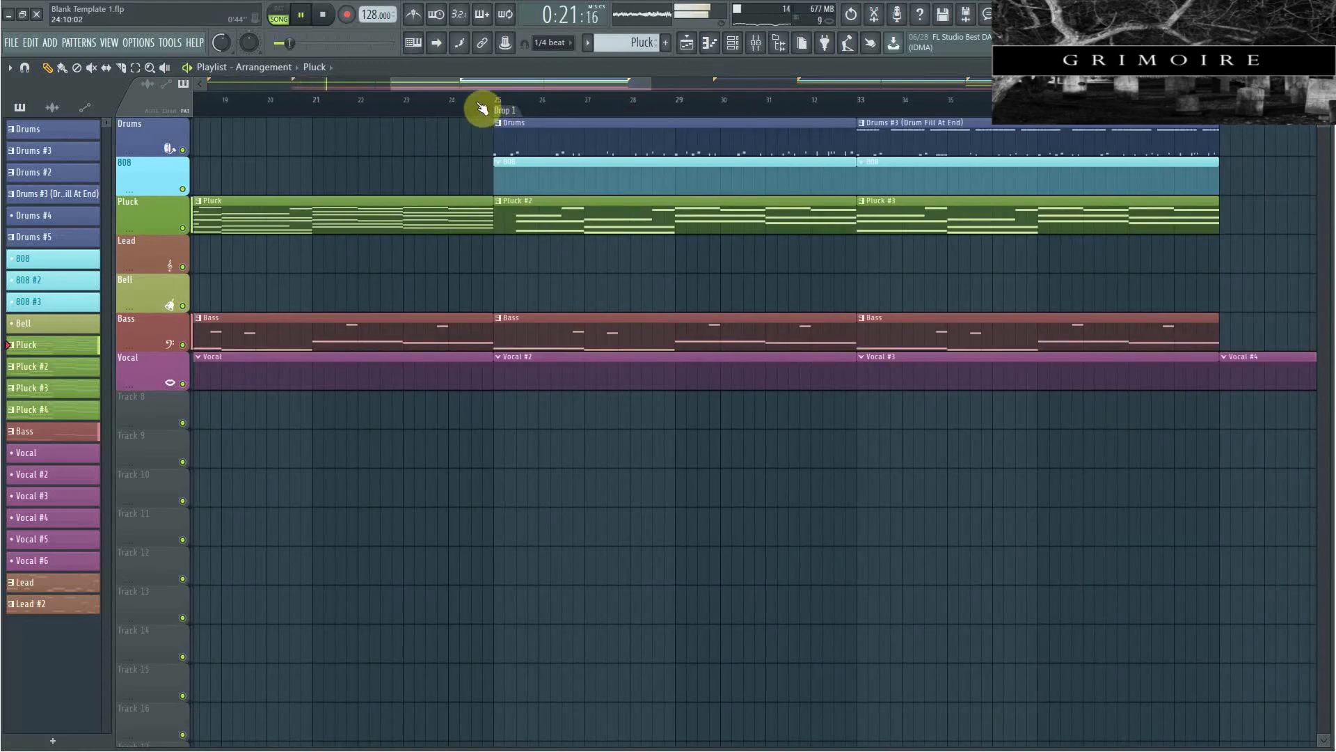
{"action": "left_click", "coordinate": [482, 109]}
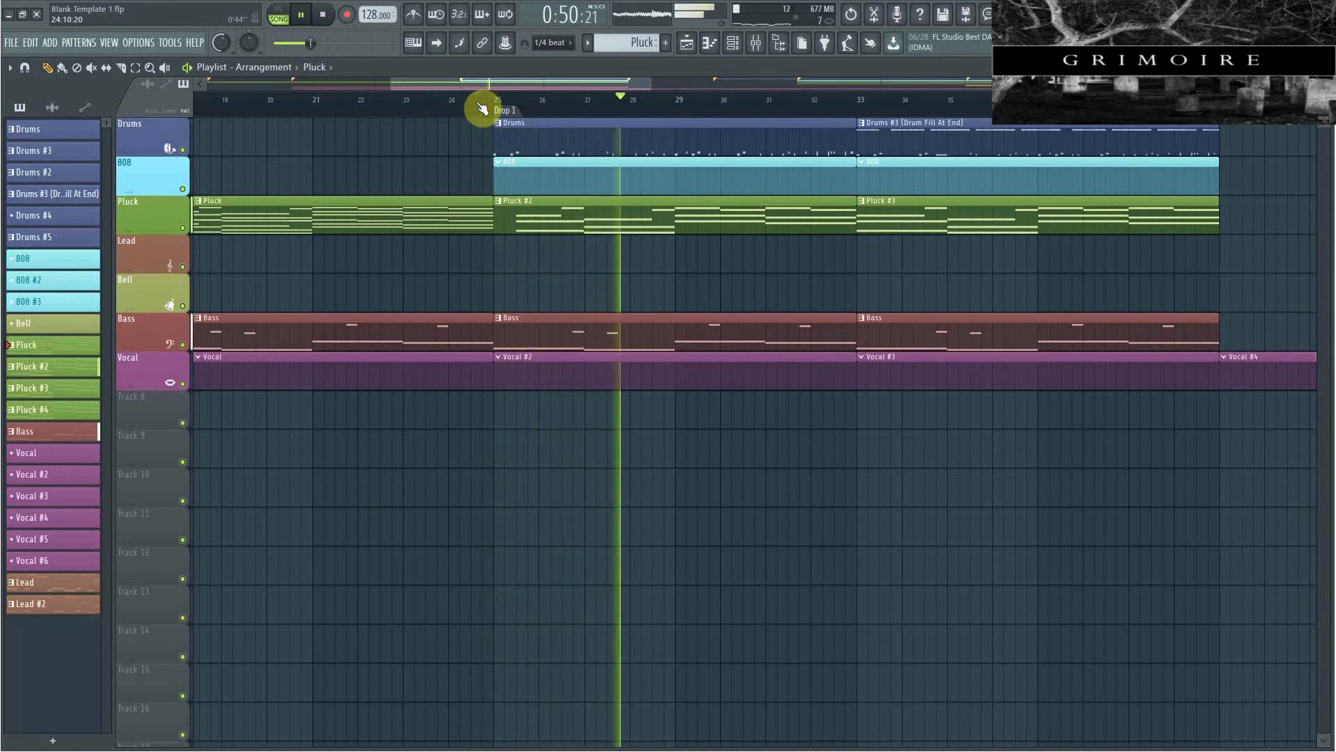
{"action": "left_click_drag", "start_coordinate": [525, 85], "coordinate": [566, 85]}
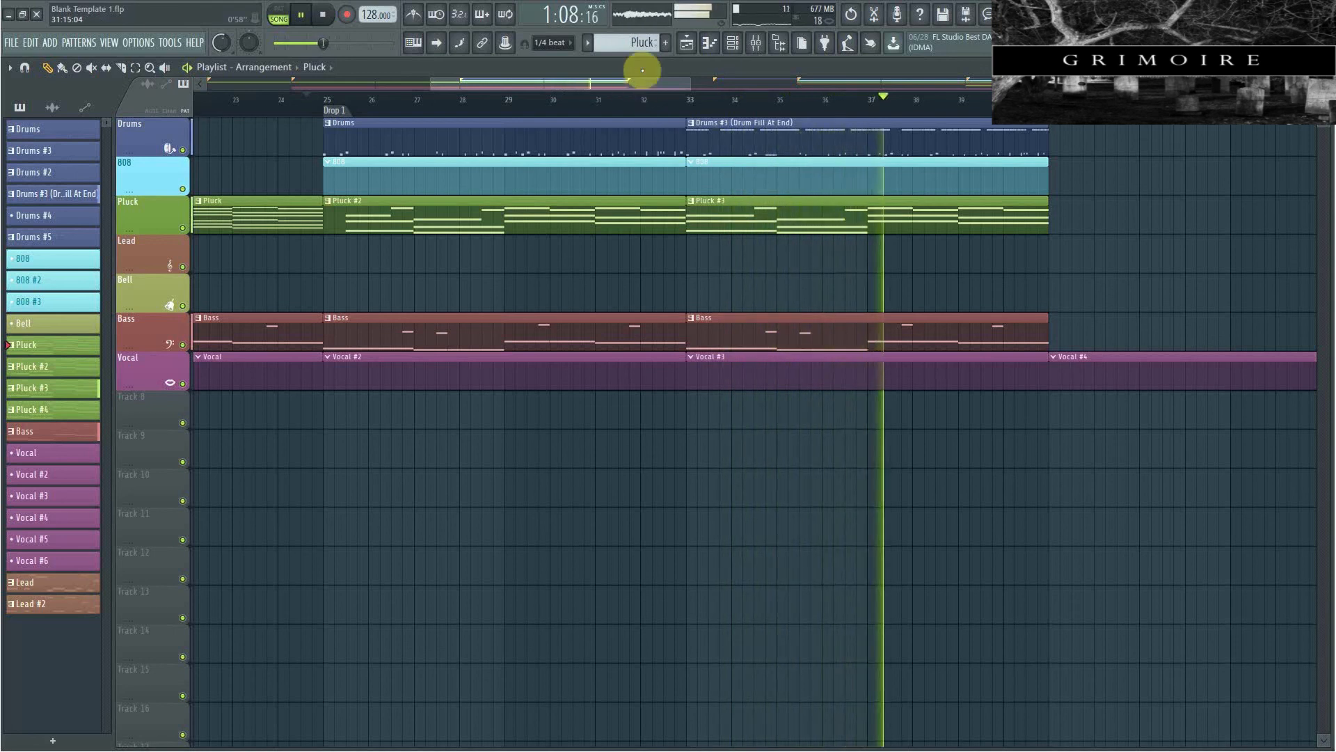
{"action": "key", "text": "space"}
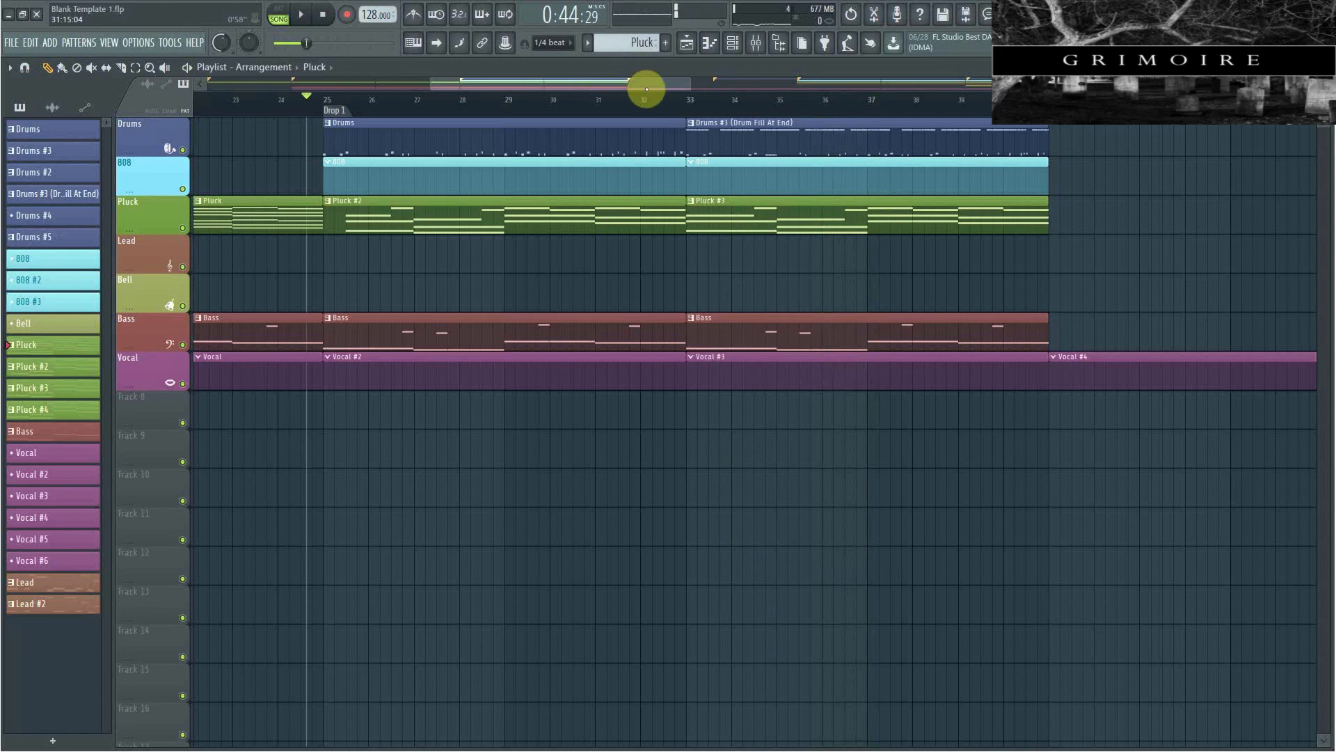
Inspect the Pluck #2 pattern's notes in the piano roll and its channels in the channel rack, then return to the playlist.
{"action": "left_click_drag", "start_coordinate": [621, 83], "coordinate": [600, 105]}
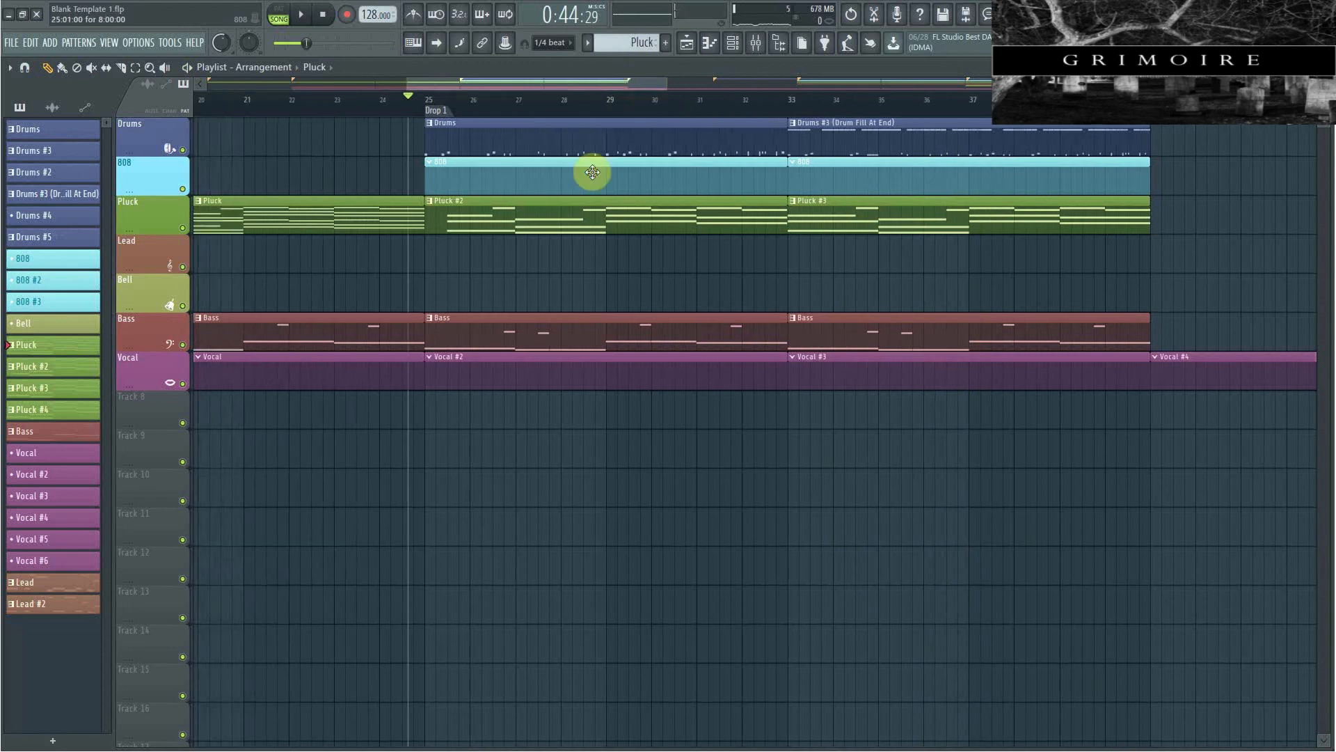
{"action": "double_click", "coordinate": [525, 210]}
{"action": "left_click_drag", "start_coordinate": [742, 85], "coordinate": [415, 86]}
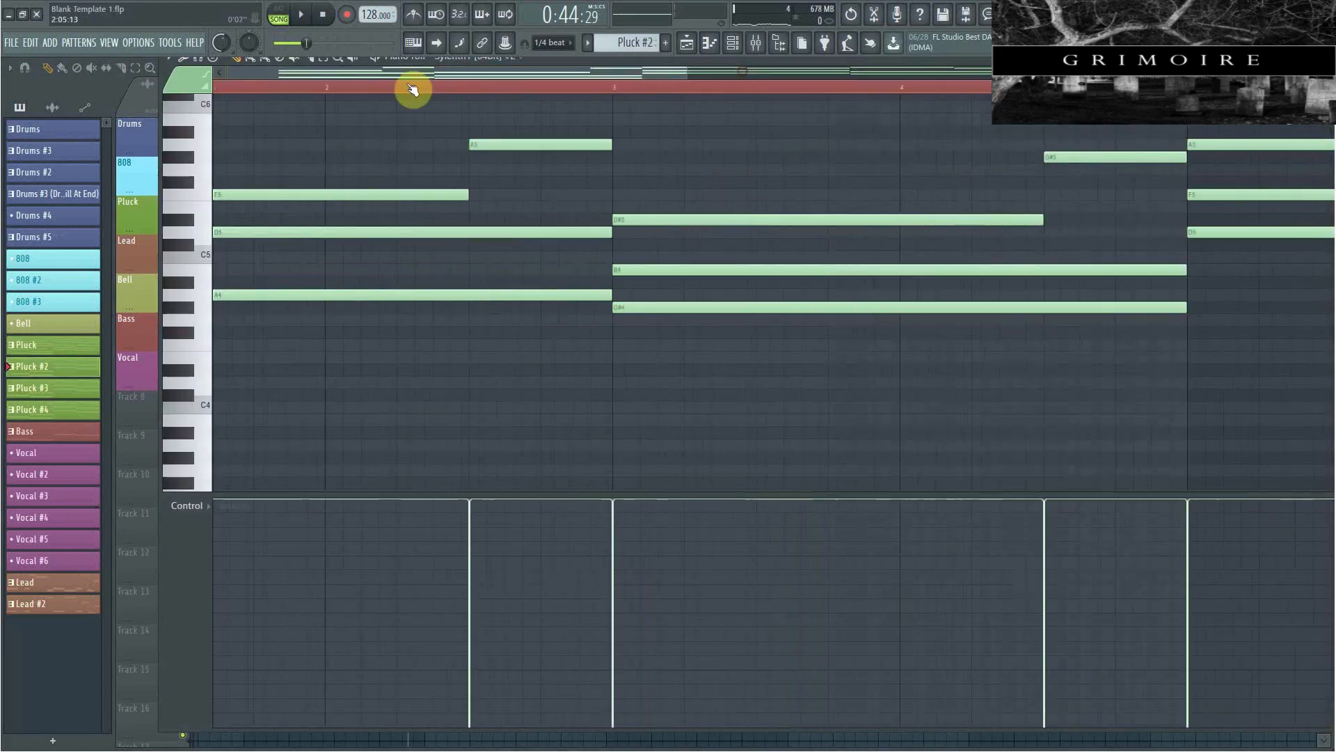
{"action": "left_click", "coordinate": [742, 54]}
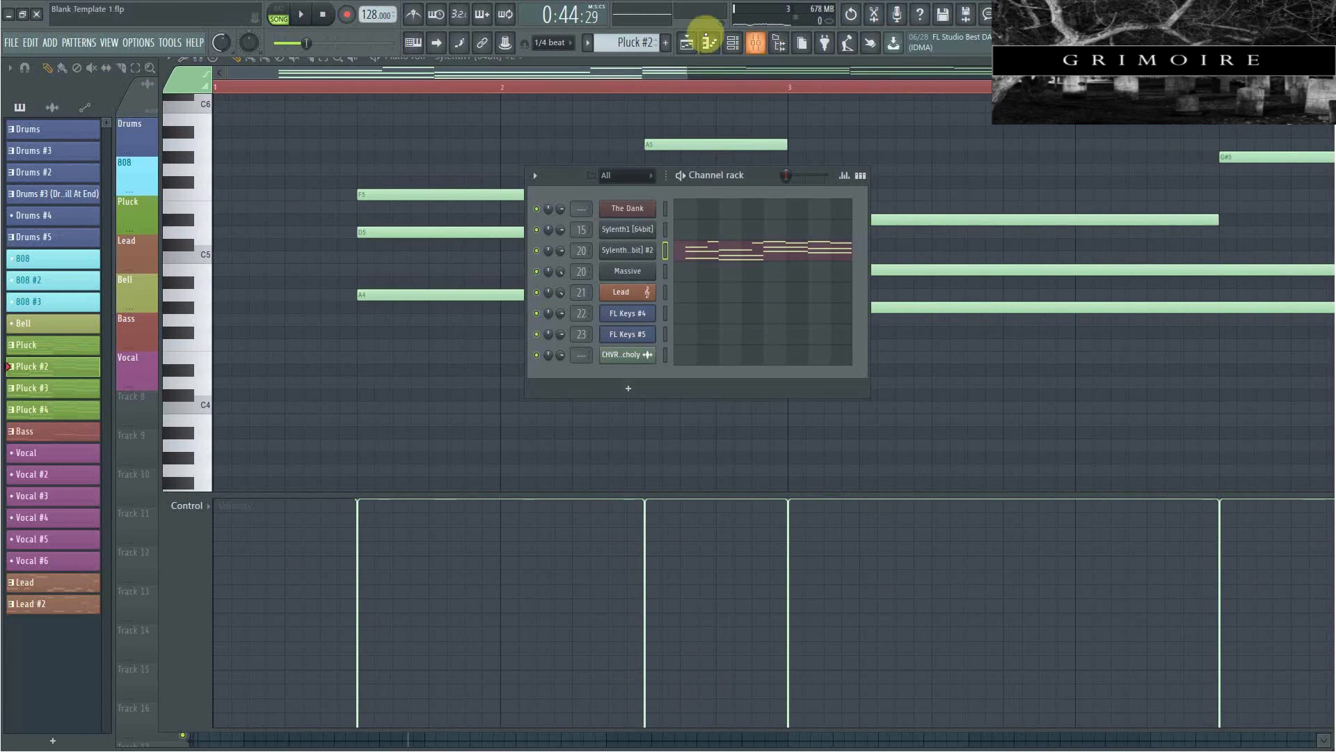
{"action": "left_click", "coordinate": [686, 44]}
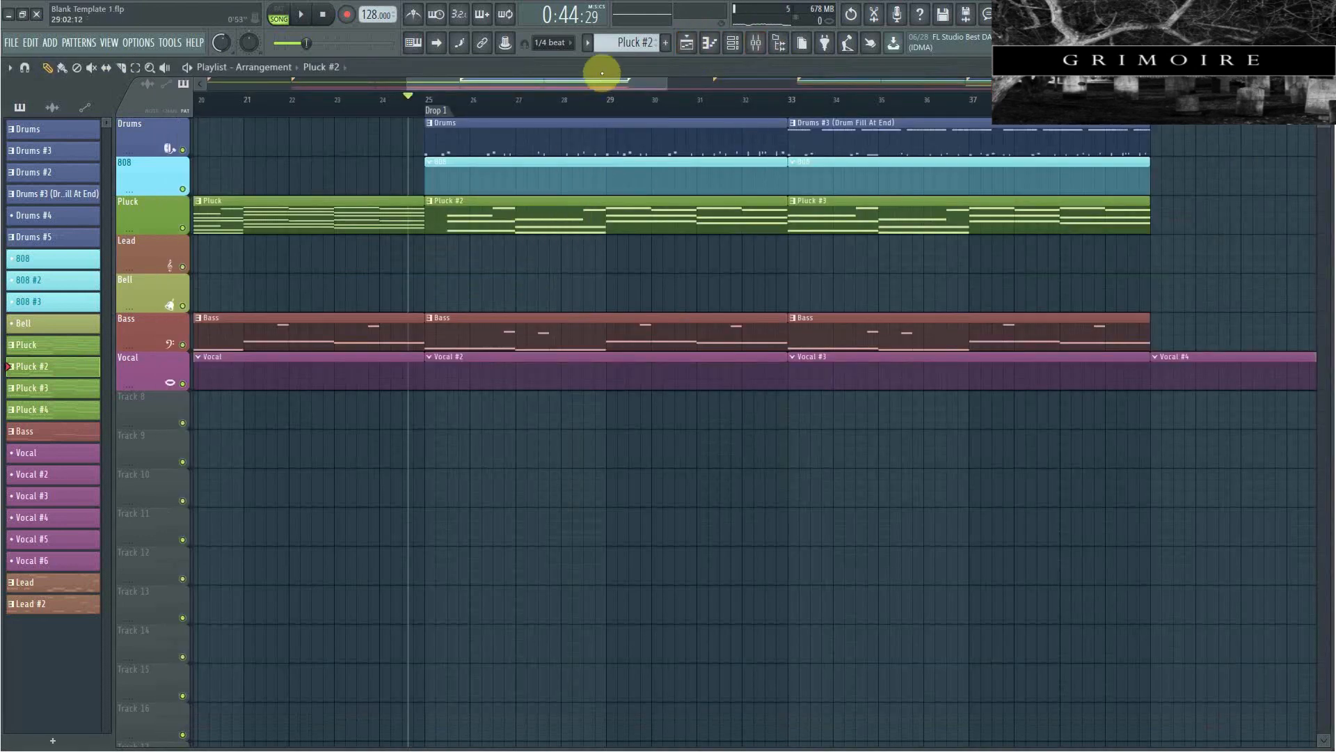
Cut all Sylenth1 #2 notes from the Pluck #2 pattern and show the channel rack.
{"action": "left_click_drag", "start_coordinate": [602, 72], "coordinate": [564, 74]}
{"action": "double_click", "coordinate": [578, 229]}
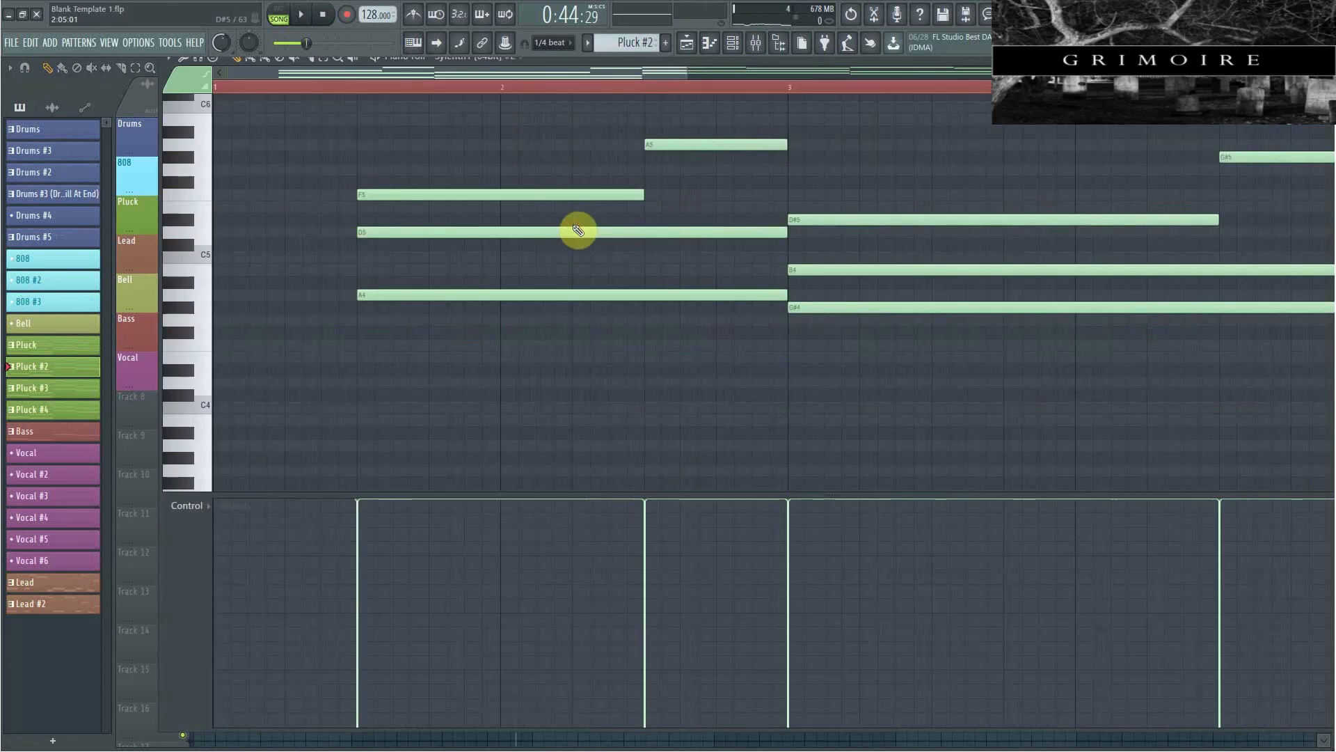
{"action": "key", "text": "ctrl+x"}
{"action": "left_click", "coordinate": [733, 43]}
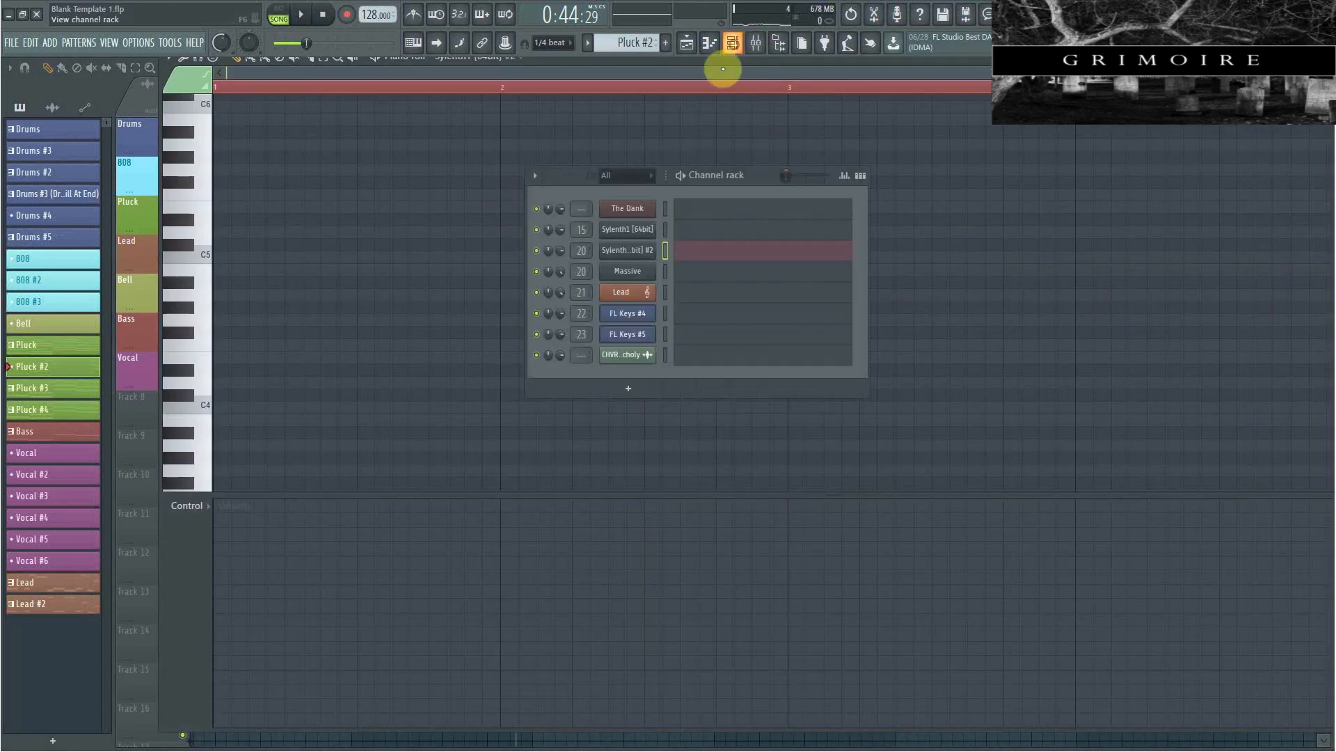
Insert a new Sylenth1 [64bit] channel above the existing Sylenth1 channel and open its empty piano roll in Pluck #2.
{"action": "right_click", "coordinate": [641, 230]}
{"action": "mouse_move", "coordinate": [736, 323]}
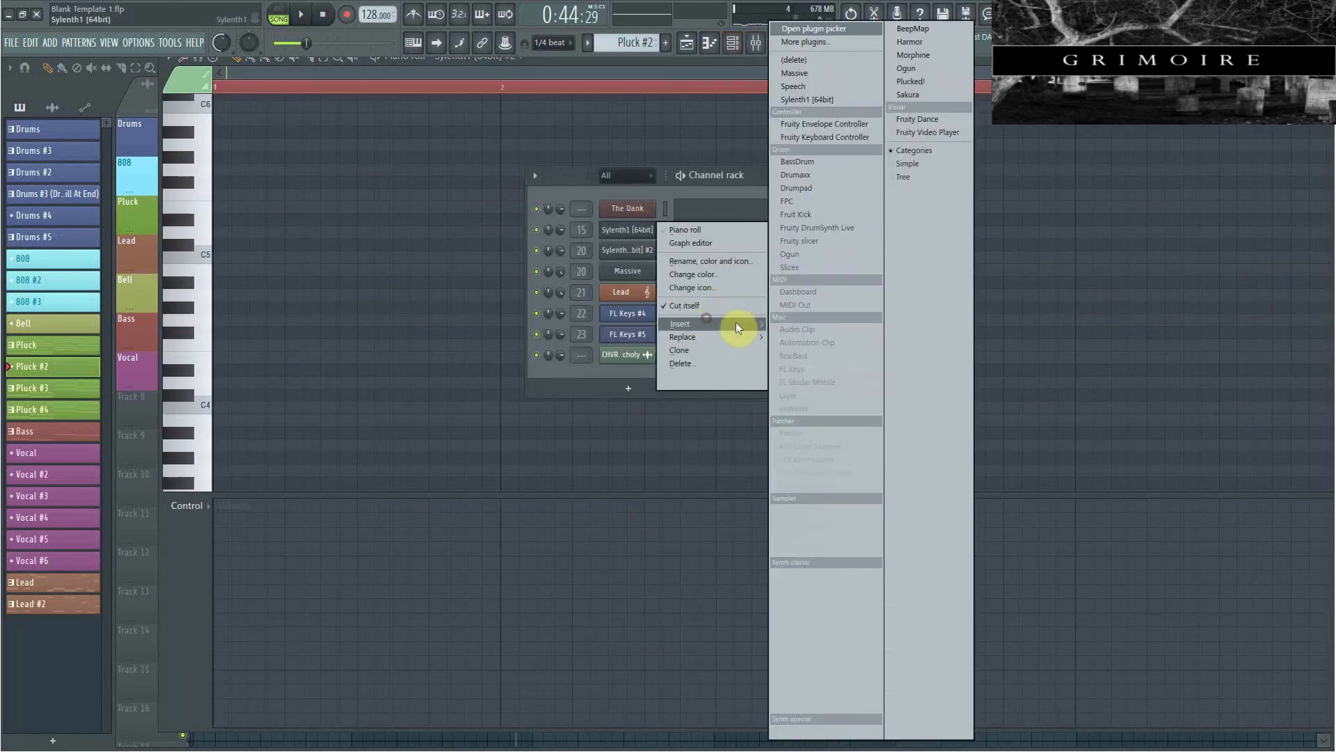
{"action": "left_click", "coordinate": [823, 99]}
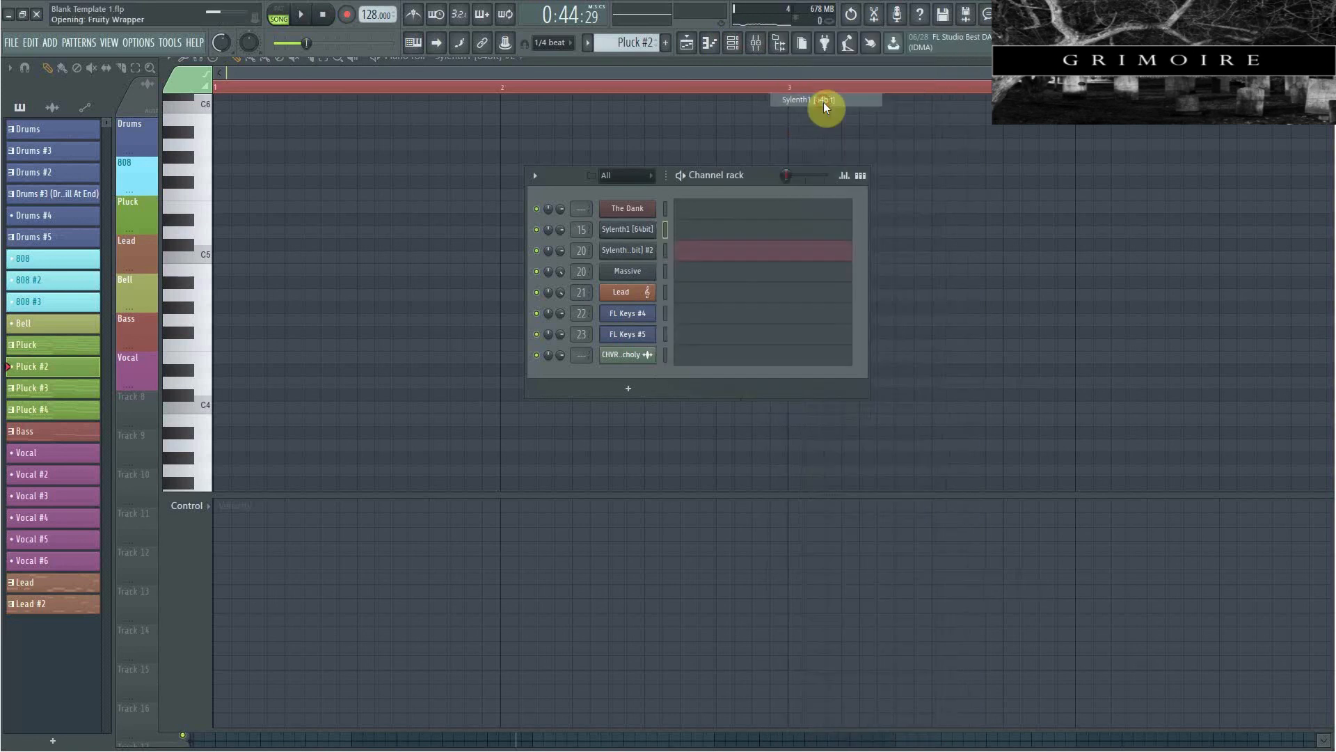
{"action": "left_click", "coordinate": [726, 221]}
{"action": "key", "text": "F6"}
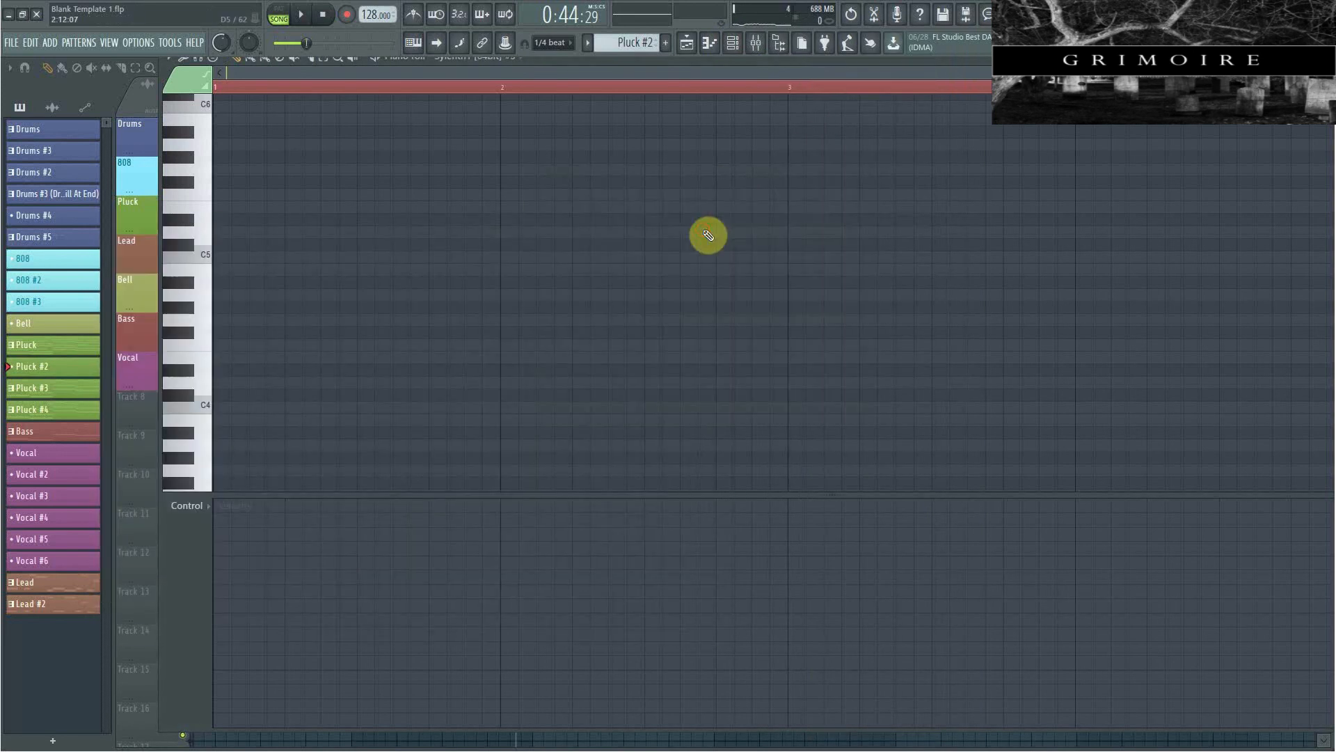
Paste the cut notes into the new Sylenth1 #3 channel of the Pluck #2 pattern and show its channel in the rack.
{"action": "key", "text": "ctrl+v"}
{"action": "scroll", "coordinate": [668, 174], "scroll_direction": "up", "scroll_amount": 1}
{"action": "scroll", "coordinate": [653, 135], "scroll_direction": "up", "scroll_amount": 2}
{"action": "left_click", "coordinate": [732, 43]}
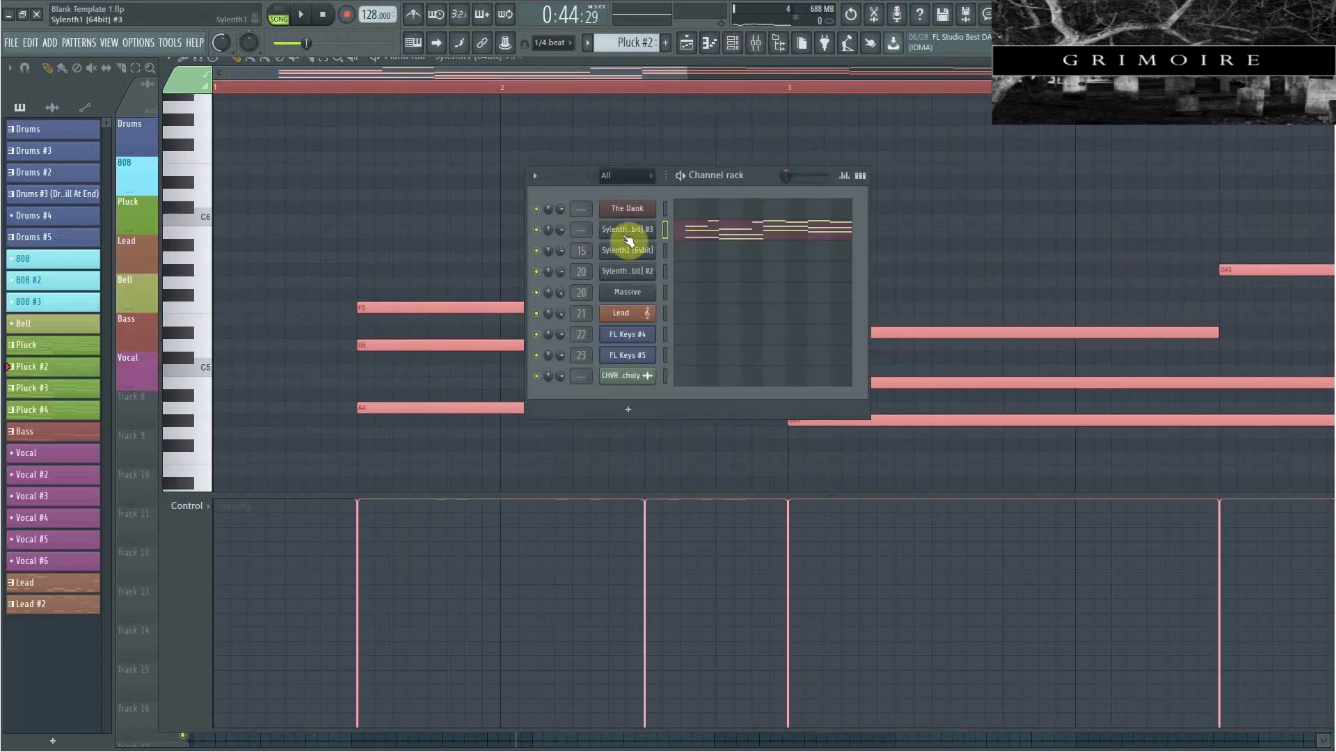
{"action": "left_click", "coordinate": [626, 236]}
{"action": "left_click", "coordinate": [712, 224]}
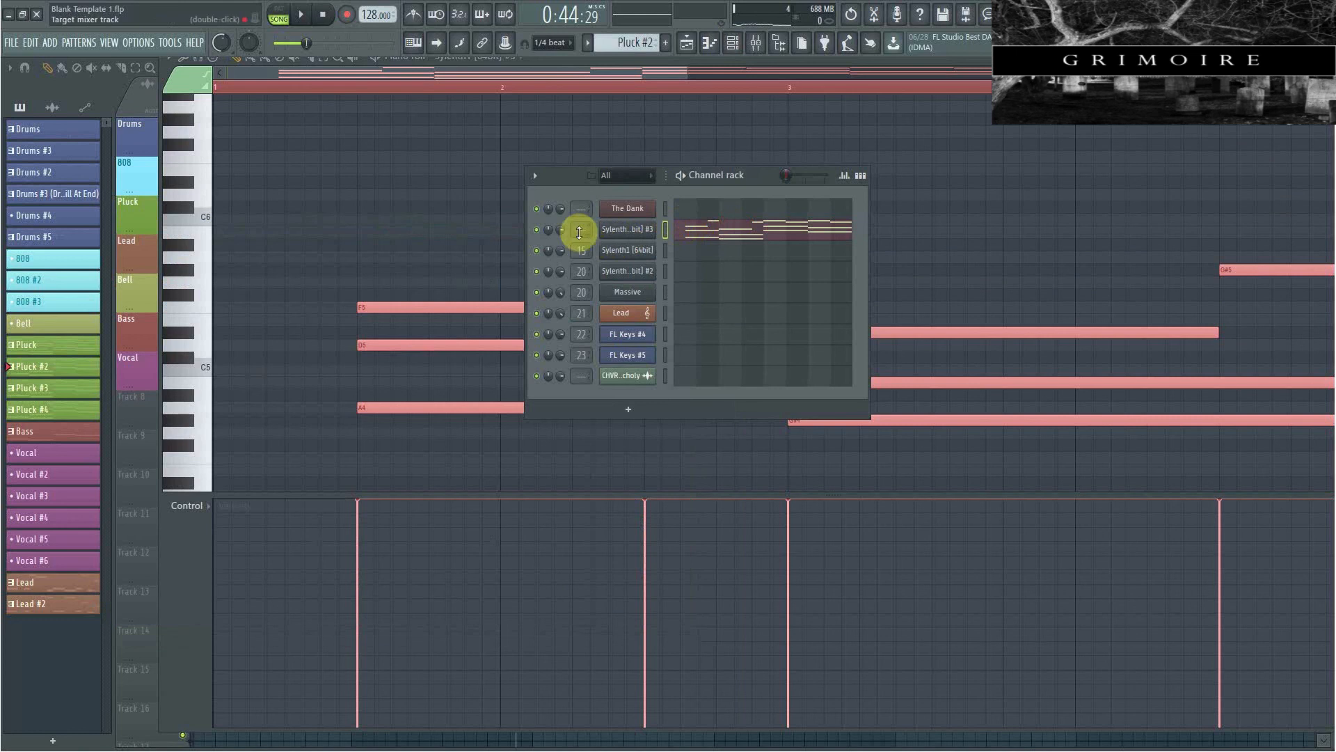
Route the Sylenth1 #3 channel to mixer insert 24 and briefly play the arrangement.
{"action": "key", "text": "F9"}
{"action": "key", "text": "Right"}
{"action": "key", "text": "Right"}
{"action": "key", "text": "Right"}
{"action": "key", "text": "Right"}
{"action": "key", "text": "Right"}
{"action": "key", "text": "Right"}
{"action": "key", "text": "Right"}
{"action": "key", "text": "Right"}
{"action": "key", "text": "Right"}
{"action": "key", "text": "Right"}
{"action": "key", "text": "Right"}
{"action": "key", "text": "Right"}
{"action": "key", "text": "Right"}
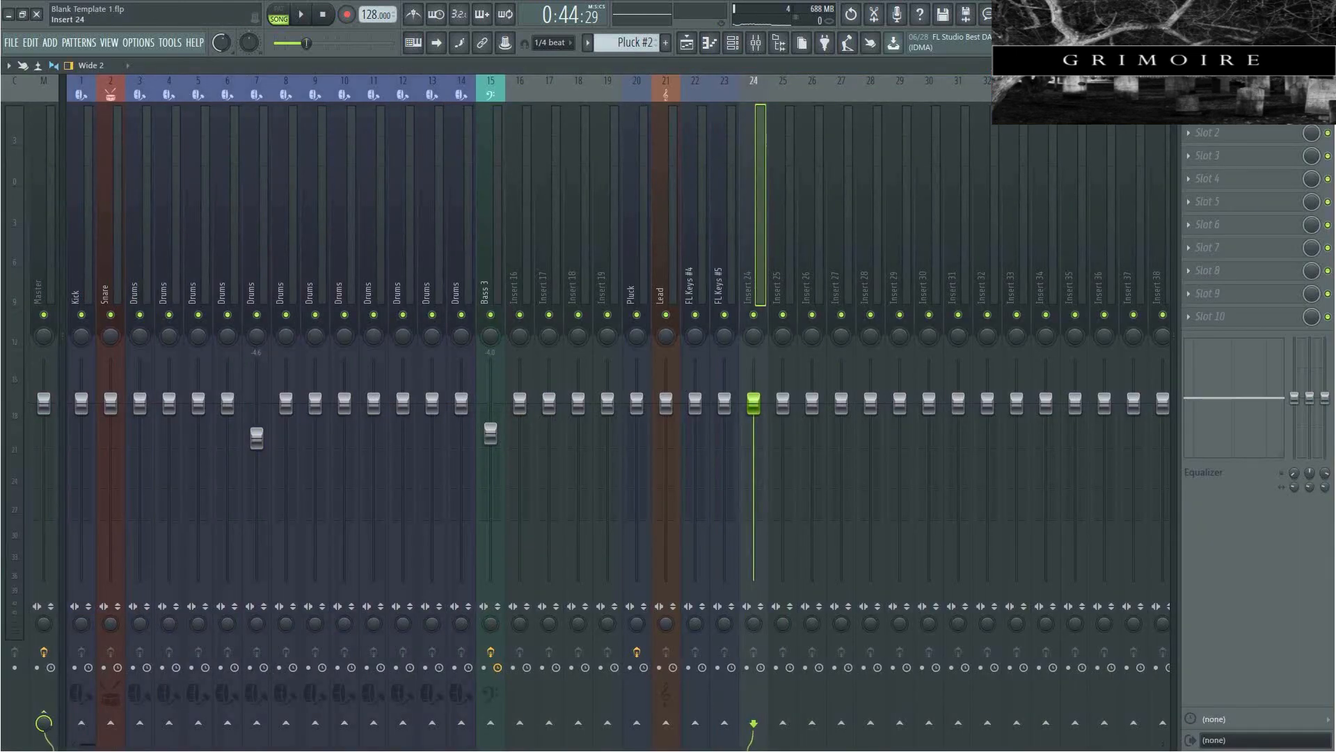
{"action": "key", "text": "space"}
{"action": "left_click", "coordinate": [736, 50]}
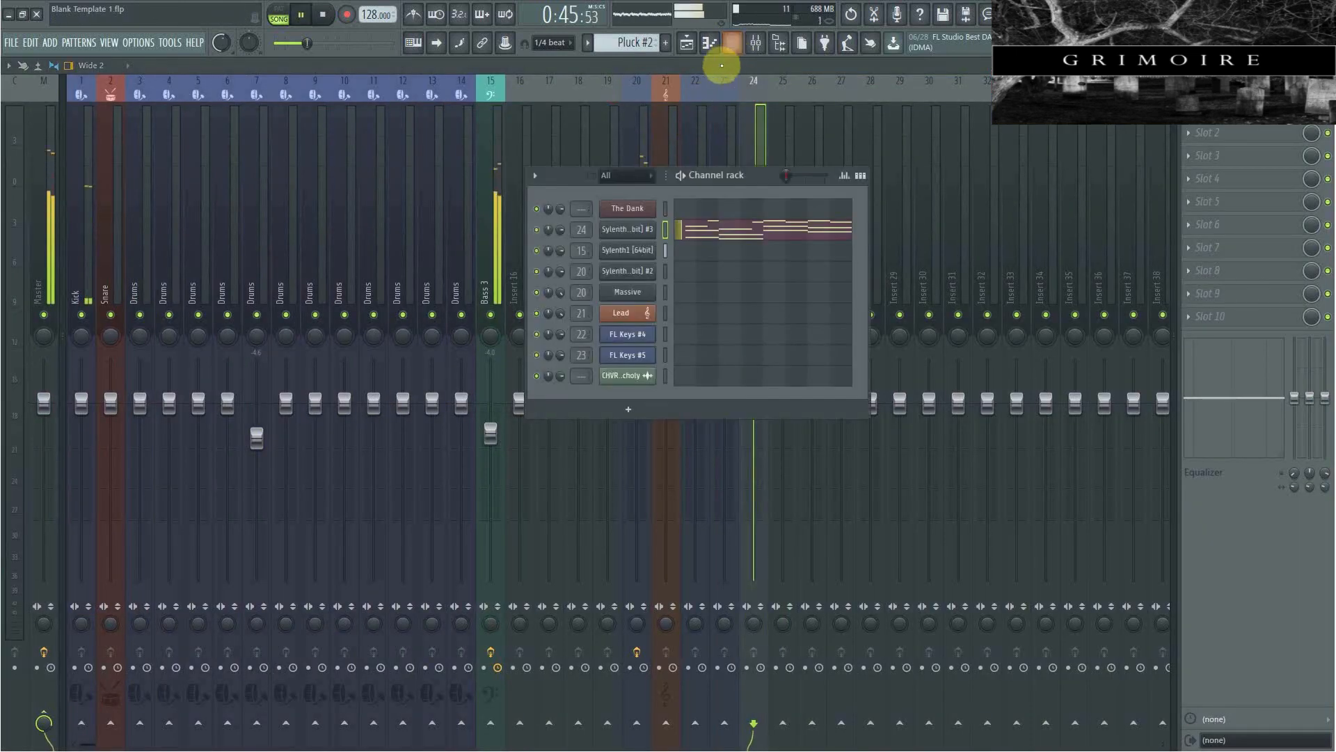
{"action": "key", "text": "space"}
Load the LD Follow.fxp preset into Sylenth1 #3 and audition it.
{"action": "left_click", "coordinate": [634, 232]}
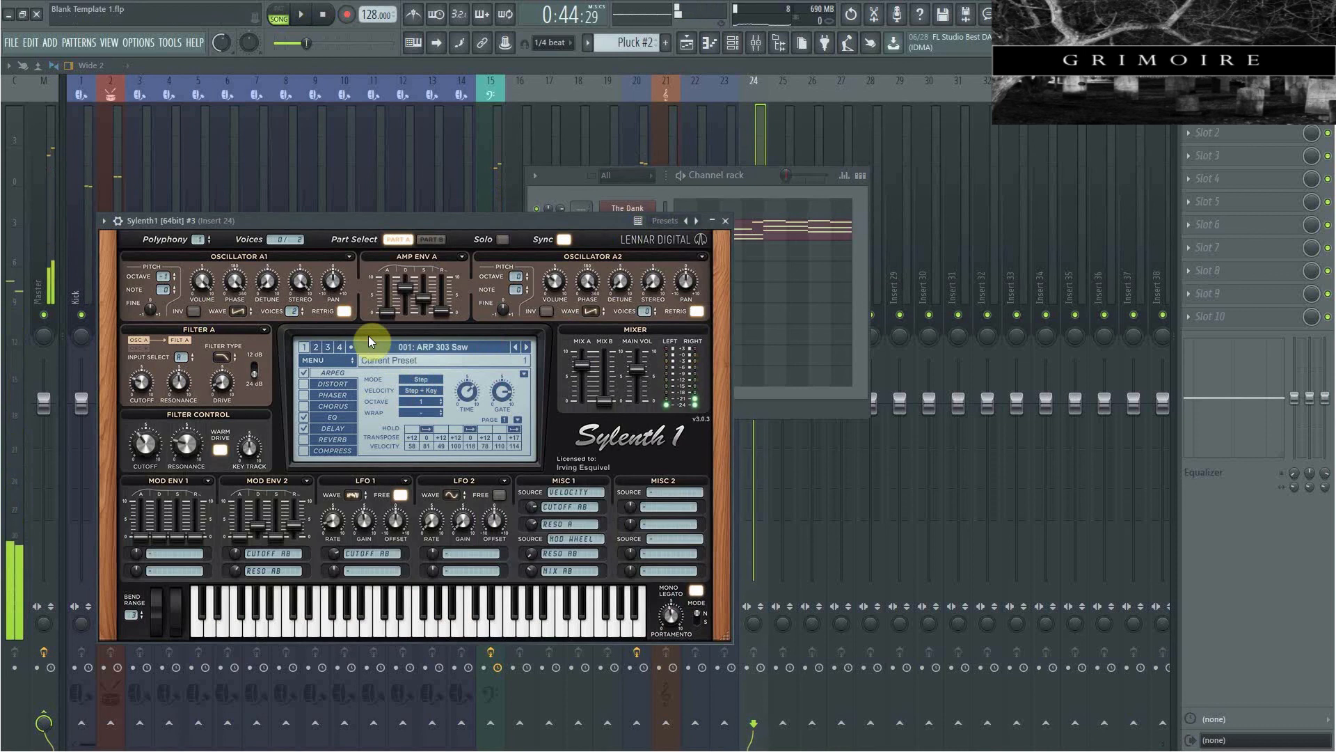
{"action": "left_click", "coordinate": [334, 359]}
{"action": "mouse_move", "coordinate": [361, 374]}
{"action": "left_click", "coordinate": [466, 375]}
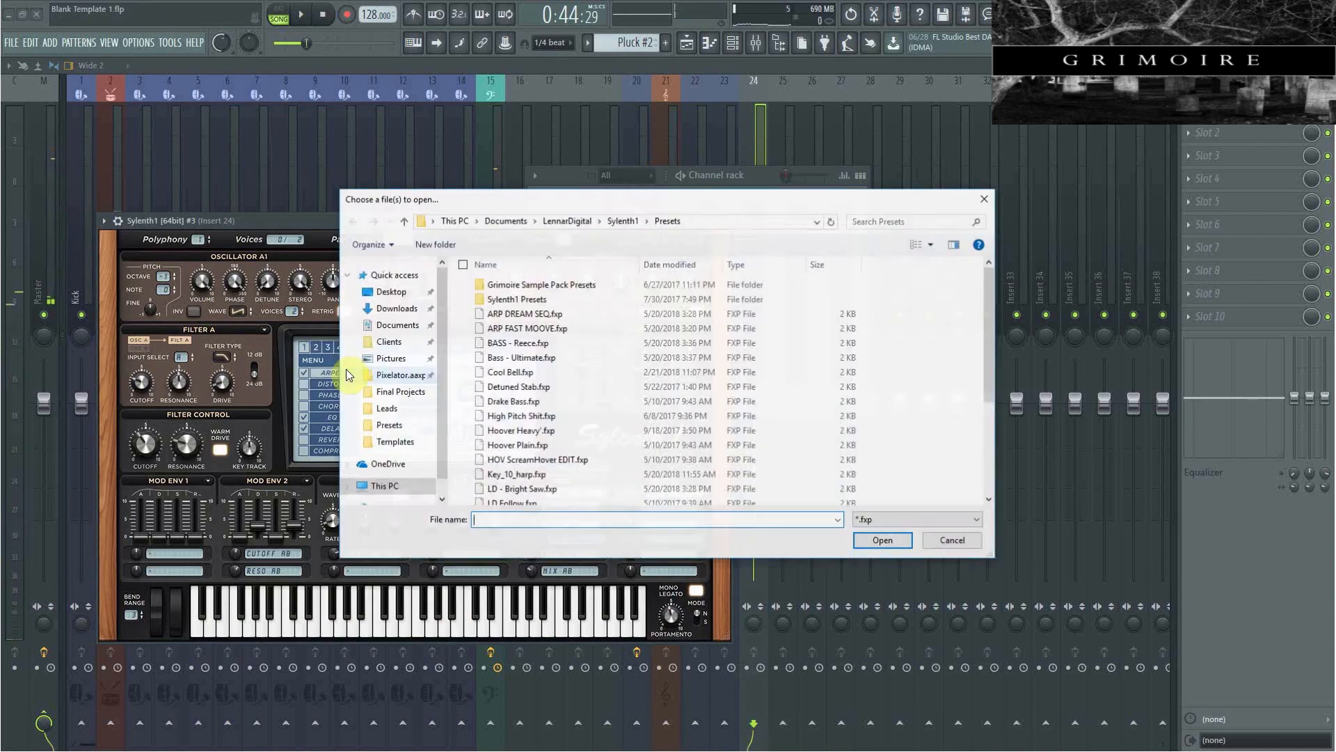
{"action": "scroll", "coordinate": [534, 387], "scroll_direction": "down", "scroll_amount": 3}
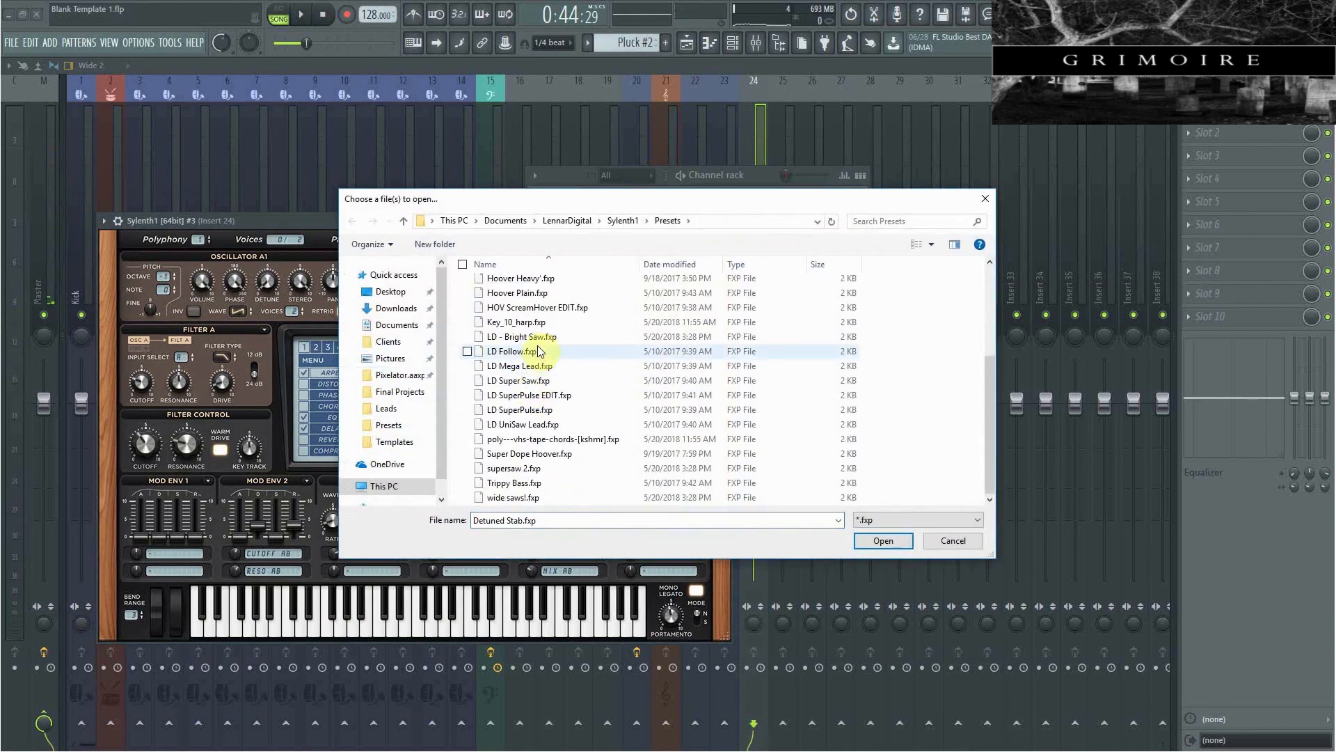
{"action": "double_click", "coordinate": [534, 352]}
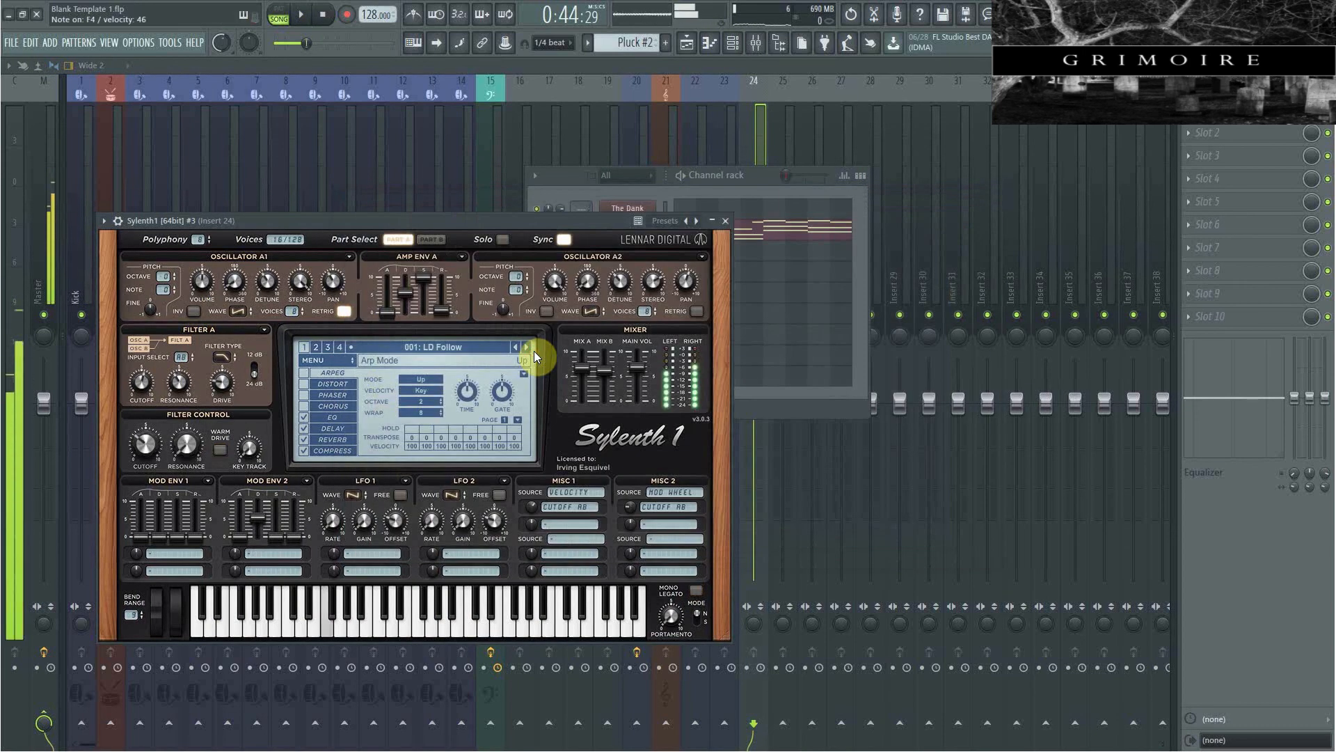
Advance Sylenth1 #3 to preset slot 002, load LD - Bright Saw.fxp there and audition it.
{"action": "left_click", "coordinate": [528, 350]}
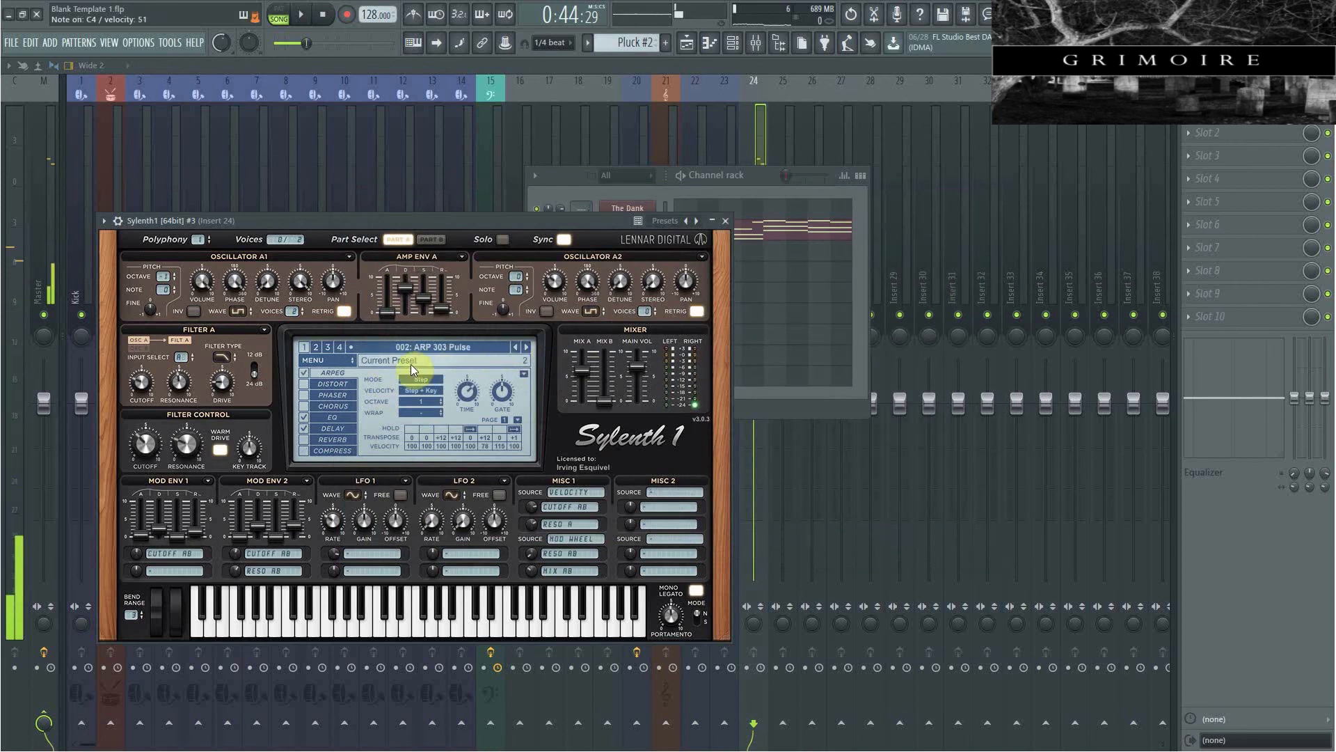
{"action": "left_click", "coordinate": [332, 360]}
{"action": "mouse_move", "coordinate": [382, 373]}
{"action": "left_click", "coordinate": [486, 381]}
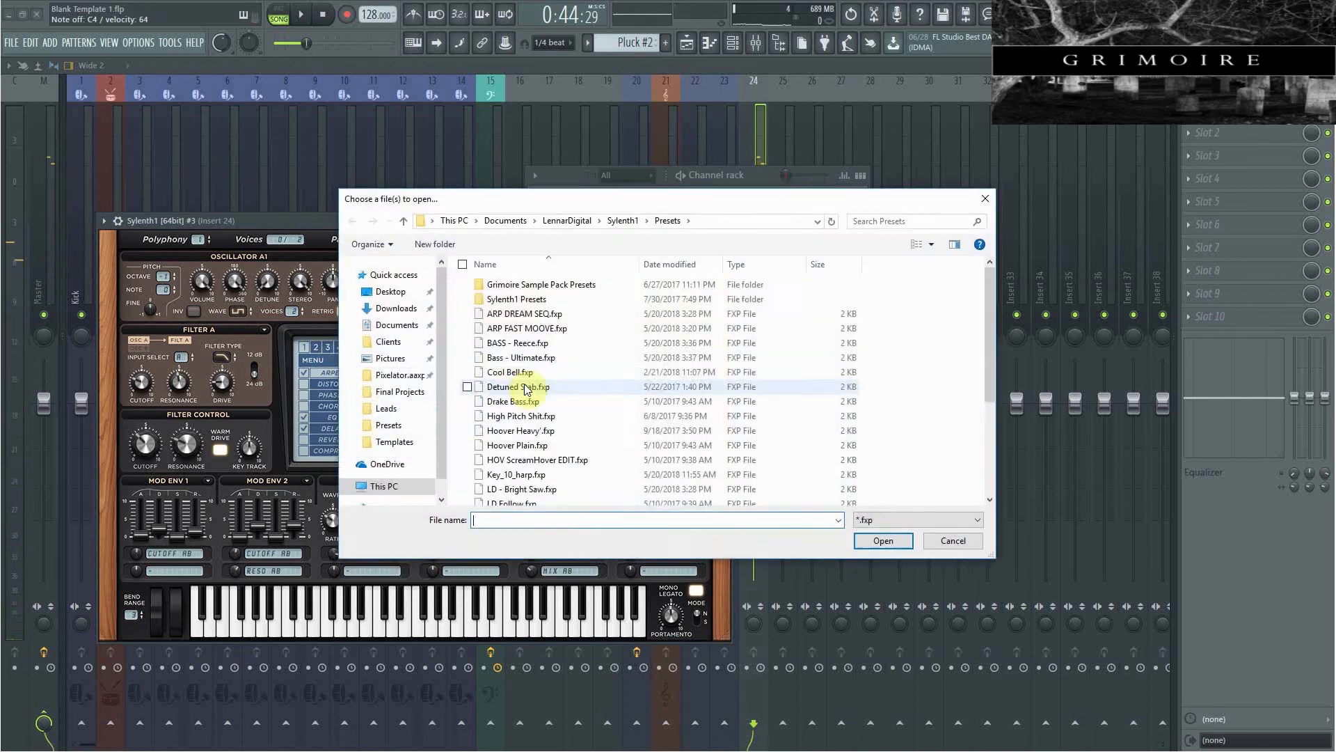
{"action": "left_click", "coordinate": [555, 402]}
{"action": "scroll", "coordinate": [555, 406], "scroll_direction": "down", "scroll_amount": 4}
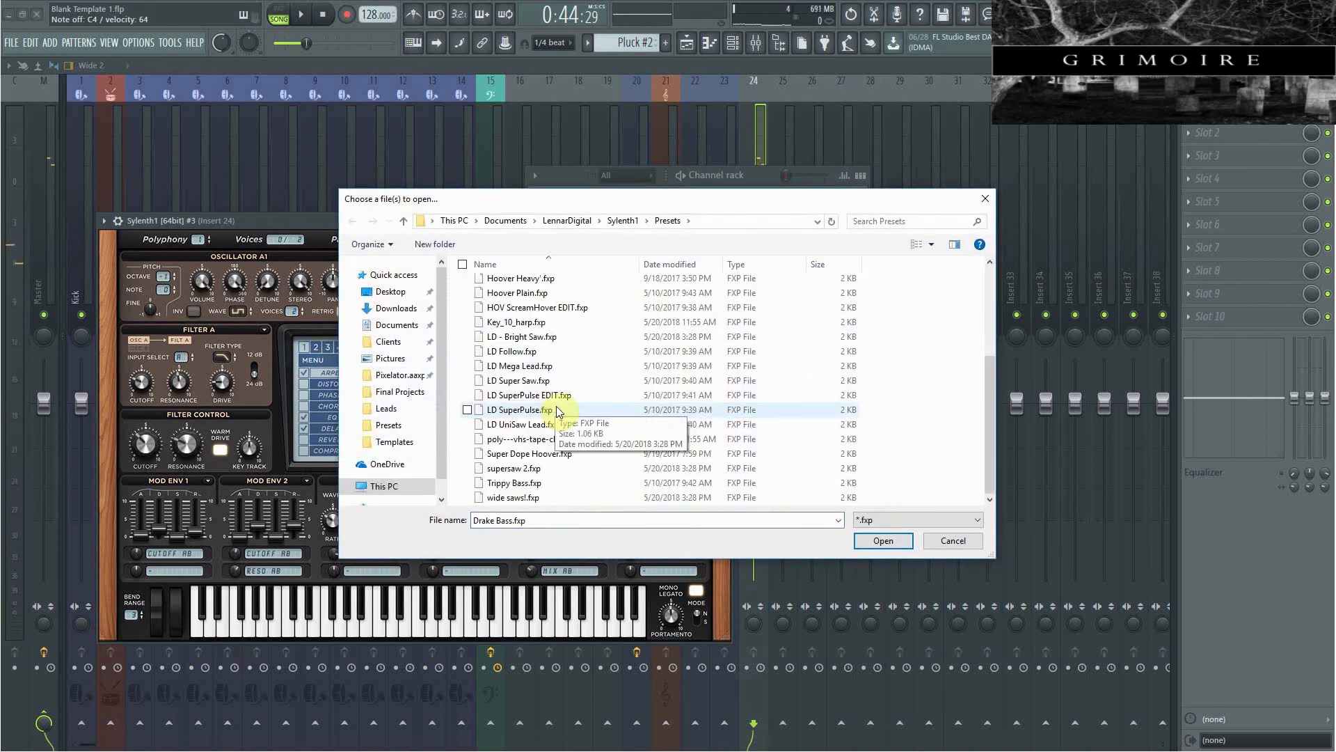
{"action": "double_click", "coordinate": [557, 339]}
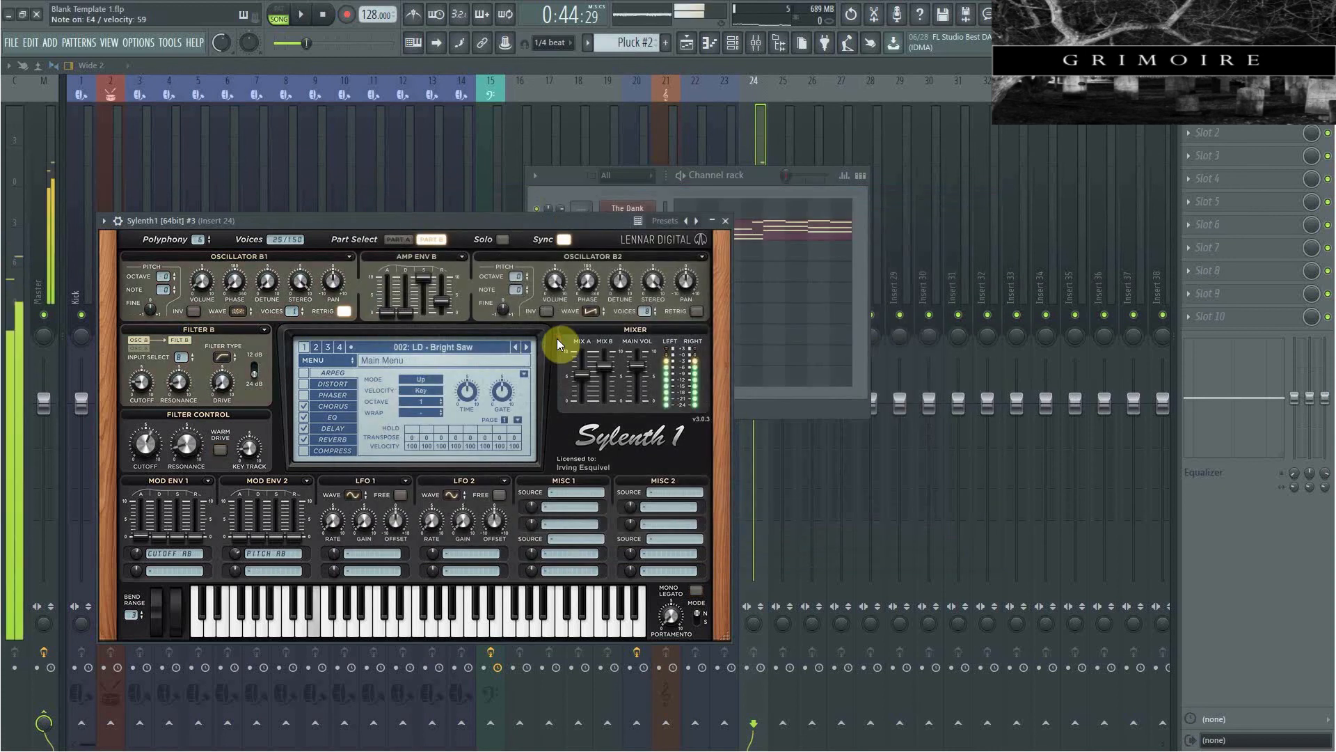
Turn on the upward arpeggiator in the Sylenth1 #3 channel settings and play the arrangement.
{"action": "left_click", "coordinate": [118, 220]}
{"action": "left_click", "coordinate": [177, 247]}
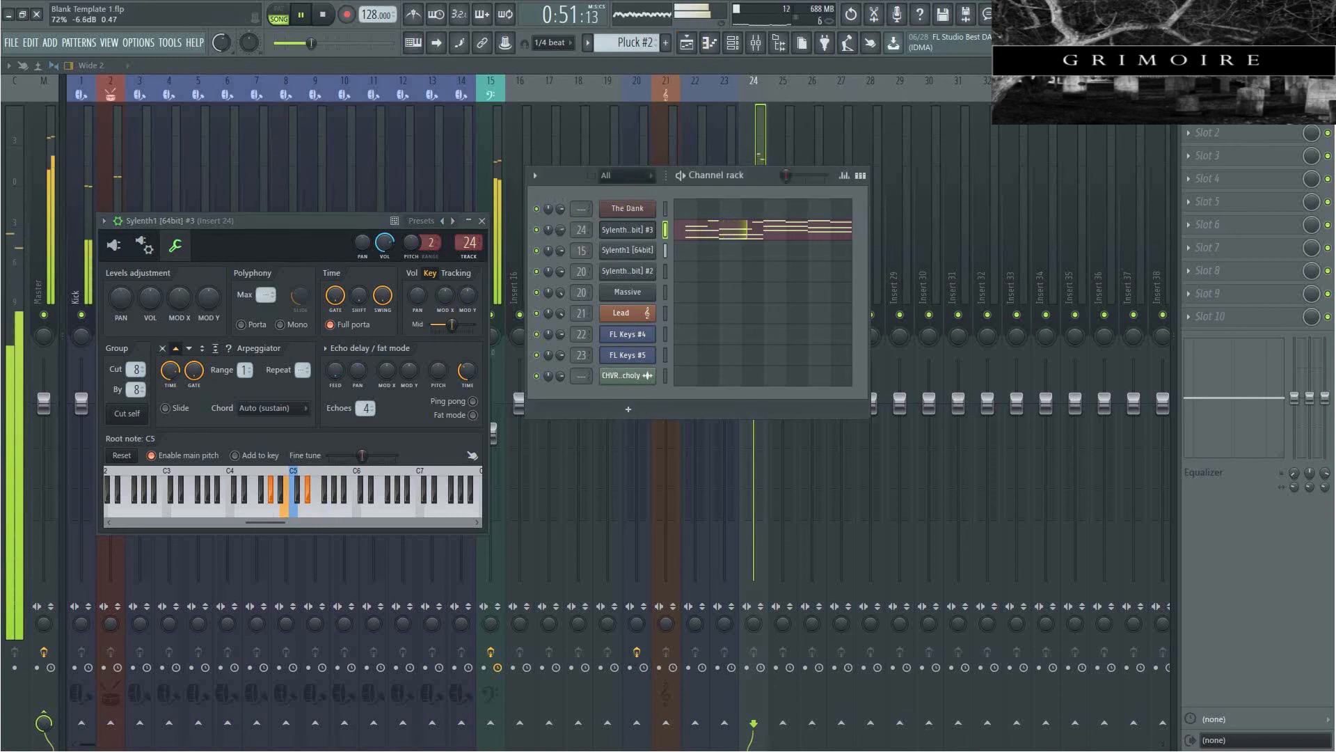
Check the Pluck #2 clip and its piano roll notes while the arrangement plays.
{"action": "left_click", "coordinate": [689, 42]}
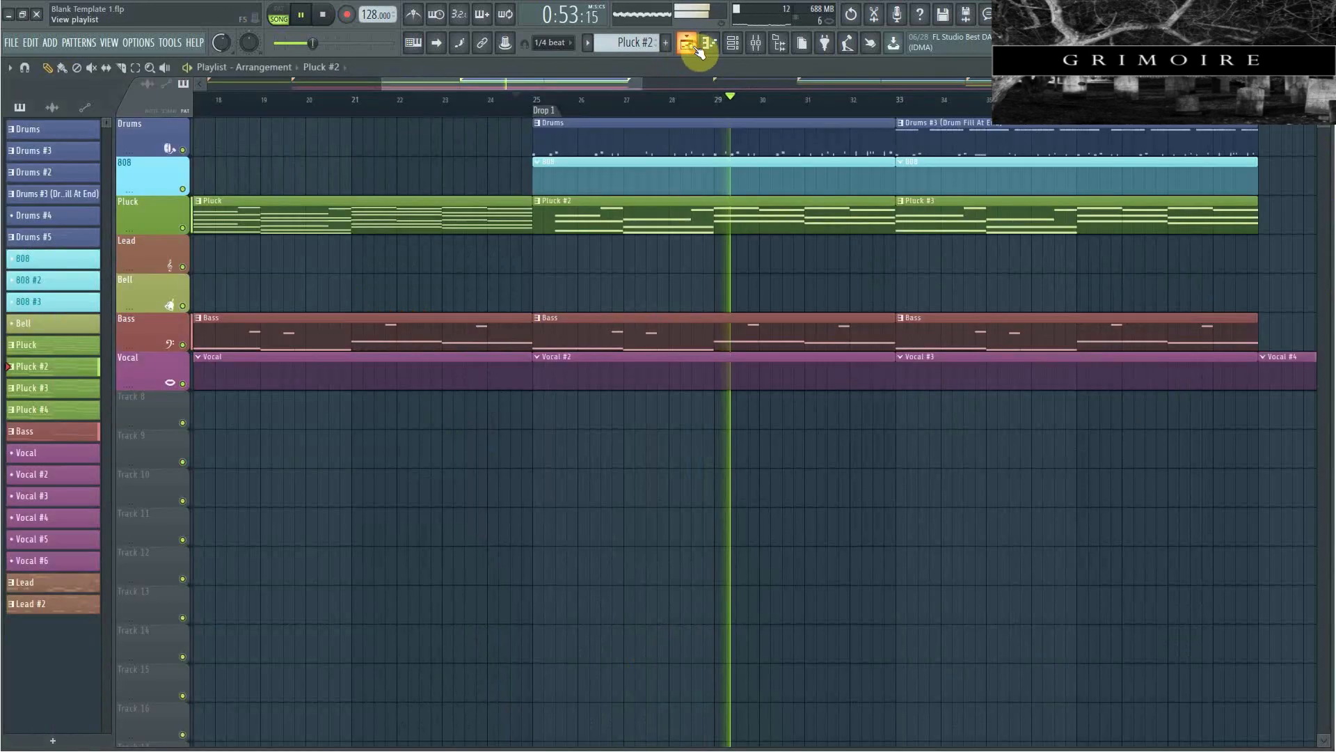
{"action": "double_click", "coordinate": [670, 220]}
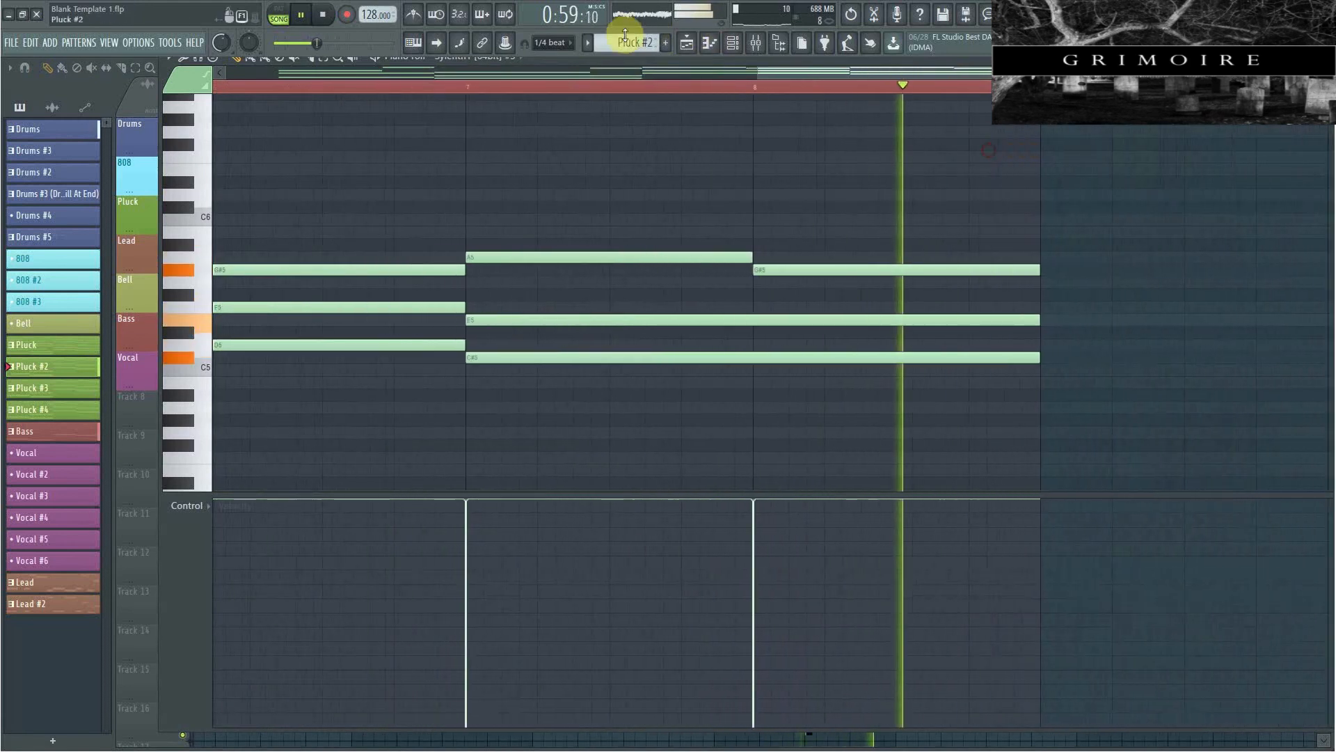
{"action": "left_click", "coordinate": [686, 42]}
Open the Pluck #3 pattern and cut all its Sylenth1 #2 notes.
{"action": "left_click", "coordinate": [910, 201]}
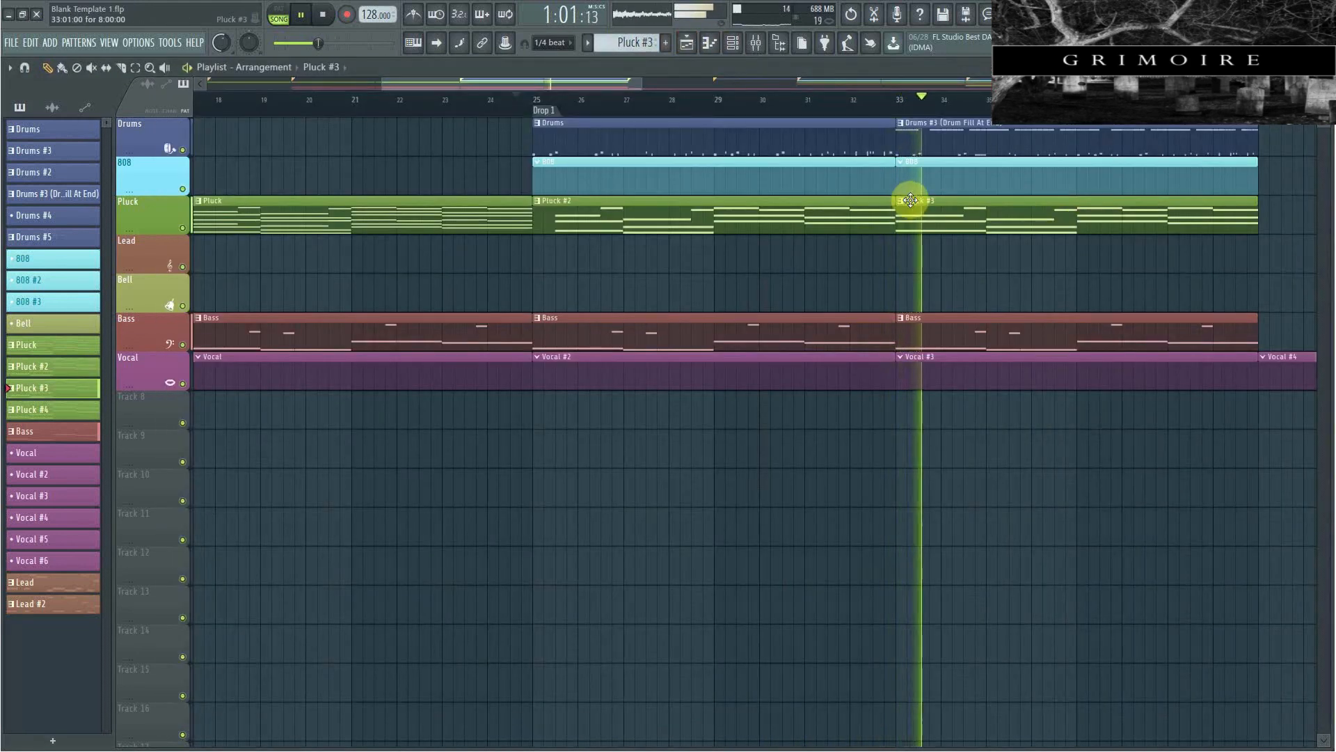
{"action": "double_click", "coordinate": [911, 200]}
{"action": "left_click", "coordinate": [734, 45]}
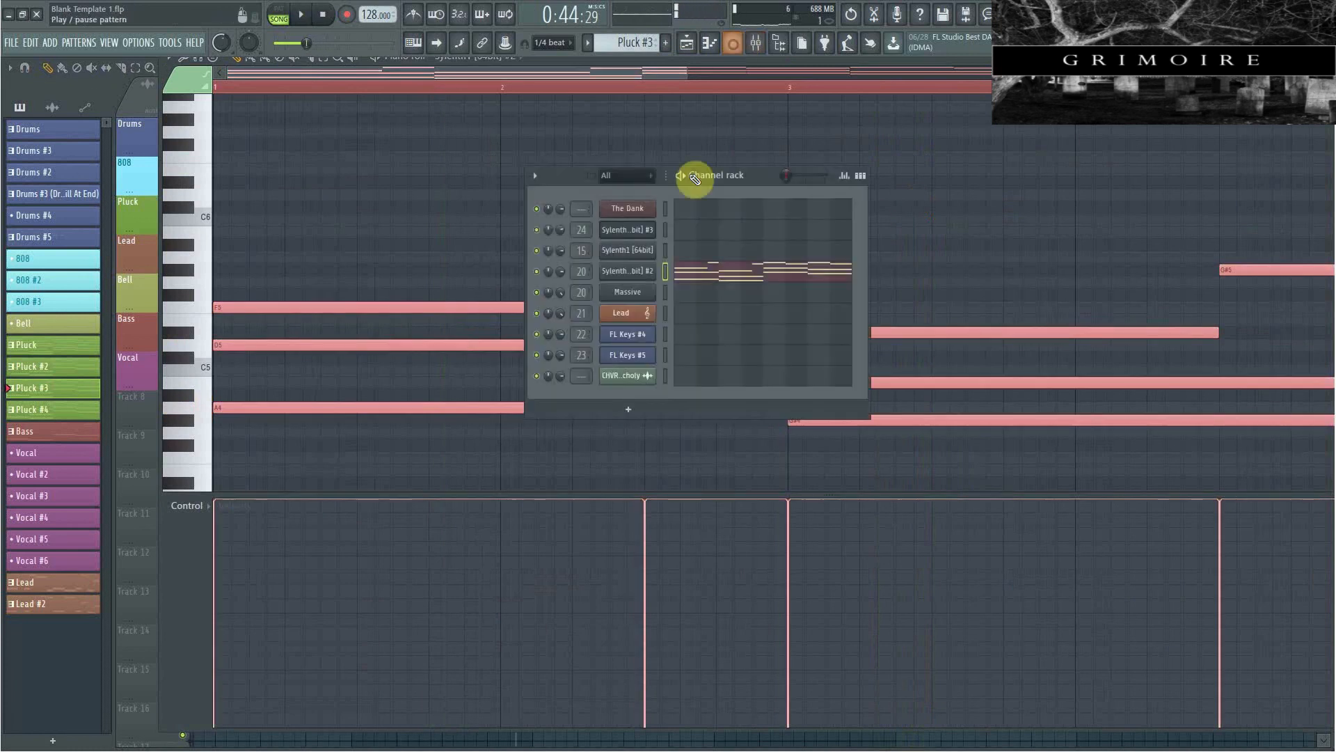
{"action": "left_click", "coordinate": [766, 272]}
{"action": "left_click", "coordinate": [765, 272]}
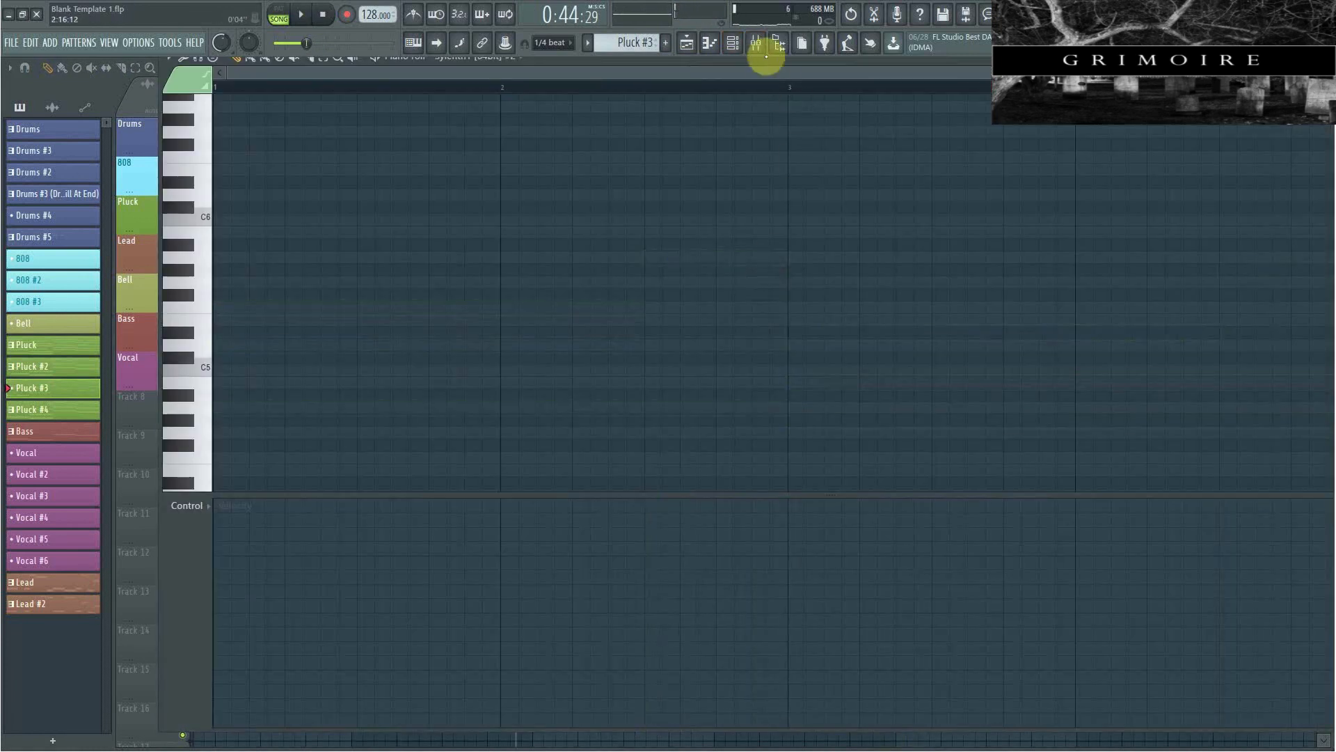
Paste the cut notes into the Sylenth1 #3 channel of the Pluck #3 pattern and show the channel rack.
{"action": "left_click", "coordinate": [755, 44]}
{"action": "left_click", "coordinate": [733, 43]}
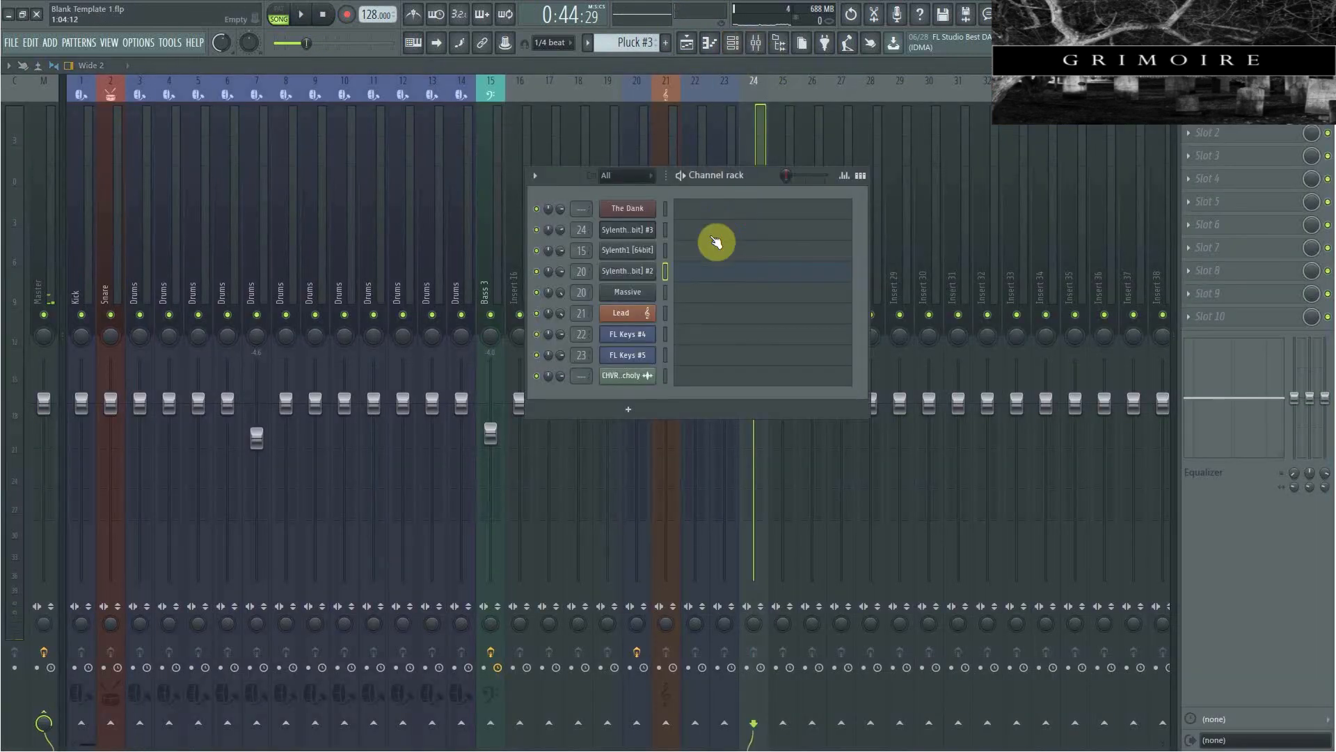
{"action": "left_click", "coordinate": [699, 257]}
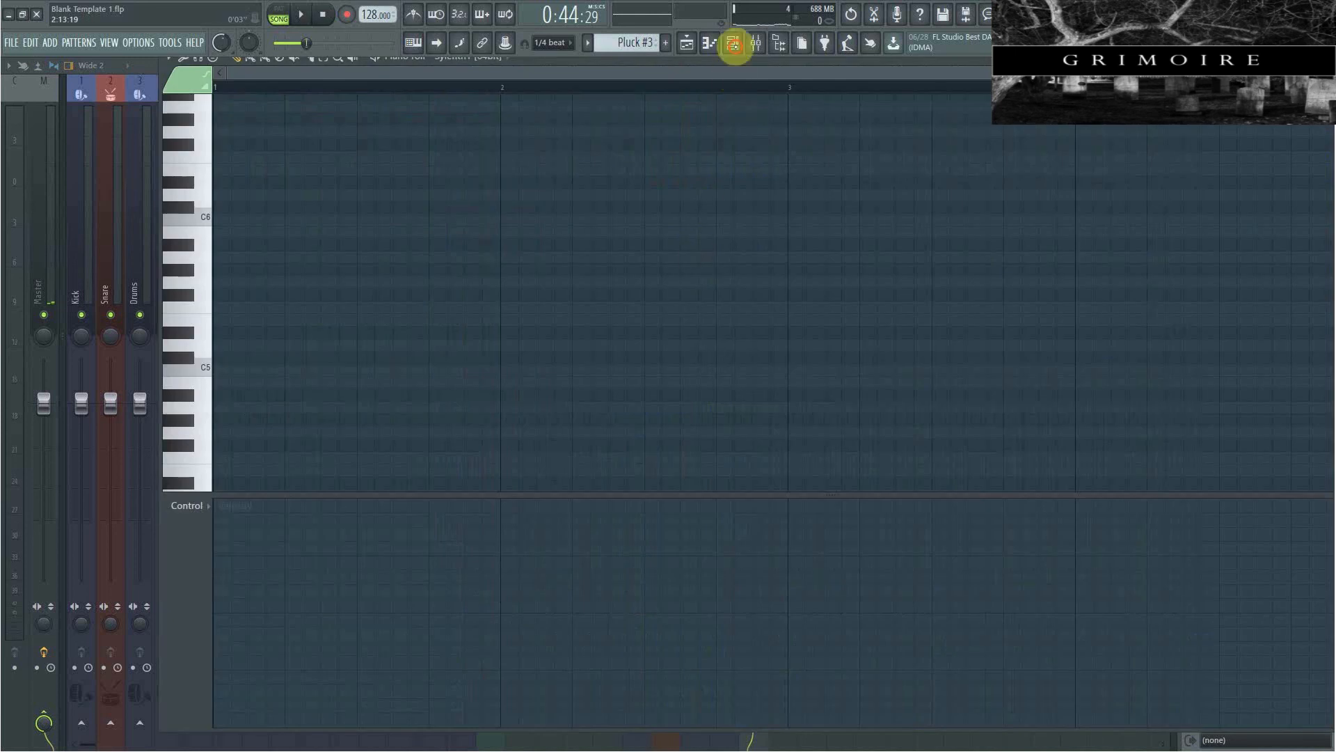
{"action": "left_click", "coordinate": [733, 43]}
{"action": "left_click", "coordinate": [723, 231]}
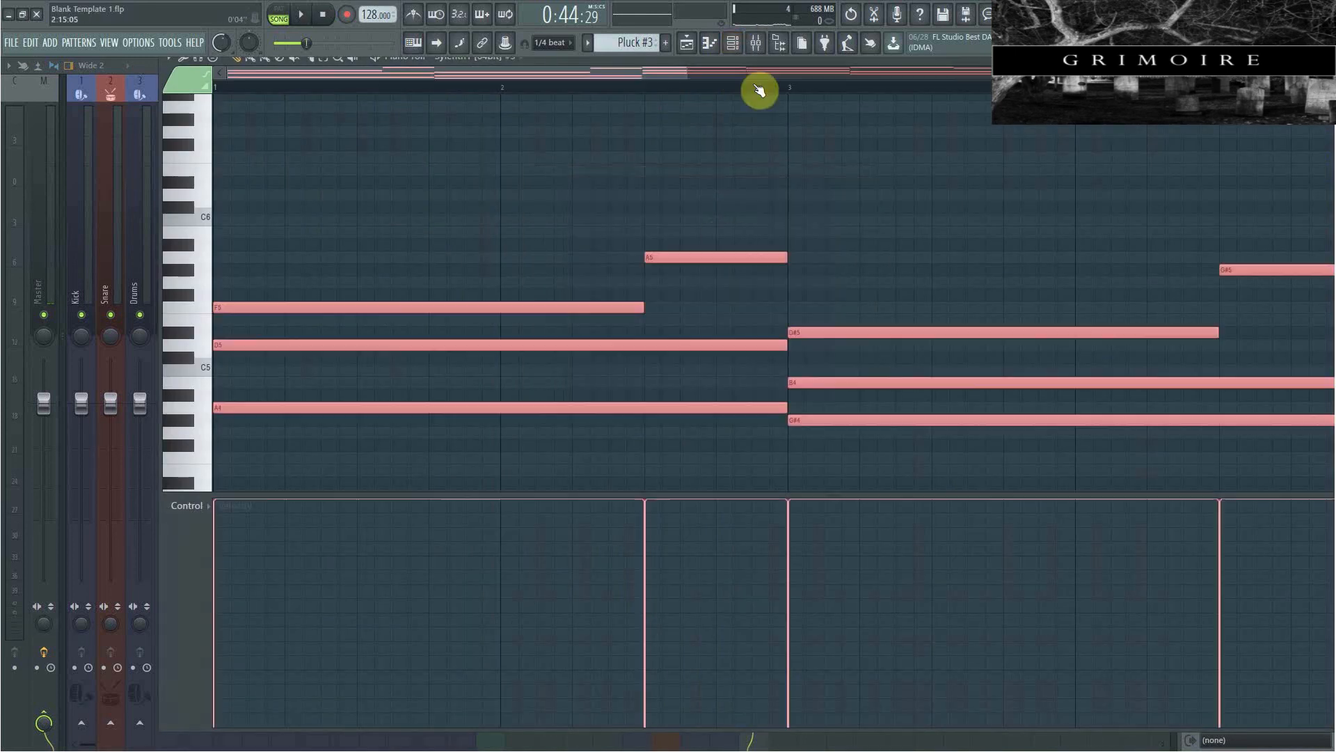
{"action": "left_click", "coordinate": [732, 45]}
Play the arrangement and apply the Sylenth1 #3 channel's name to mixer track 24.
{"action": "key", "text": "space"}
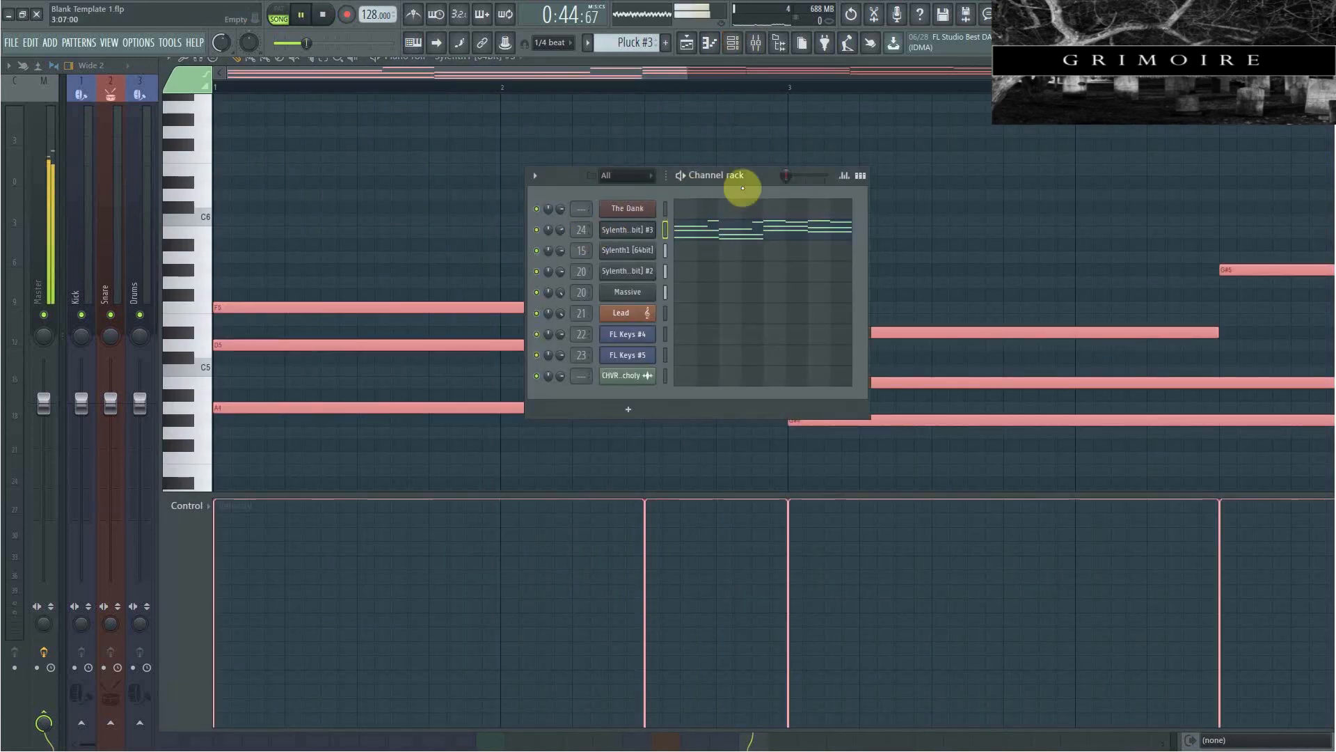
{"action": "left_click", "coordinate": [631, 235]}
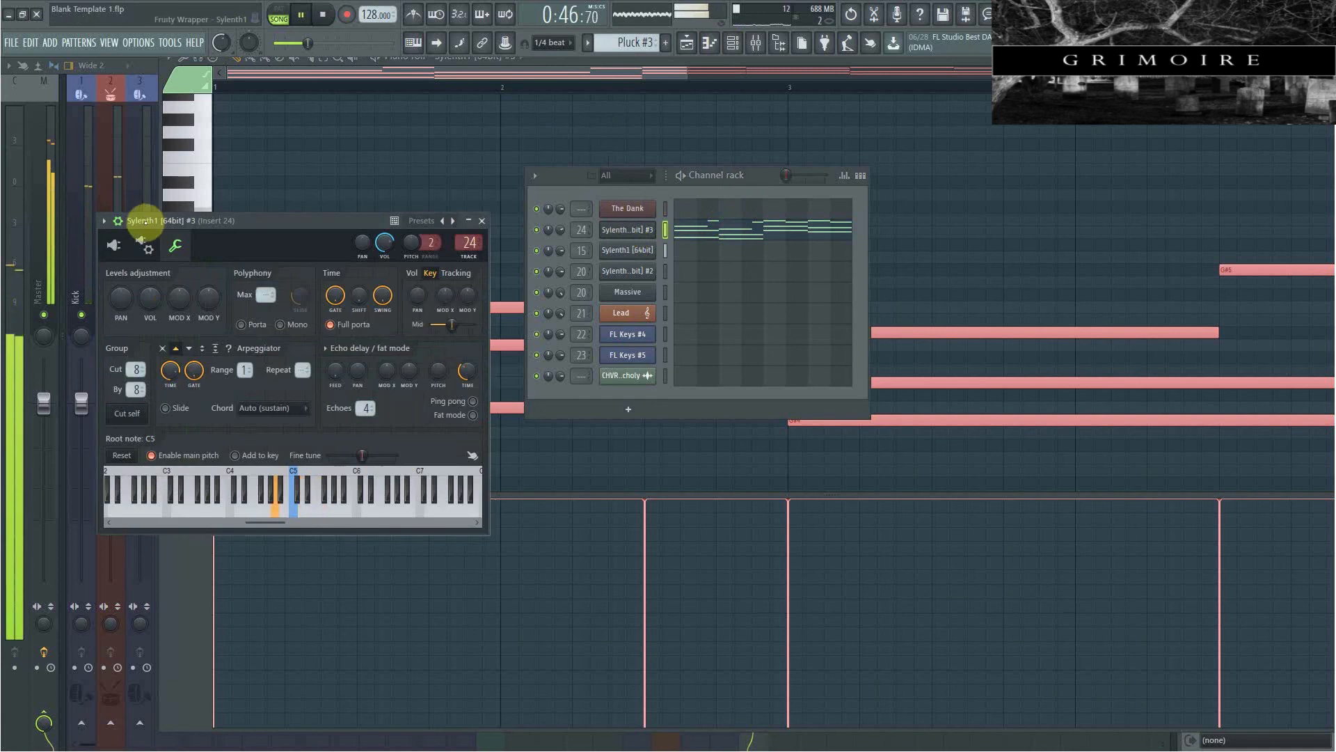
{"action": "left_click", "coordinate": [103, 221]}
{"action": "left_click", "coordinate": [300, 270]}
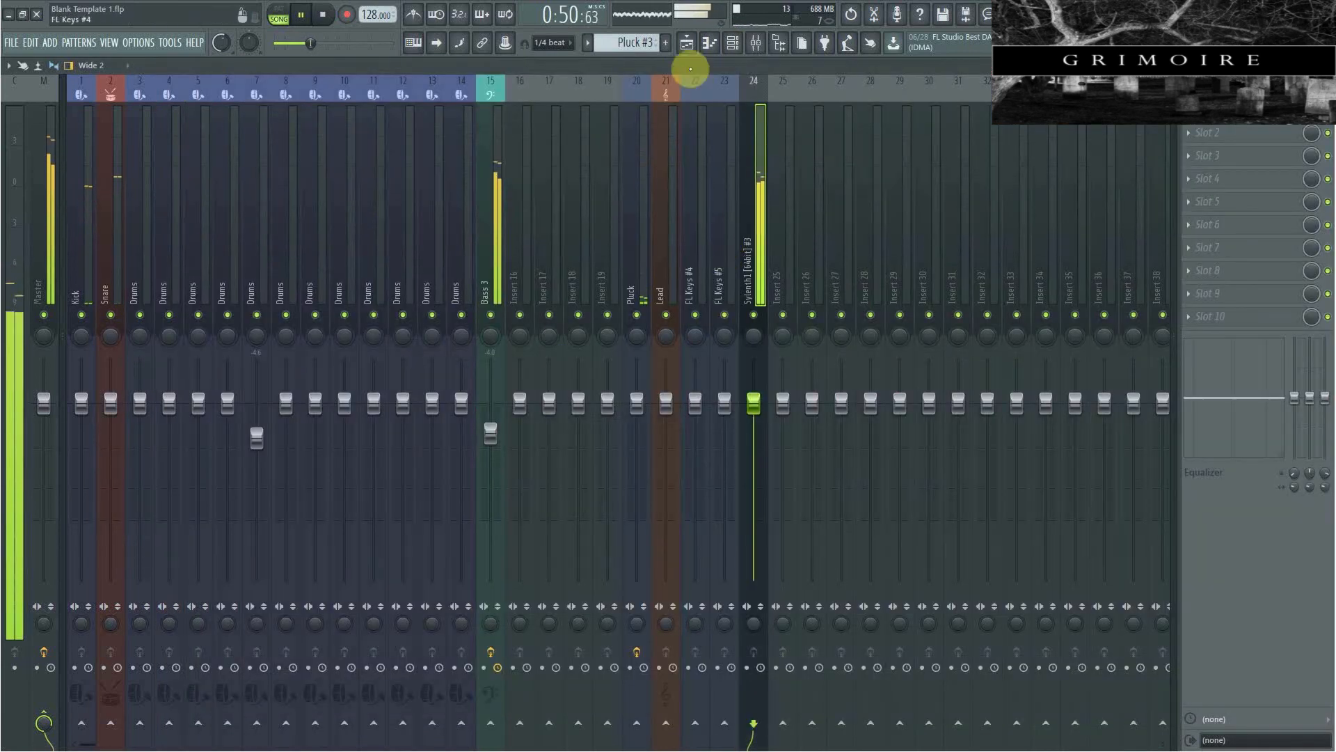
Listen to the arrangement through Drop 1 and Breakdown 1, and from just before Drop 2, to check the new sound.
{"action": "left_click", "coordinate": [687, 43]}
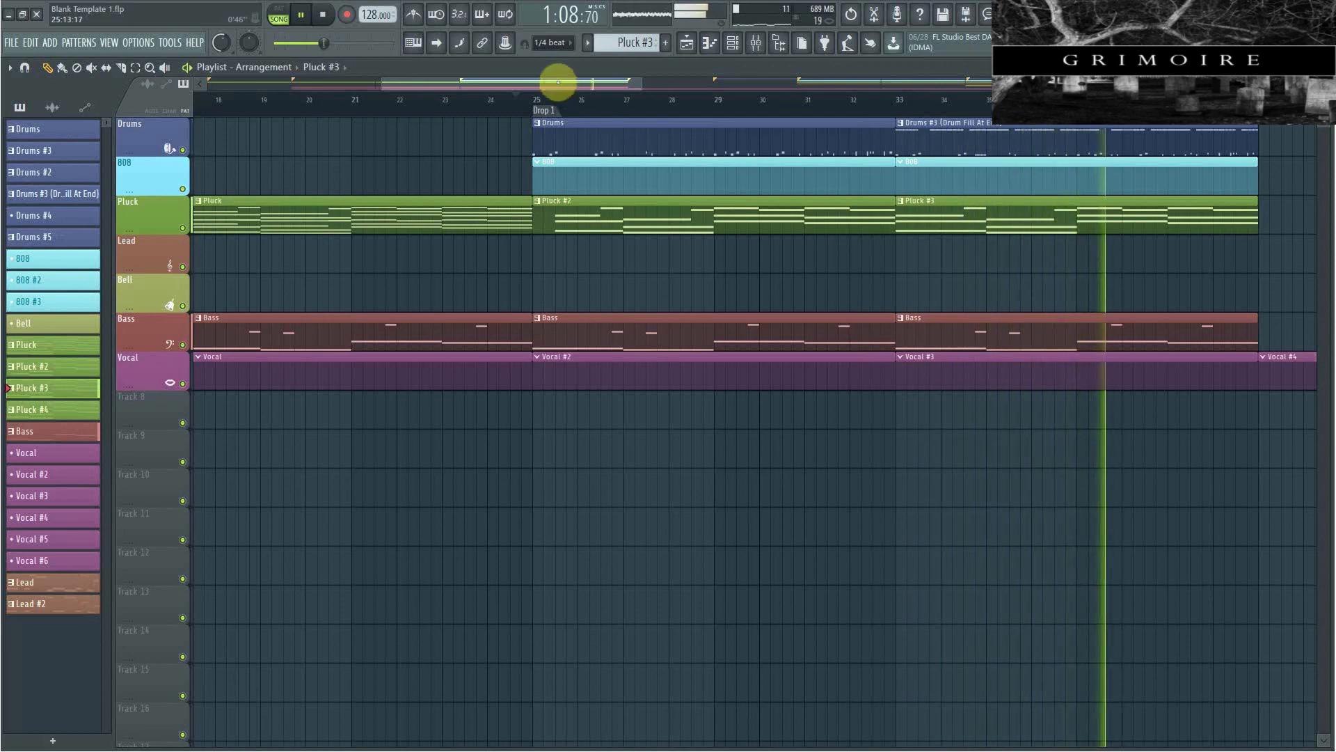
{"action": "left_click_drag", "start_coordinate": [558, 82], "coordinate": [752, 113]}
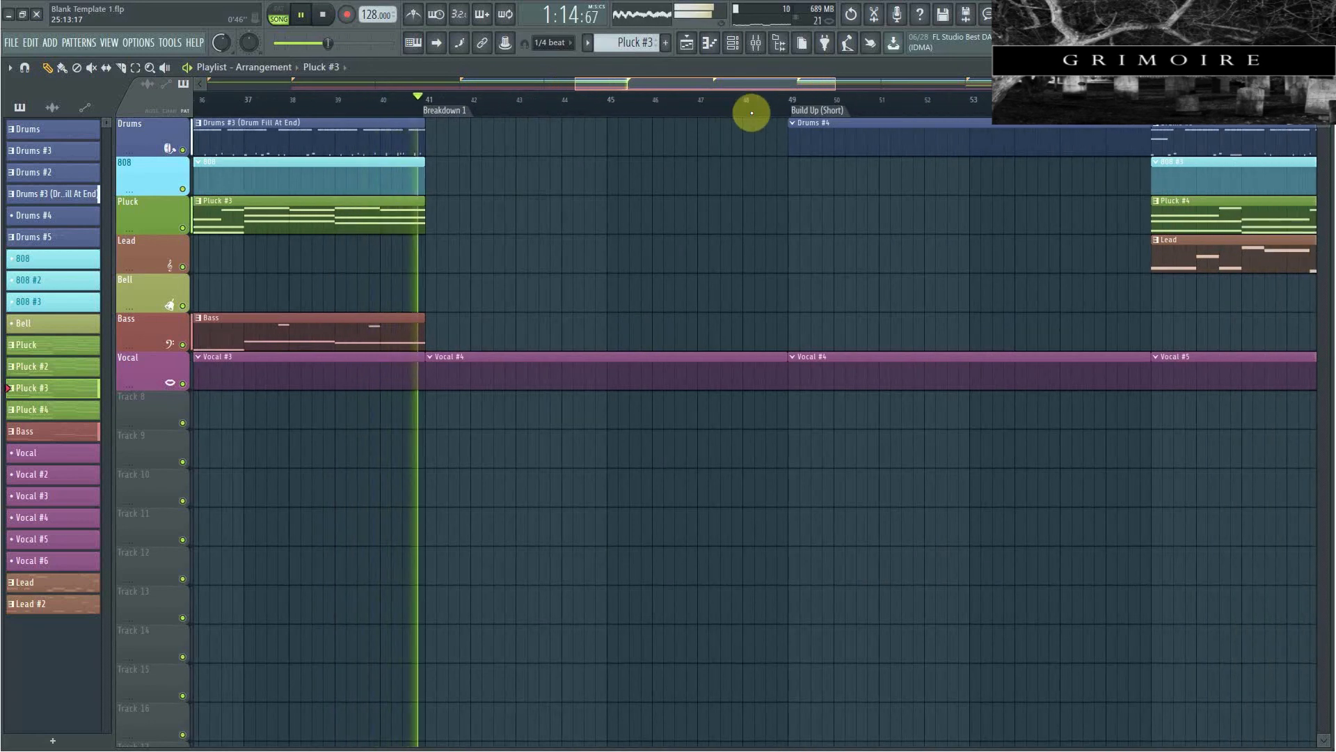
{"action": "left_click_drag", "start_coordinate": [751, 113], "coordinate": [831, 136]}
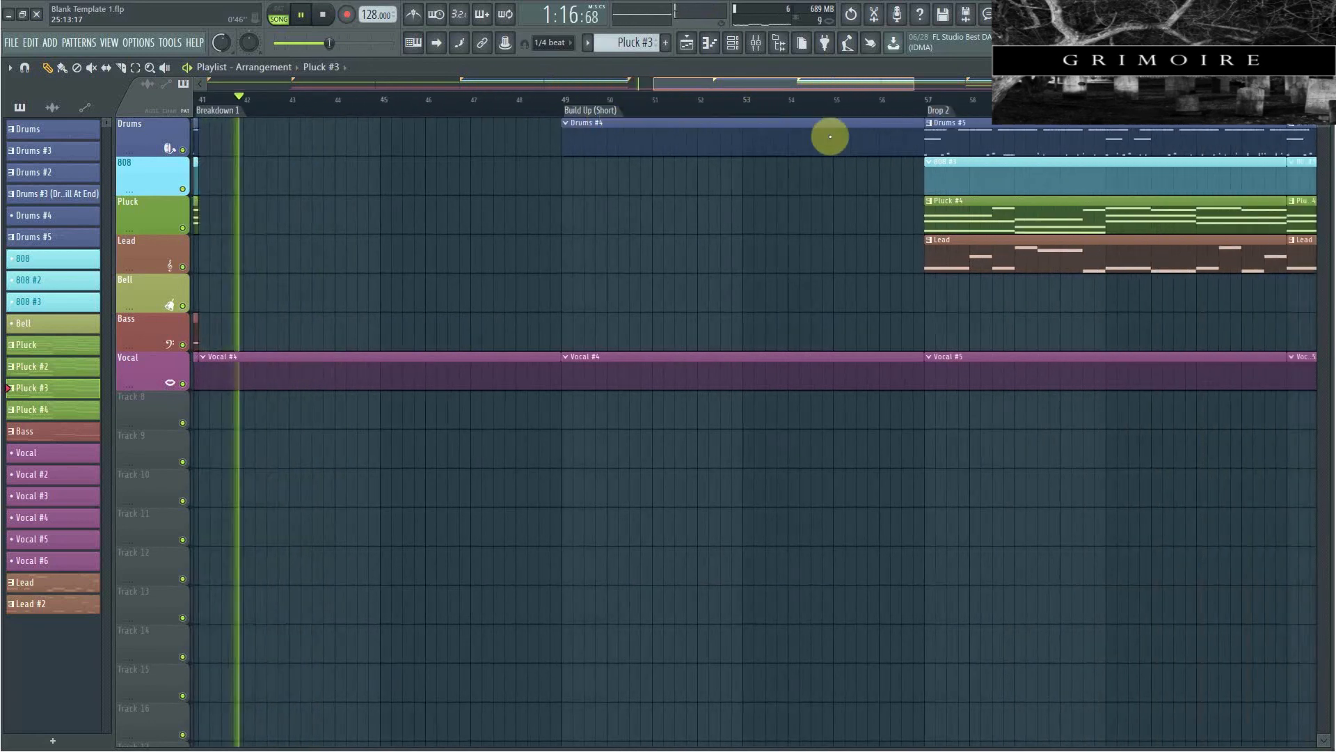
{"action": "left_click", "coordinate": [781, 111]}
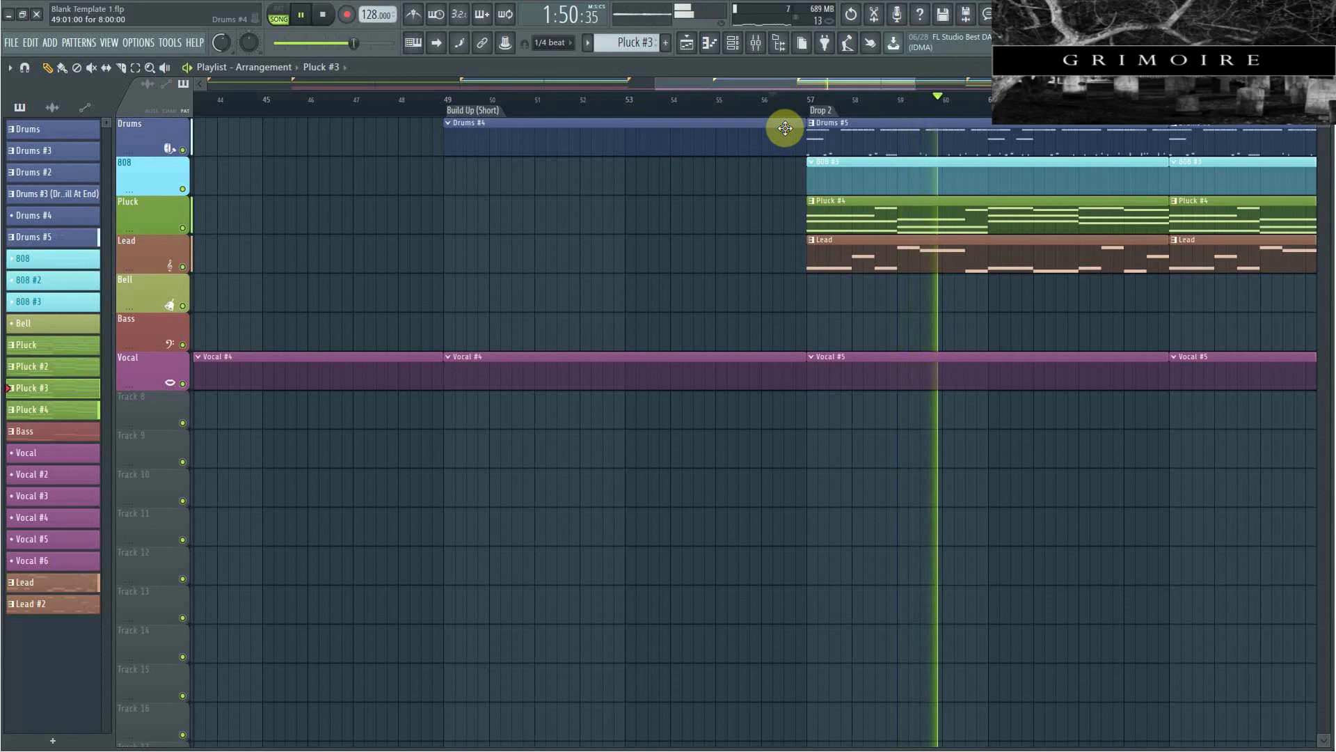
{"action": "key", "text": "space"}
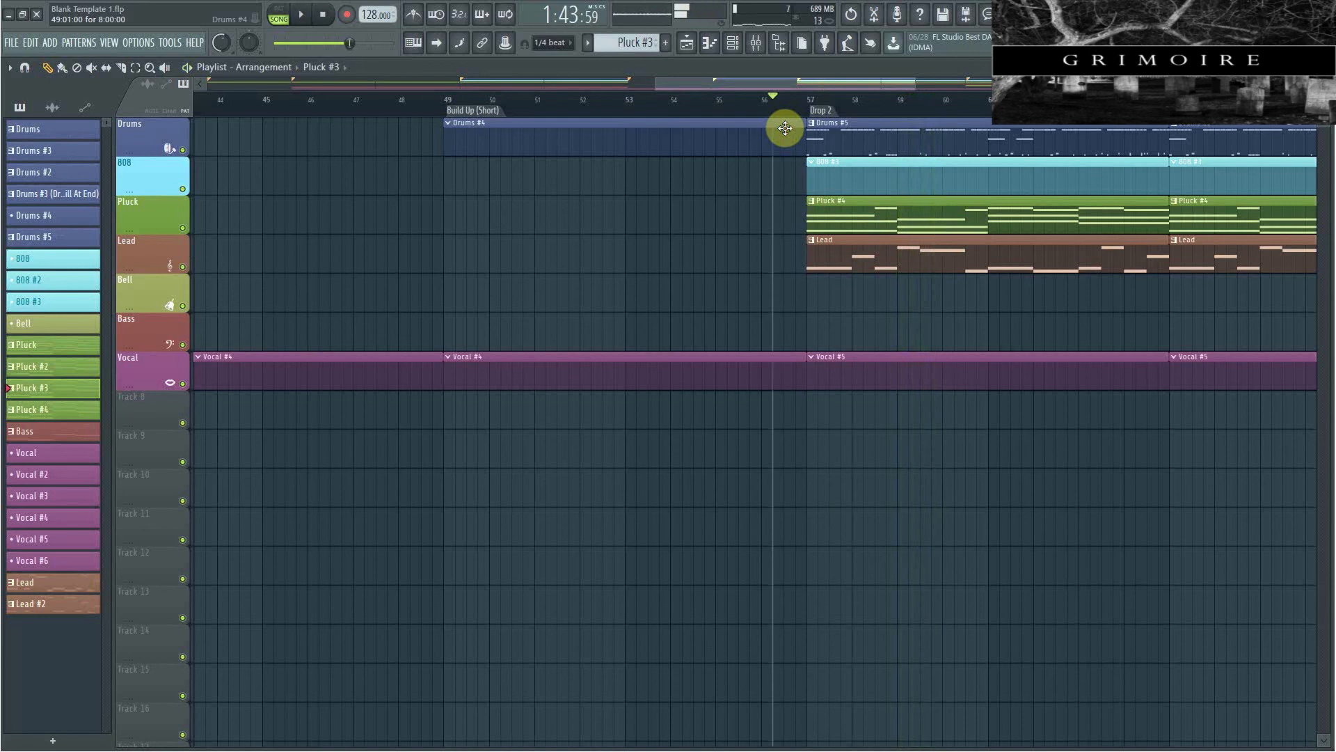
Move all notes of the Pluck #4 pattern from Sylenth1 #2 to the Sylenth1 #3 channel.
{"action": "double_click", "coordinate": [877, 207]}
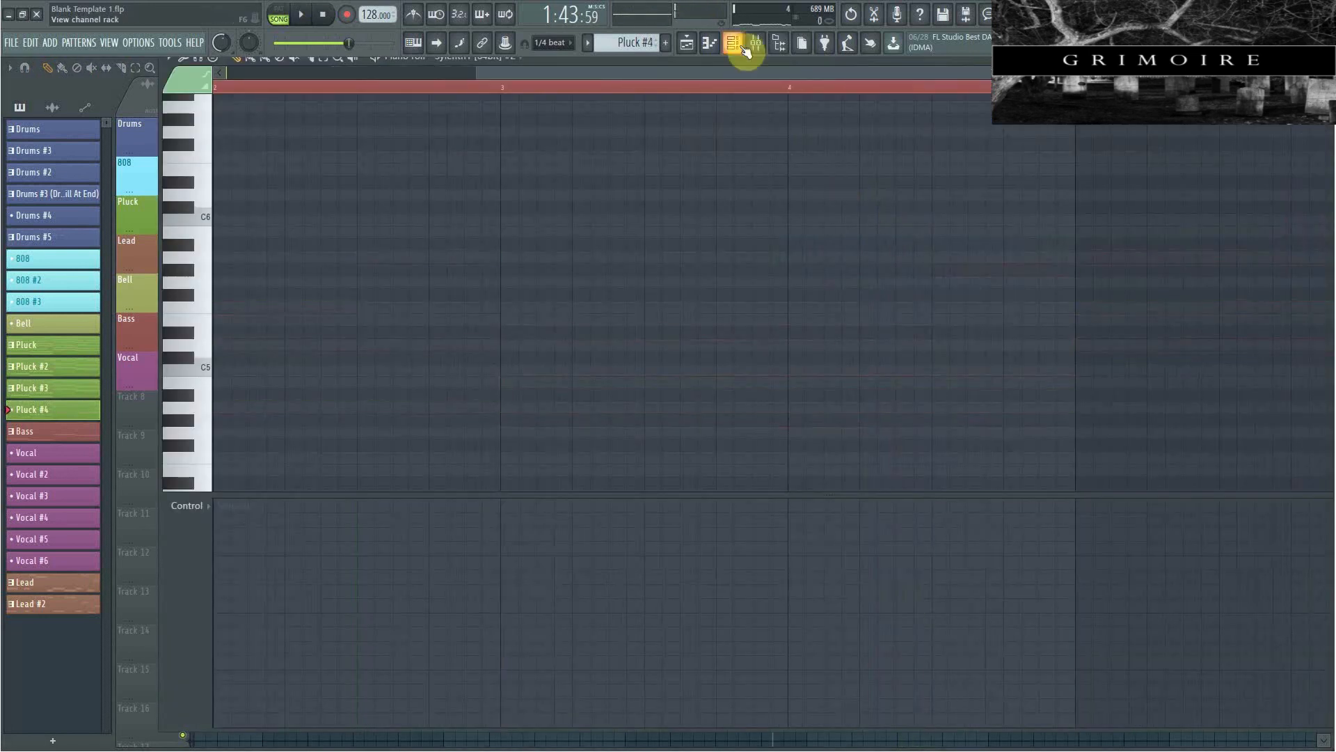
{"action": "left_click", "coordinate": [732, 42]}
{"action": "left_click", "coordinate": [707, 232]}
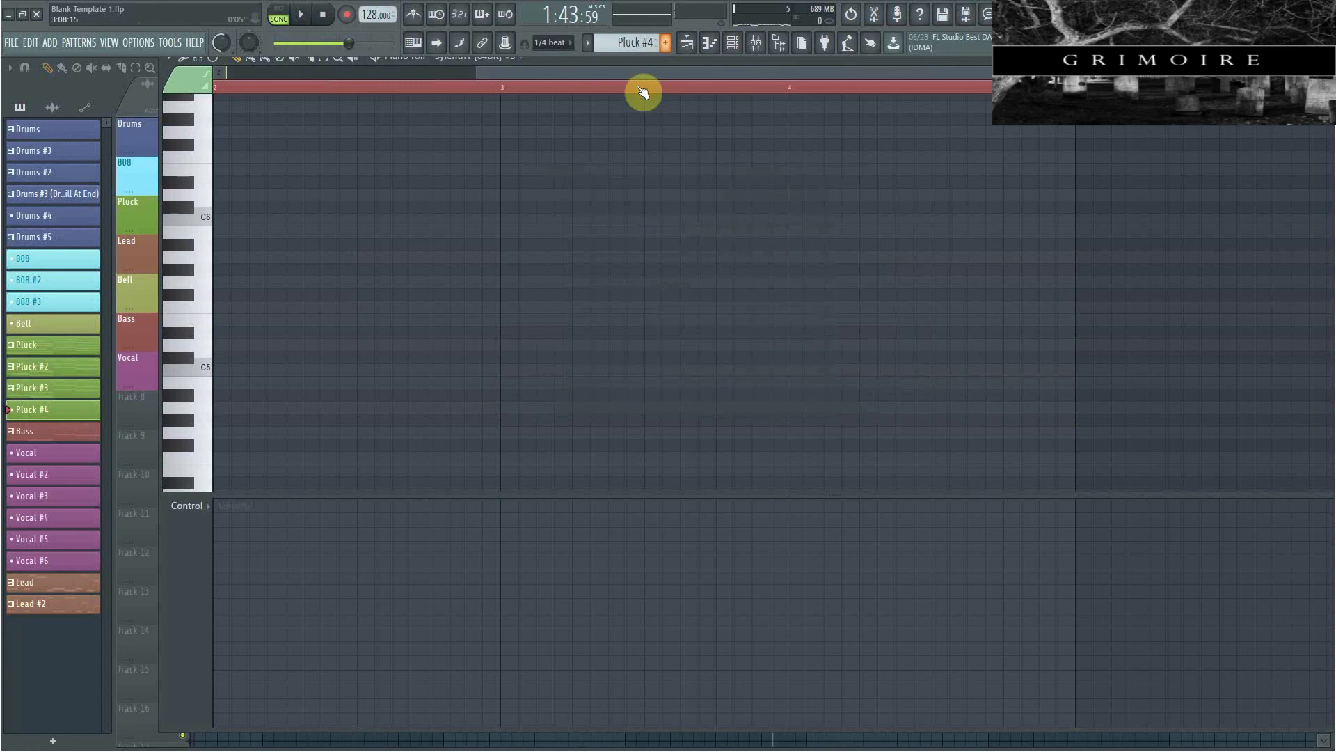
{"action": "left_click", "coordinate": [732, 43]}
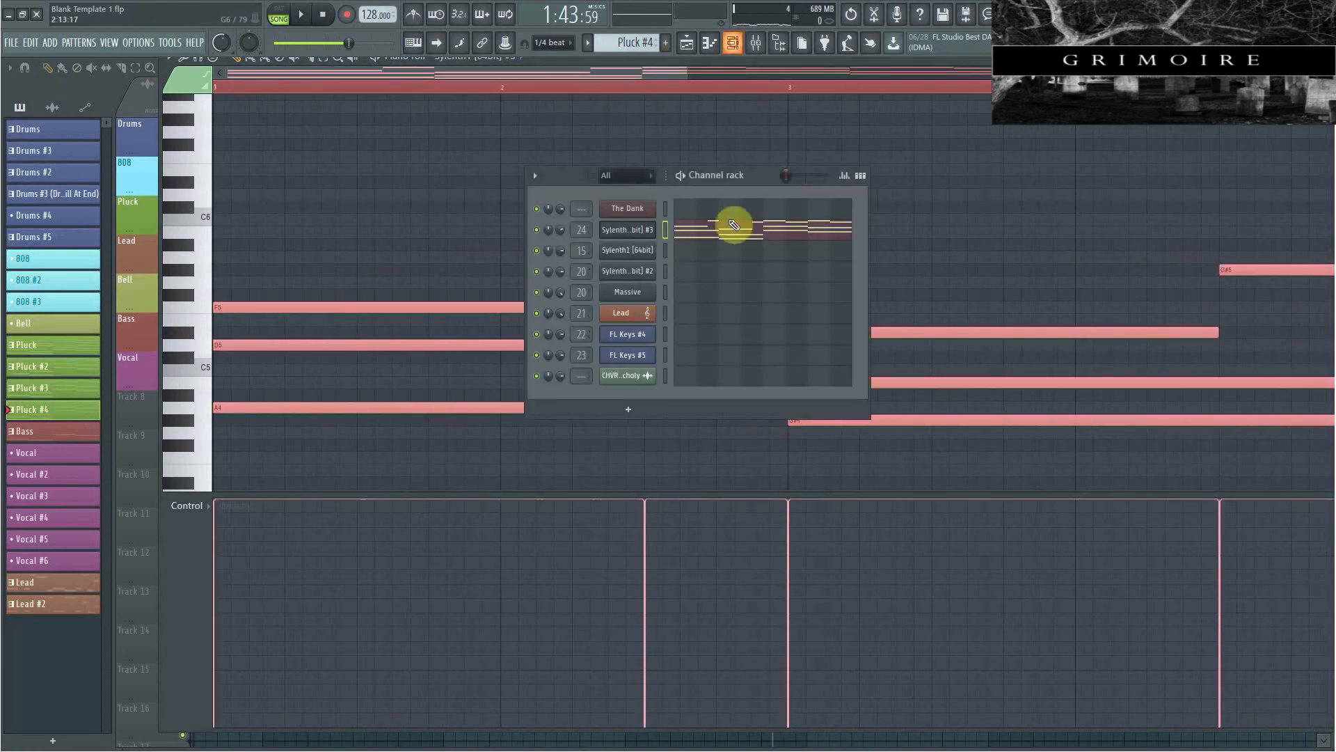
Cut all notes from the Lead pattern and show the channel rack with The Dank channel selected.
{"action": "left_click", "coordinate": [694, 43]}
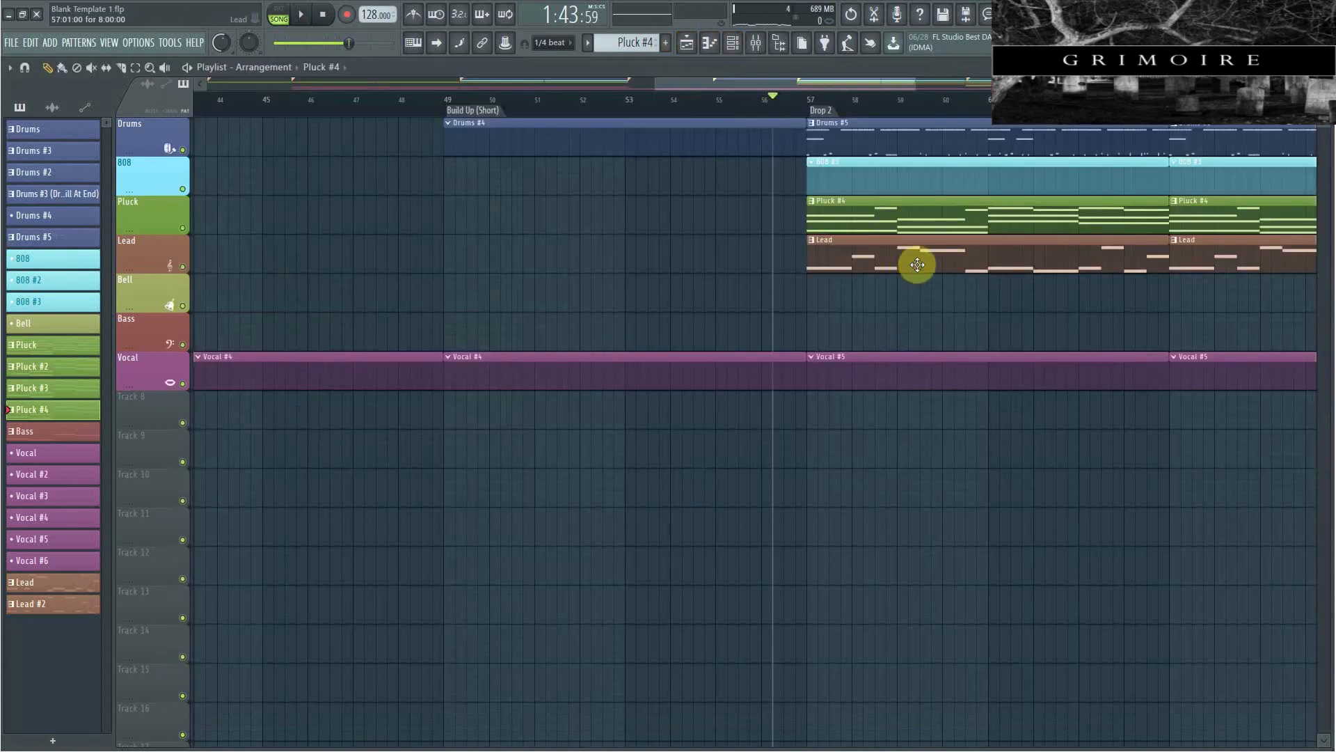
{"action": "double_click", "coordinate": [916, 262]}
{"action": "key", "text": "ctrl+x"}
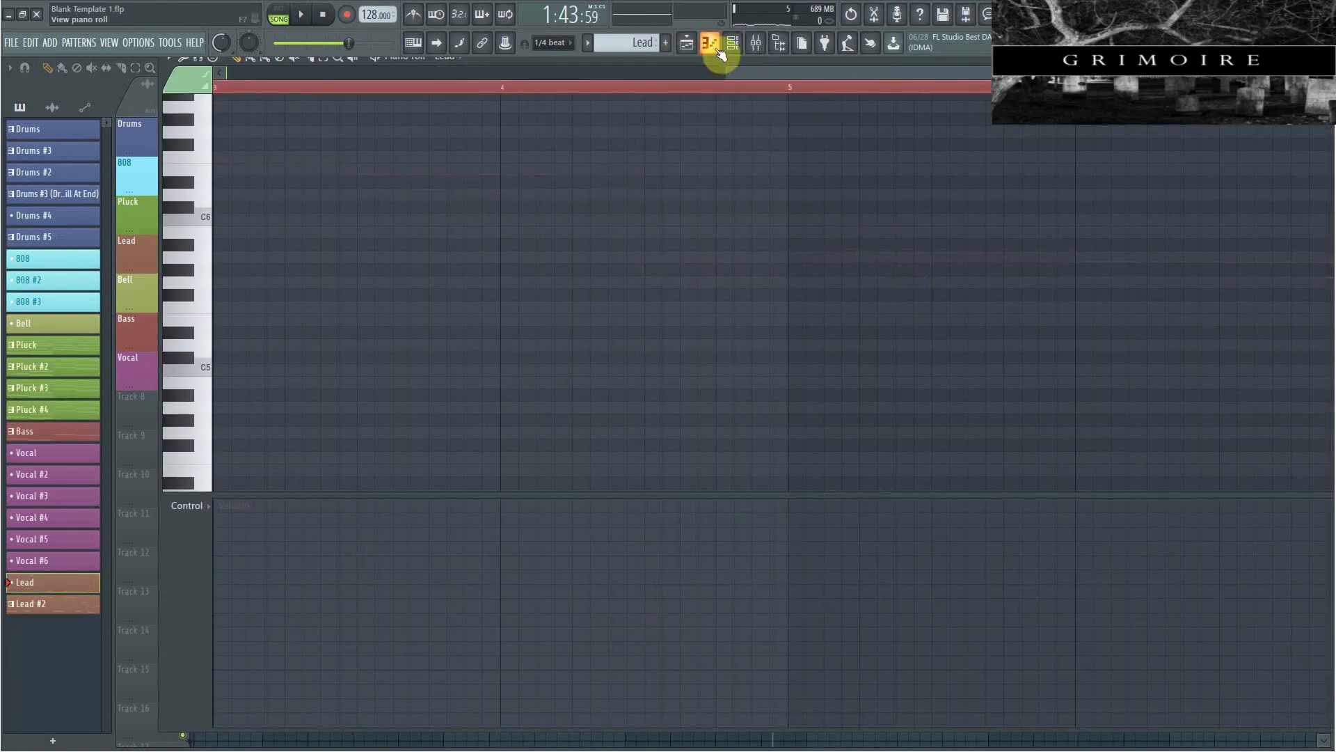
{"action": "left_click", "coordinate": [730, 46]}
{"action": "left_click", "coordinate": [644, 209]}
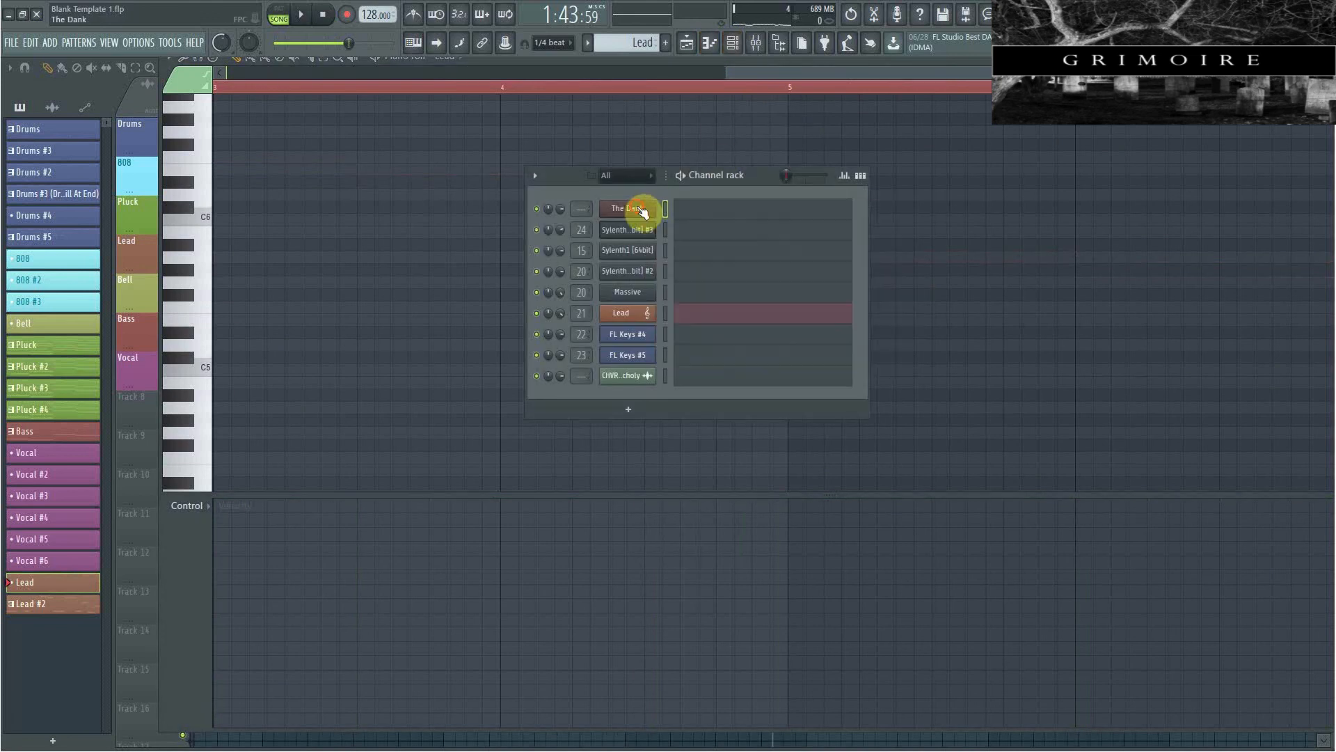
Show the file and plugin browser and collapse all its expanded folders.
{"action": "left_click", "coordinate": [779, 43]}
{"action": "left_click", "coordinate": [780, 43]}
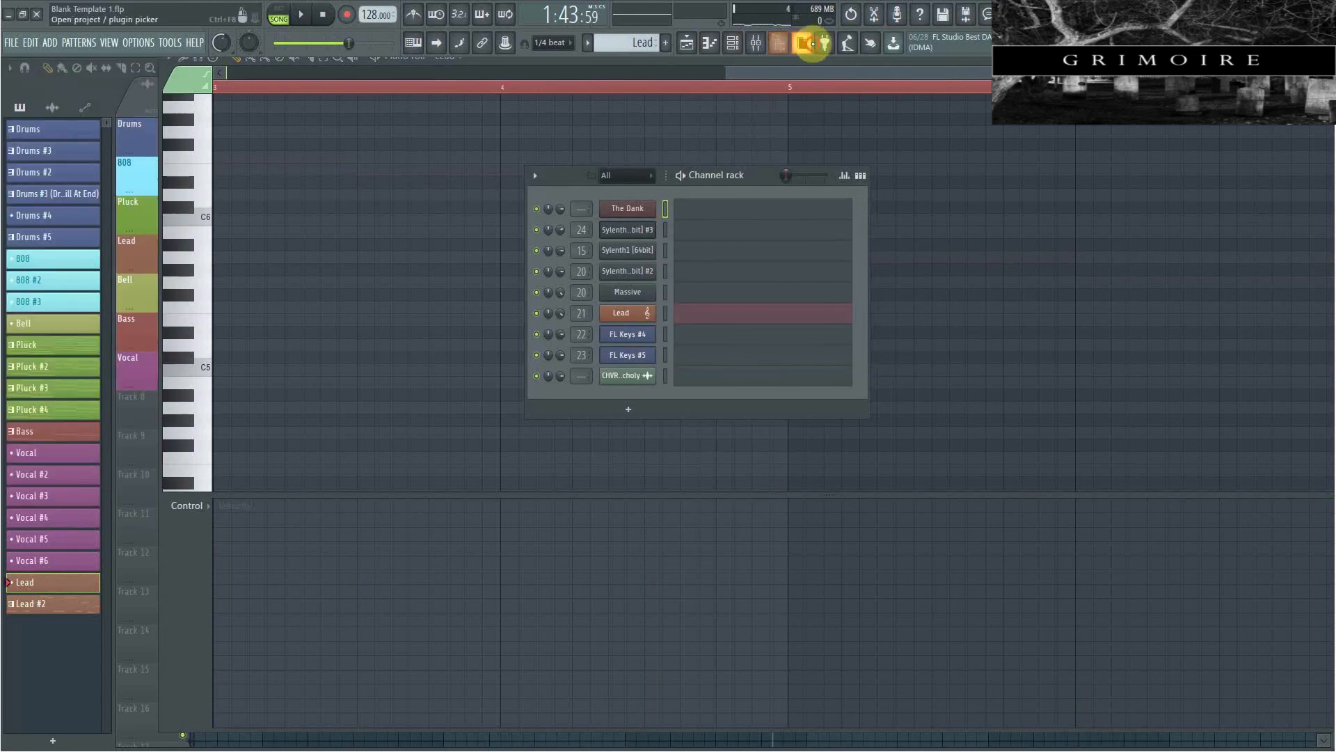
{"action": "left_click", "coordinate": [756, 46]}
{"action": "left_click", "coordinate": [760, 45]}
{"action": "left_click", "coordinate": [780, 44]}
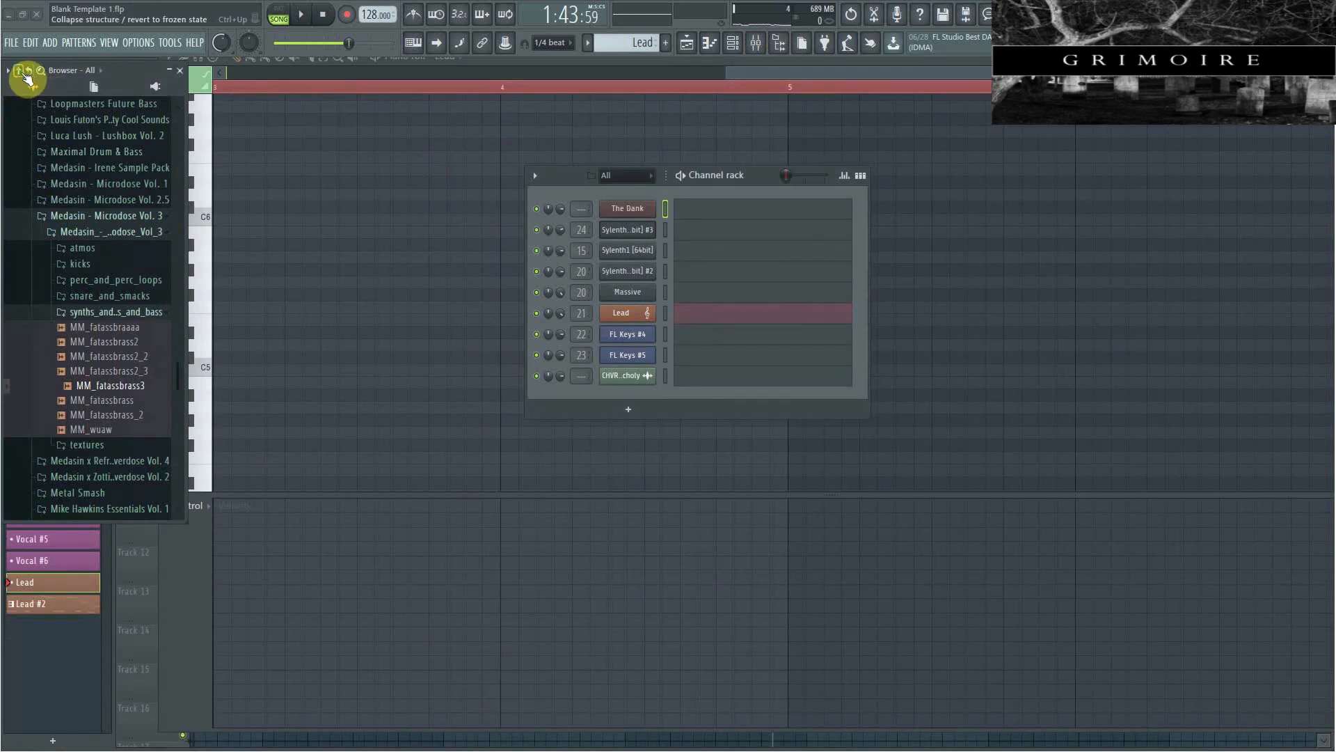
{"action": "left_click", "coordinate": [25, 75]}
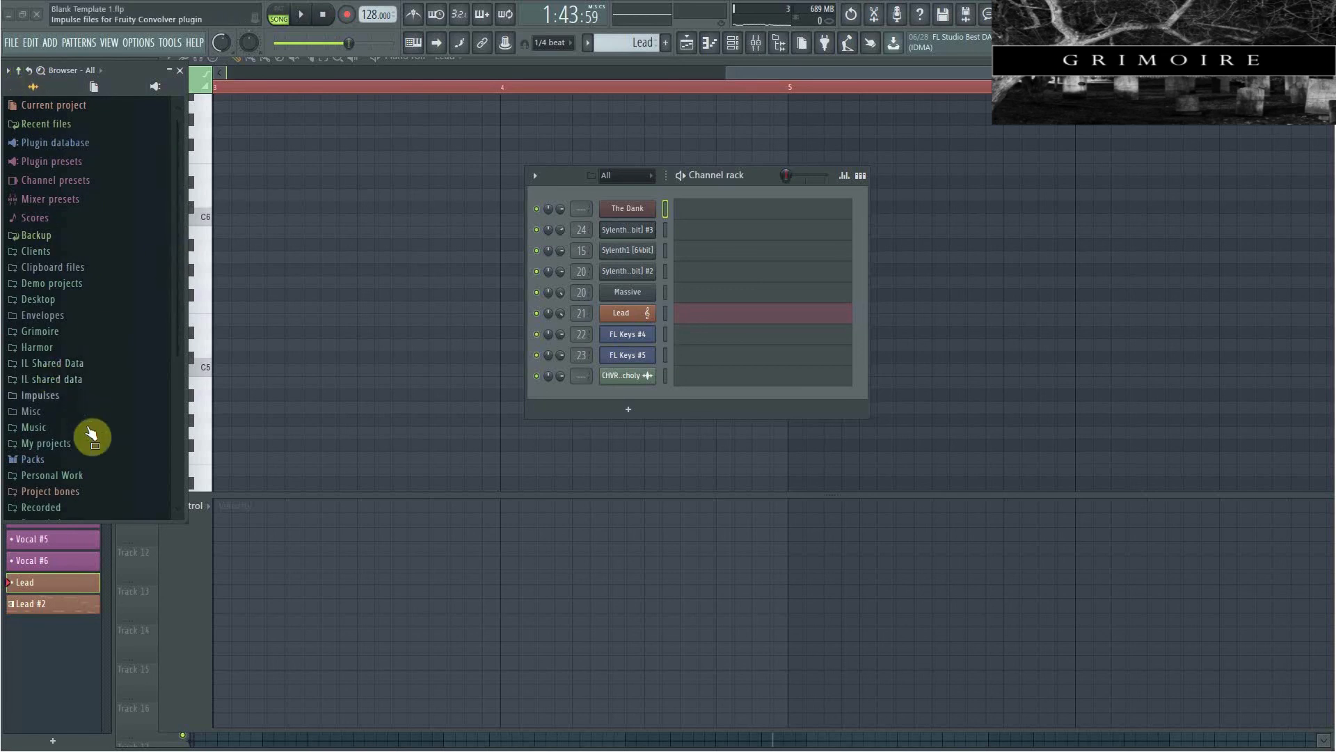
Look through the Sample Instruments folder in the browser and collapse it again.
{"action": "scroll", "coordinate": [94, 449], "scroll_direction": "down", "scroll_amount": 5}
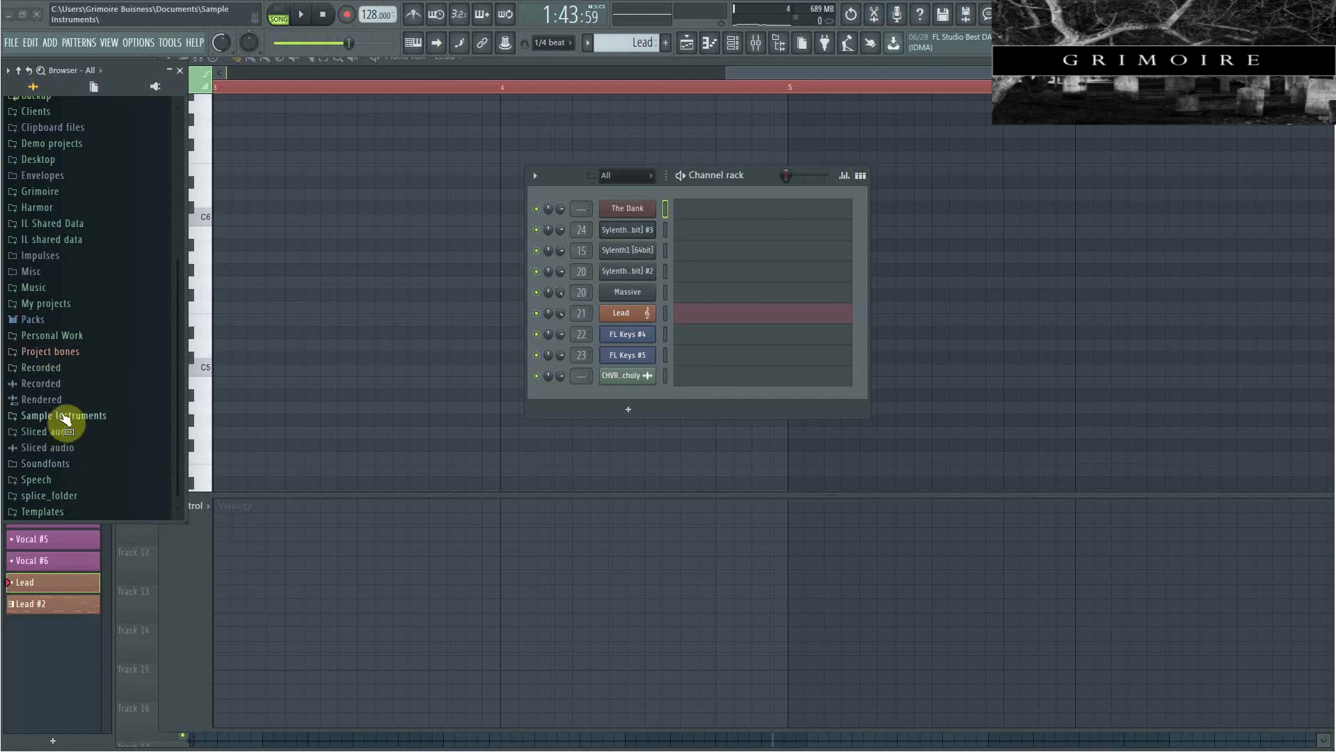
{"action": "left_click", "coordinate": [64, 416]}
{"action": "scroll", "coordinate": [115, 461], "scroll_direction": "down", "scroll_amount": 3}
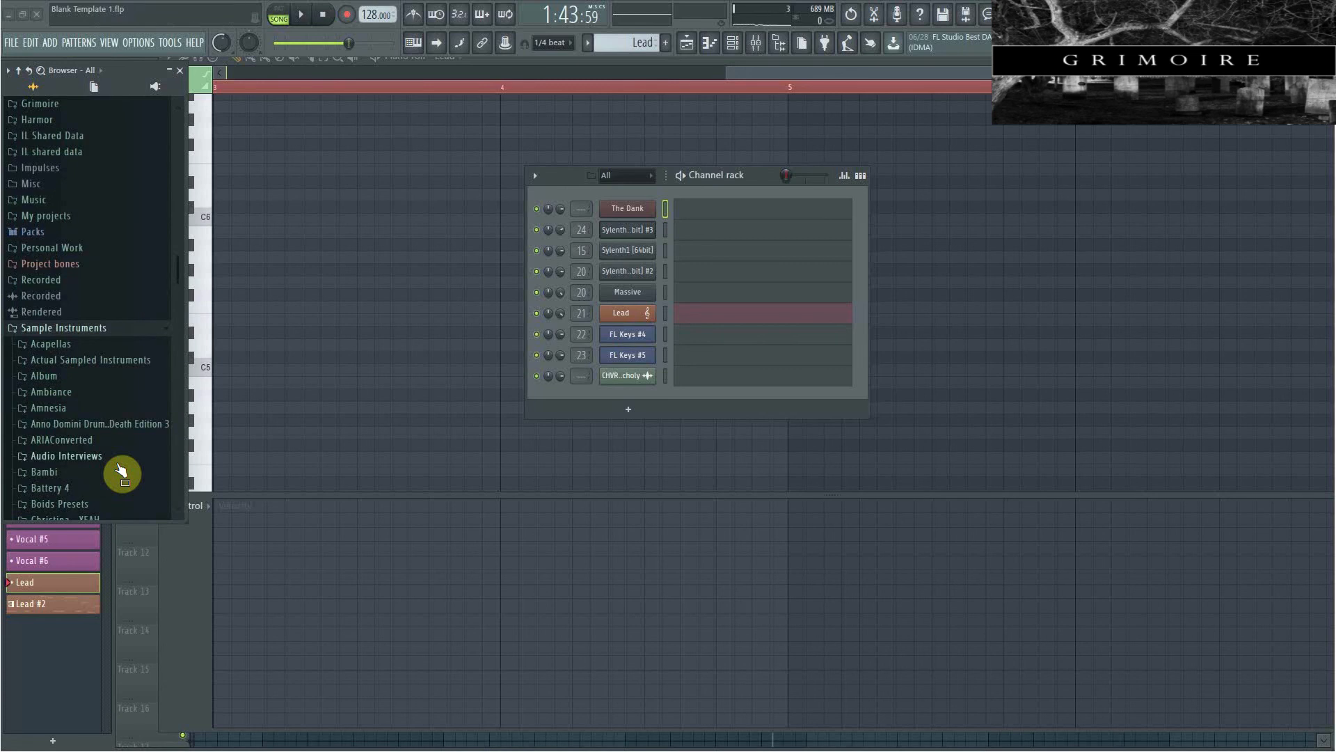
{"action": "scroll", "coordinate": [115, 466], "scroll_direction": "down", "scroll_amount": 6}
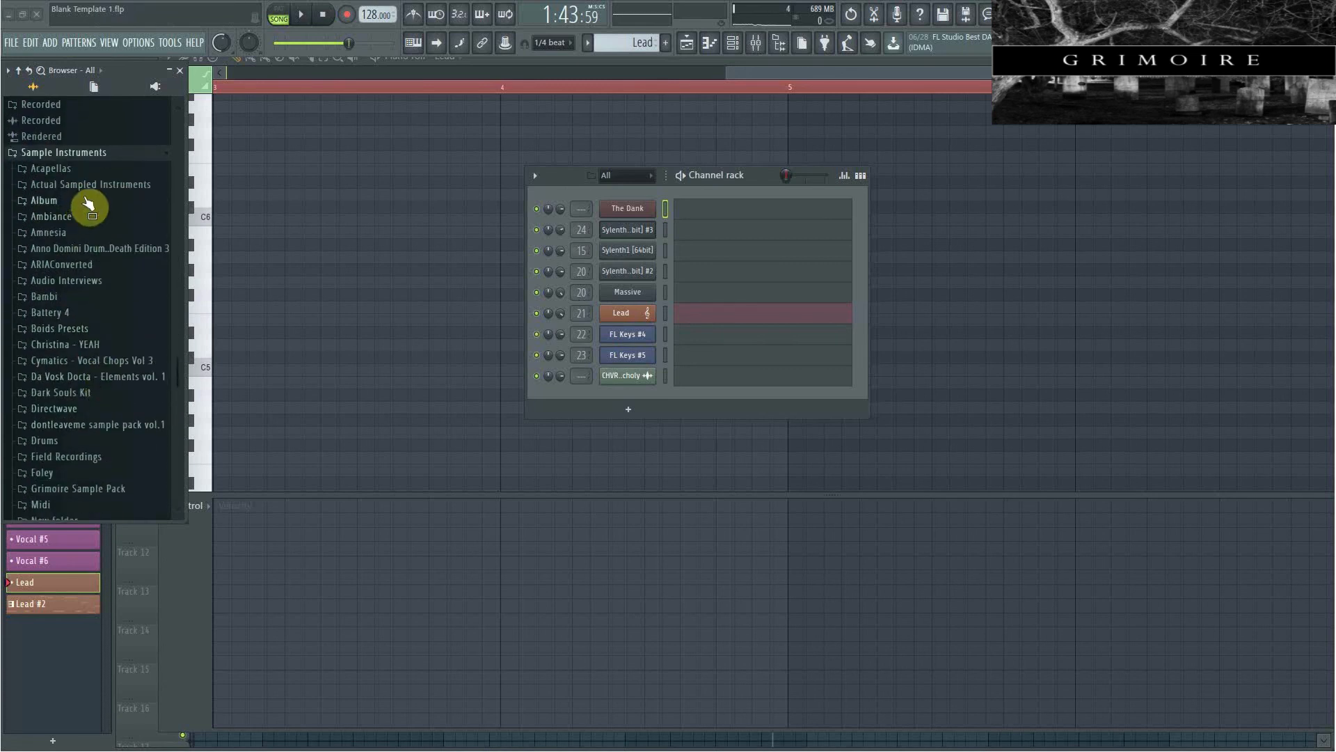
{"action": "scroll", "coordinate": [104, 337], "scroll_direction": "down", "scroll_amount": 6}
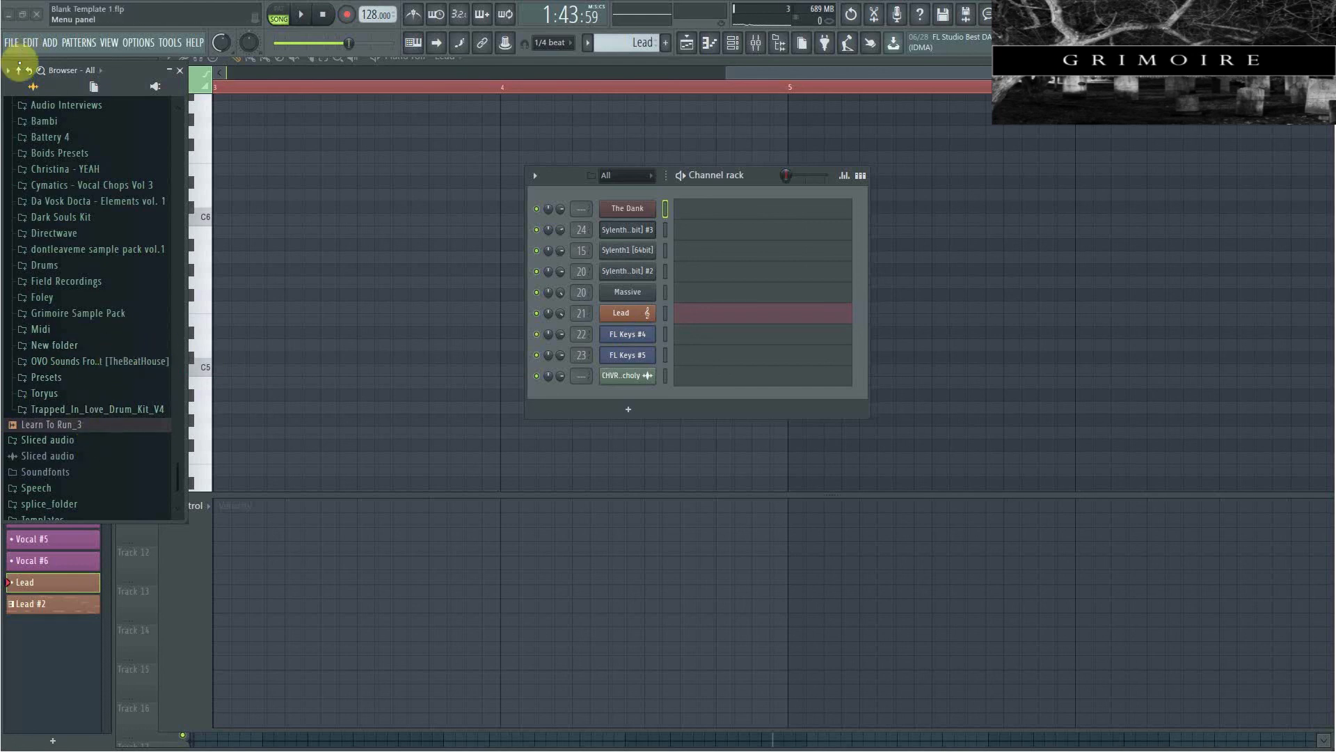
{"action": "left_click", "coordinate": [19, 71]}
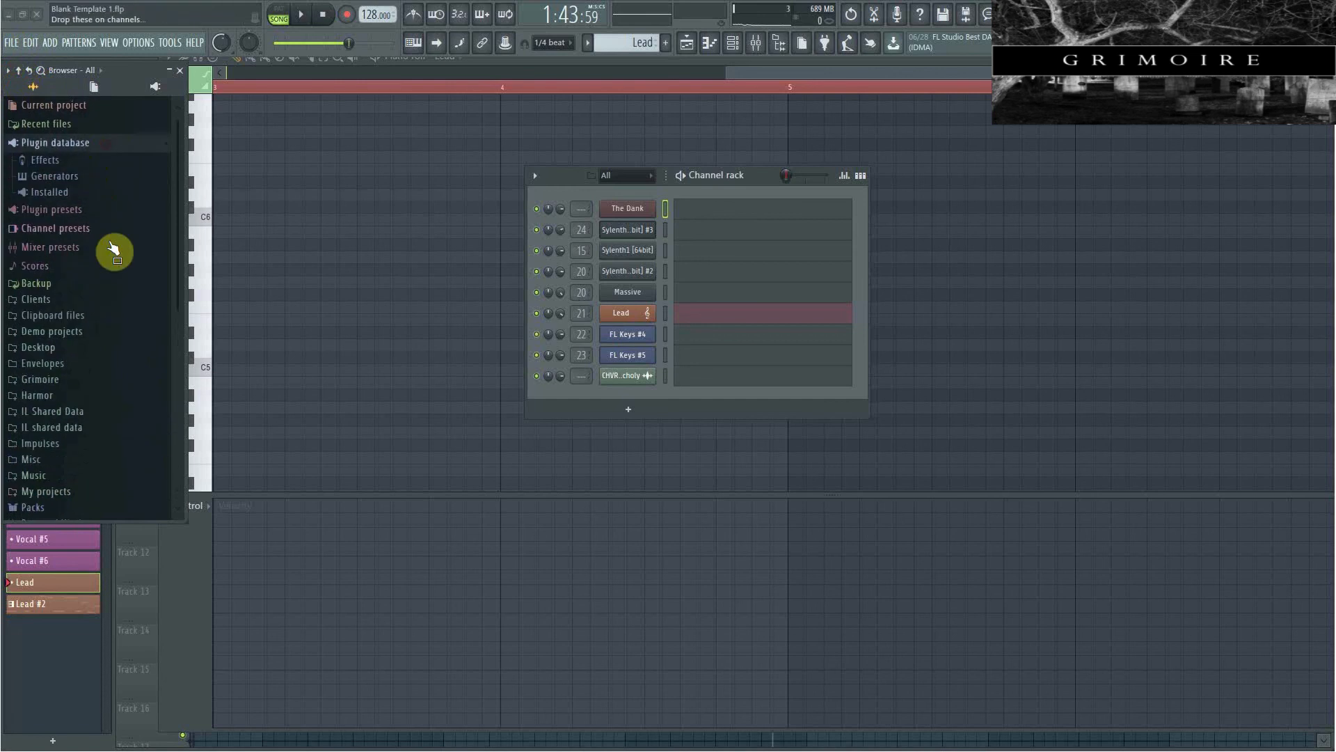
Load Serum [64bit] from the plugin database's installed VST generators into the channel rack at The Dank channel.
{"action": "left_click", "coordinate": [117, 209]}
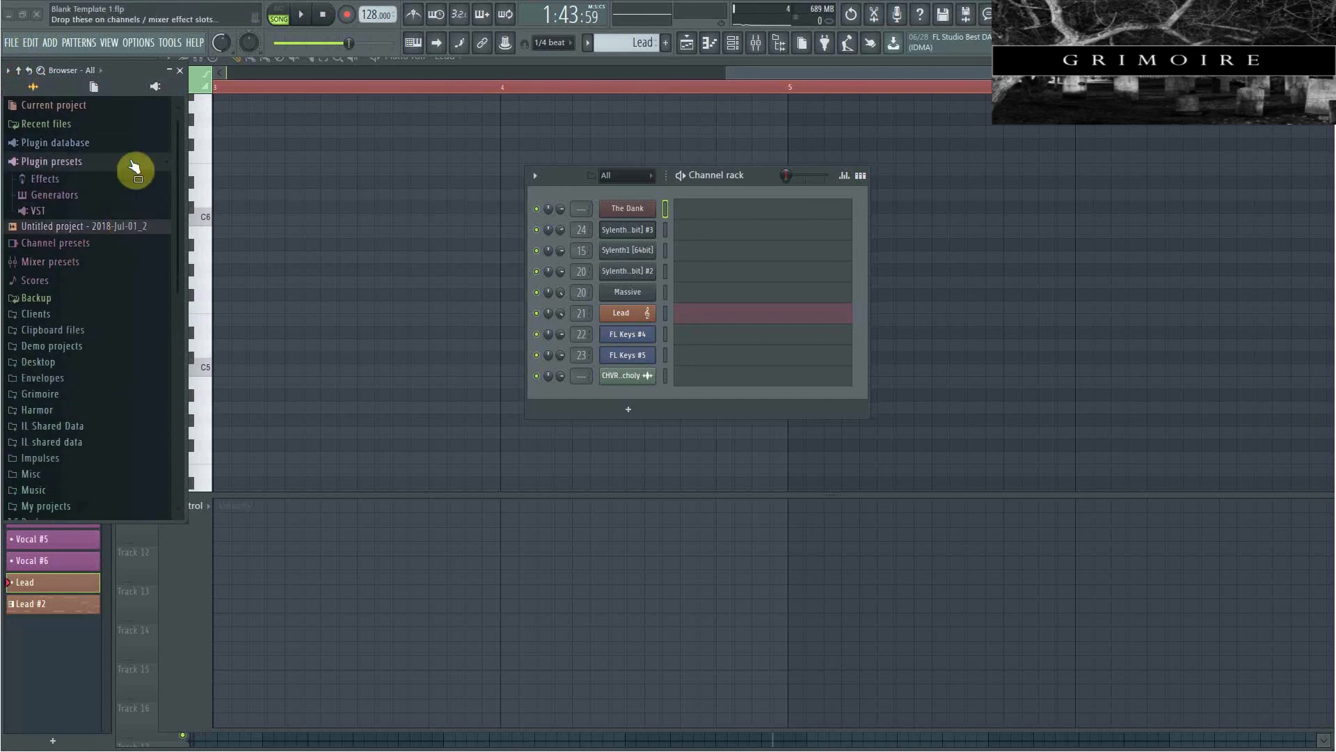
{"action": "left_click", "coordinate": [133, 144]}
{"action": "left_click", "coordinate": [102, 225]}
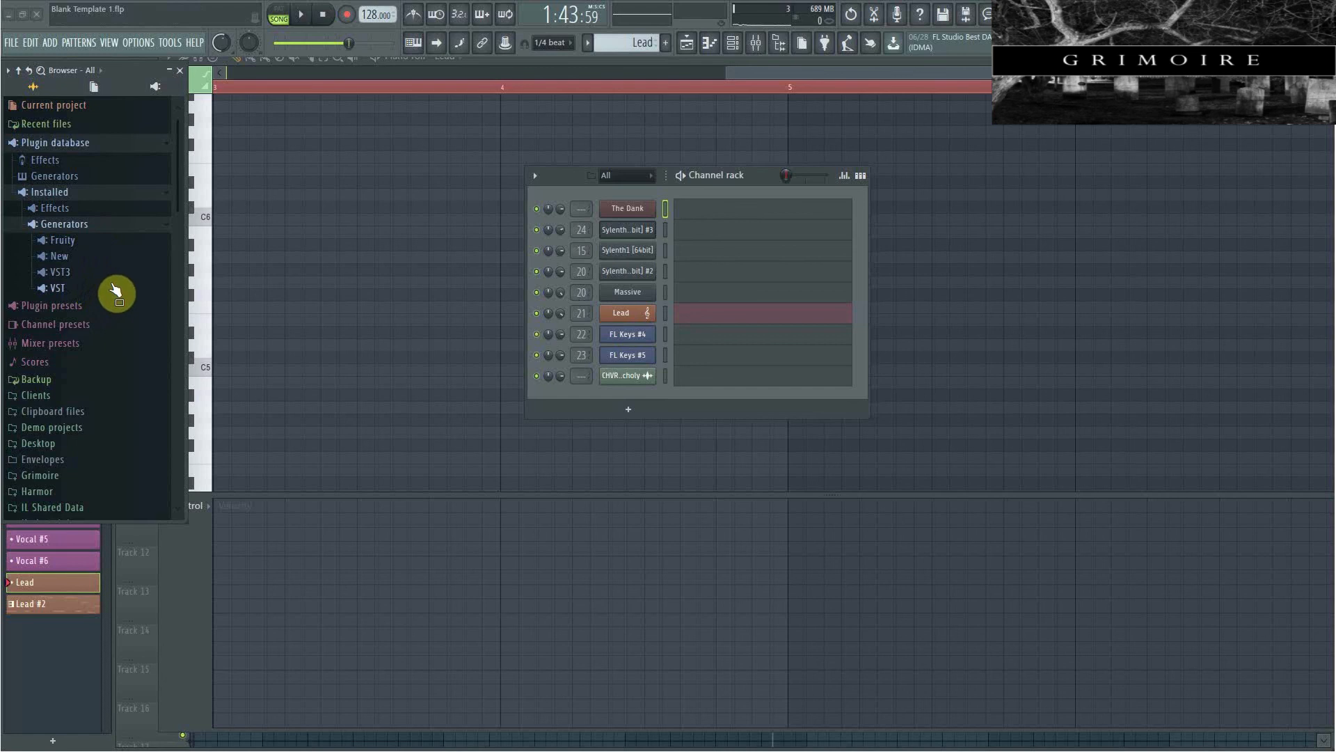
{"action": "left_click", "coordinate": [118, 276]}
{"action": "left_click", "coordinate": [119, 300]}
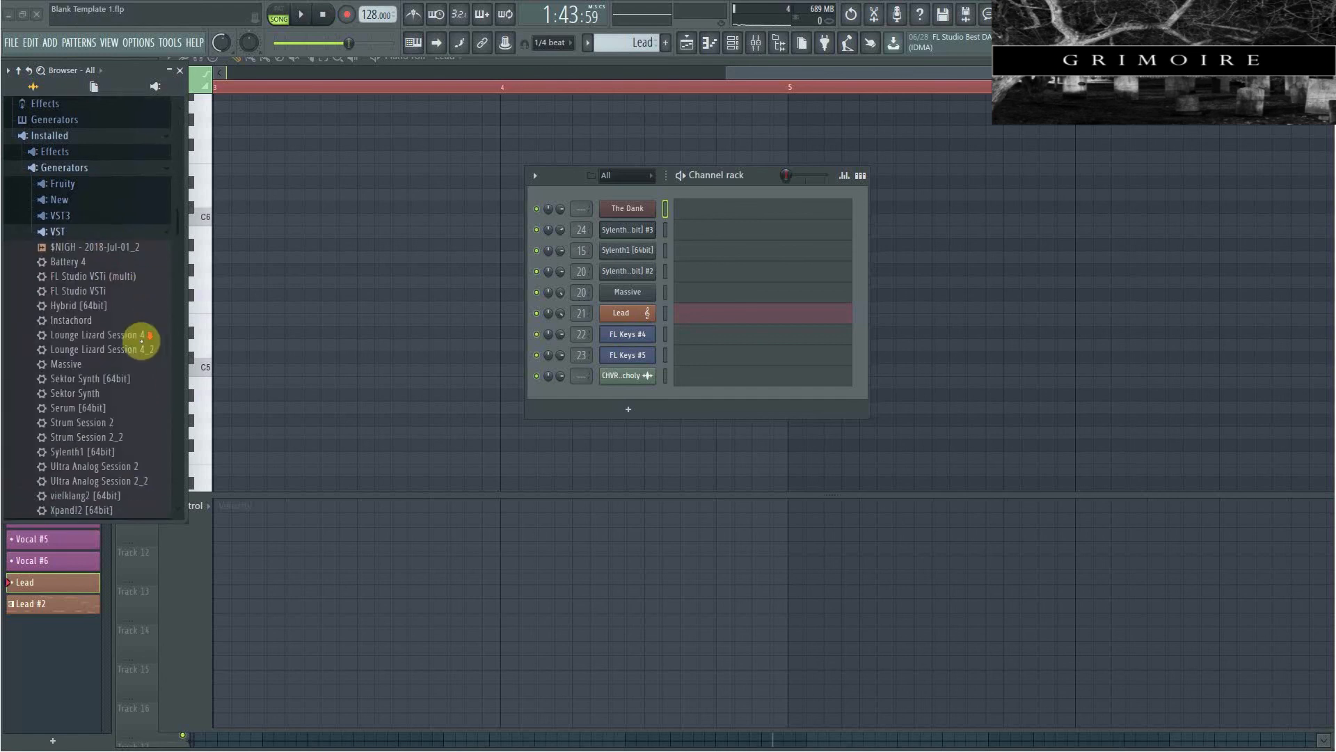
{"action": "scroll", "coordinate": [132, 352], "scroll_direction": "down", "scroll_amount": 5}
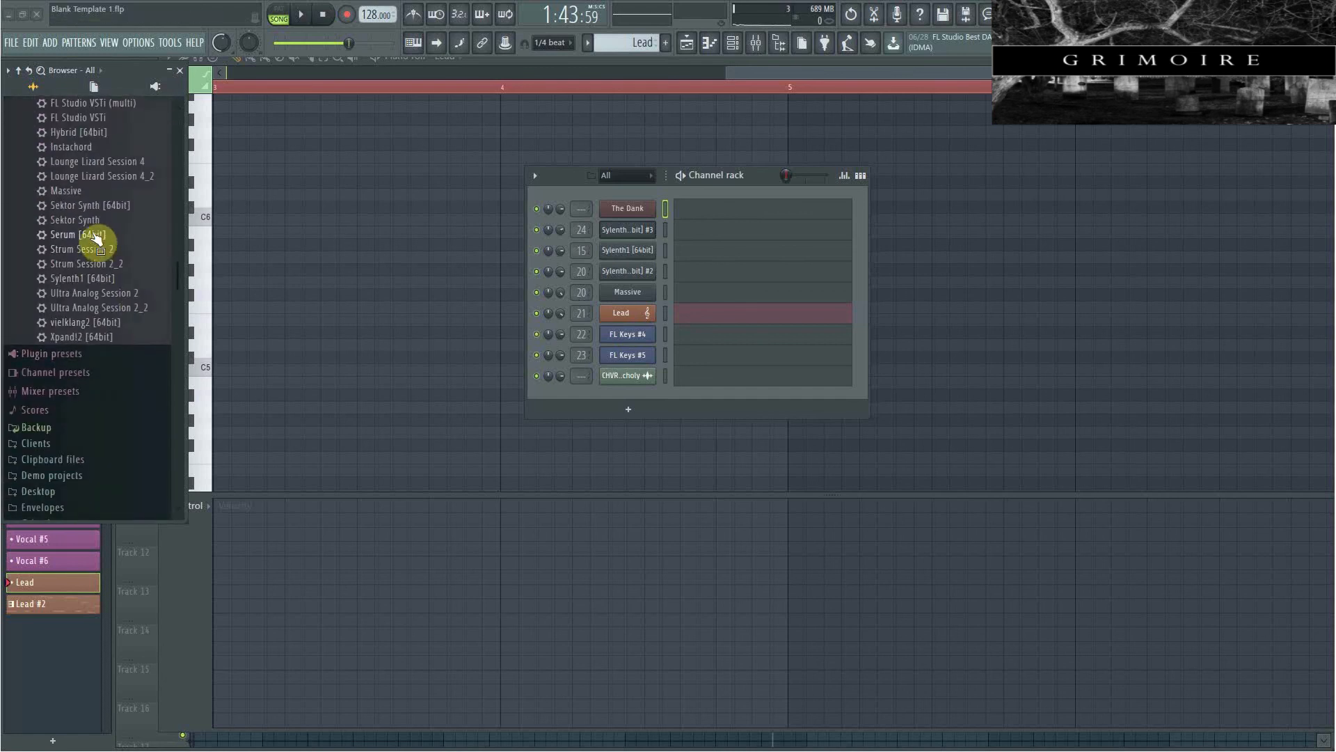
{"action": "left_click_drag", "start_coordinate": [96, 236], "coordinate": [647, 206]}
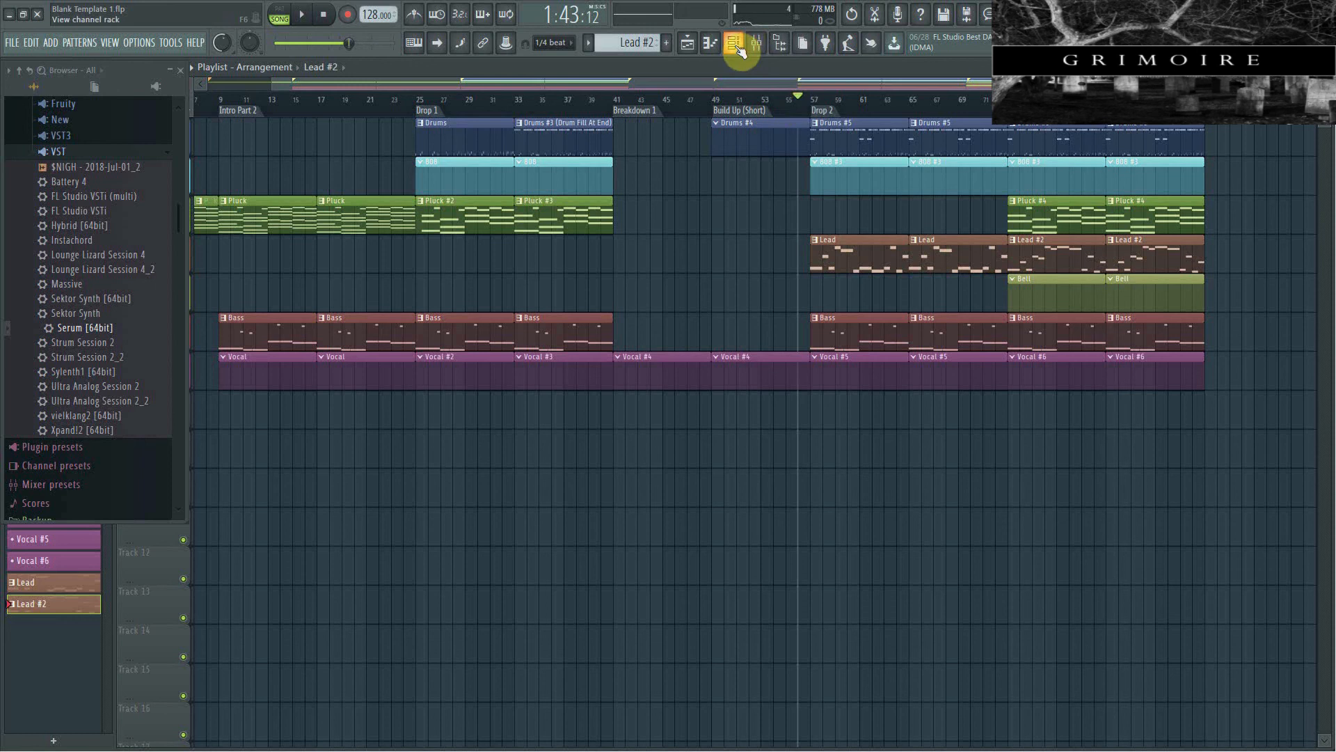
Set the song position to the start of Drop 1 and play the arrangement from there.
{"action": "left_click_drag", "start_coordinate": [771, 104], "coordinate": [724, 101]}
{"action": "double_click", "coordinate": [808, 105]}
{"action": "left_click", "coordinate": [799, 109]}
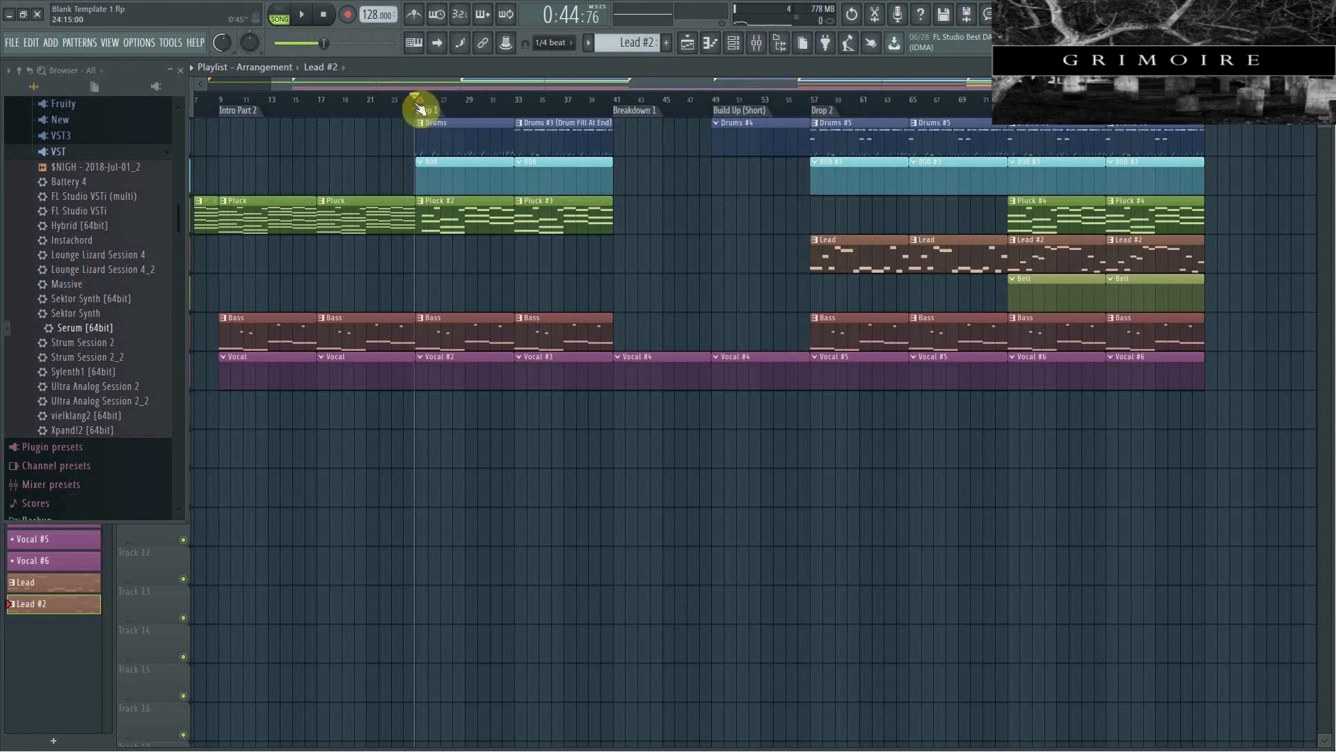
{"action": "scroll", "coordinate": [418, 106], "scroll_direction": "up", "scroll_amount": 5}
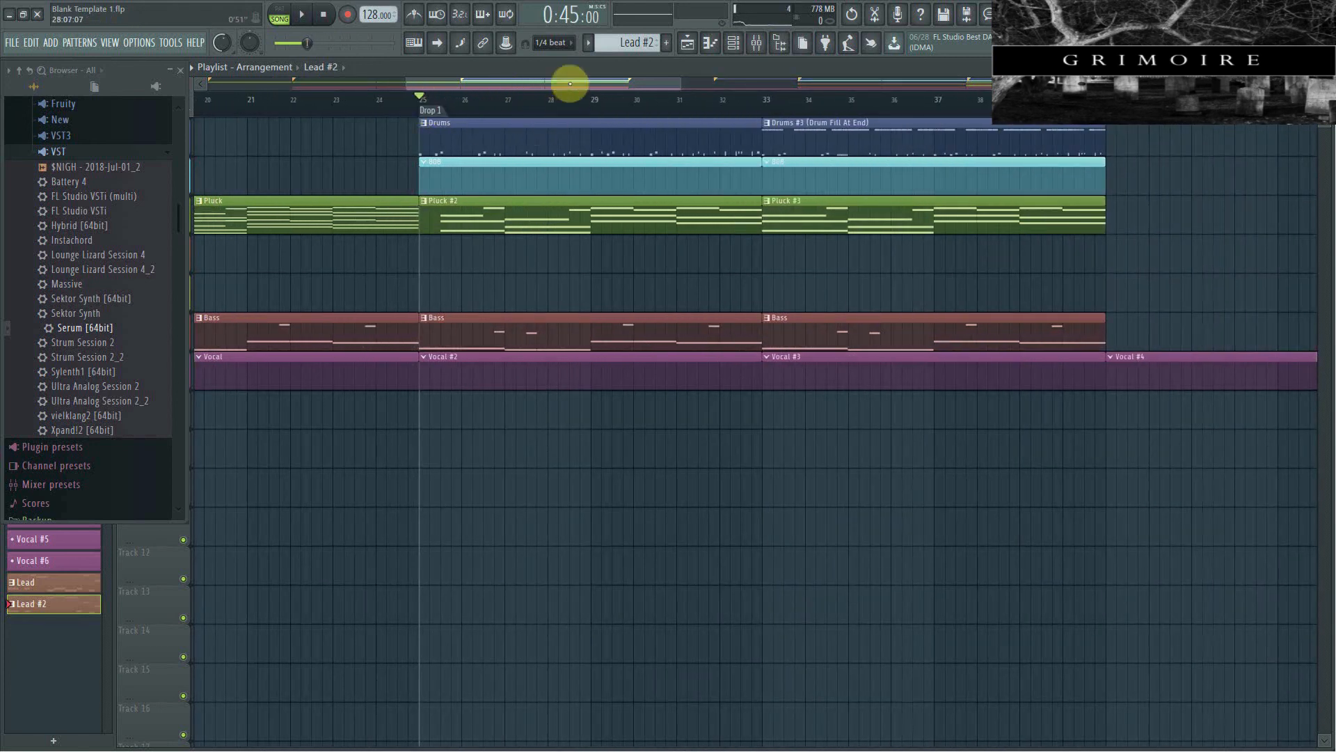
{"action": "mouse_move", "coordinate": [570, 84]}
{"action": "left_mouse_down"}
{"action": "mouse_move", "coordinate": [805, 98]}
{"action": "mouse_move", "coordinate": [561, 98]}
{"action": "left_mouse_up"}
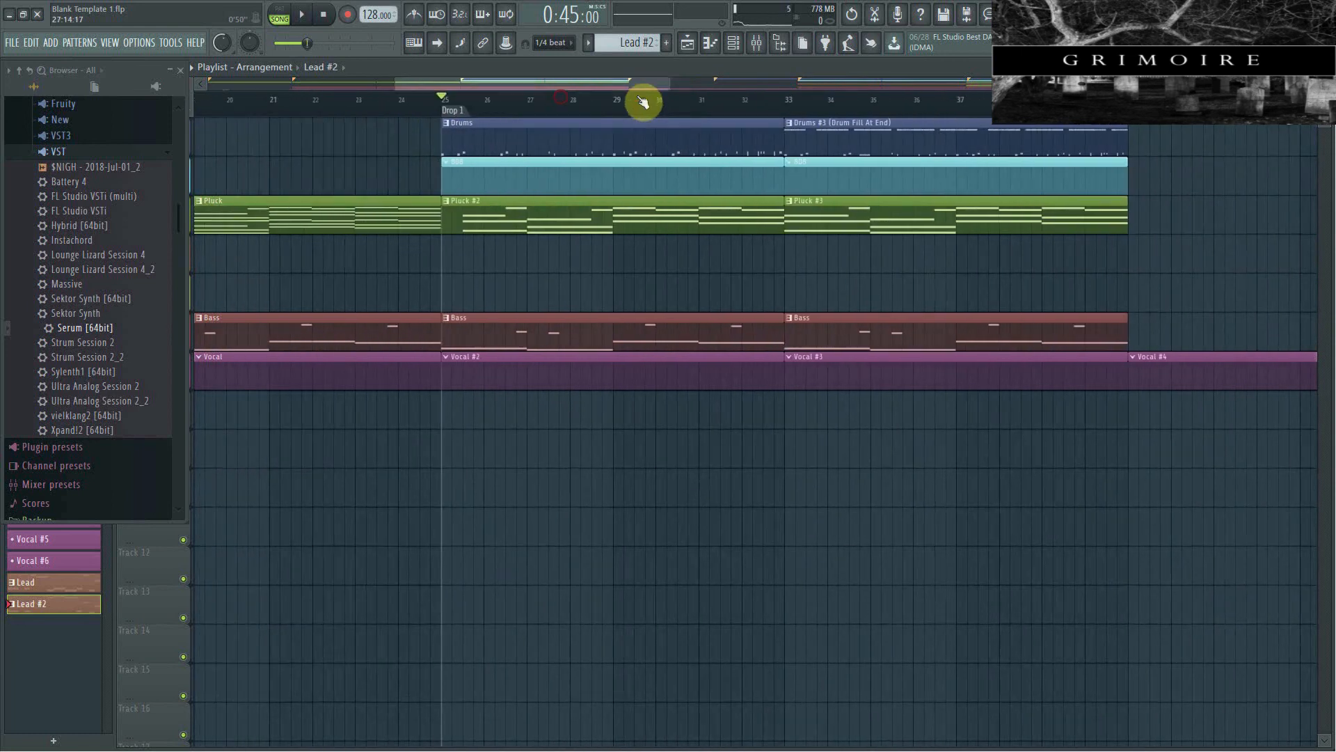
{"action": "left_click_drag", "start_coordinate": [641, 102], "coordinate": [278, 19]}
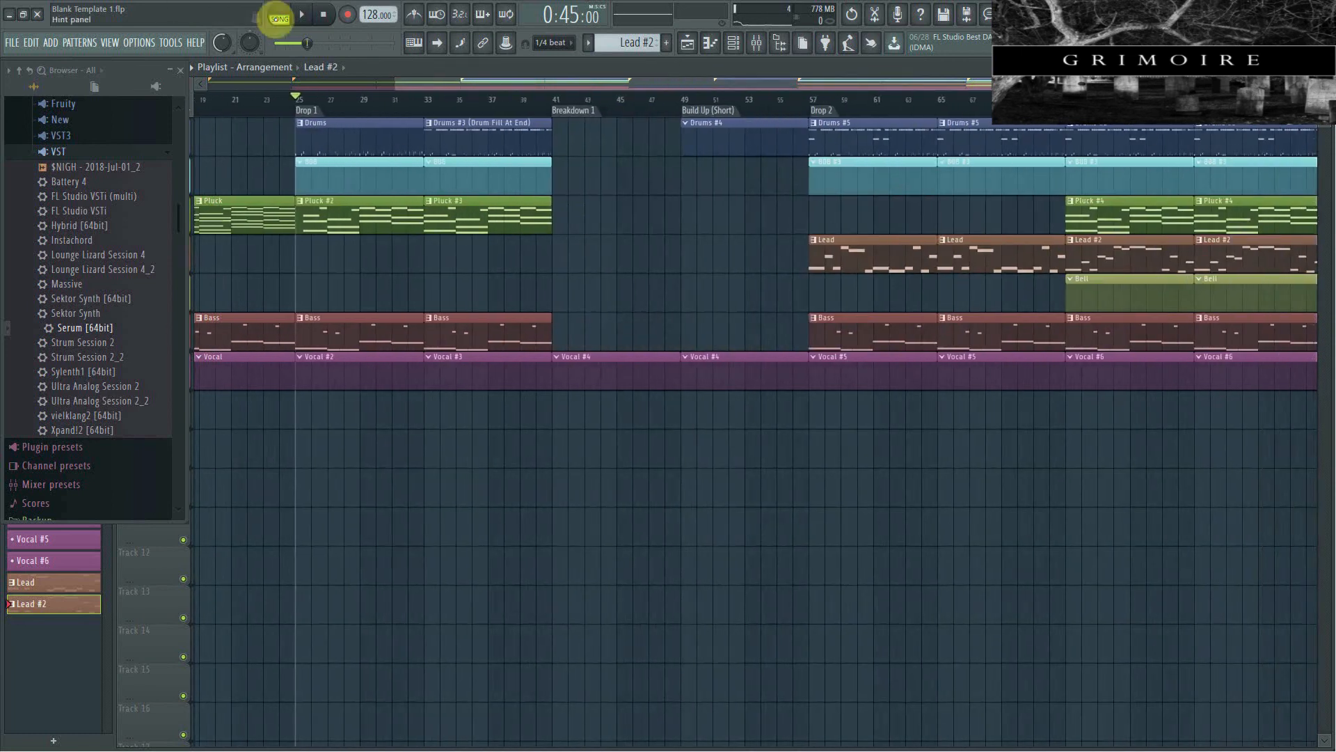
{"action": "left_click", "coordinate": [301, 15]}
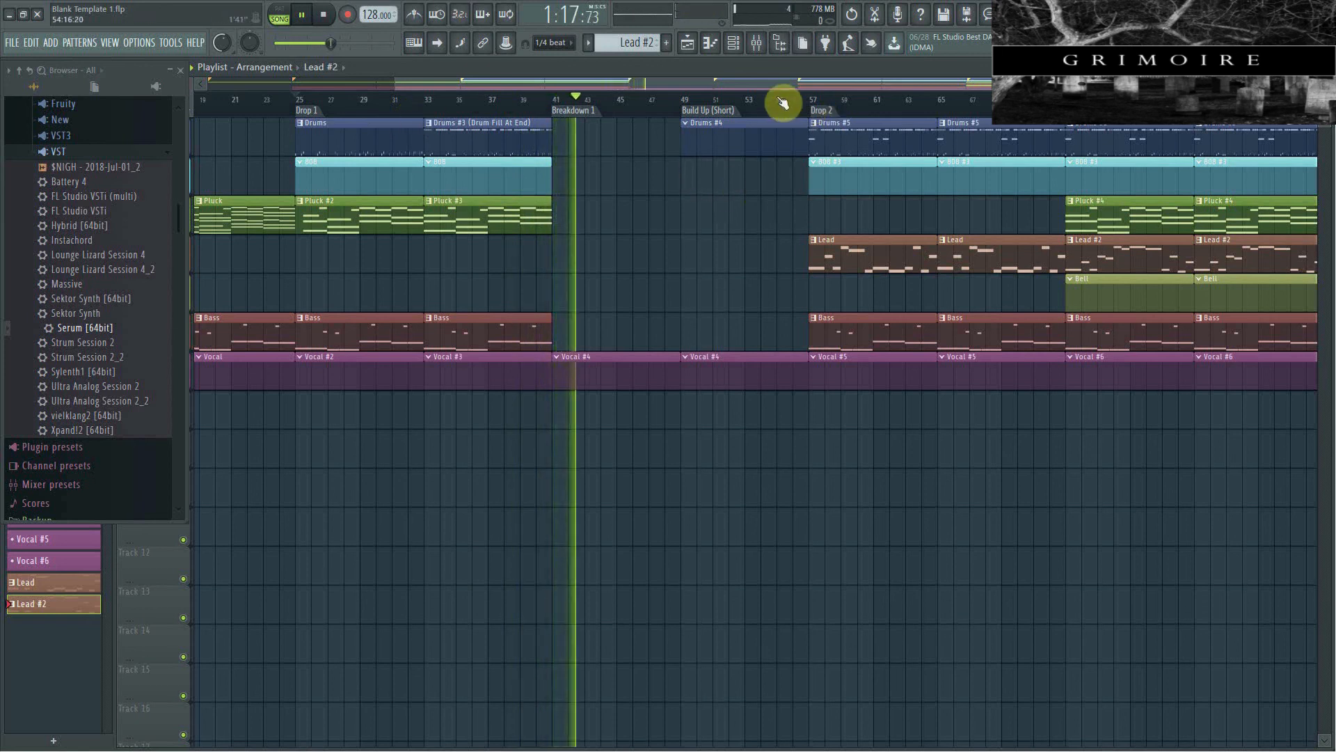
Listen to the arrangement from just before Drop 2 into the second Drop 2 section and stop playback.
{"action": "left_click", "coordinate": [779, 100]}
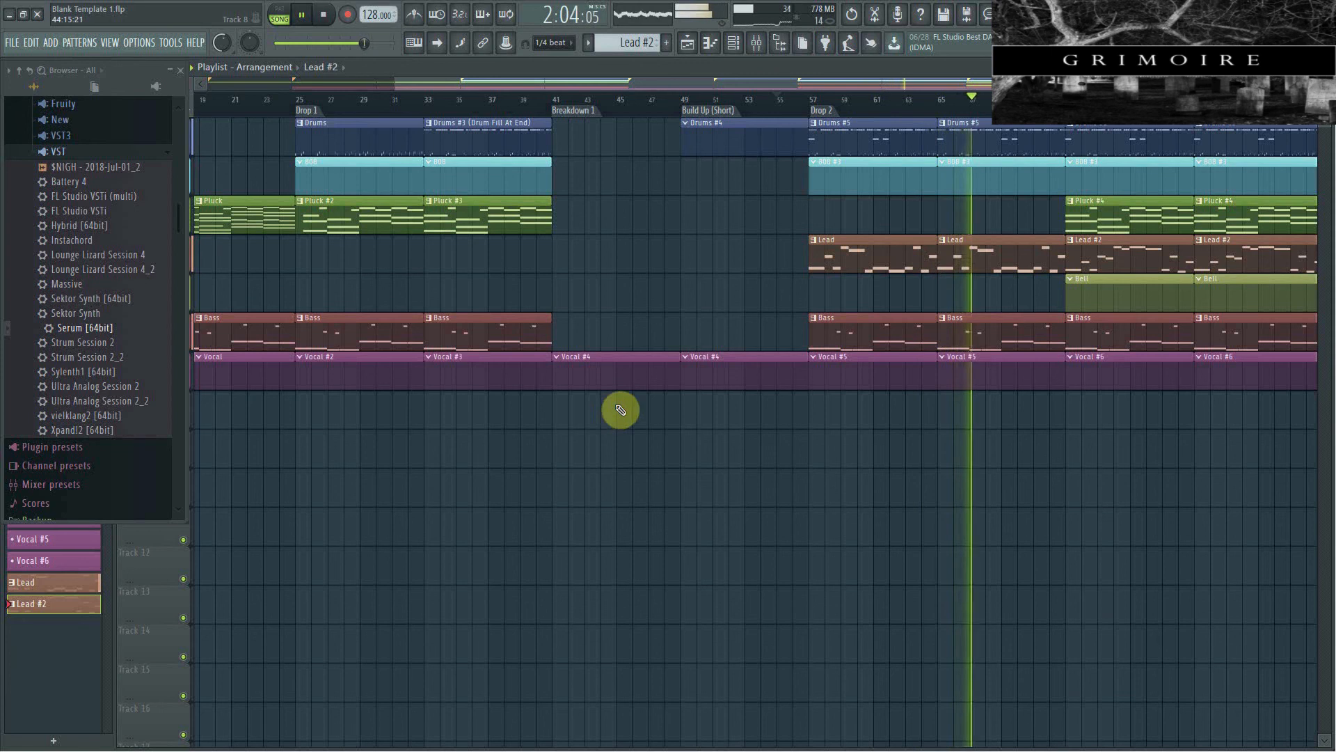
{"action": "left_click_drag", "start_coordinate": [684, 79], "coordinate": [875, 114]}
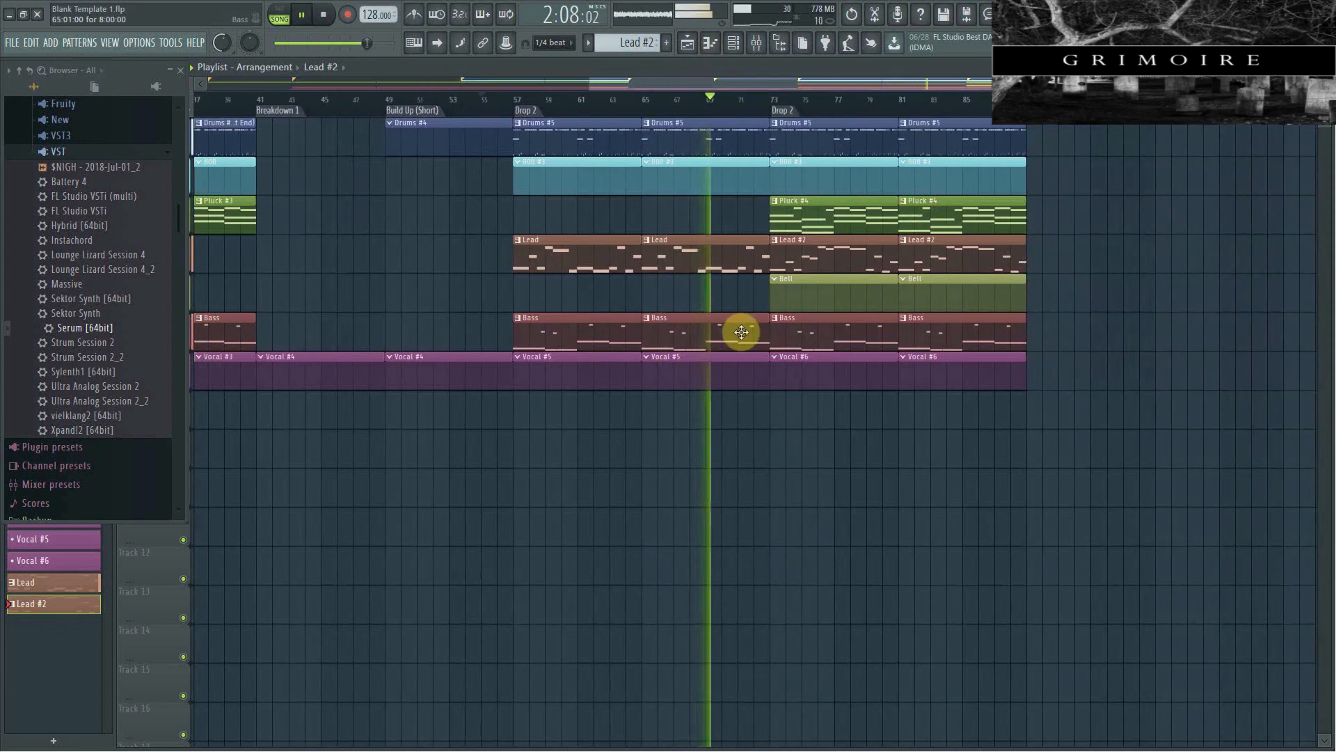
{"action": "left_click_drag", "start_coordinate": [677, 83], "coordinate": [770, 110]}
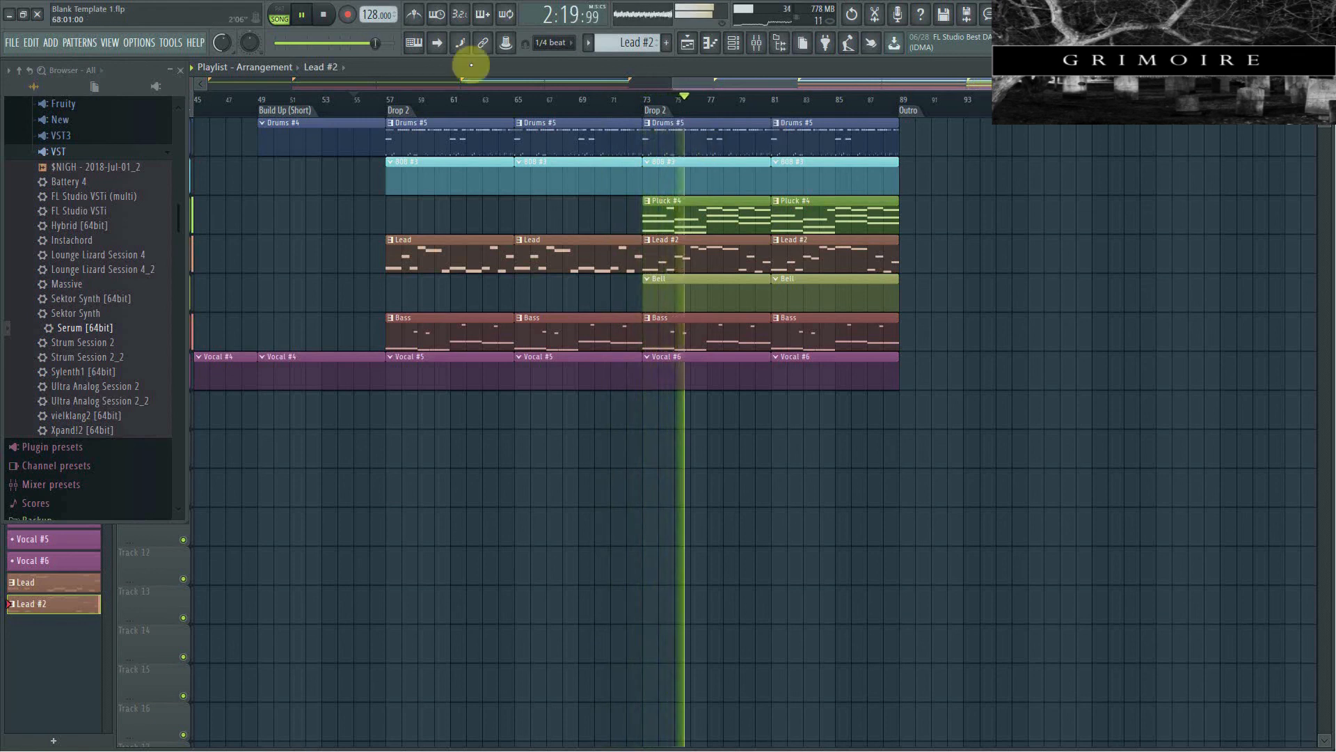
{"action": "left_click", "coordinate": [325, 16]}
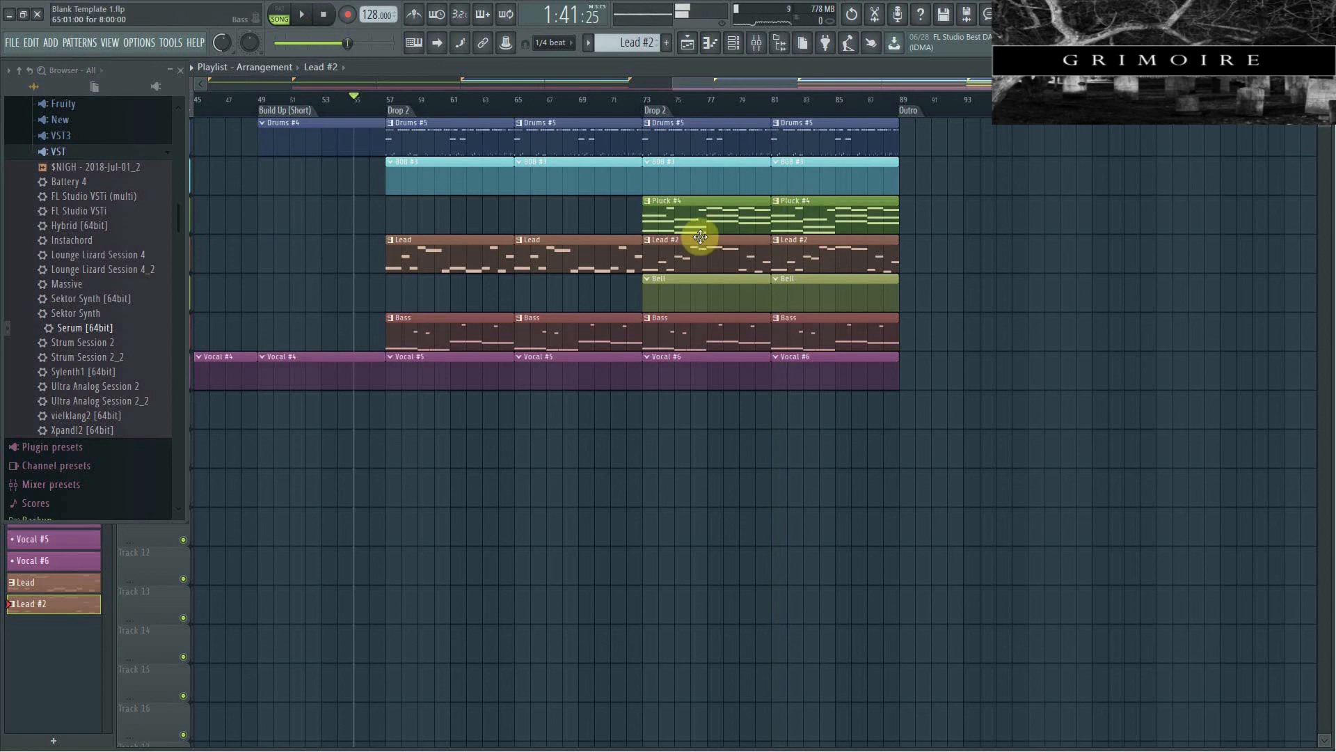
Hide the browser and look over the arrangement's sections from the intro through Drop 2.
{"action": "left_click_drag", "start_coordinate": [770, 80], "coordinate": [413, 87]}
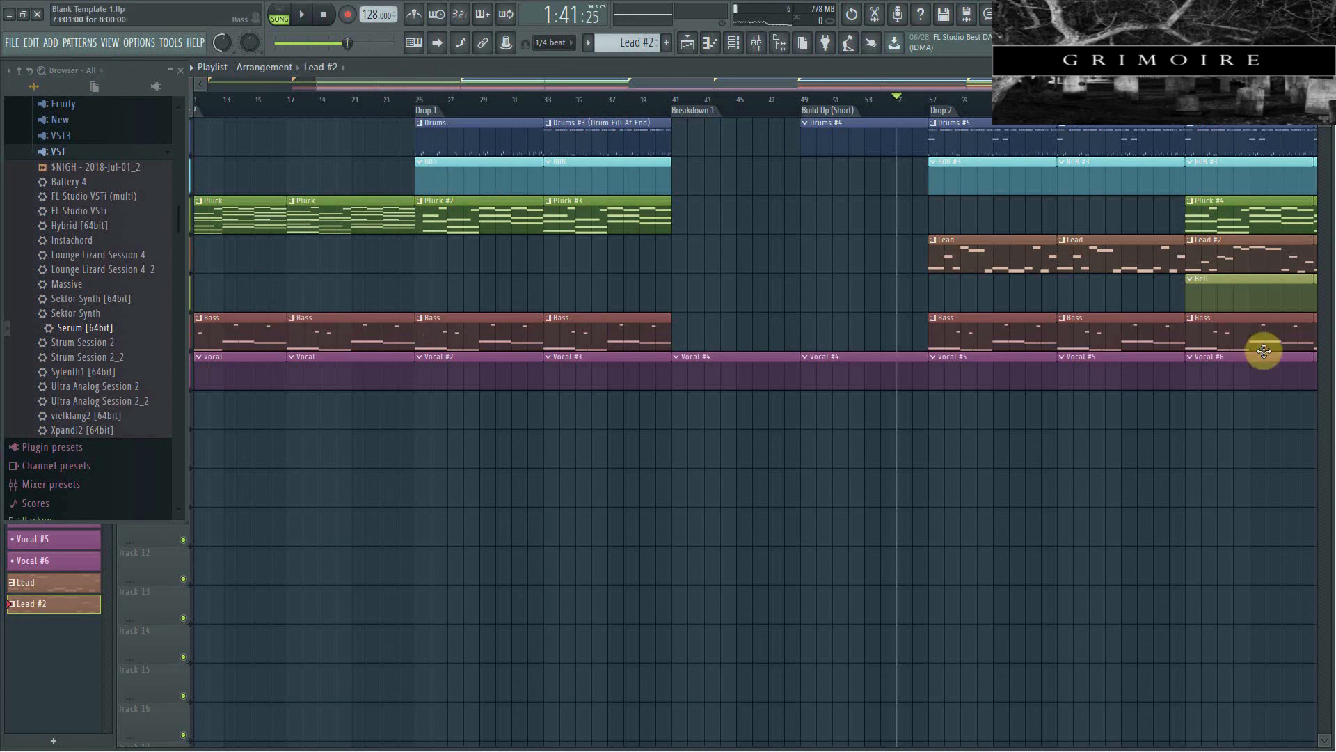
{"action": "left_click_drag", "start_coordinate": [637, 85], "coordinate": [549, 133]}
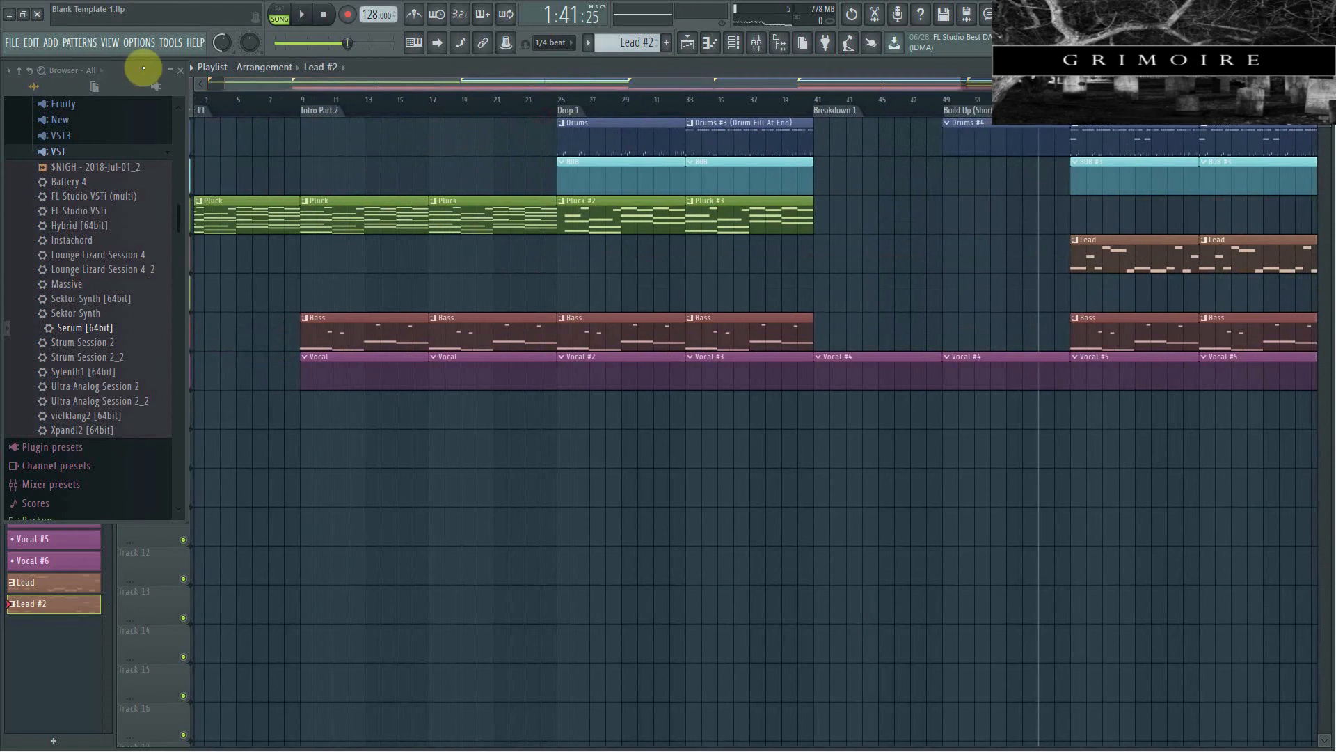
{"action": "left_click", "coordinate": [188, 77]}
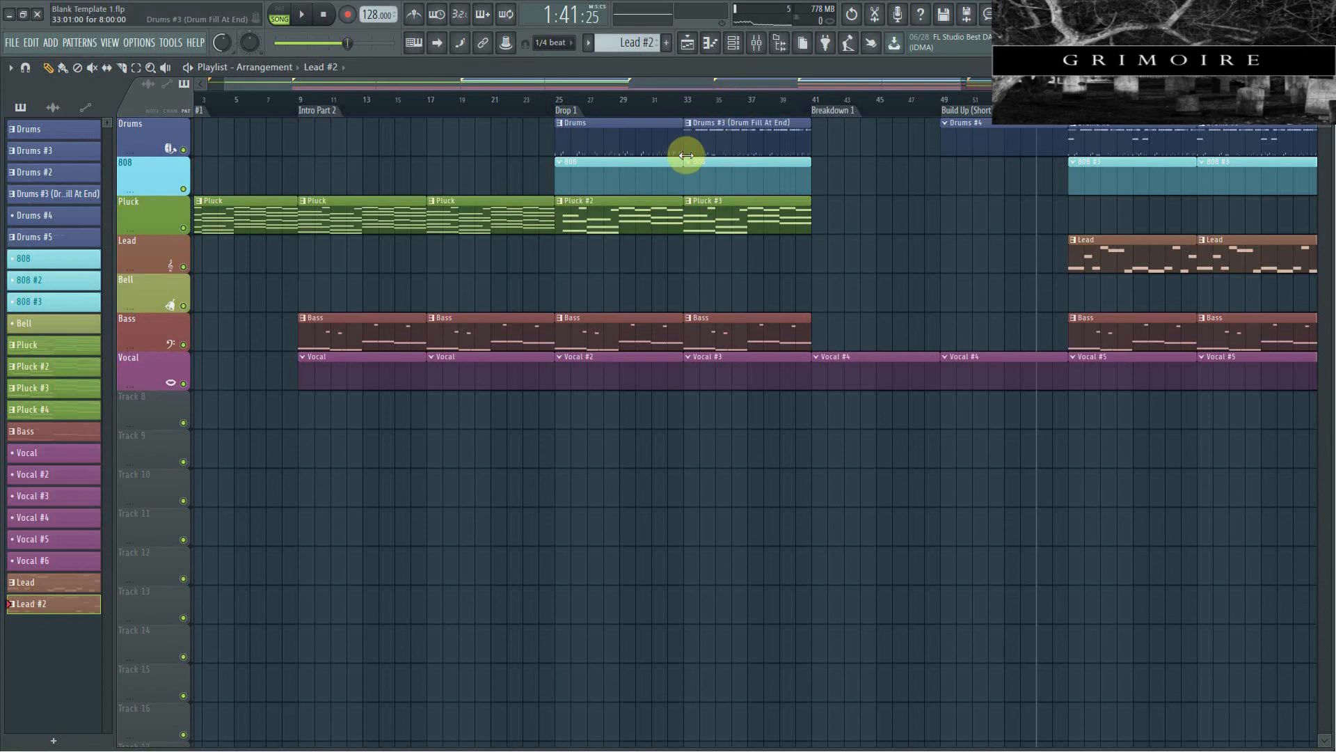
{"action": "mouse_move", "coordinate": [656, 82]}
{"action": "left_mouse_down"}
{"action": "mouse_move", "coordinate": [898, 123]}
{"action": "mouse_move", "coordinate": [901, 156]}
{"action": "mouse_move", "coordinate": [913, 140]}
{"action": "mouse_move", "coordinate": [889, 101]}
{"action": "mouse_move", "coordinate": [949, 81]}
{"action": "mouse_move", "coordinate": [408, 104]}
{"action": "mouse_move", "coordinate": [927, 72]}
{"action": "mouse_move", "coordinate": [486, 101]}
{"action": "mouse_move", "coordinate": [475, 113]}
{"action": "left_mouse_up"}
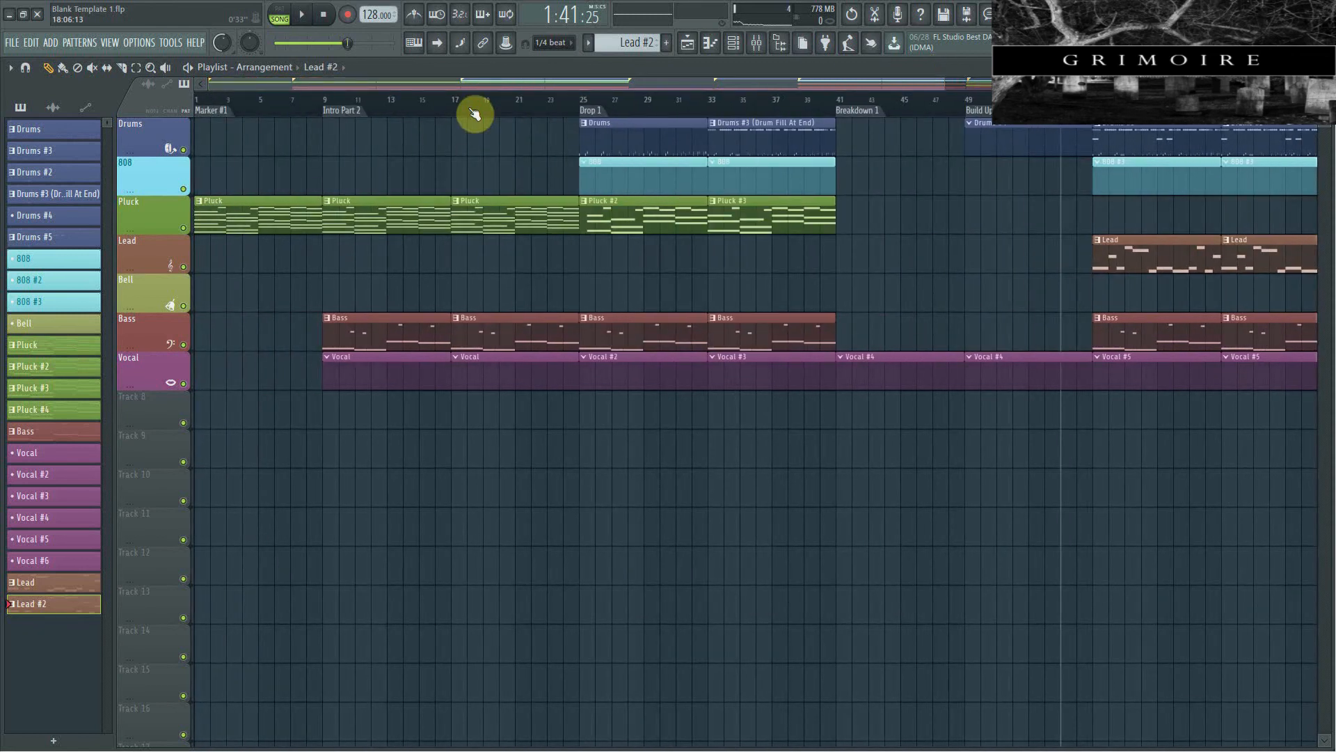
{"action": "left_click_drag", "start_coordinate": [475, 113], "coordinate": [769, 118]}
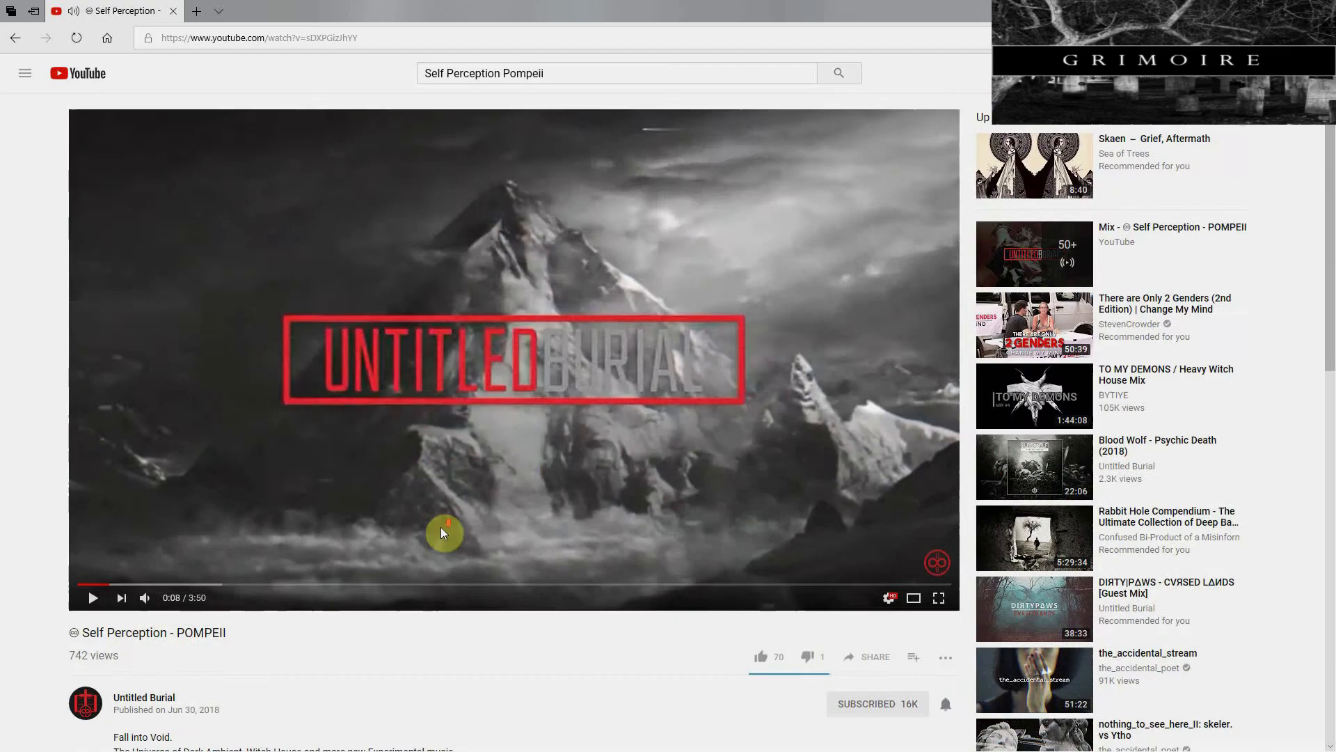
Switch to the web browser and examine the YouTube page of the Self Perception - POMPEII video, including its description and comments.
{"action": "scroll", "coordinate": [442, 529], "scroll_direction": "down", "scroll_amount": 4}
{"action": "scroll", "coordinate": [443, 522], "scroll_direction": "up", "scroll_amount": 4}
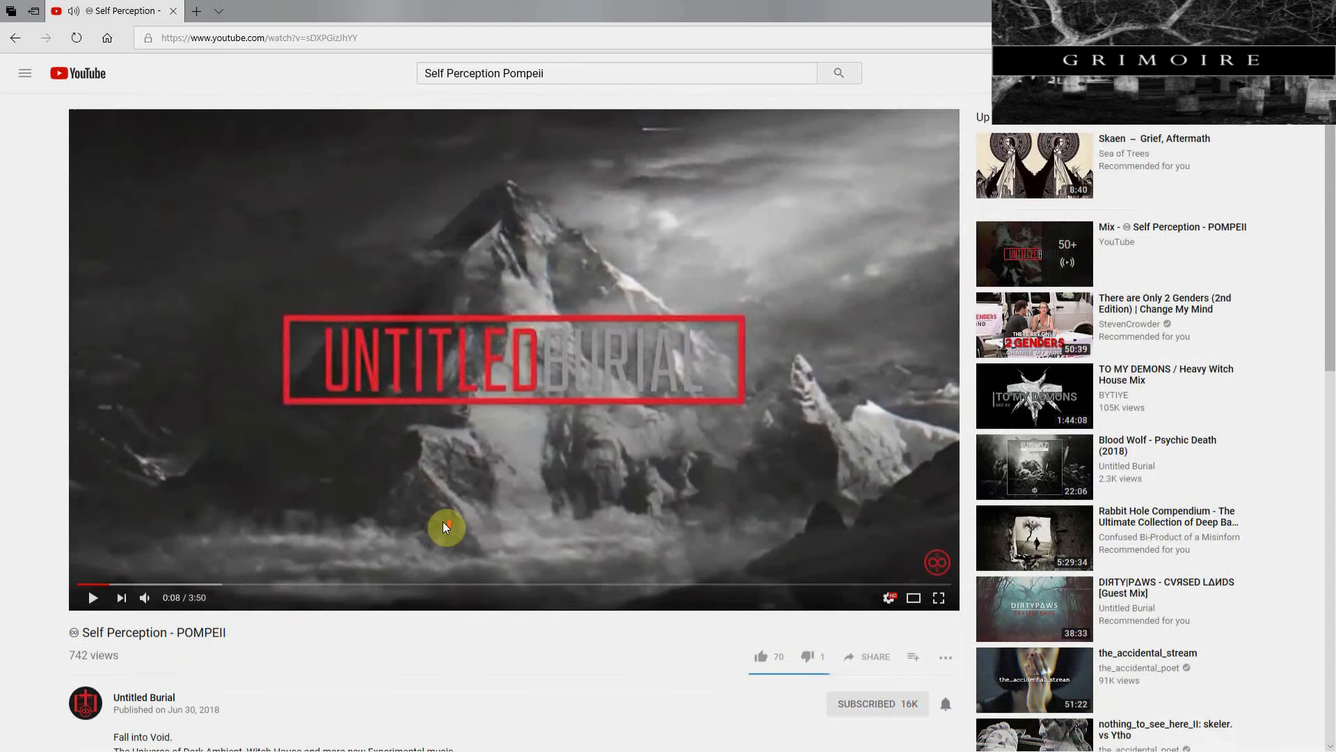
{"action": "scroll", "coordinate": [442, 522], "scroll_direction": "down", "scroll_amount": 4}
{"action": "scroll", "coordinate": [444, 519], "scroll_direction": "up", "scroll_amount": 4}
{"action": "scroll", "coordinate": [442, 521], "scroll_direction": "down", "scroll_amount": 3}
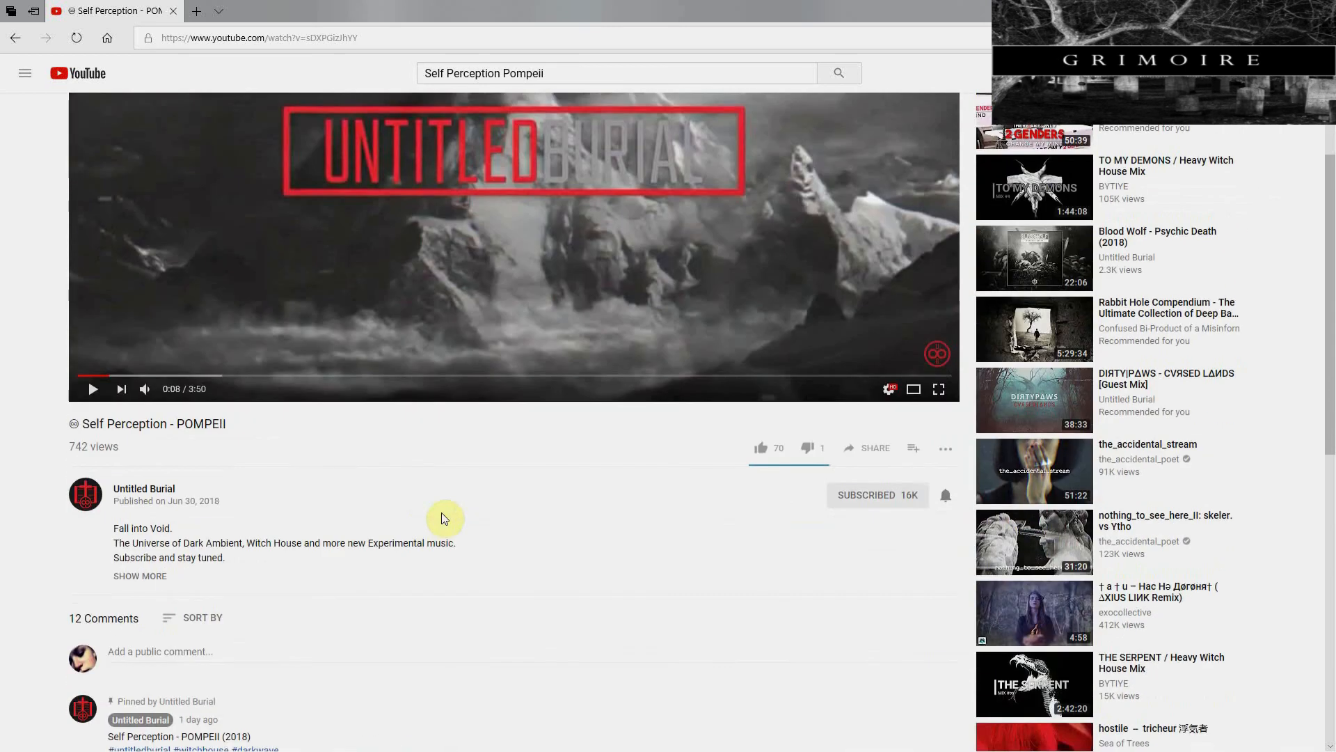
{"action": "scroll", "coordinate": [442, 549], "scroll_direction": "up", "scroll_amount": 3}
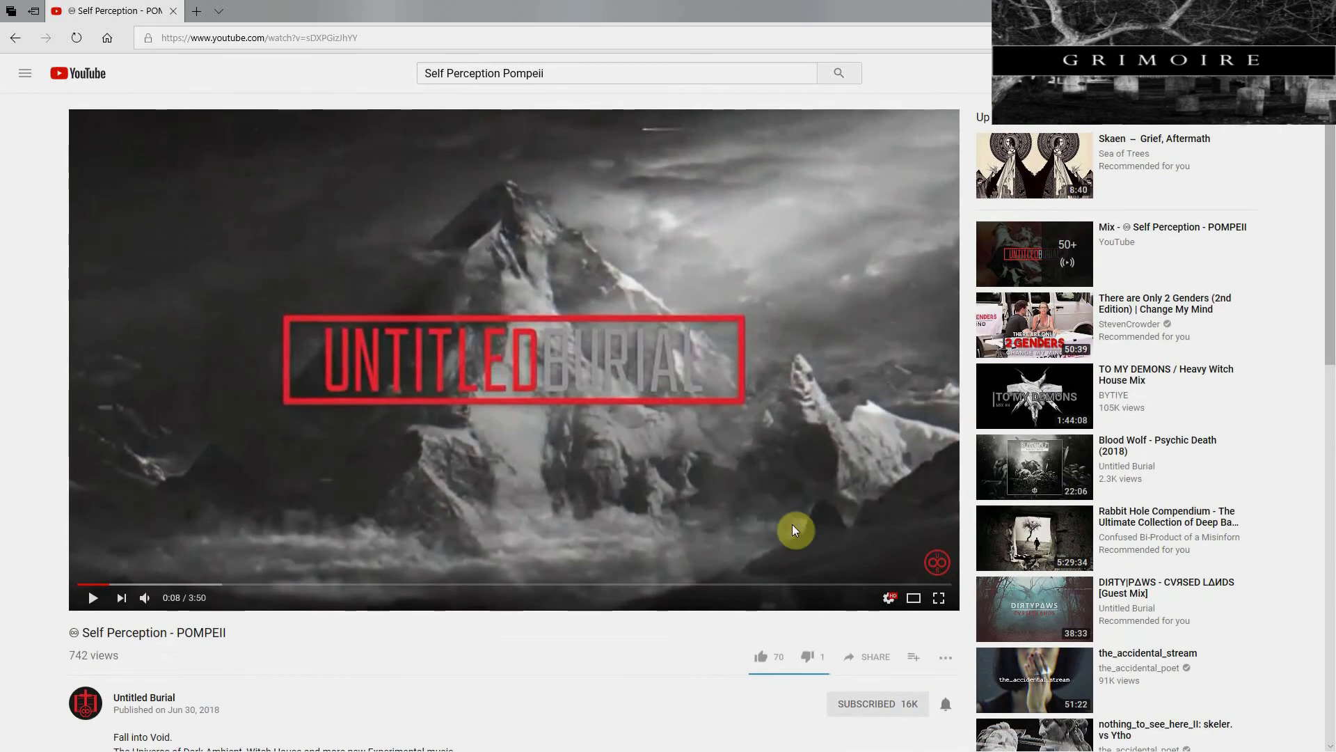
{"action": "scroll", "coordinate": [408, 495], "scroll_direction": "down", "scroll_amount": 4}
{"action": "scroll", "coordinate": [507, 462], "scroll_direction": "down", "scroll_amount": 7}
{"action": "scroll", "coordinate": [629, 462], "scroll_direction": "up", "scroll_amount": 11}
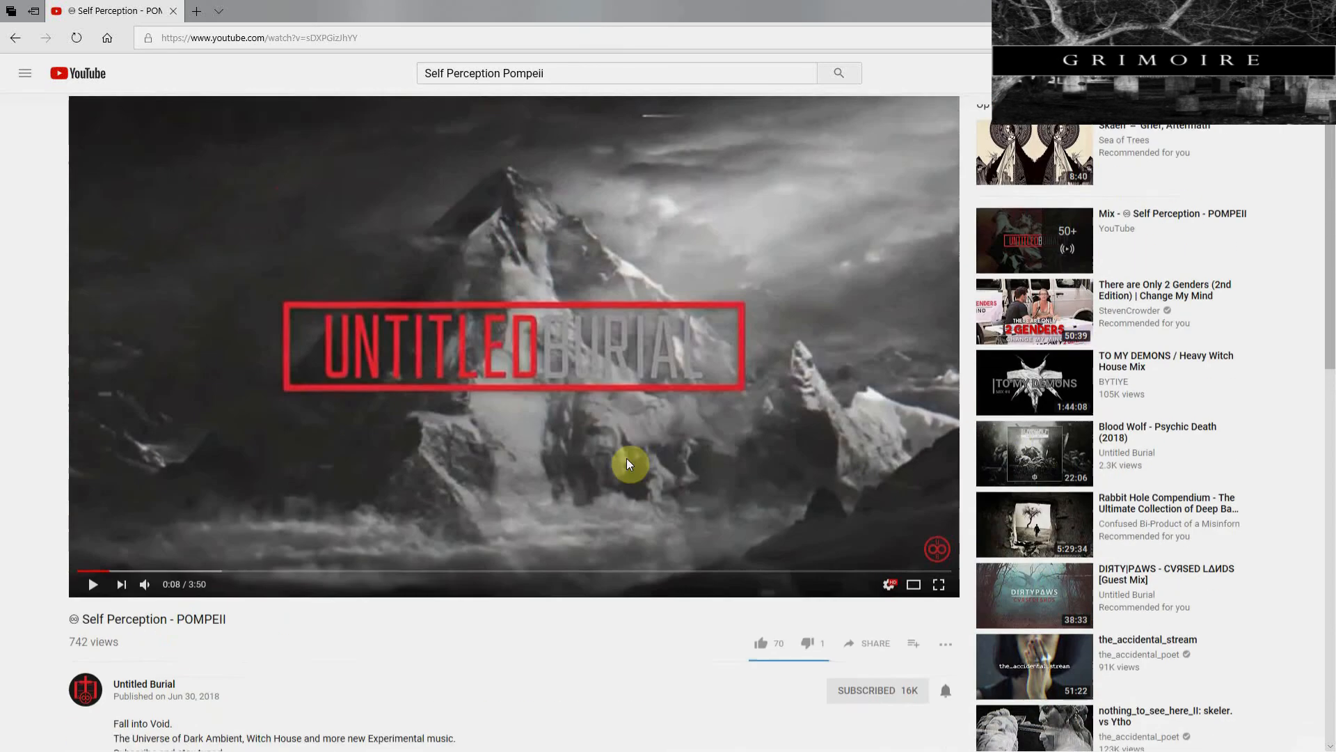